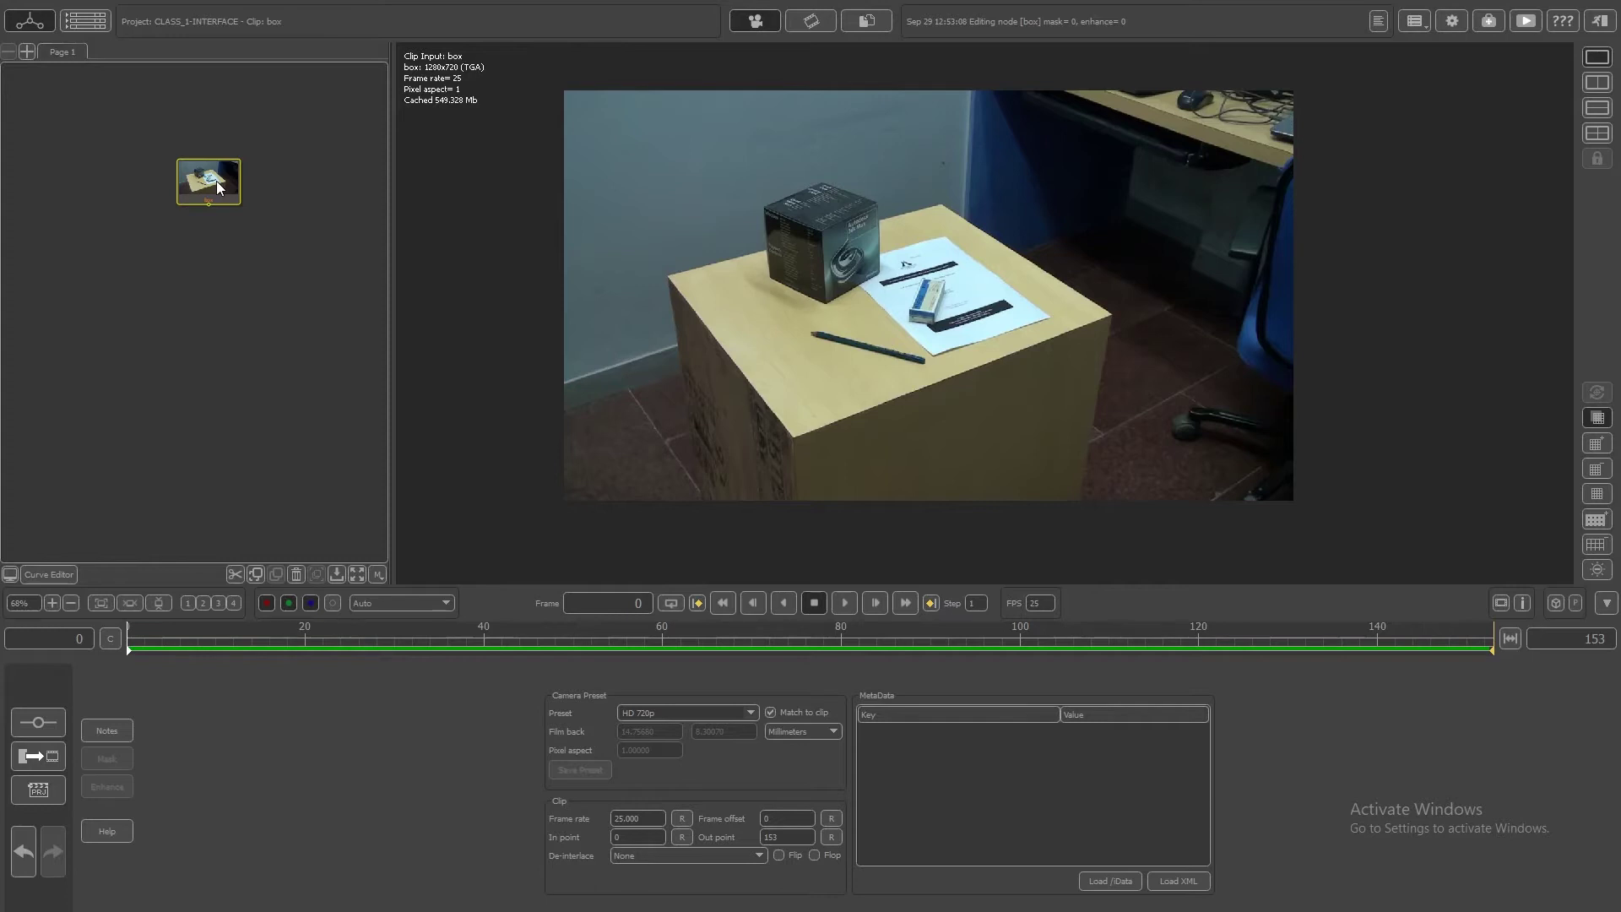
# Add an Auto Track node beneath the box clip node.
pyautogui.moveTo(230, 180); pyautogui.dragTo(226, 170)
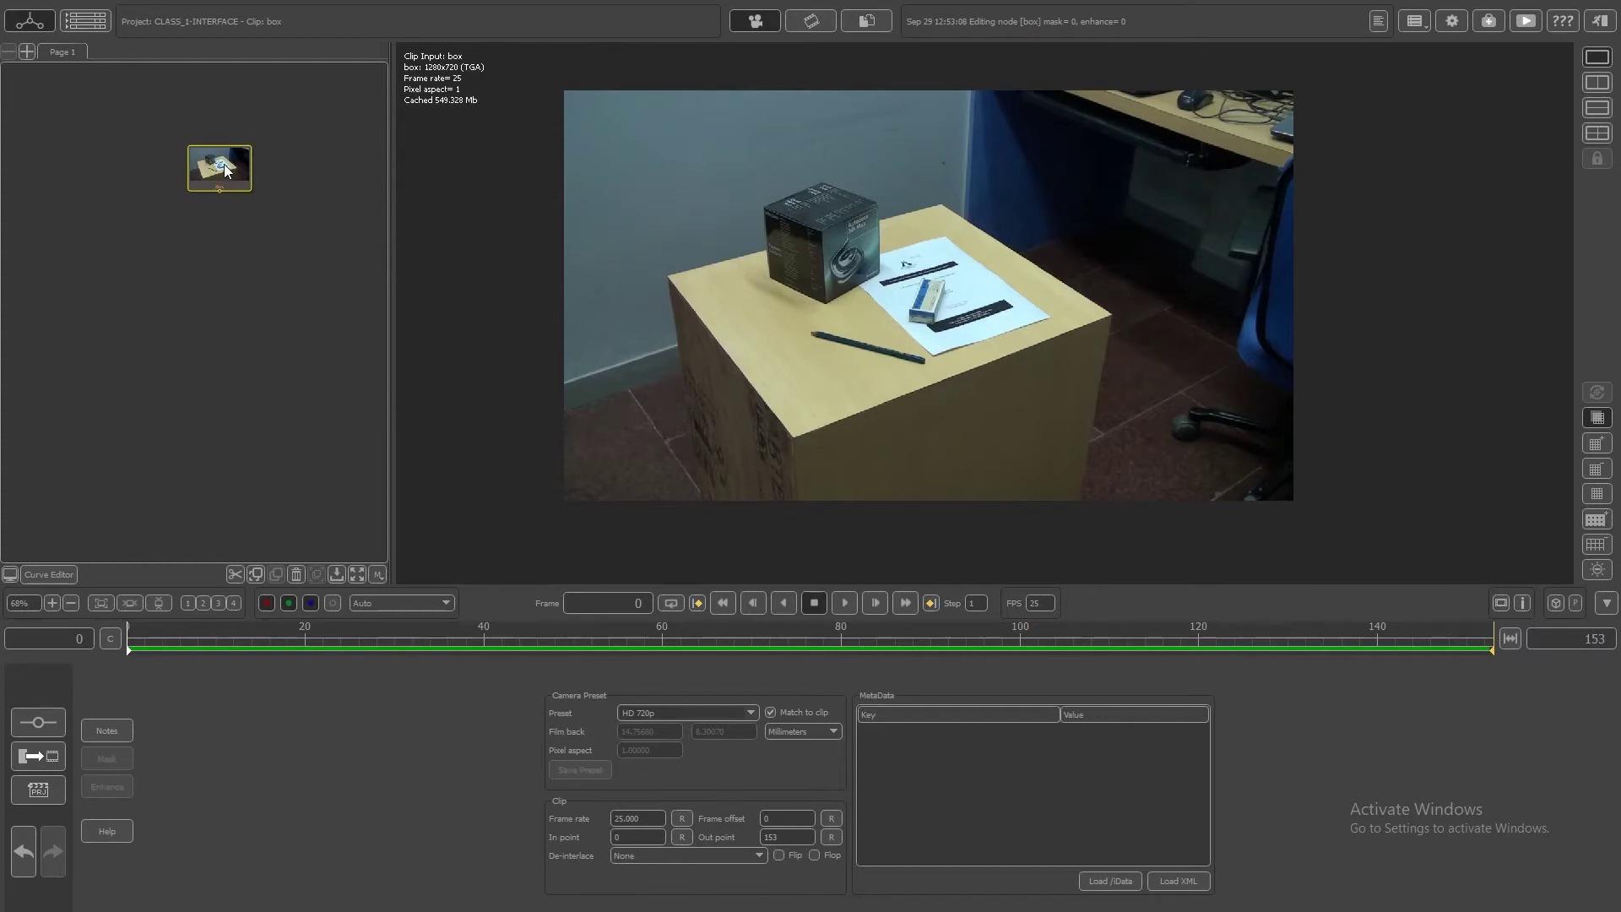
pyautogui.rightClick(226, 169)
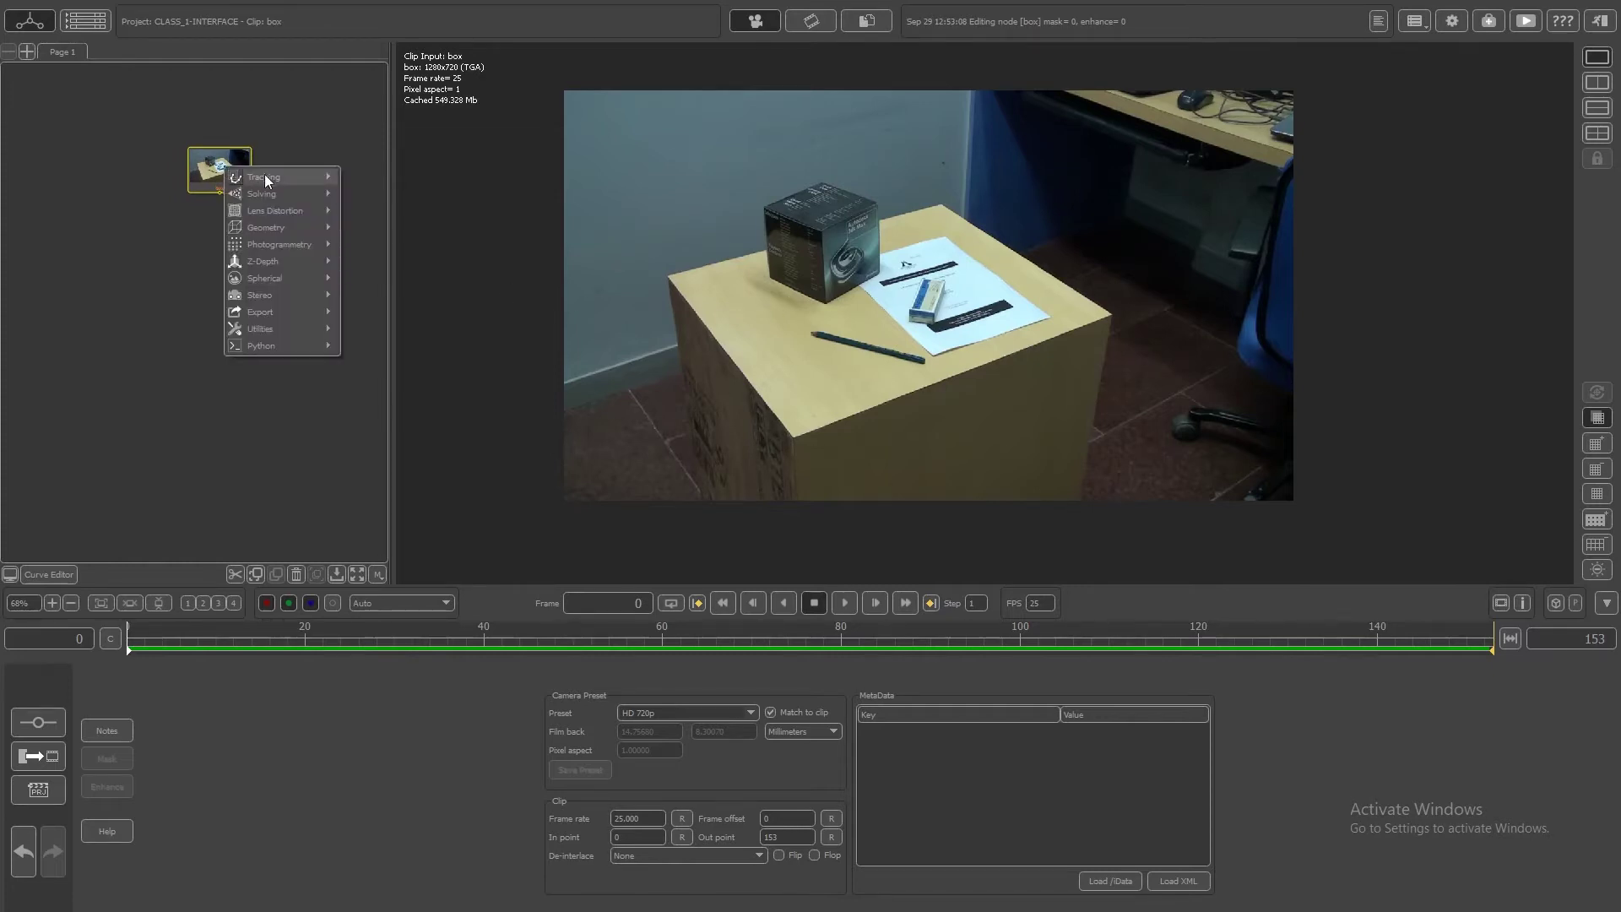
pyautogui.moveTo(265, 177)
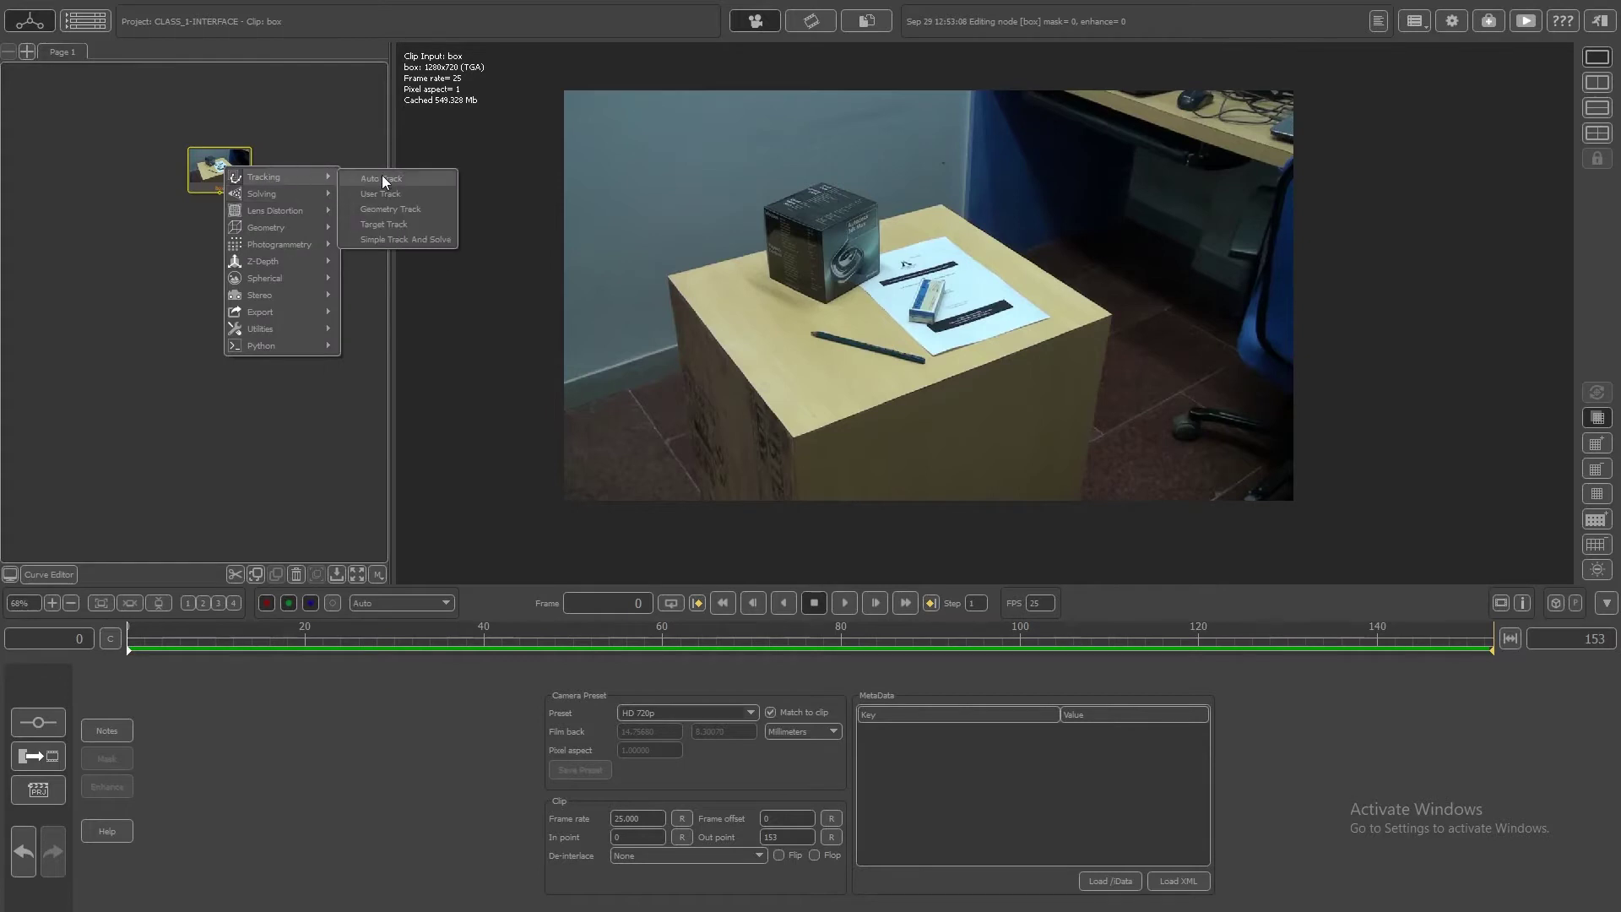
pyautogui.click(382, 179)
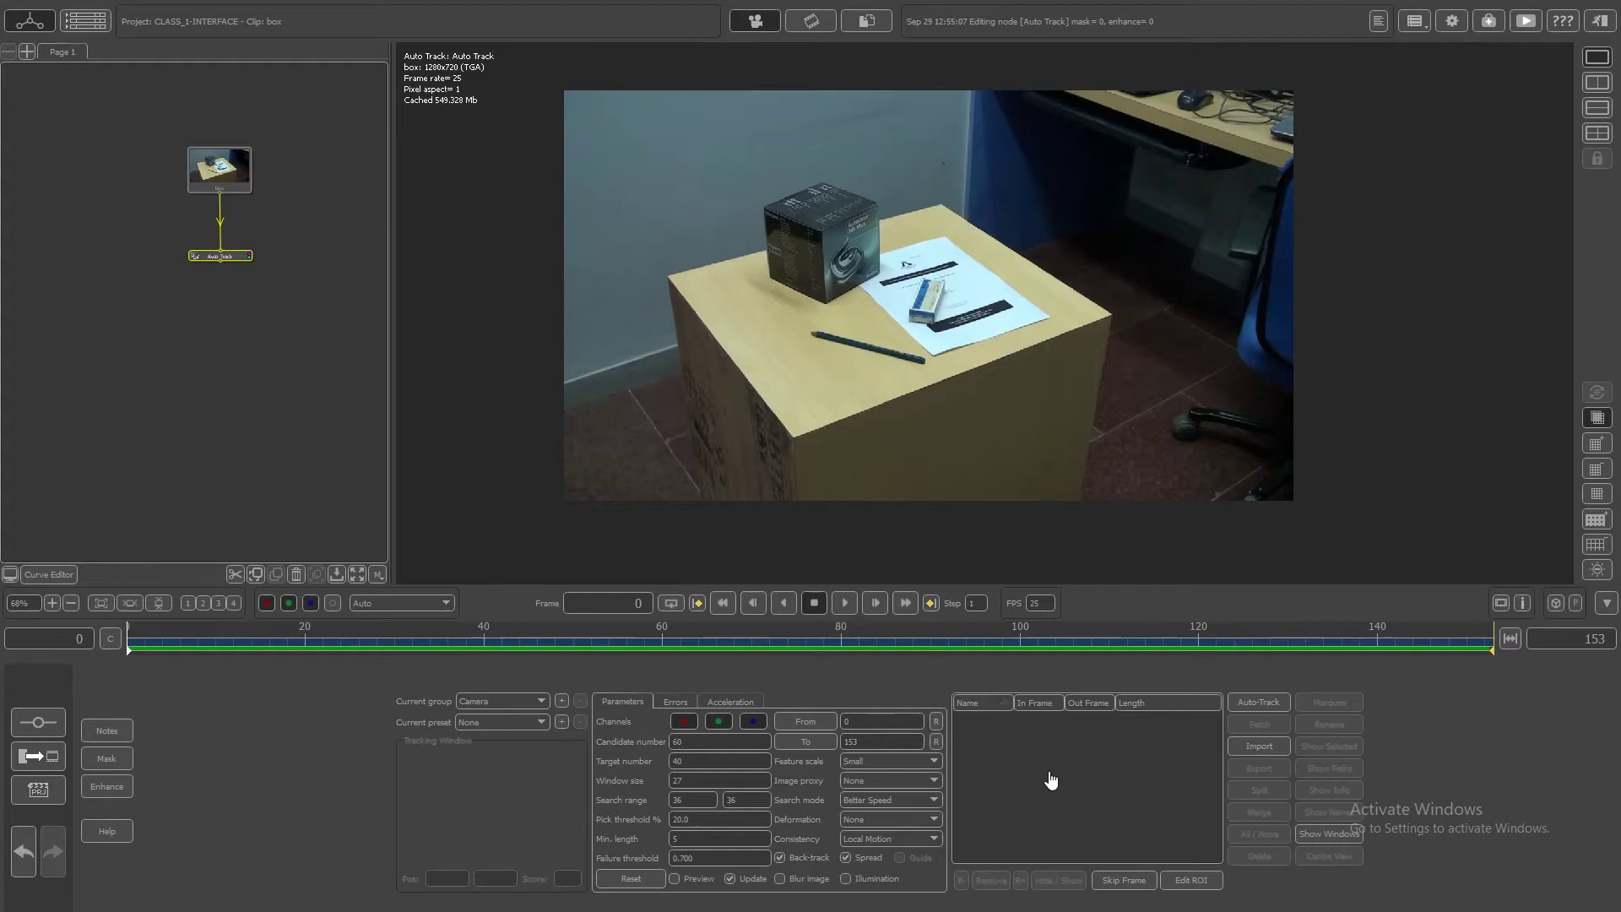
# Set the Auto Track search mode to Better Accuracy and run the automatic tracking on the clip.
pyautogui.click(882, 798)
pyautogui.click(879, 825)
pyautogui.click(1255, 701)
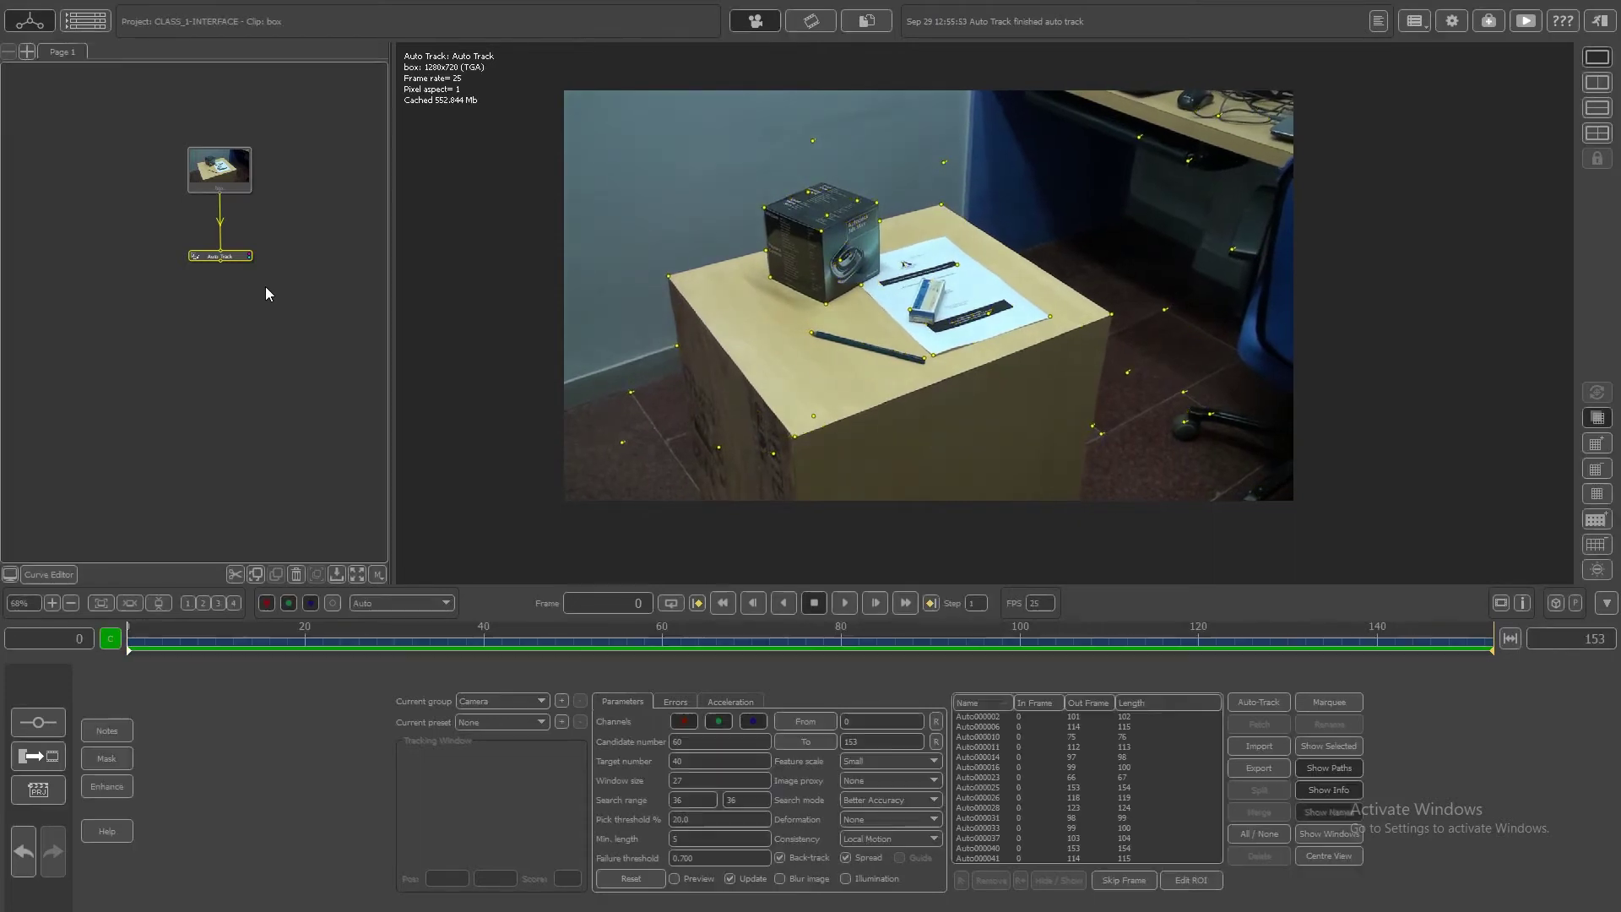
# Attach a Camera Solver node to the Auto Track node and solve all cameras and trackers.
pyautogui.moveTo(231, 257); pyautogui.dragTo(233, 233)
pyautogui.rightClick(234, 233)
pyautogui.moveTo(278, 261)
pyautogui.click(376, 261)
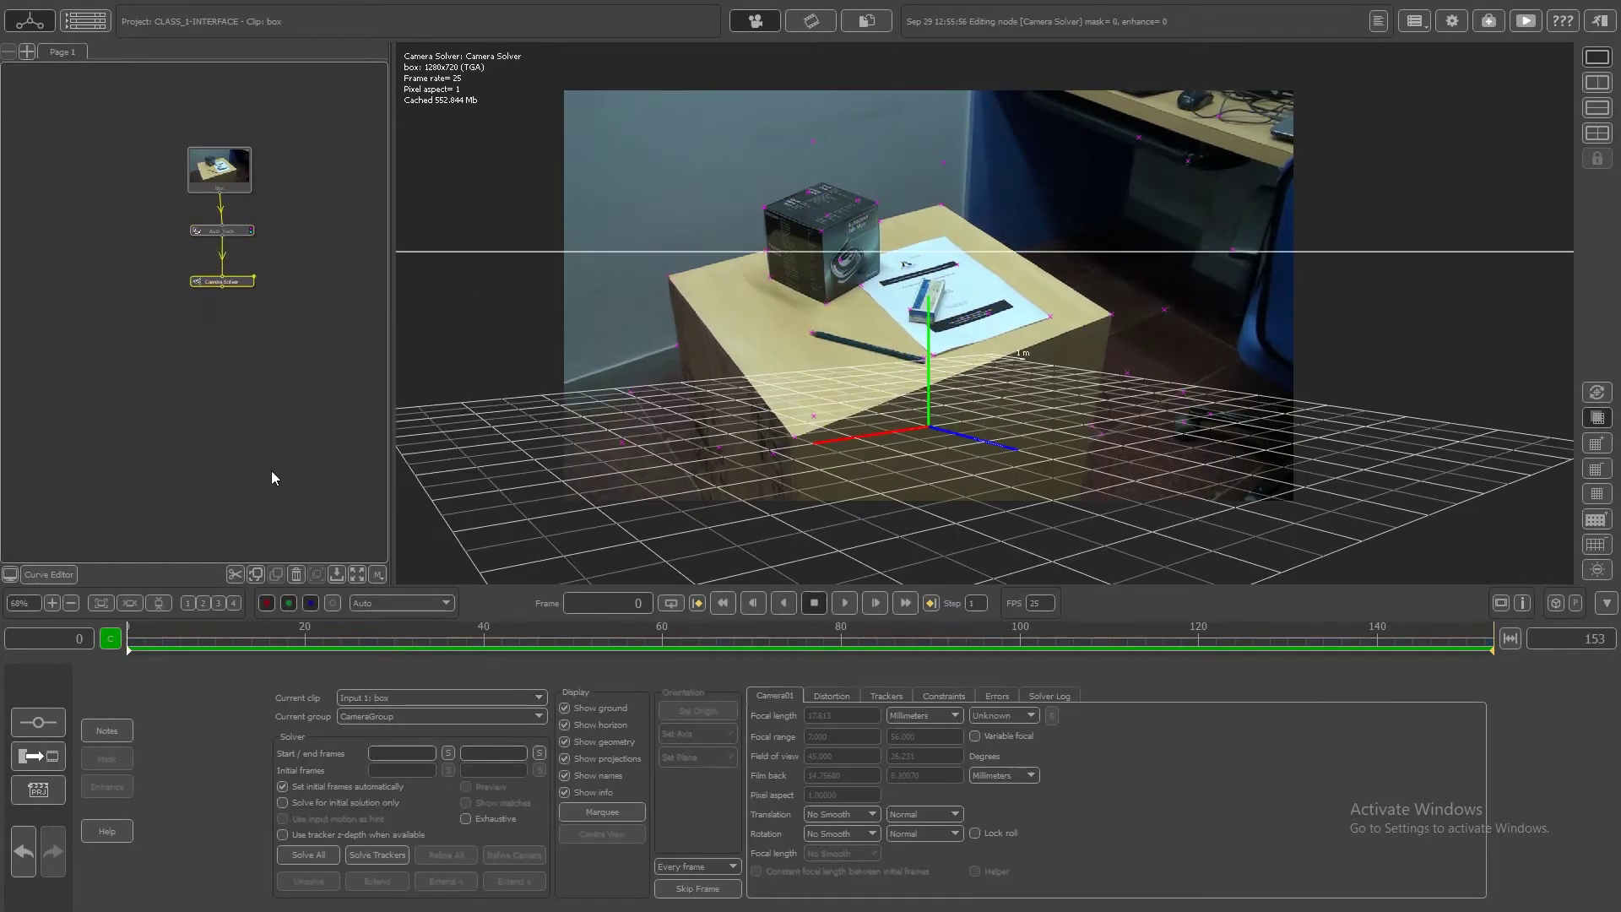
pyautogui.click(312, 856)
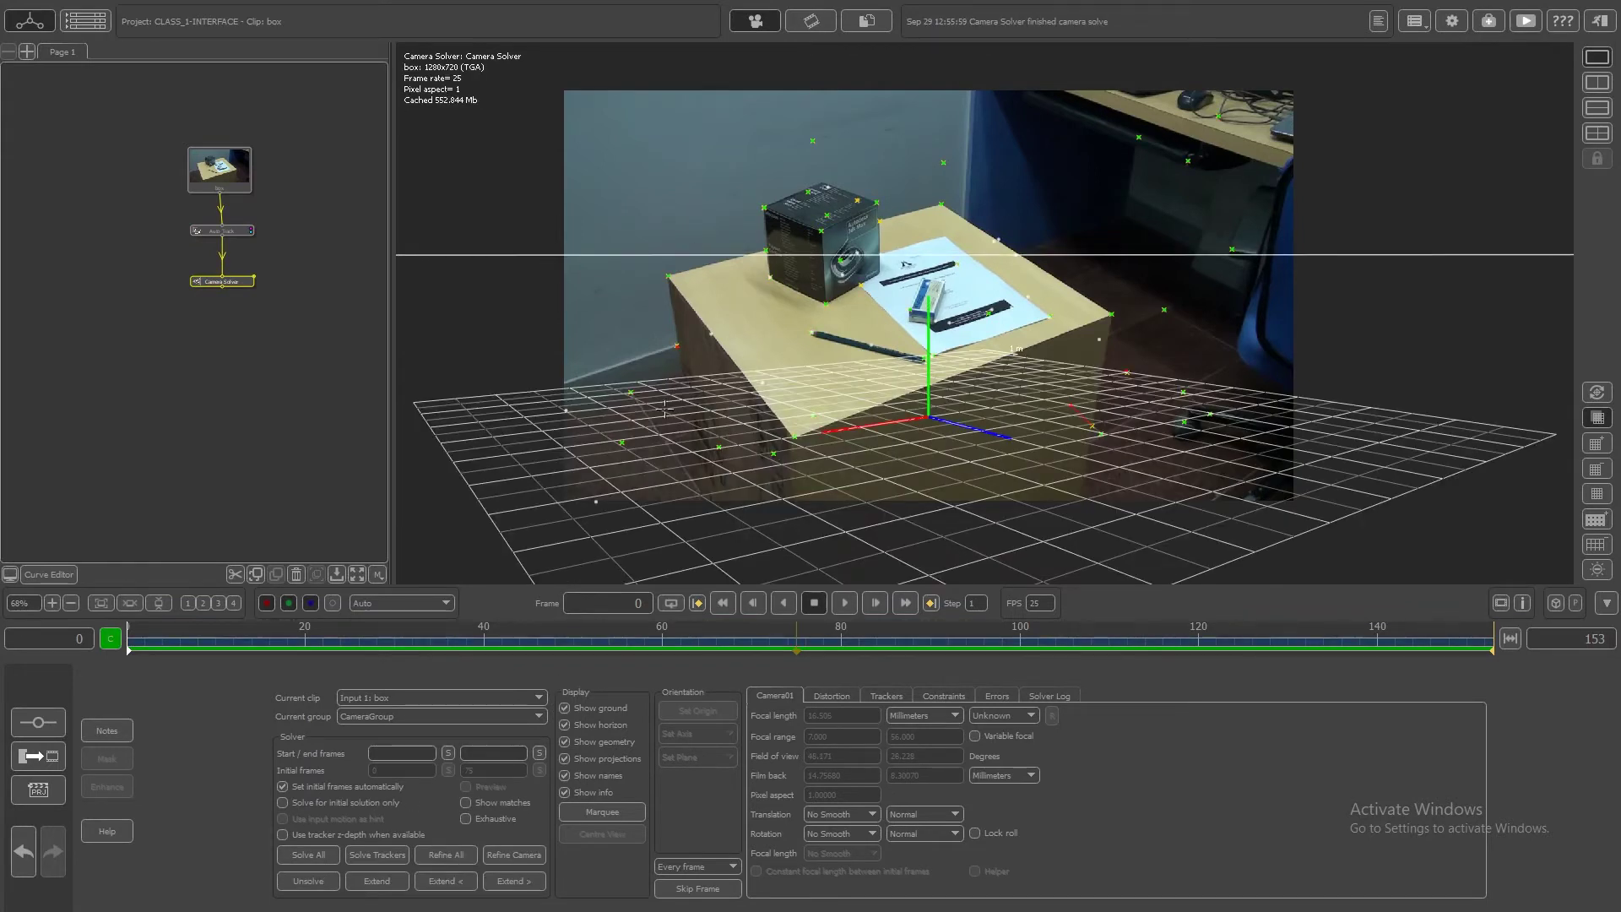
# Fit the solver's error graph, turn on trimming of high-error tracker data, and refine the whole solve.
pyautogui.click(994, 697)
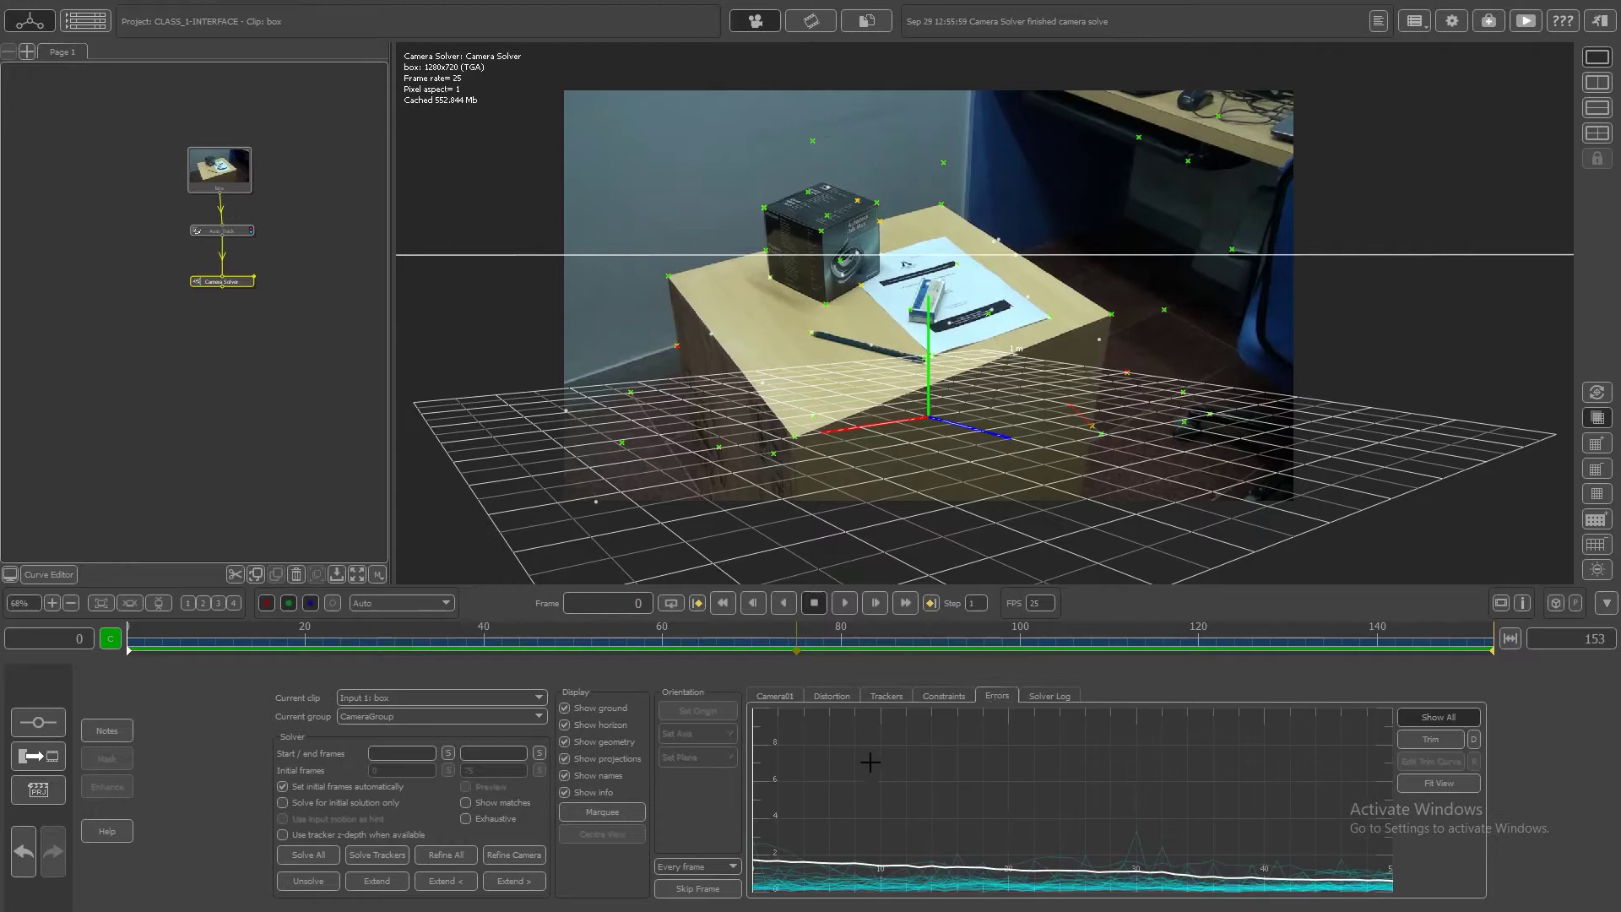
pyautogui.click(1439, 783)
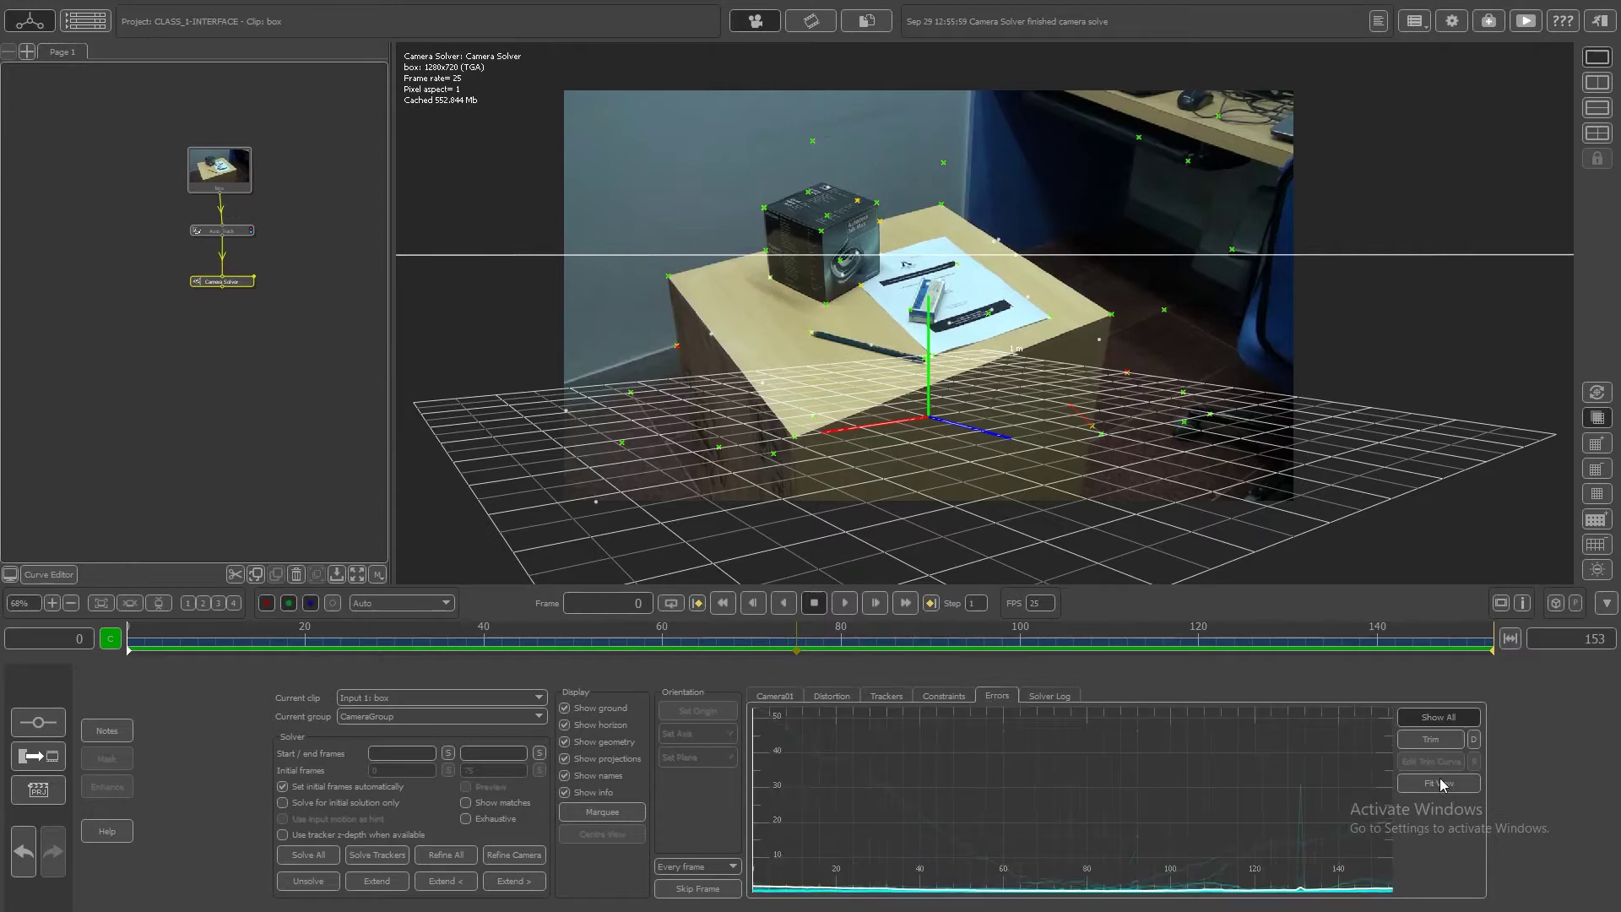
pyautogui.scroll(5, 1070, 815)
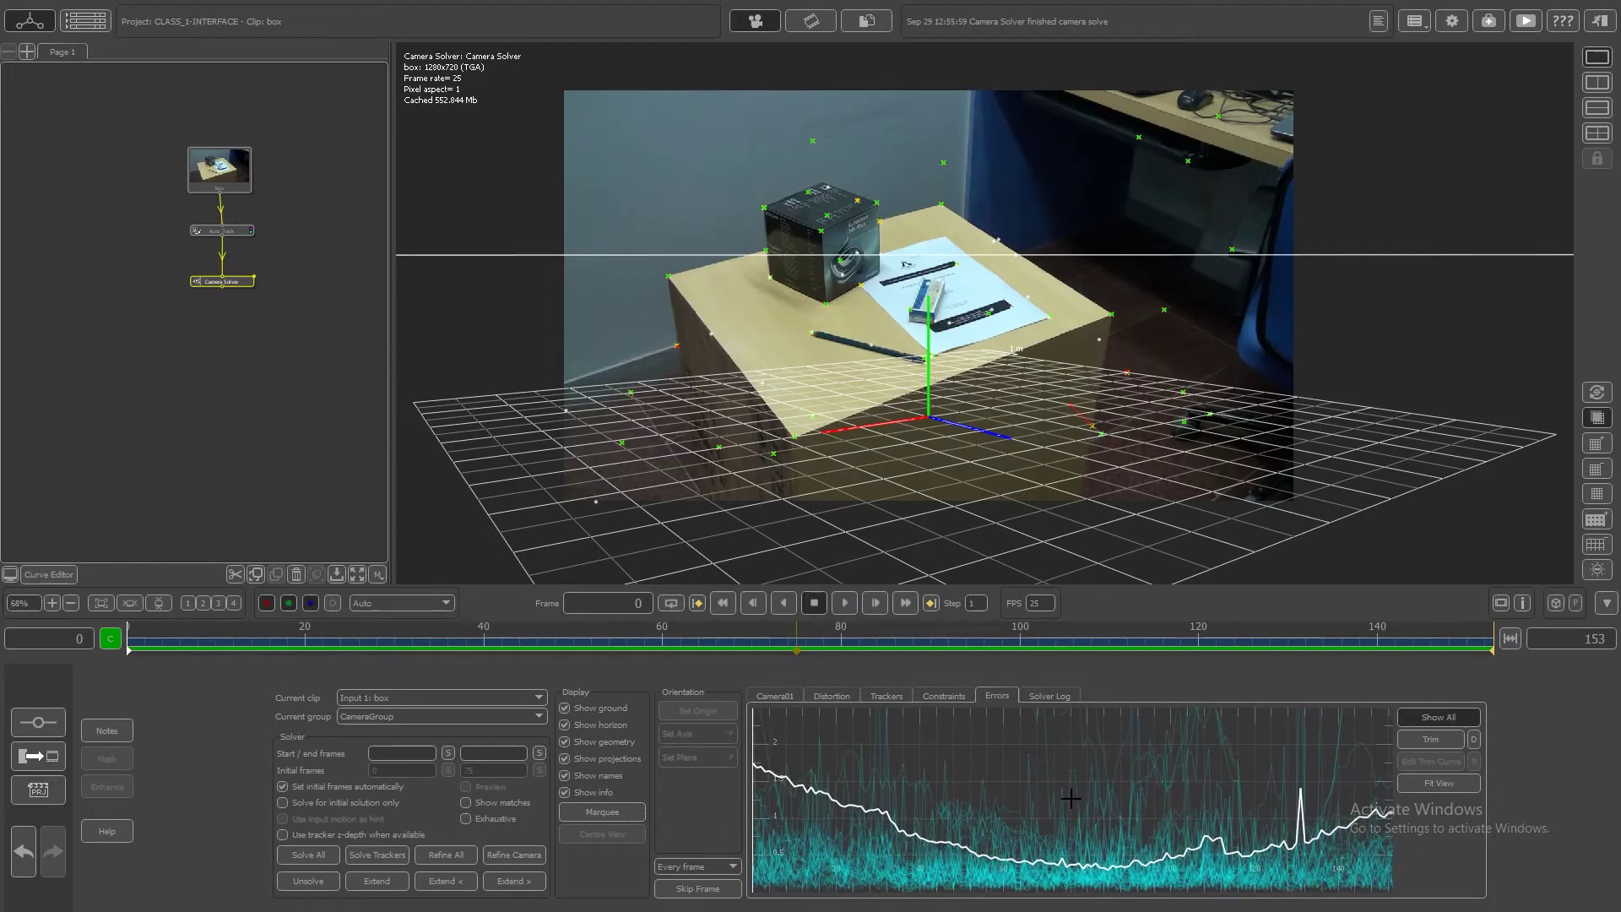
pyautogui.click(1406, 744)
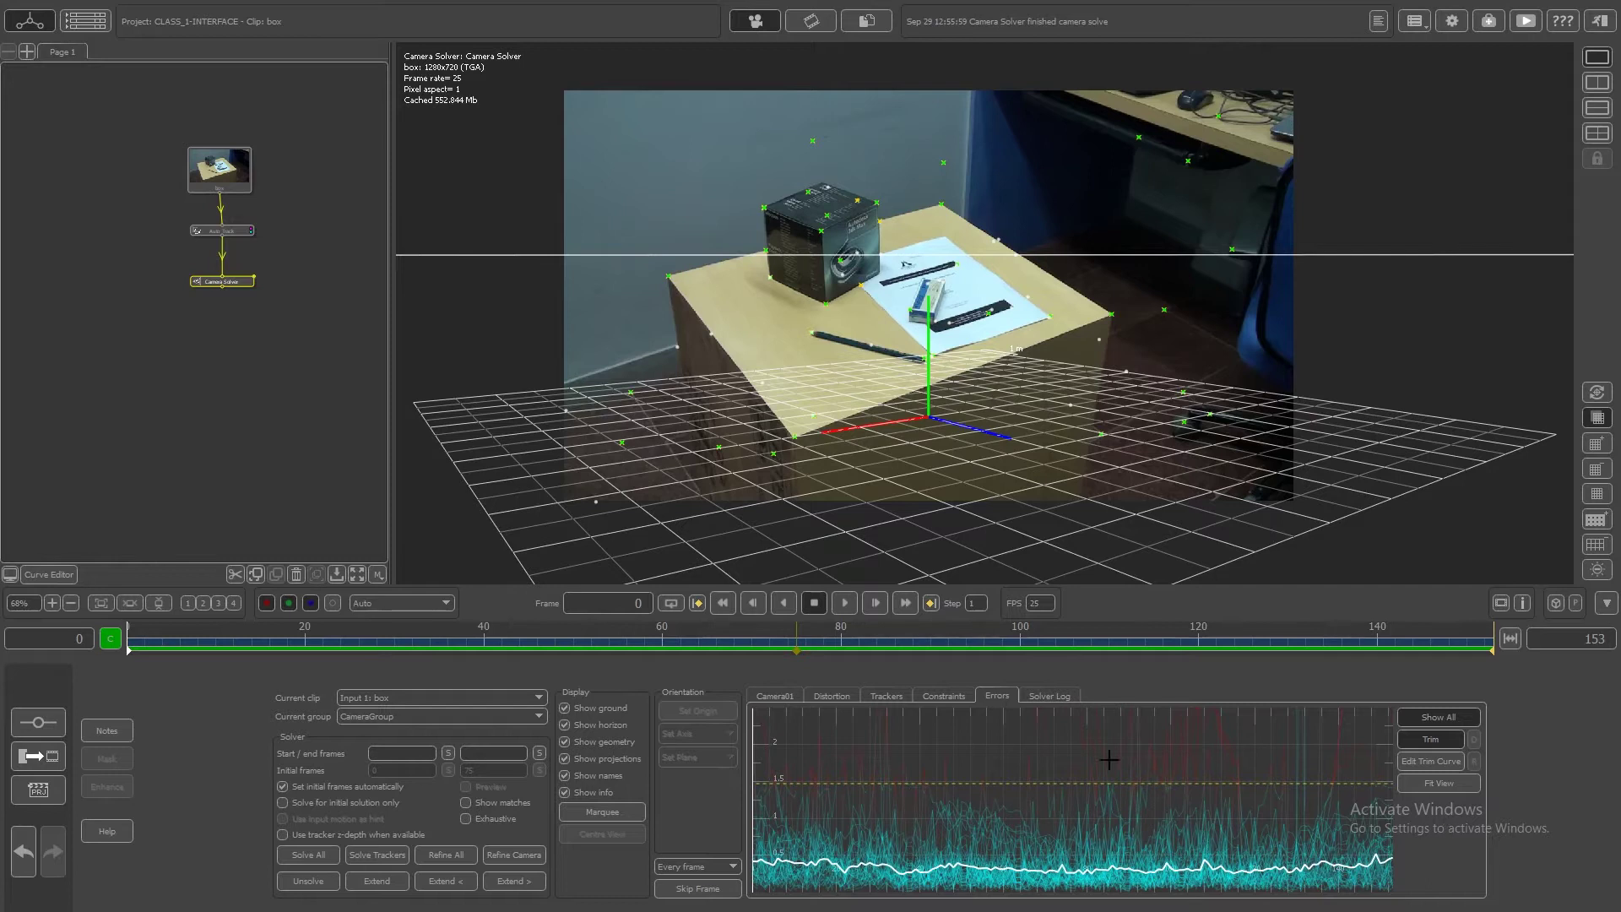
pyautogui.click(446, 856)
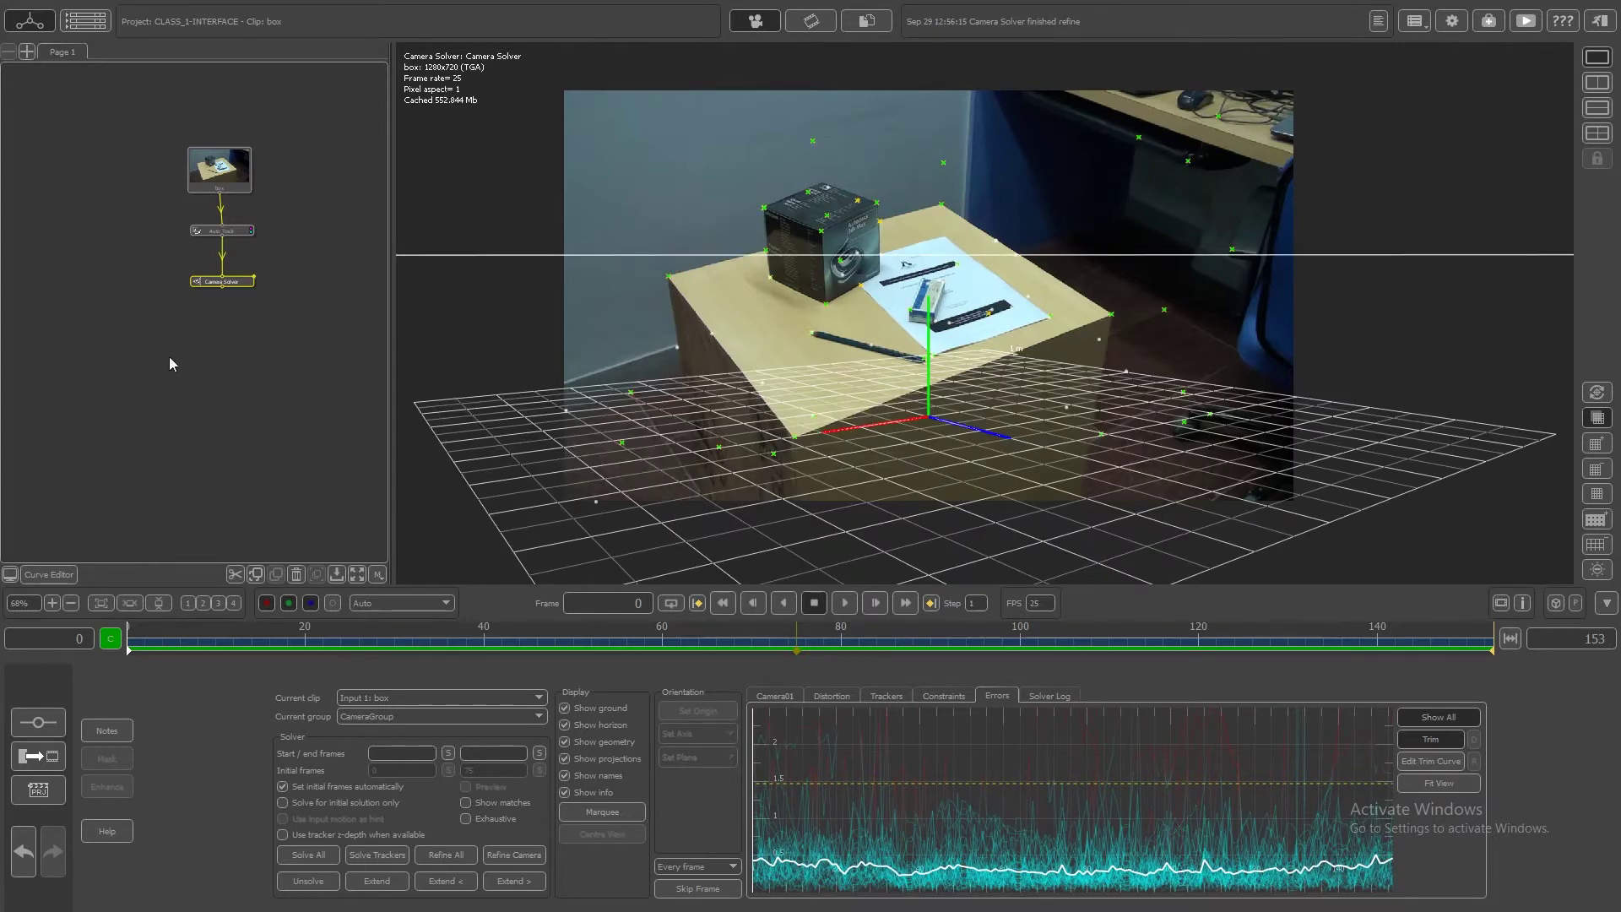
# Set the scene origin at the tracker on the black box's lower front corner and add an Orient Scene node after the solver.
pyautogui.click(827, 305)
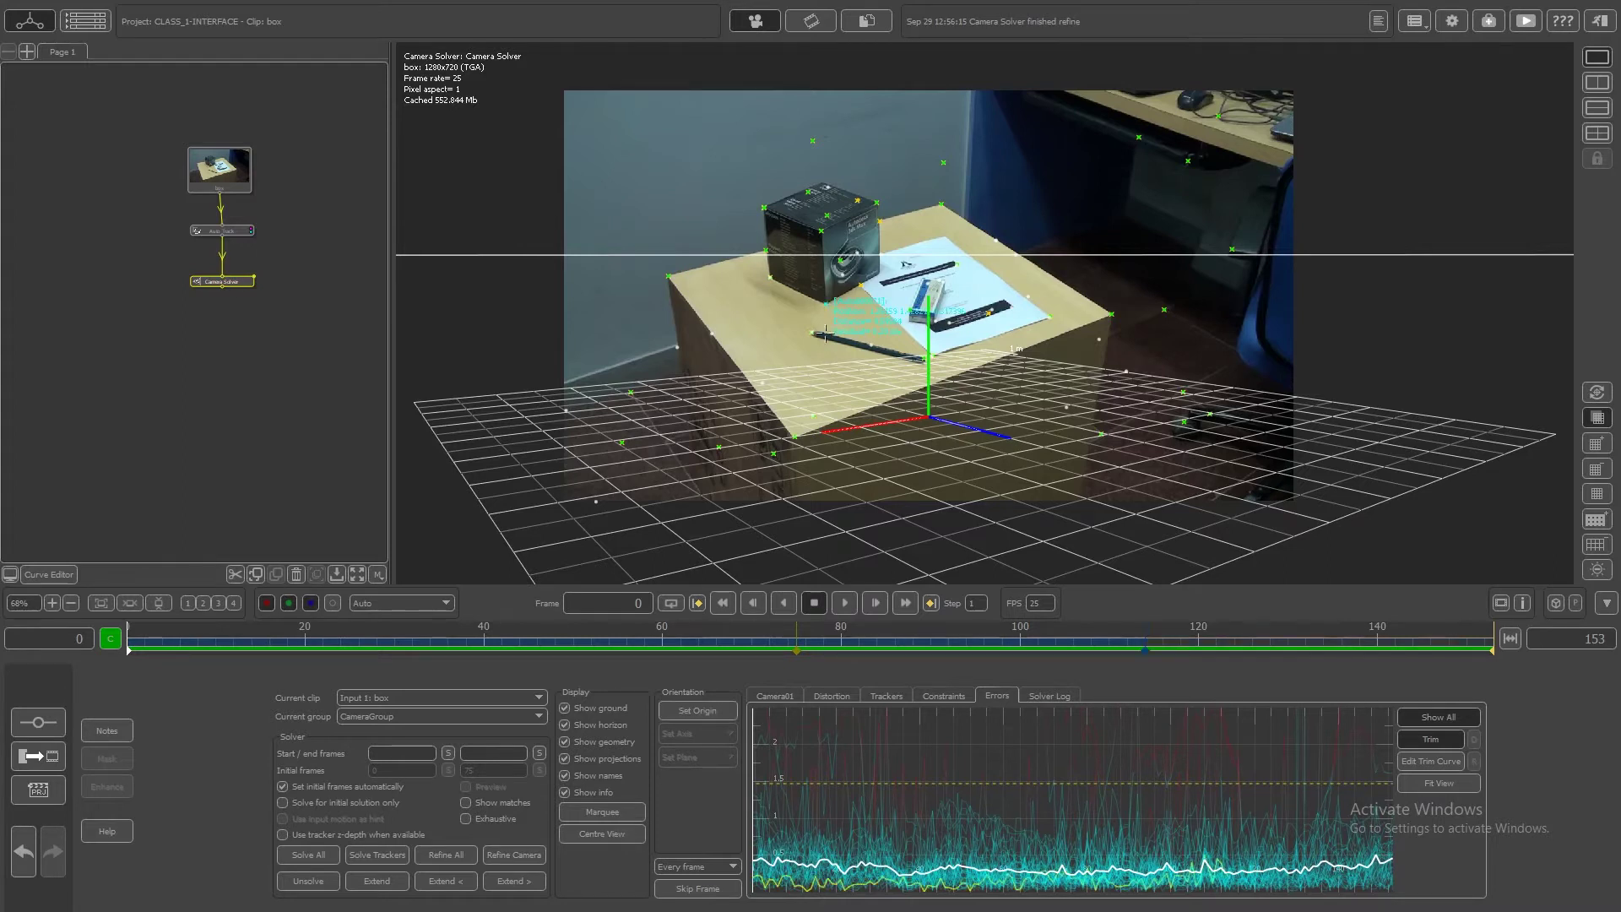
pyautogui.click(715, 712)
pyautogui.rightClick(224, 291)
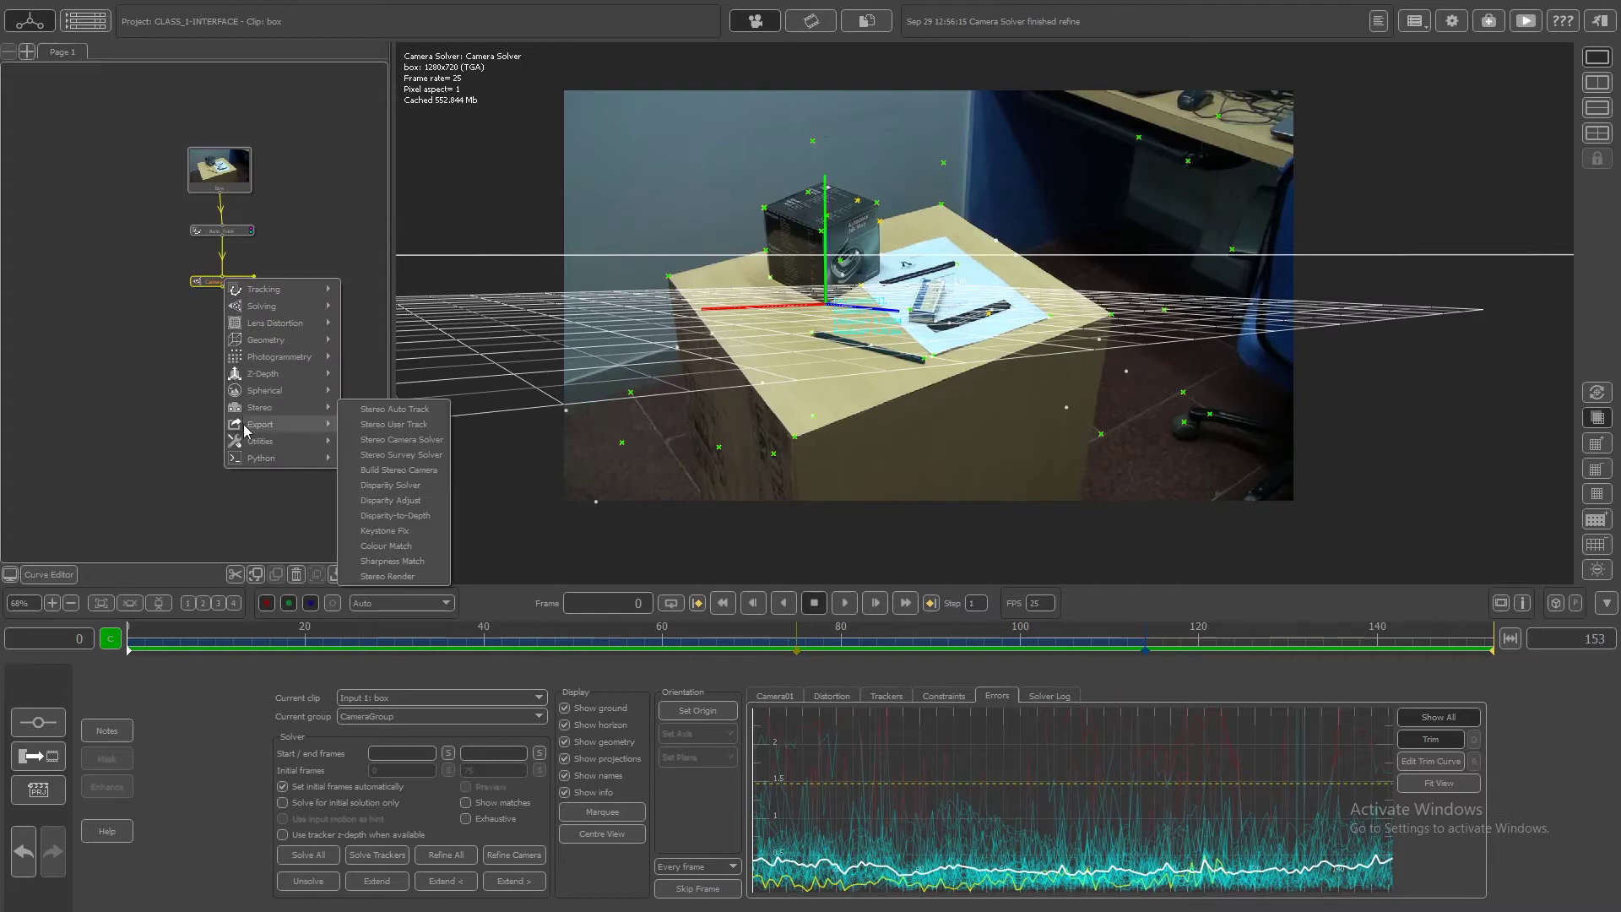
pyautogui.moveTo(287, 440)
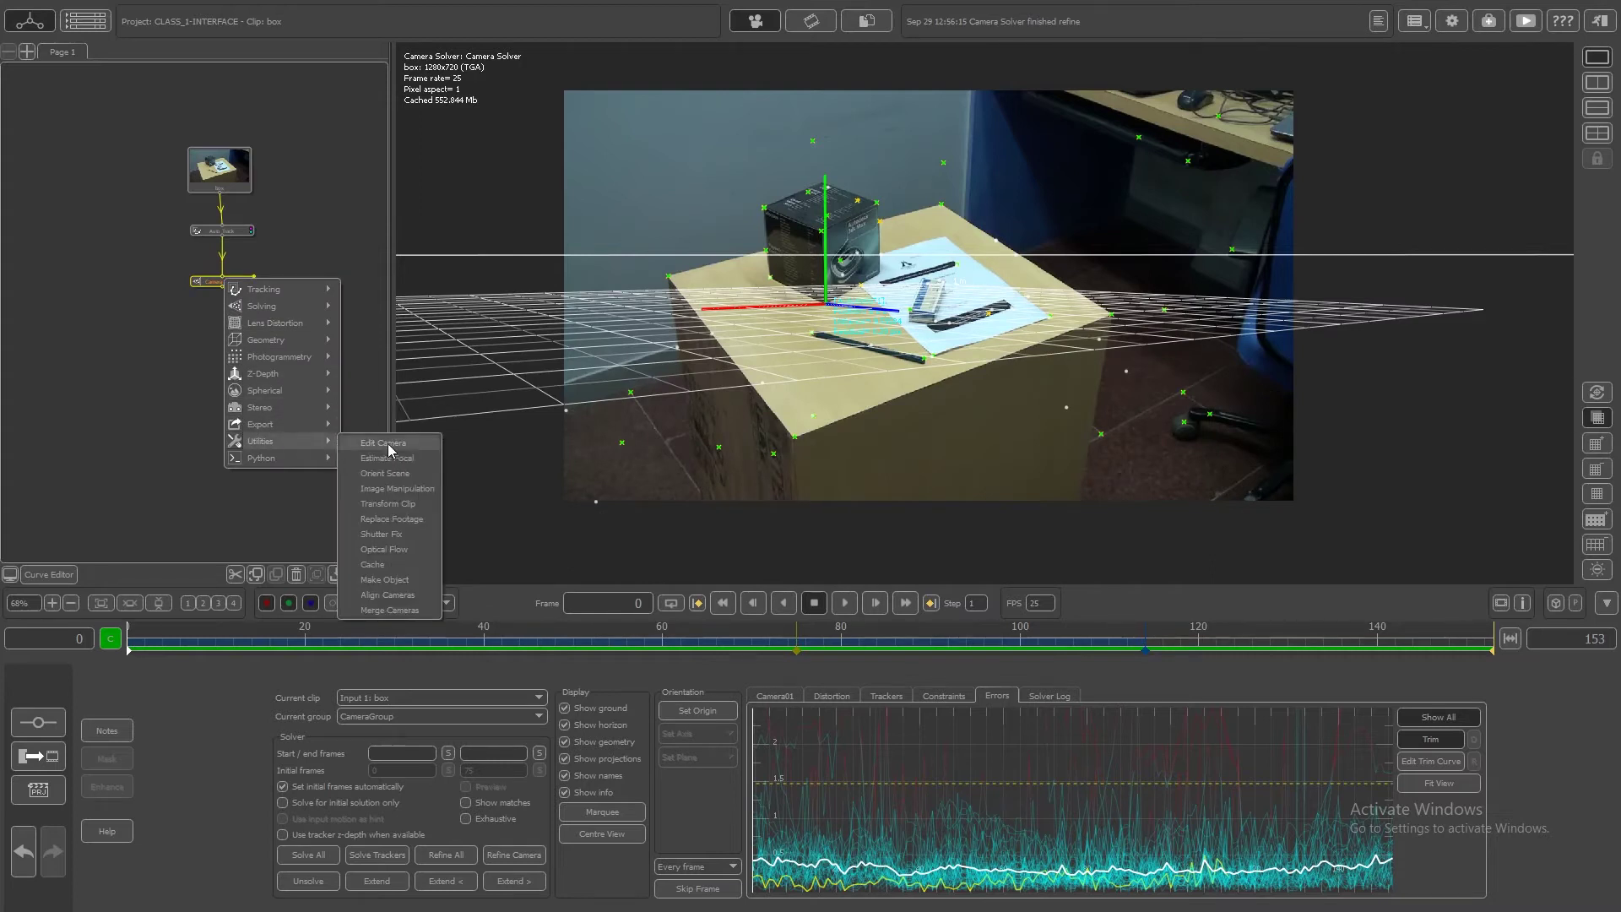
pyautogui.click(395, 473)
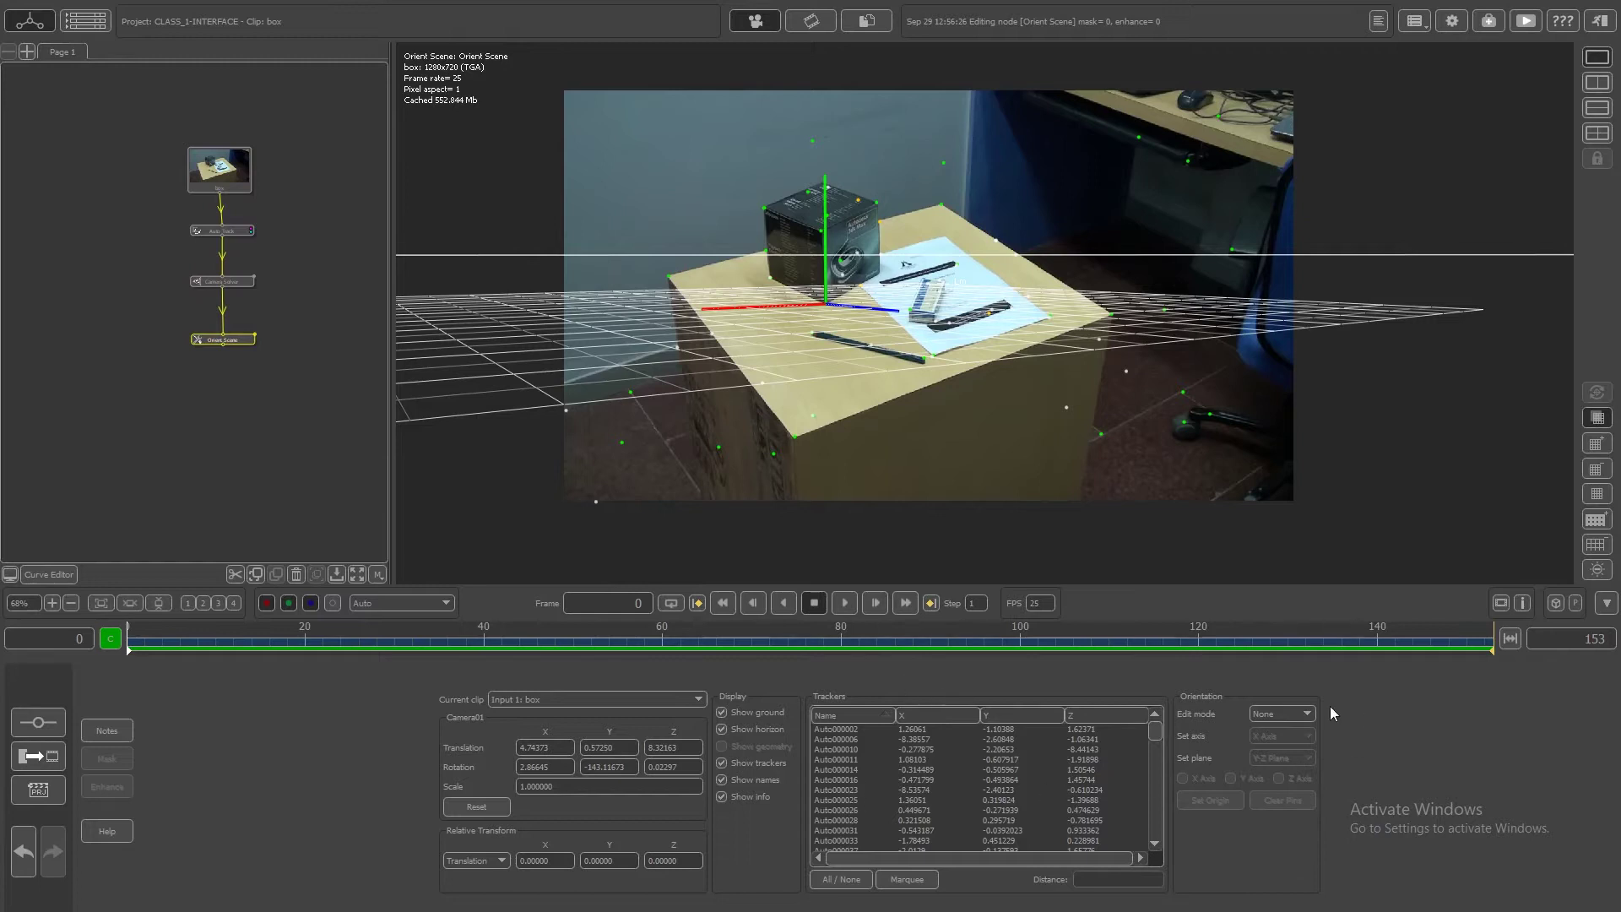
# Set the orientation edit mode to Axes, show only X axis lines, and roughly align them with the tabletop's front and back edges.
pyautogui.click(1294, 788)
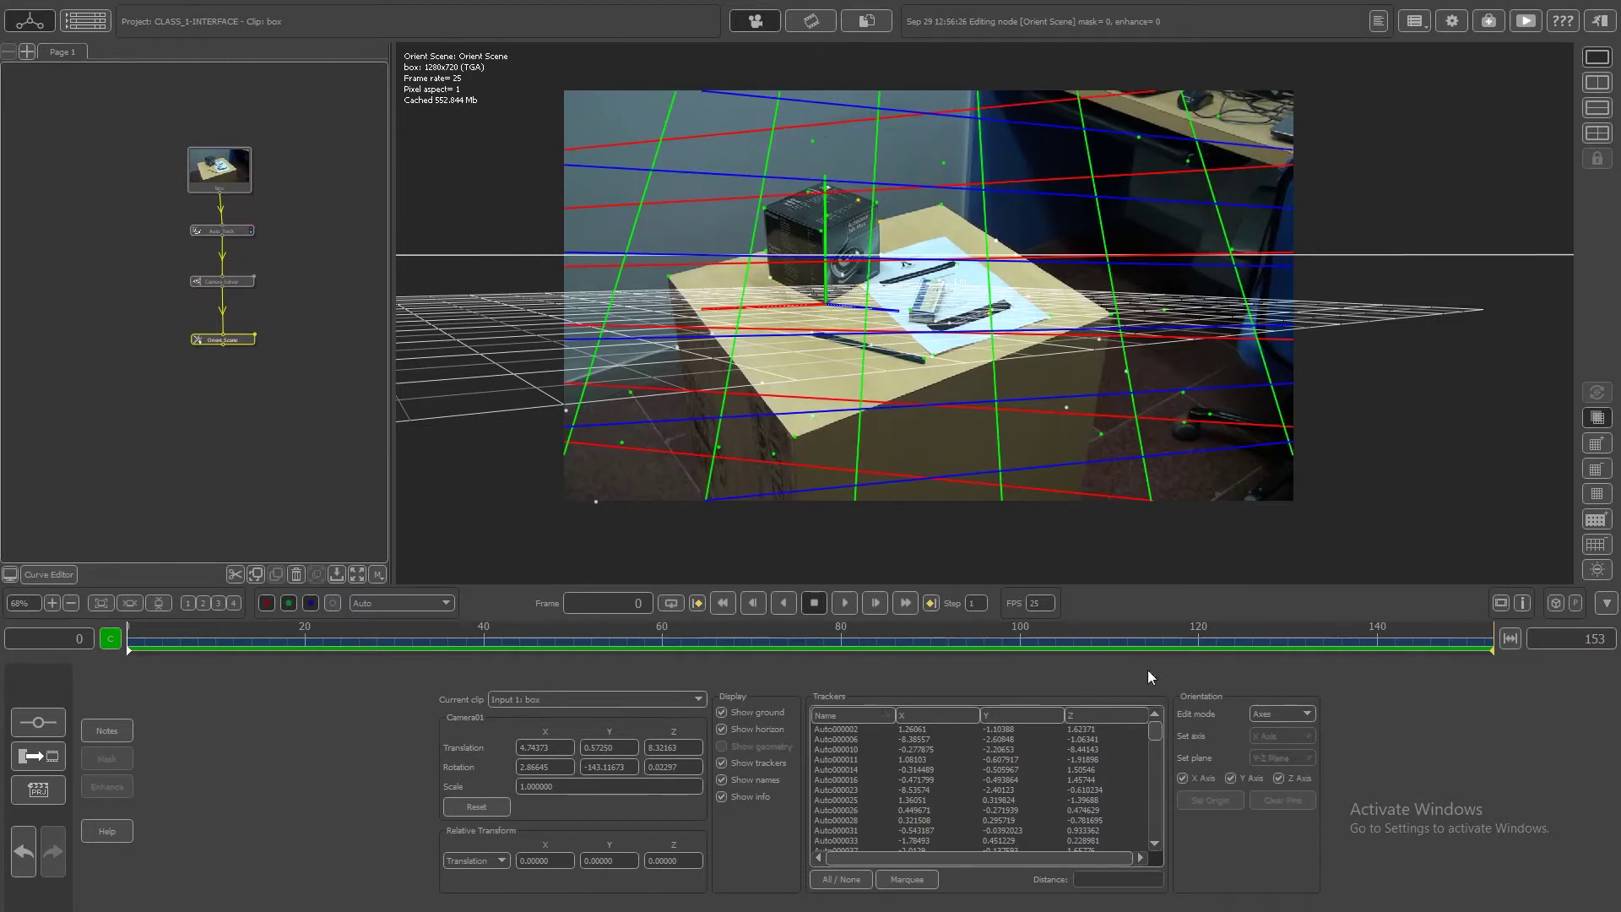
pyautogui.click(1278, 779)
pyautogui.click(1232, 778)
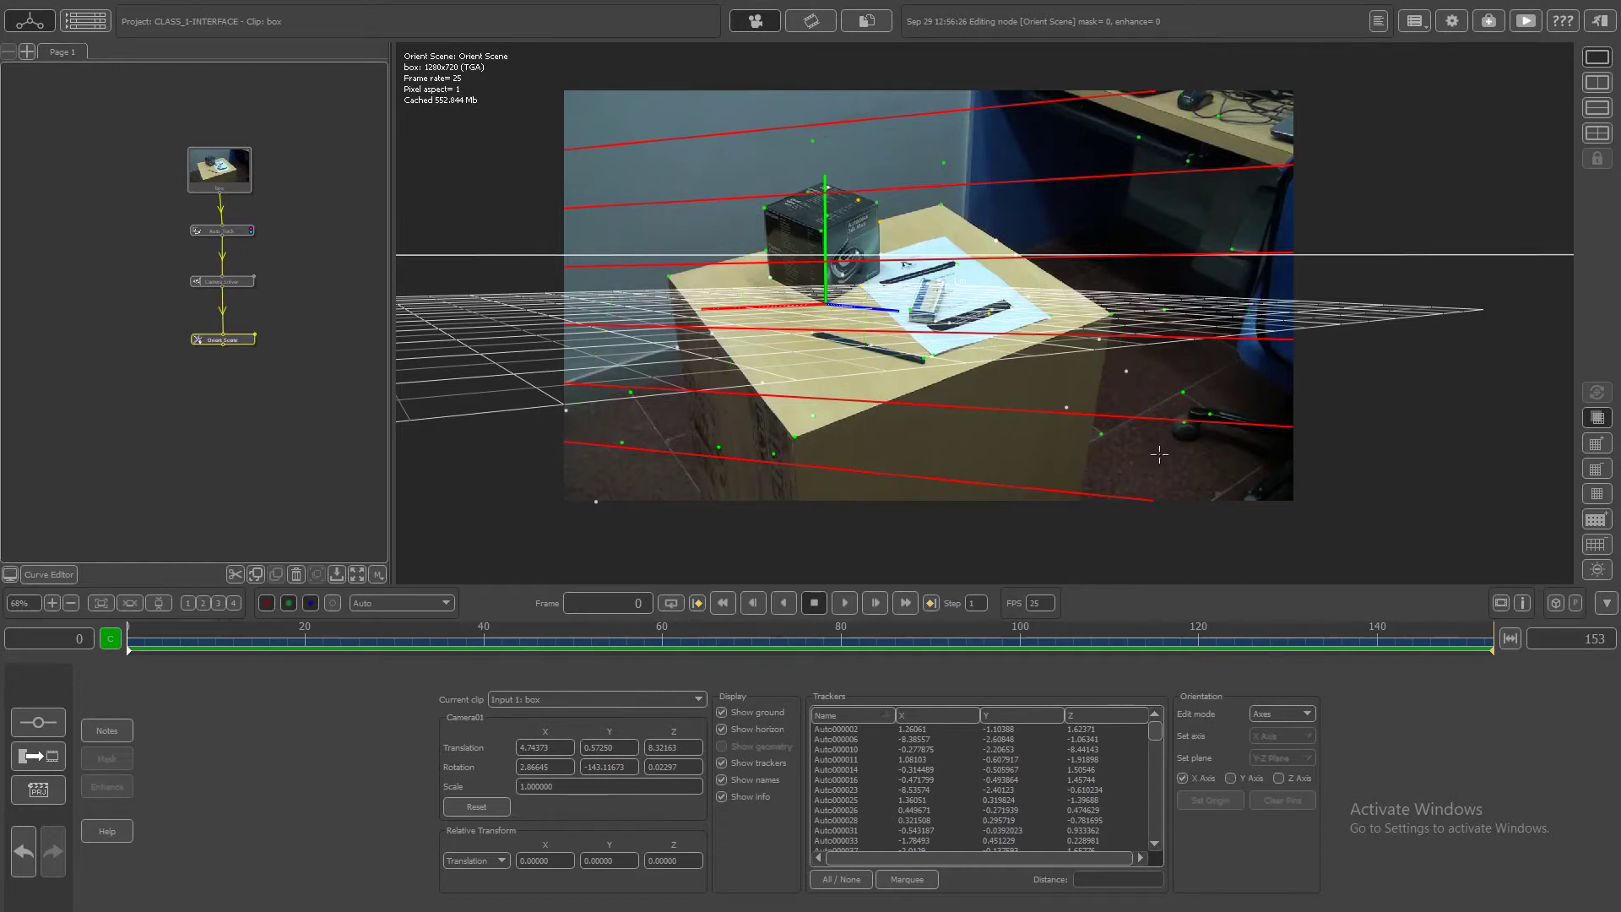
pyautogui.moveTo(1077, 426); pyautogui.dragTo(1106, 315)
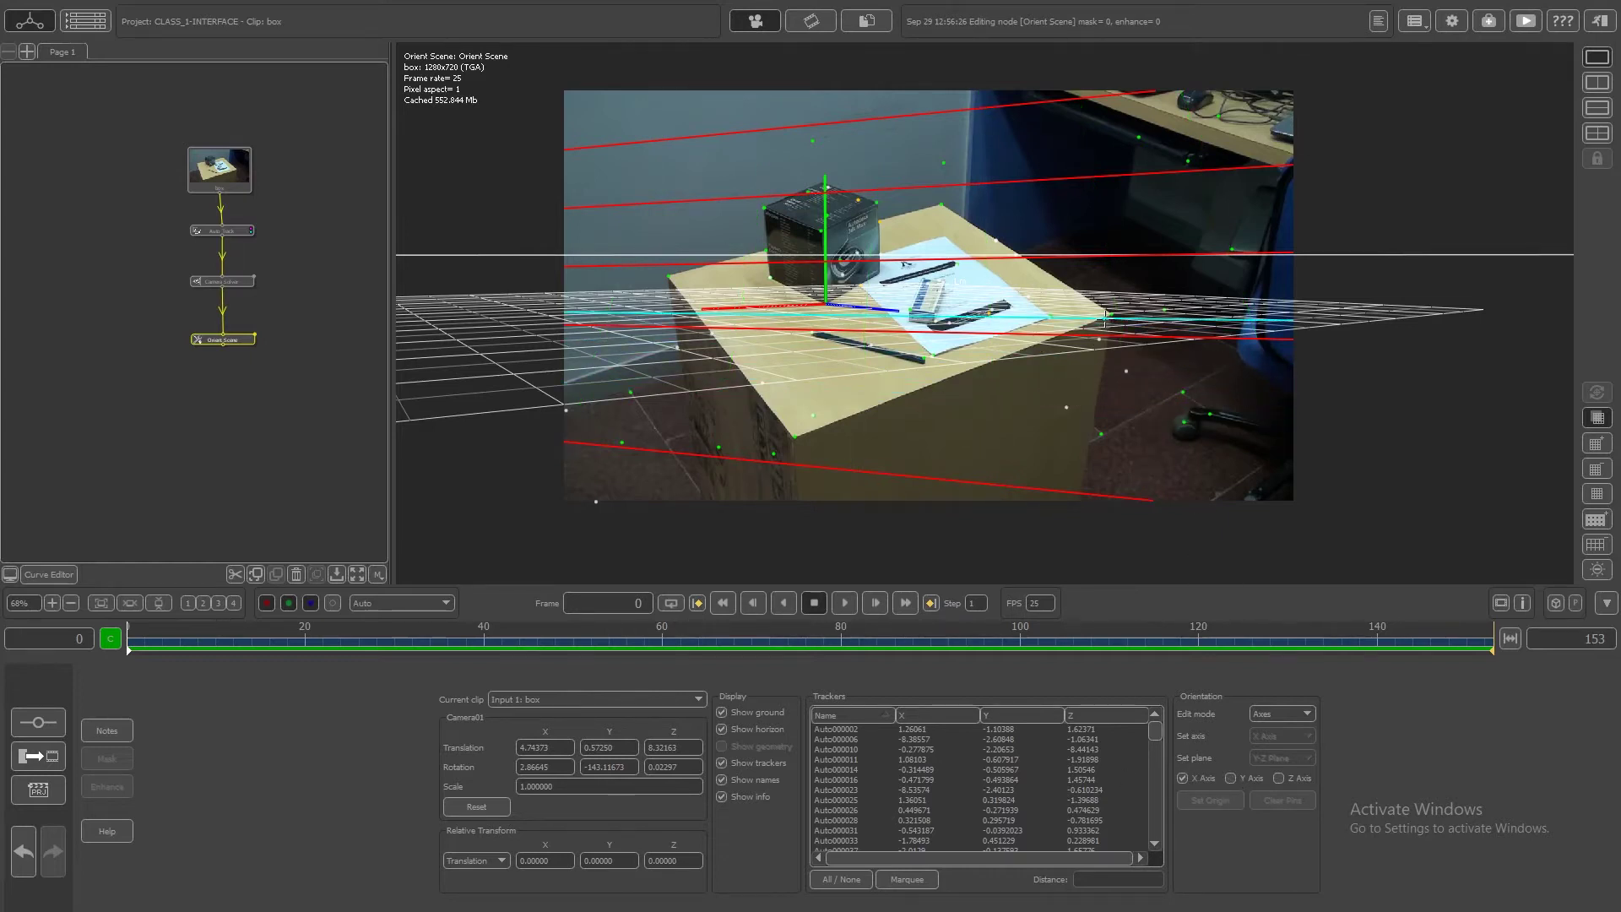
pyautogui.moveTo(985, 315); pyautogui.dragTo(688, 272)
pyautogui.scroll(8, 943, 213)
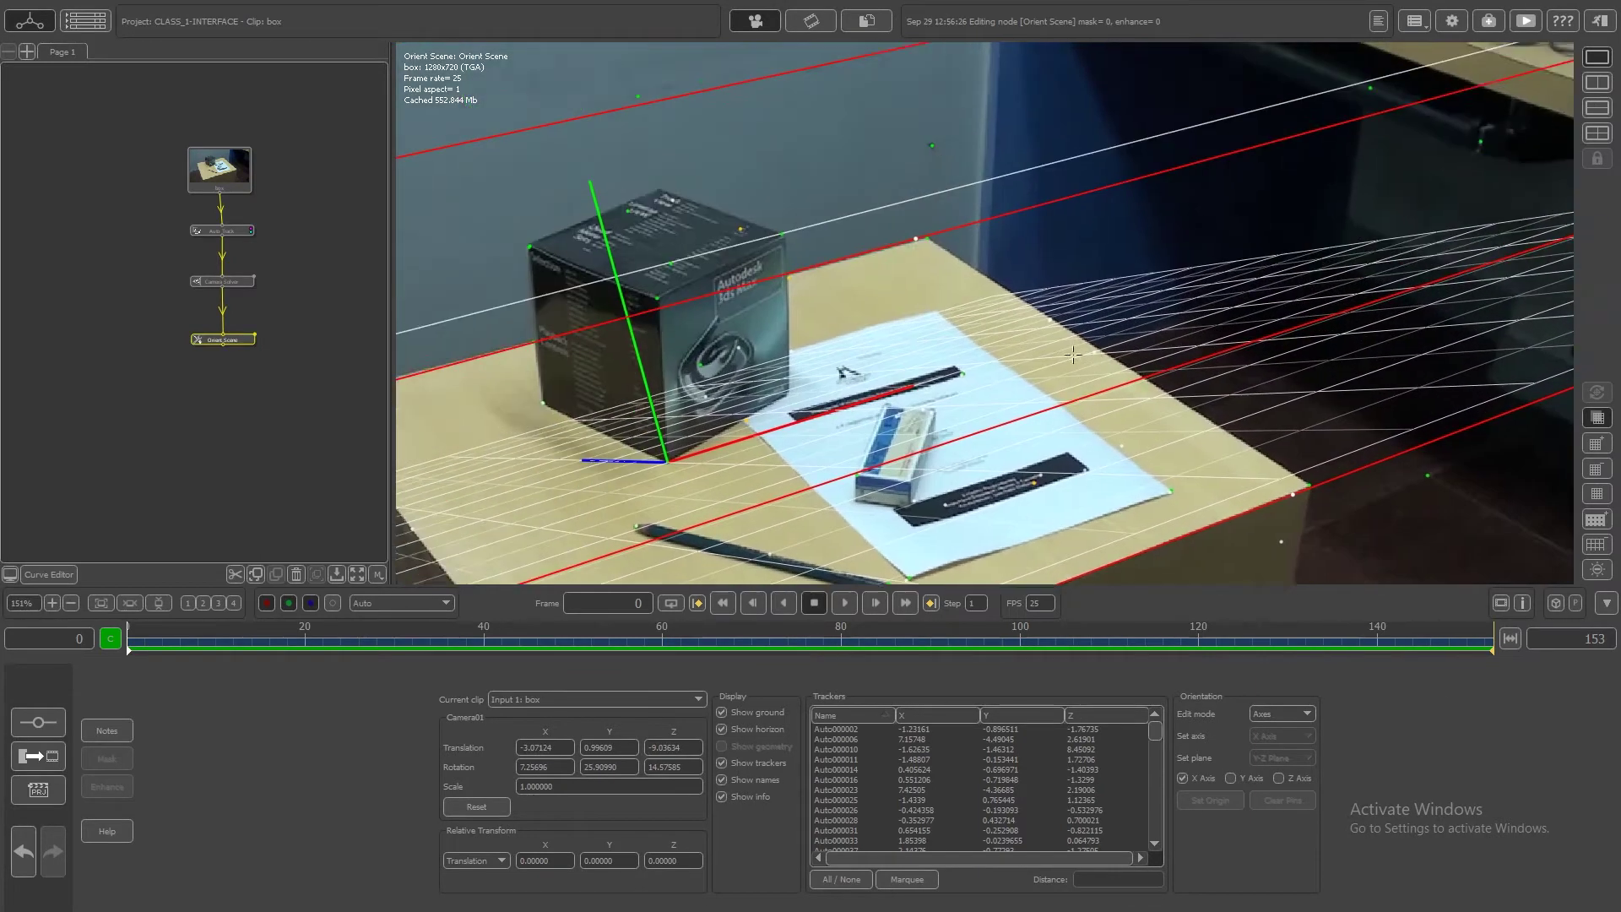
# Fine-tune the X axis line so it runs exactly along the tabletop's back edge.
pyautogui.moveTo(906, 185); pyautogui.dragTo(905, 190)
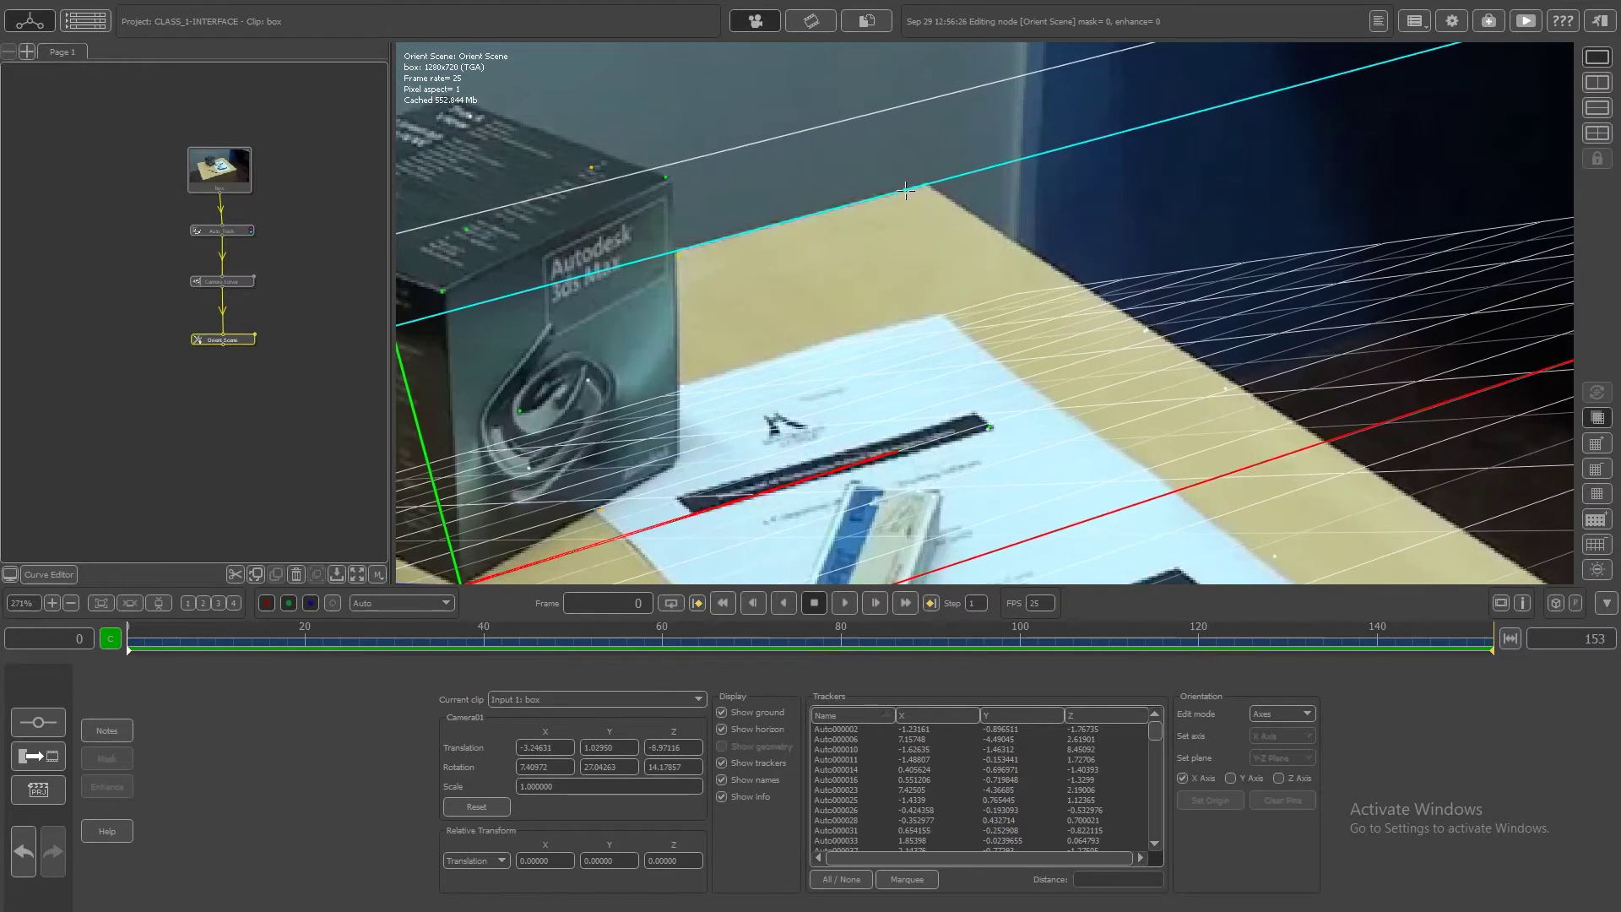
pyautogui.moveTo(870, 289); pyautogui.dragTo(1451, 201, button='middle')
pyautogui.moveTo(583, 380); pyautogui.dragTo(914, 231, button='middle')
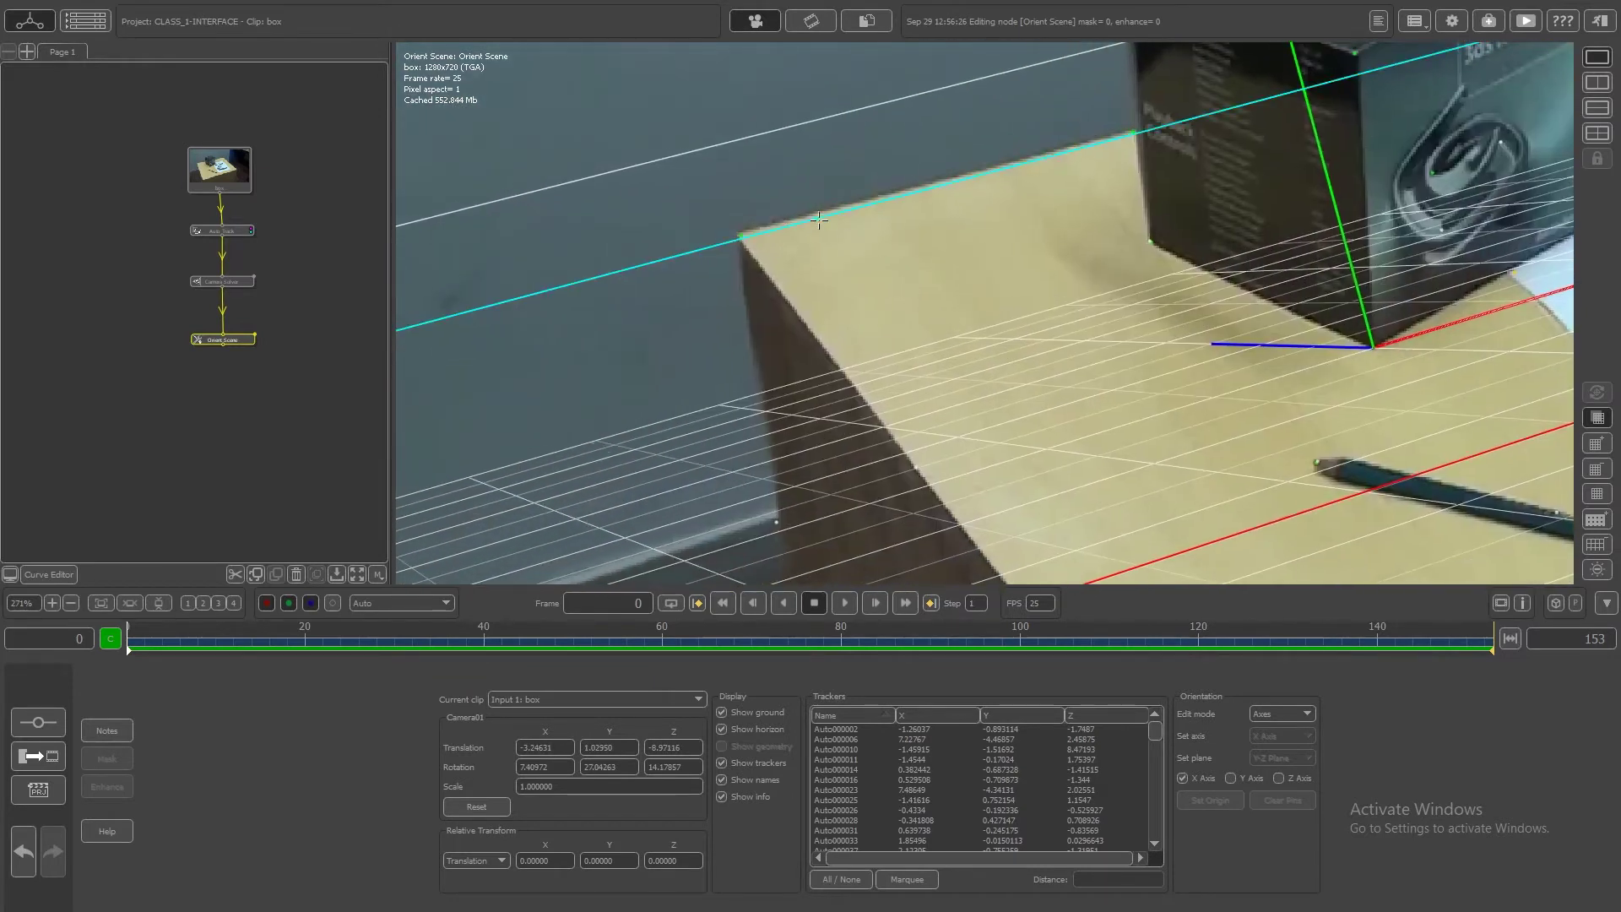
pyautogui.moveTo(814, 219); pyautogui.dragTo(811, 214)
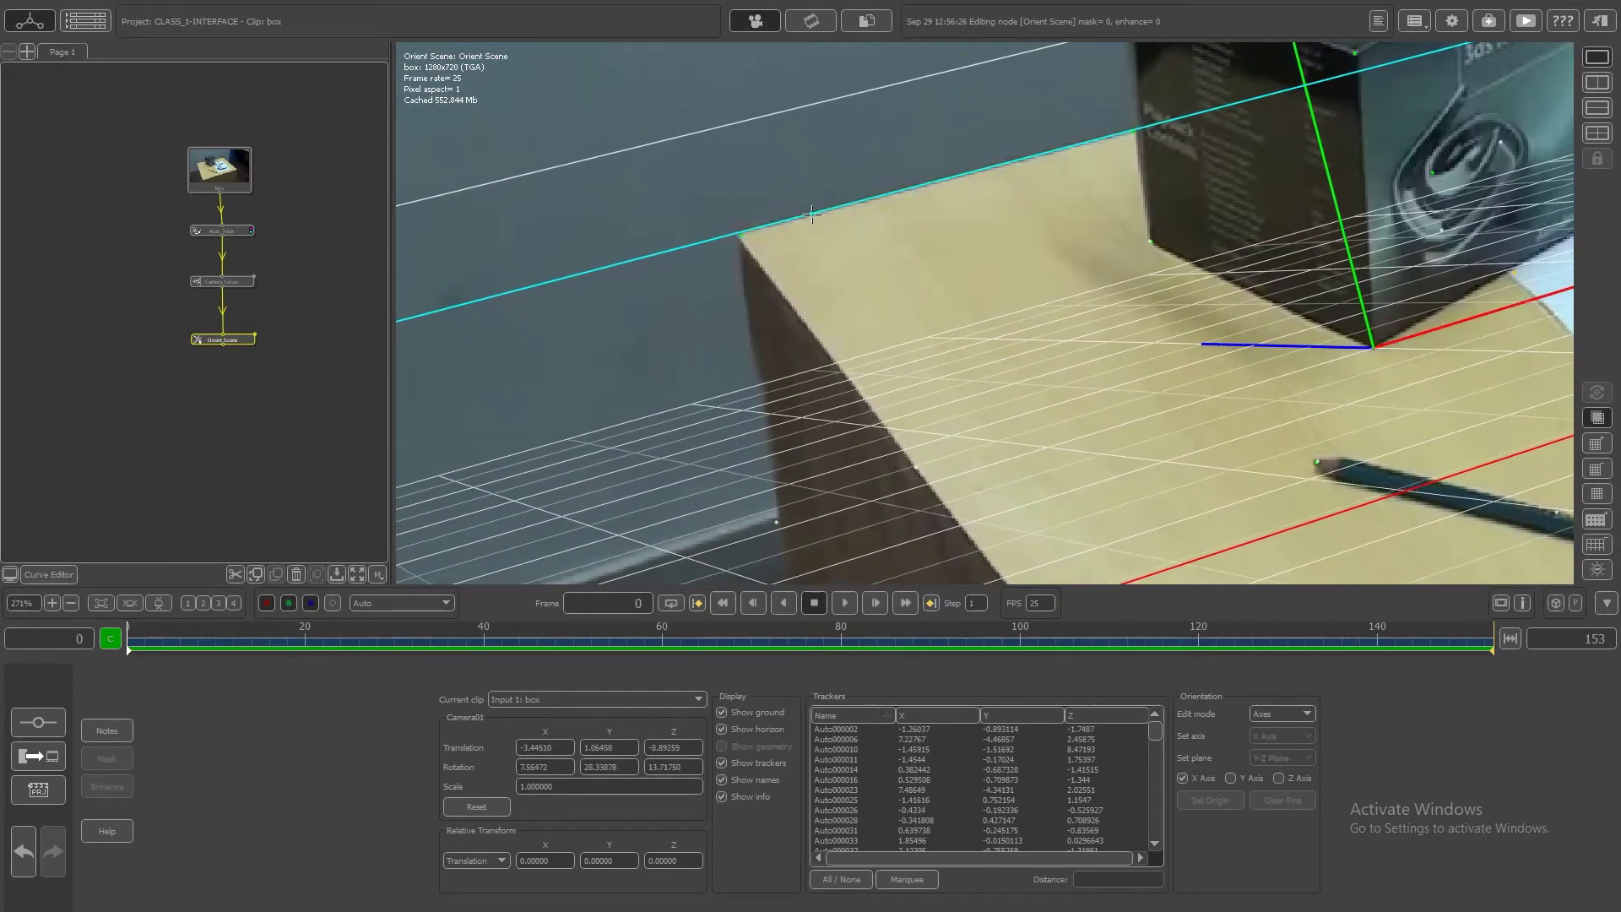
# Fine-tune both ends of the X axis line along the tabletop's front edge.
pyautogui.scroll(-5, 1195, 221)
pyautogui.moveTo(1326, 356); pyautogui.dragTo(861, 265, button='middle')
pyautogui.moveTo(1251, 371); pyautogui.dragTo(989, 311, button='middle')
pyautogui.moveTo(1274, 195); pyautogui.dragTo(1274, 187)
pyautogui.moveTo(605, 499); pyautogui.dragTo(850, 409, button='middle')
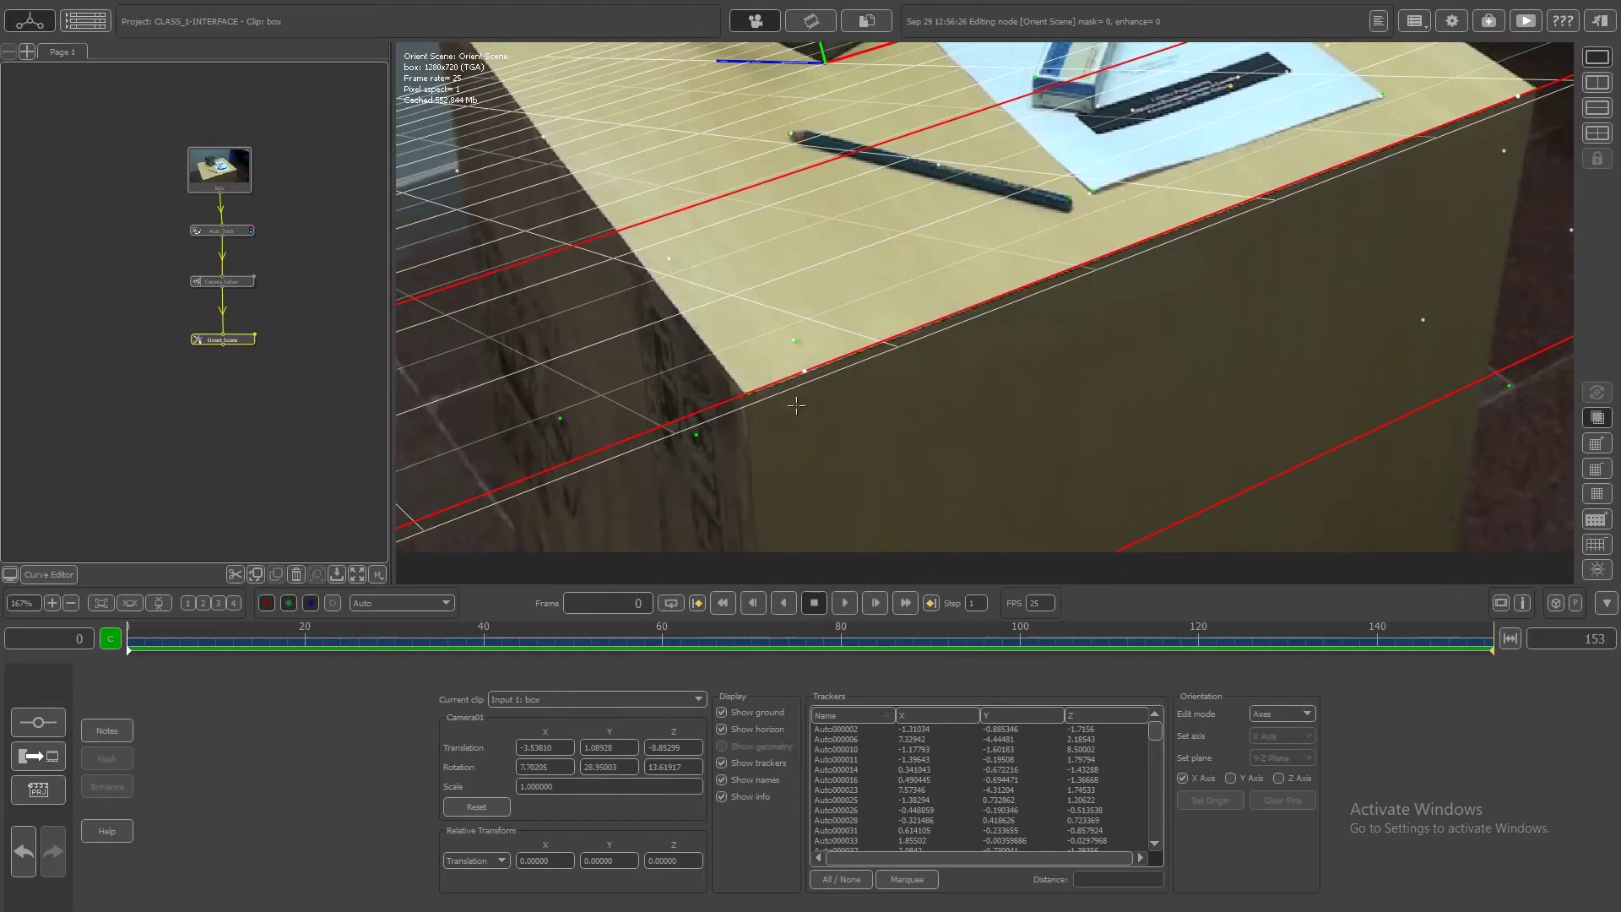
pyautogui.moveTo(804, 371); pyautogui.dragTo(801, 372)
pyautogui.scroll(-3, 975, 203)
pyautogui.moveTo(1030, 138); pyautogui.dragTo(1014, 327, button='middle')
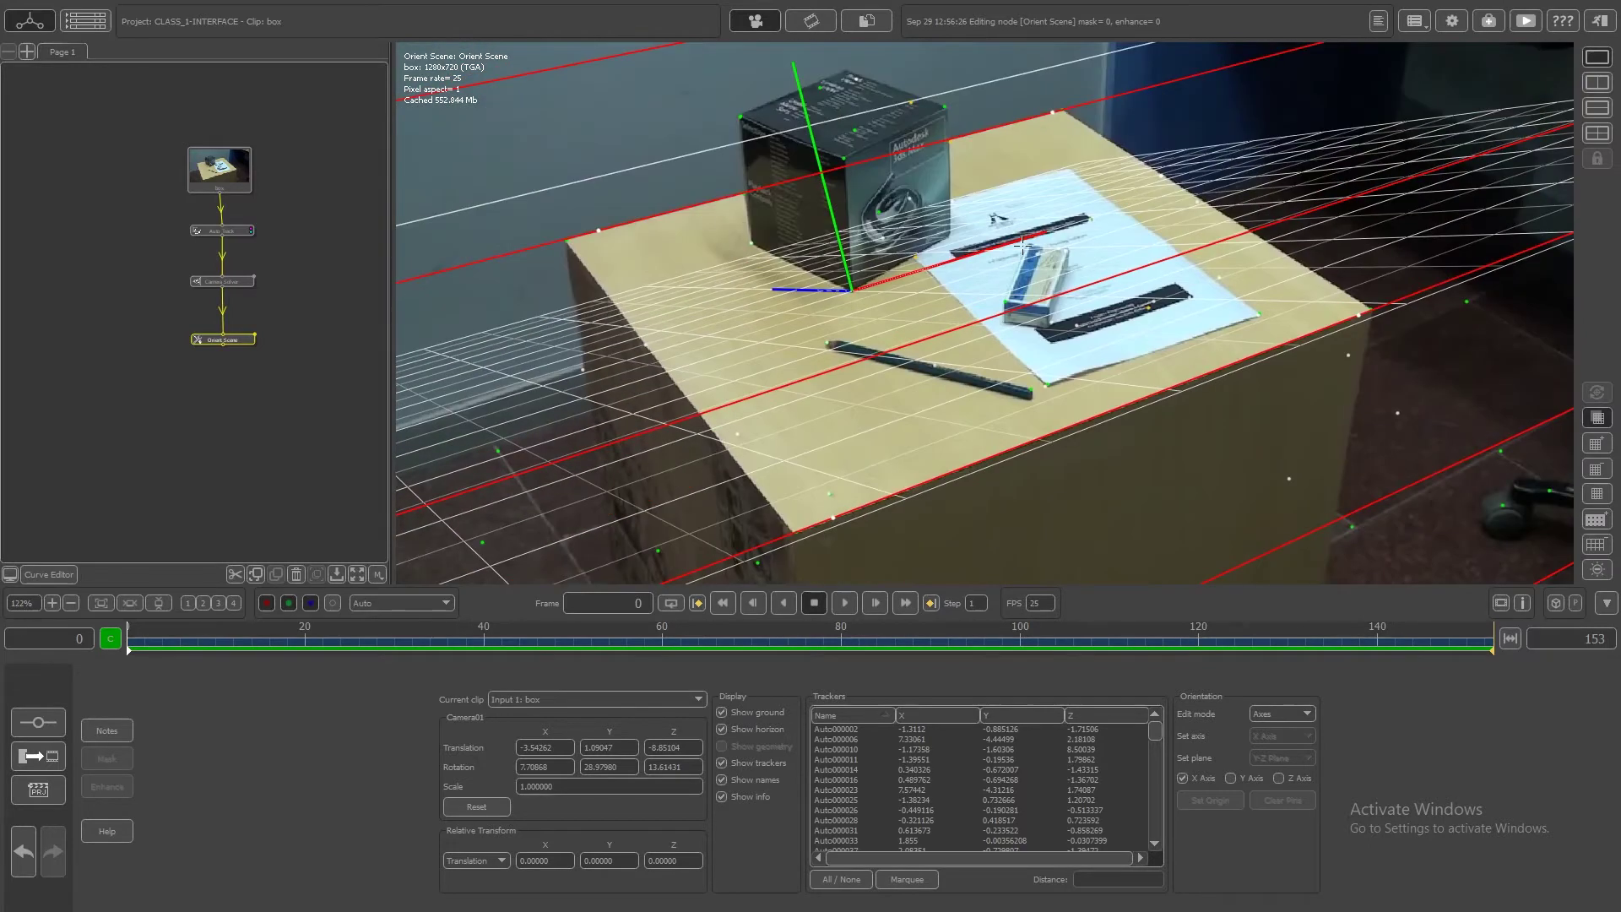
pyautogui.scroll(-3, 1023, 245)
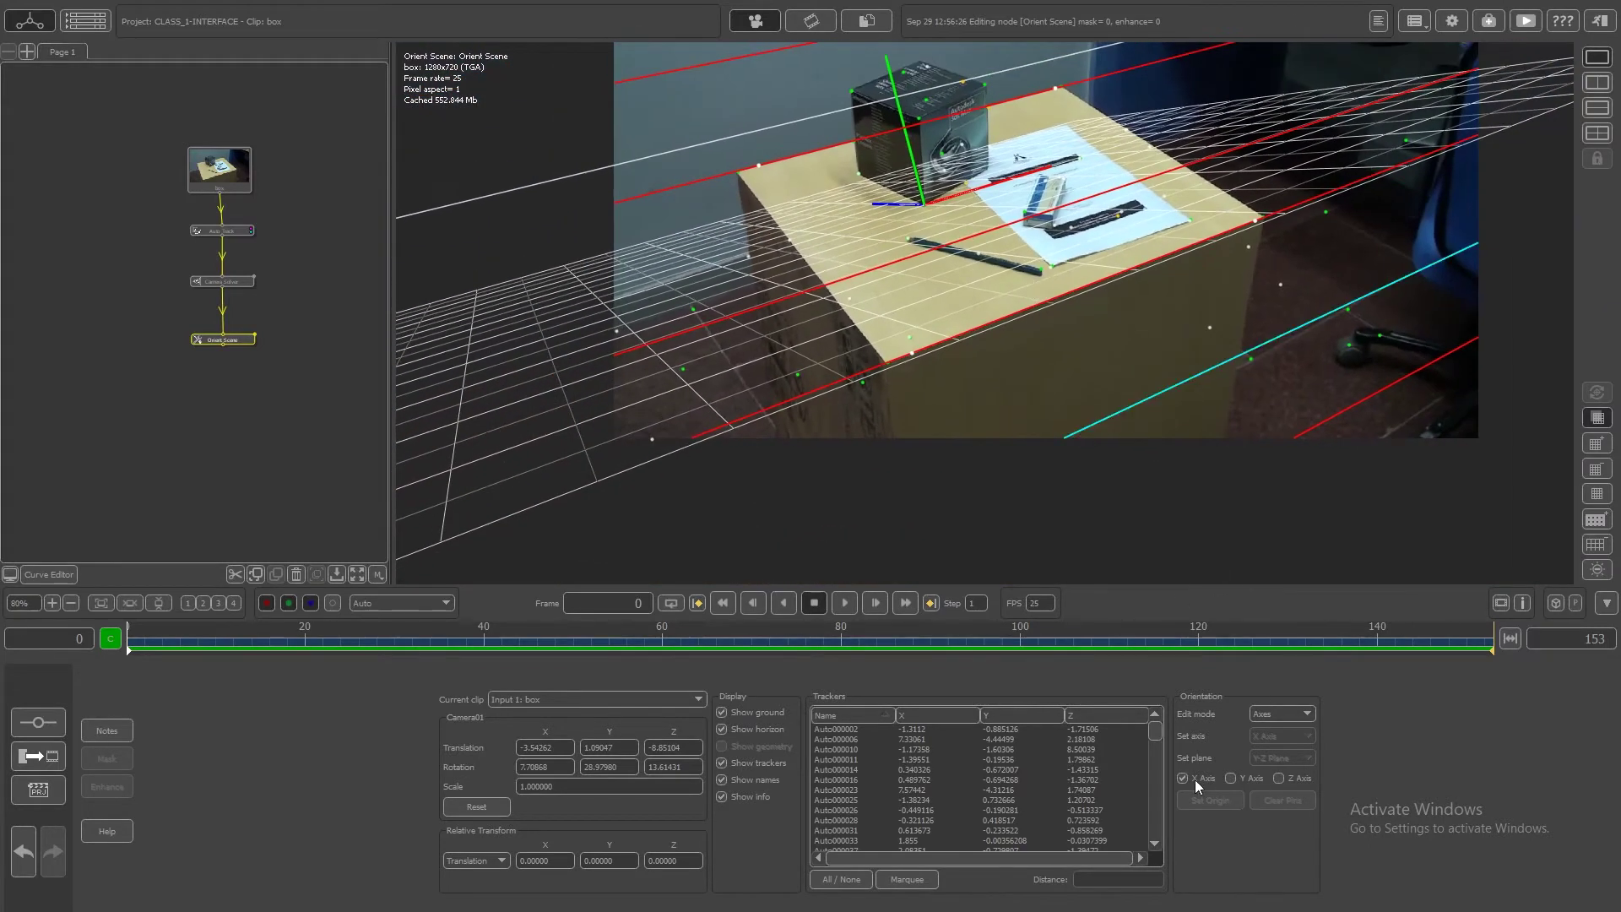
# Show only the Z axis lines and align one with the tabletop's right edge up to its far corner.
pyautogui.click(1279, 778)
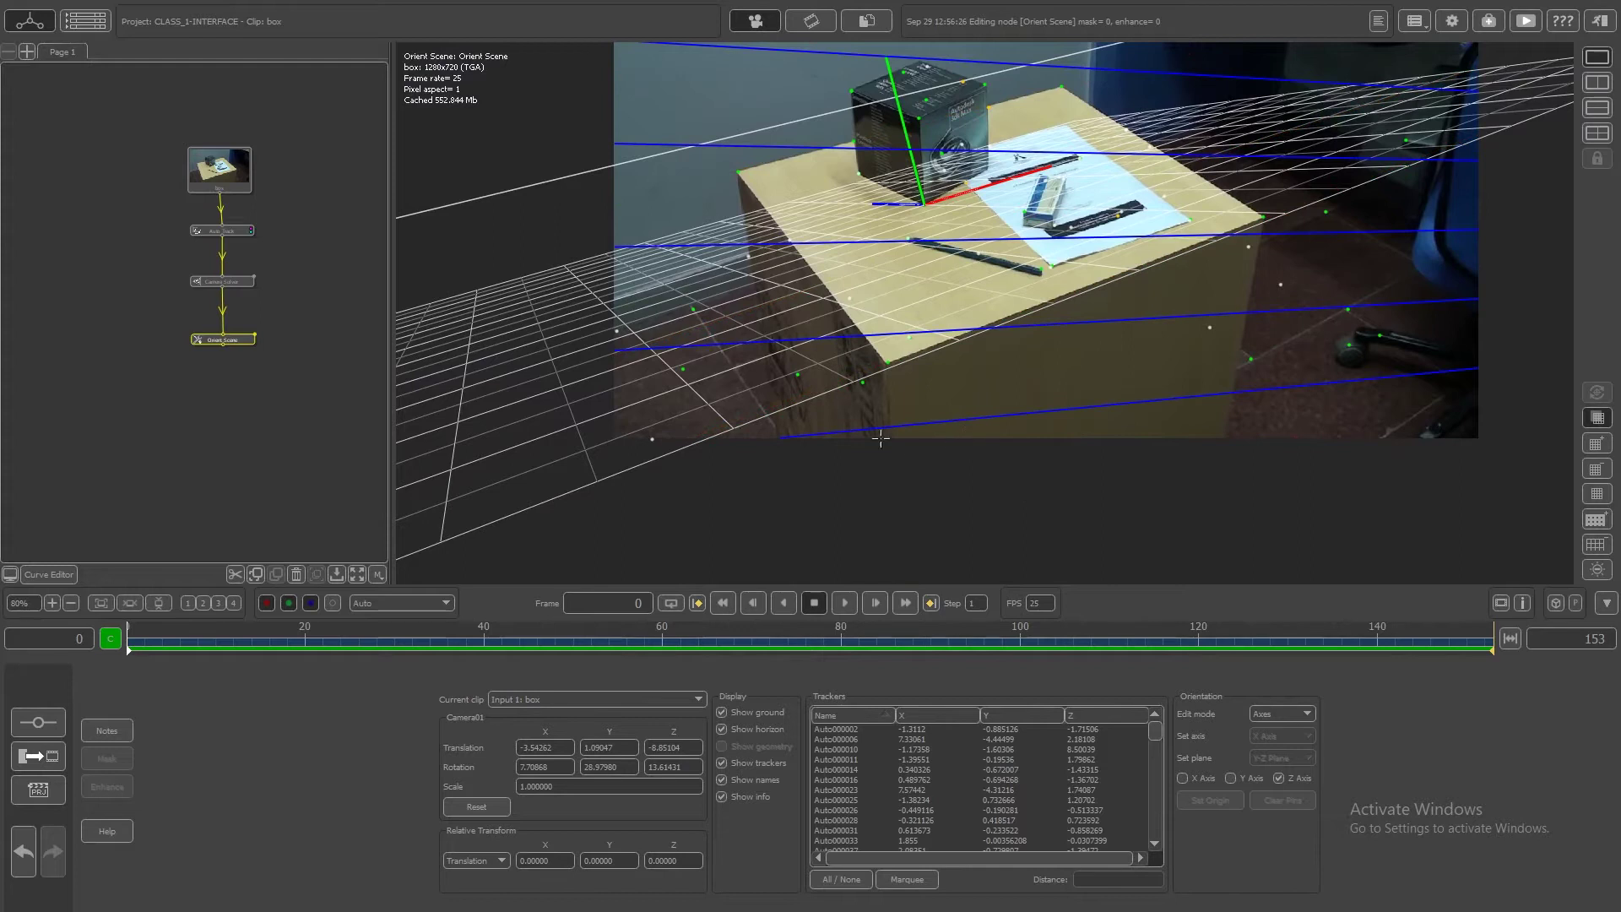
pyautogui.moveTo(785, 342); pyautogui.dragTo(1178, 217)
pyautogui.moveTo(1178, 217); pyautogui.dragTo(953, 349, button='middle')
pyautogui.moveTo(1005, 213); pyautogui.dragTo(900, 254)
pyautogui.moveTo(977, 387); pyautogui.dragTo(1024, 337)
pyautogui.moveTo(1022, 340); pyautogui.dragTo(1077, 241, button='right')
pyautogui.moveTo(1032, 335); pyautogui.dragTo(1175, 395, button='middle')
pyautogui.moveTo(1169, 402); pyautogui.dragTo(1171, 399)
pyautogui.moveTo(725, 173); pyautogui.dragTo(1001, 406, button='middle')
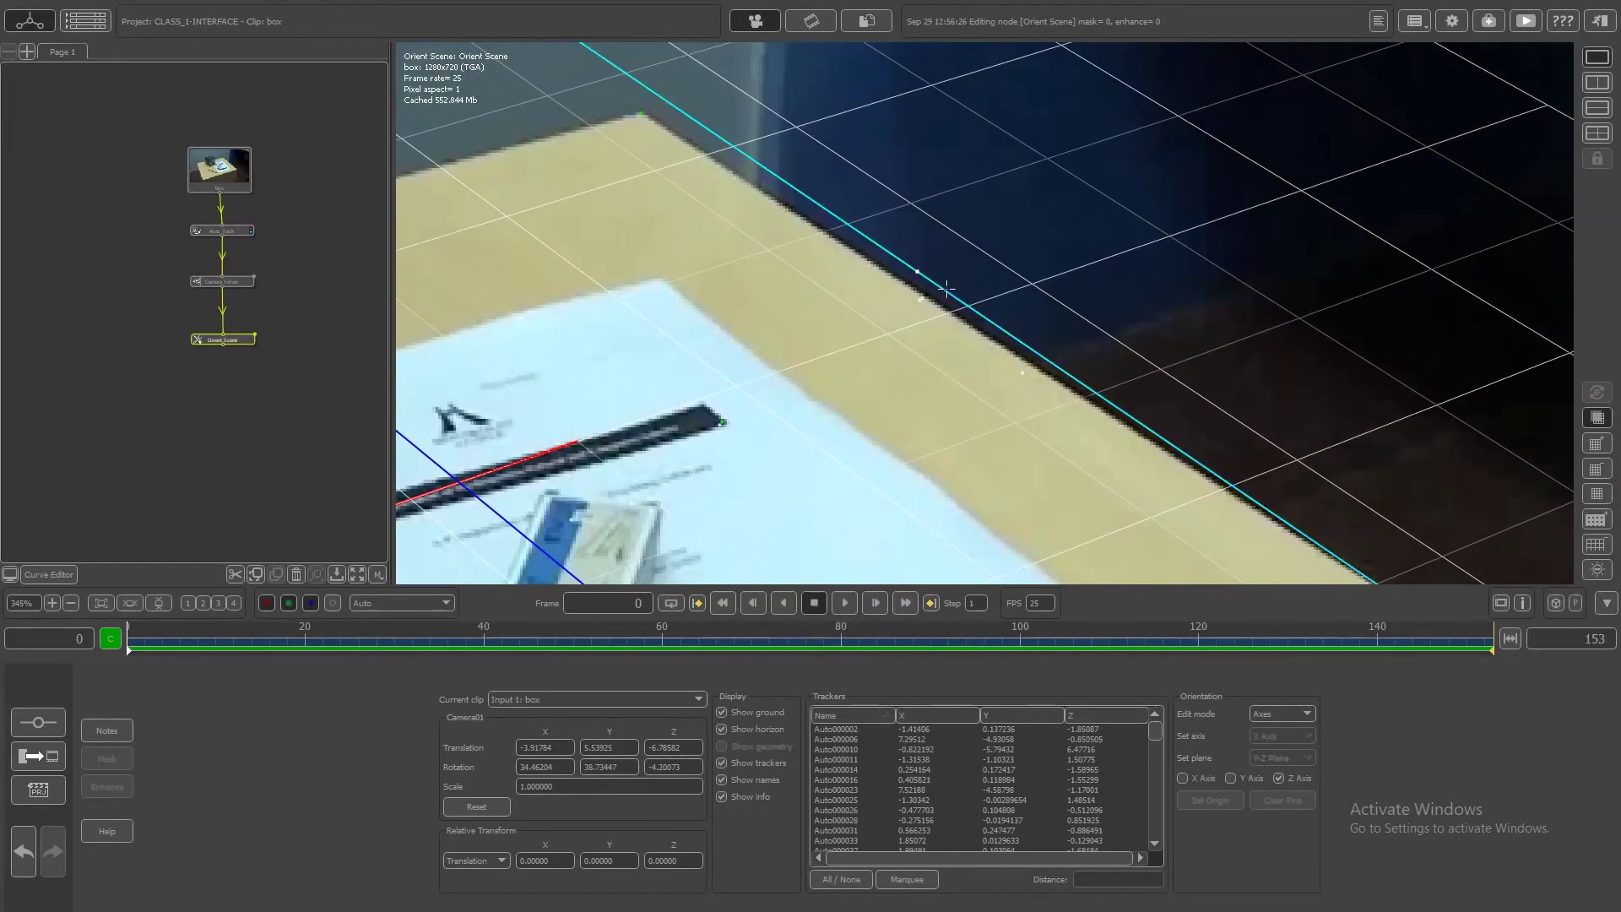
pyautogui.moveTo(920, 272); pyautogui.dragTo(649, 119)
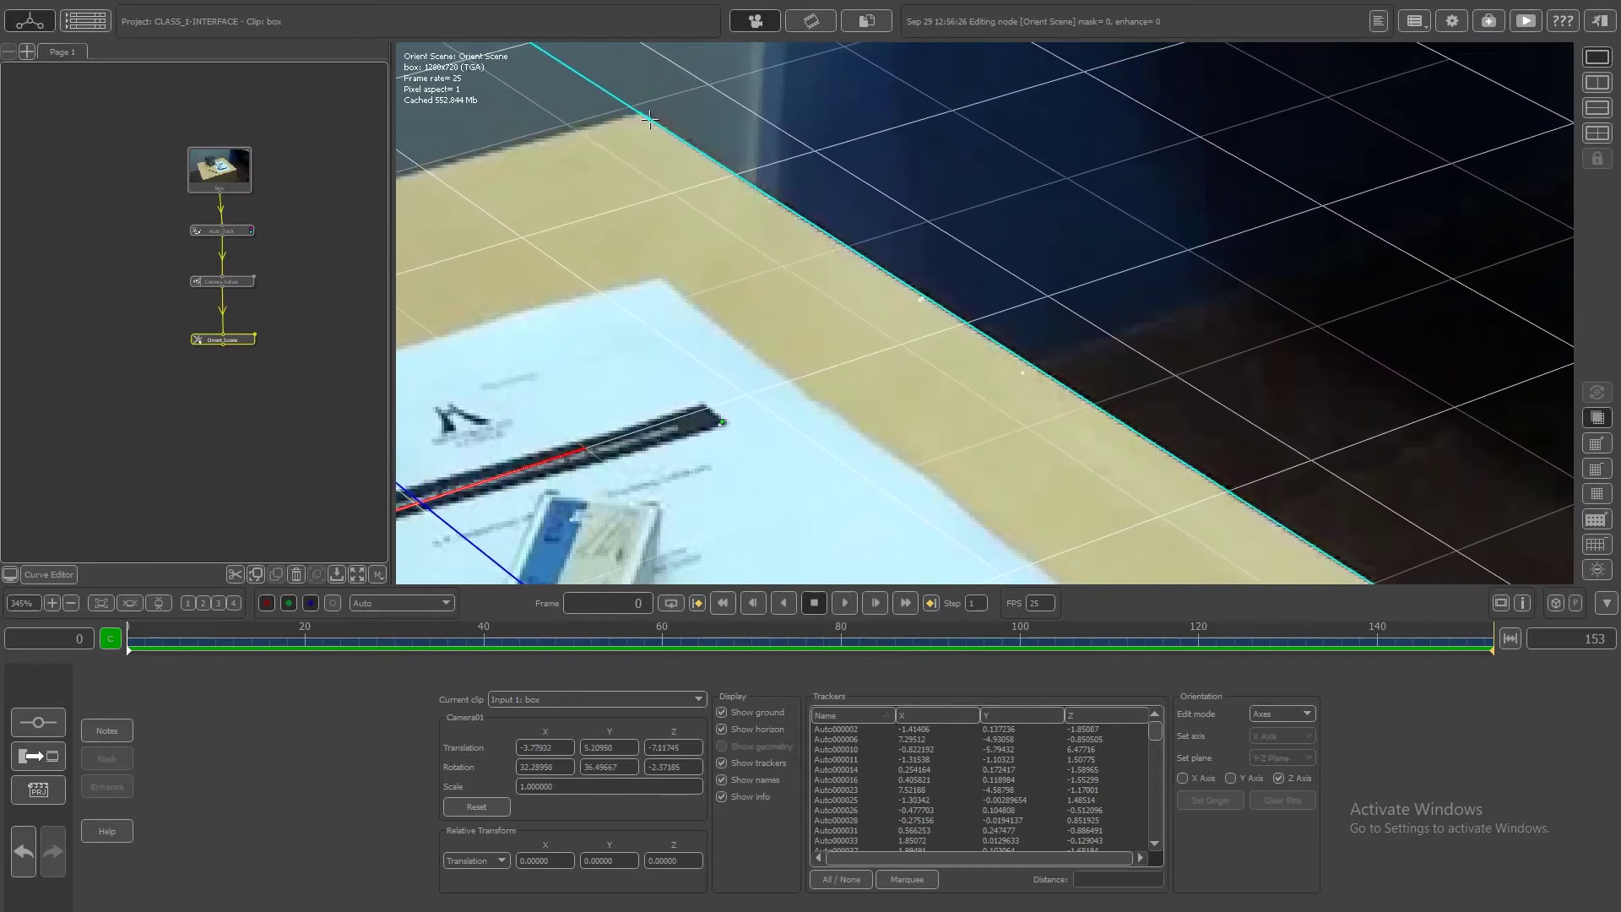
# Fine-tune the Z axis line along the tabletop's left edge up to its back corner.
pyautogui.moveTo(582, 355); pyautogui.dragTo(1013, 228, button='middle')
pyautogui.moveTo(811, 526); pyautogui.dragTo(1118, 225, button='middle')
pyautogui.moveTo(726, 506); pyautogui.dragTo(944, 268, button='middle')
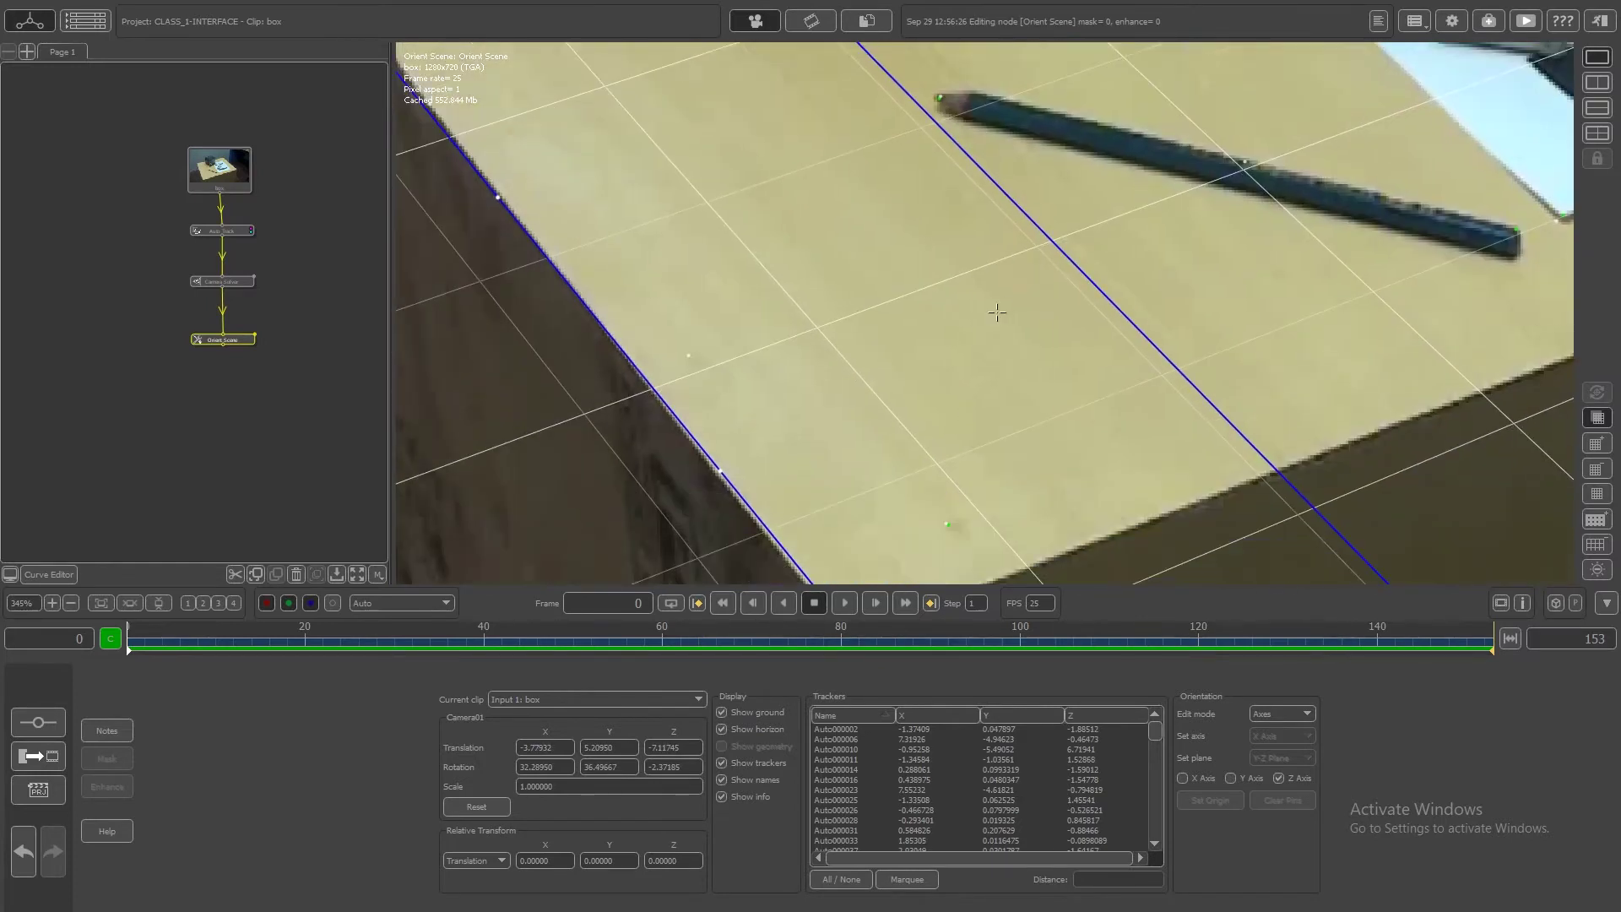
pyautogui.moveTo(884, 430); pyautogui.dragTo(977, 299, button='middle')
pyautogui.moveTo(811, 330); pyautogui.dragTo(720, 295)
pyautogui.moveTo(720, 296); pyautogui.dragTo(954, 565, button='middle')
pyautogui.moveTo(626, 142); pyautogui.dragTo(828, 382, button='middle')
pyautogui.moveTo(1025, 491); pyautogui.dragTo(1016, 388, button='middle')
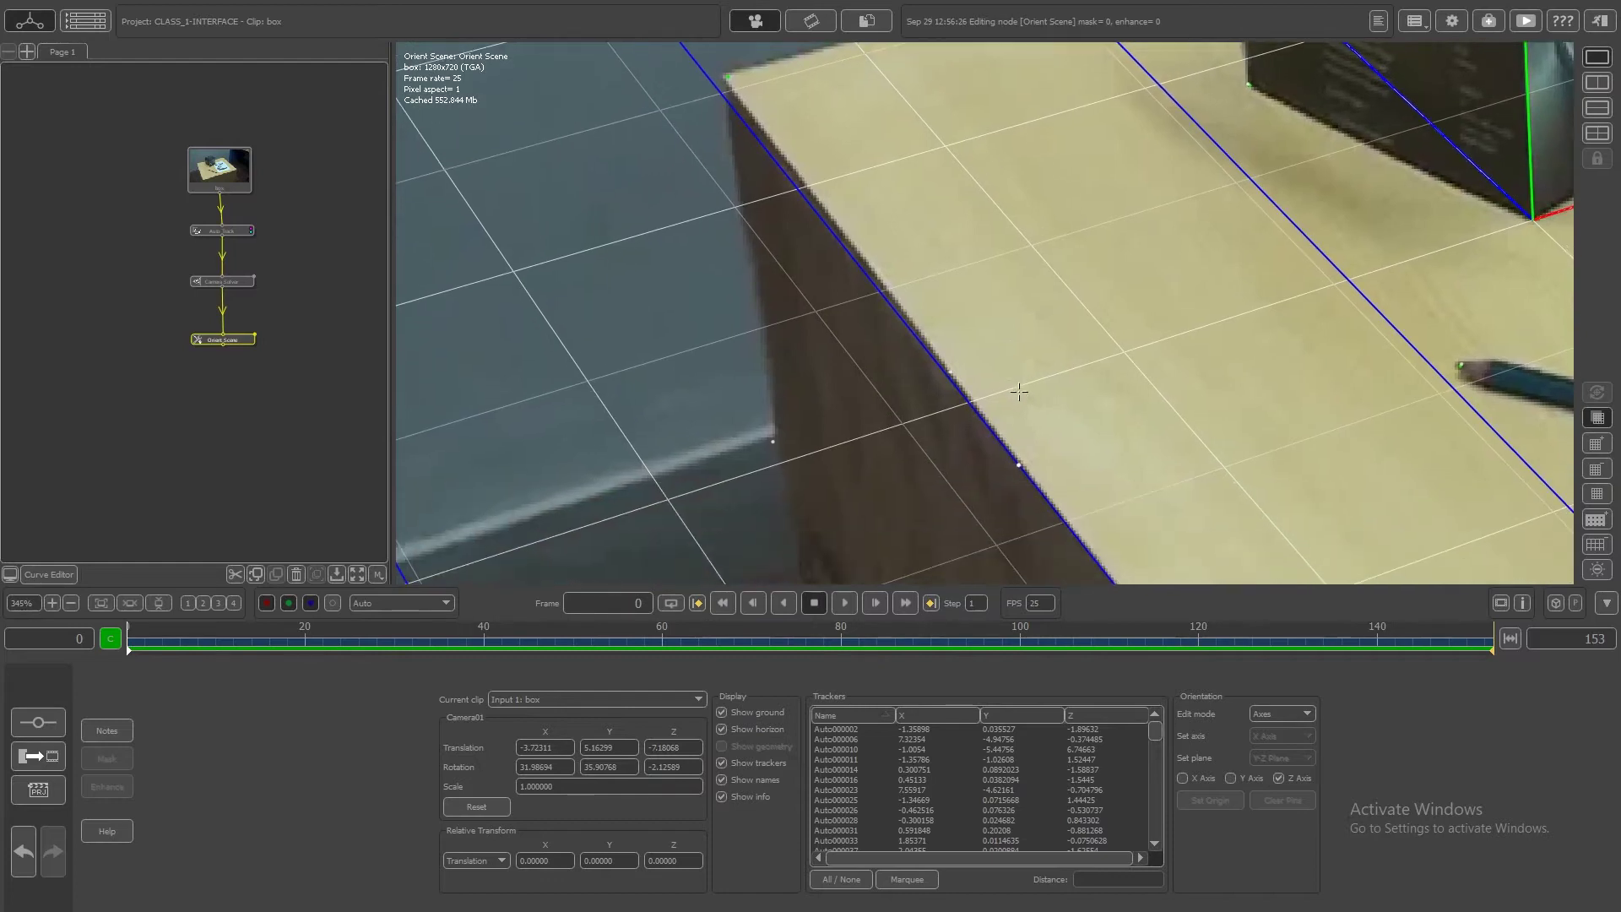
pyautogui.moveTo(1018, 461); pyautogui.dragTo(733, 88)
pyautogui.scroll(-10, 978, 322)
pyautogui.scroll(-2, 1070, 393)
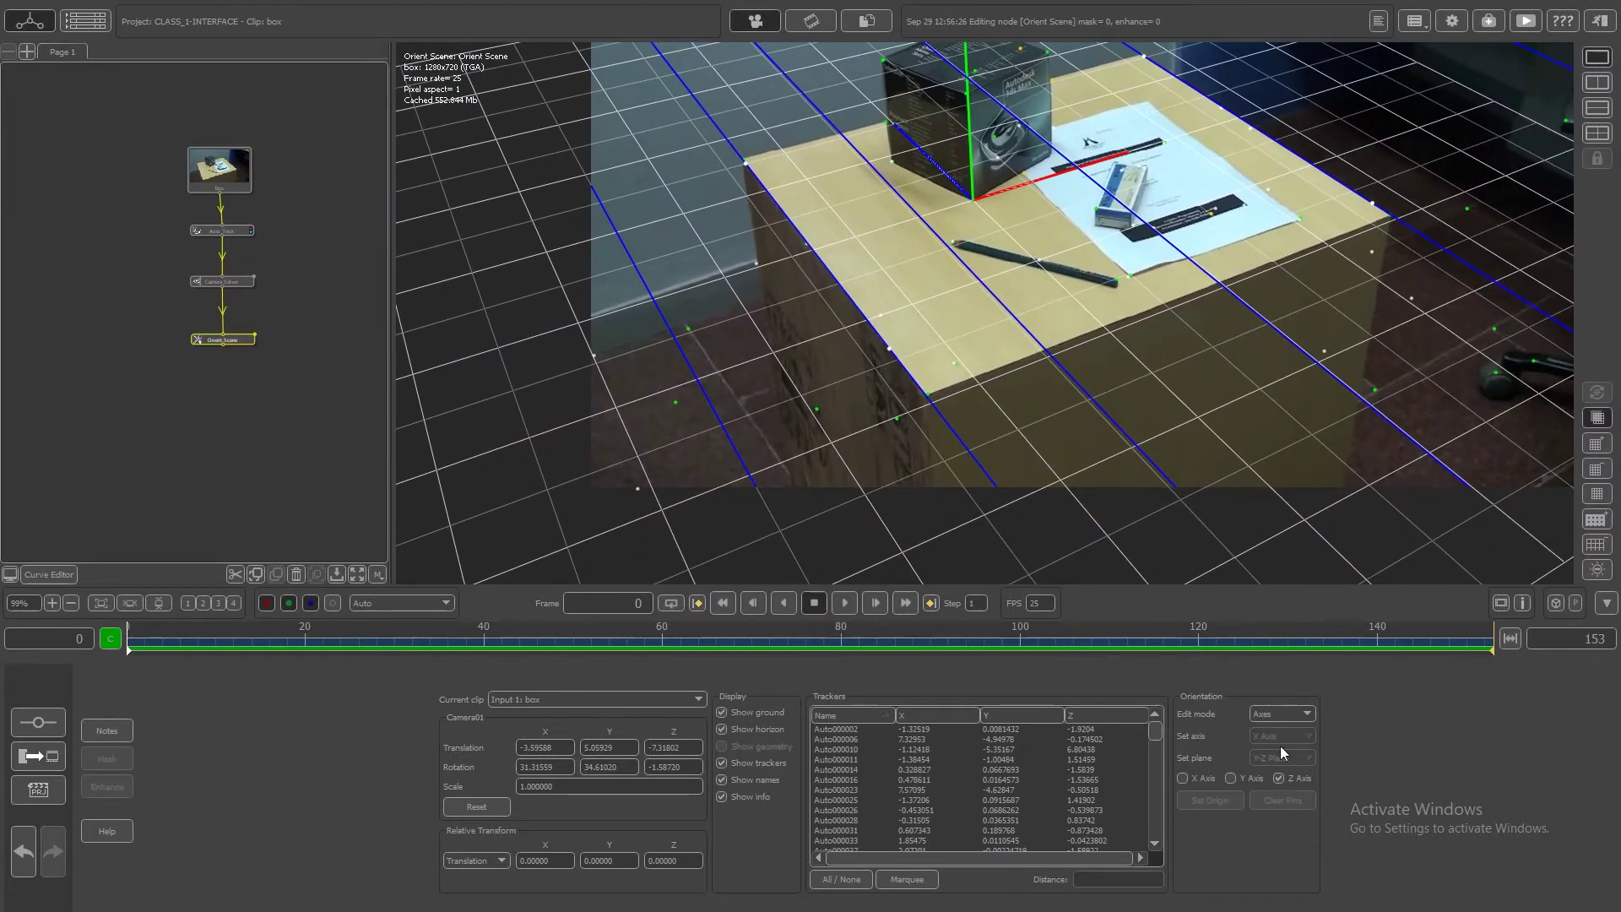
# Show only the Y axis lines and align two of them with the table's left and right vertical edges.
pyautogui.click(1230, 778)
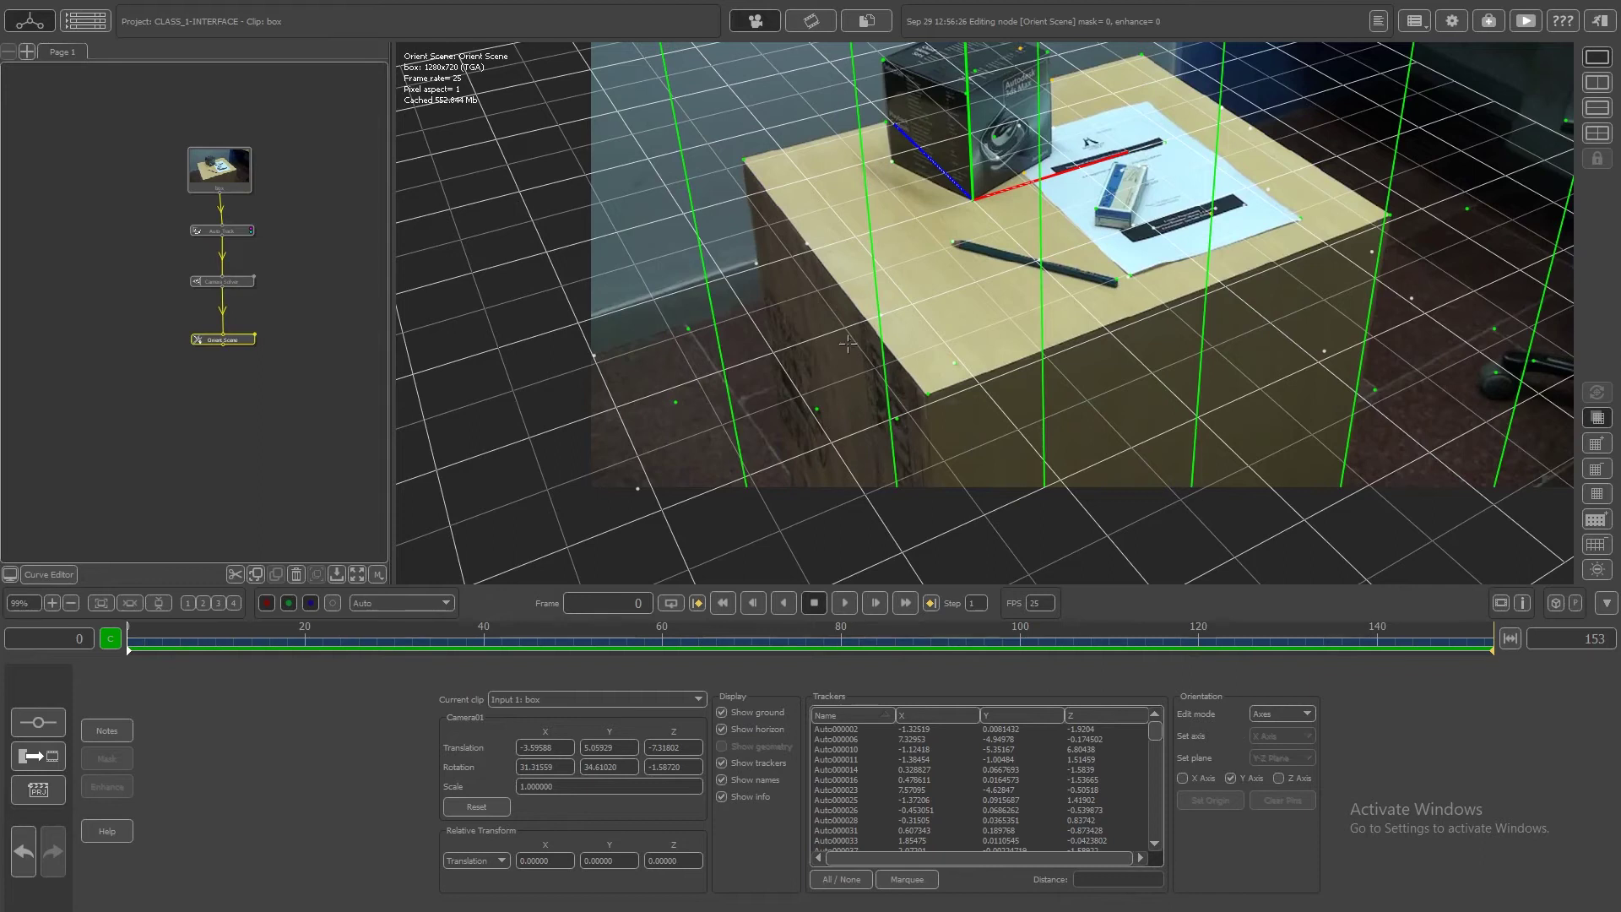
pyautogui.moveTo(705, 205); pyautogui.dragTo(743, 168)
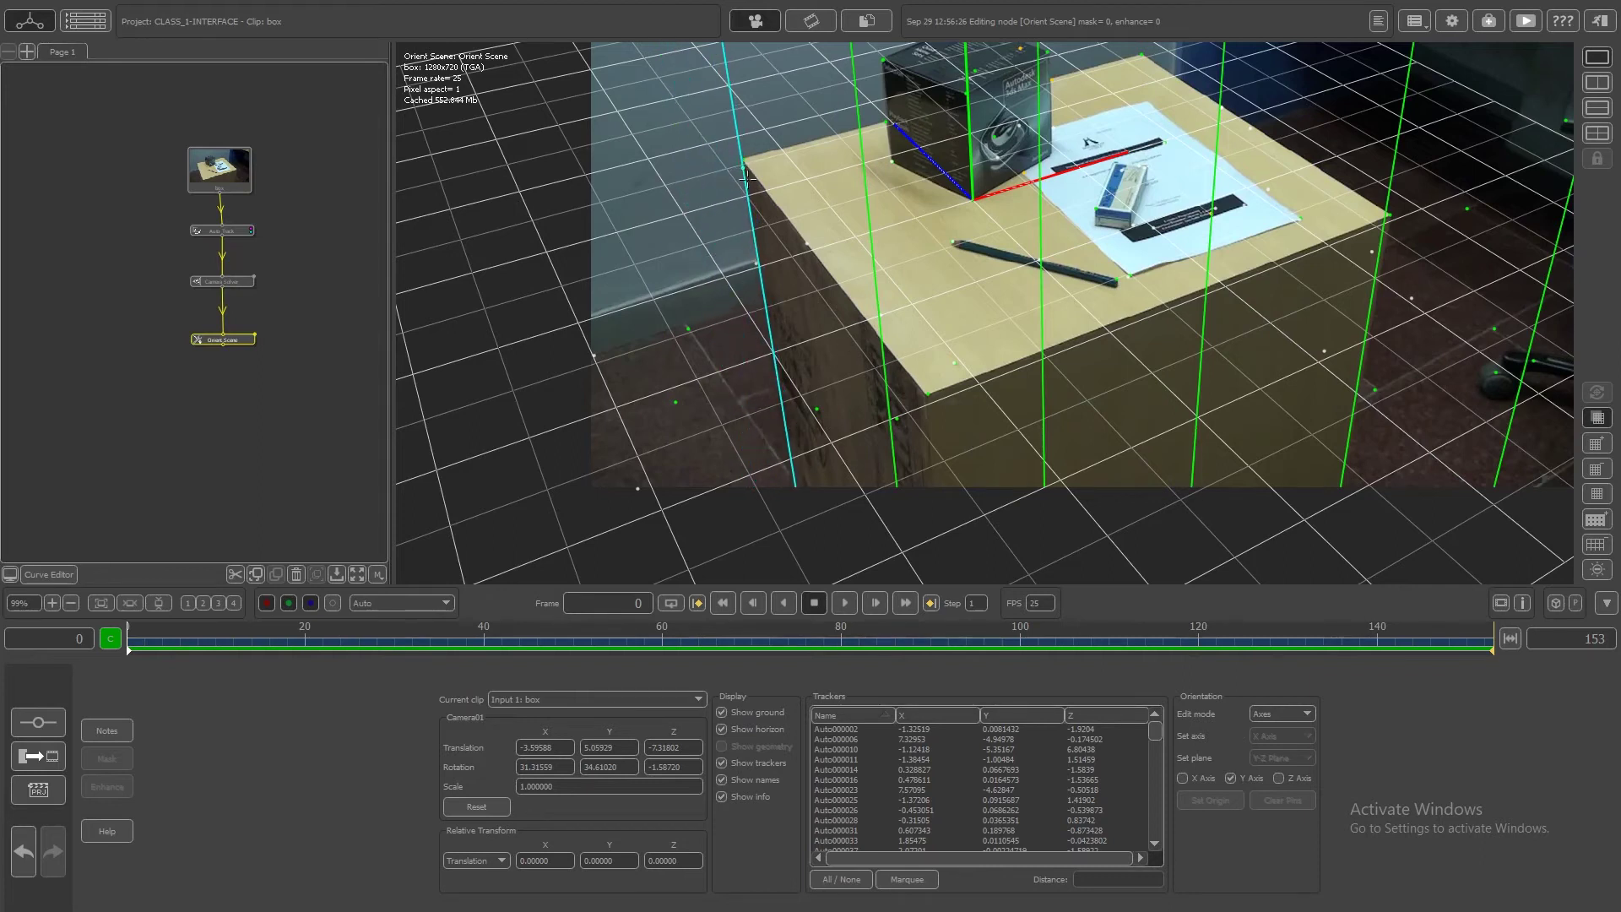
pyautogui.moveTo(773, 485); pyautogui.dragTo(784, 486)
pyautogui.moveTo(1392, 235); pyautogui.dragTo(1389, 226)
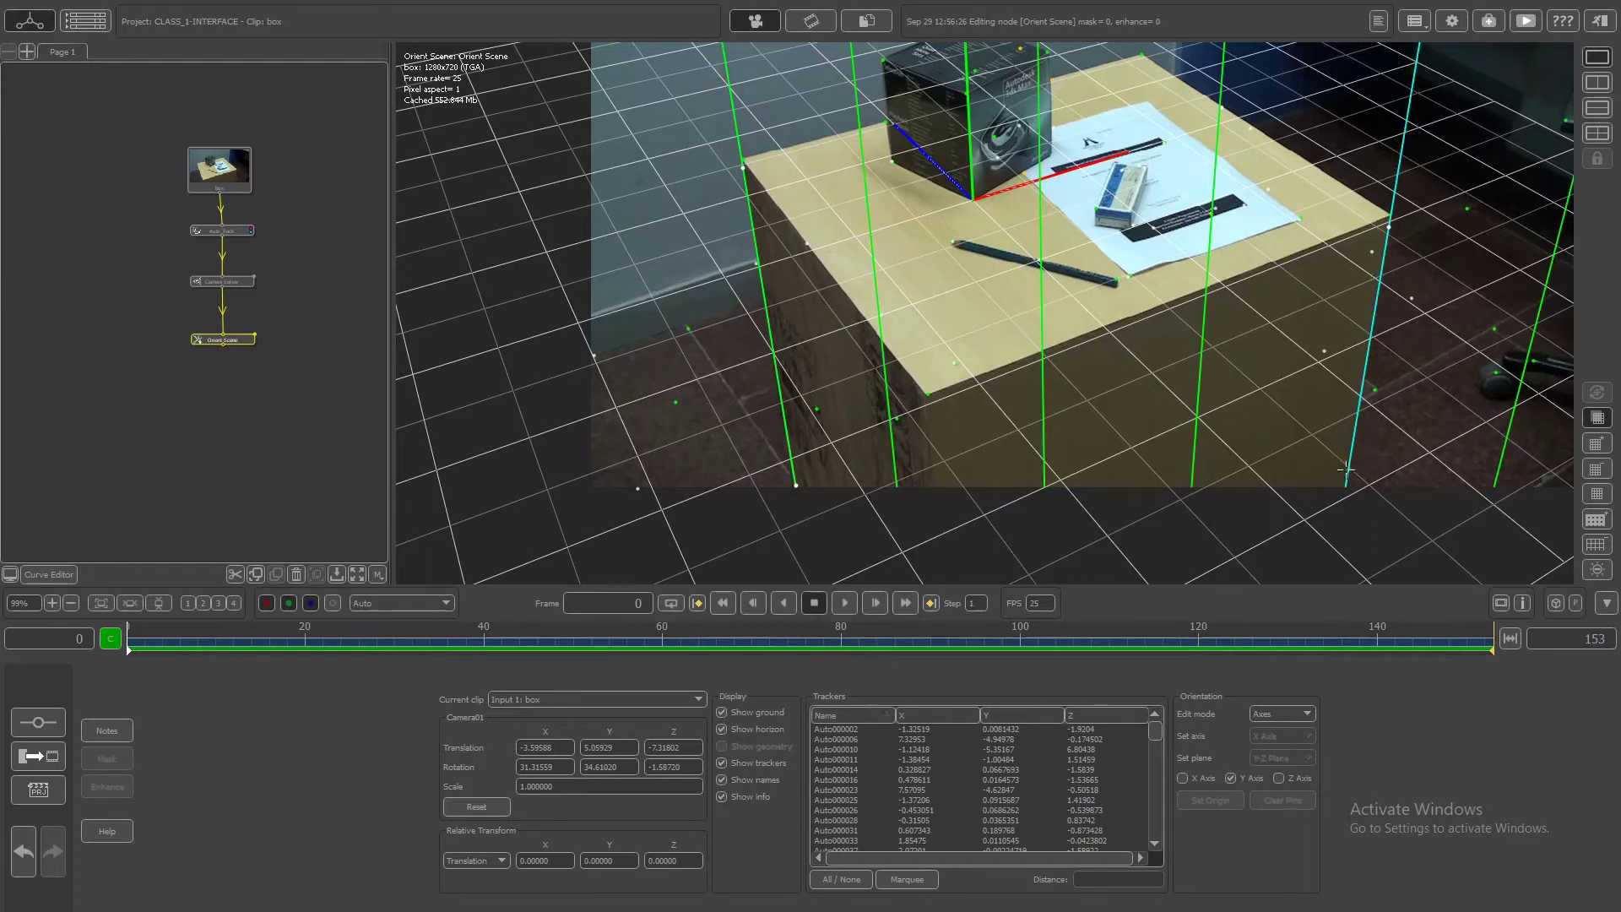
pyautogui.moveTo(1349, 472); pyautogui.dragTo(1346, 470)
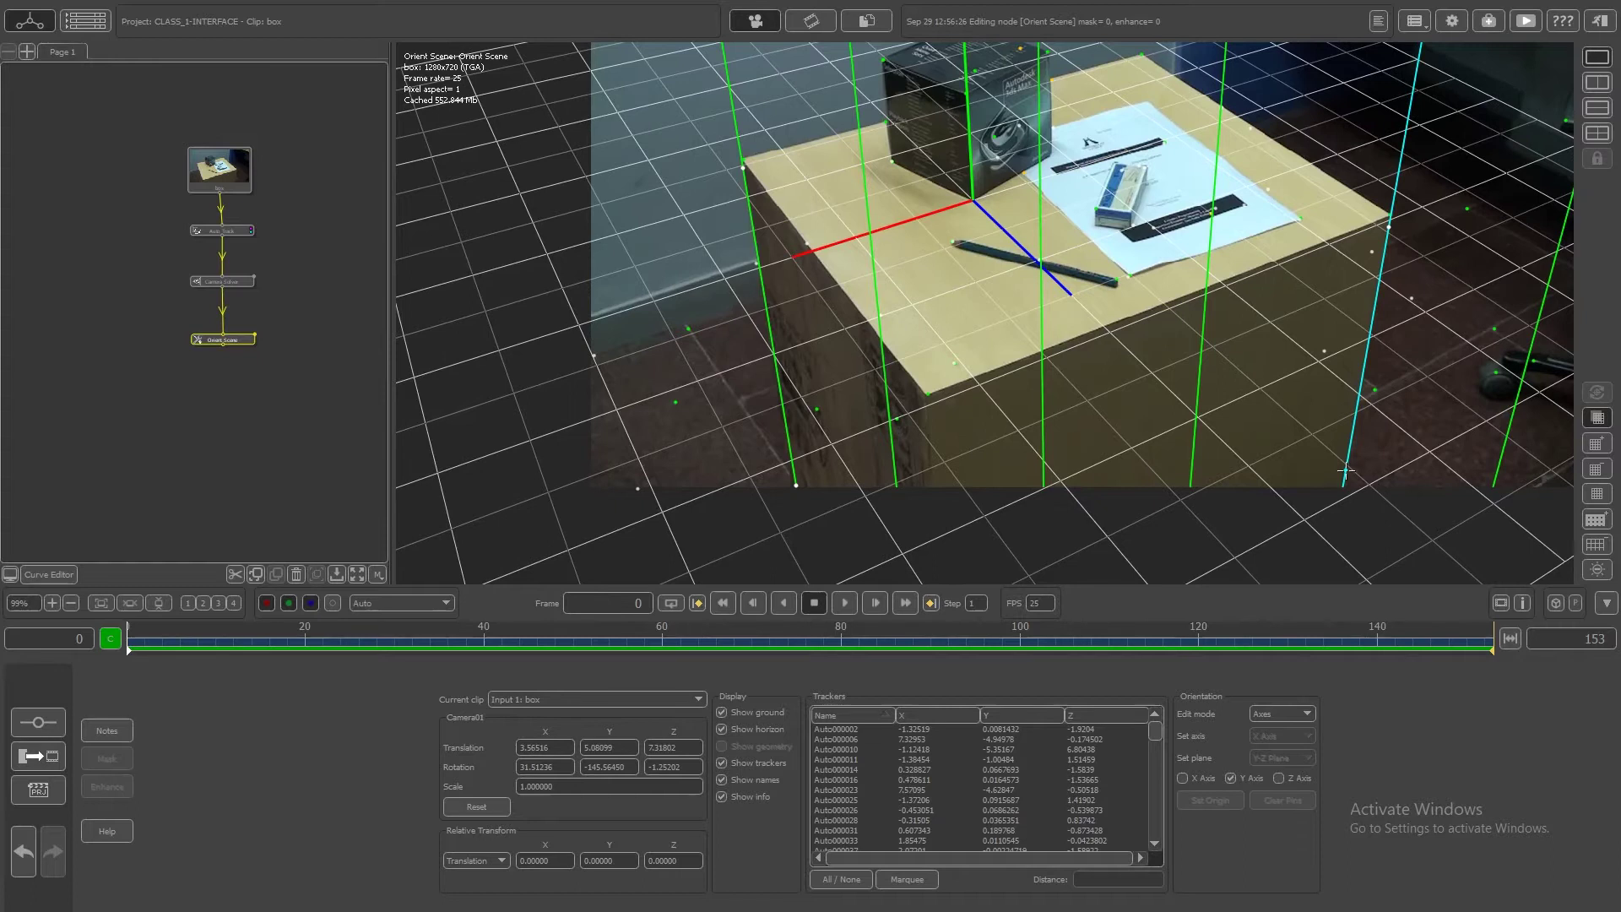
# Set the orientation edit mode to None at frame 0 and check how the axes and grid sit on the tabletop.
pyautogui.scroll(-5, 1095, 292)
pyautogui.scroll(3, 1096, 291)
pyautogui.moveTo(1095, 291); pyautogui.dragTo(825, 370, button='middle')
pyautogui.moveTo(150, 661); pyautogui.dragTo(19, 660)
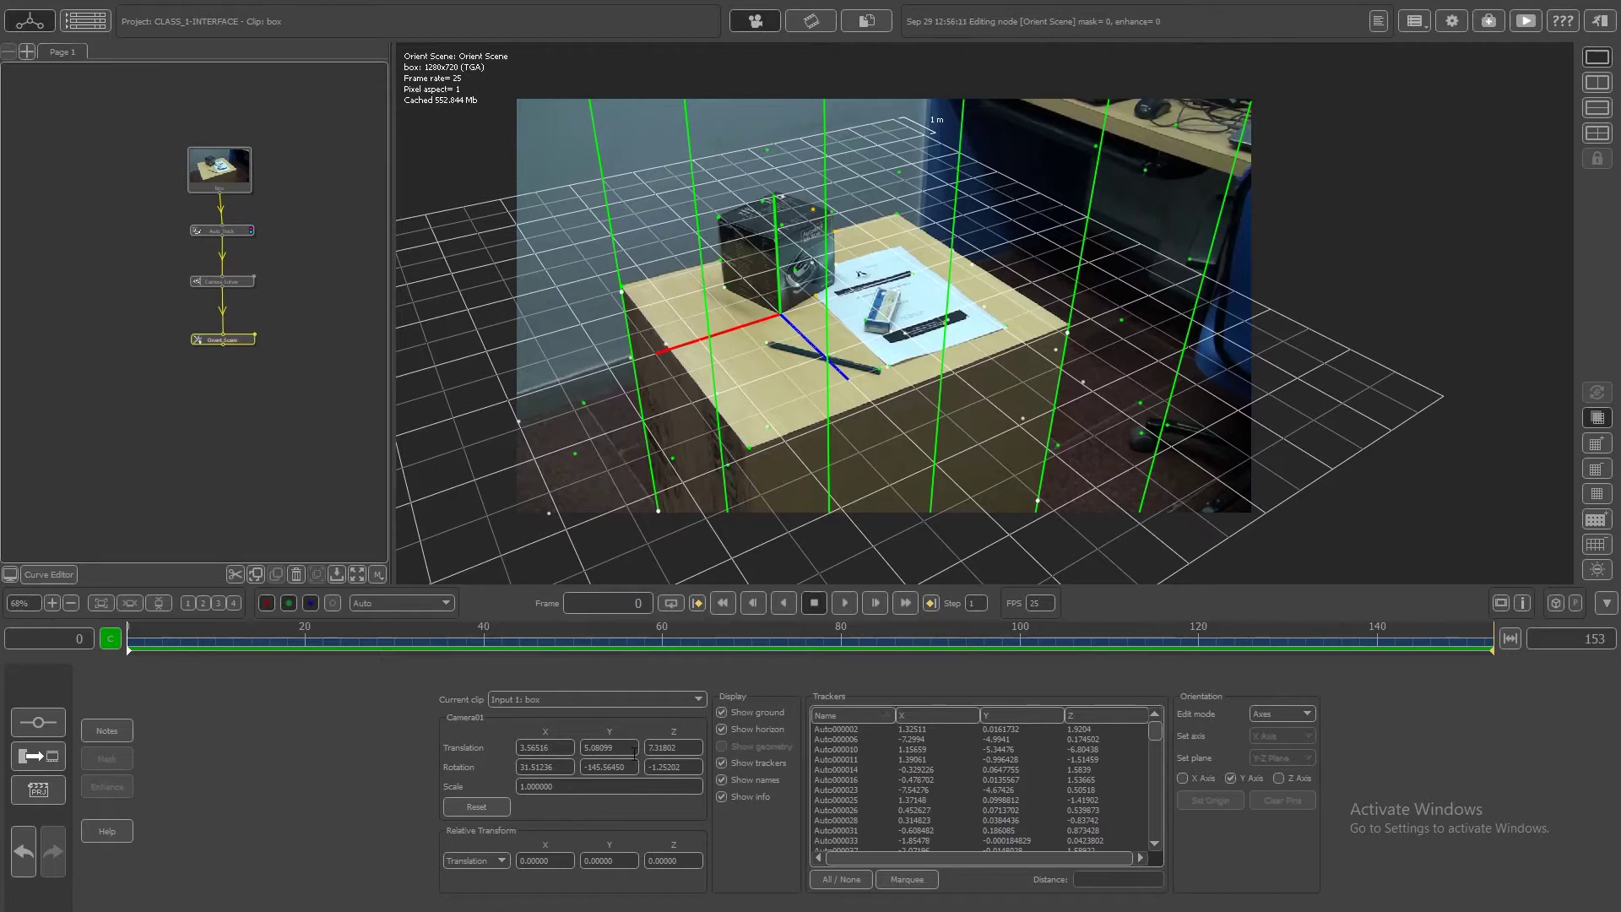
pyautogui.click(1282, 713)
pyautogui.click(1279, 723)
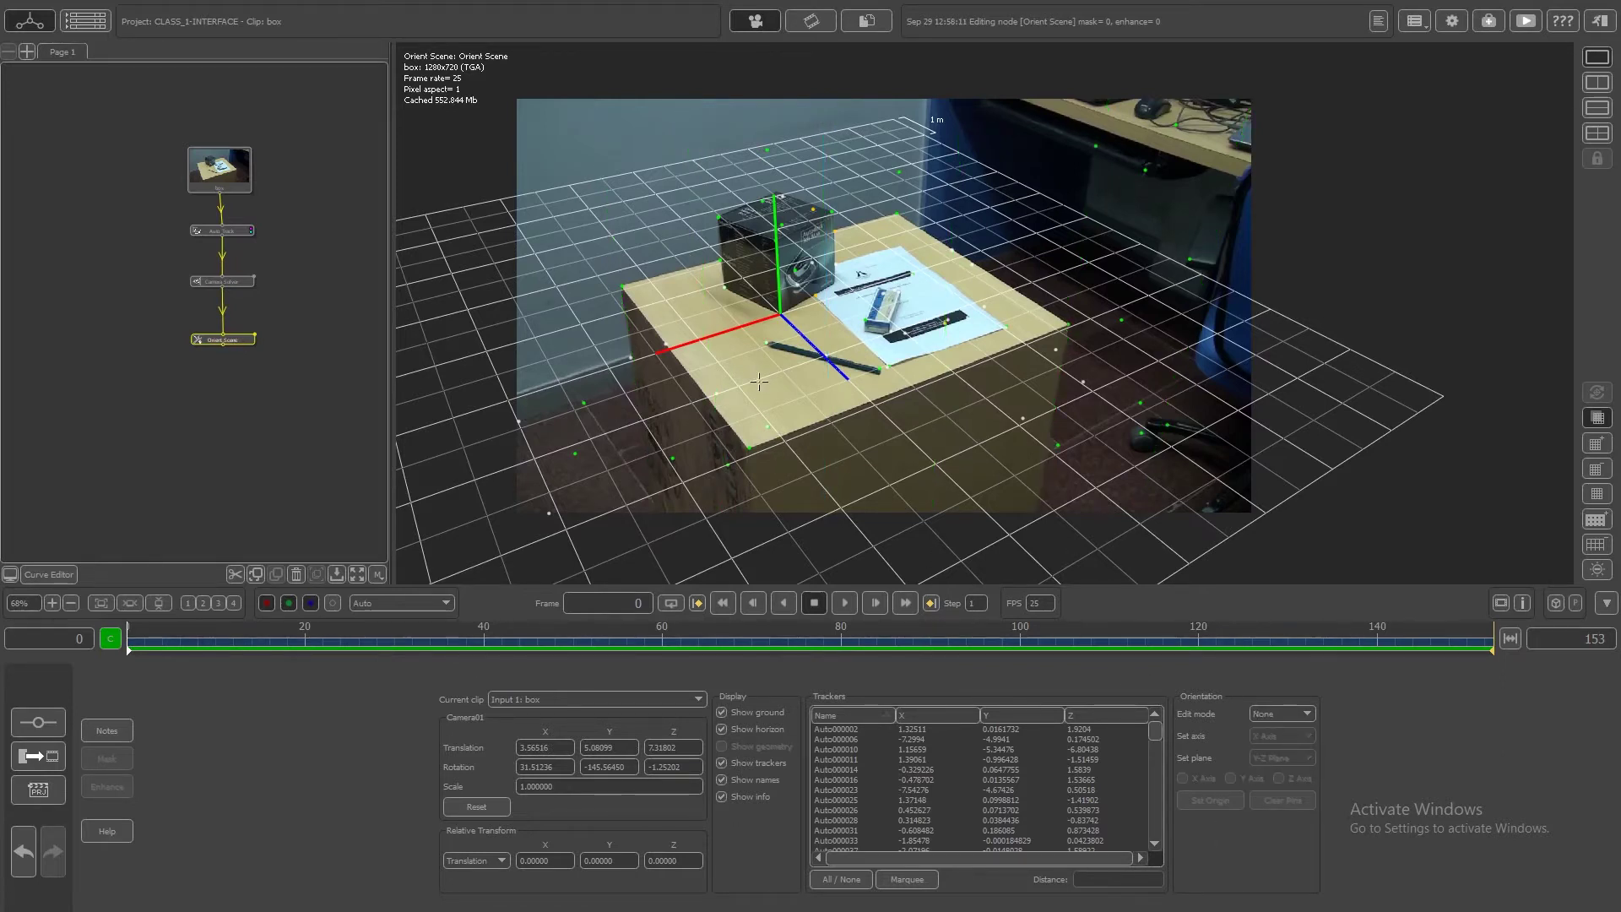
pyautogui.scroll(5, 771, 361)
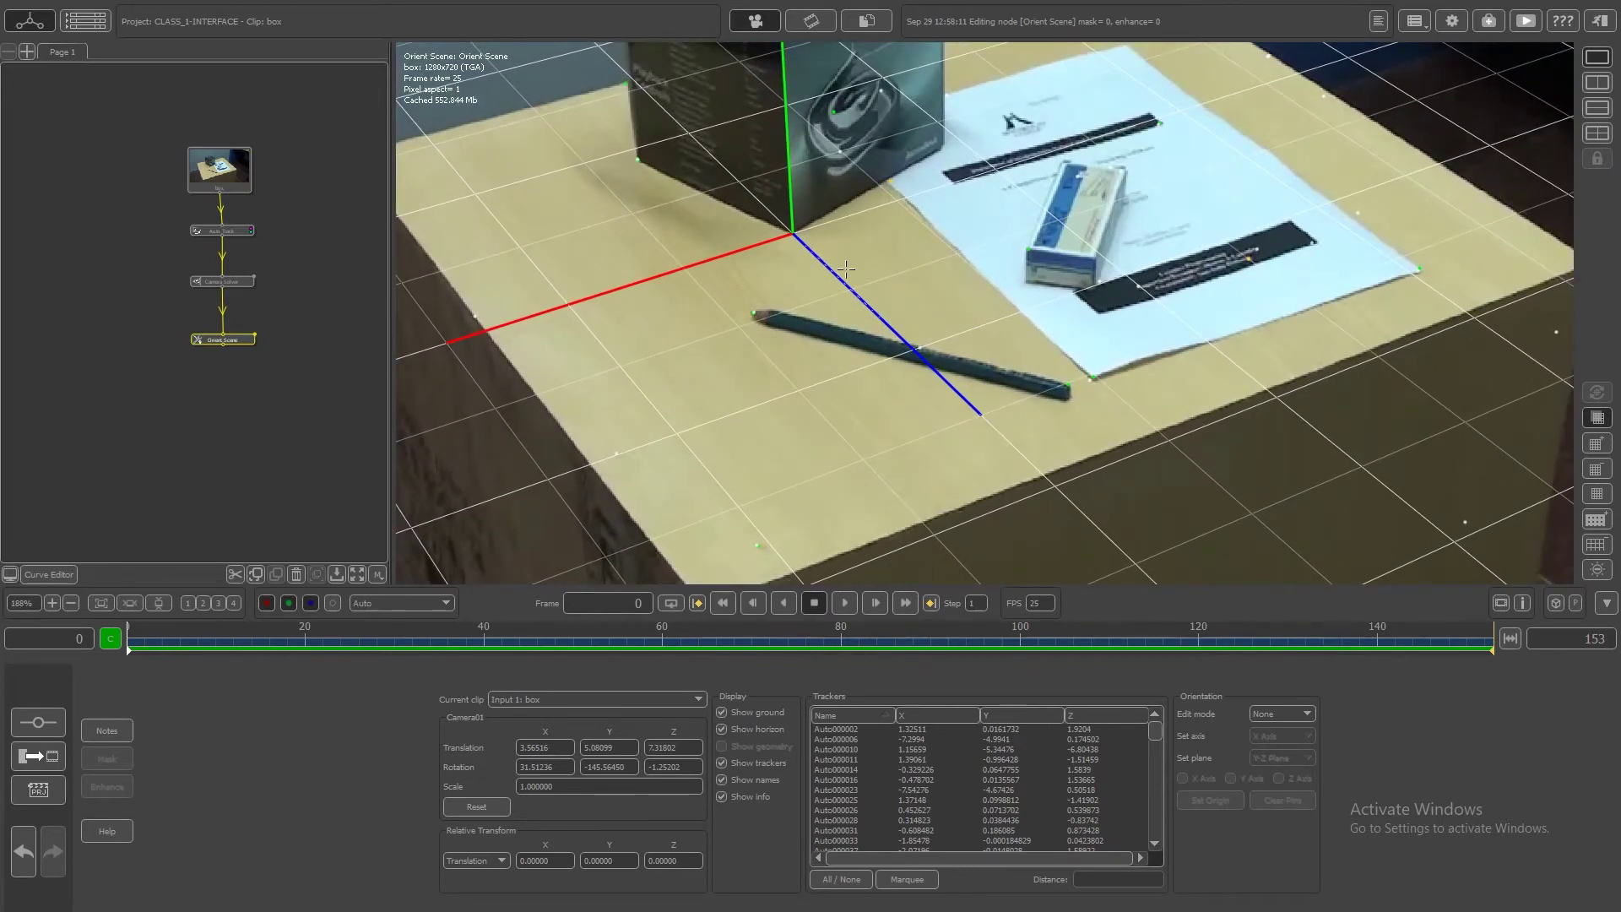
pyautogui.scroll(-1, 847, 355)
pyautogui.scroll(-2, 848, 373)
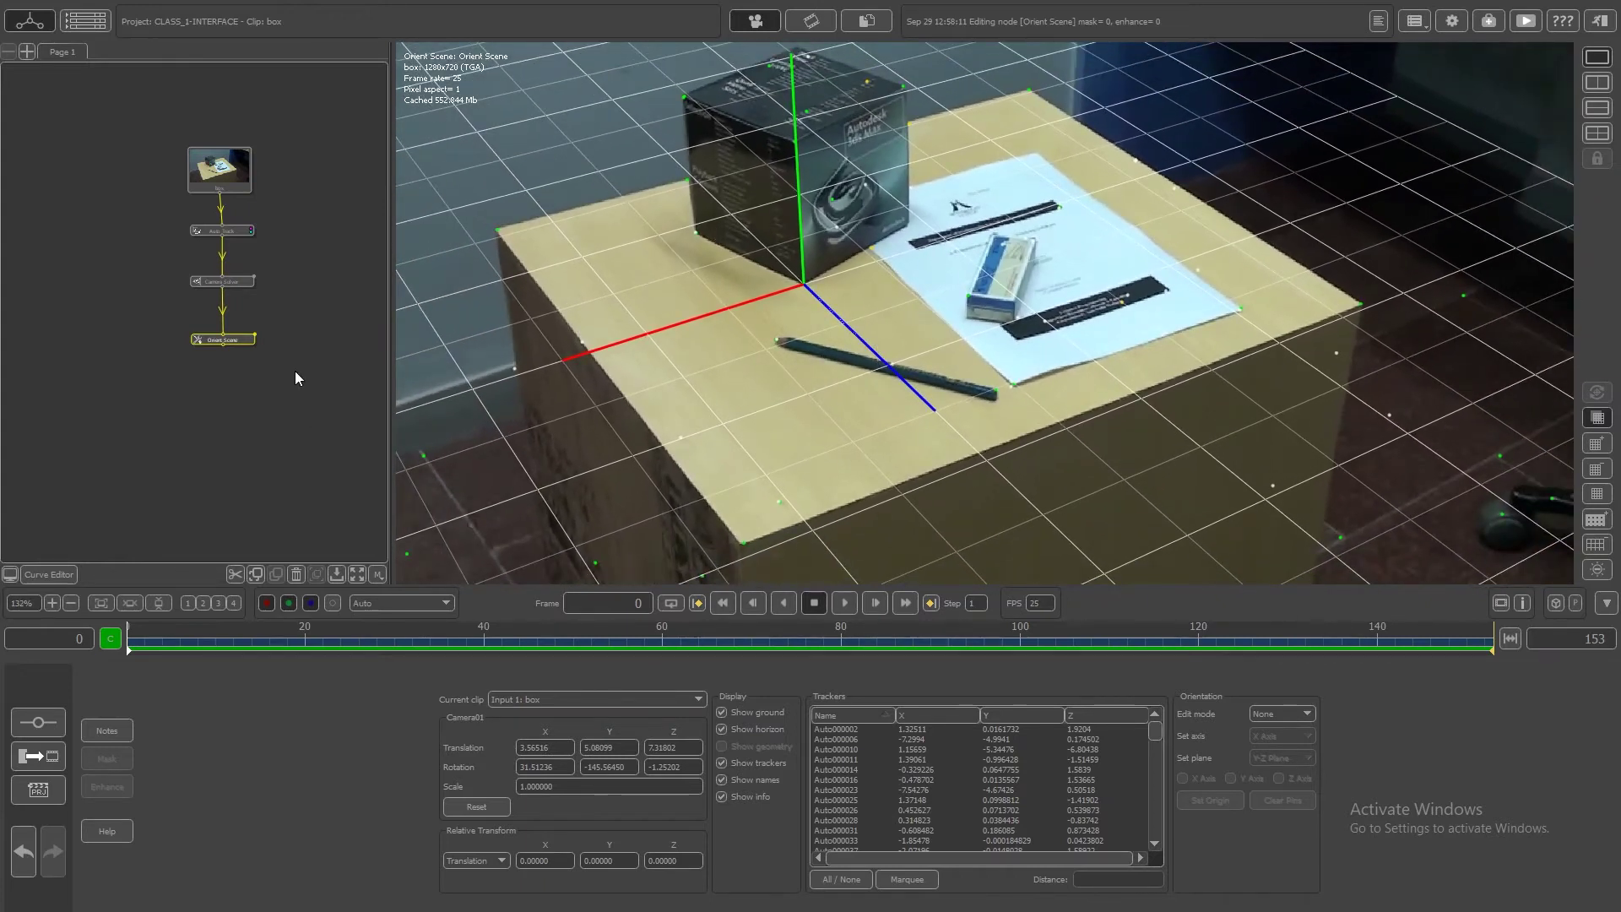
pyautogui.scroll(-7, 980, 279)
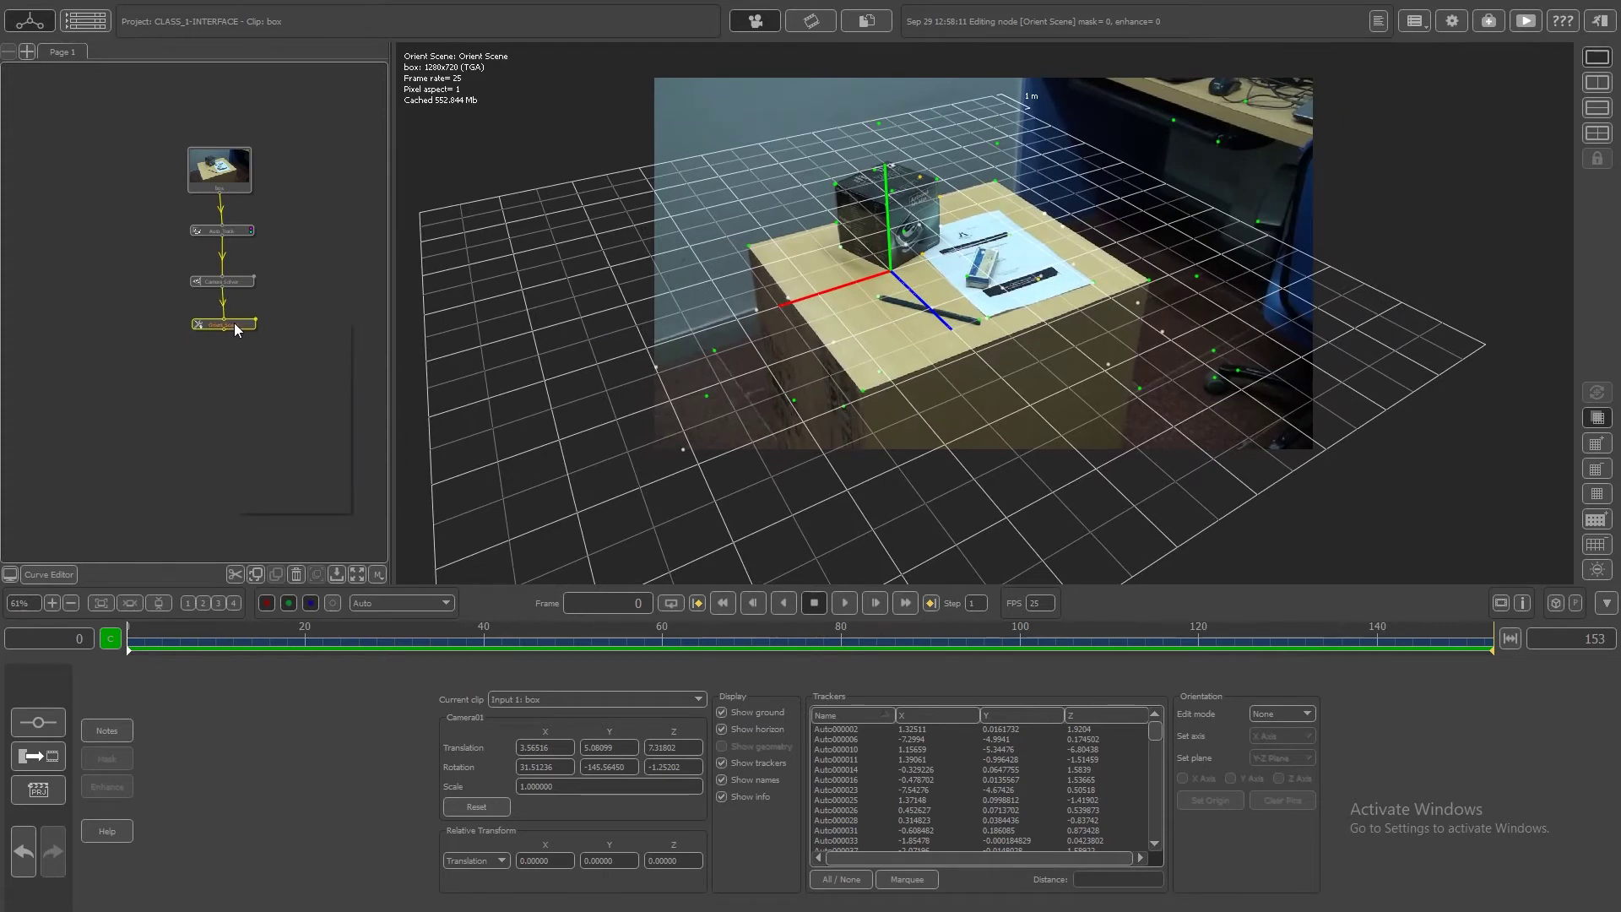
# Add an Export node after the Orient Scene node and place it slightly lower in the tree.
pyautogui.rightClick(235, 322)
pyautogui.moveTo(271, 471)
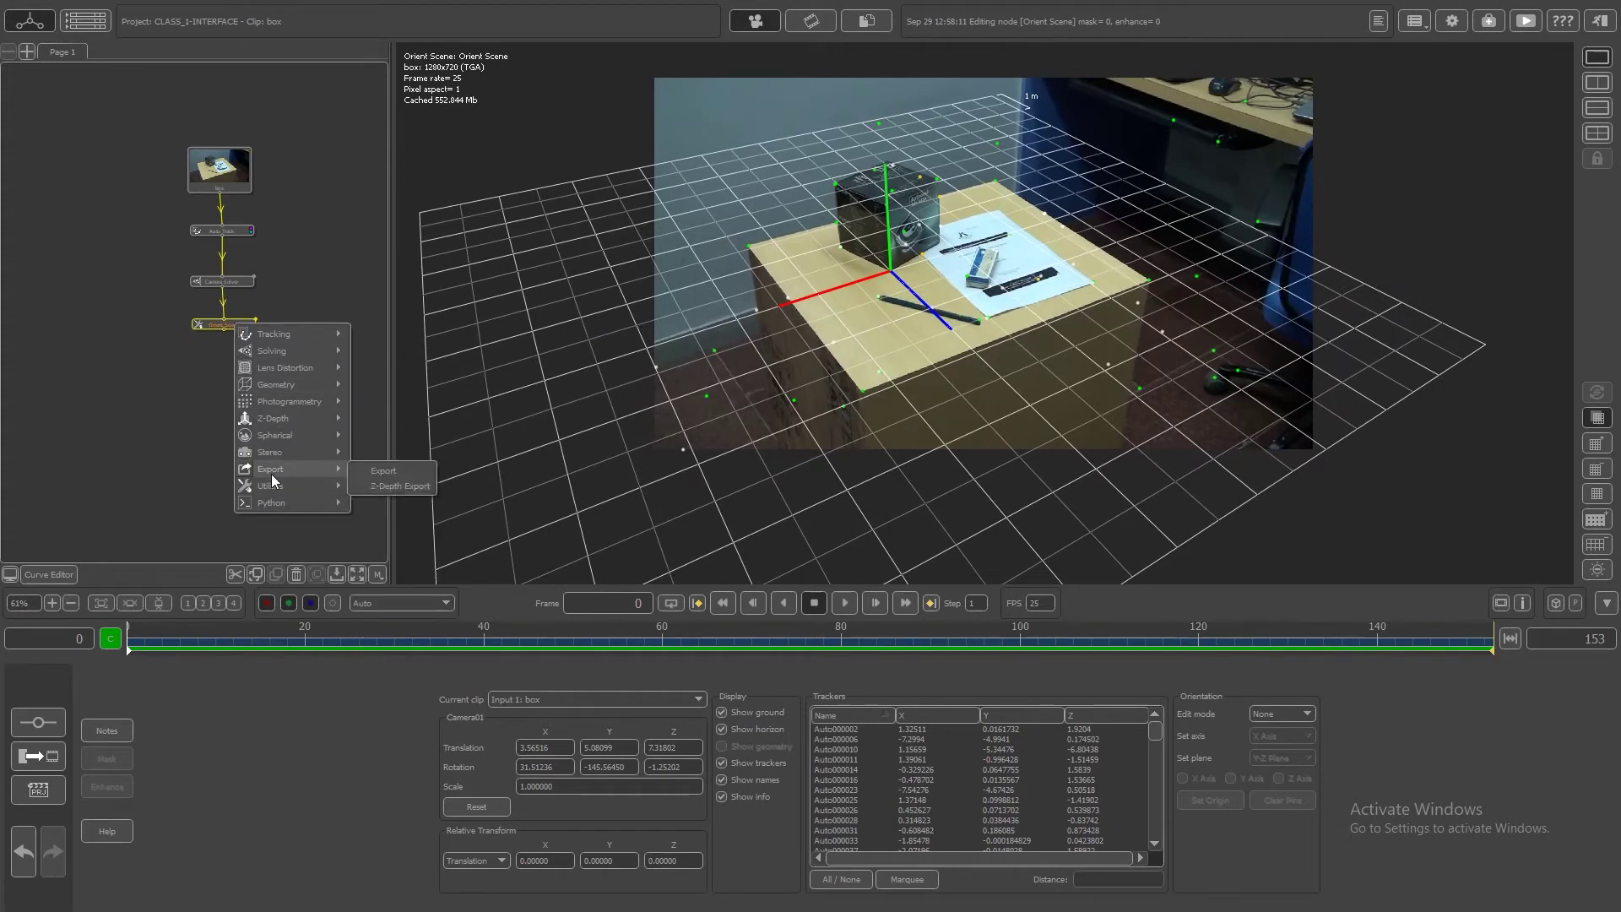
pyautogui.click(383, 471)
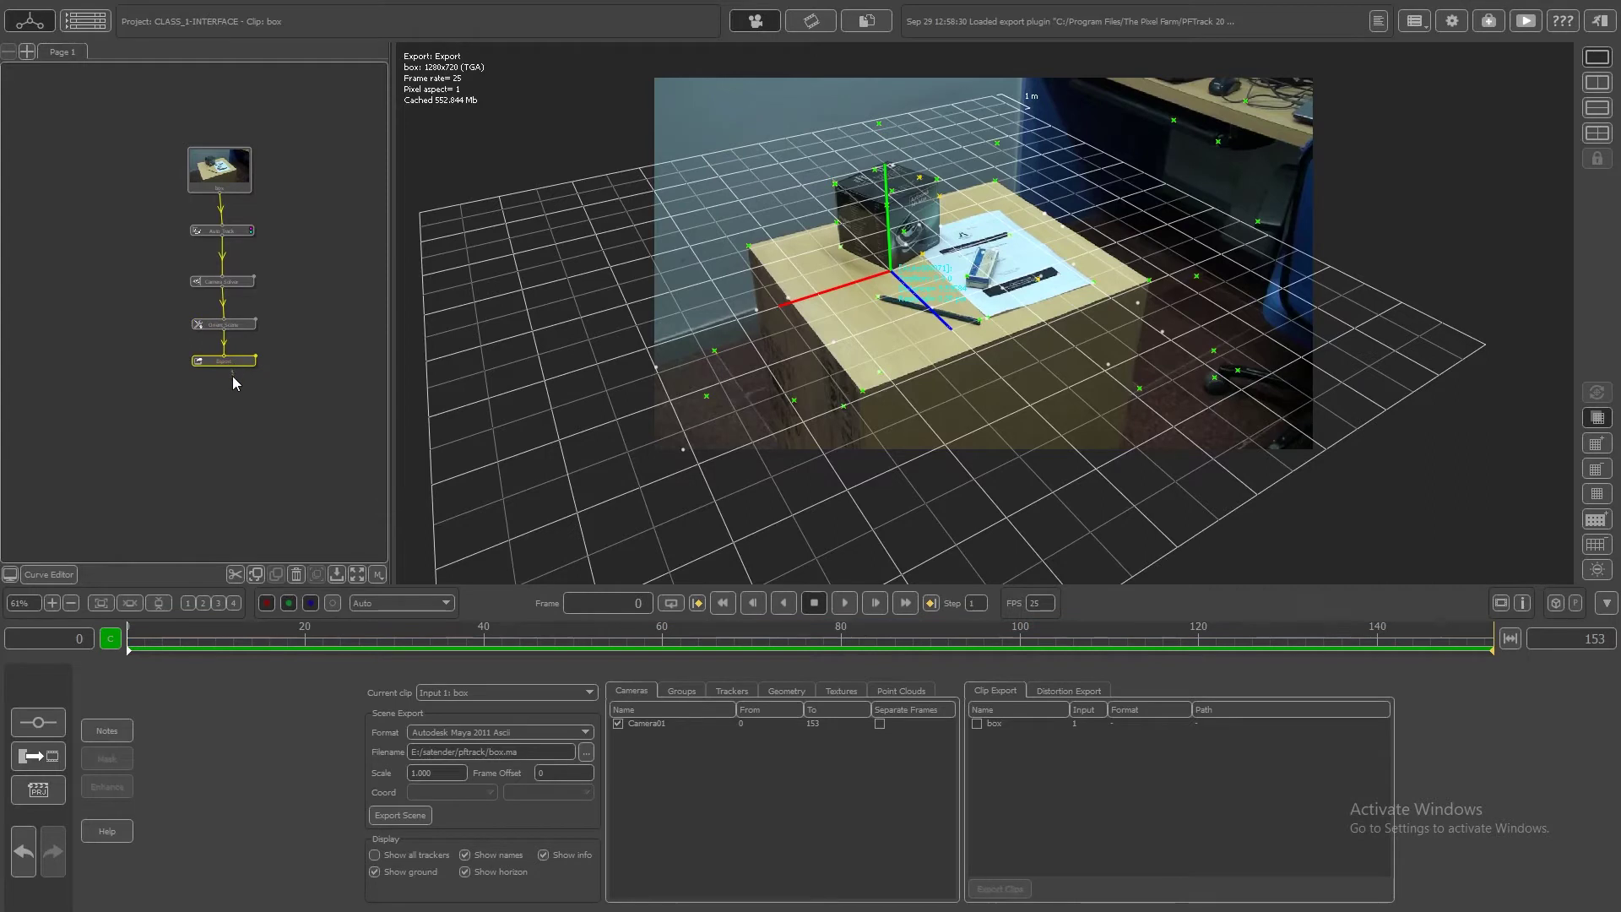
pyautogui.moveTo(236, 365); pyautogui.dragTo(236, 379)
# Try the Adobe AfterEffects (.ma) format for the scene export.
pyautogui.click(555, 732)
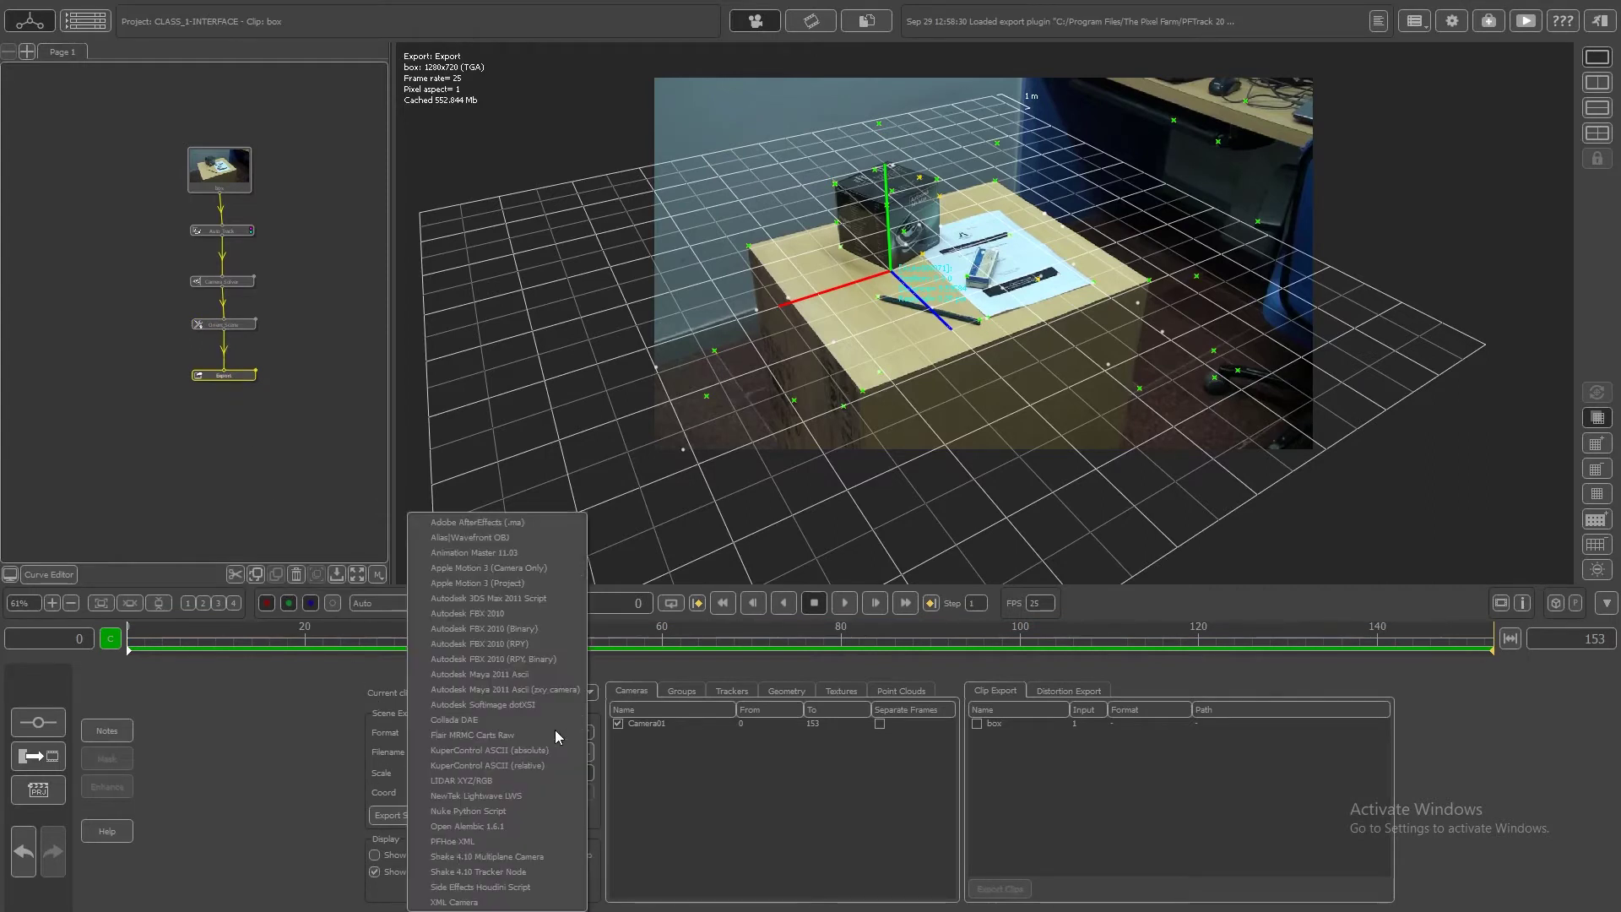
pyautogui.click(321, 495)
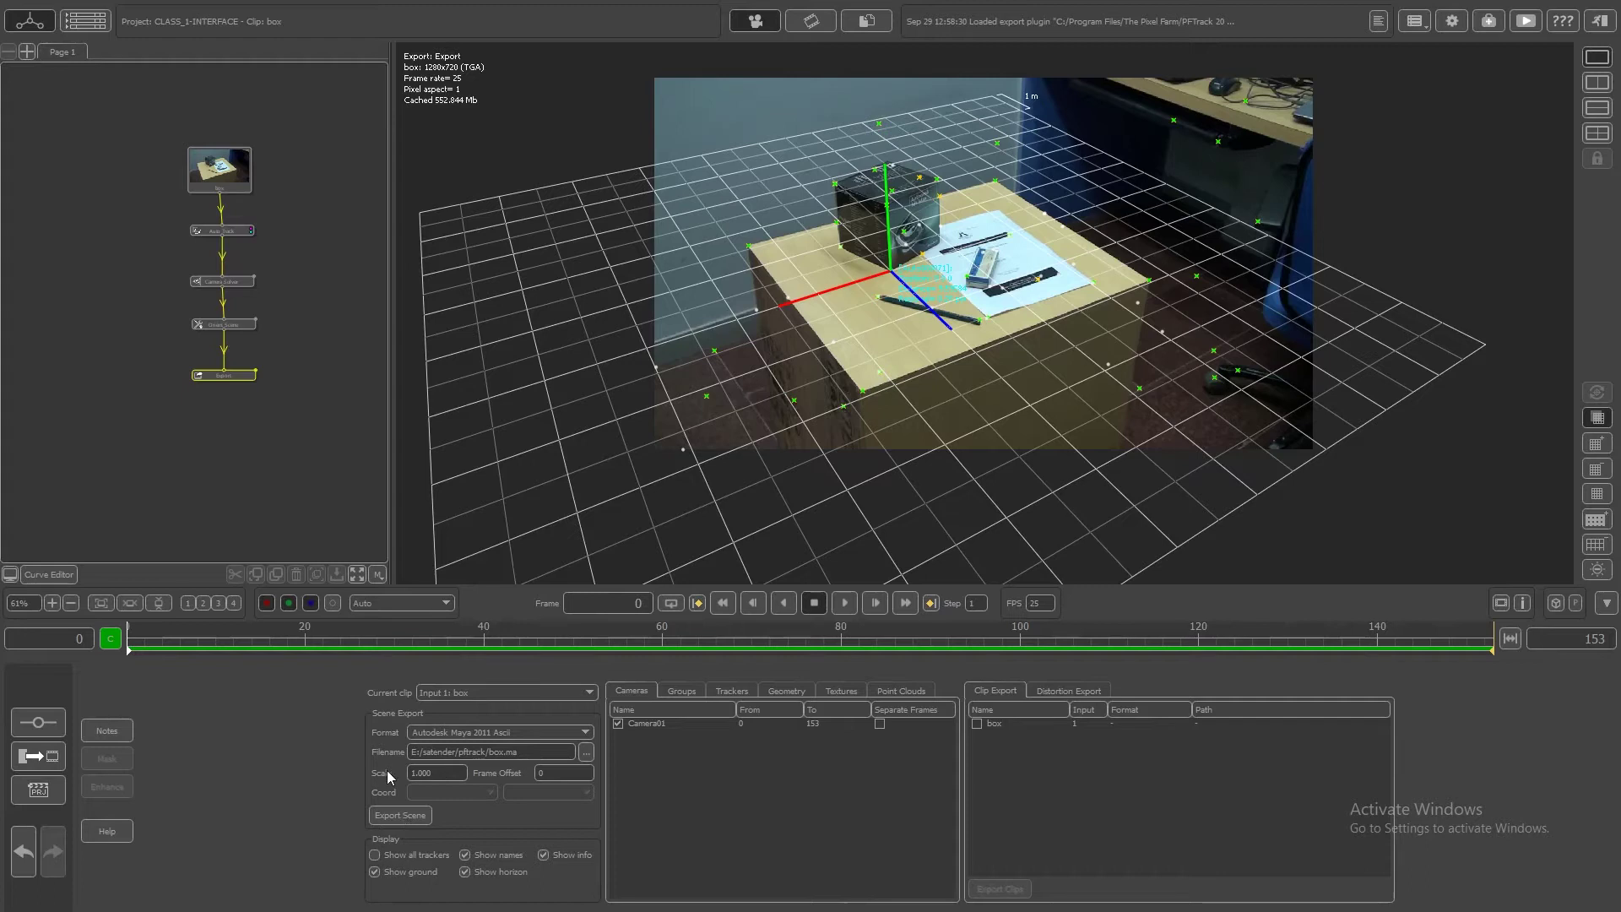
pyautogui.click(519, 733)
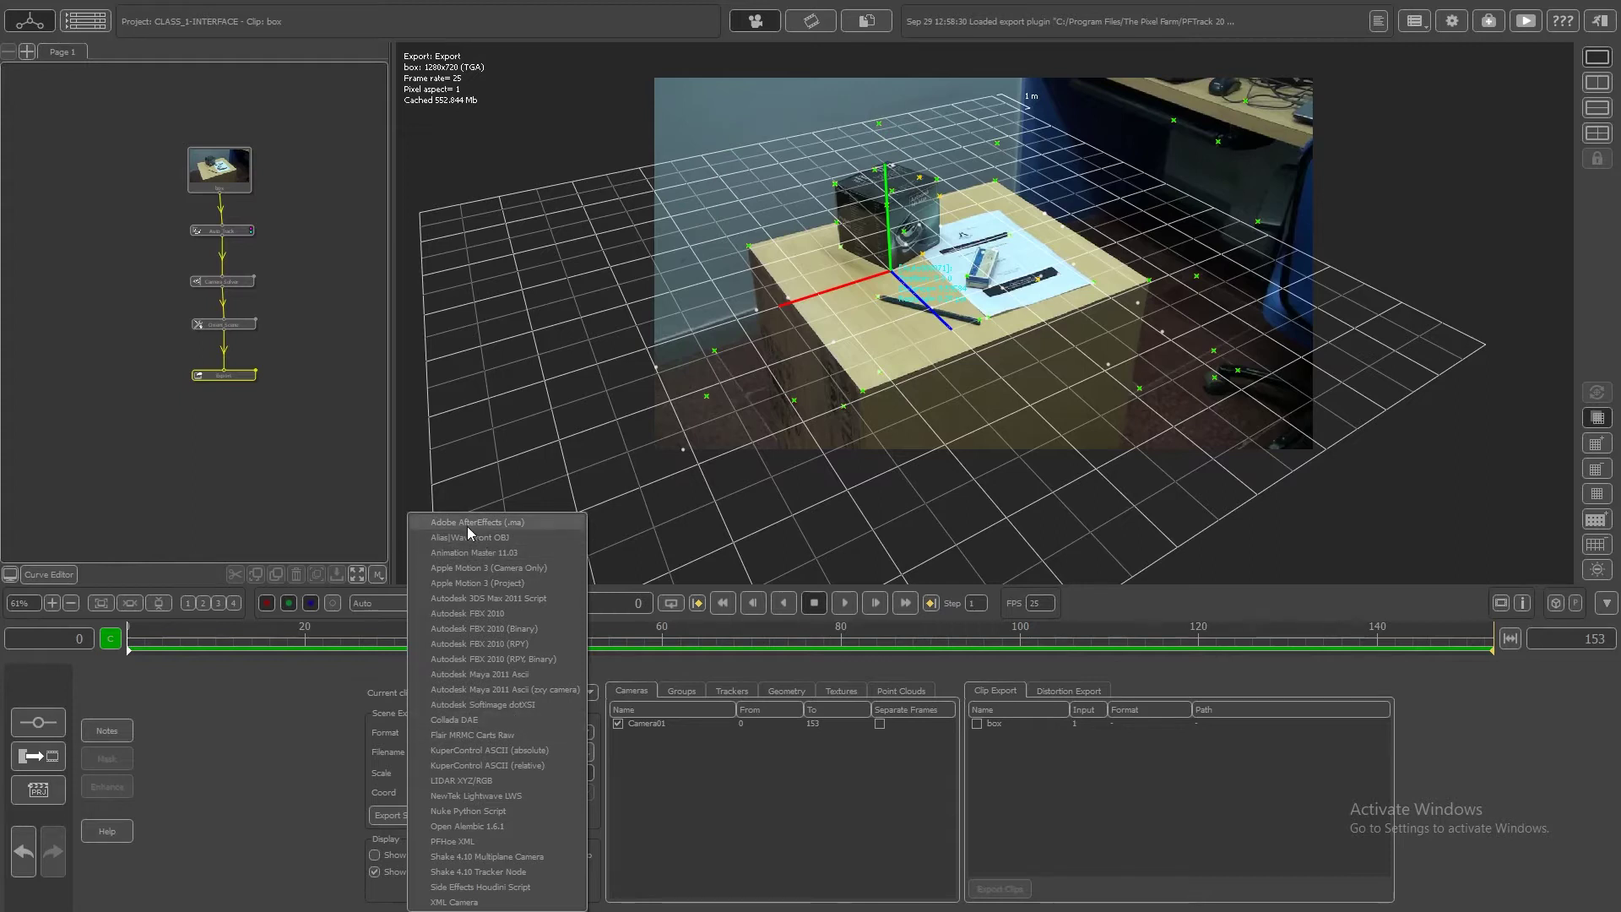
pyautogui.click(491, 522)
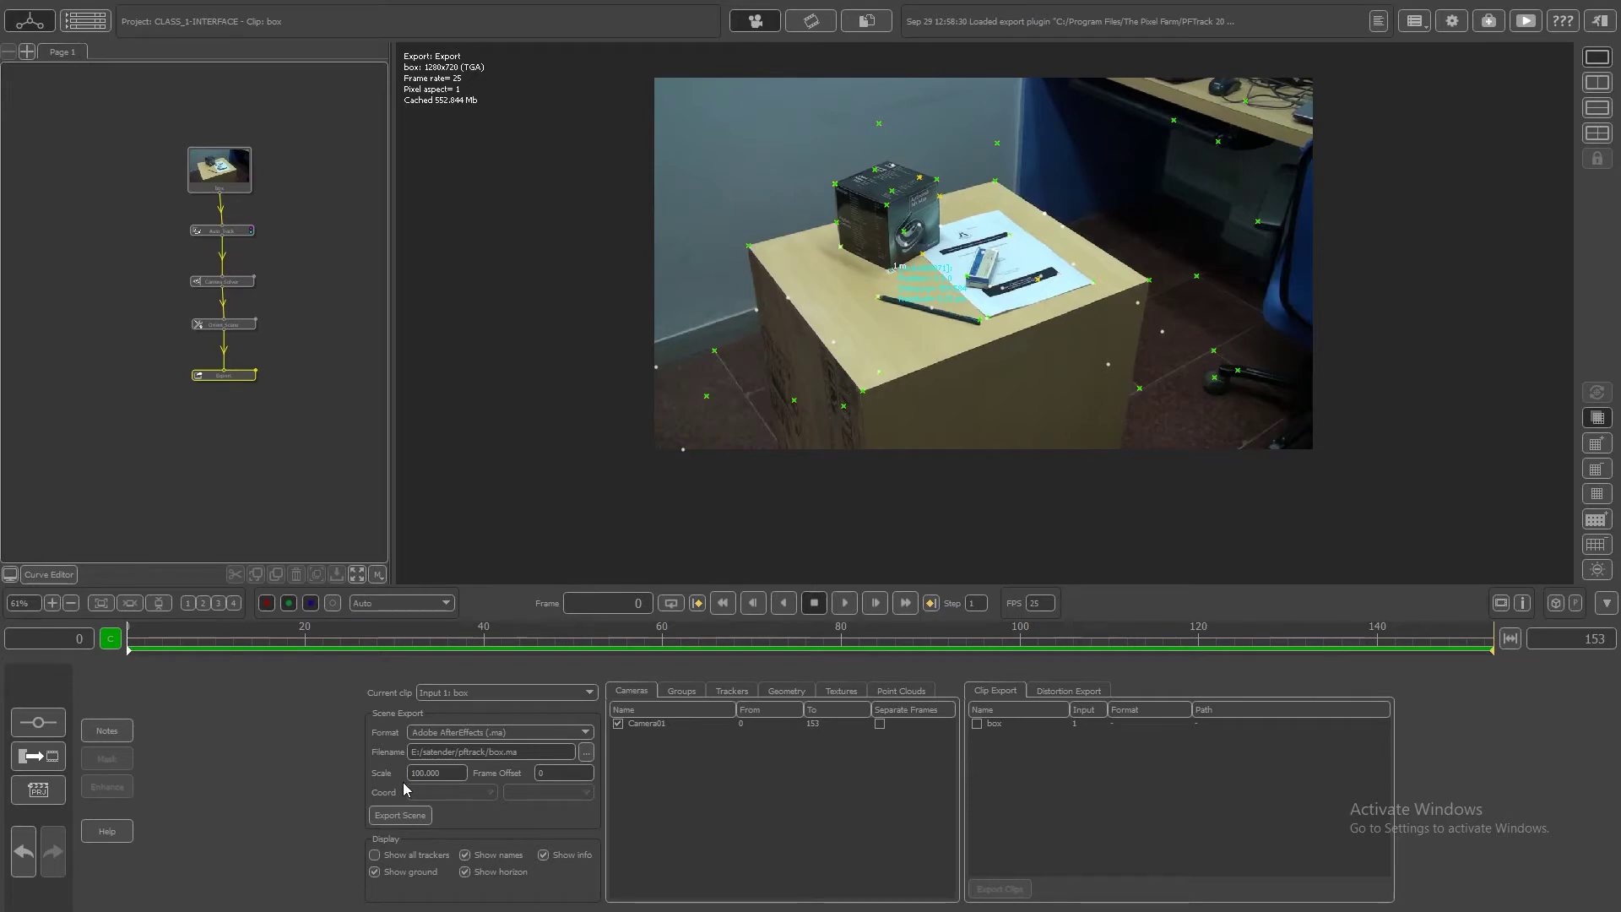
# Export the scene in Autodesk Maya 2011 Ascii format as box.ma in the pftrack folder, replacing the existing file.
pyautogui.click(517, 733)
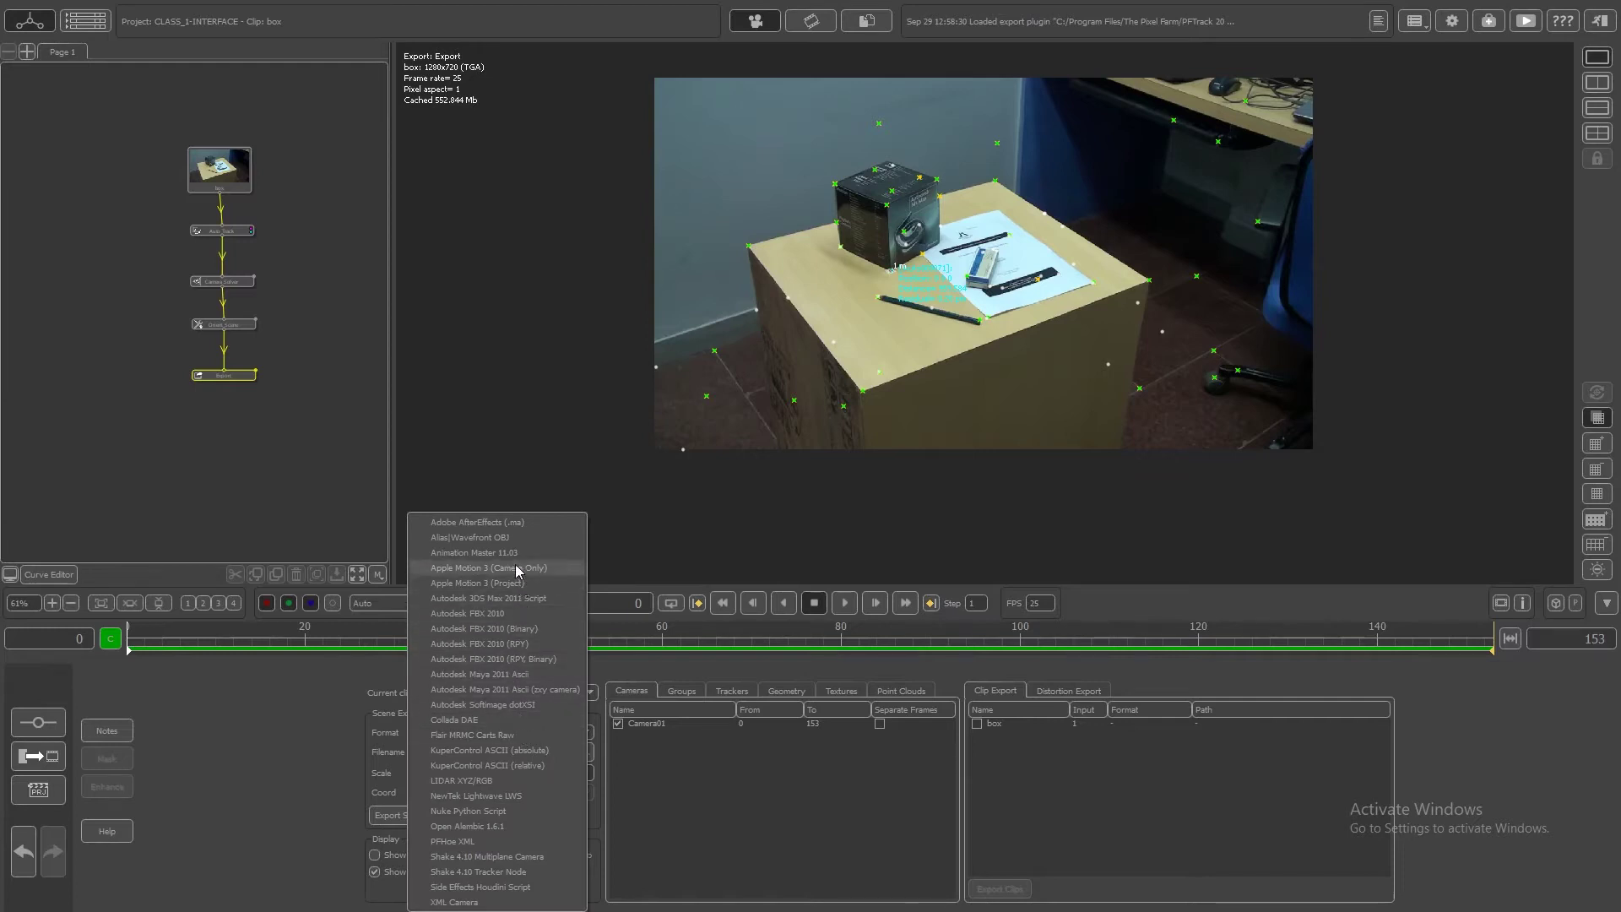
pyautogui.click(493, 675)
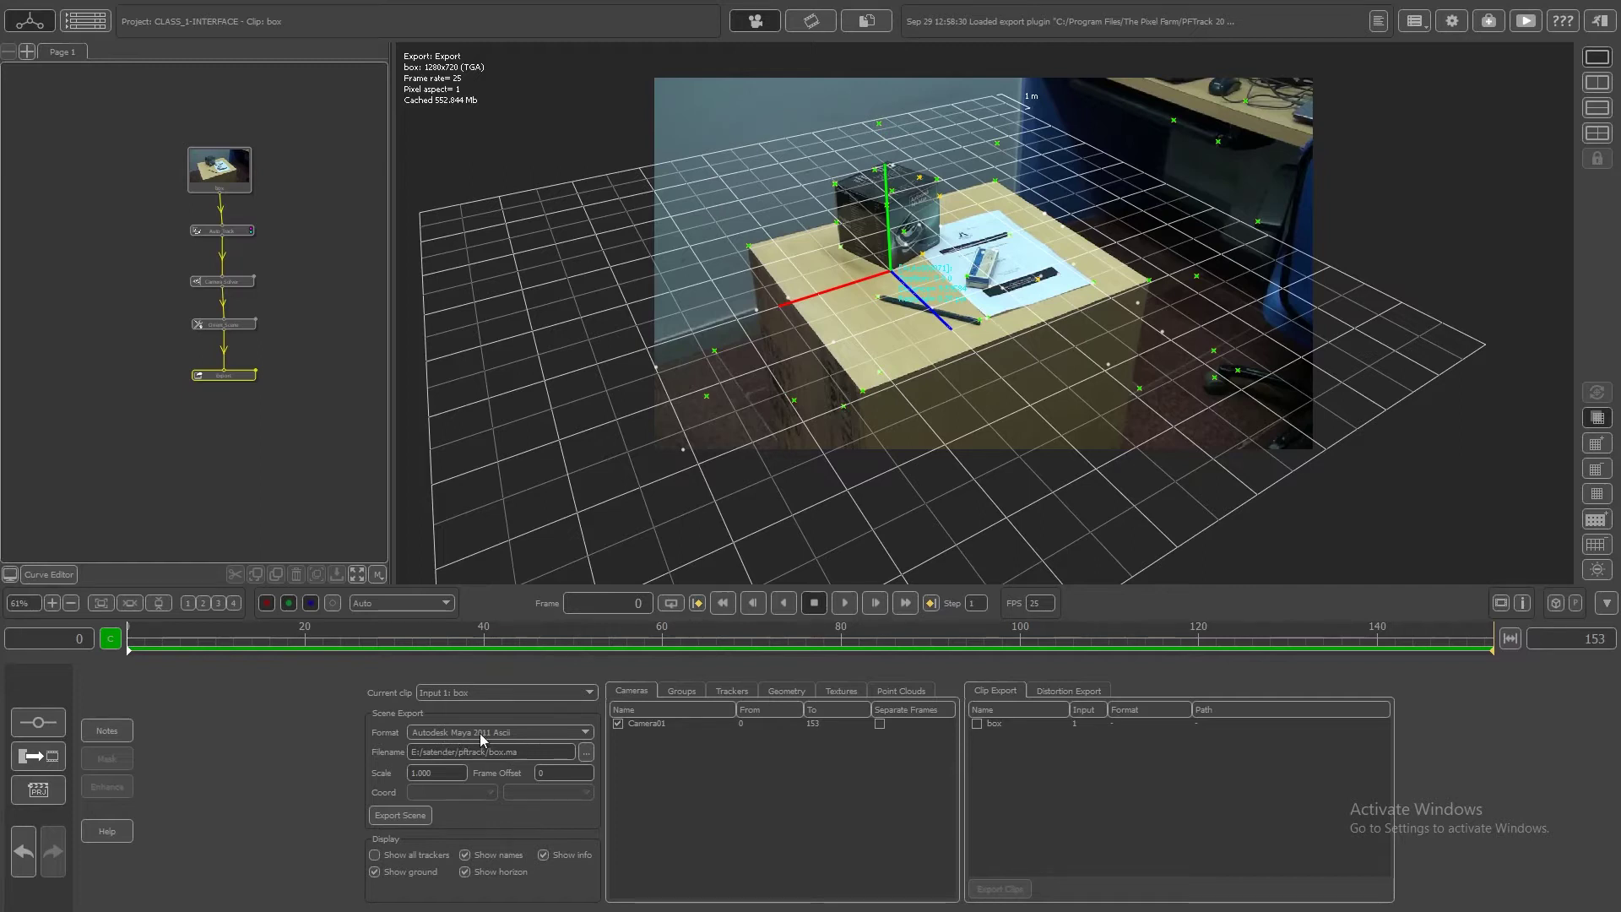
pyautogui.click(586, 751)
pyautogui.moveTo(711, 280); pyautogui.dragTo(534, 204)
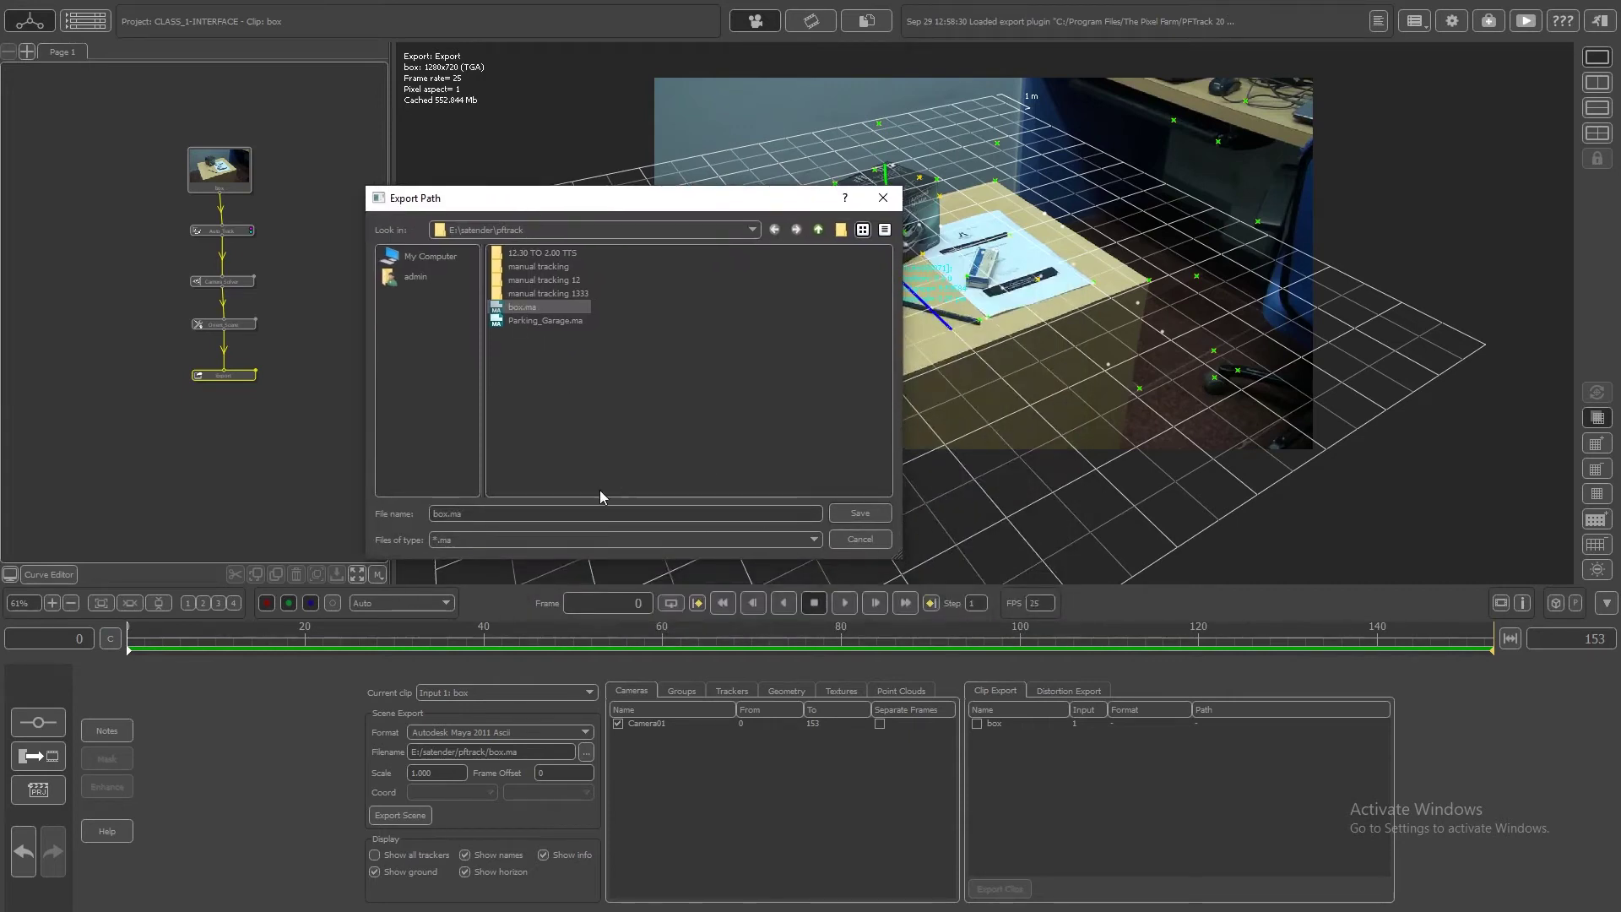
pyautogui.click(849, 513)
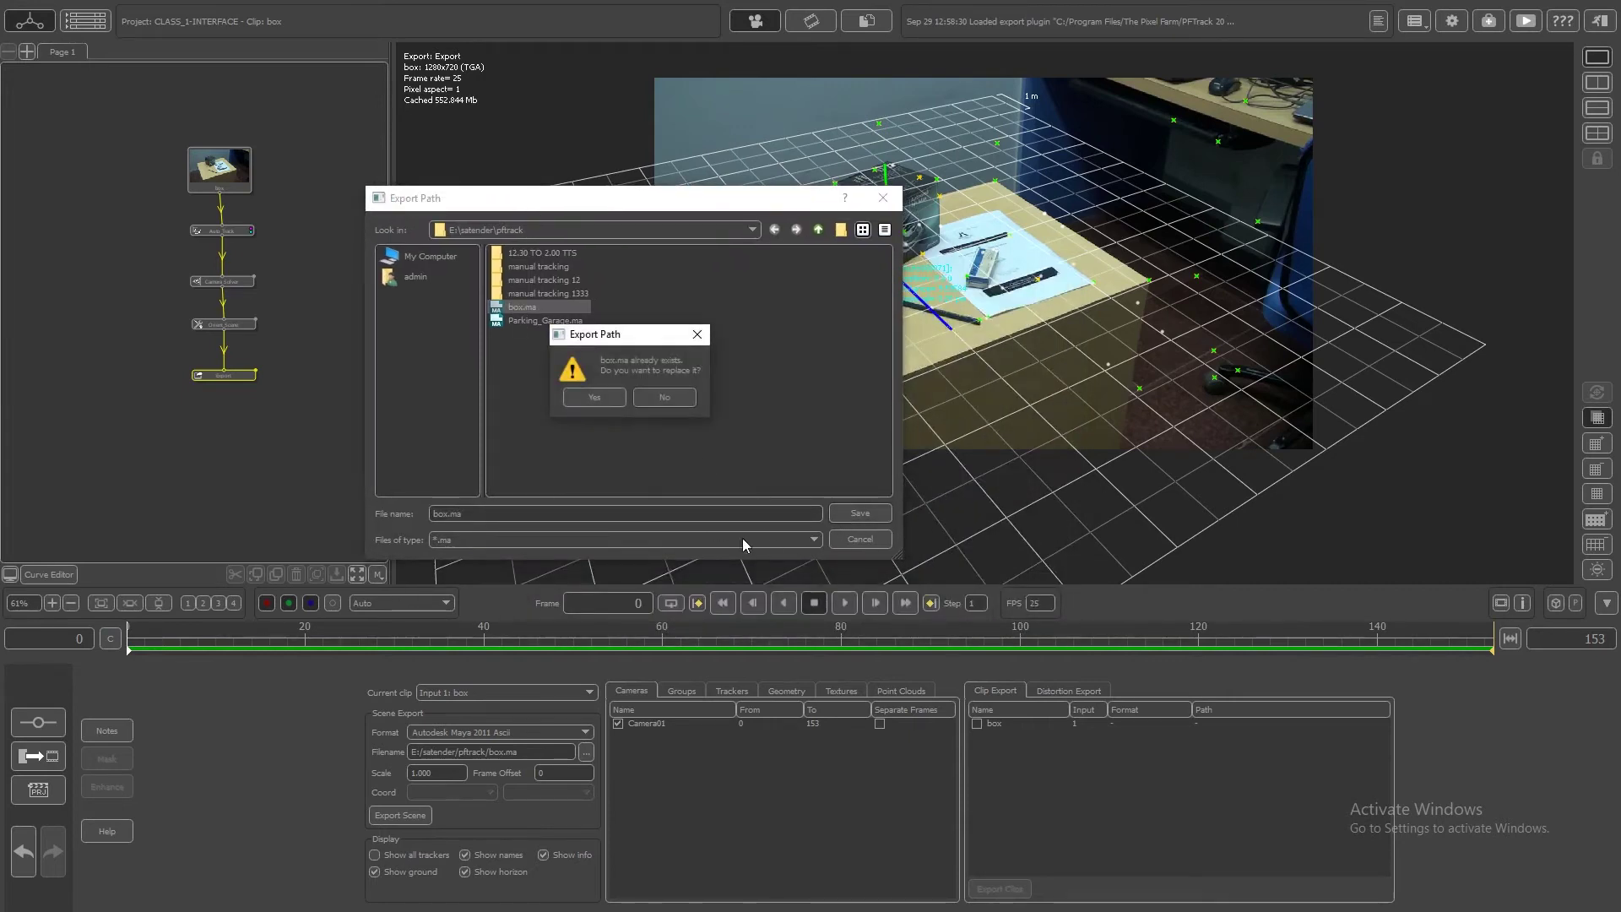
pyautogui.click(588, 399)
pyautogui.click(412, 816)
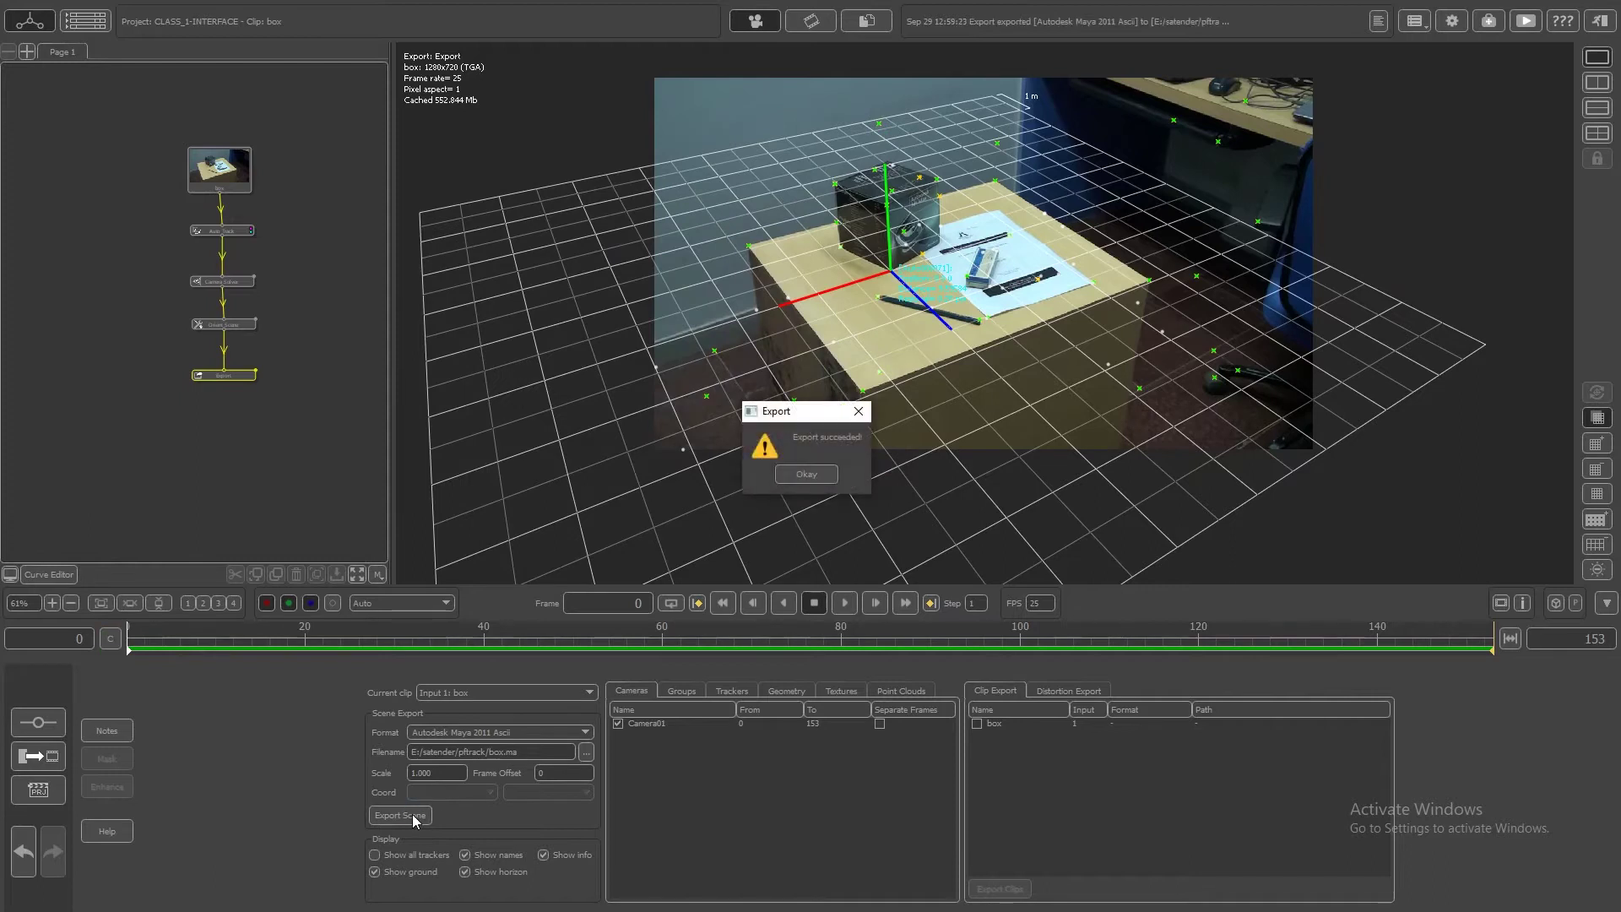
pyautogui.click(819, 476)
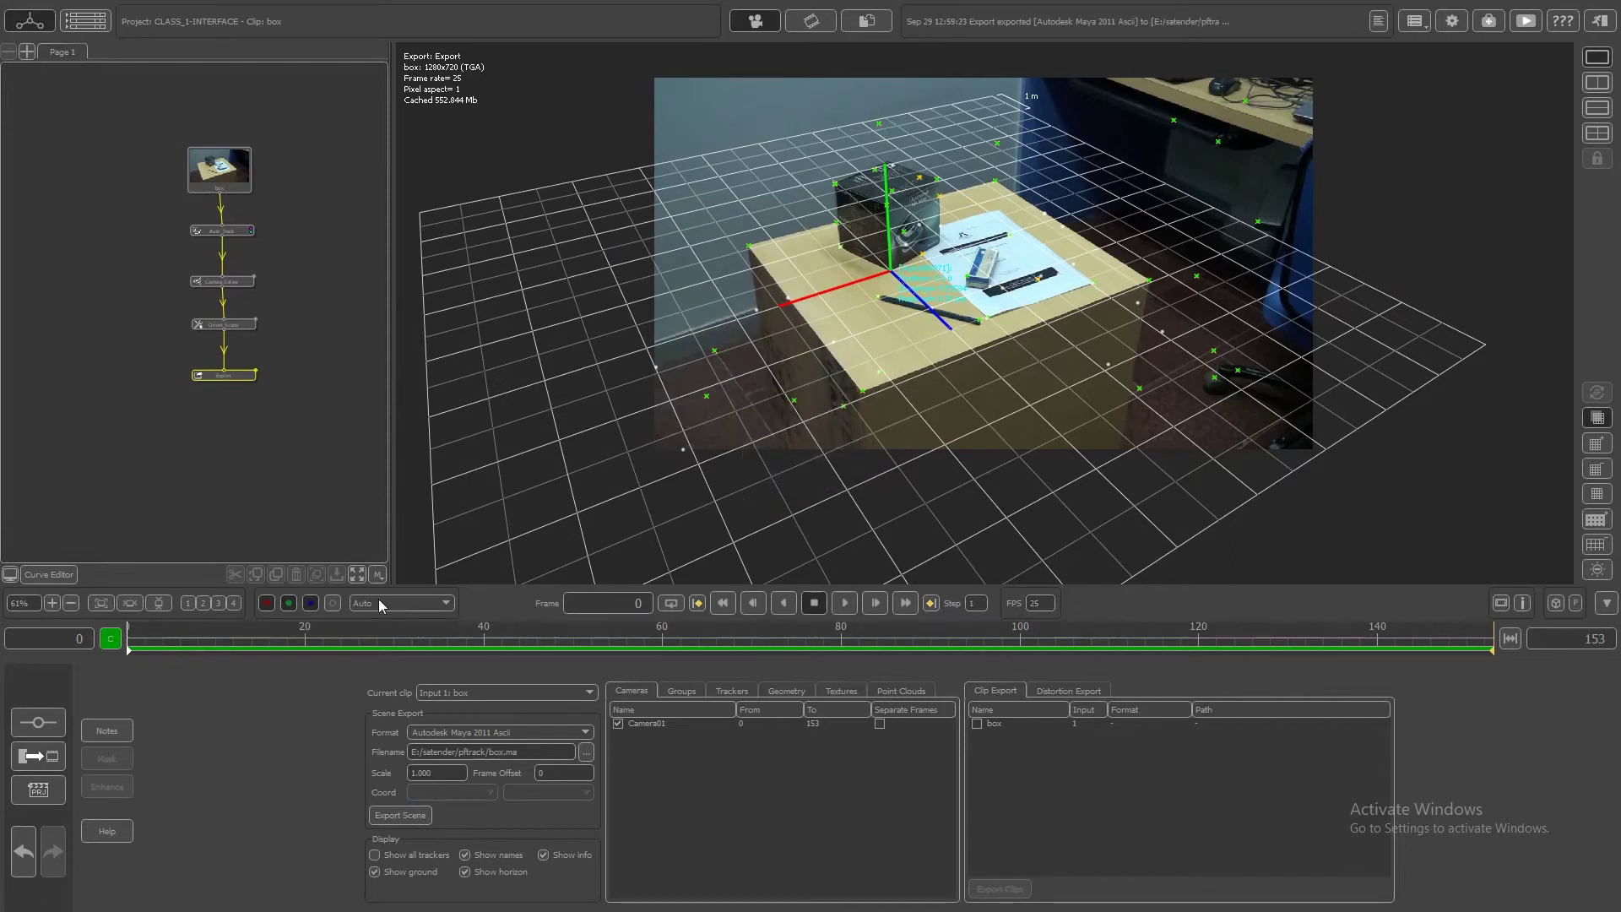
# Search the computer for "maya" and launch Autodesk Maya 2016.
pyautogui.press('super+d')
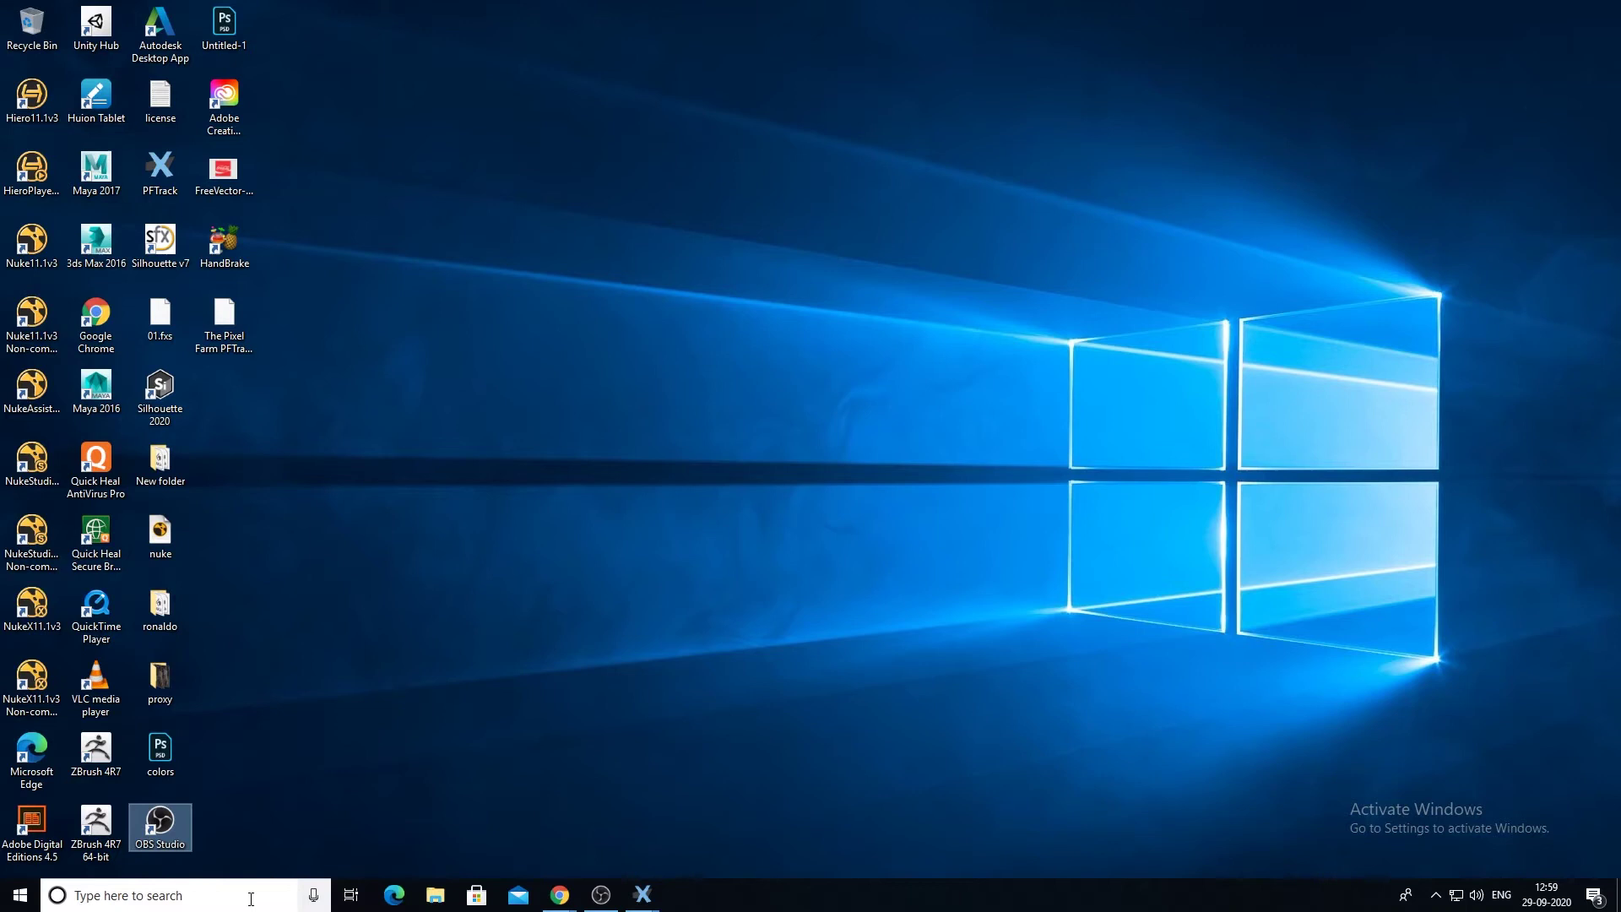
pyautogui.click(245, 897)
pyautogui.write('maya')
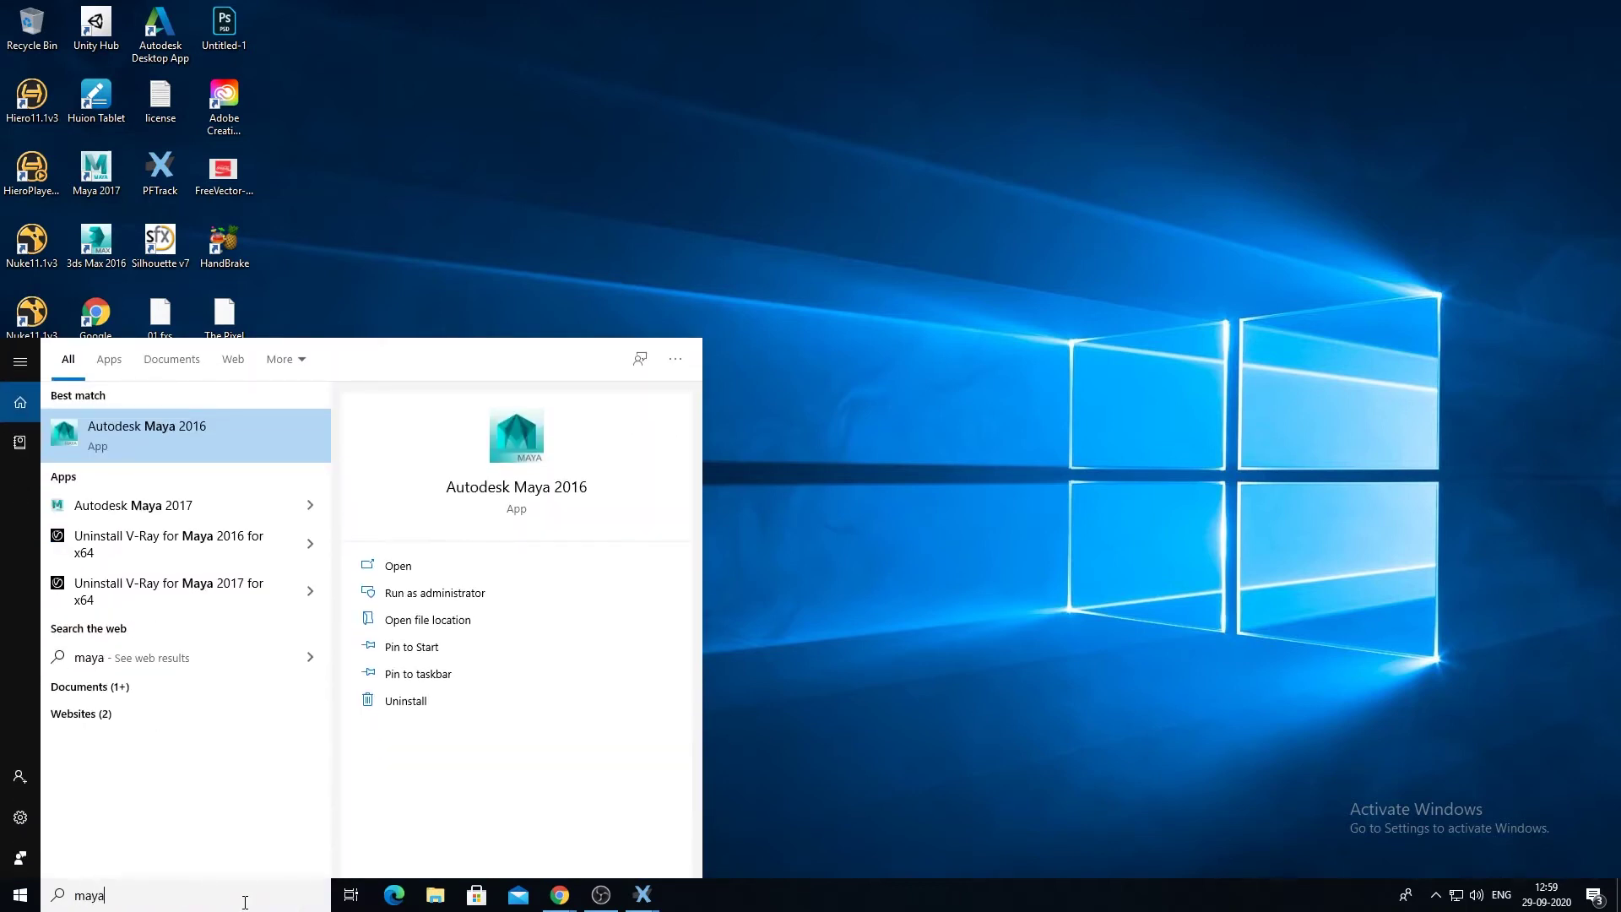
pyautogui.click(171, 433)
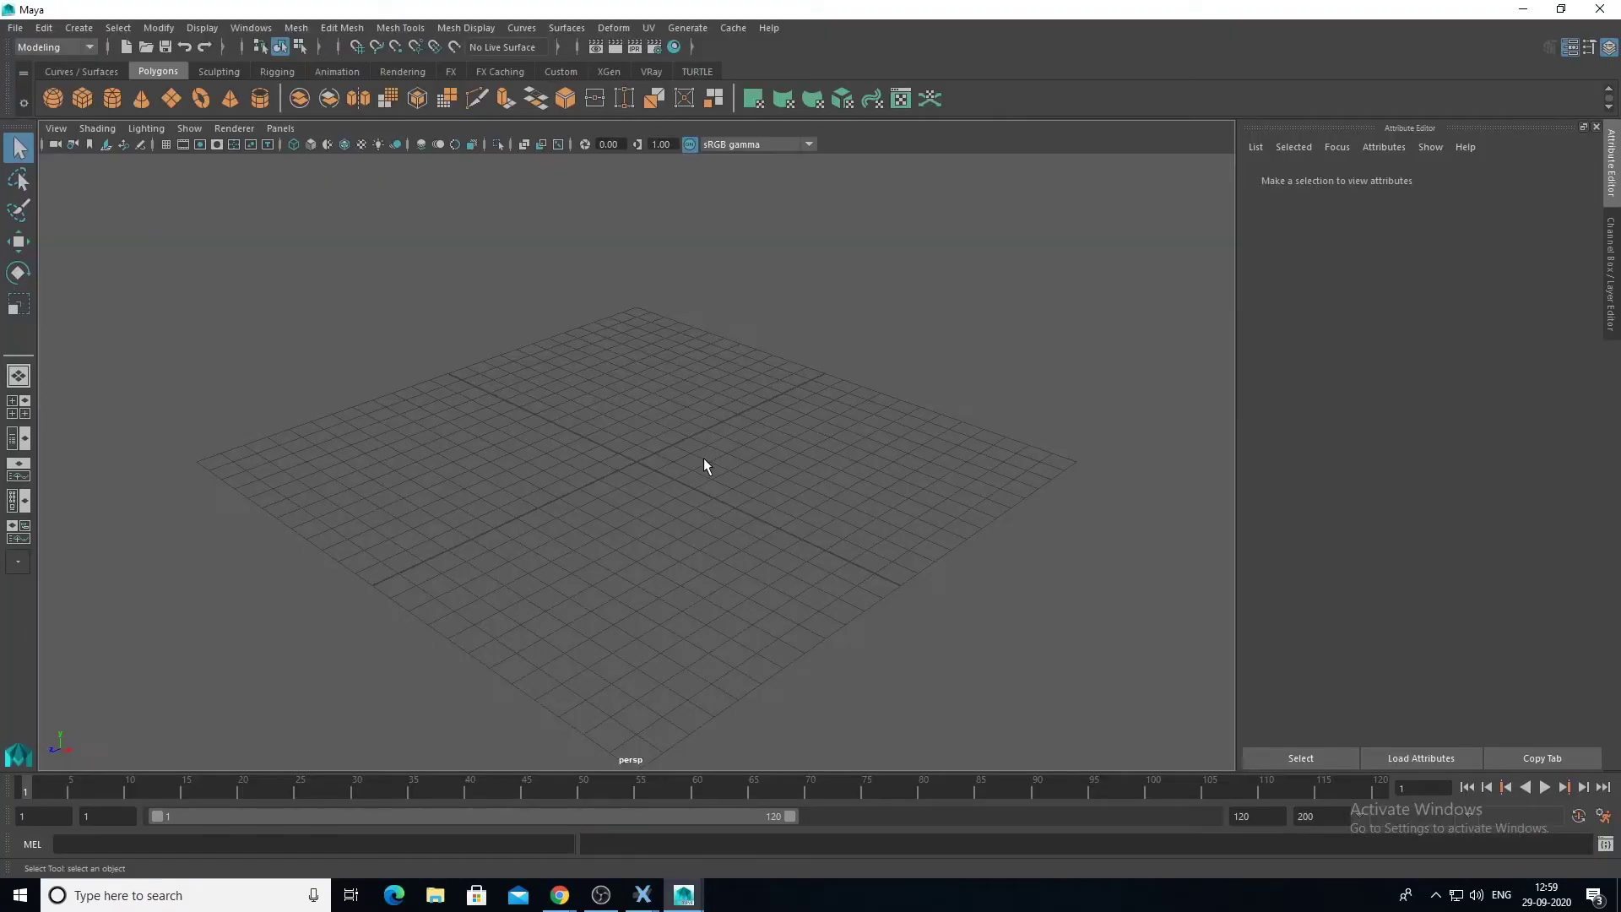
# Open the exported scene box.ma from the pftrack folder on the E: drive.
pyautogui.click(15, 28)
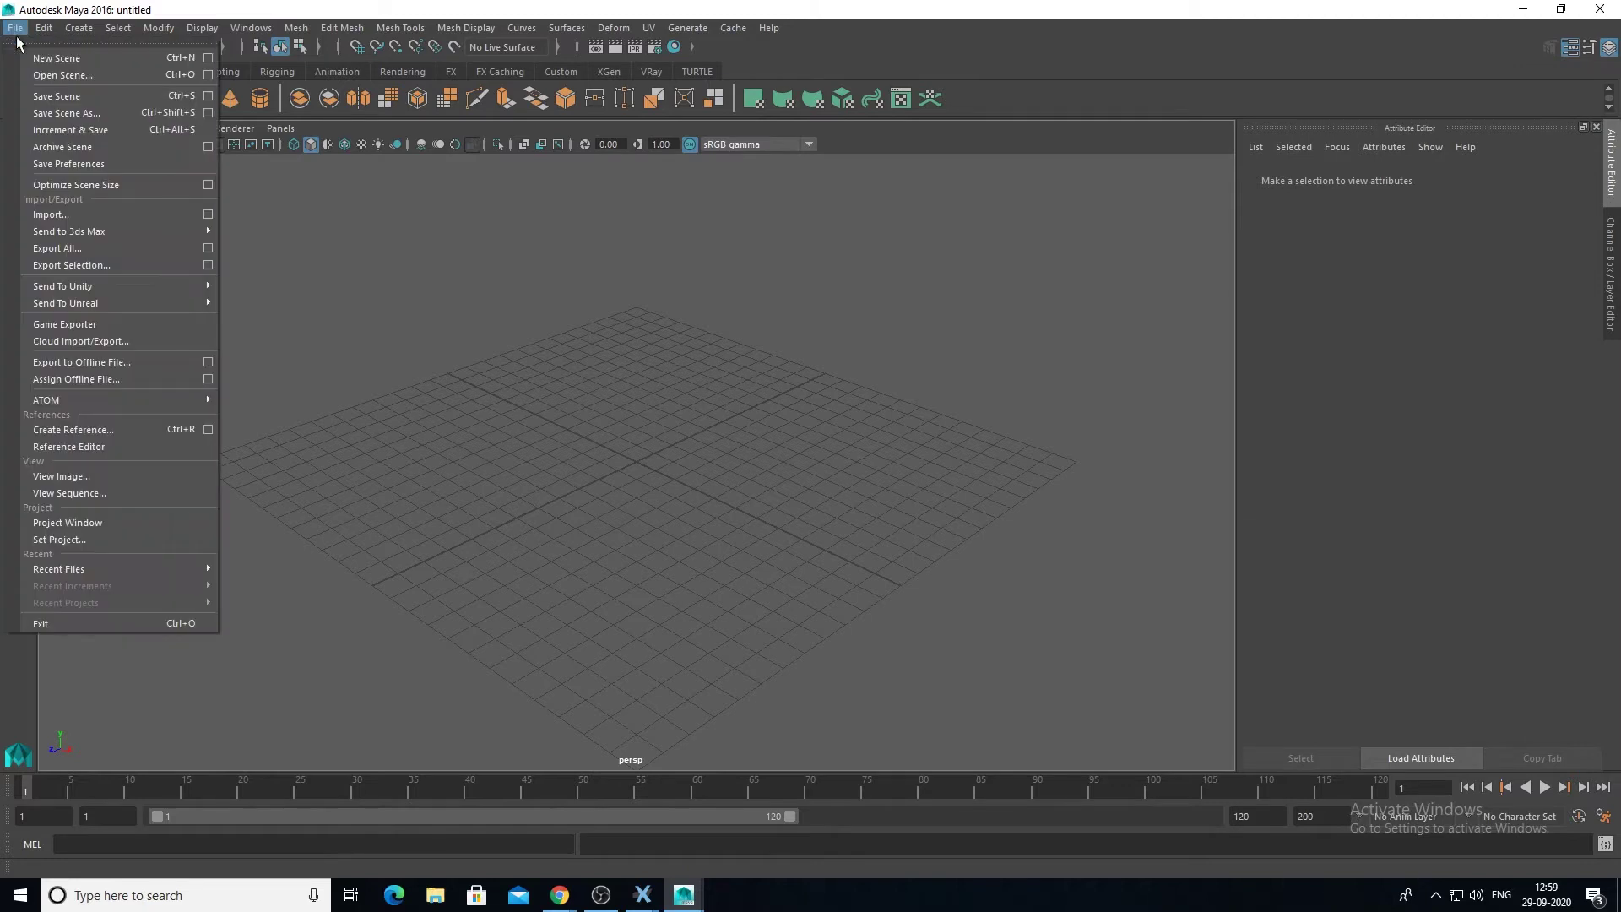
pyautogui.click(51, 72)
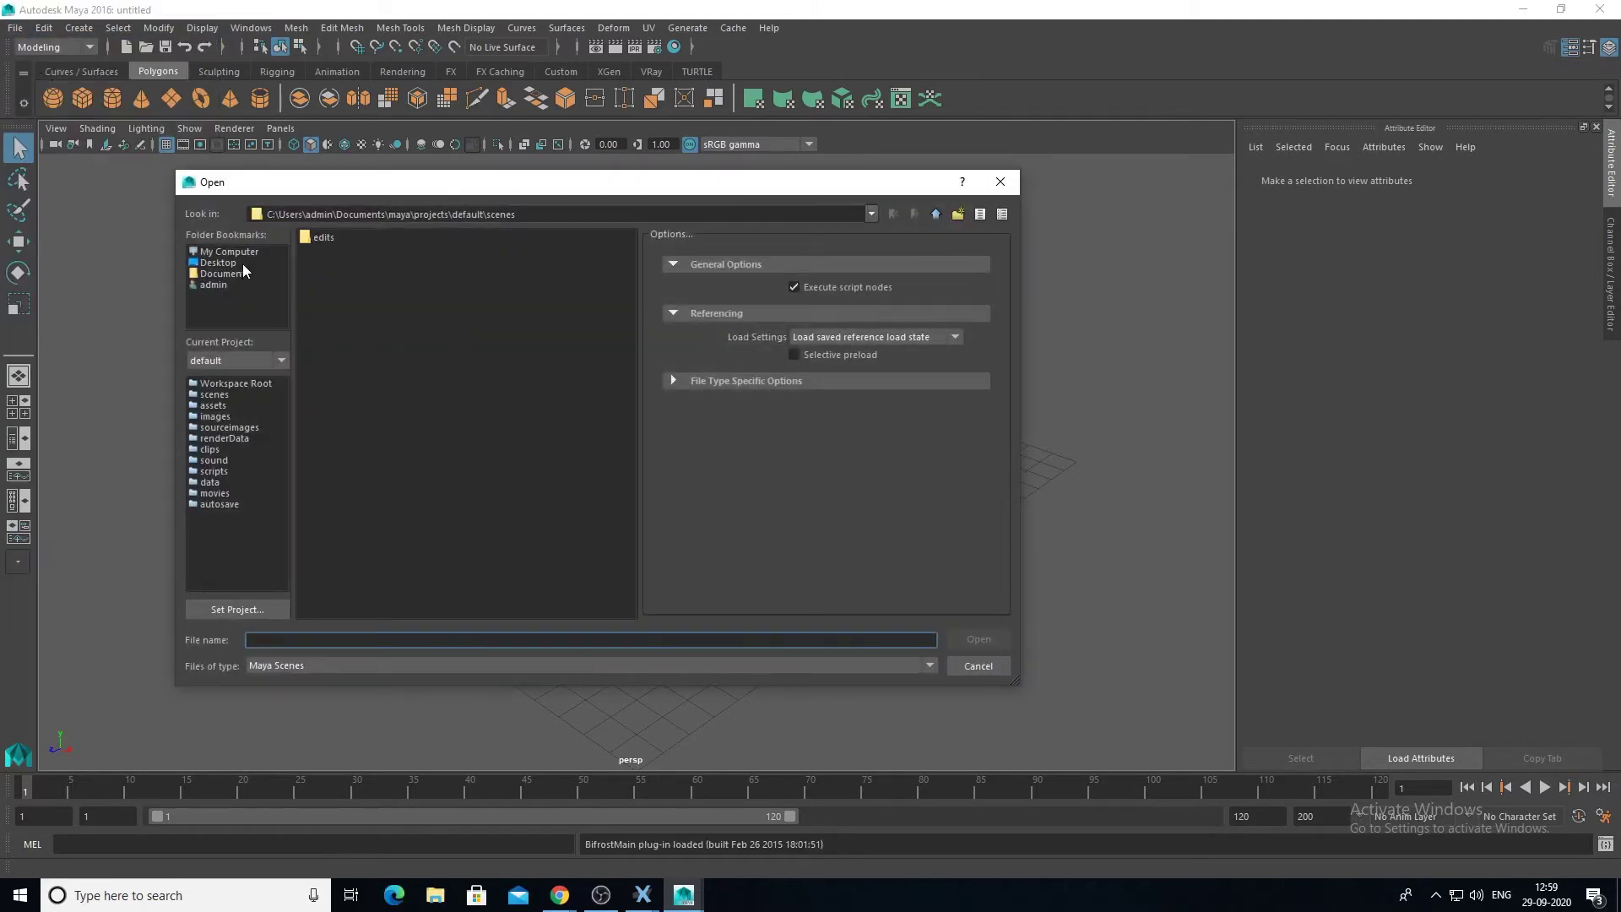
pyautogui.click(248, 252)
pyautogui.doubleClick(338, 252)
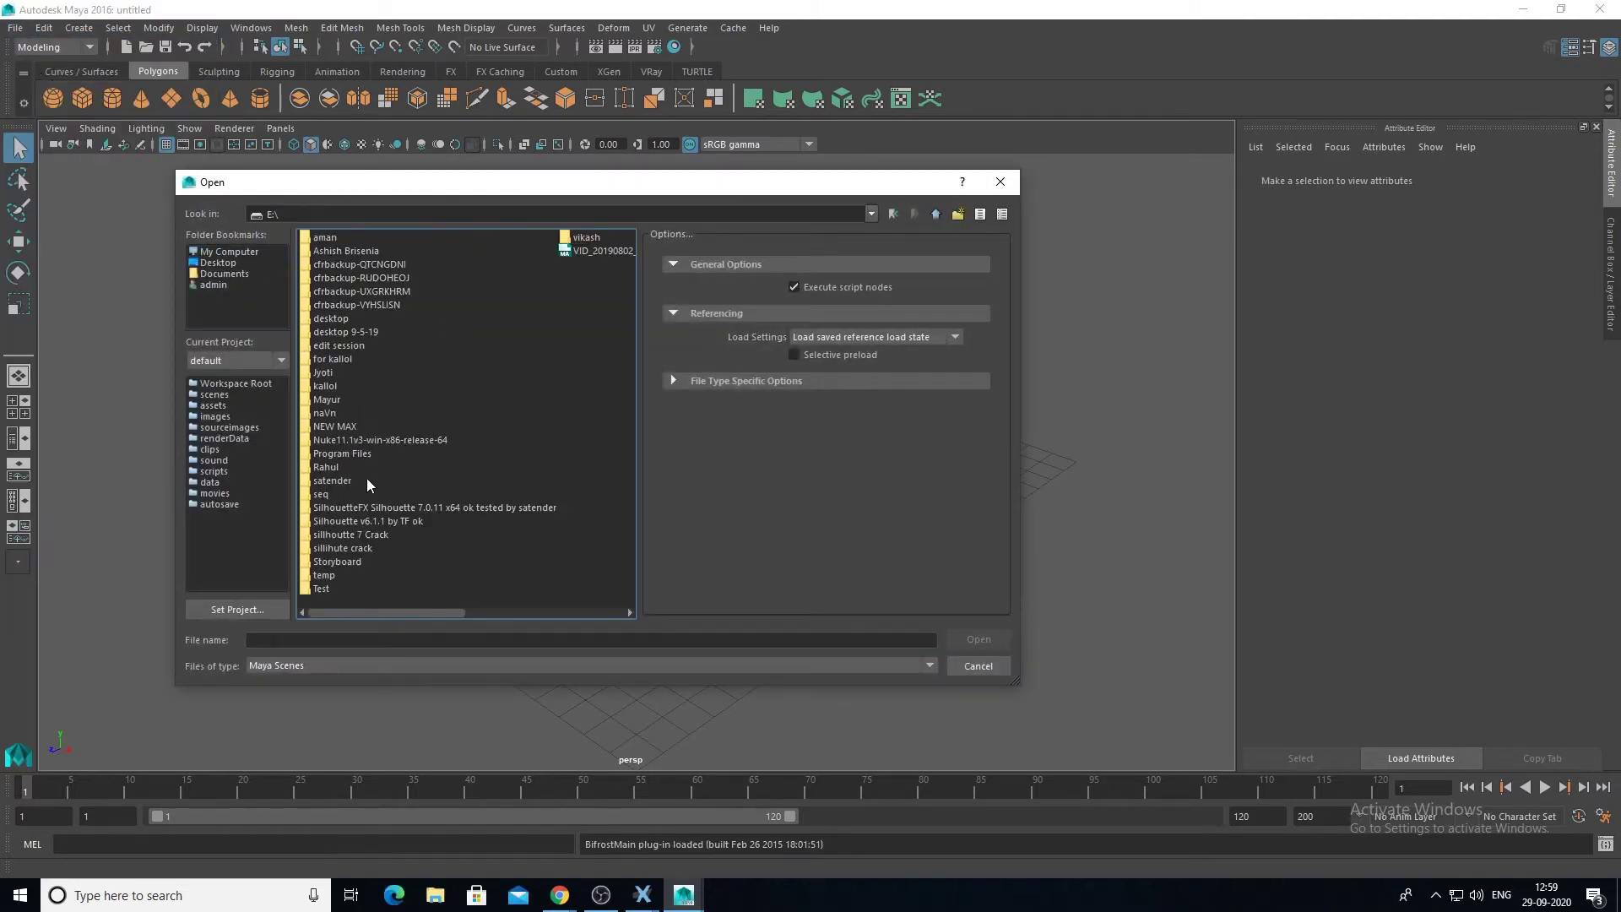
pyautogui.moveTo(386, 614); pyautogui.dragTo(306, 599)
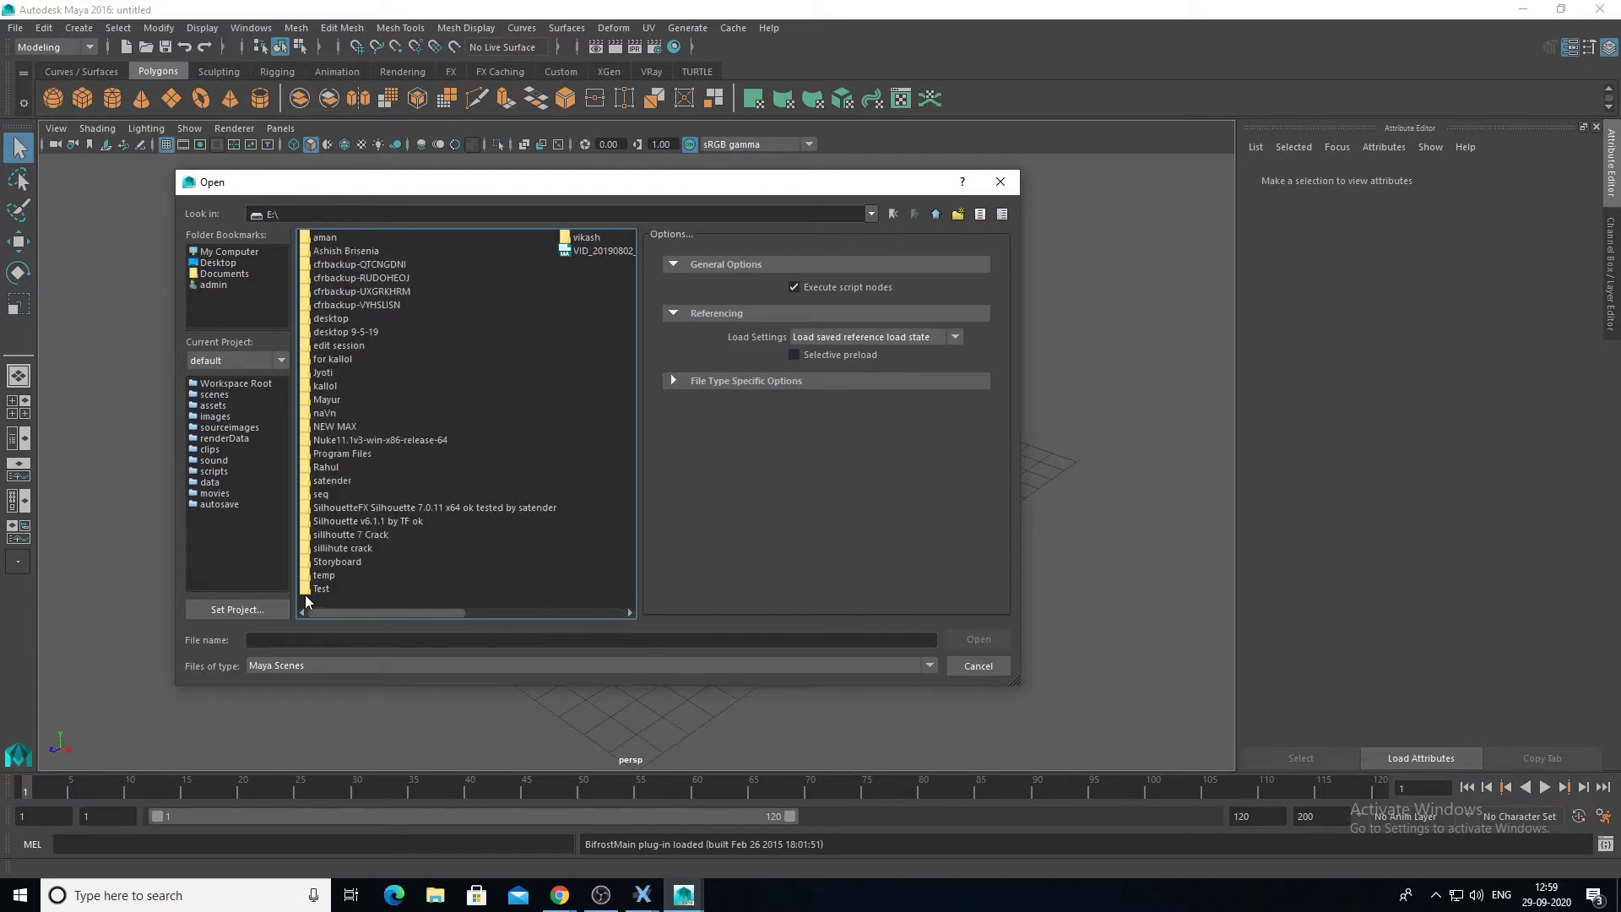
pyautogui.doubleClick(336, 481)
pyautogui.doubleClick(331, 441)
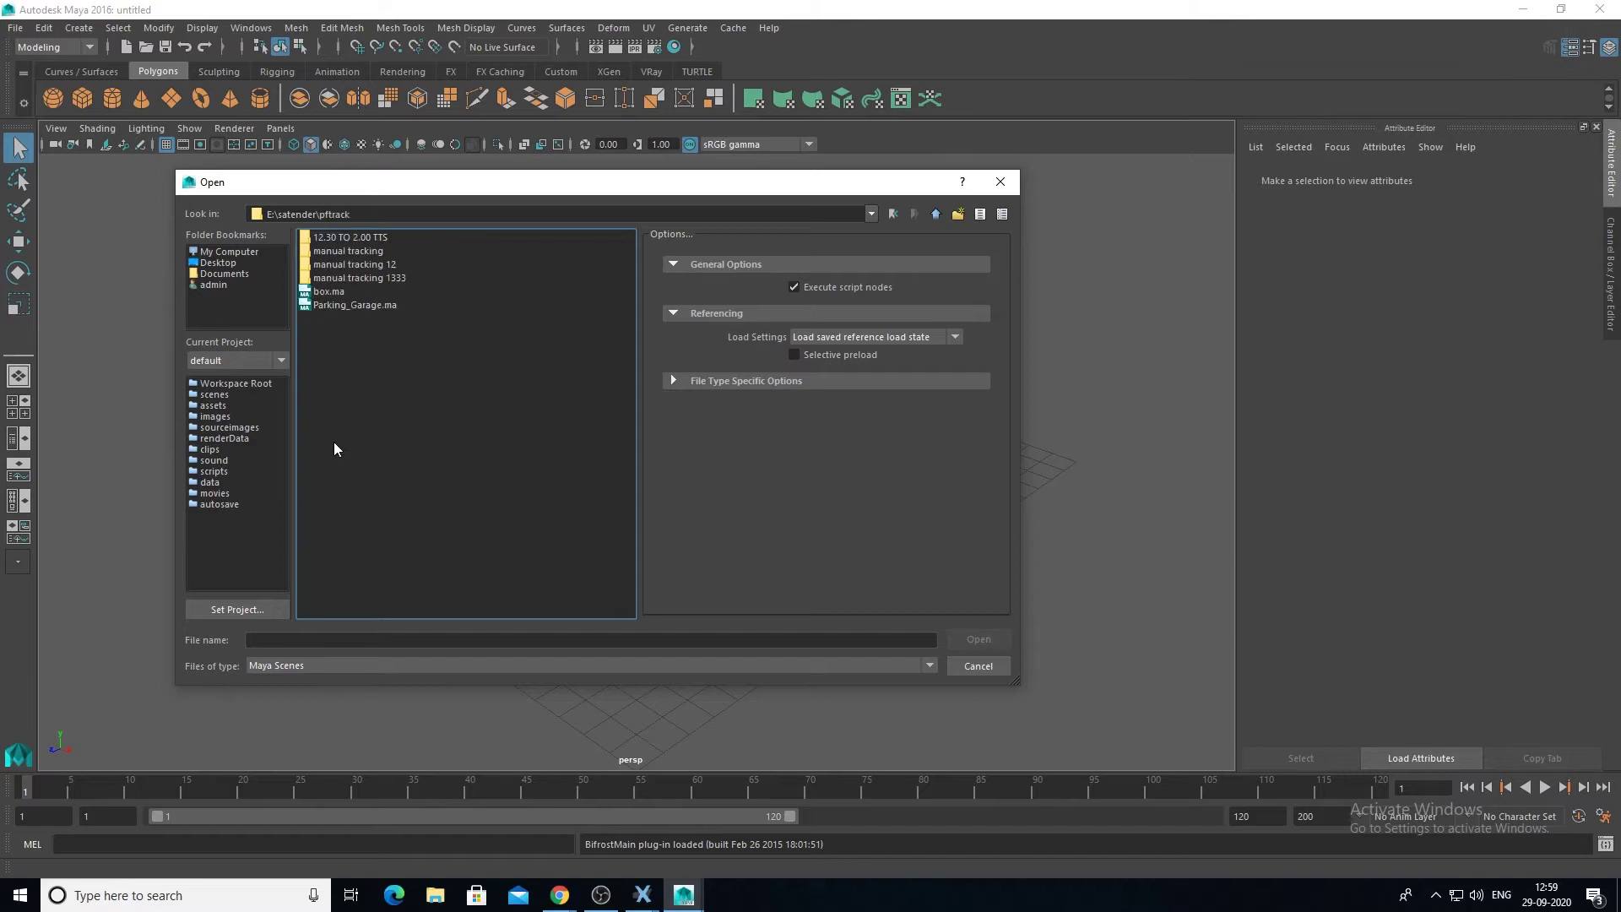
pyautogui.click(336, 291)
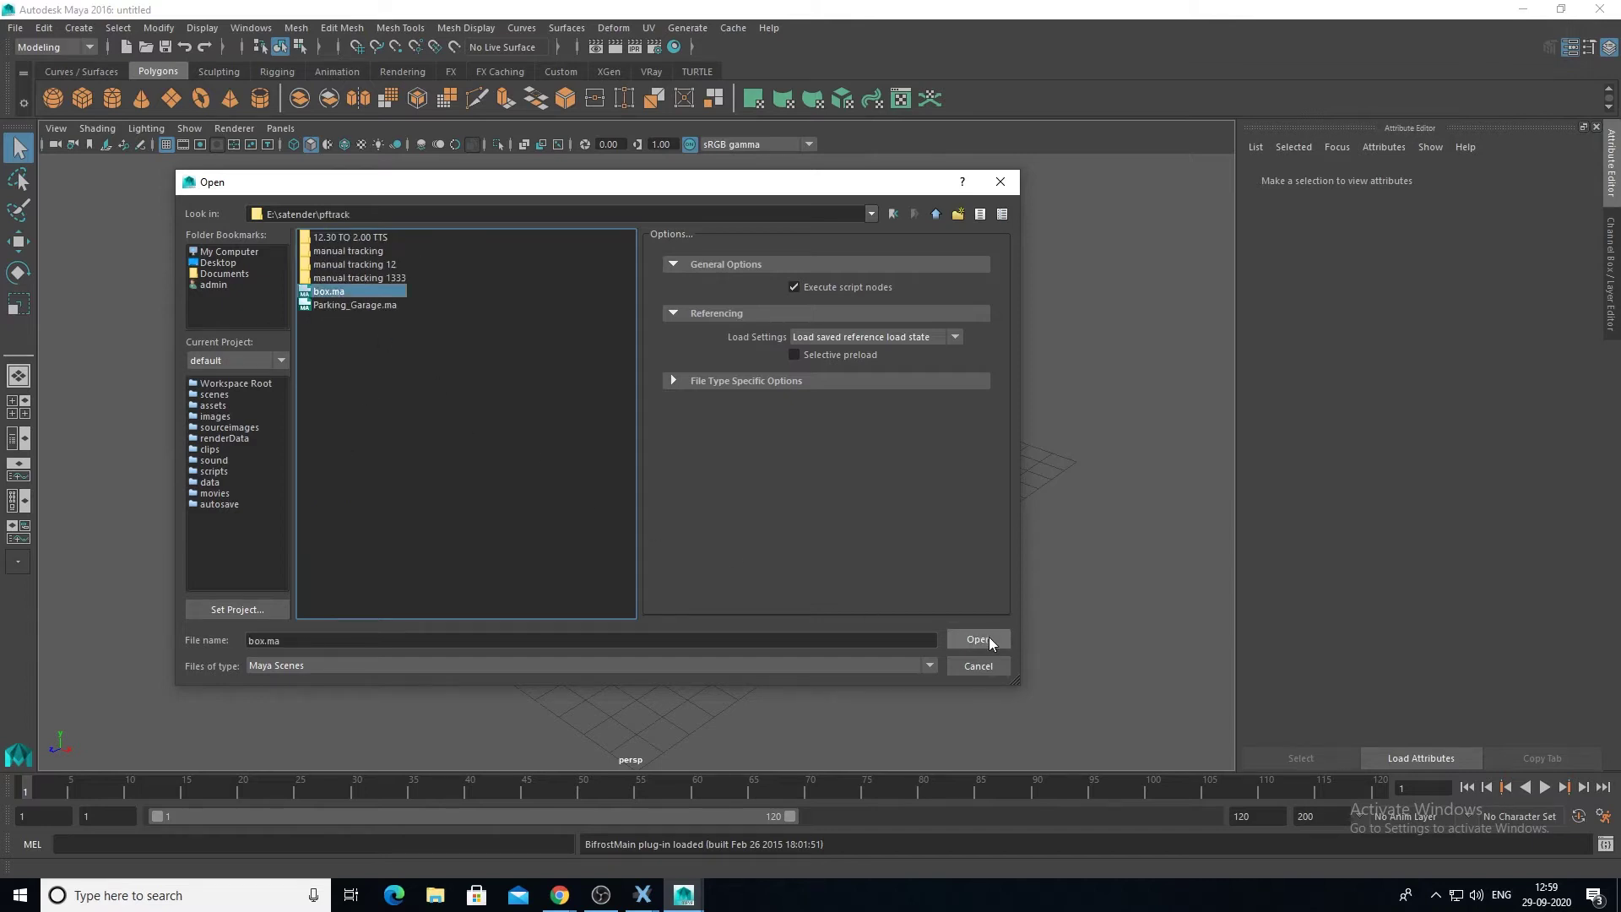
pyautogui.click(979, 641)
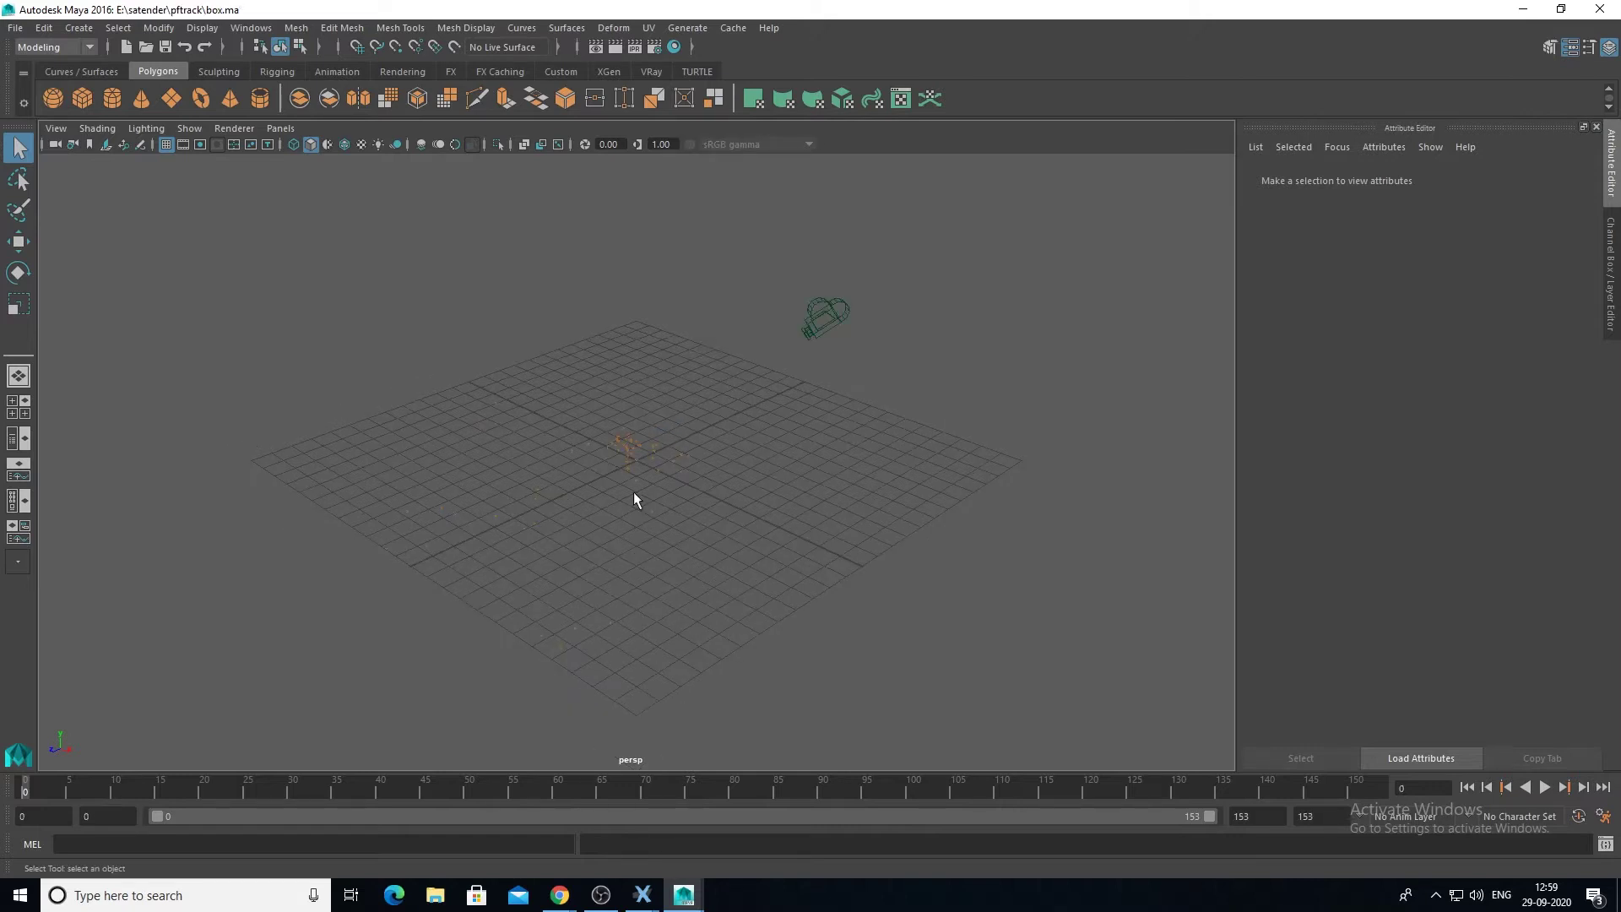
# Frame one of the tracker locators near the grid centre and examine the imported tracker points and camera around it.
pyautogui.keyDown('alt'); pyautogui.moveTo(651, 565); pyautogui.dragTo(606, 574); pyautogui.keyUp('alt')
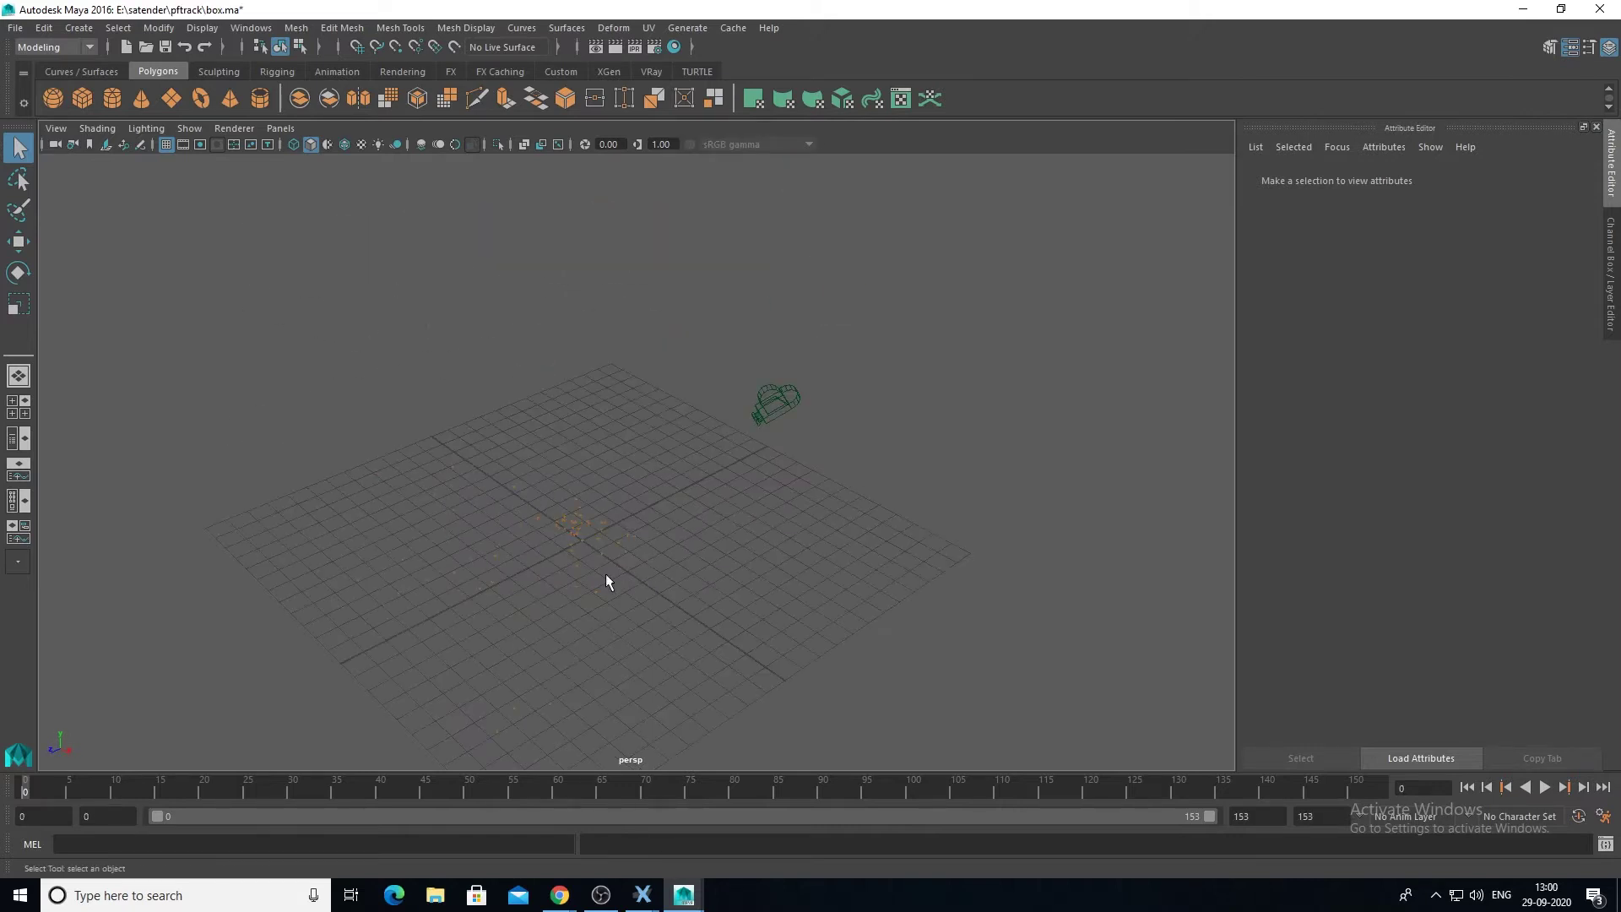
pyautogui.click(581, 532)
pyautogui.press('f')
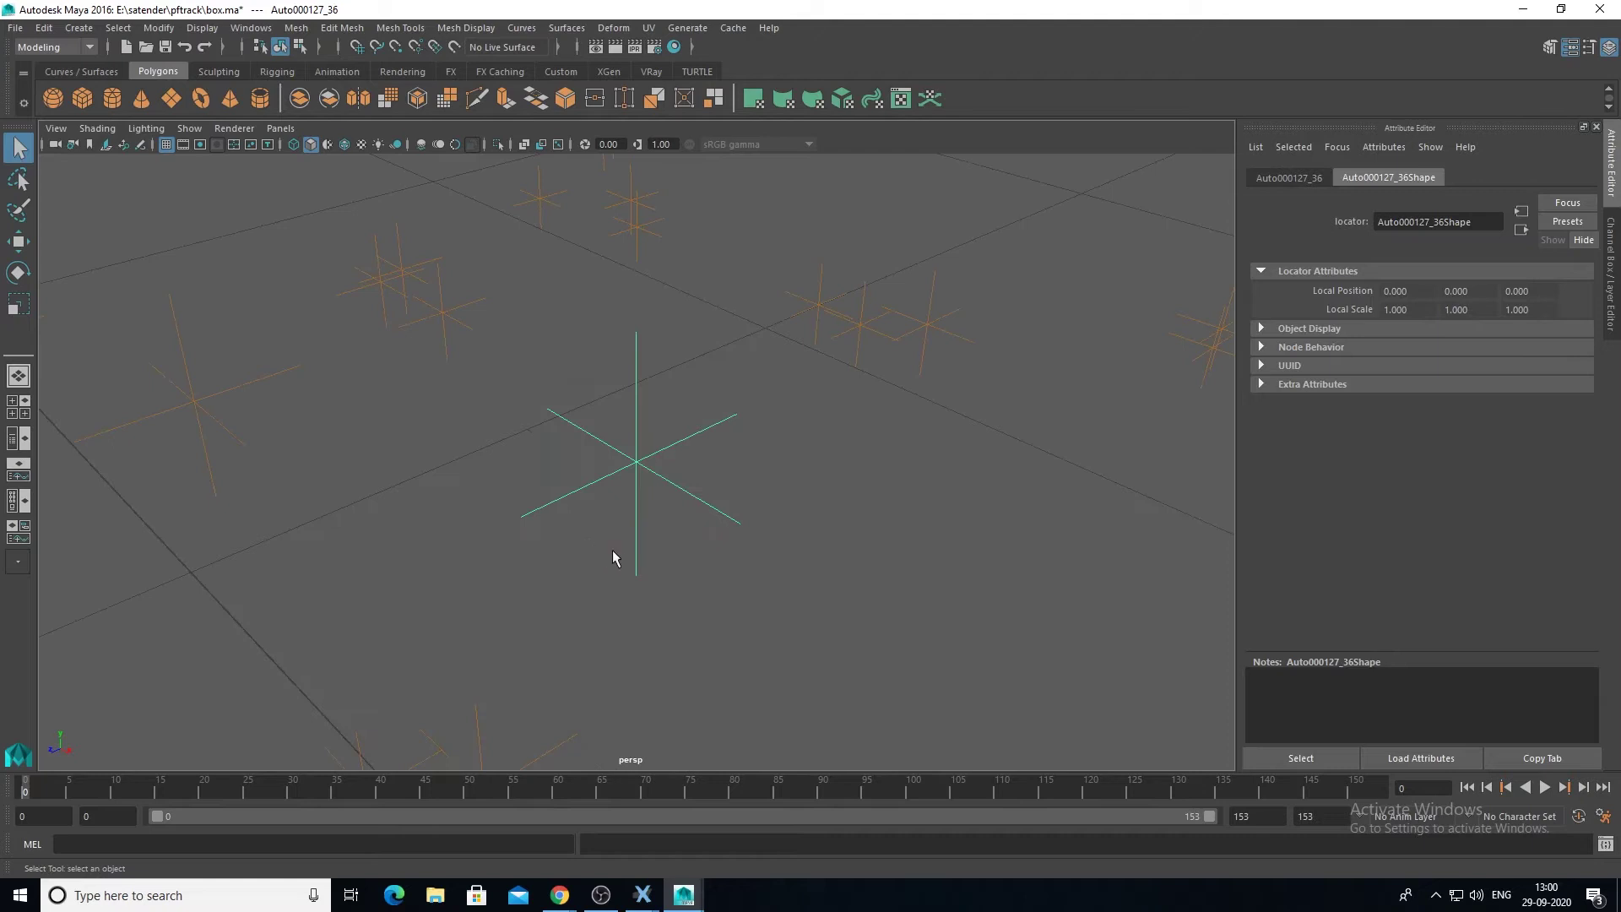
pyautogui.keyDown('alt'); pyautogui.moveTo(838, 554); pyautogui.dragTo(387, 515, button='right'); pyautogui.keyUp('alt')
pyautogui.keyDown('alt'); pyautogui.moveTo(760, 544); pyautogui.dragTo(405, 519, button='right'); pyautogui.keyUp('alt')
pyautogui.keyDown('alt'); pyautogui.moveTo(626, 554); pyautogui.dragTo(558, 530); pyautogui.keyUp('alt')
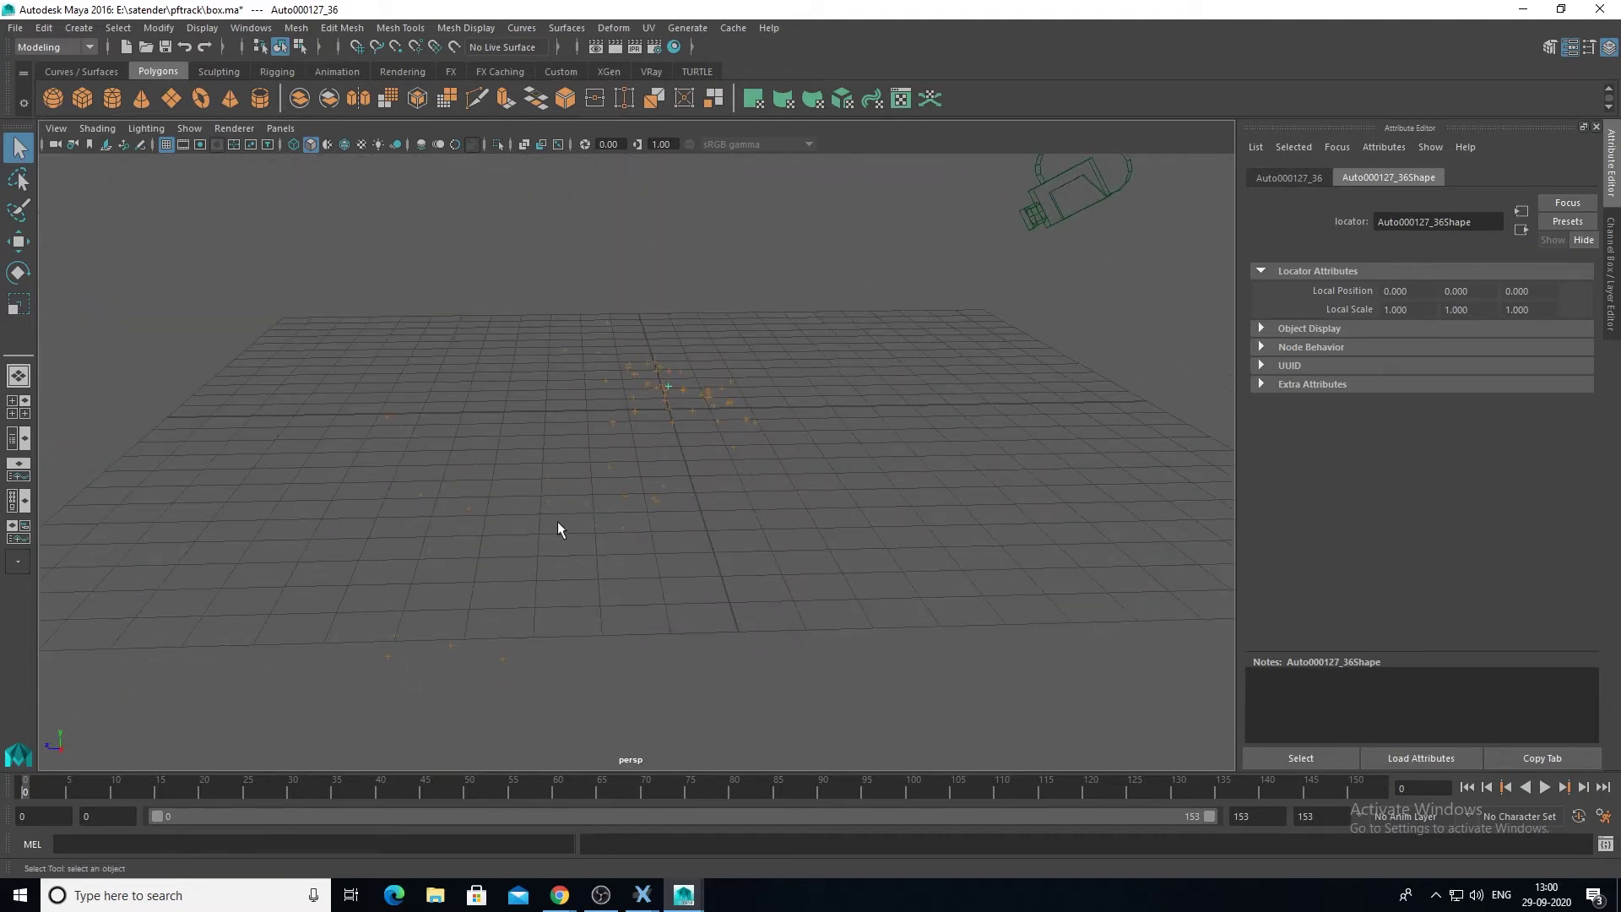
# Change the perspective view's background to the blue-to-black gradient.
pyautogui.hotkey('alt', 'b')
pyautogui.hotkey('alt', 'b')
pyautogui.moveTo(608, 550)
pyautogui.keyDown('alt'); pyautogui.mouseDown()
pyautogui.moveTo(746, 535)
pyautogui.moveTo(702, 572)
pyautogui.moveTo(771, 532)
pyautogui.moveTo(691, 531)
pyautogui.moveTo(617, 574)
pyautogui.mouseUp(); pyautogui.keyUp('alt')
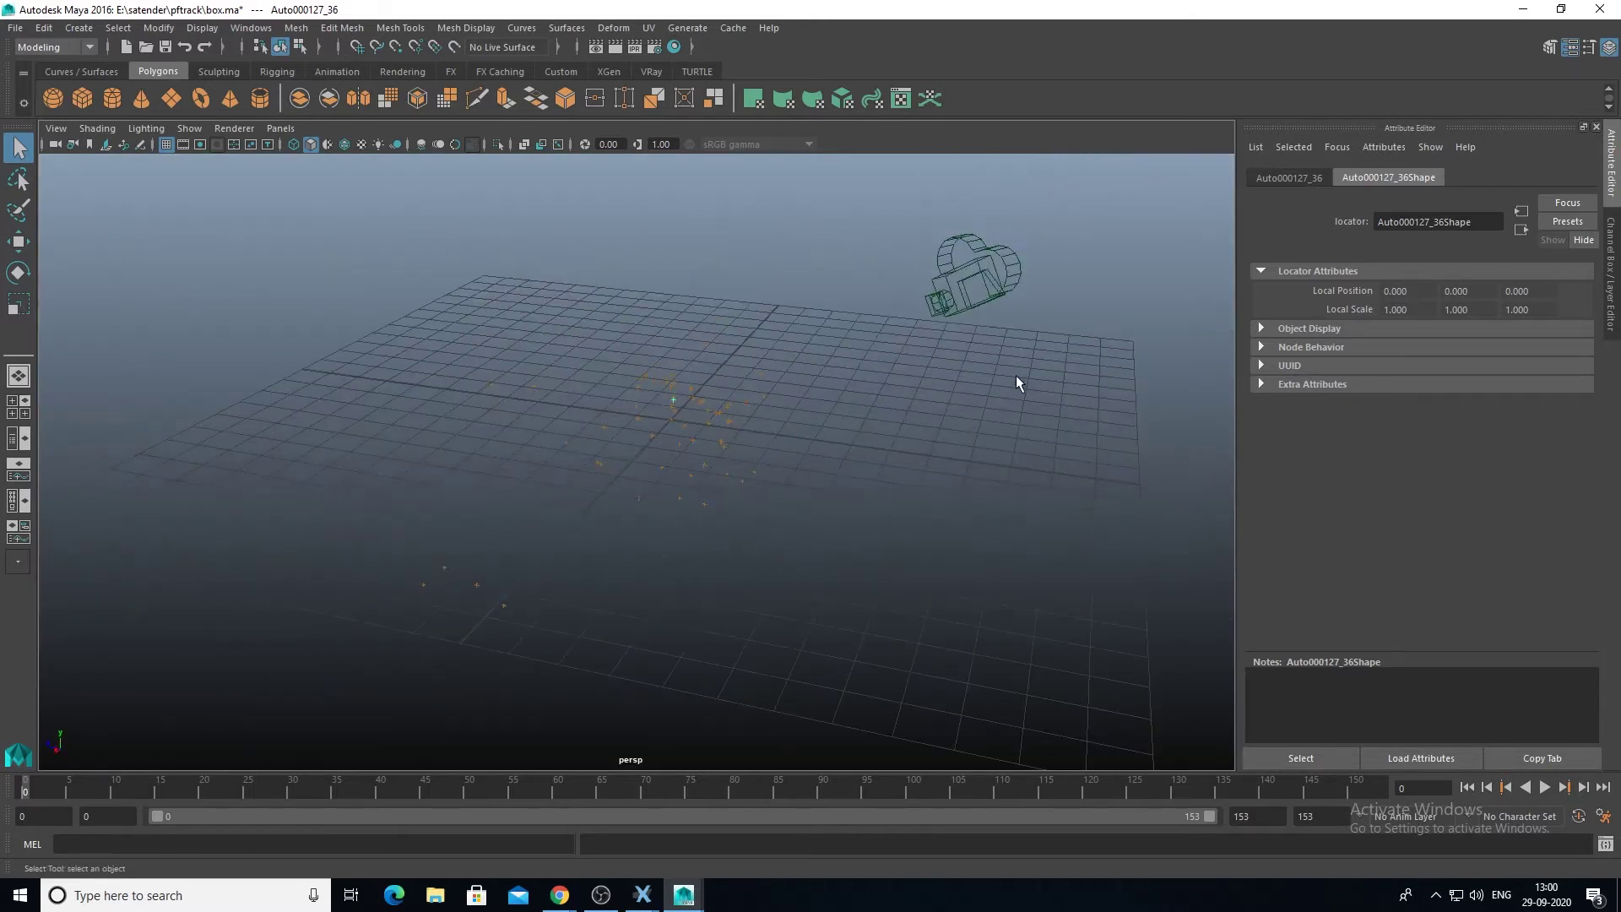
# Select the imported camera and the outlying trackers below the grid, comparing them with the box clip in PFTrack before returning to Maya.
pyautogui.click(978, 269)
pyautogui.keyDown('alt'); pyautogui.moveTo(843, 470); pyautogui.dragTo(811, 408); pyautogui.keyUp('alt')
pyautogui.keyDown('alt'); pyautogui.moveTo(1007, 434); pyautogui.dragTo(625, 482); pyautogui.keyUp('alt')
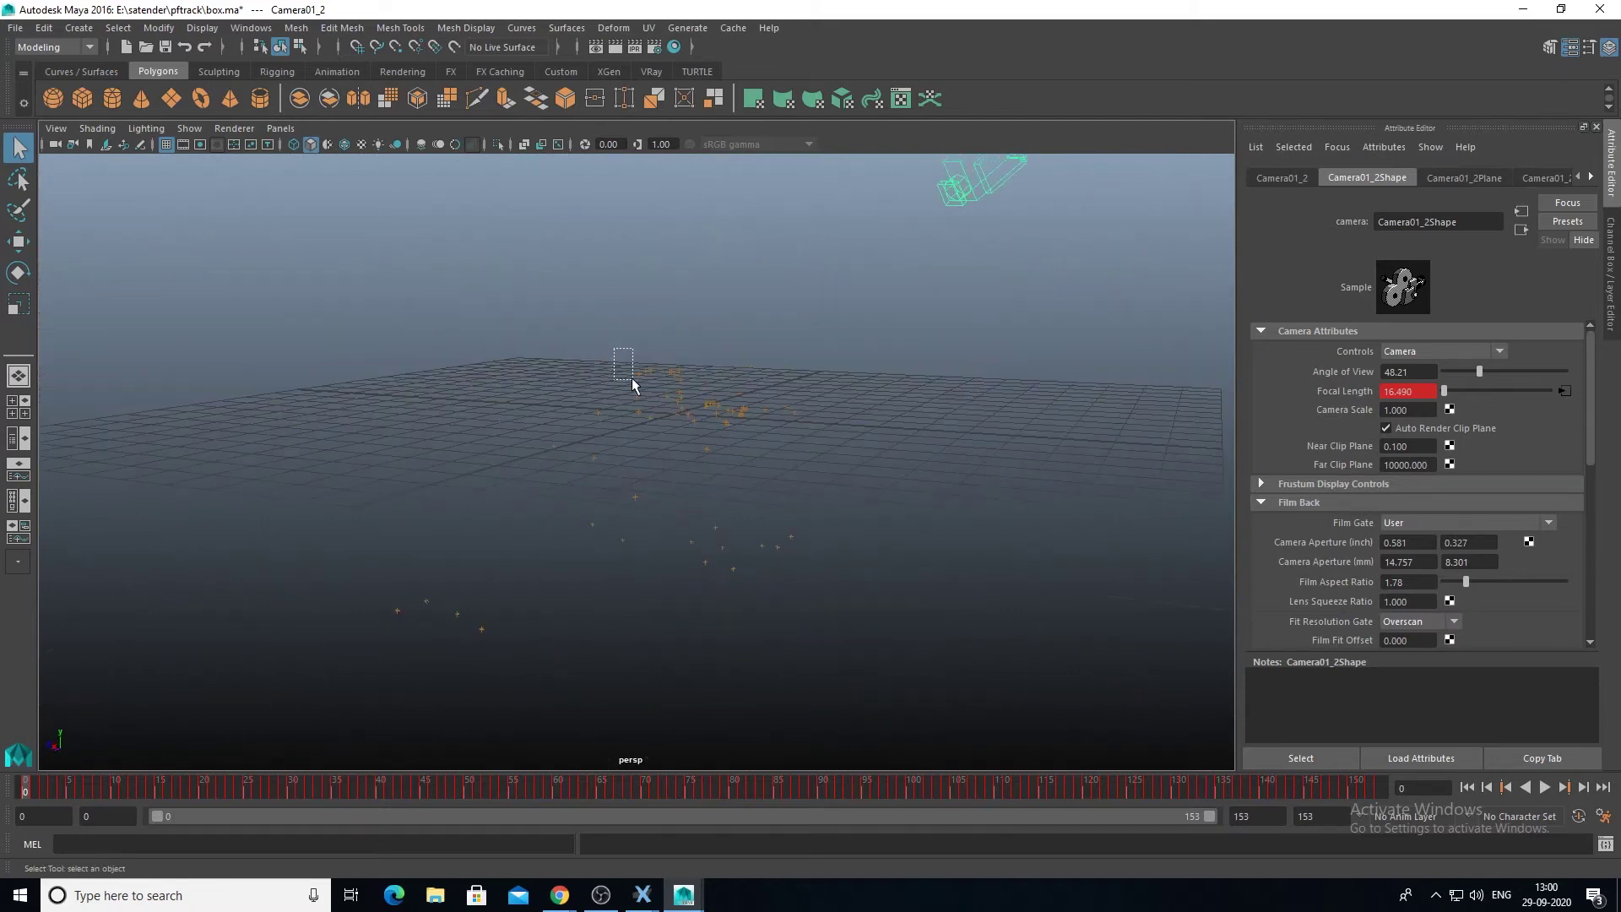
pyautogui.moveTo(676, 415); pyautogui.dragTo(959, 612)
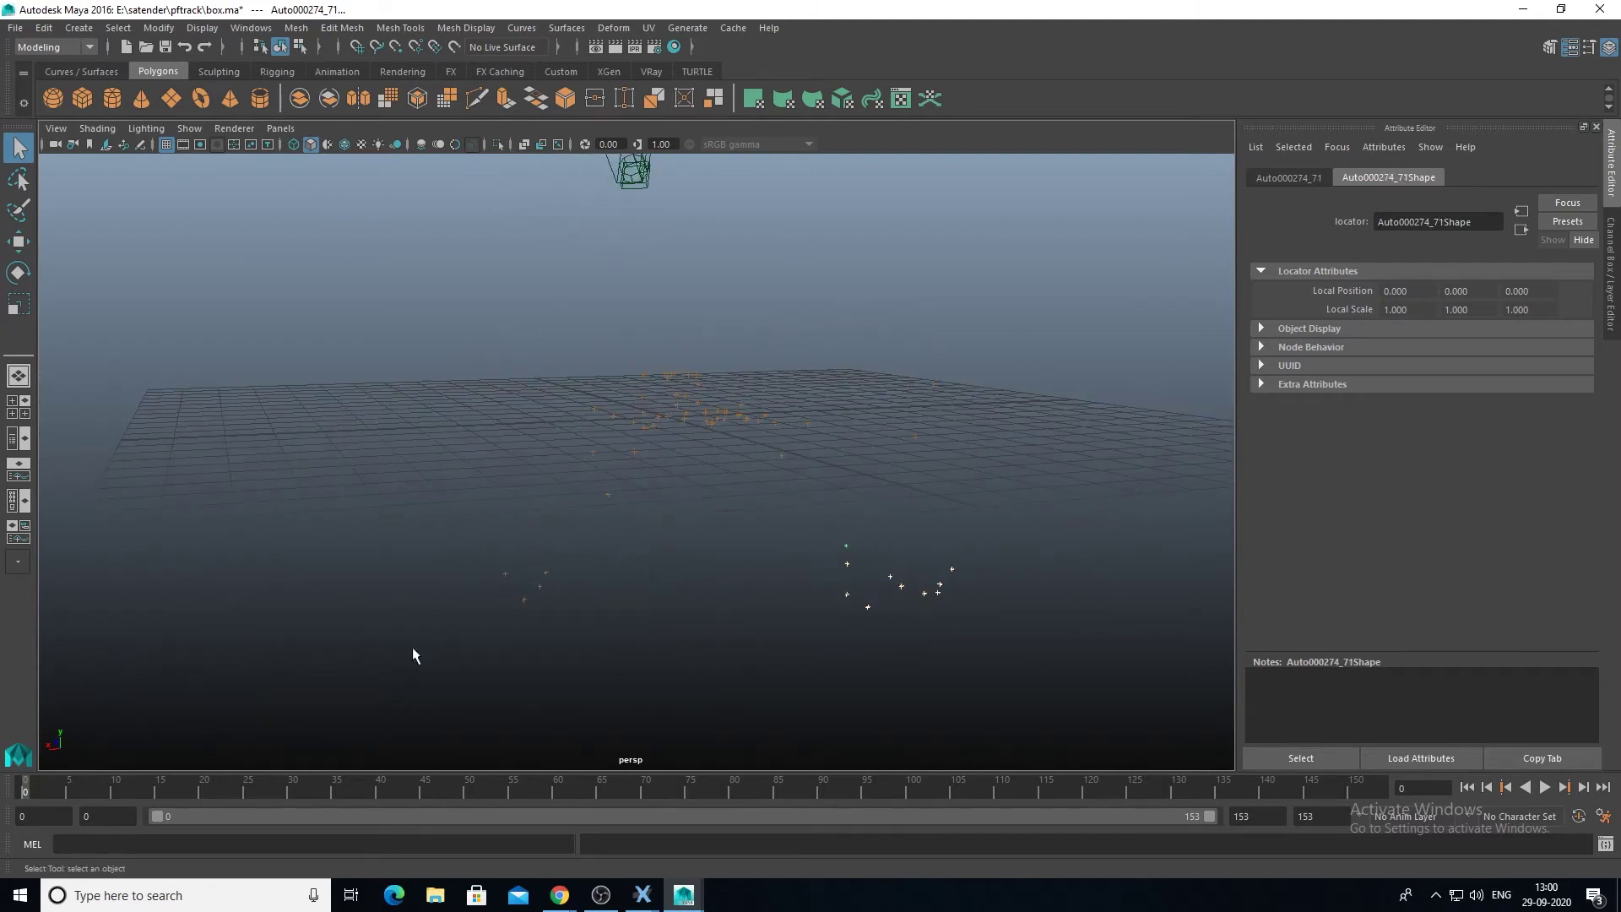
pyautogui.moveTo(643, 895)
pyautogui.click(713, 819)
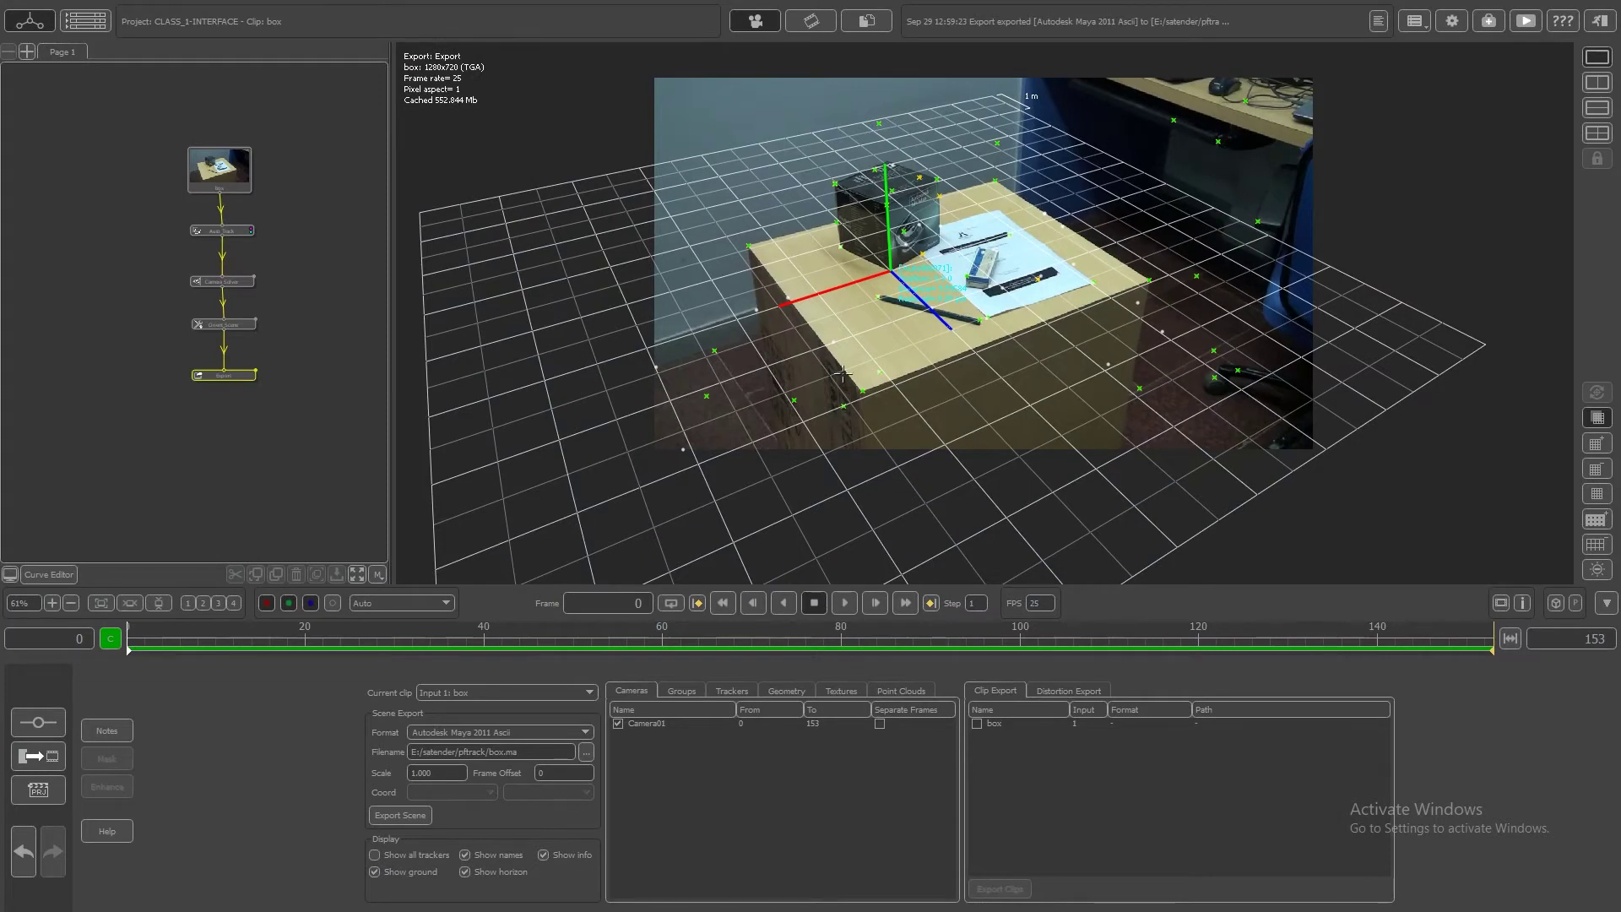
pyautogui.hotkey('alt', 'Tab')
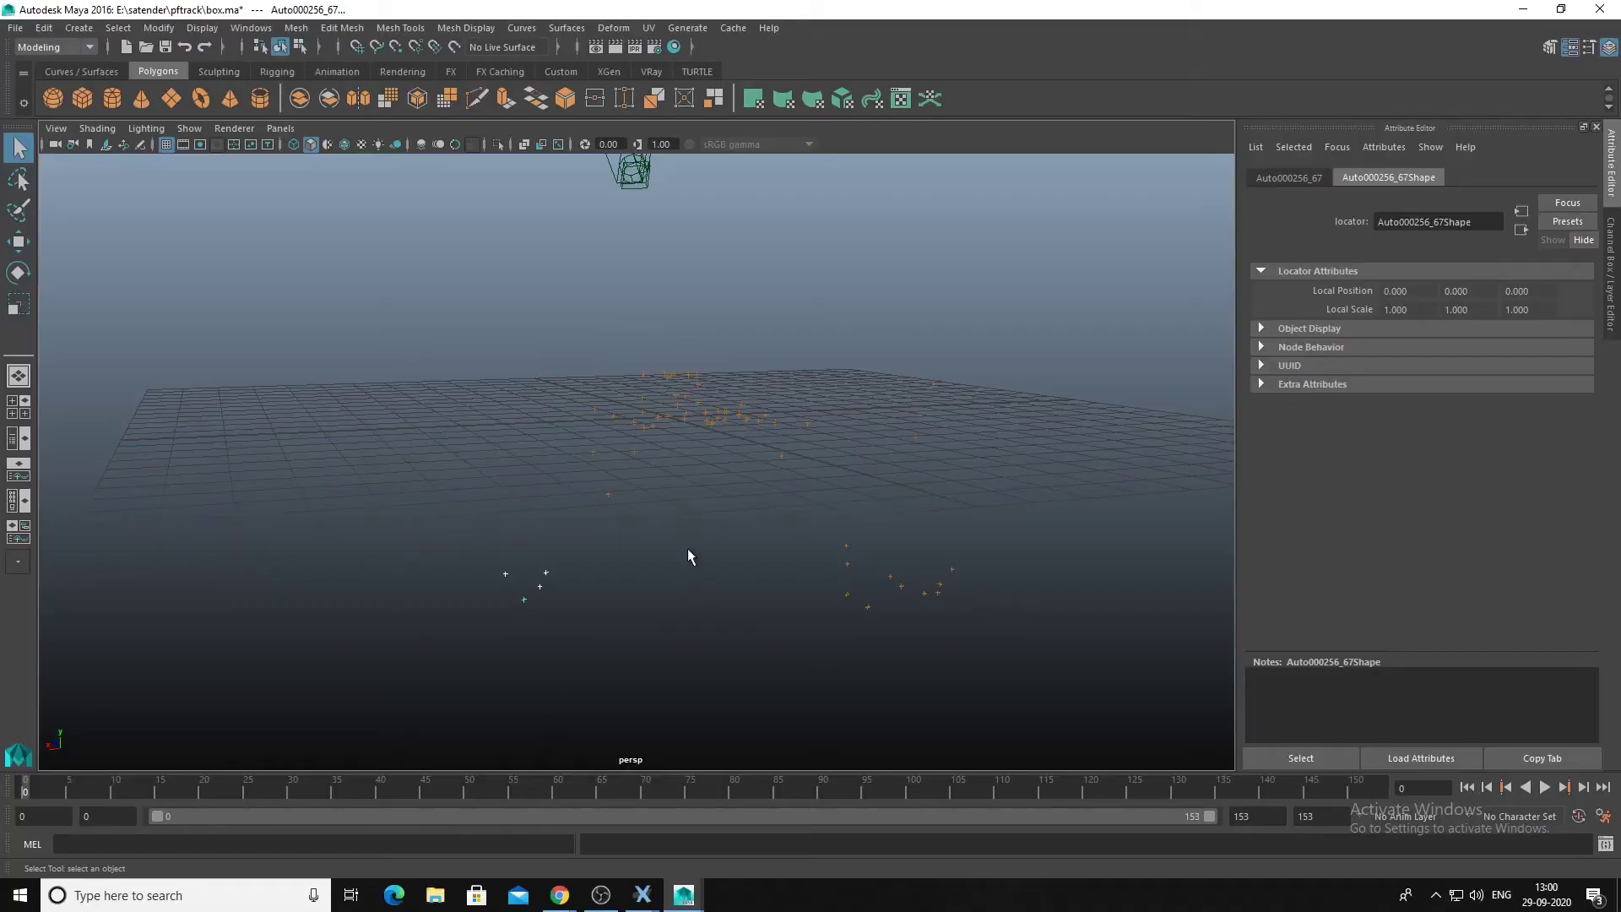
# Look through Camera01_2 and check the pencil-end tracker against the footage by scrubbing the first frames back to frame 0.
pyautogui.keyDown('alt'); pyautogui.moveTo(689, 551); pyautogui.dragTo(776, 562); pyautogui.keyUp('alt')
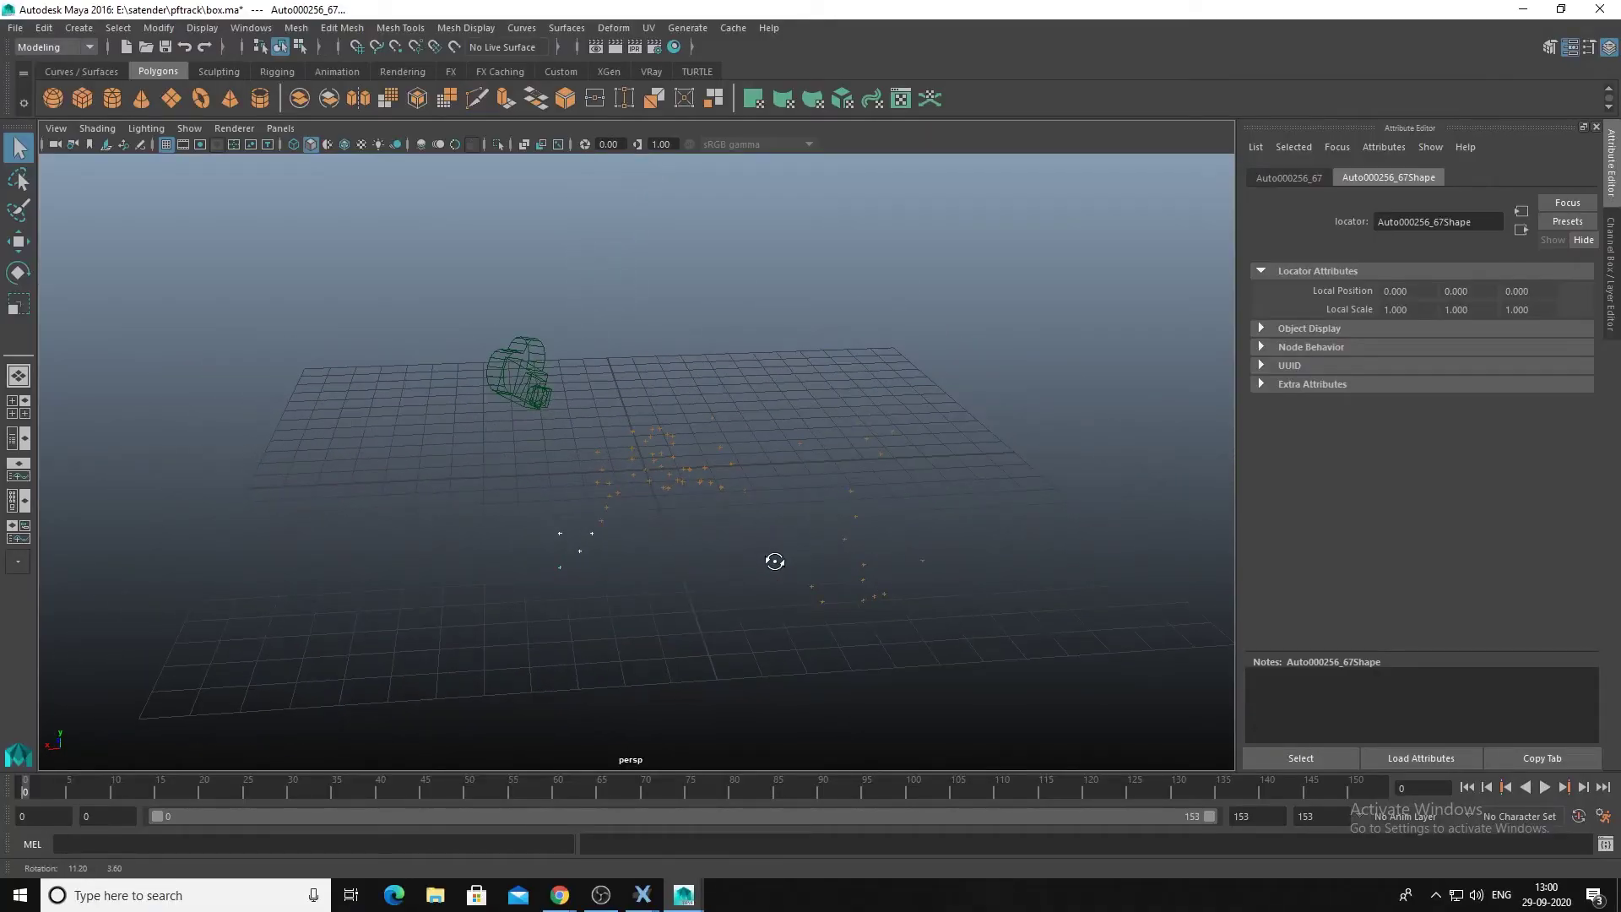
pyautogui.click(281, 128)
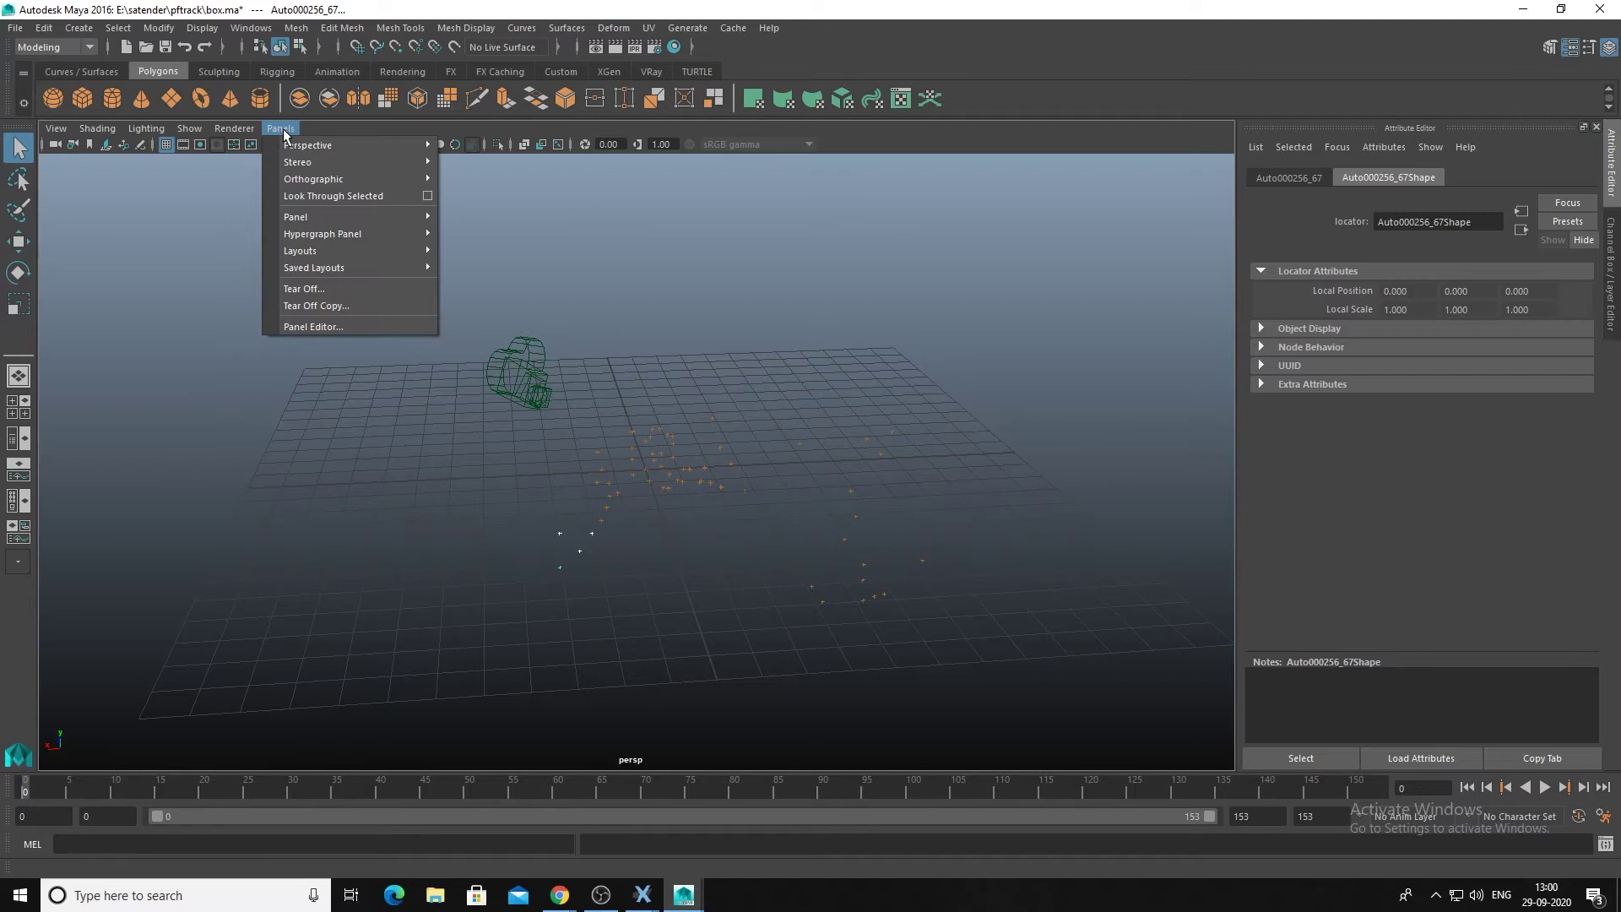
pyautogui.moveTo(358, 142)
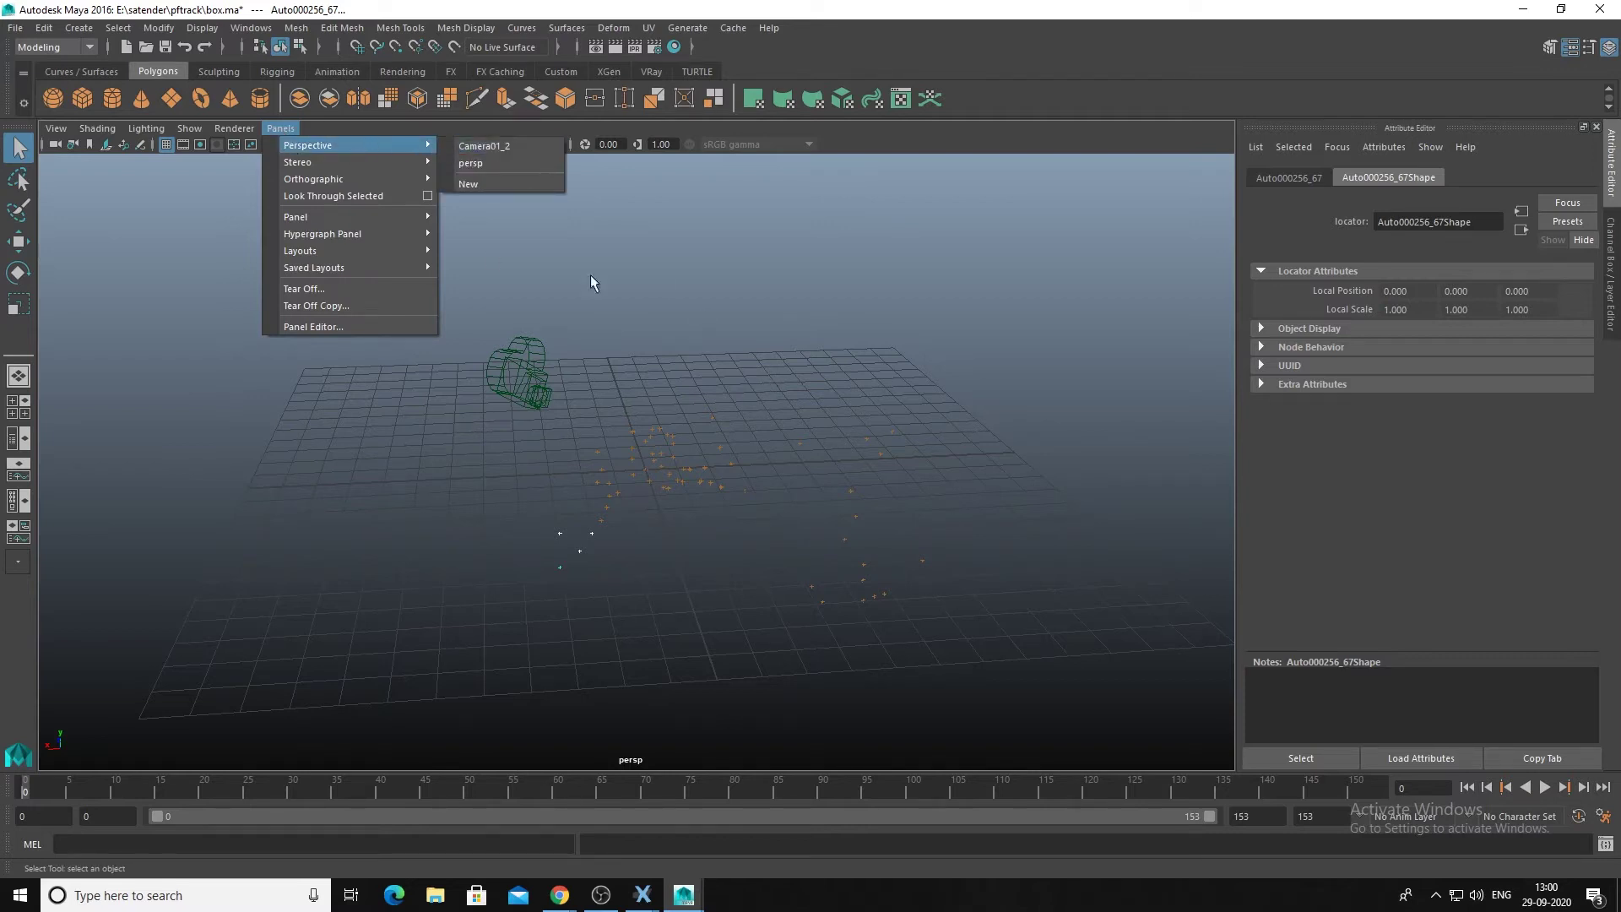
pyautogui.click(487, 145)
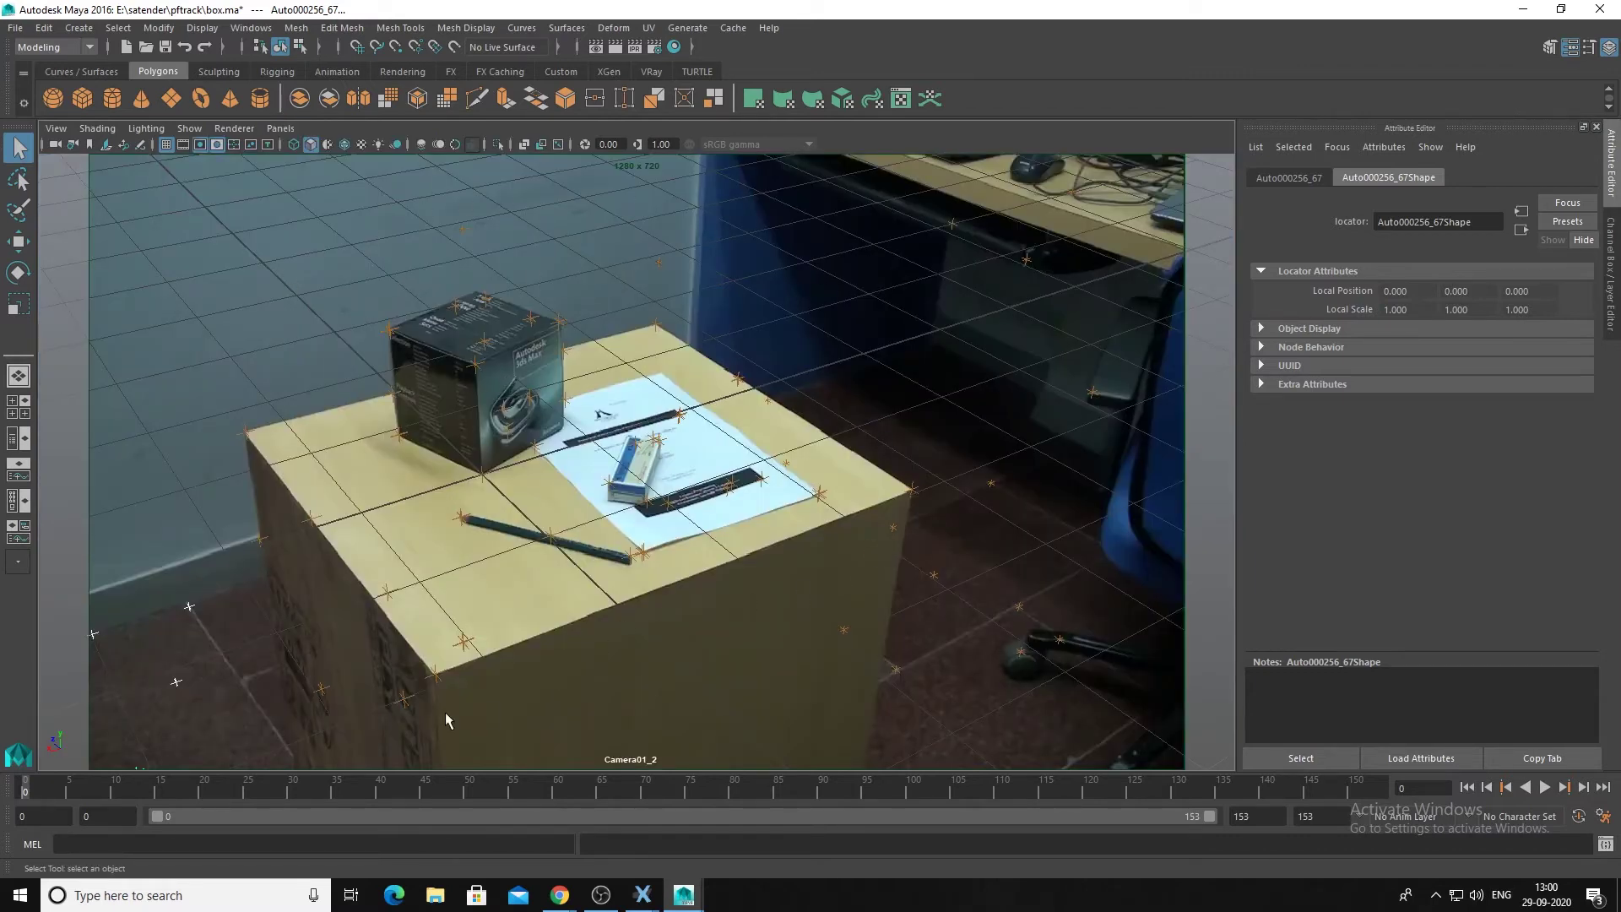
pyautogui.click(461, 517)
pyautogui.moveTo(63, 794); pyautogui.dragTo(26, 792)
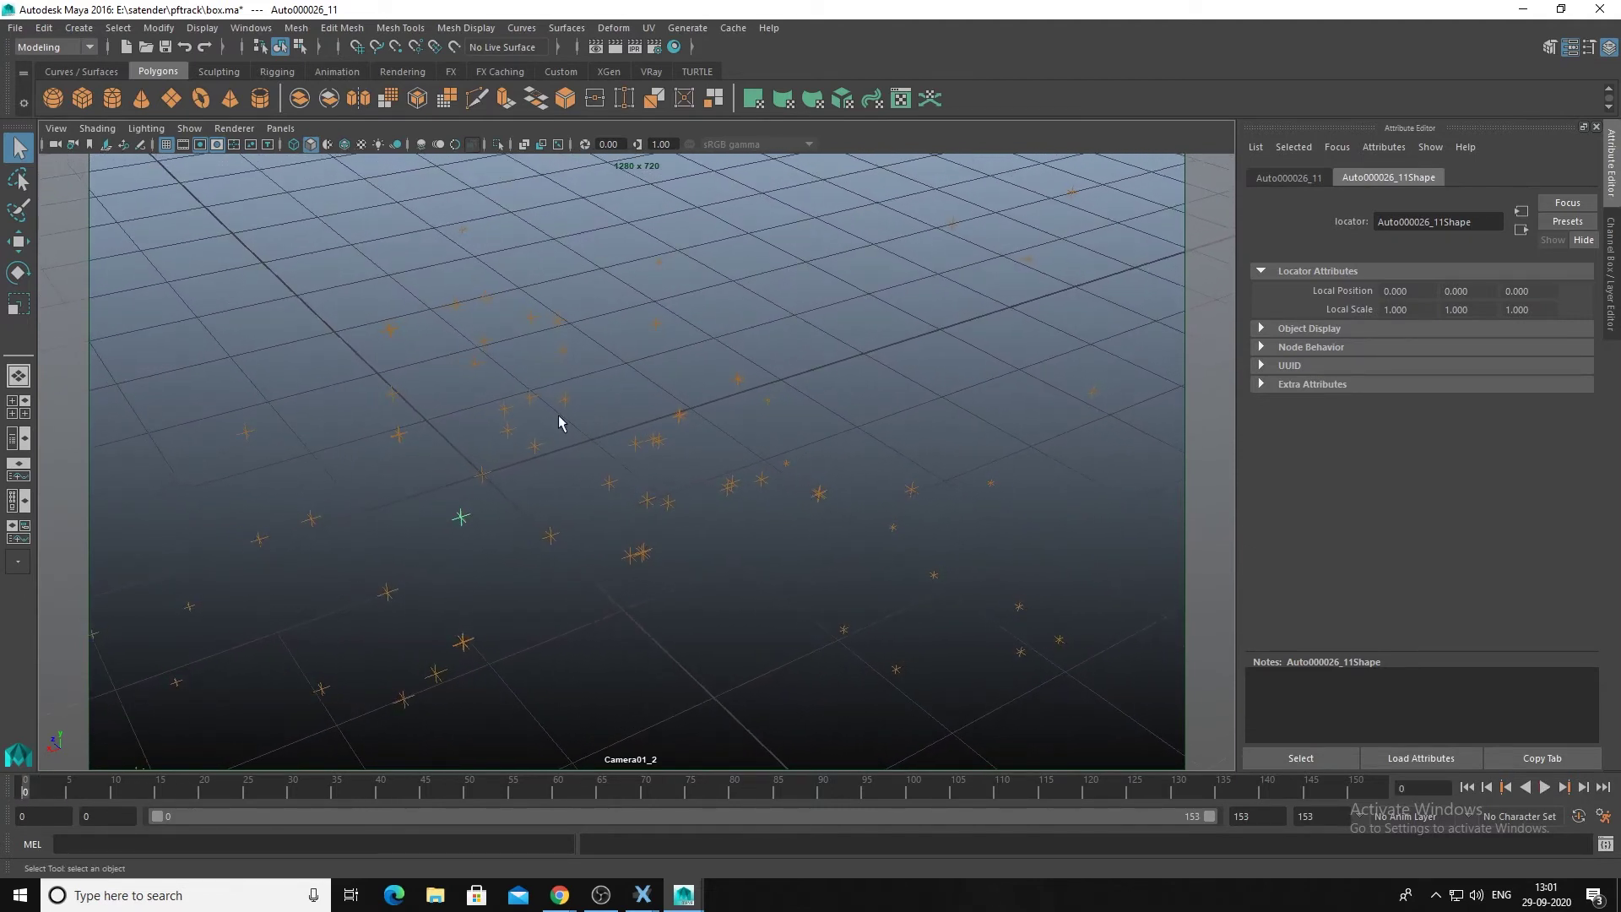
# Select the view's camera and open its image plane attributes from the camera's Environment settings.
pyautogui.click(57, 129)
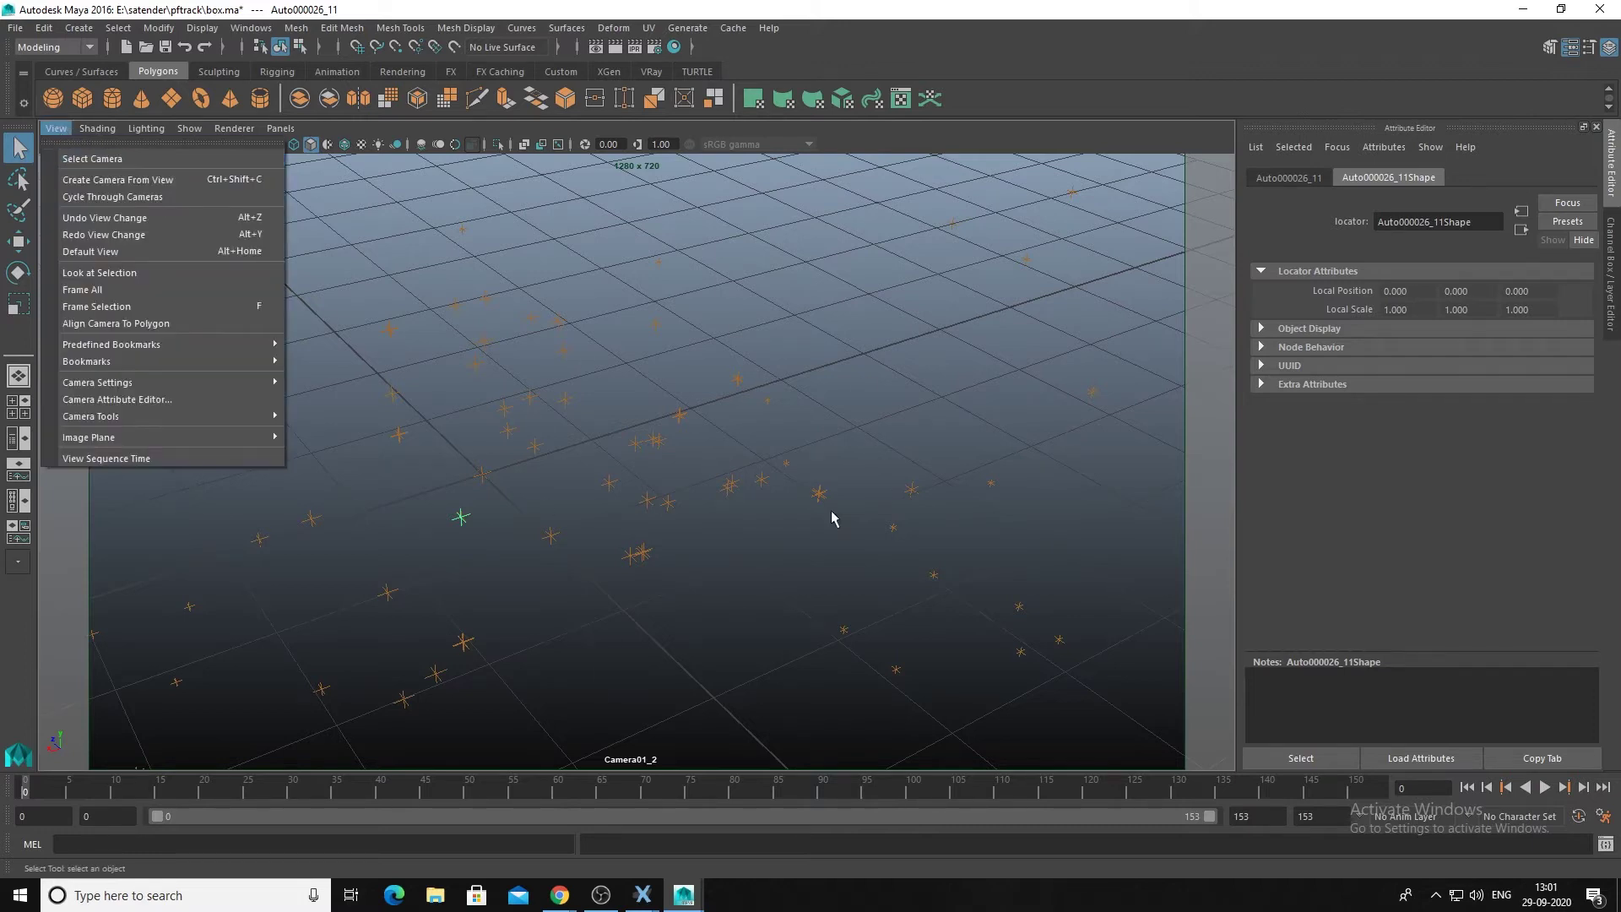
pyautogui.click(74, 157)
pyautogui.scroll(-3, 1499, 507)
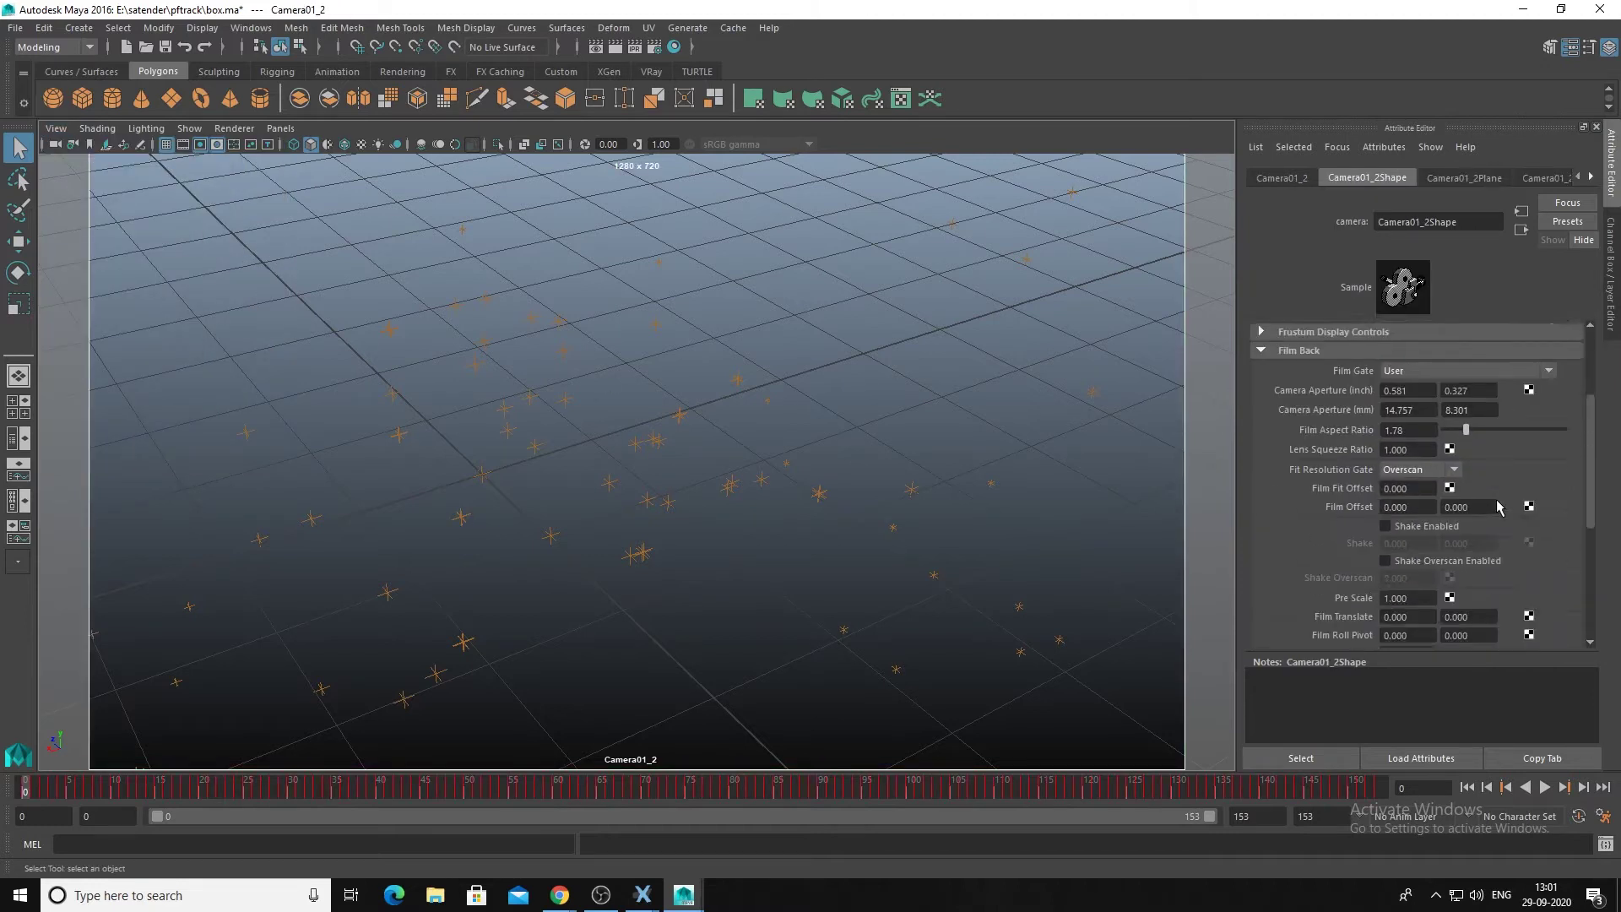
pyautogui.scroll(-1, 1499, 507)
pyautogui.scroll(-4, 1426, 488)
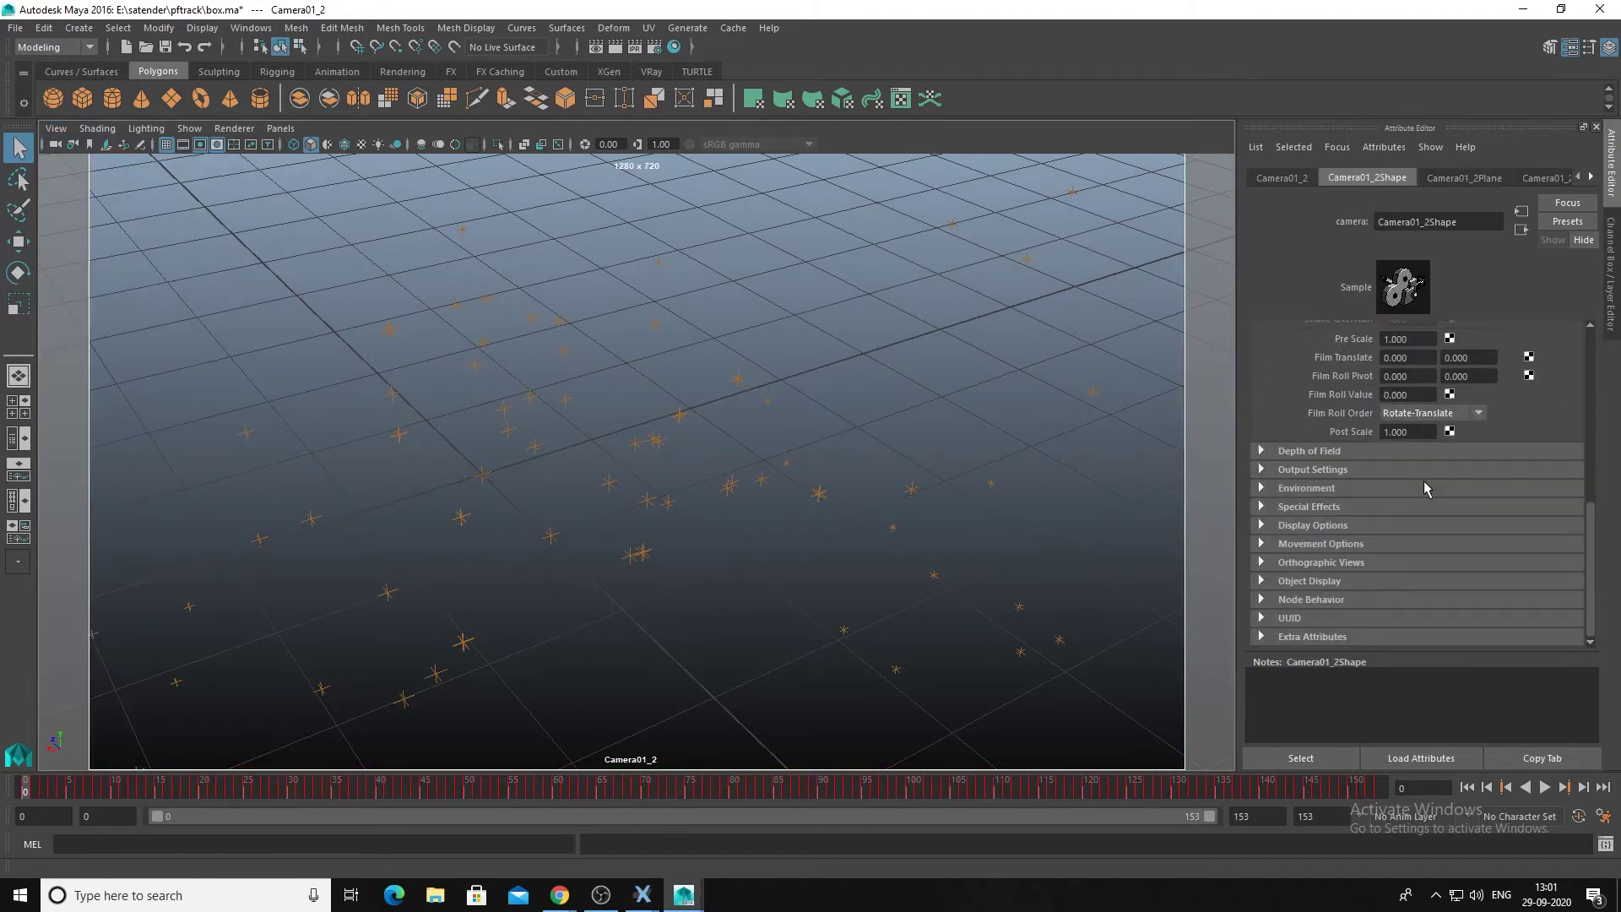
pyautogui.click(1367, 487)
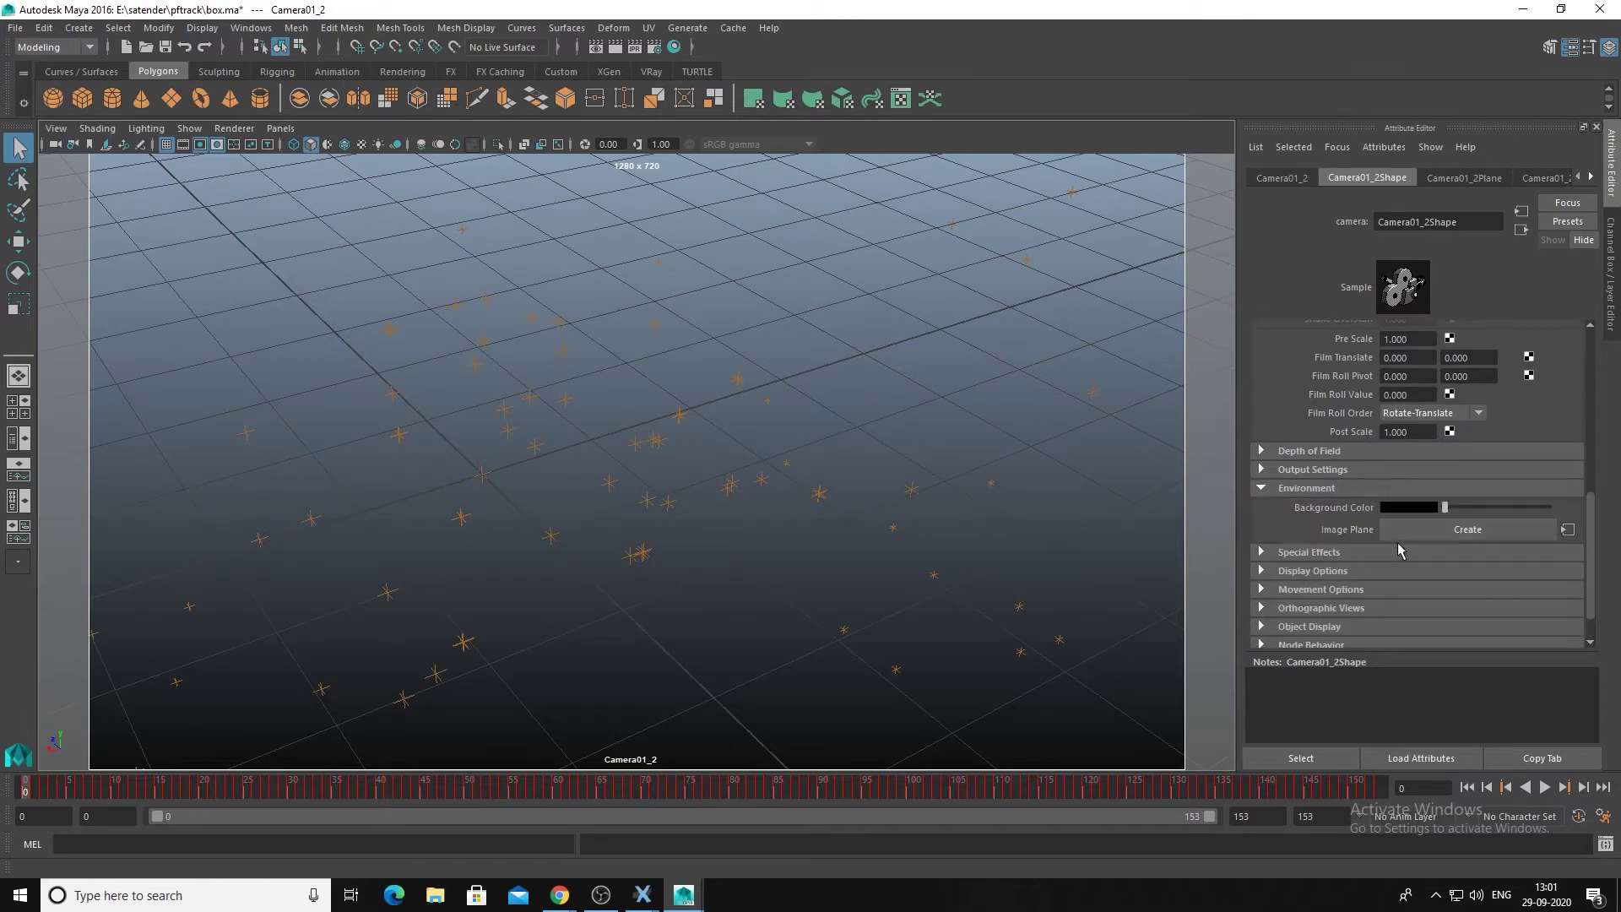
pyautogui.click(1568, 530)
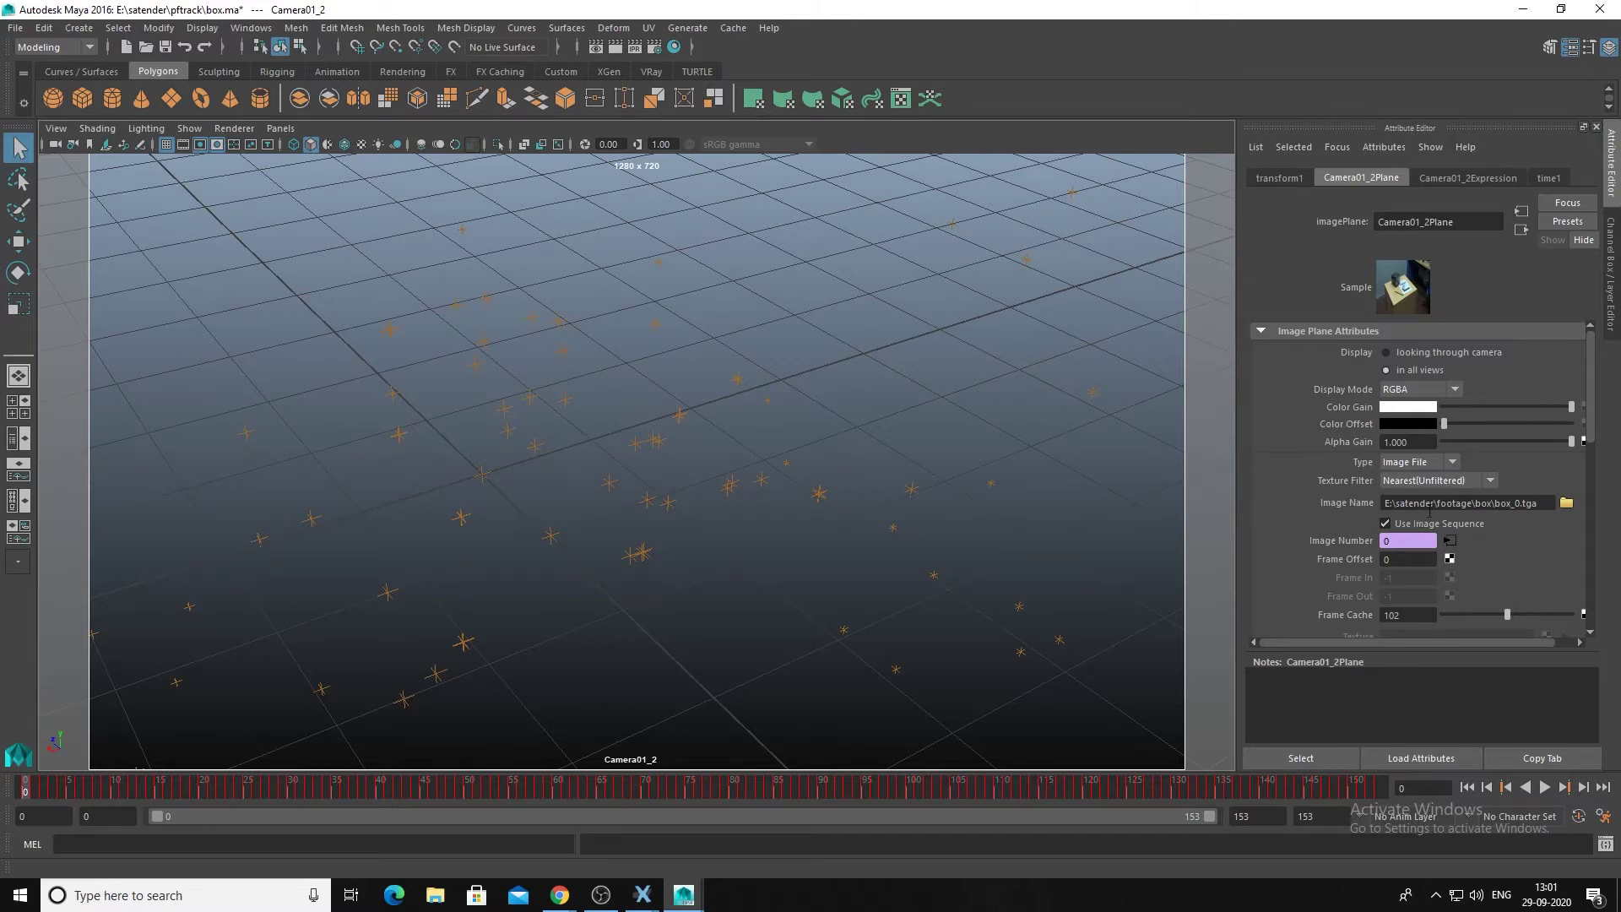
# Enable Ghosting for the image plane in its Object Display settings.
pyautogui.scroll(-3, 1388, 518)
pyautogui.scroll(-6, 1389, 518)
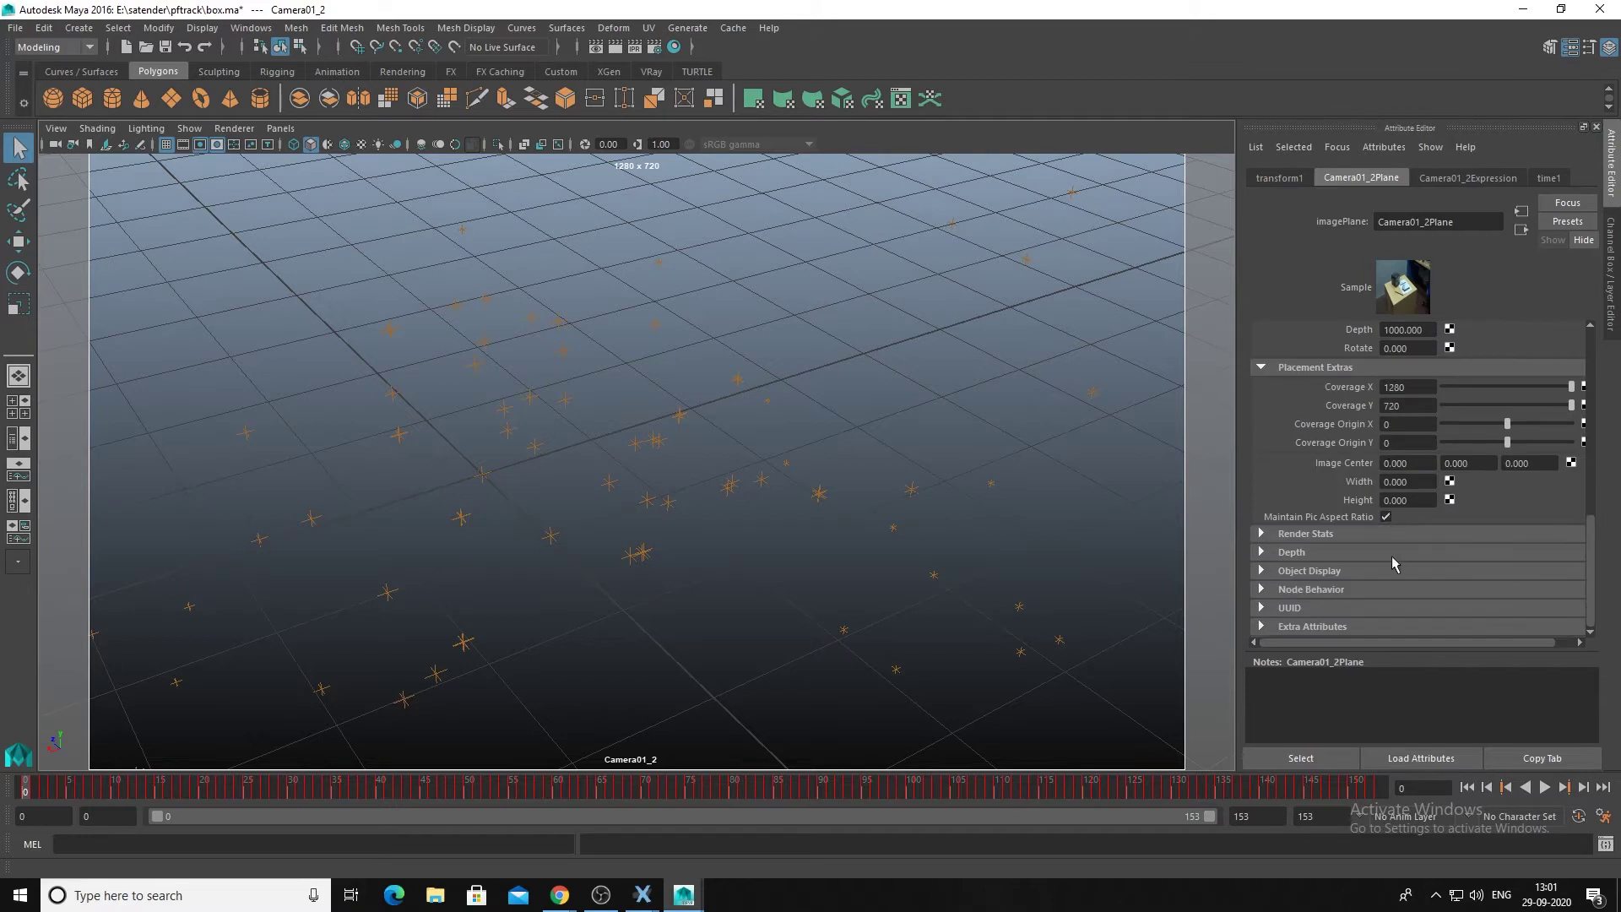
pyautogui.click(1263, 572)
pyautogui.scroll(-2, 1343, 593)
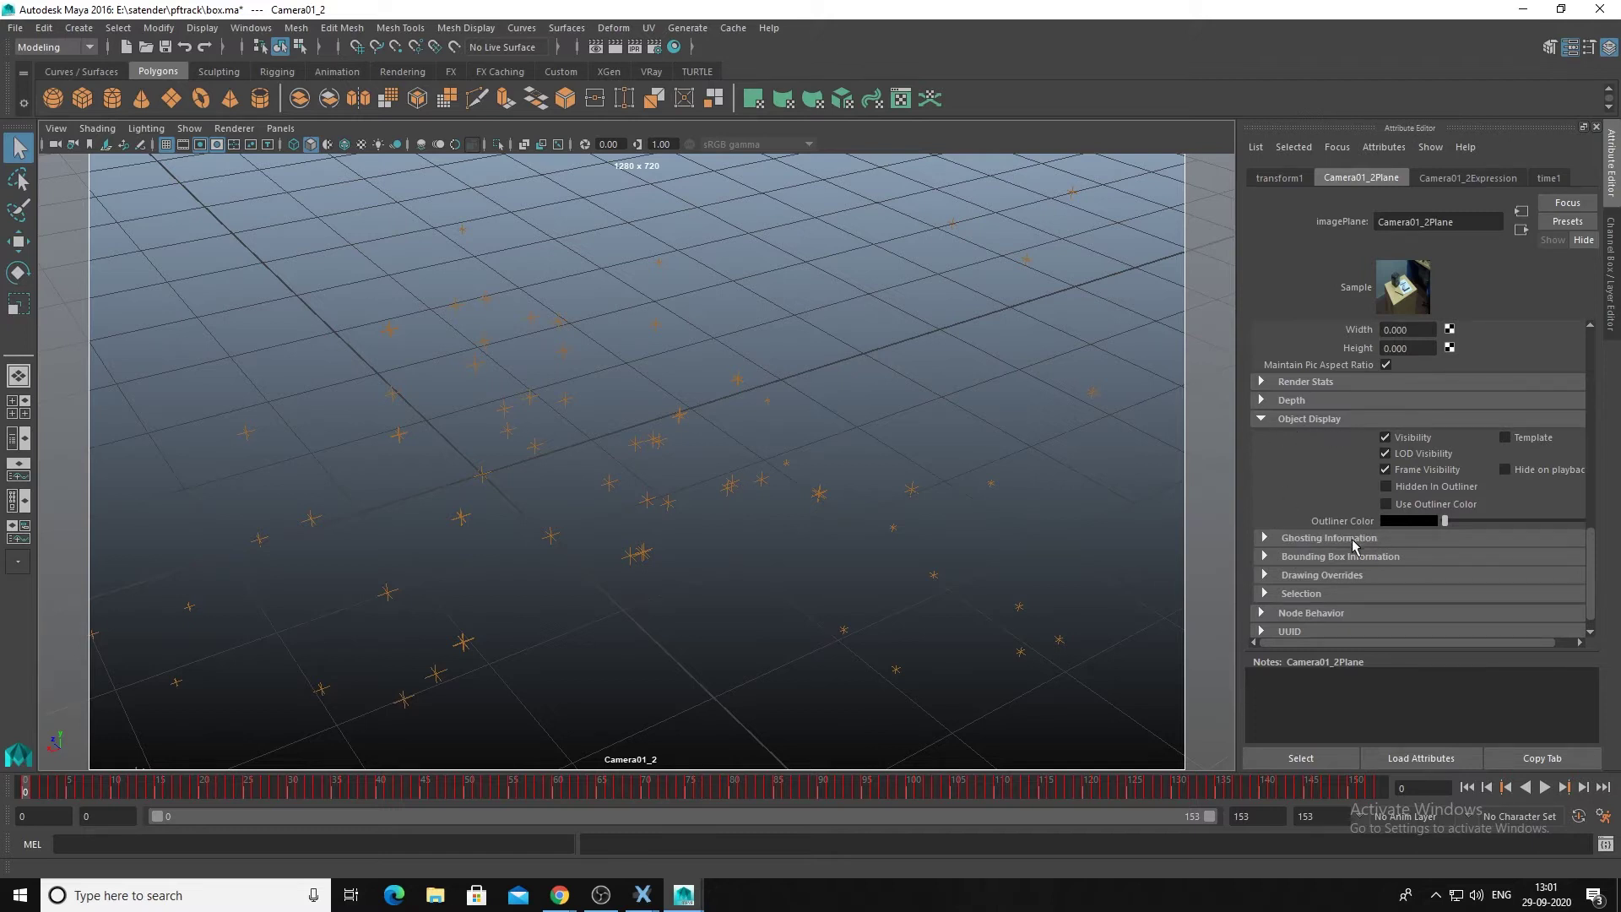
pyautogui.click(1265, 538)
pyautogui.click(1389, 556)
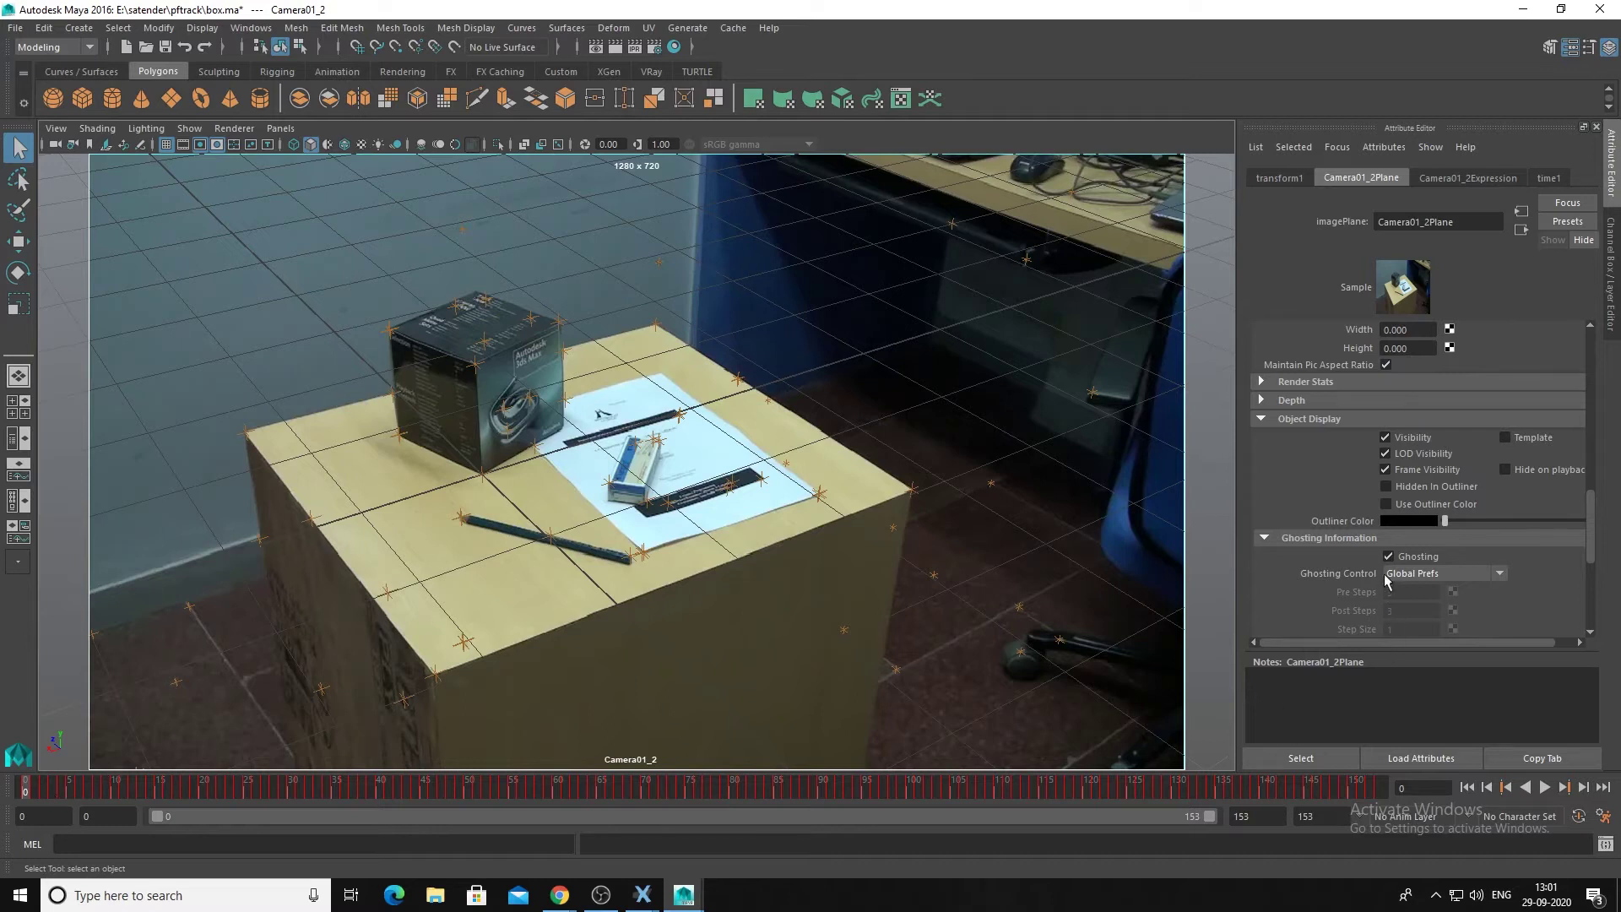
# Play the shot with the image plane's ghosting off, re-enable Ghosting and play it again, returning to frame 0.
pyautogui.hotkey('alt', 'v')
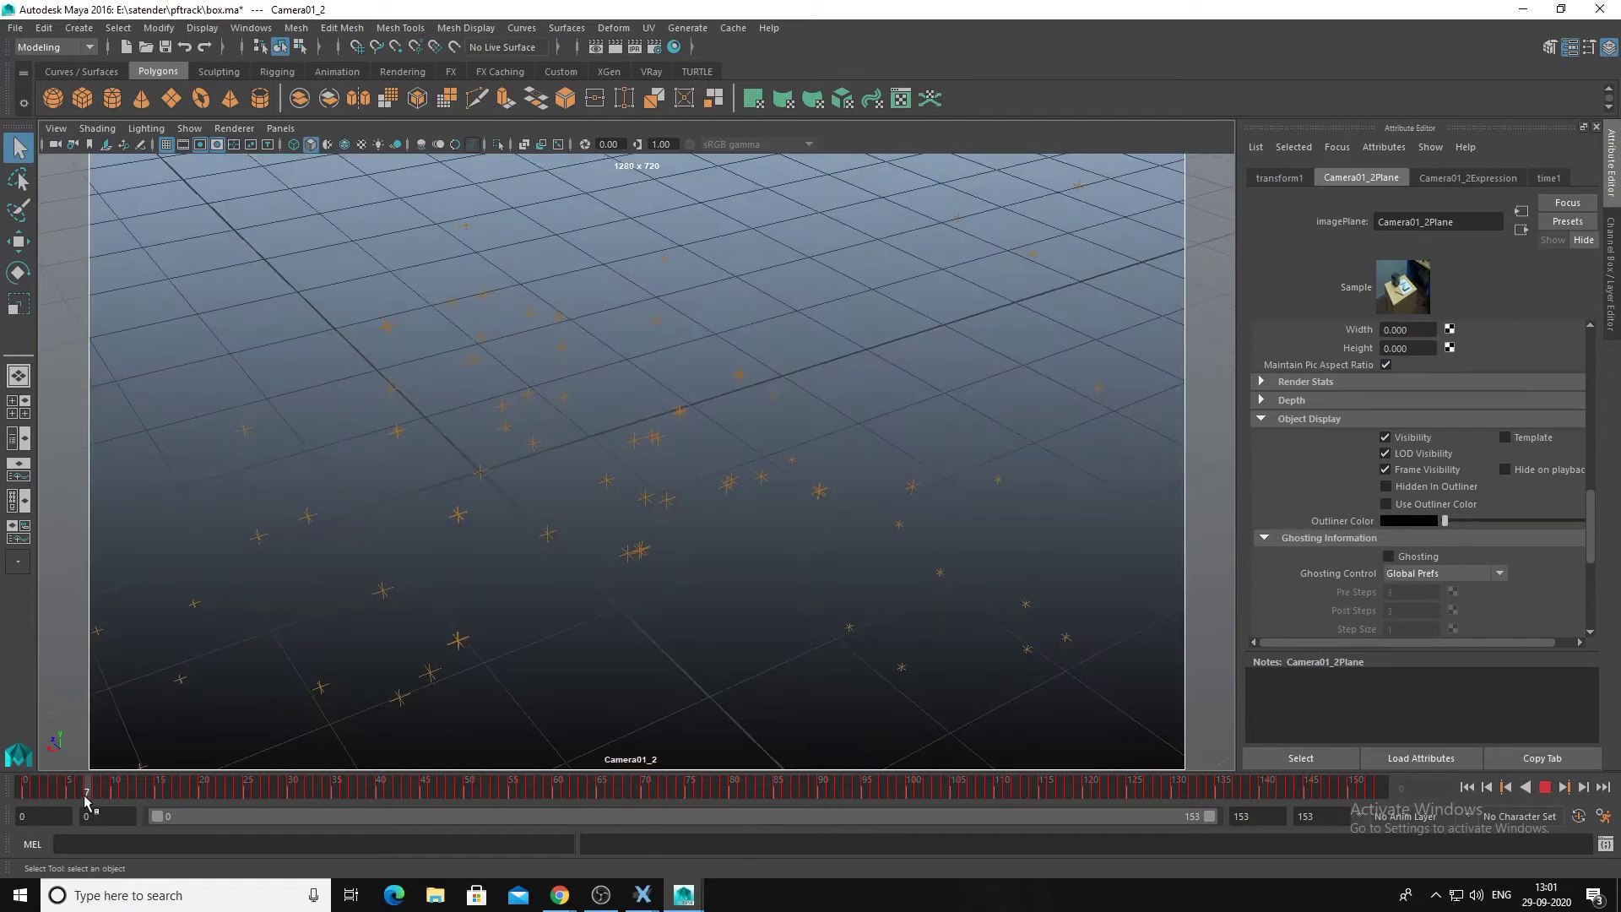
pyautogui.hotkey('alt', 'v')
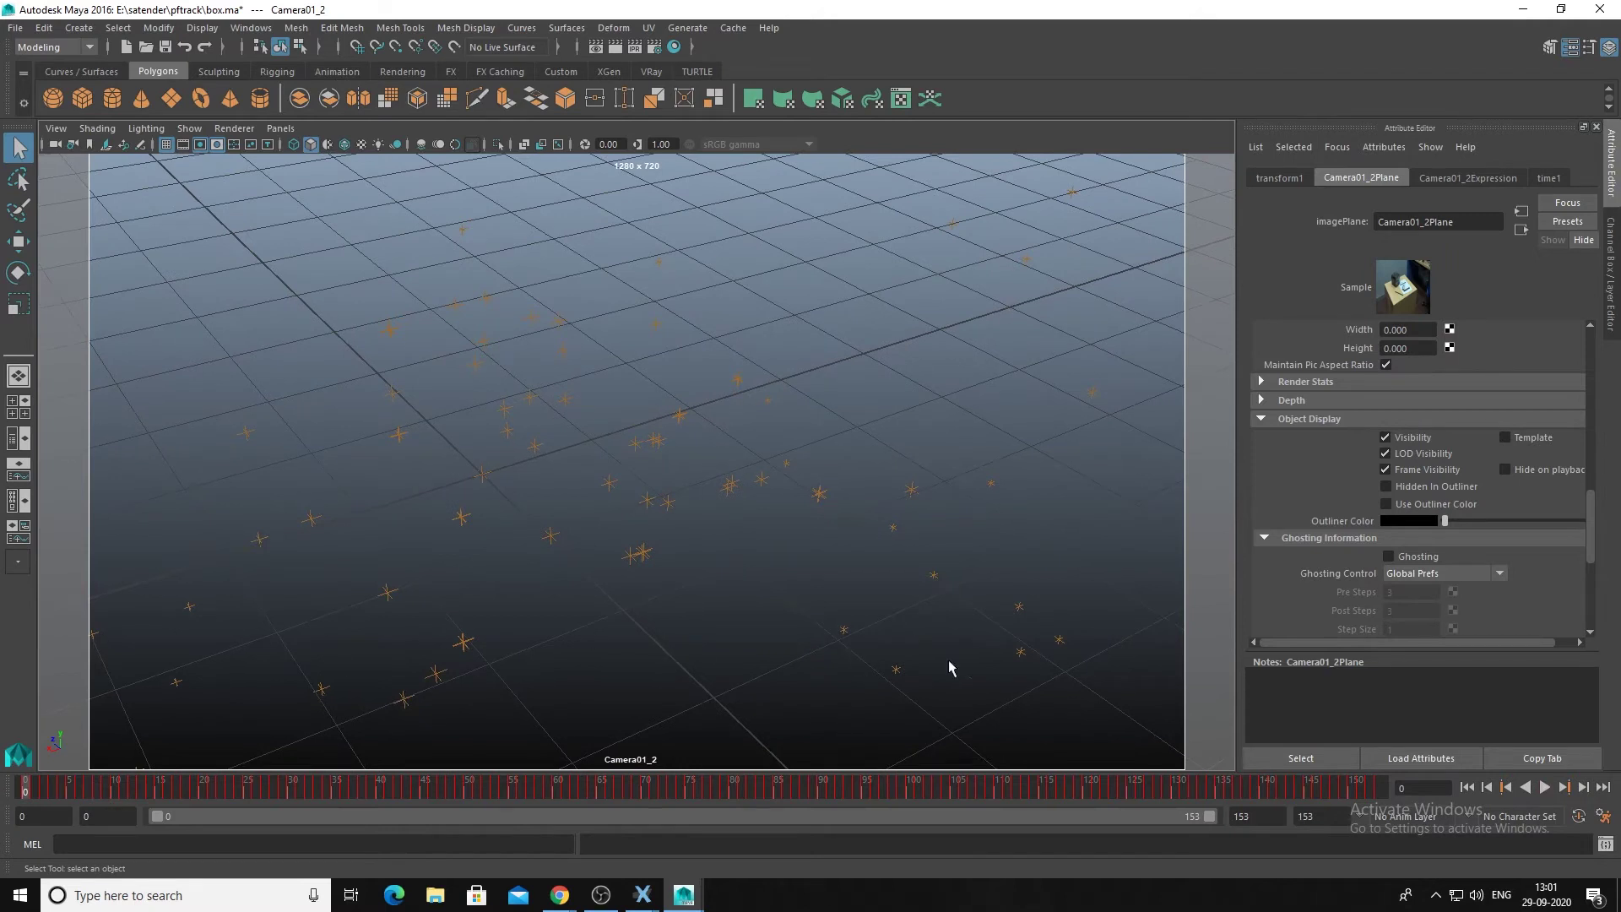
pyautogui.click(1388, 557)
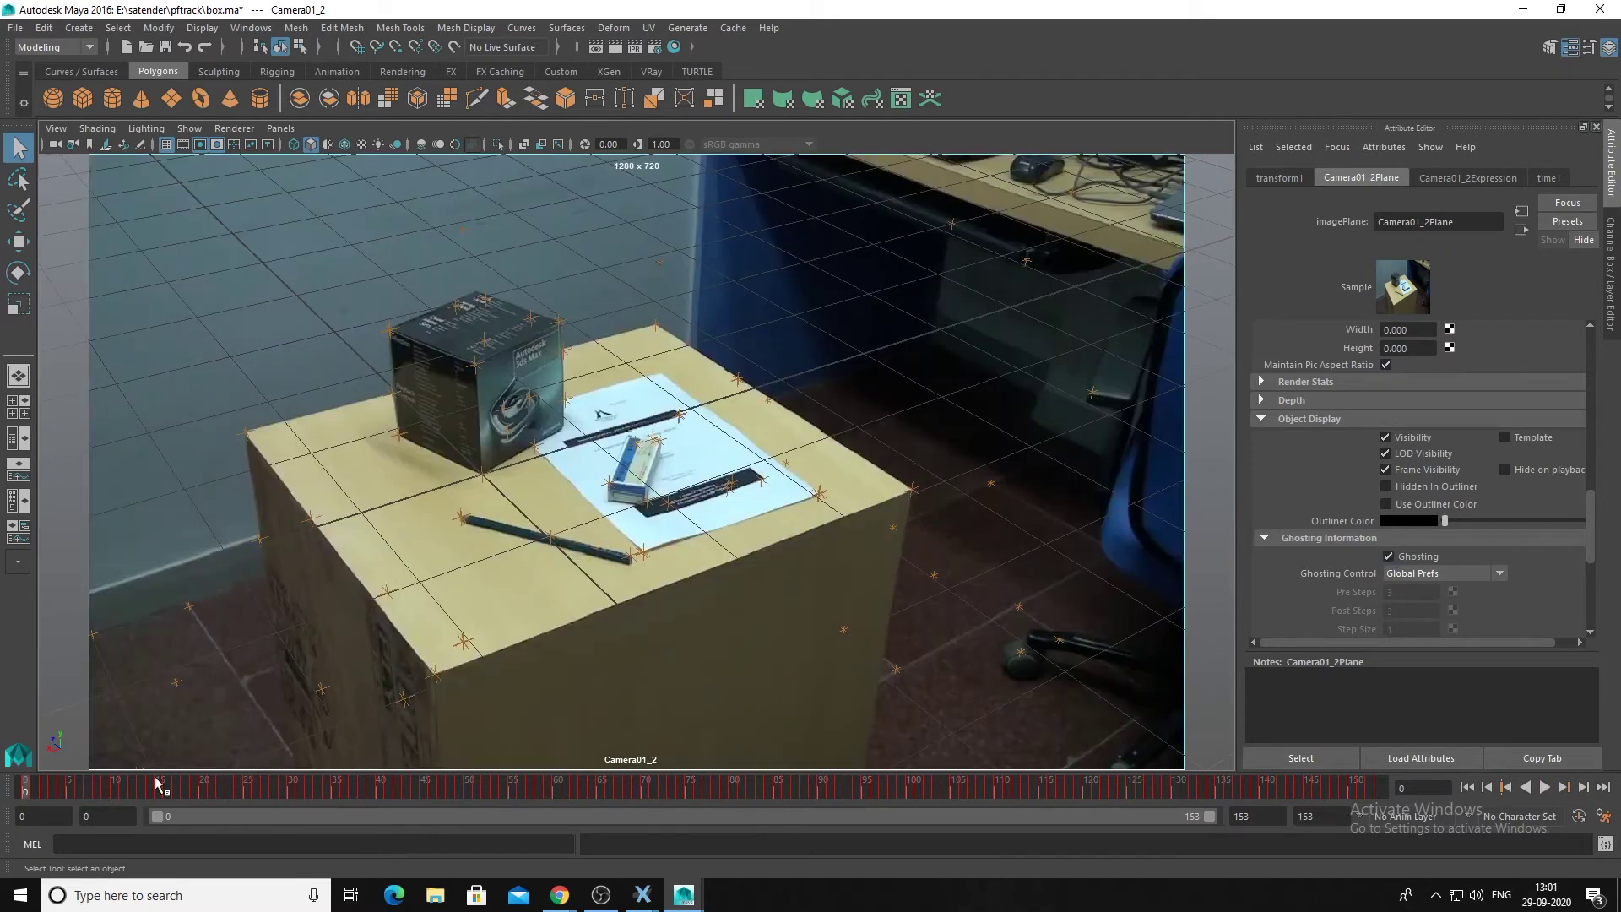
pyautogui.hotkey('alt', 'v')
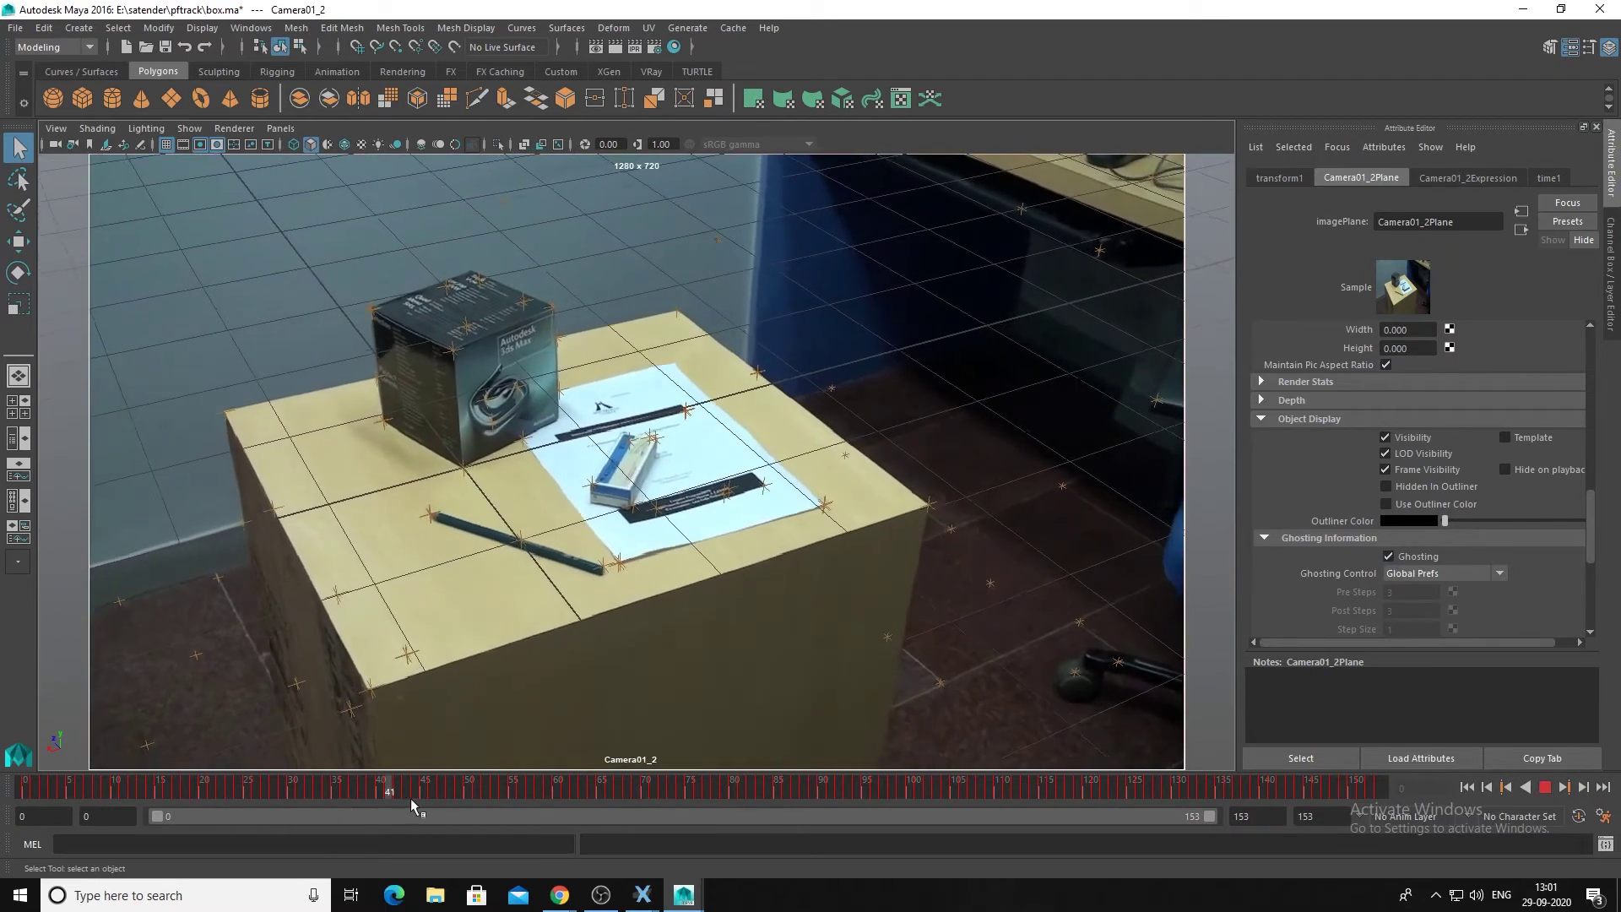
pyautogui.moveTo(1107, 798); pyautogui.dragTo(26, 785)
pyautogui.hotkey('alt', 'v')
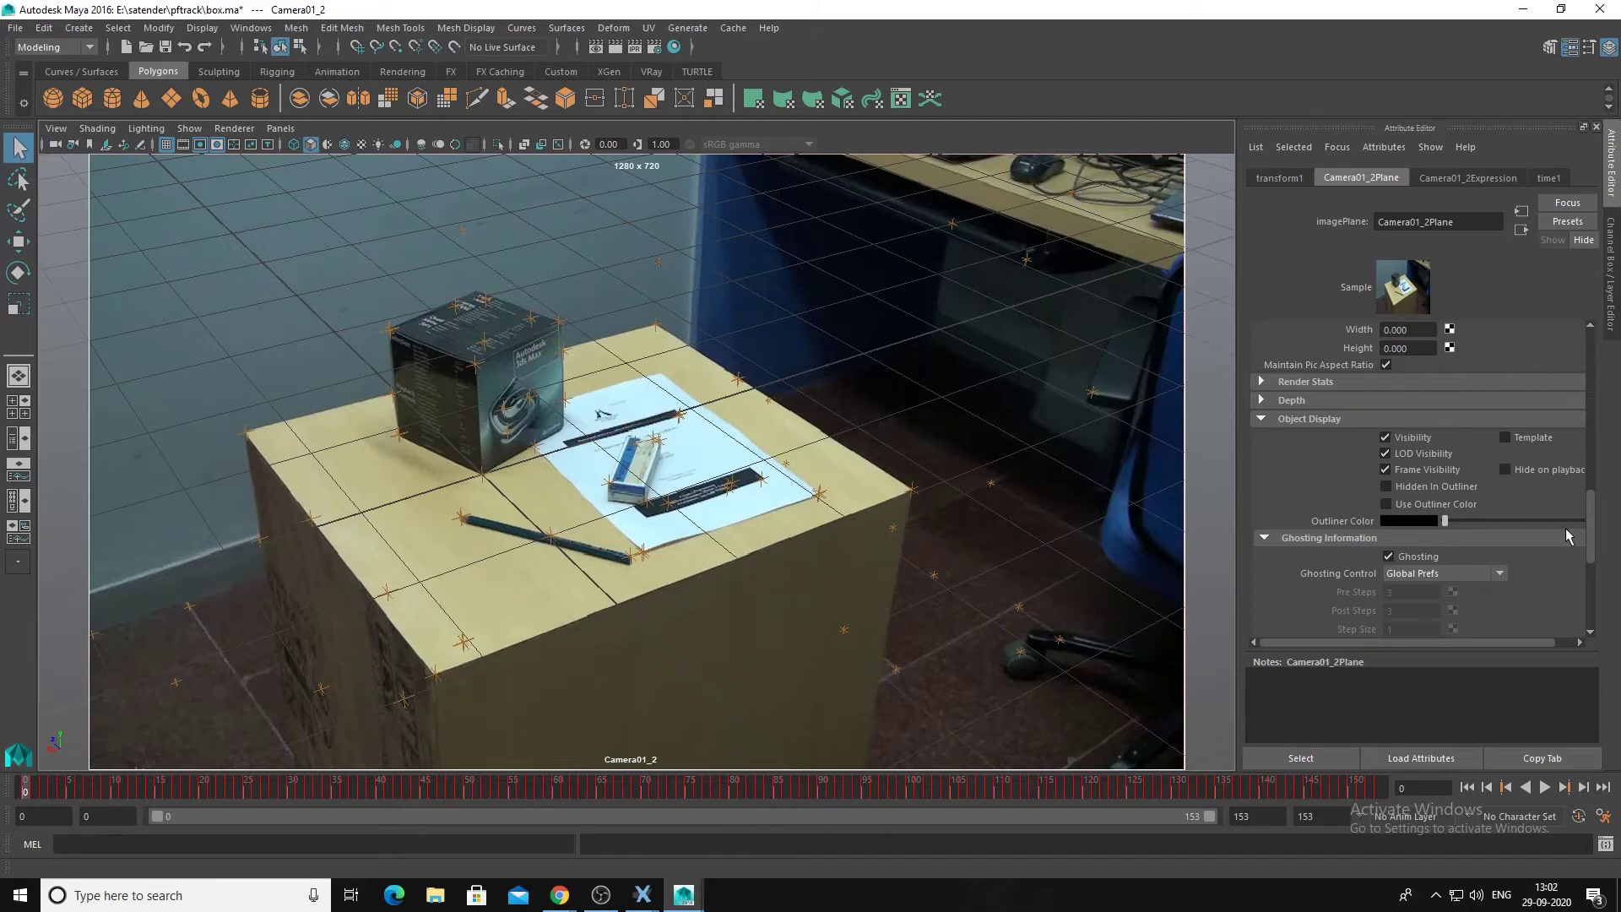
# Select the tracker on the box's upper right corner and scrub the timeline to check that it sticks.
pyautogui.scroll(10, 1566, 528)
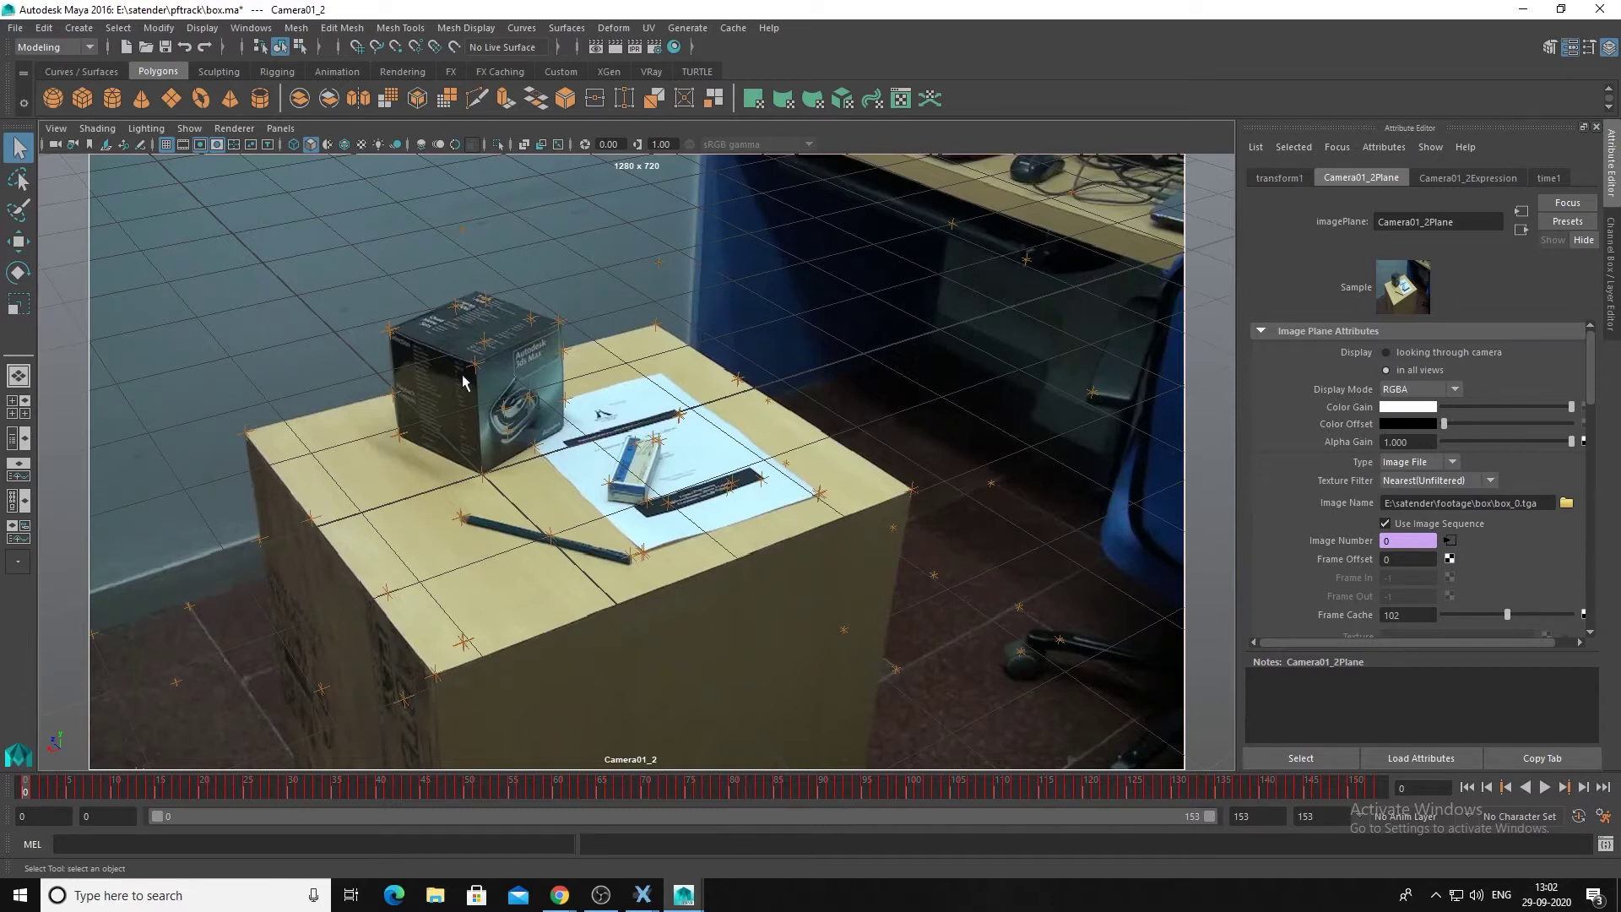
pyautogui.click(558, 324)
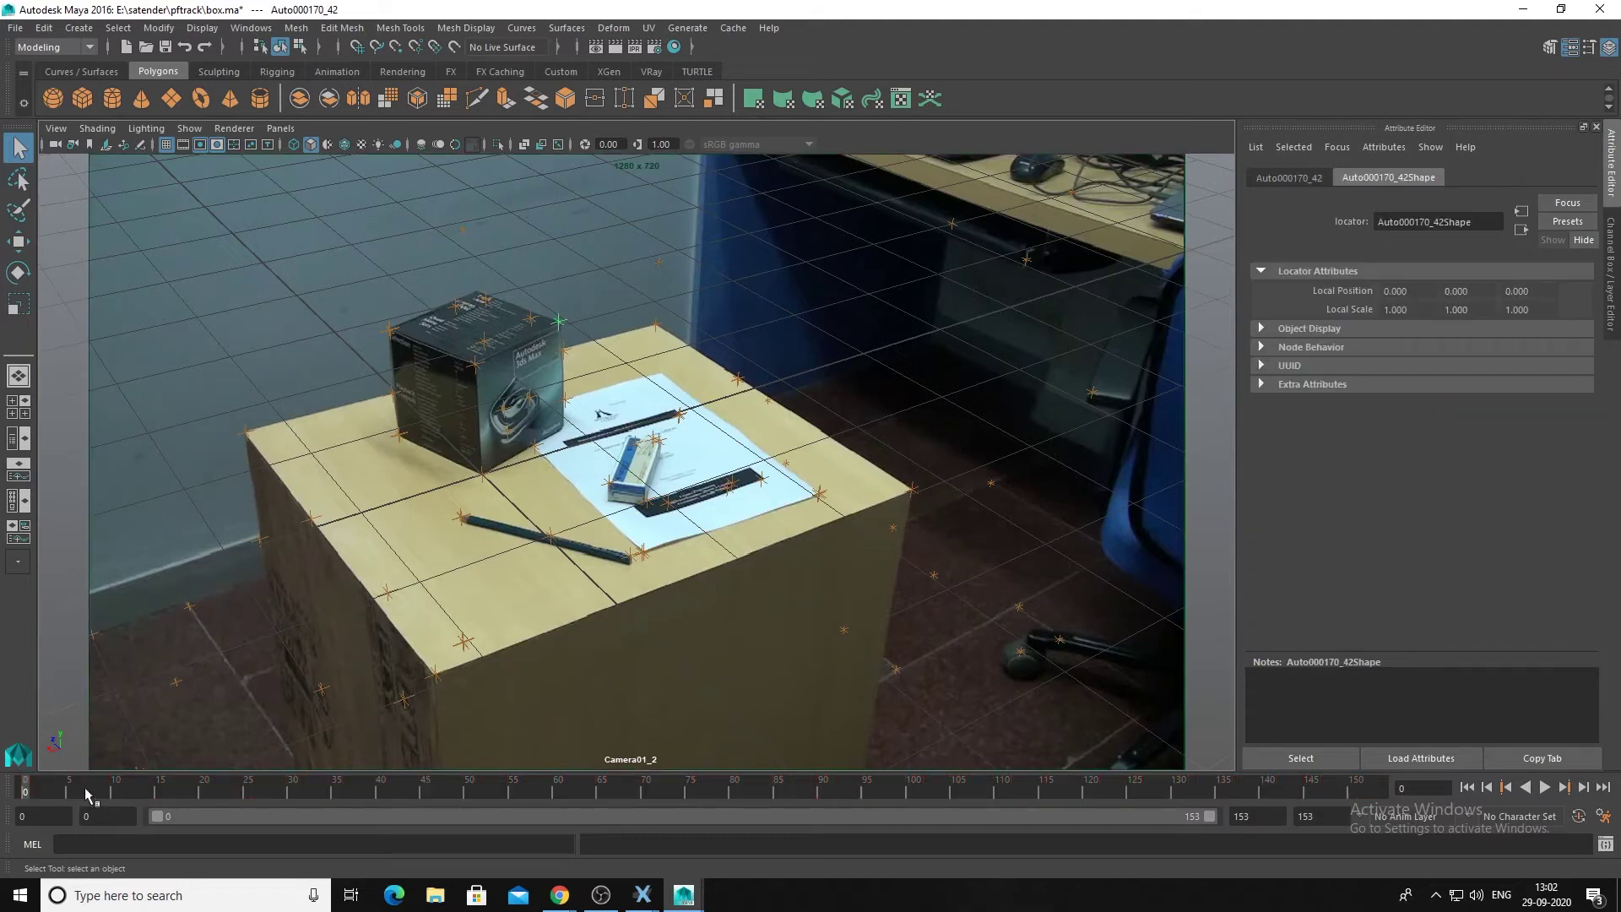
pyautogui.moveTo(44, 789)
pyautogui.mouseDown()
pyautogui.moveTo(1230, 819)
pyautogui.moveTo(1121, 802)
pyautogui.moveTo(804, 816)
pyautogui.moveTo(23, 789)
pyautogui.mouseUp()
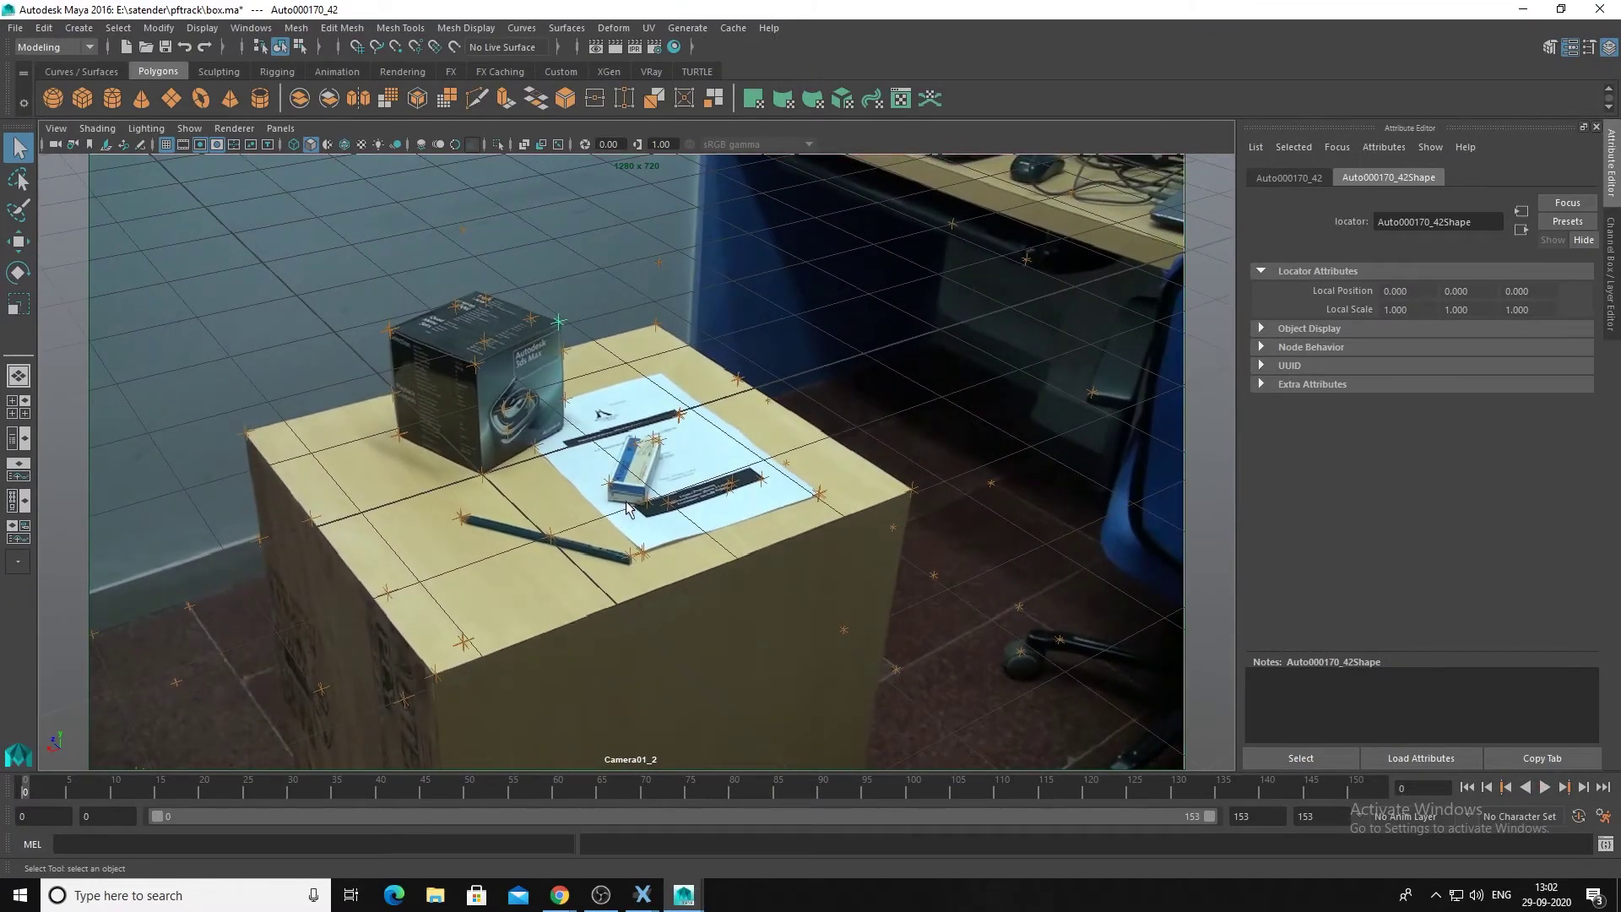
# Arrange two tall side-by-side views, with the perspective view next to the Camera01_2 view.
pyautogui.press('space')
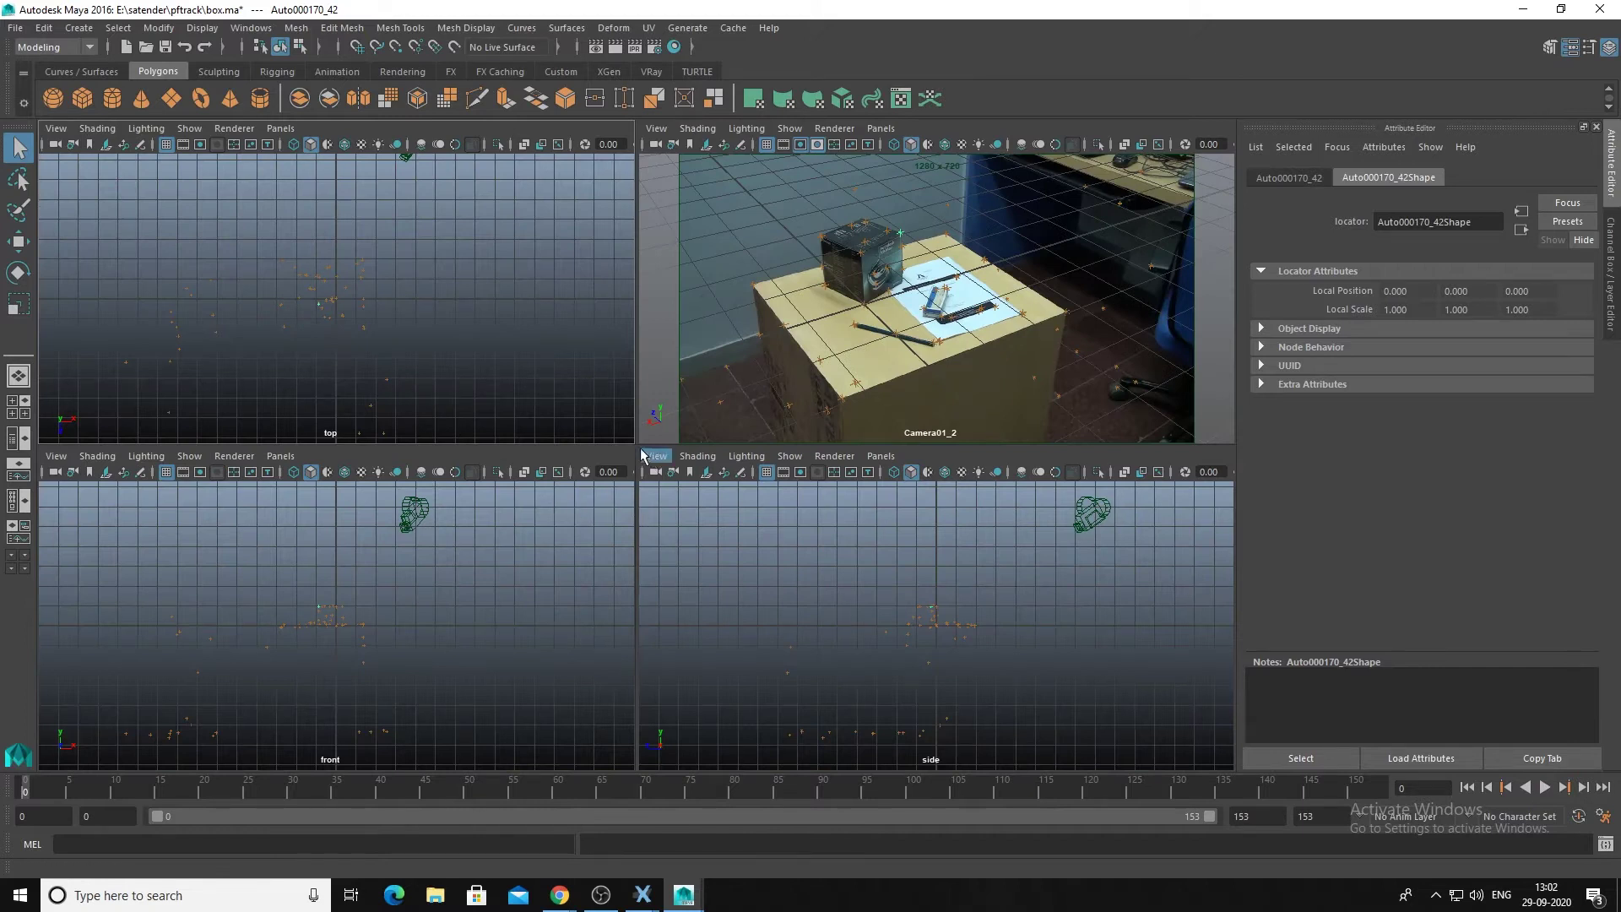
pyautogui.moveTo(638, 446); pyautogui.dragTo(649, 782)
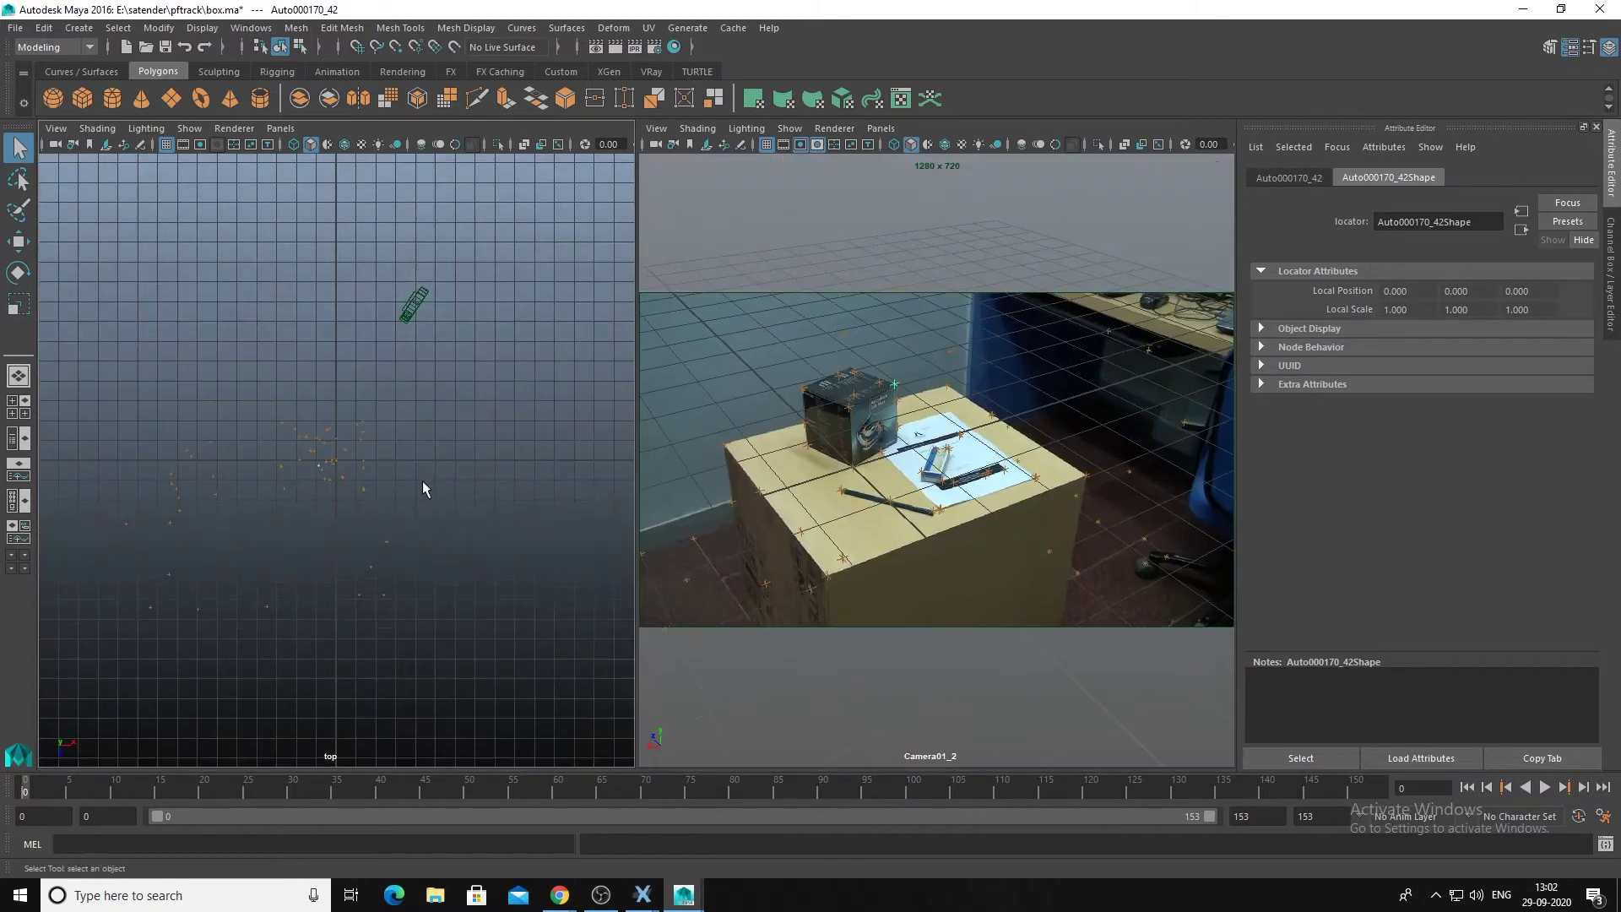
pyautogui.press('space')
pyautogui.moveTo(402, 509); pyautogui.dragTo(422, 466)
pyautogui.keyDown('alt'); pyautogui.moveTo(343, 522); pyautogui.dragTo(232, 532); pyautogui.keyUp('alt')
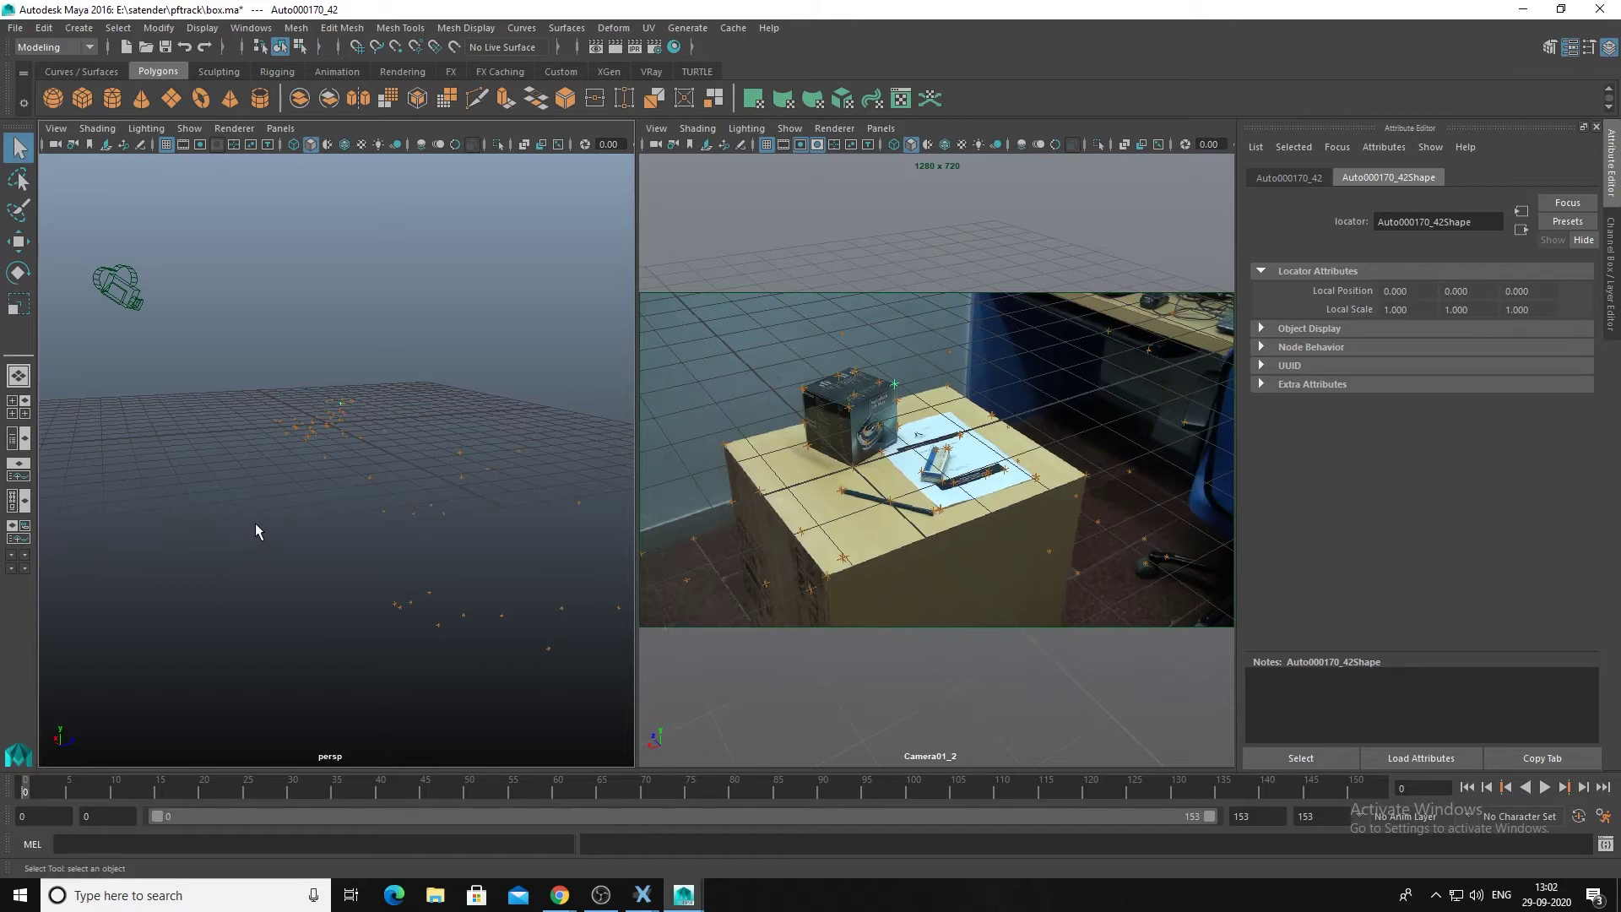
# Select the camera in the perspective view and examine its position relative to the tracker points.
pyautogui.moveTo(282, 514)
pyautogui.keyDown('alt'); pyautogui.mouseDown()
pyautogui.moveTo(286, 484)
pyautogui.moveTo(271, 485)
pyautogui.moveTo(290, 499)
pyautogui.mouseUp(); pyautogui.keyUp('alt')
pyautogui.keyDown('alt'); pyautogui.moveTo(289, 499); pyautogui.dragTo(163, 460, button='right'); pyautogui.keyUp('alt')
pyautogui.keyDown('alt'); pyautogui.moveTo(163, 459); pyautogui.dragTo(150, 320); pyautogui.keyUp('alt')
pyautogui.click(199, 339)
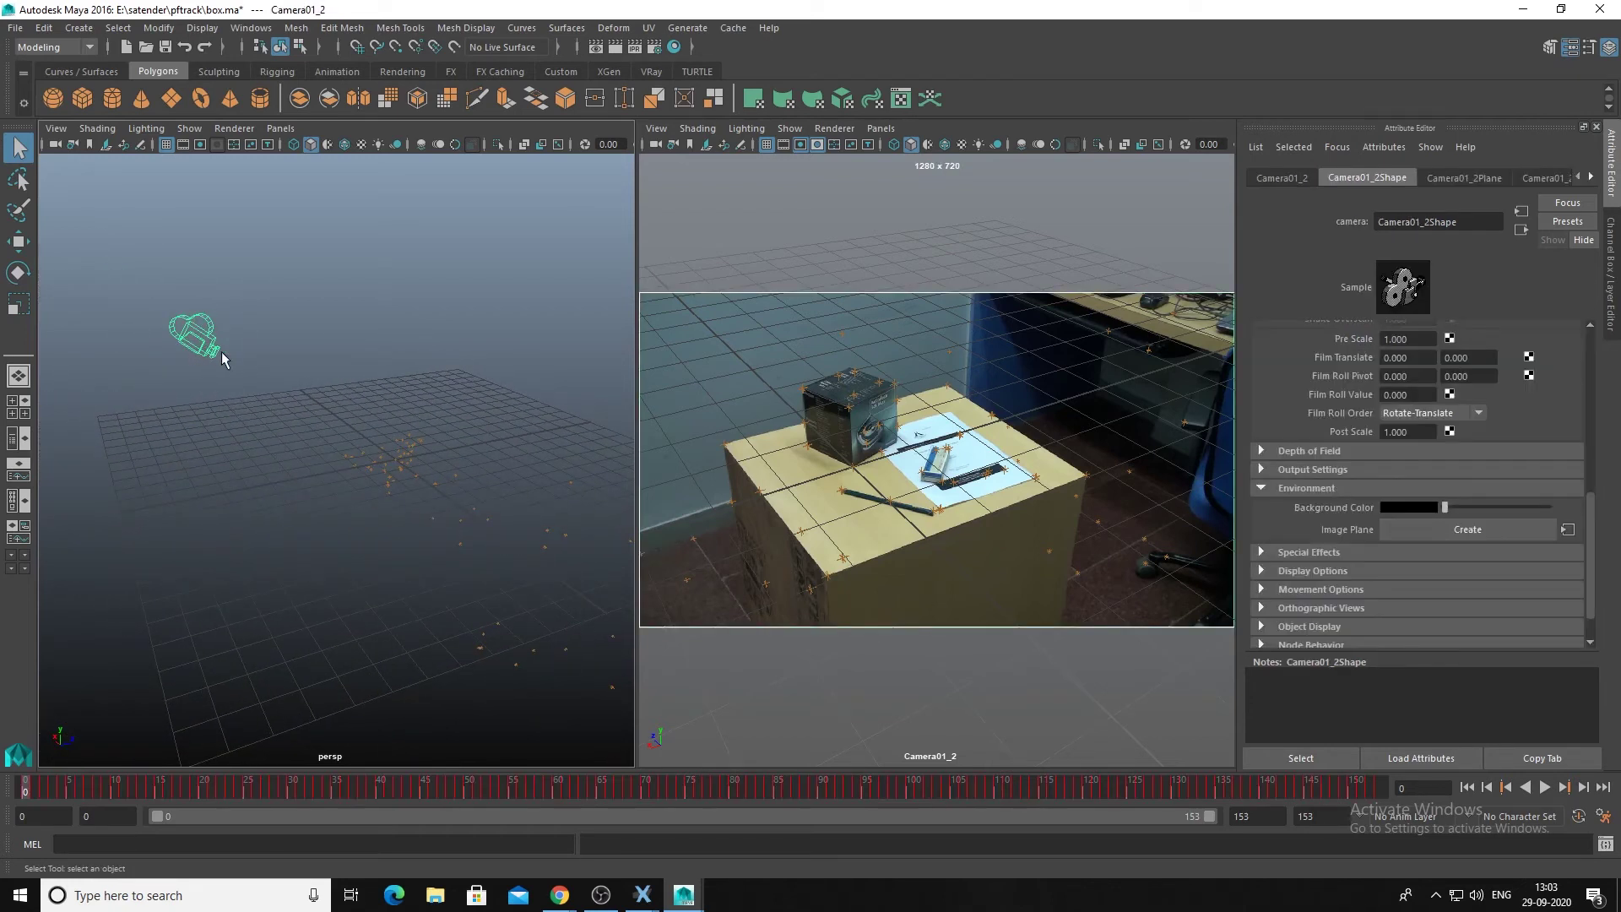
pyautogui.keyDown('alt'); pyautogui.moveTo(302, 427); pyautogui.dragTo(484, 548, button='right'); pyautogui.keyUp('alt')
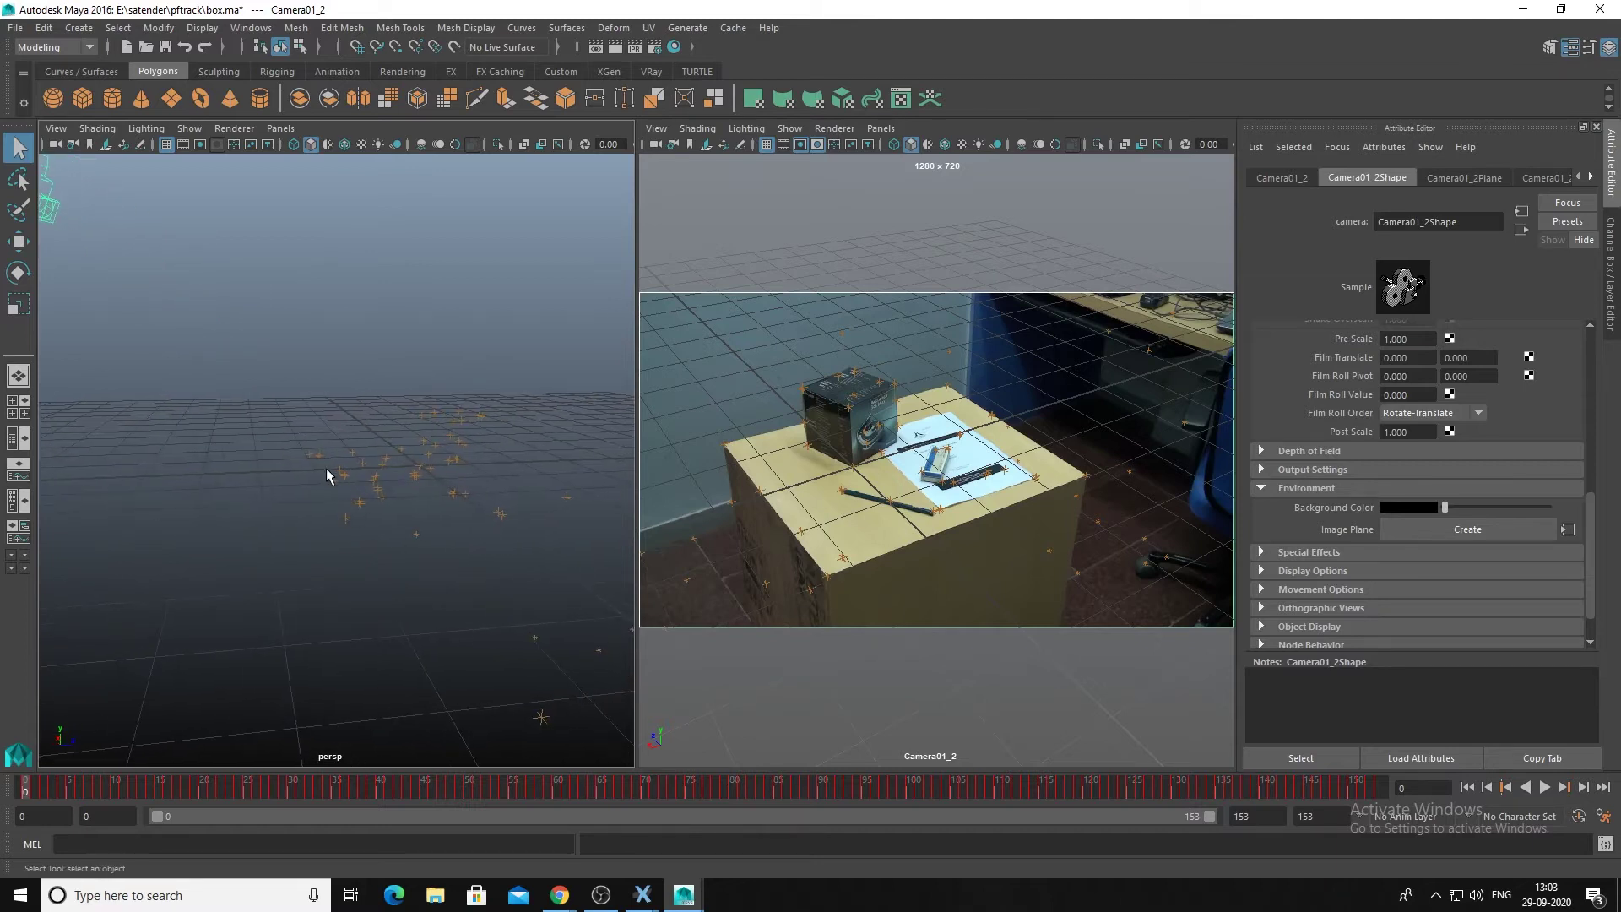
# Select the trackers at the table's corners one by one in the camera view and locate them in the perspective view.
pyautogui.click(827, 580)
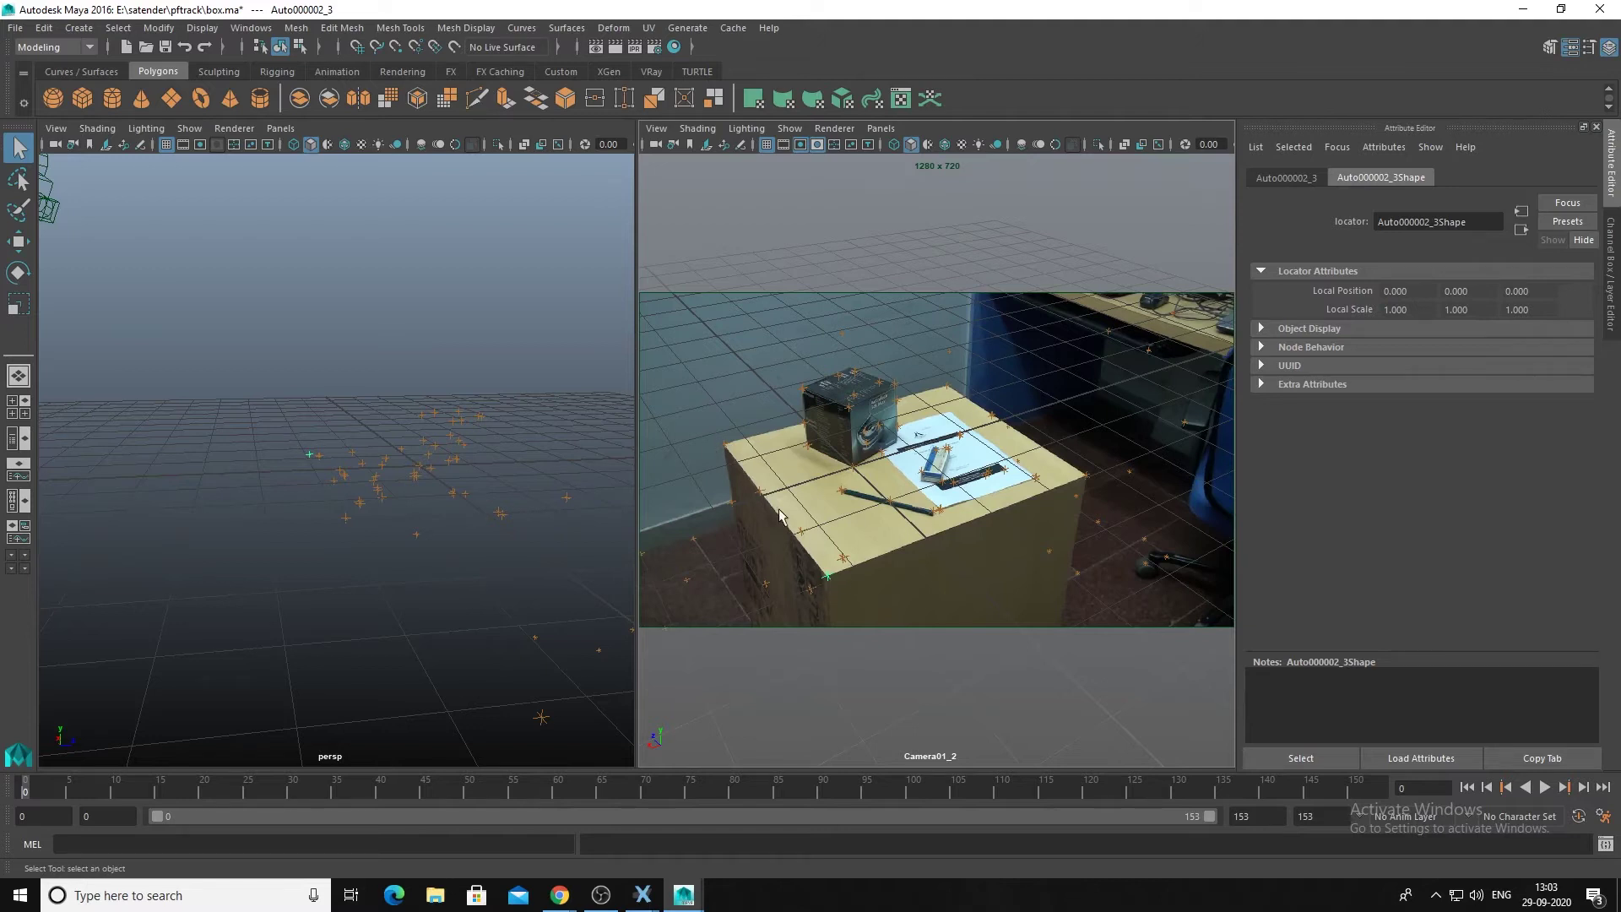
pyautogui.click(725, 442)
pyautogui.keyDown('alt'); pyautogui.moveTo(404, 490); pyautogui.dragTo(591, 463); pyautogui.keyUp('alt')
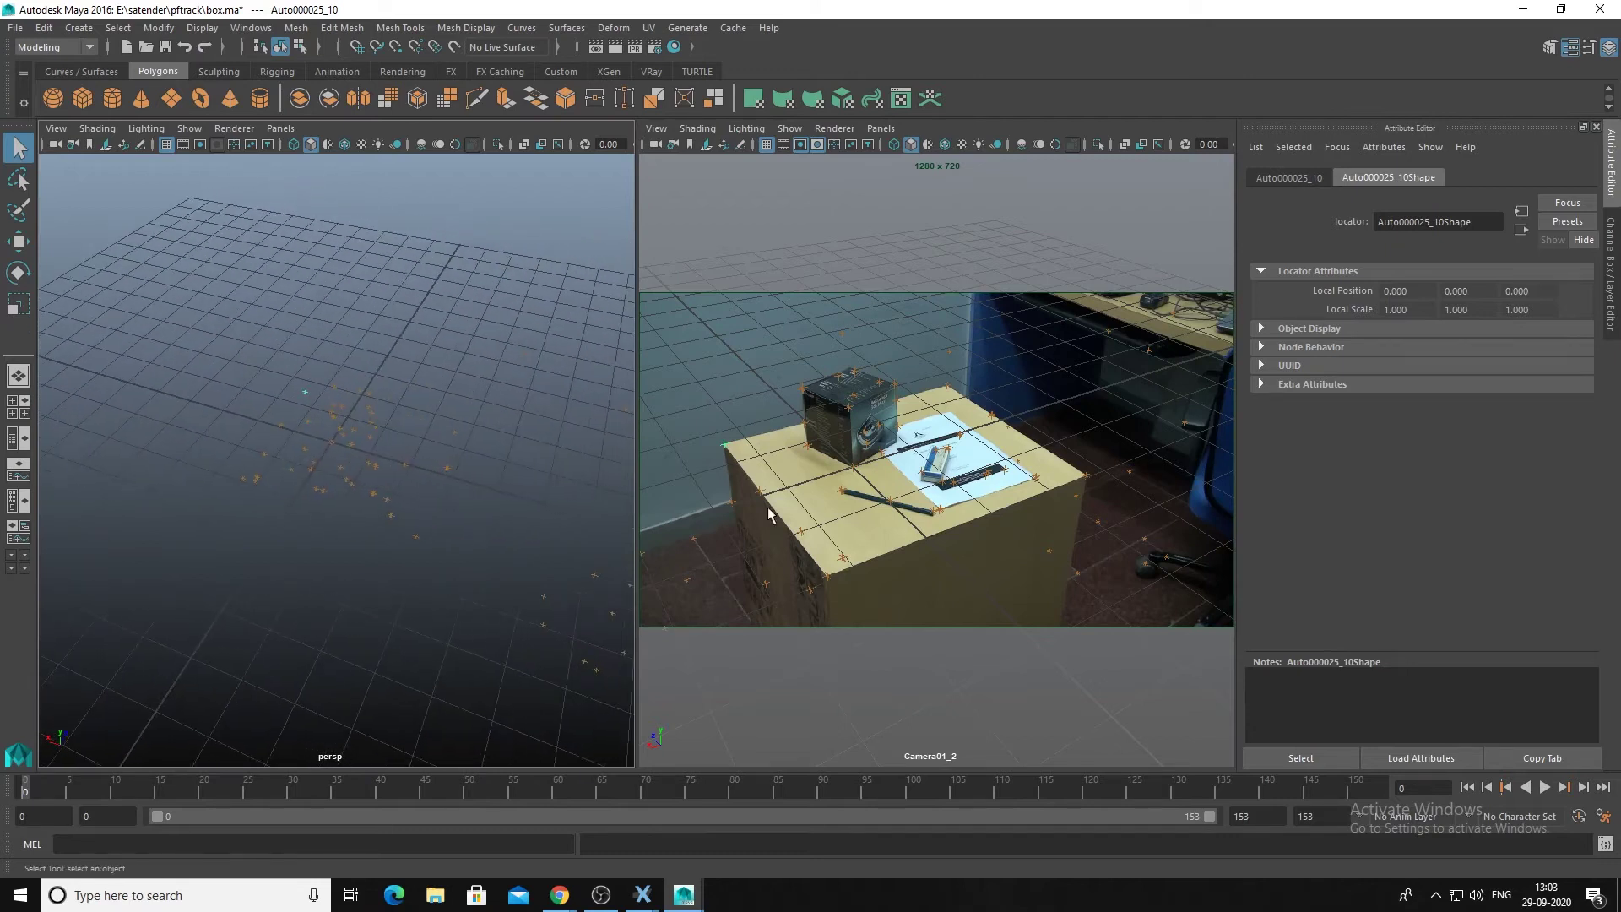
pyautogui.click(949, 387)
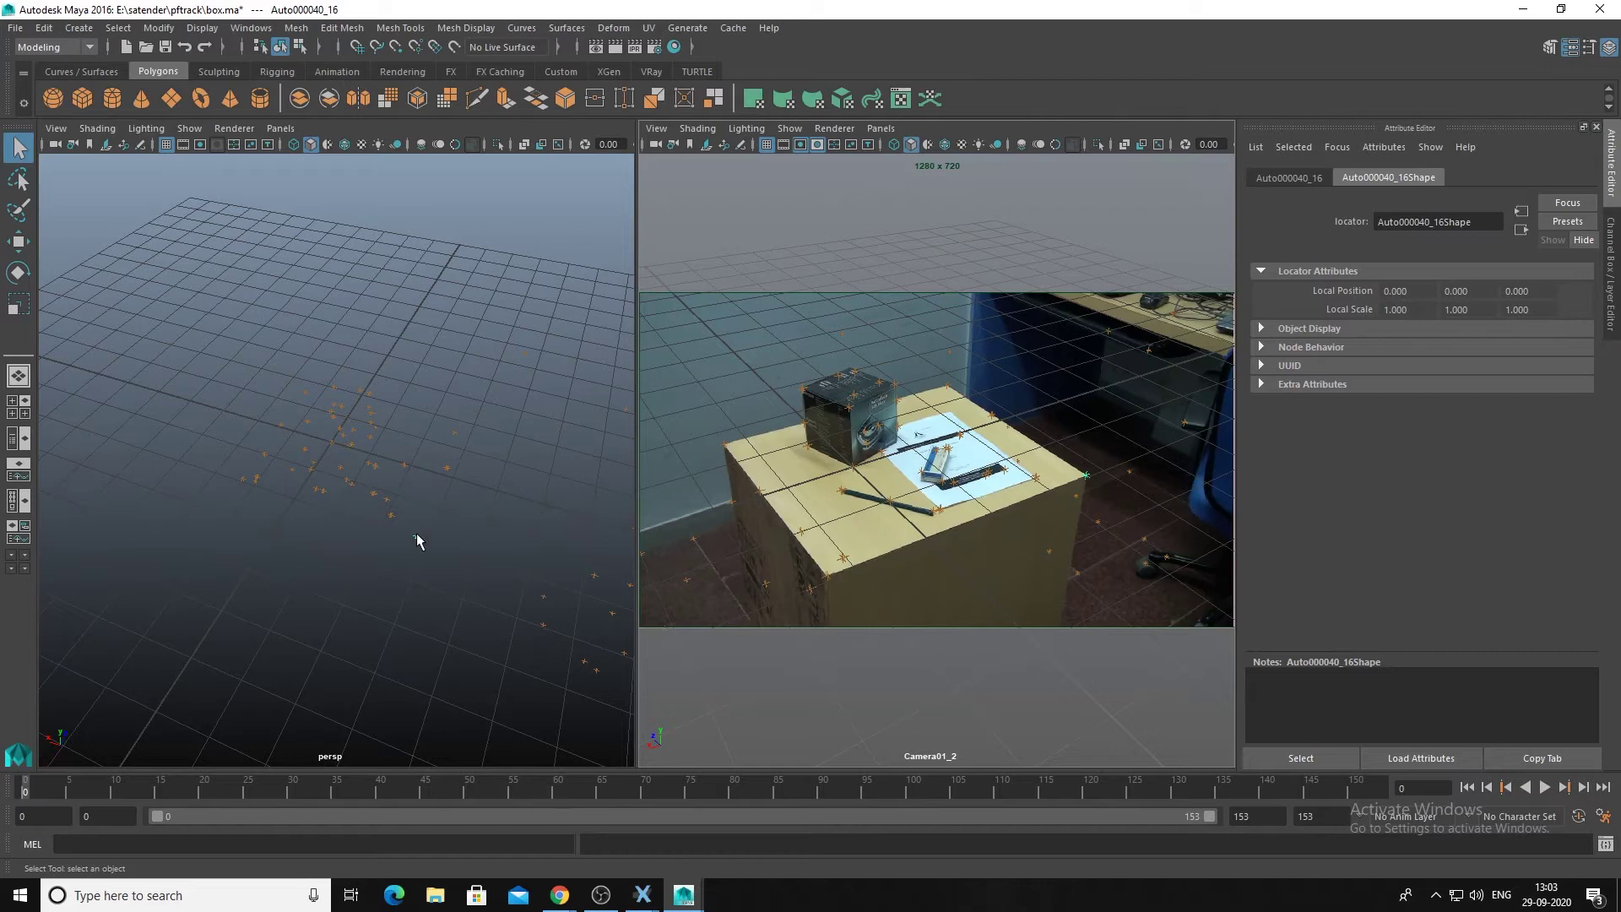
pyautogui.keyDown('alt'); pyautogui.moveTo(374, 535); pyautogui.dragTo(301, 502); pyautogui.keyUp('alt')
pyautogui.keyDown('alt'); pyautogui.moveTo(301, 503); pyautogui.dragTo(594, 547, button='right'); pyautogui.keyUp('alt')
pyautogui.keyDown('alt'); pyautogui.moveTo(593, 547); pyautogui.dragTo(442, 524); pyautogui.keyUp('alt')
# Select all trackers on the box in the camera view and examine their placement above the grid in the perspective view.
pyautogui.moveTo(797, 355); pyautogui.dragTo(894, 460)
pyautogui.keyDown('alt'); pyautogui.moveTo(445, 476); pyautogui.dragTo(493, 442); pyautogui.keyUp('alt')
pyautogui.keyDown('alt'); pyautogui.moveTo(493, 442); pyautogui.dragTo(215, 471, button='right'); pyautogui.keyUp('alt')
pyautogui.scroll(-3, 361, 524)
pyautogui.keyDown('alt'); pyautogui.moveTo(361, 524); pyautogui.dragTo(286, 528); pyautogui.keyUp('alt')
pyautogui.scroll(-3, 354, 537)
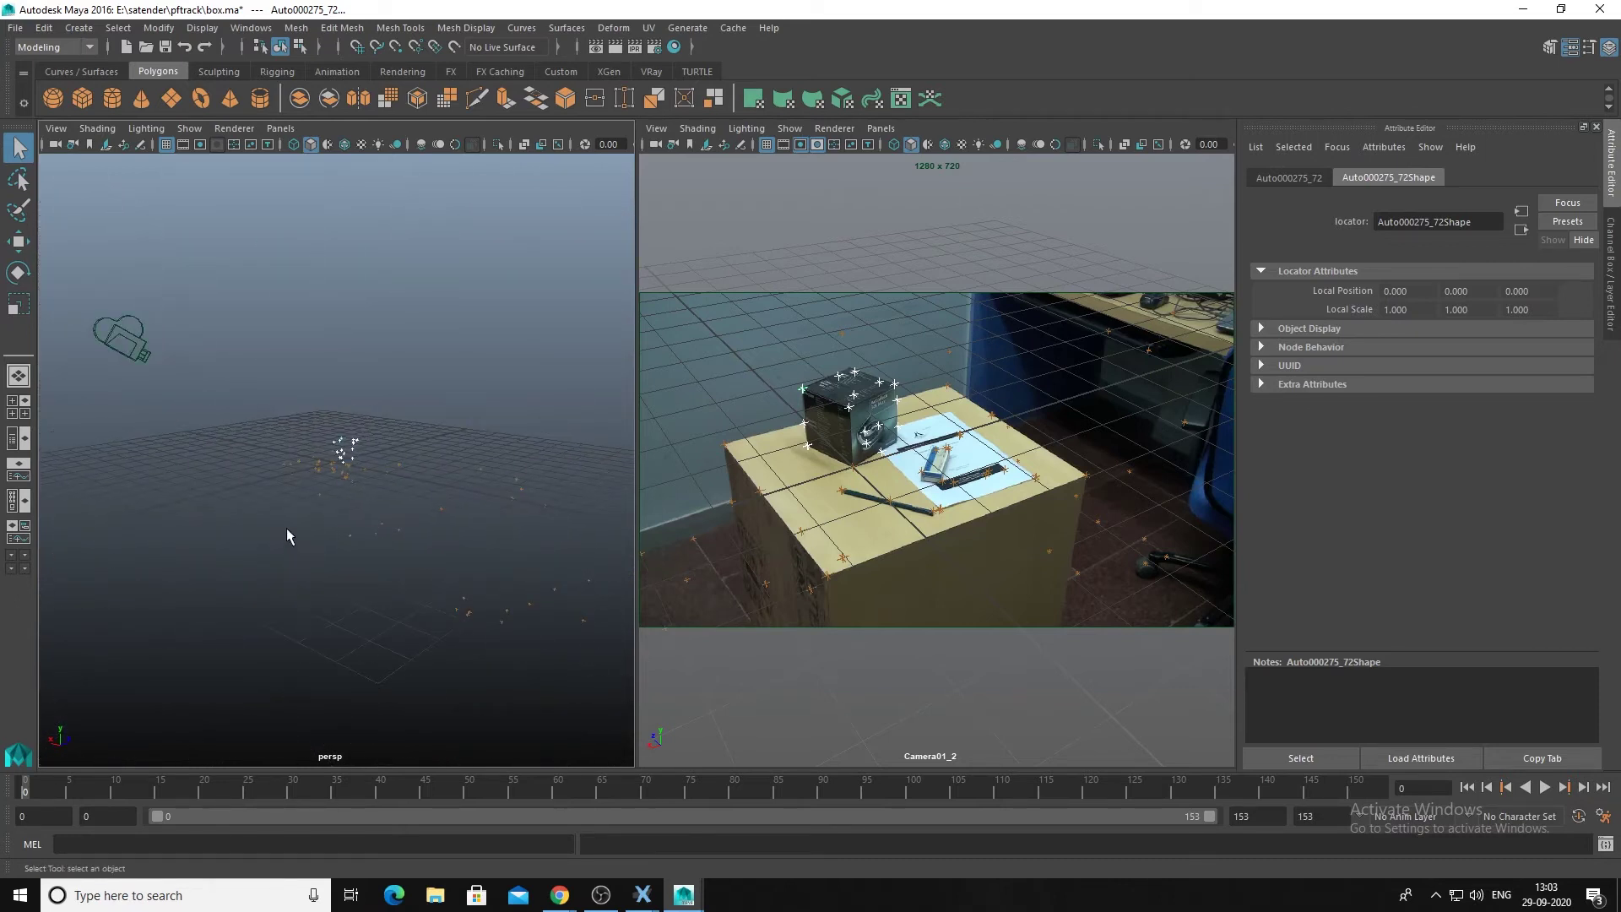
pyautogui.keyDown('alt'); pyautogui.moveTo(375, 470); pyautogui.dragTo(384, 430); pyautogui.keyUp('alt')
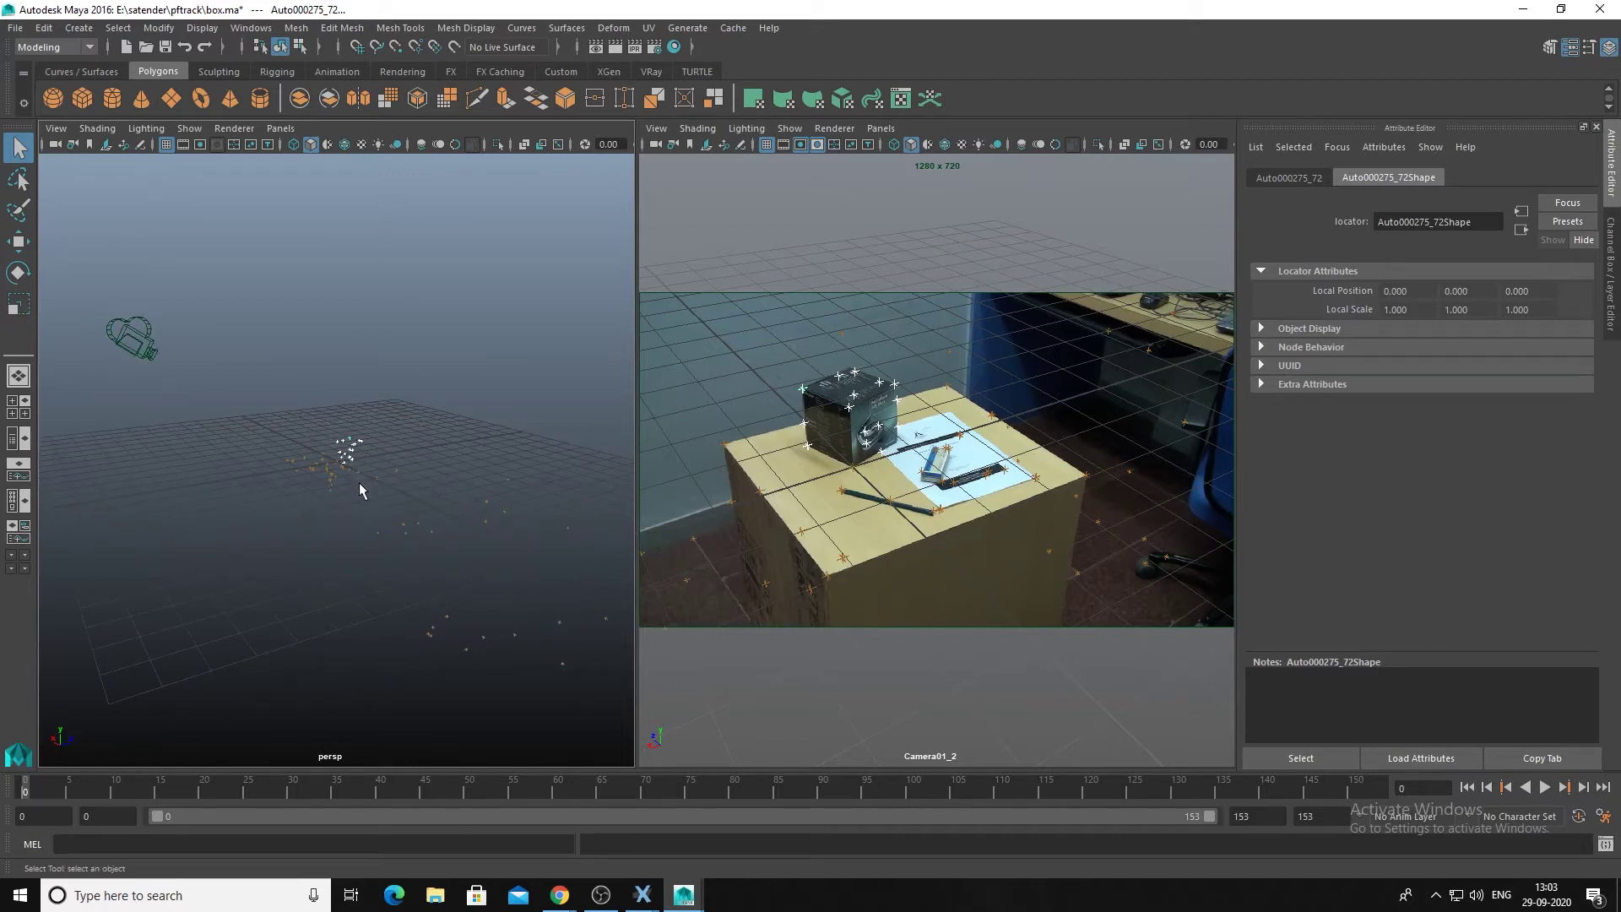
# Create a polygon cube and move it around the scene in the perspective view, comparing its placement in the camera view.
pyautogui.click(234, 442)
pyautogui.click(82, 98)
pyautogui.press('f')
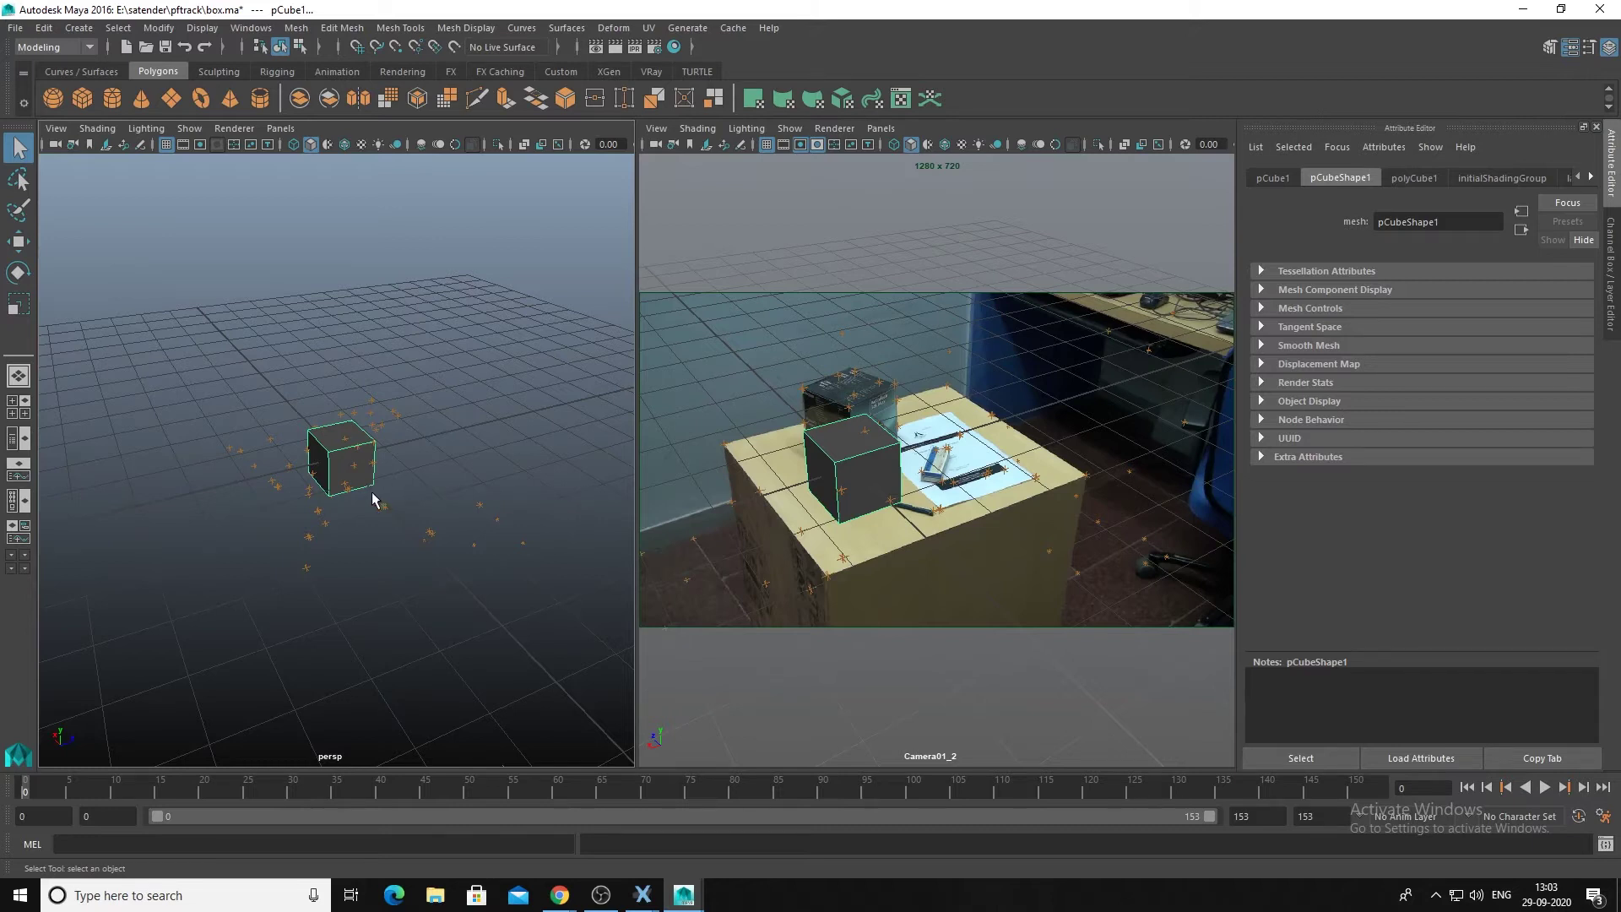
pyautogui.press('w')
pyautogui.moveTo(411, 443); pyautogui.dragTo(622, 393)
pyautogui.moveTo(573, 332); pyautogui.dragTo(588, 247)
pyautogui.moveTo(620, 318); pyautogui.dragTo(294, 355)
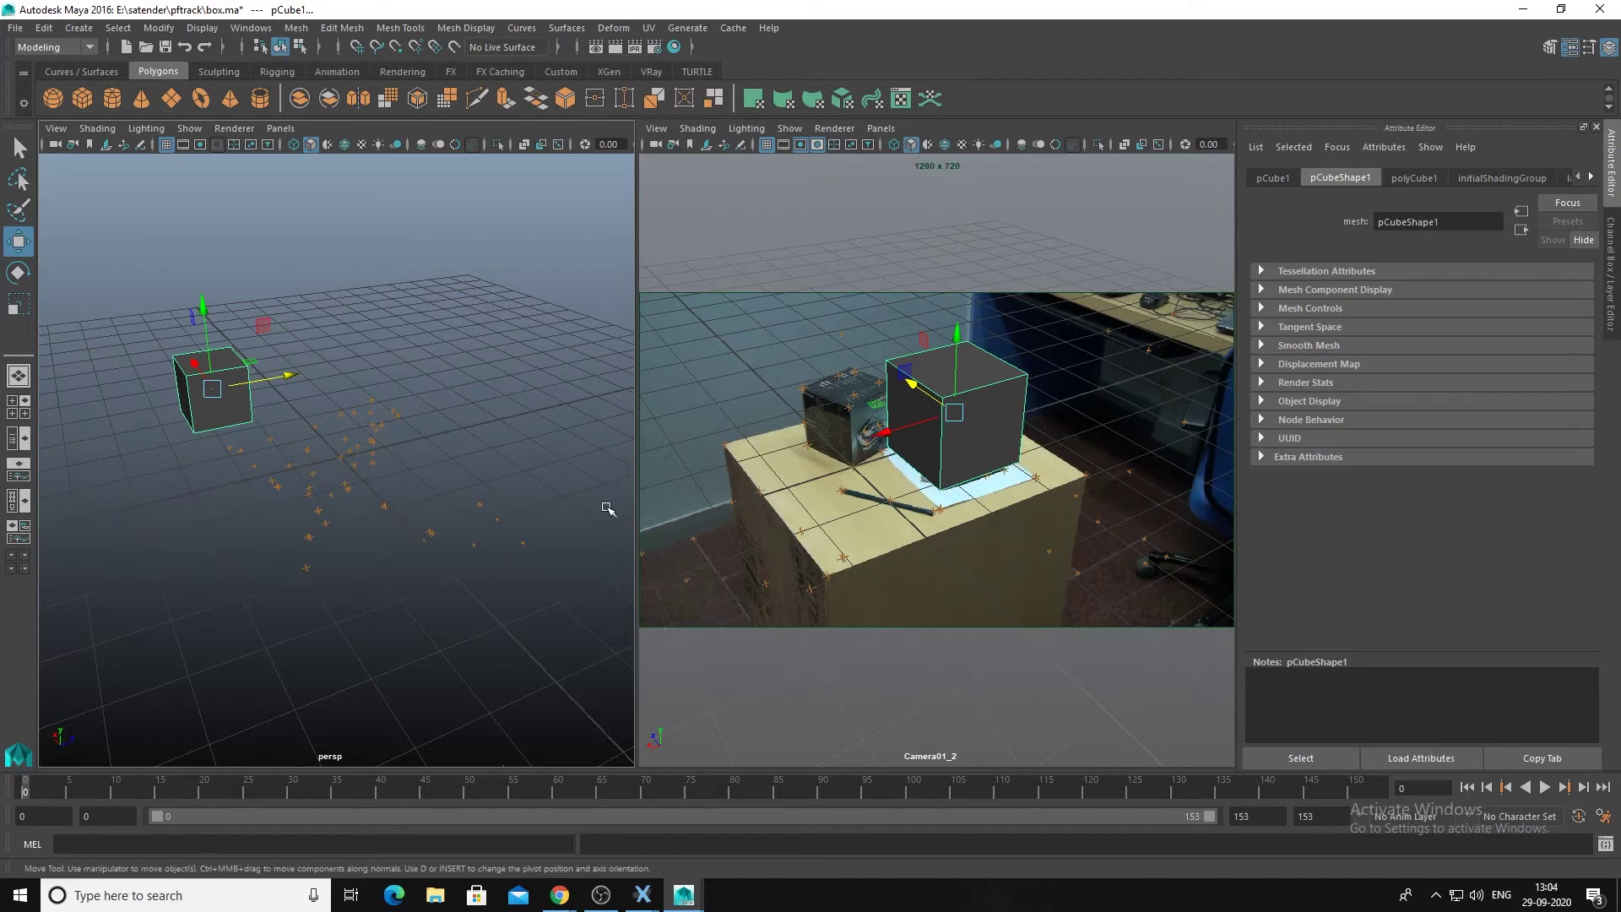
pyautogui.scroll(-1, 486, 512)
pyautogui.keyDown('alt'); pyautogui.moveTo(485, 512); pyautogui.dragTo(313, 452); pyautogui.keyUp('alt')
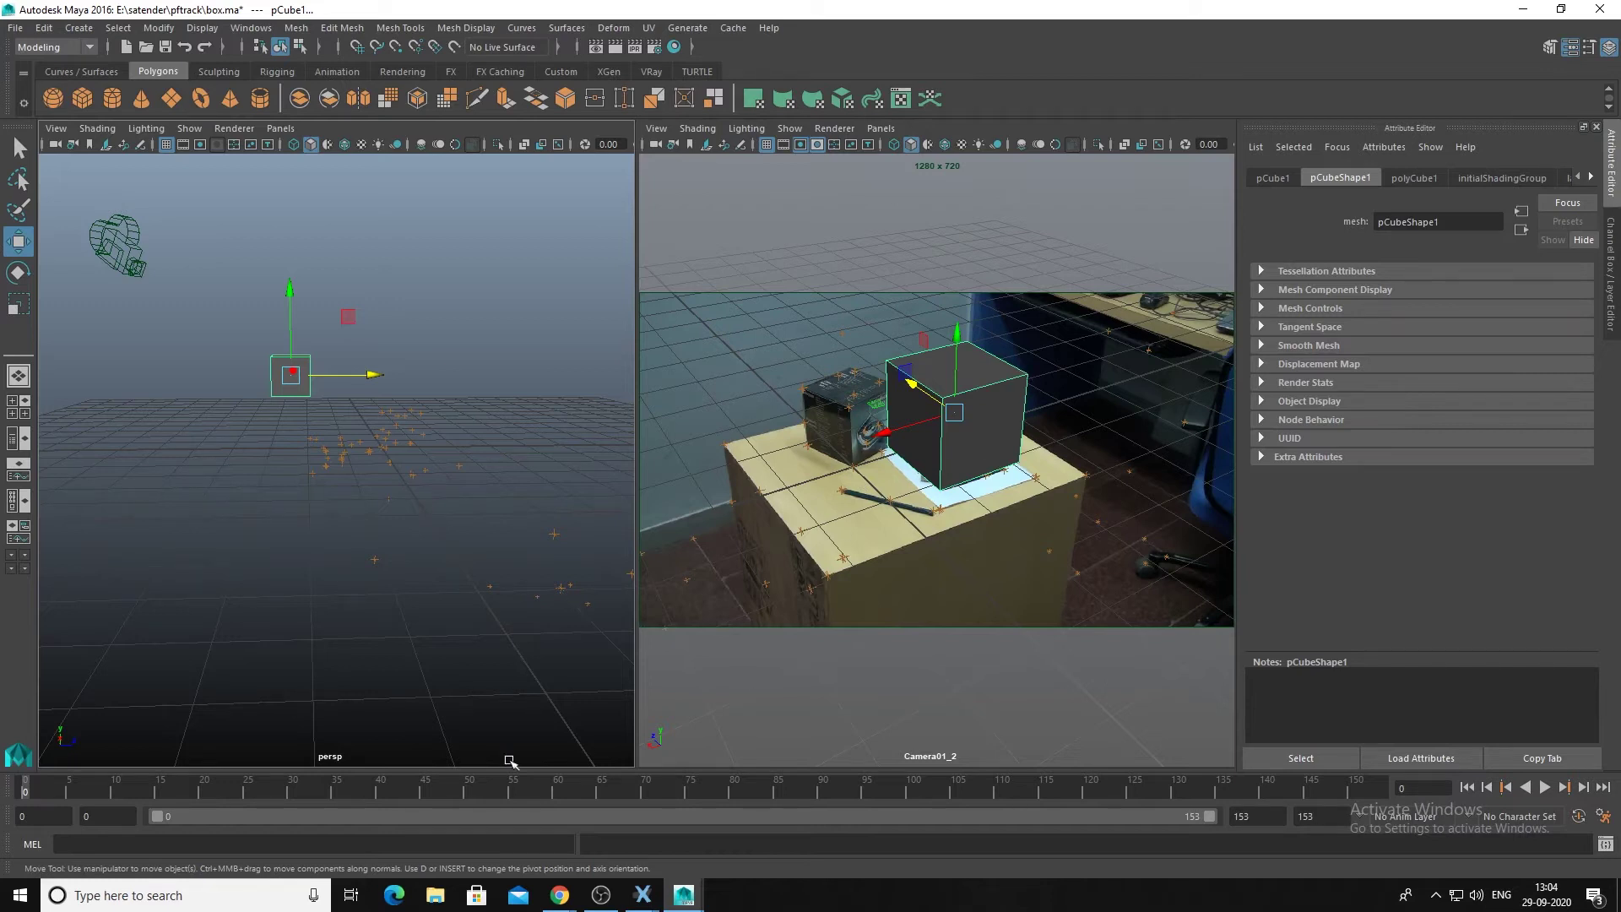
# Delete the test cube from the scene.
pyautogui.moveTo(59, 786); pyautogui.dragTo(26, 764)
pyautogui.click(843, 676)
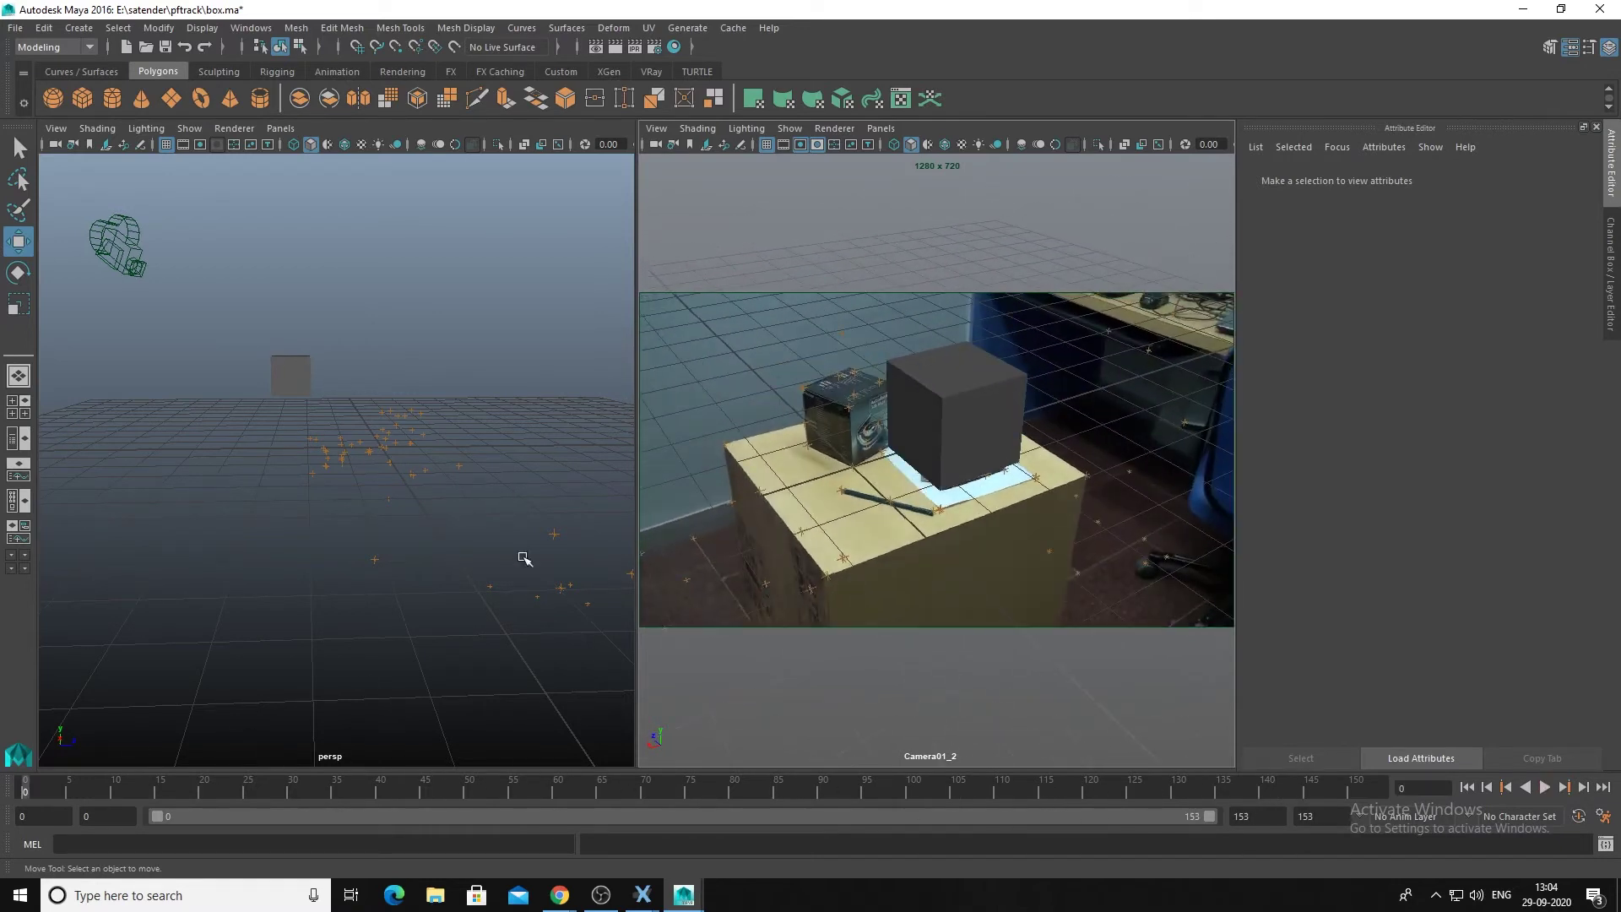
pyautogui.click(966, 450)
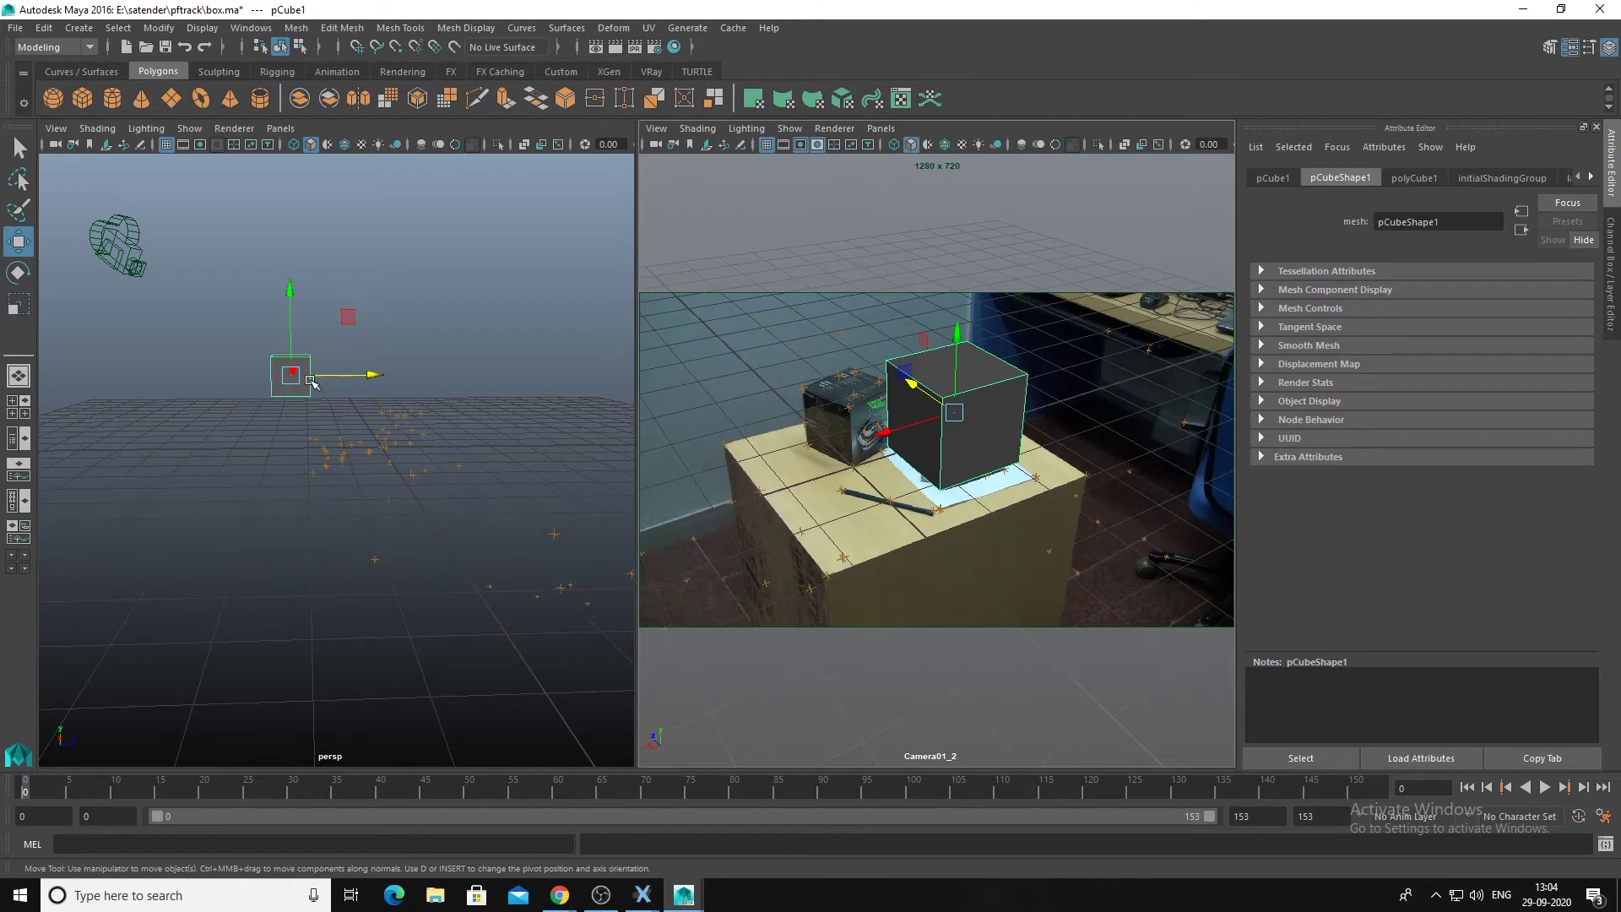
pyautogui.press('Delete')
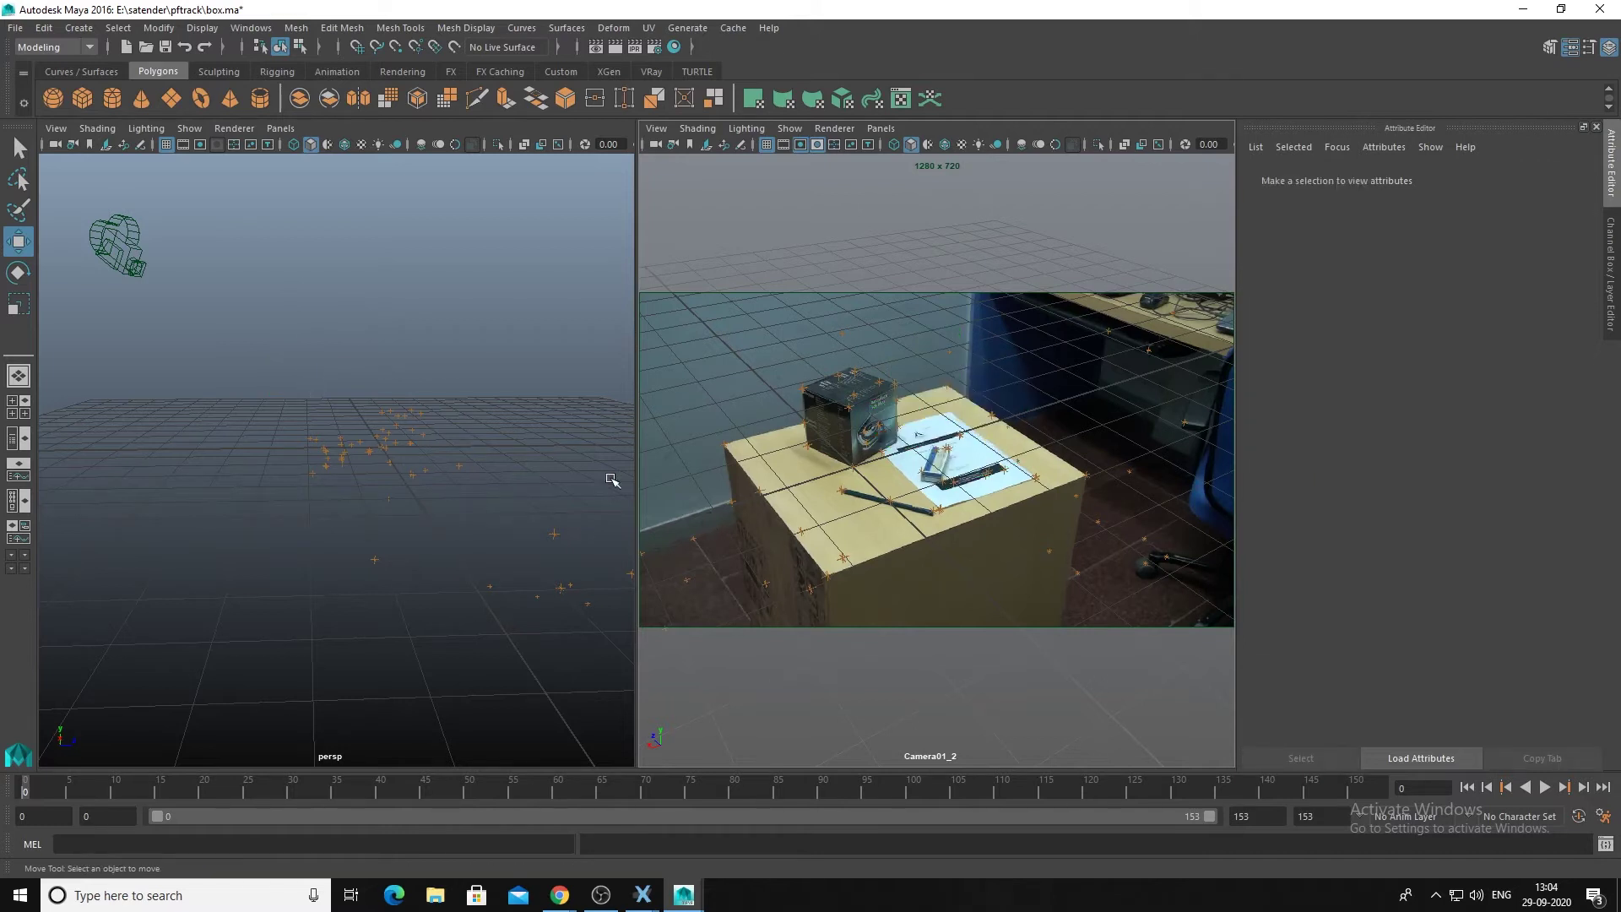
# Create a new polygon cube at the grid's origin and view it against the trackers in the perspective view.
pyautogui.keyDown('alt'); pyautogui.moveTo(264, 477); pyautogui.dragTo(340, 535); pyautogui.keyUp('alt')
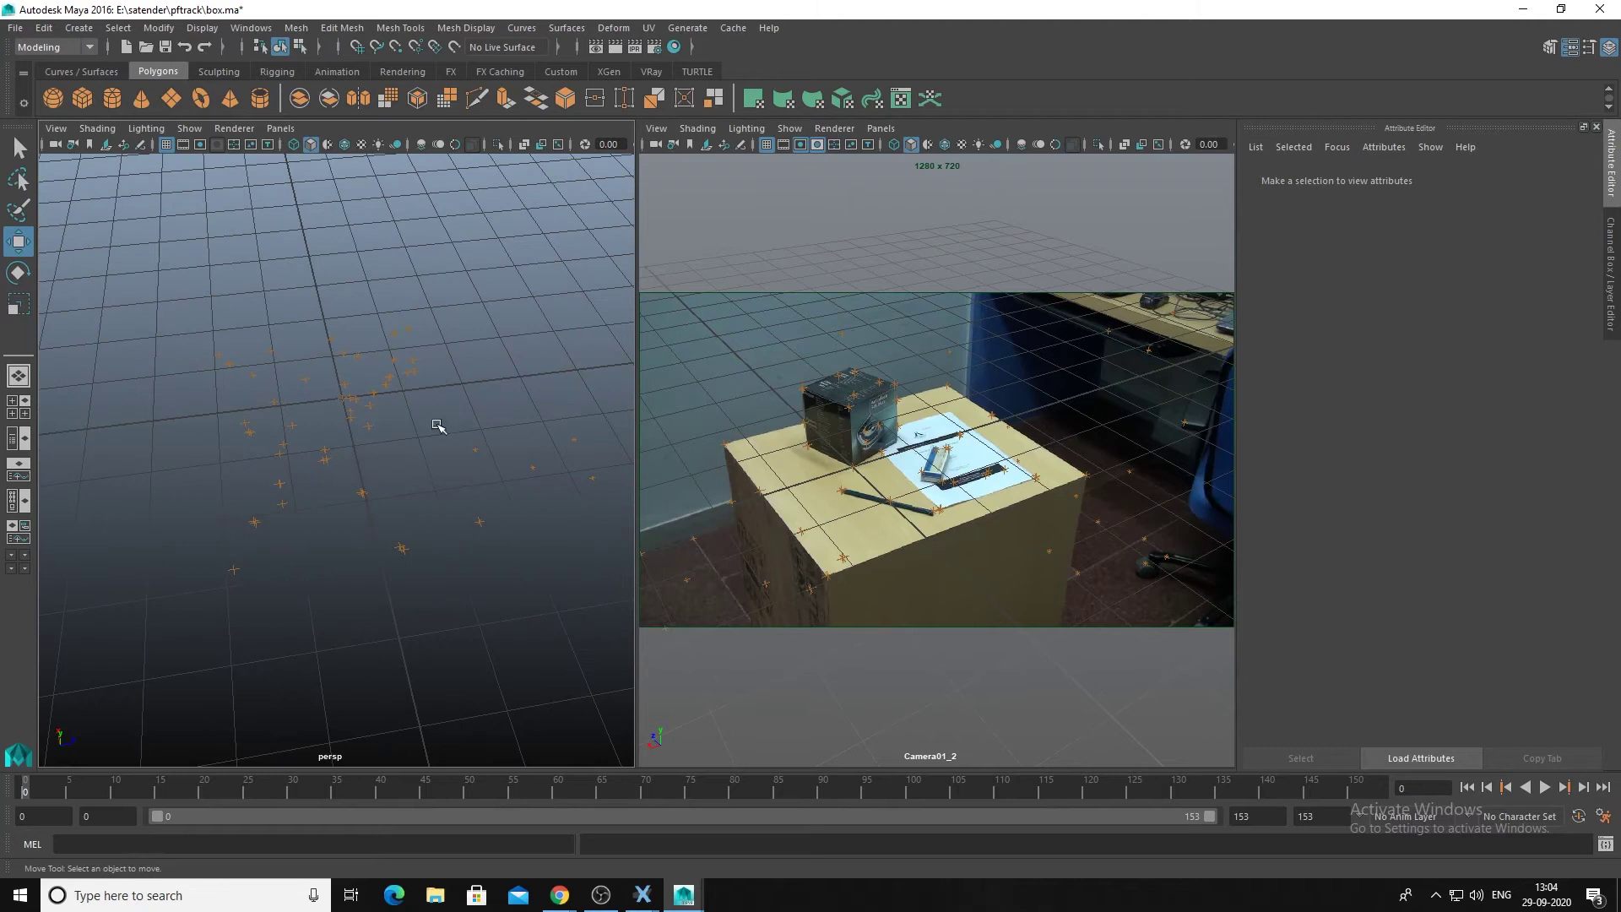
pyautogui.moveTo(446, 429)
pyautogui.keyDown('alt'); pyautogui.mouseDown()
pyautogui.moveTo(314, 447)
pyautogui.moveTo(315, 420)
pyautogui.moveTo(432, 438)
pyautogui.mouseUp(); pyautogui.keyUp('alt')
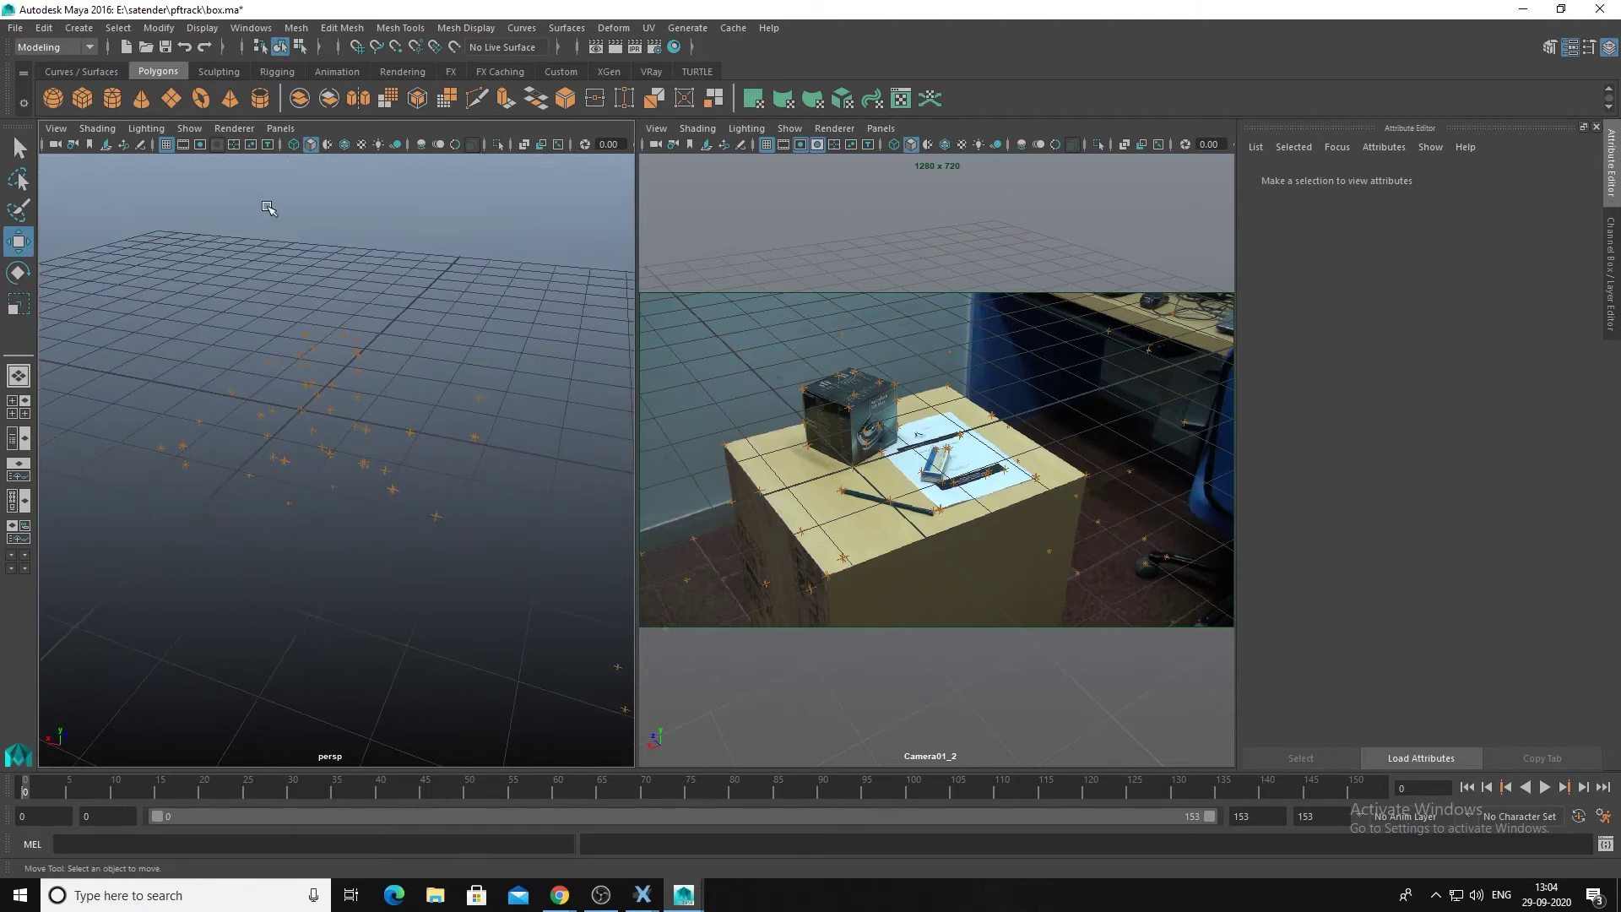
pyautogui.click(82, 98)
pyautogui.keyDown('alt'); pyautogui.moveTo(198, 553); pyautogui.dragTo(299, 471); pyautogui.keyUp('alt')
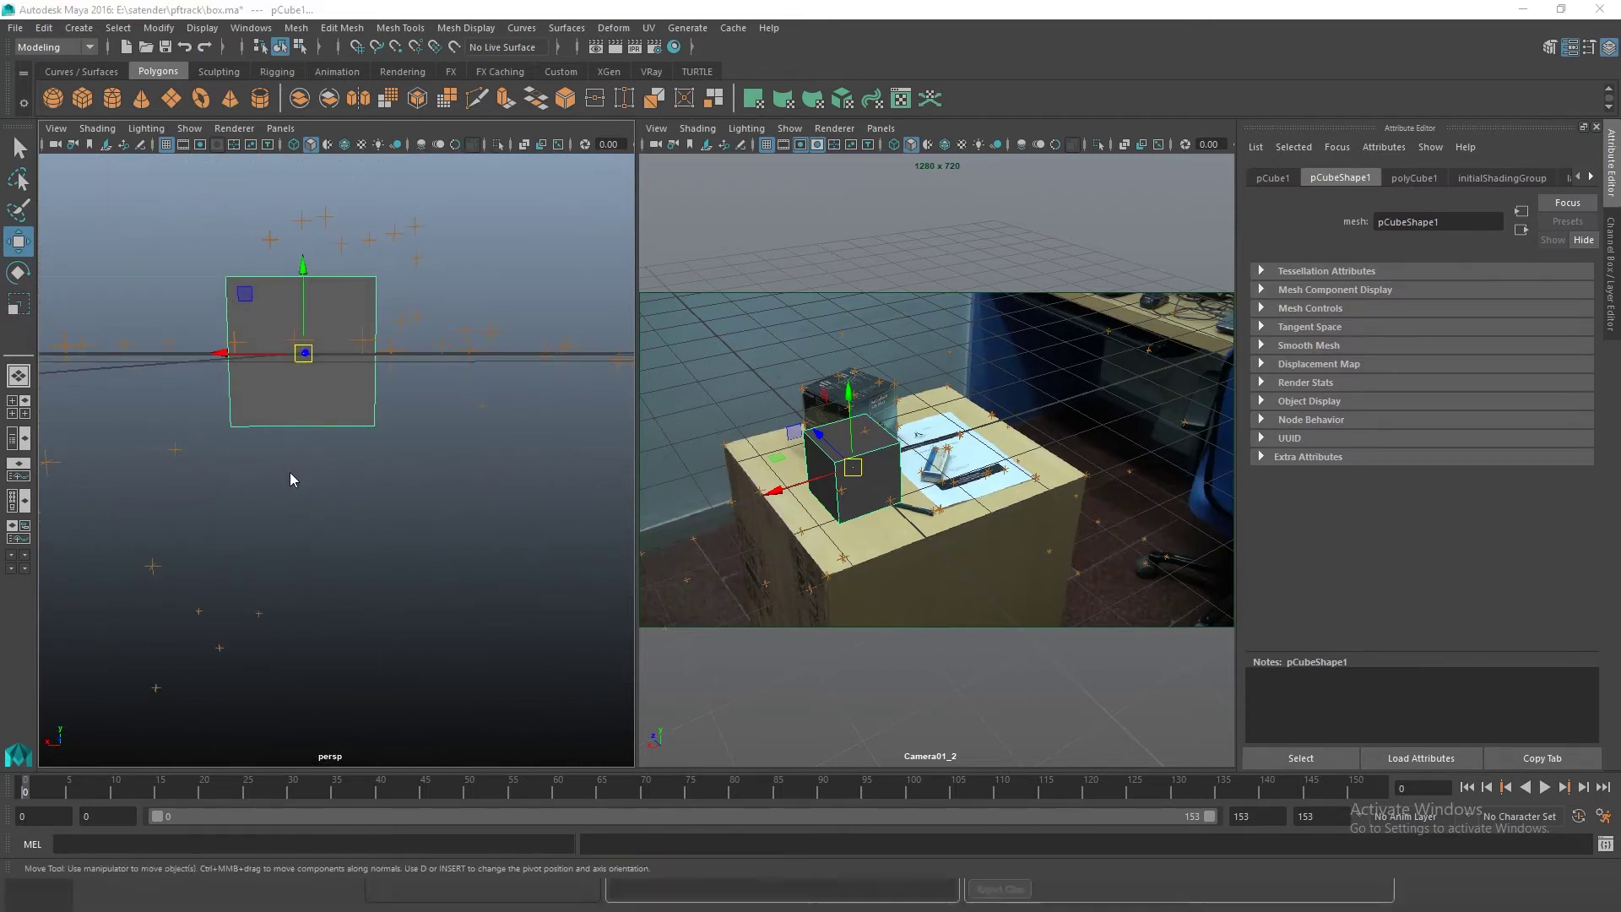
# Raise the cube about 0.5 cm in the side view so its base rests on the grid plane.
pyautogui.press('space')
pyautogui.press('space')
pyautogui.moveTo(786, 520); pyautogui.dragTo(895, 510)
pyautogui.scroll(-1, 895, 510)
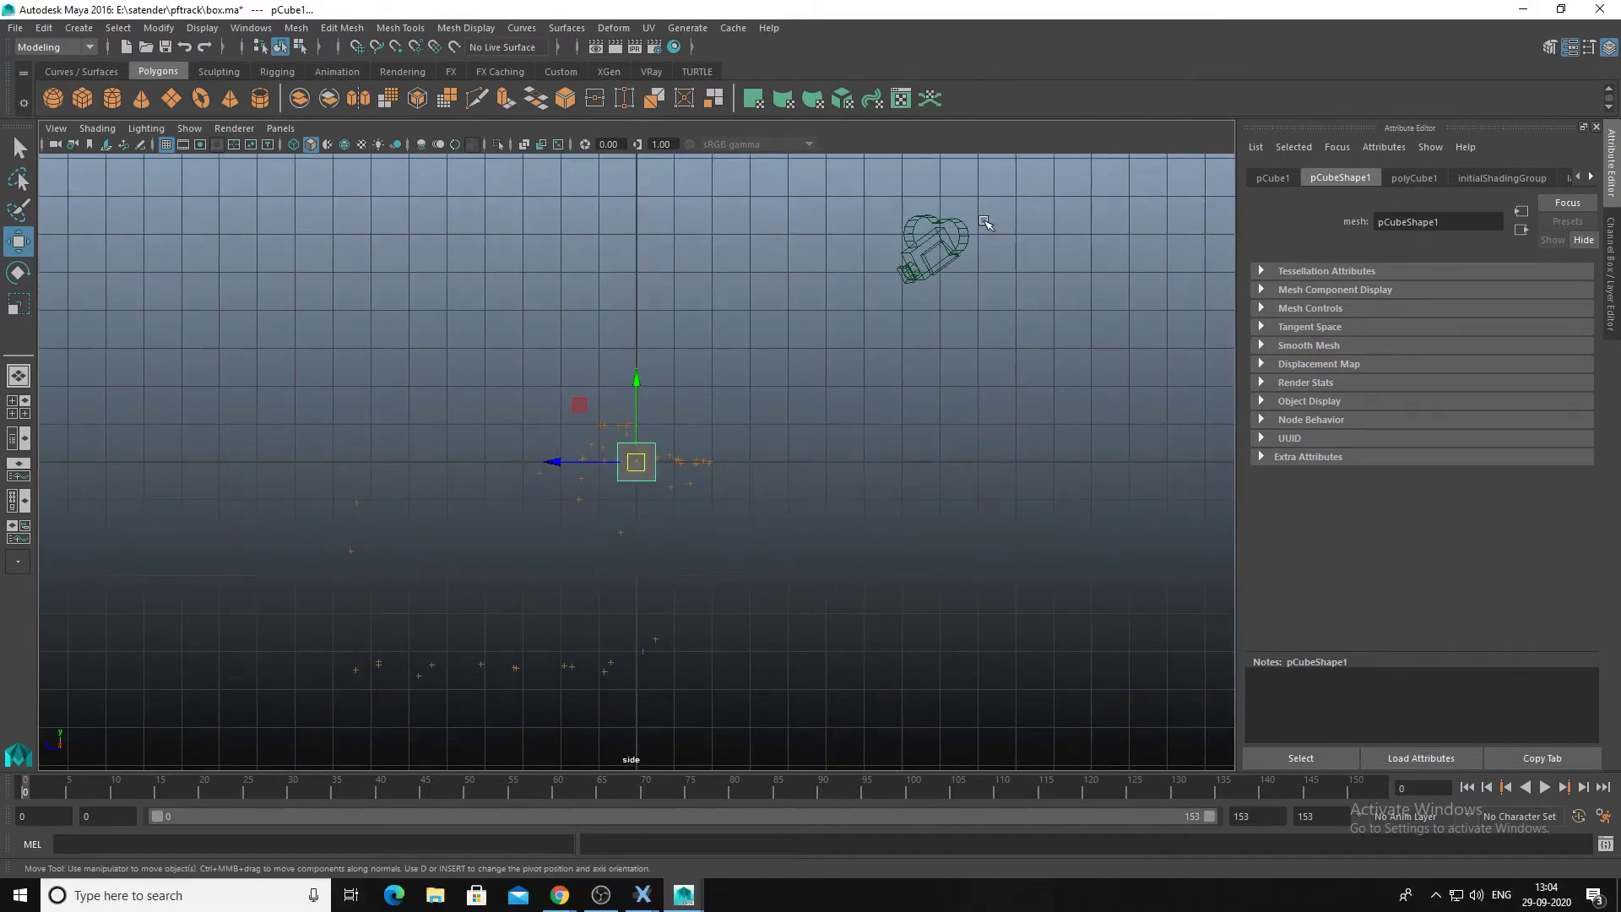
pyautogui.moveTo(997, 210); pyautogui.dragTo(919, 255)
pyautogui.keyDown('alt'); pyautogui.moveTo(594, 524); pyautogui.dragTo(1090, 510, button='right'); pyautogui.keyUp('alt')
pyautogui.keyDown('alt'); pyautogui.moveTo(786, 524); pyautogui.dragTo(662, 522, button='middle'); pyautogui.keyUp('alt')
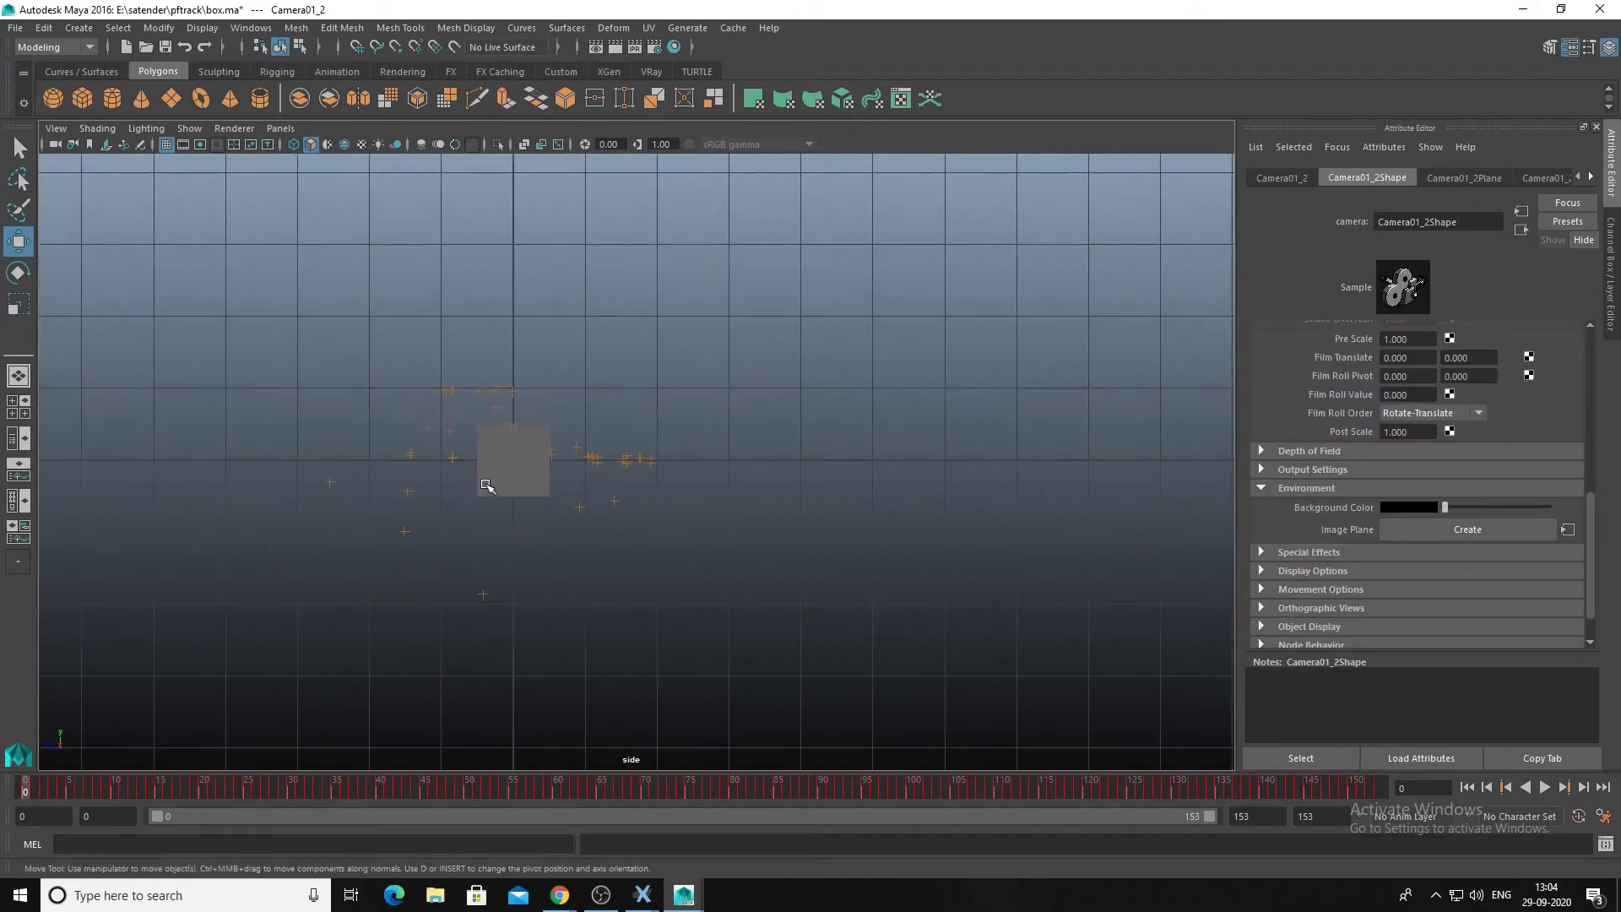
pyautogui.click(487, 487)
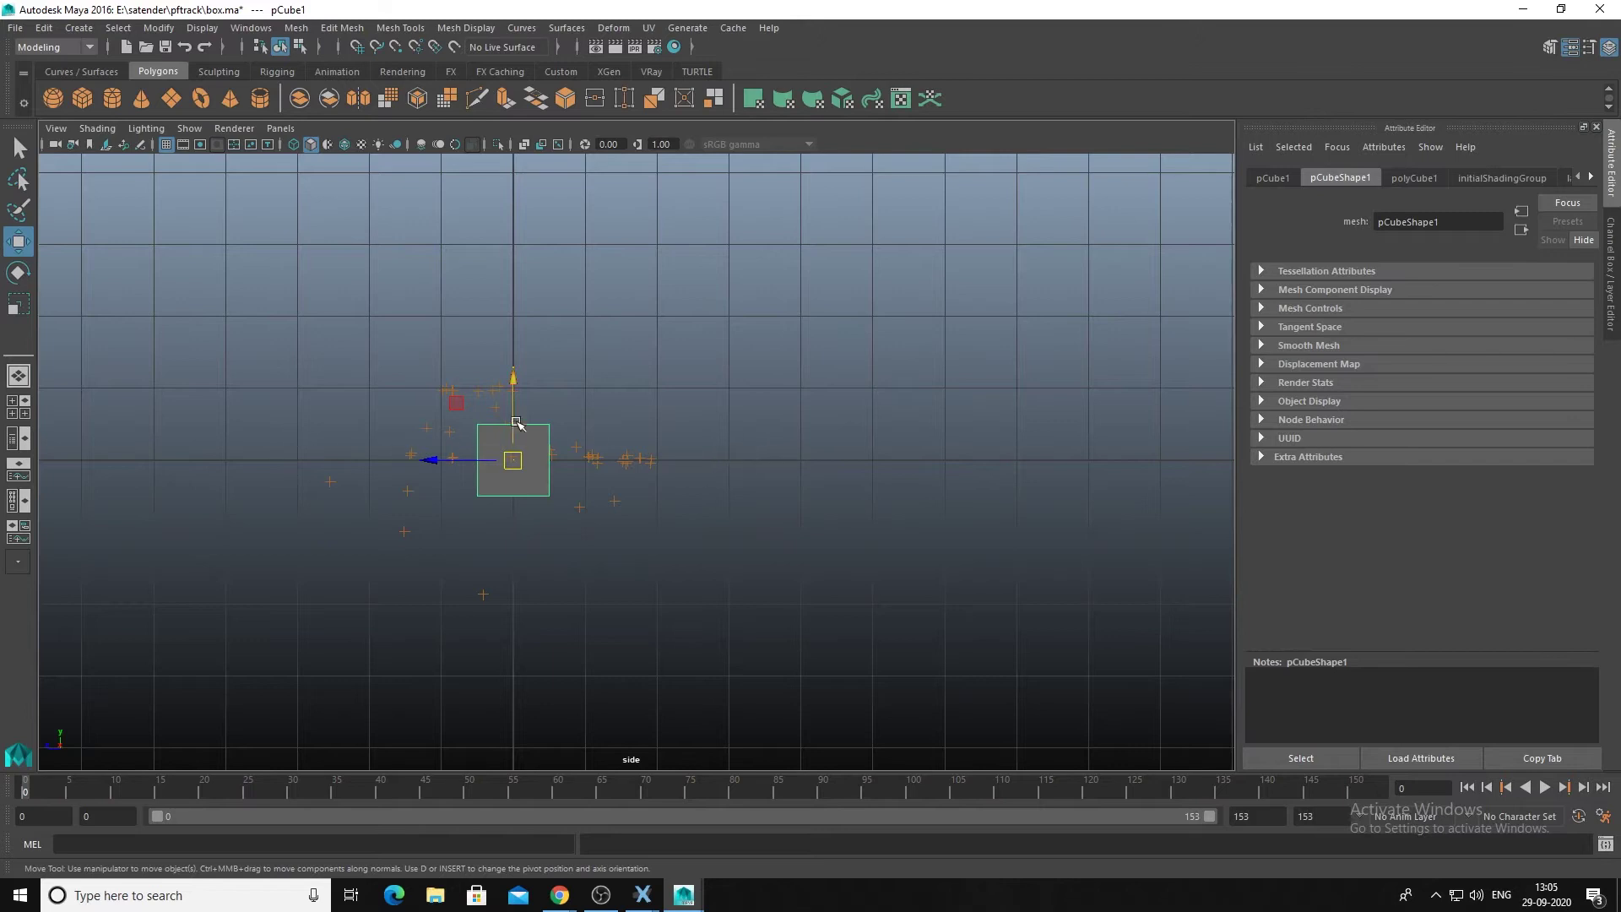
pyautogui.moveTo(512, 382); pyautogui.dragTo(510, 346)
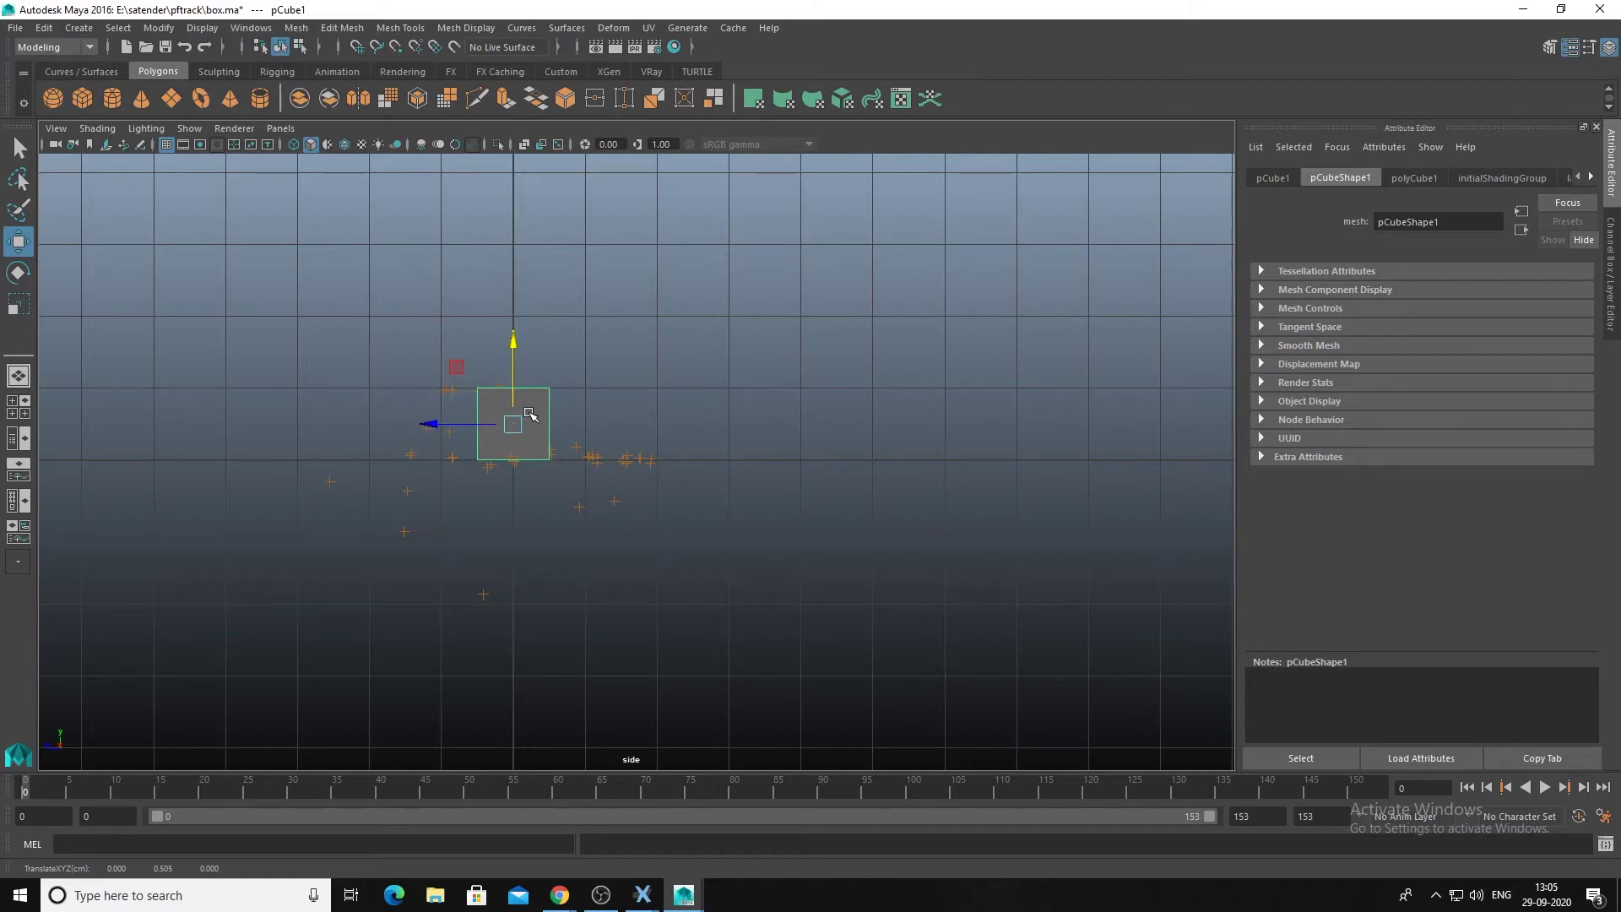
# Move the cube's pivot to its base and then to the bottom edge nearest the camera in the side view.
pyautogui.press('Insert')
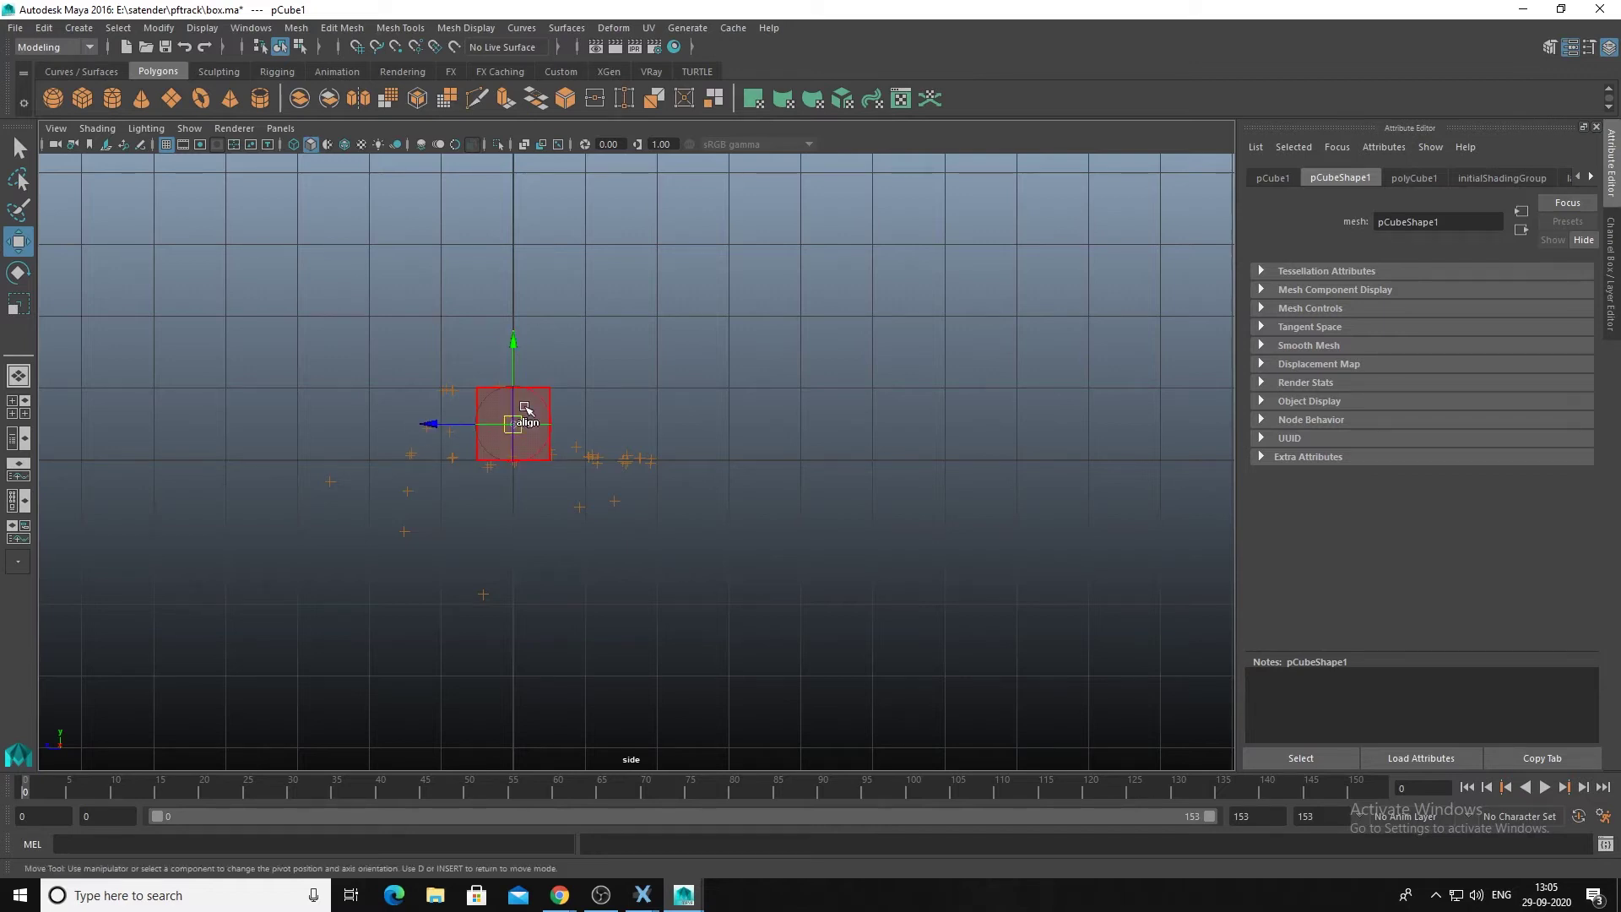
pyautogui.moveTo(512, 365); pyautogui.dragTo(516, 403)
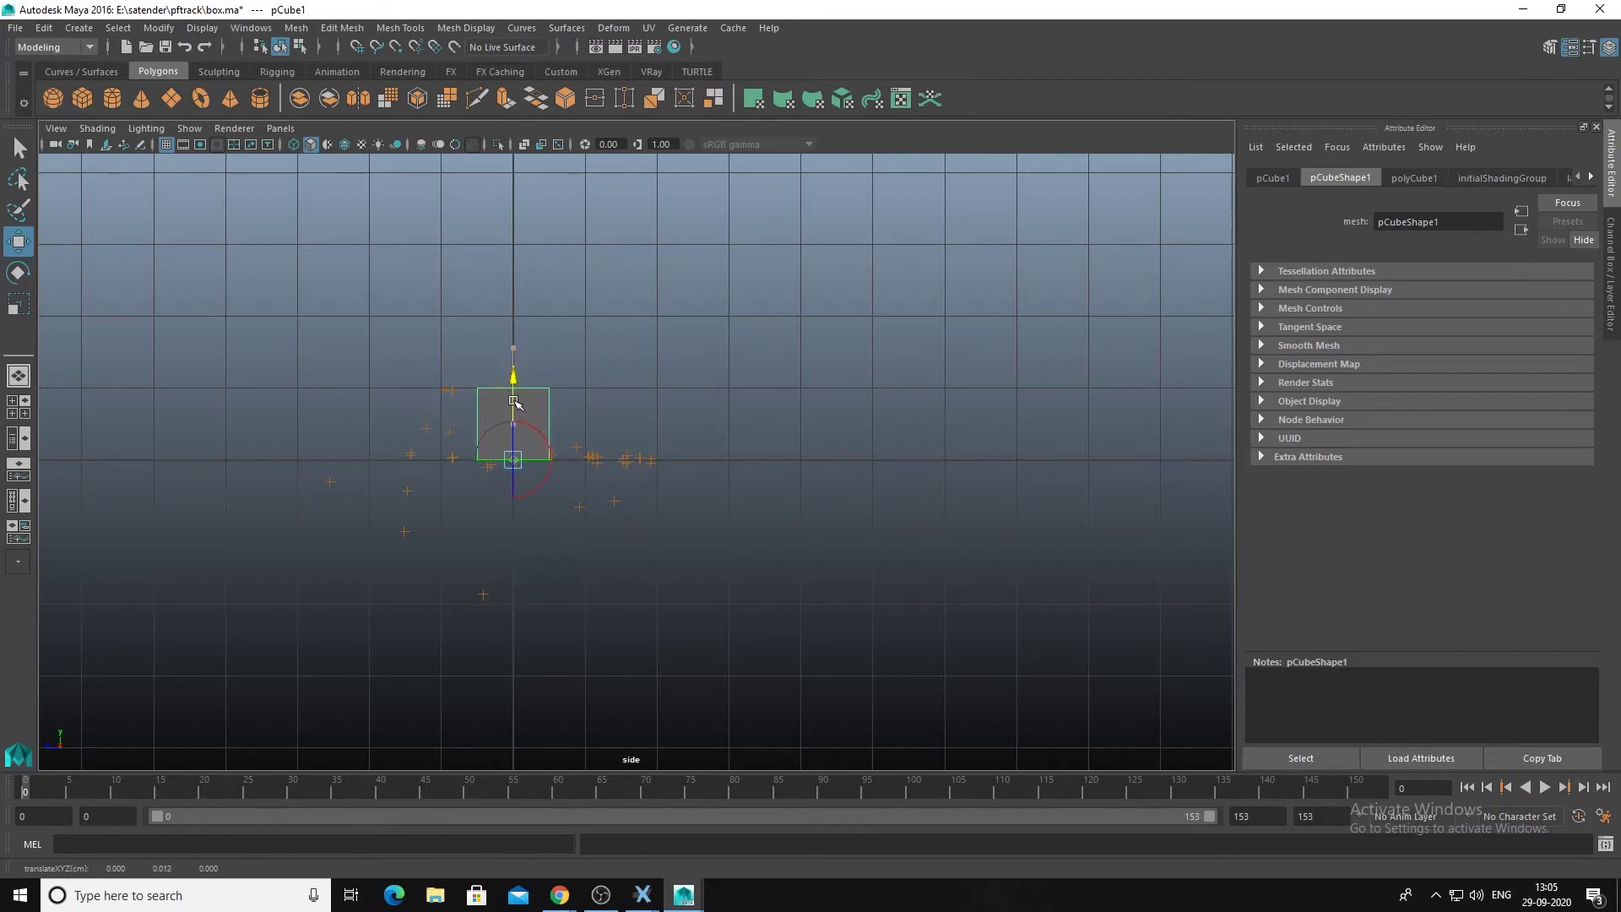
pyautogui.moveTo(440, 461); pyautogui.dragTo(479, 467)
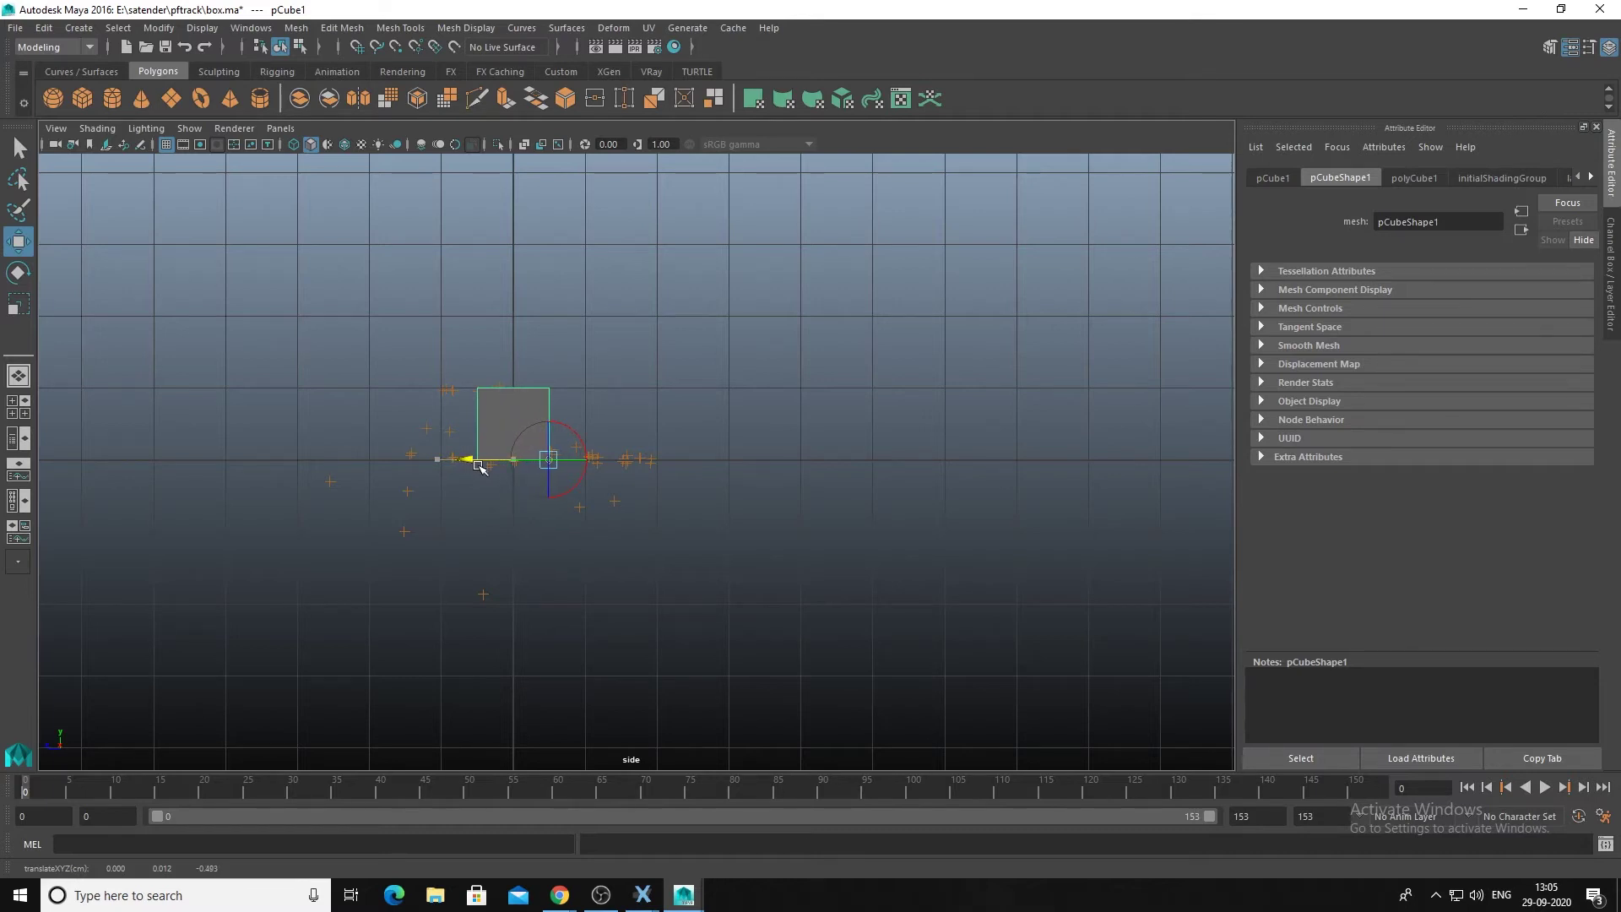
# Fine-tune the cube's pivot exactly onto its lower corner in a close-up of the side view.
pyautogui.scroll(5, 424, 456)
pyautogui.keyDown('alt'); pyautogui.moveTo(374, 498); pyautogui.dragTo(740, 589, button='middle'); pyautogui.keyUp('alt')
pyautogui.keyDown('alt'); pyautogui.moveTo(741, 589); pyautogui.dragTo(1174, 583, button='right'); pyautogui.keyUp('alt')
pyautogui.keyDown('alt'); pyautogui.moveTo(906, 585); pyautogui.dragTo(822, 488, button='middle'); pyautogui.keyUp('alt')
pyautogui.keyDown('alt'); pyautogui.moveTo(822, 487); pyautogui.dragTo(1015, 584, button='right'); pyautogui.keyUp('alt')
pyautogui.keyDown('alt'); pyautogui.moveTo(850, 582); pyautogui.dragTo(680, 546, button='middle'); pyautogui.keyUp('alt')
pyautogui.scroll(3, 645, 582)
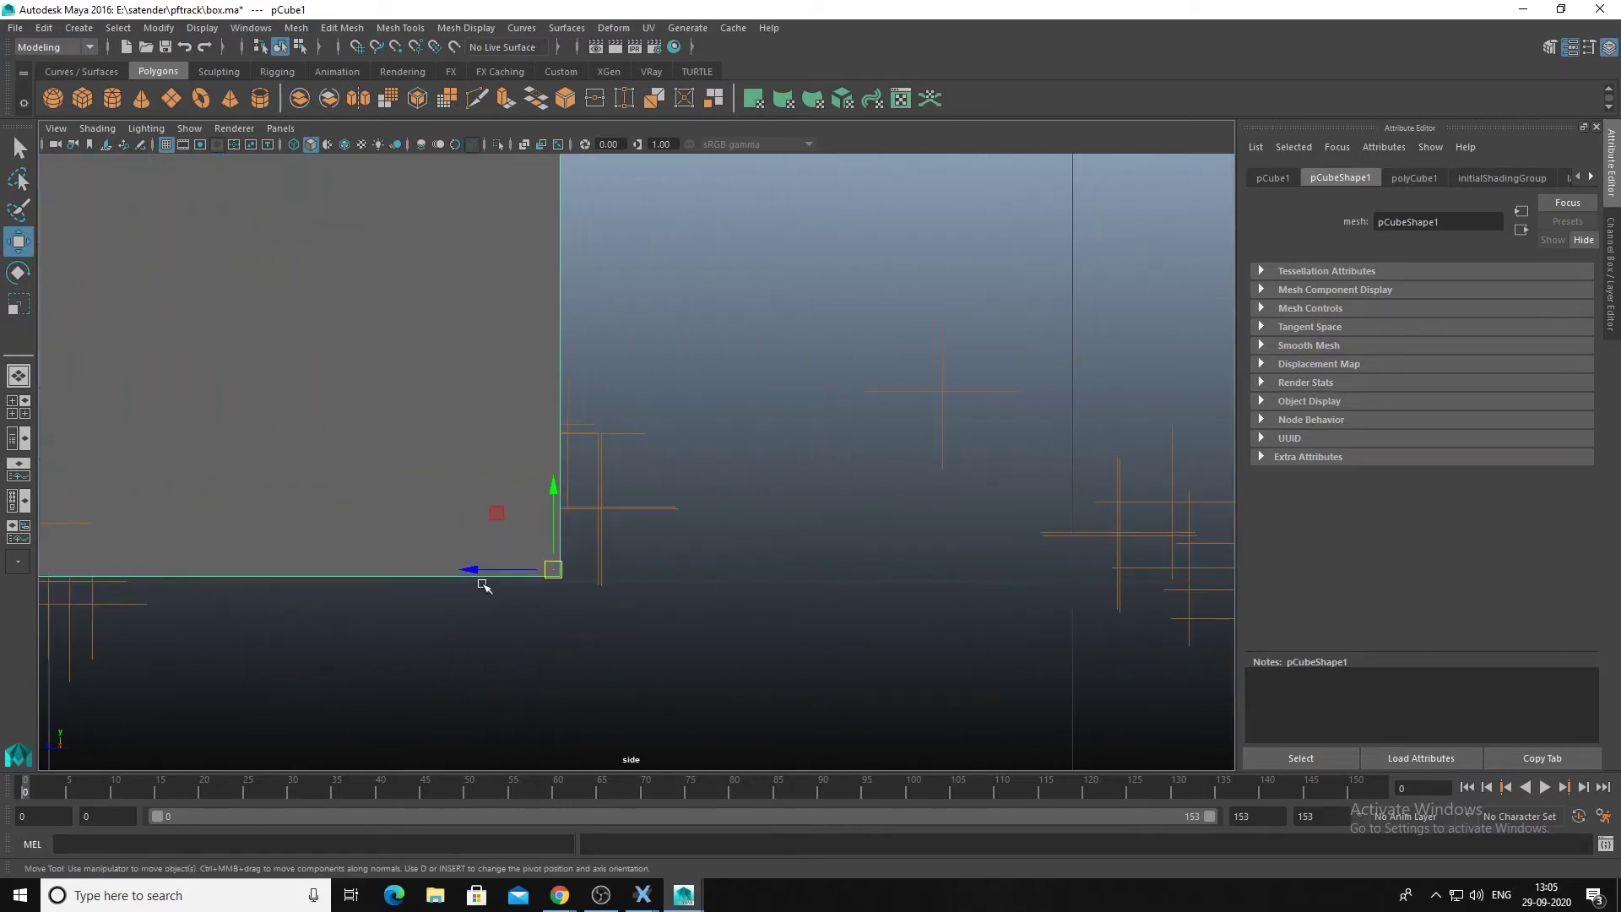
pyautogui.press('d')
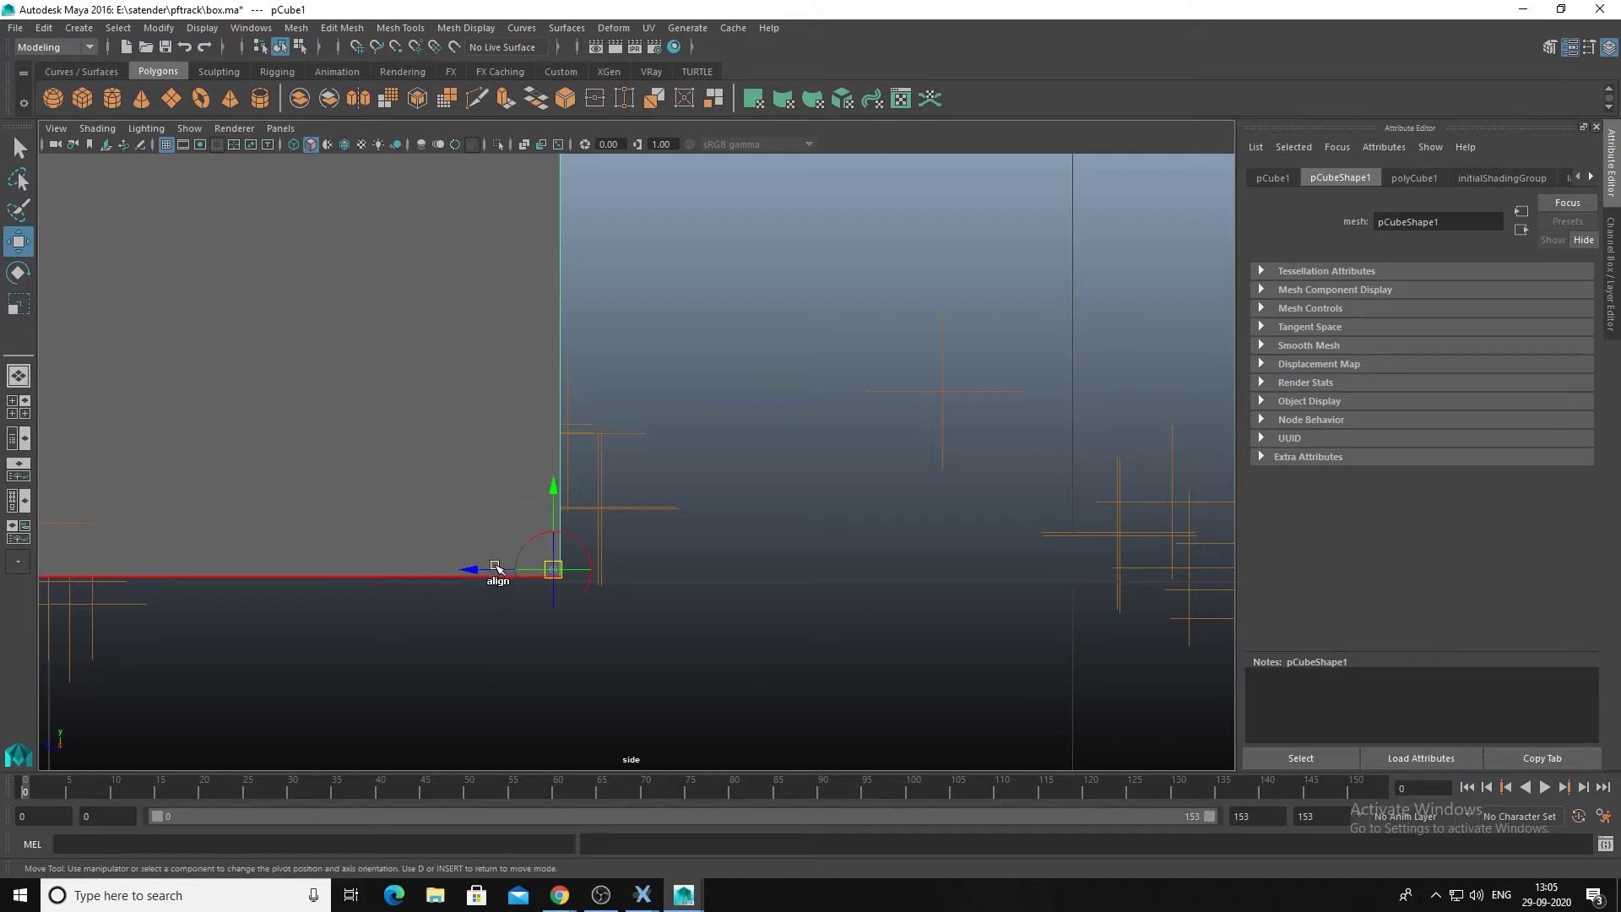
pyautogui.moveTo(489, 570); pyautogui.dragTo(497, 570)
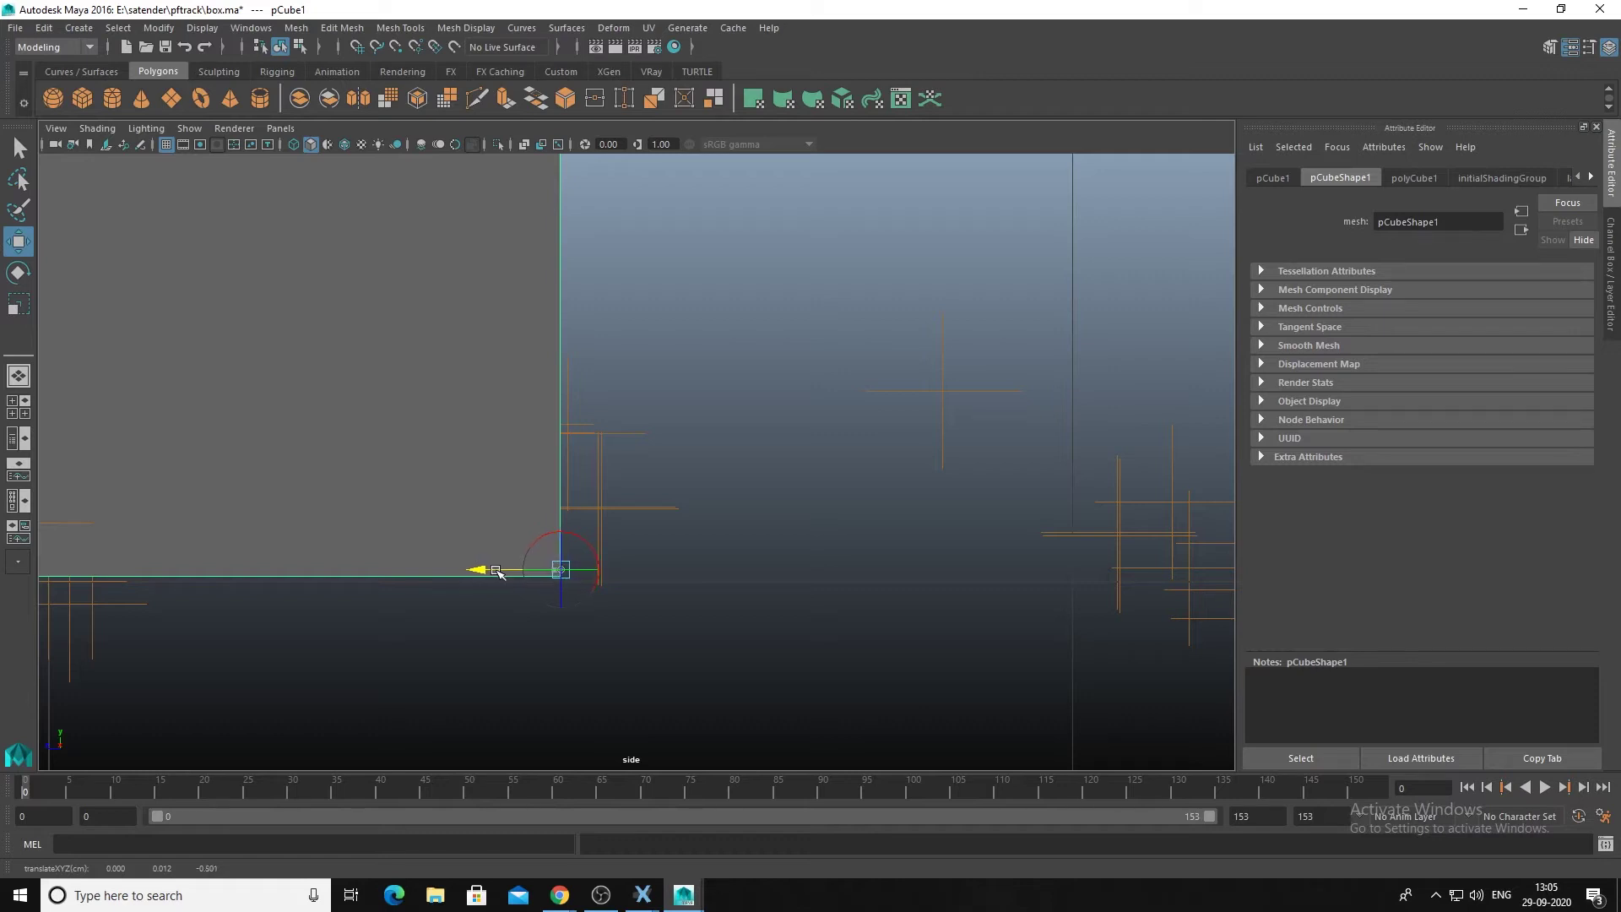
pyautogui.moveTo(562, 501); pyautogui.dragTo(560, 508)
# Shift the cube's pivot along X in the top view to the base corner nearest the camera.
pyautogui.press('space')
pyautogui.press('space')
pyautogui.moveTo(397, 490); pyautogui.dragTo(329, 497)
pyautogui.scroll(3, 343, 525)
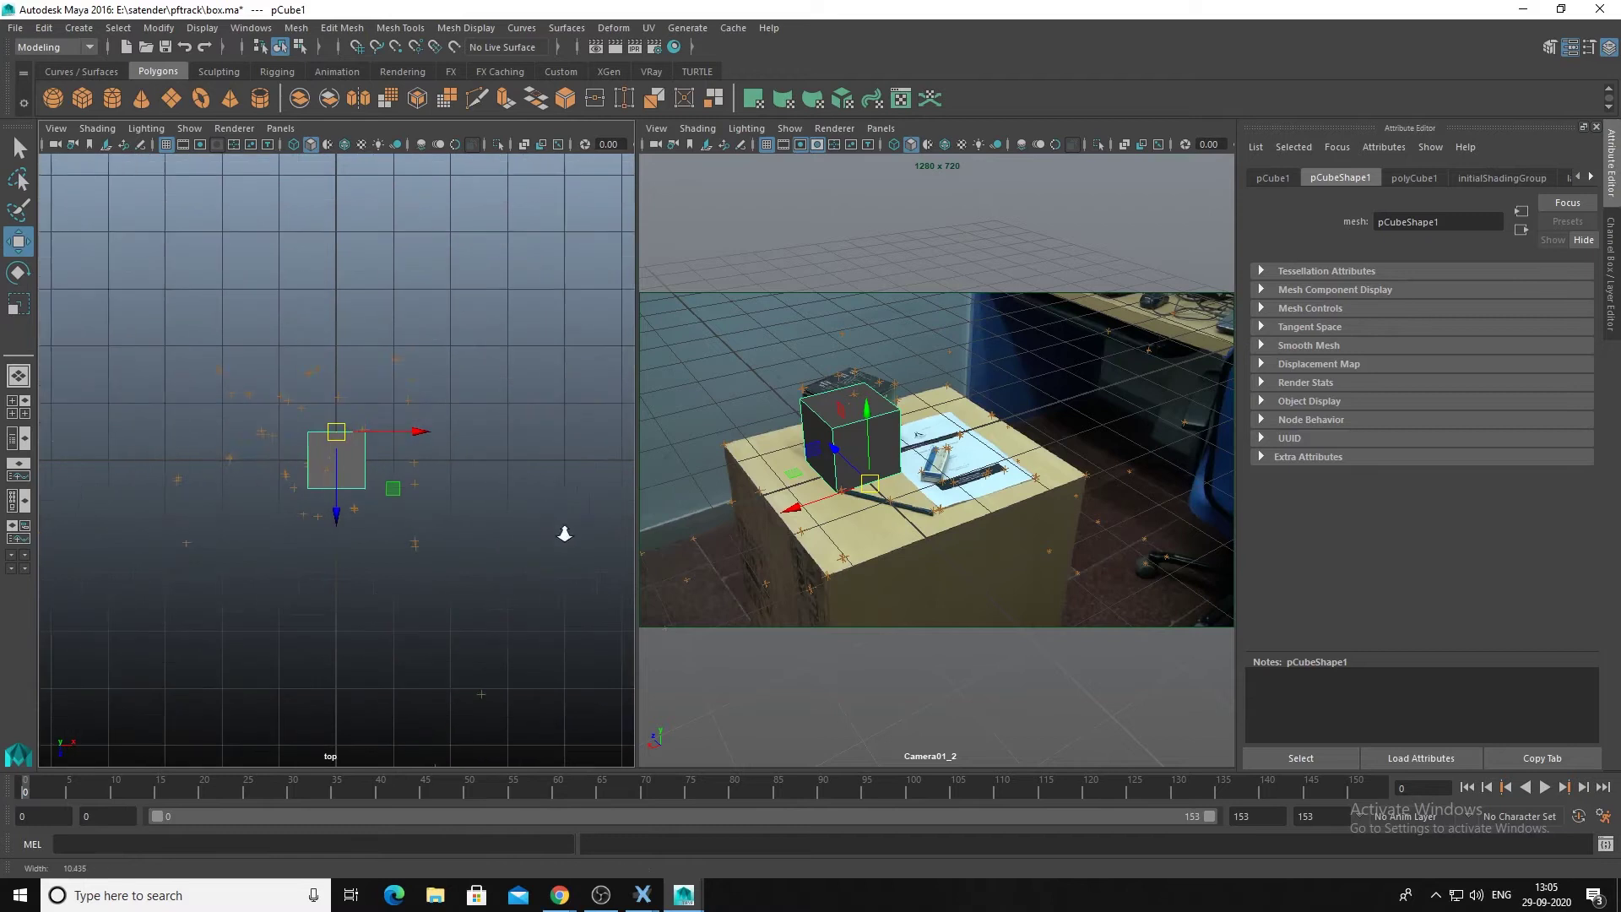
pyautogui.keyDown('alt'); pyautogui.moveTo(565, 534); pyautogui.dragTo(594, 536, button='right'); pyautogui.keyUp('alt')
pyautogui.keyDown('alt'); pyautogui.moveTo(350, 493); pyautogui.dragTo(358, 582, button='middle'); pyautogui.keyUp('alt')
pyautogui.keyDown('alt'); pyautogui.moveTo(513, 416); pyautogui.dragTo(324, 417, button='right'); pyautogui.keyUp('alt')
pyautogui.keyDown('alt'); pyautogui.moveTo(324, 417); pyautogui.dragTo(318, 453, button='middle'); pyautogui.keyUp('alt')
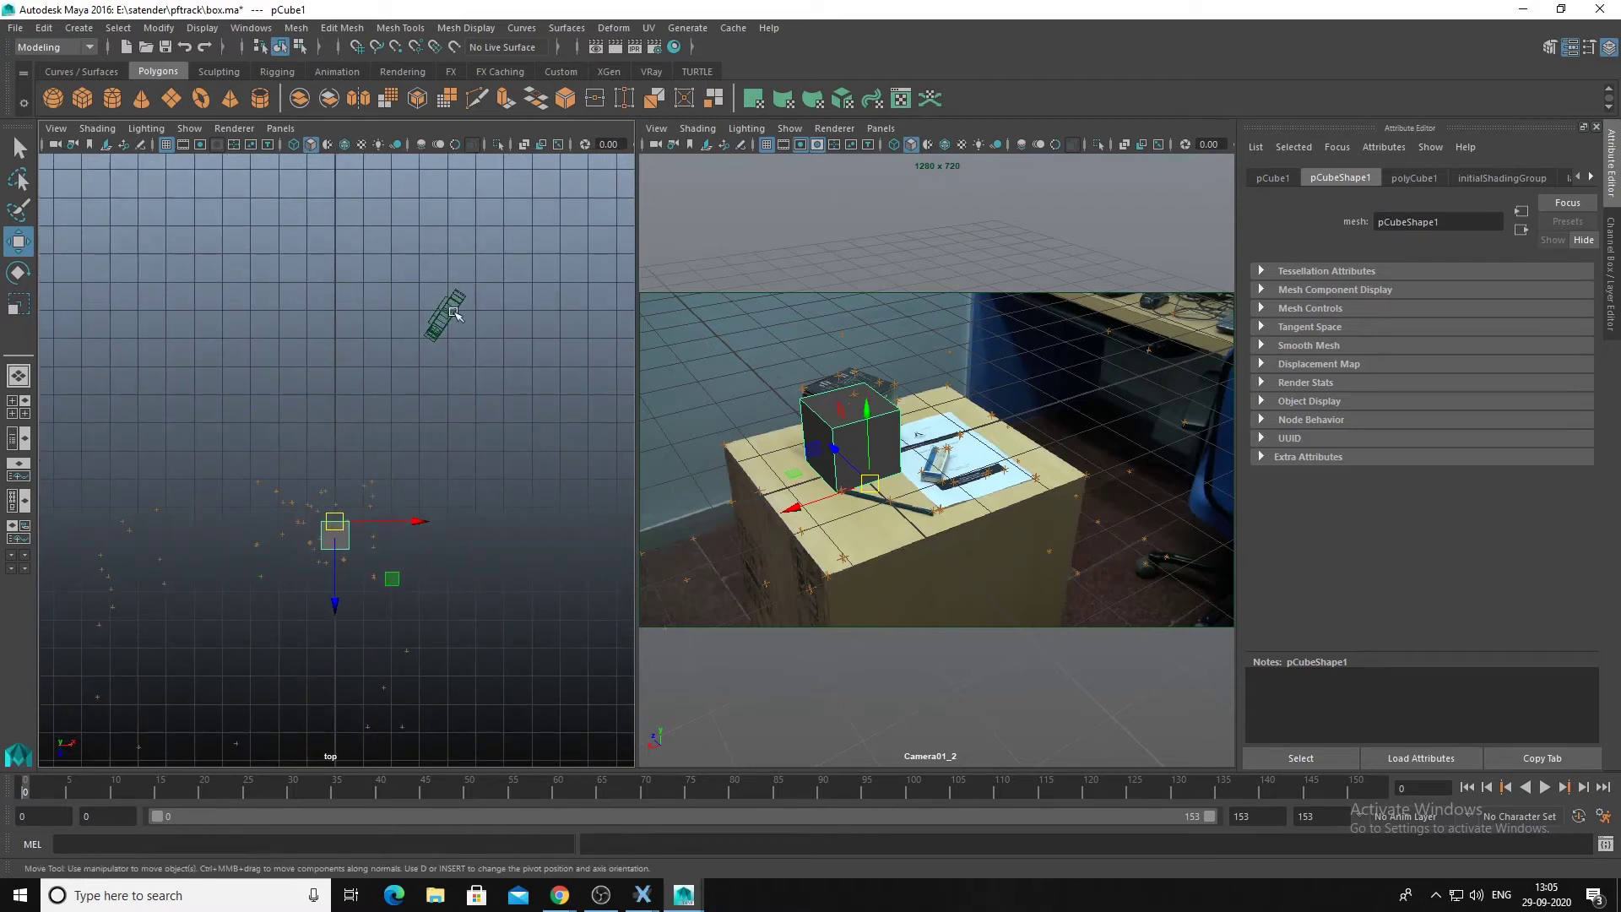
pyautogui.scroll(8, 349, 546)
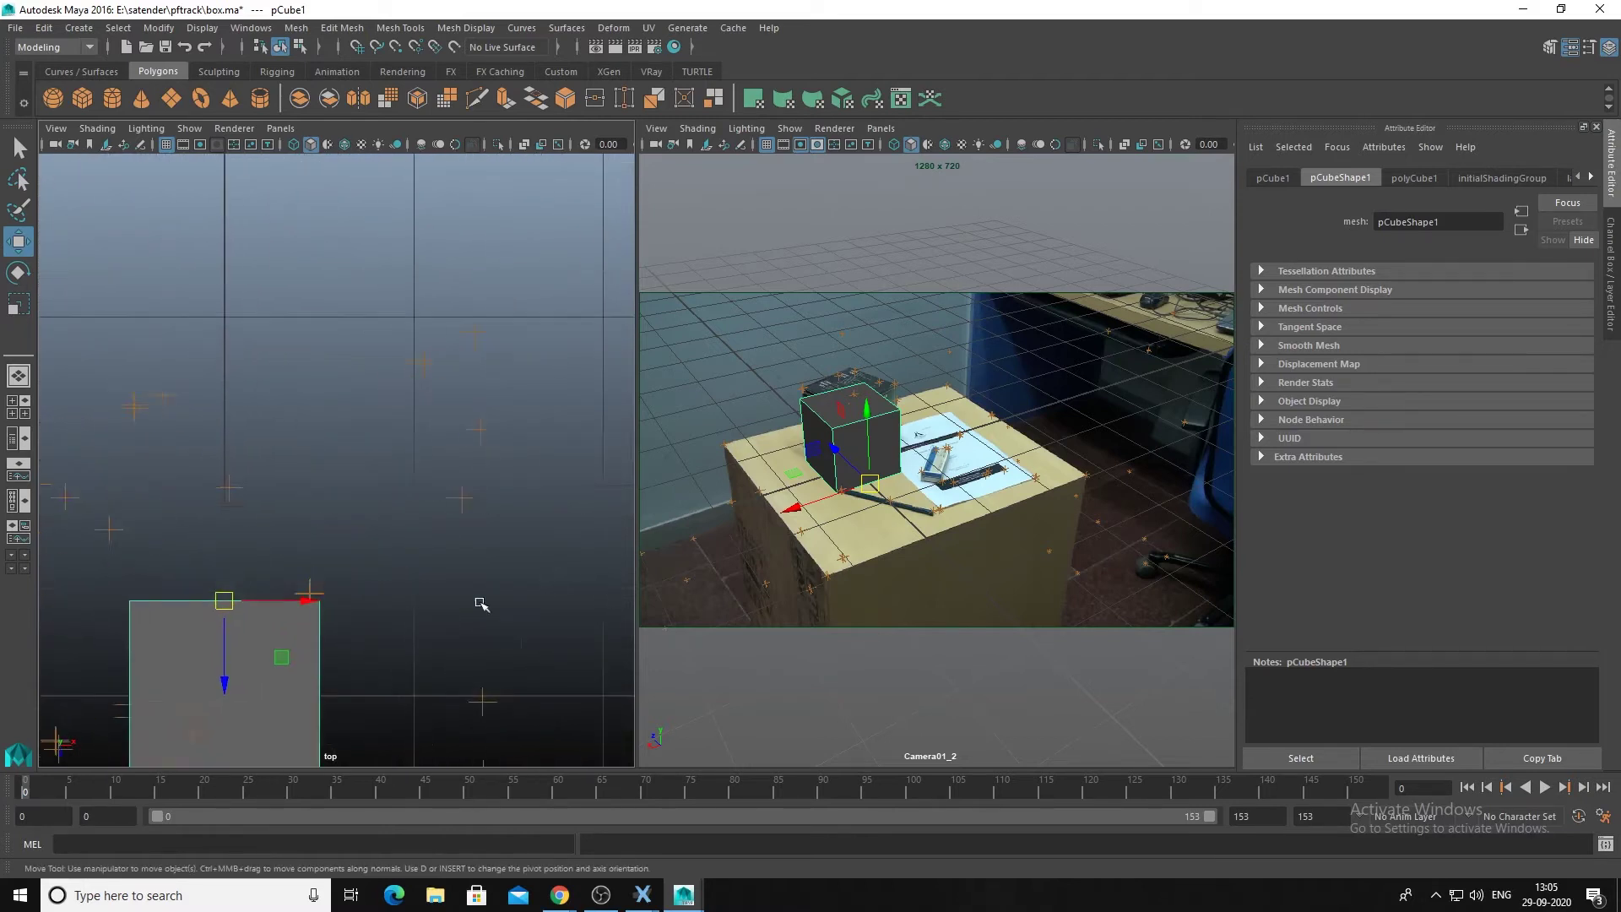
pyautogui.press('d')
pyautogui.moveTo(302, 512); pyautogui.dragTo(395, 527)
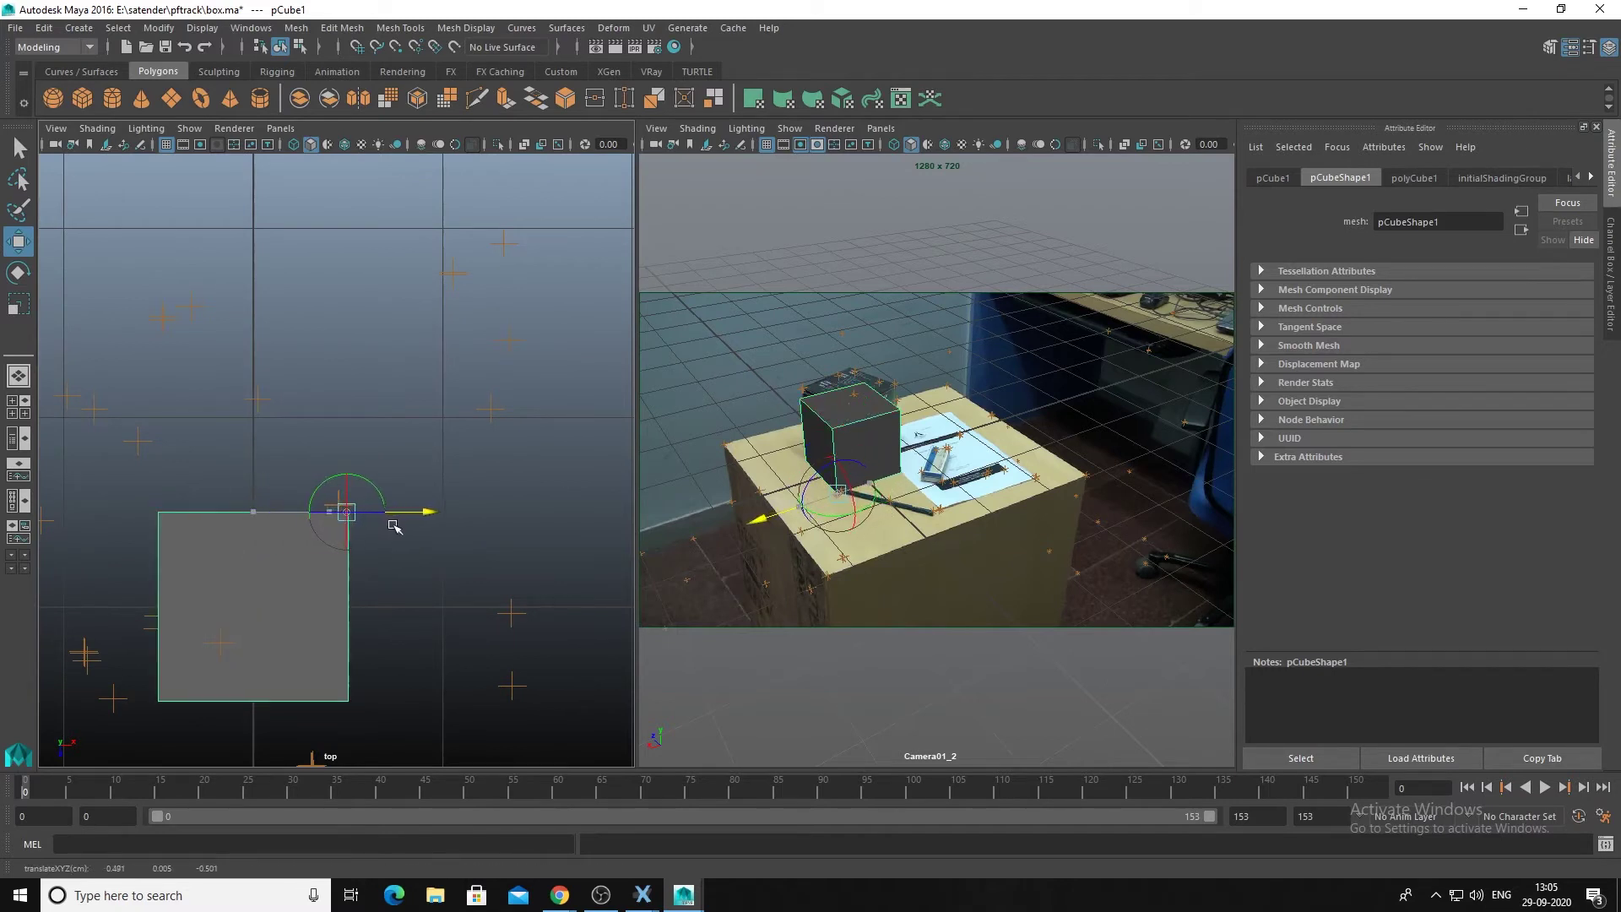
pyautogui.press('d')
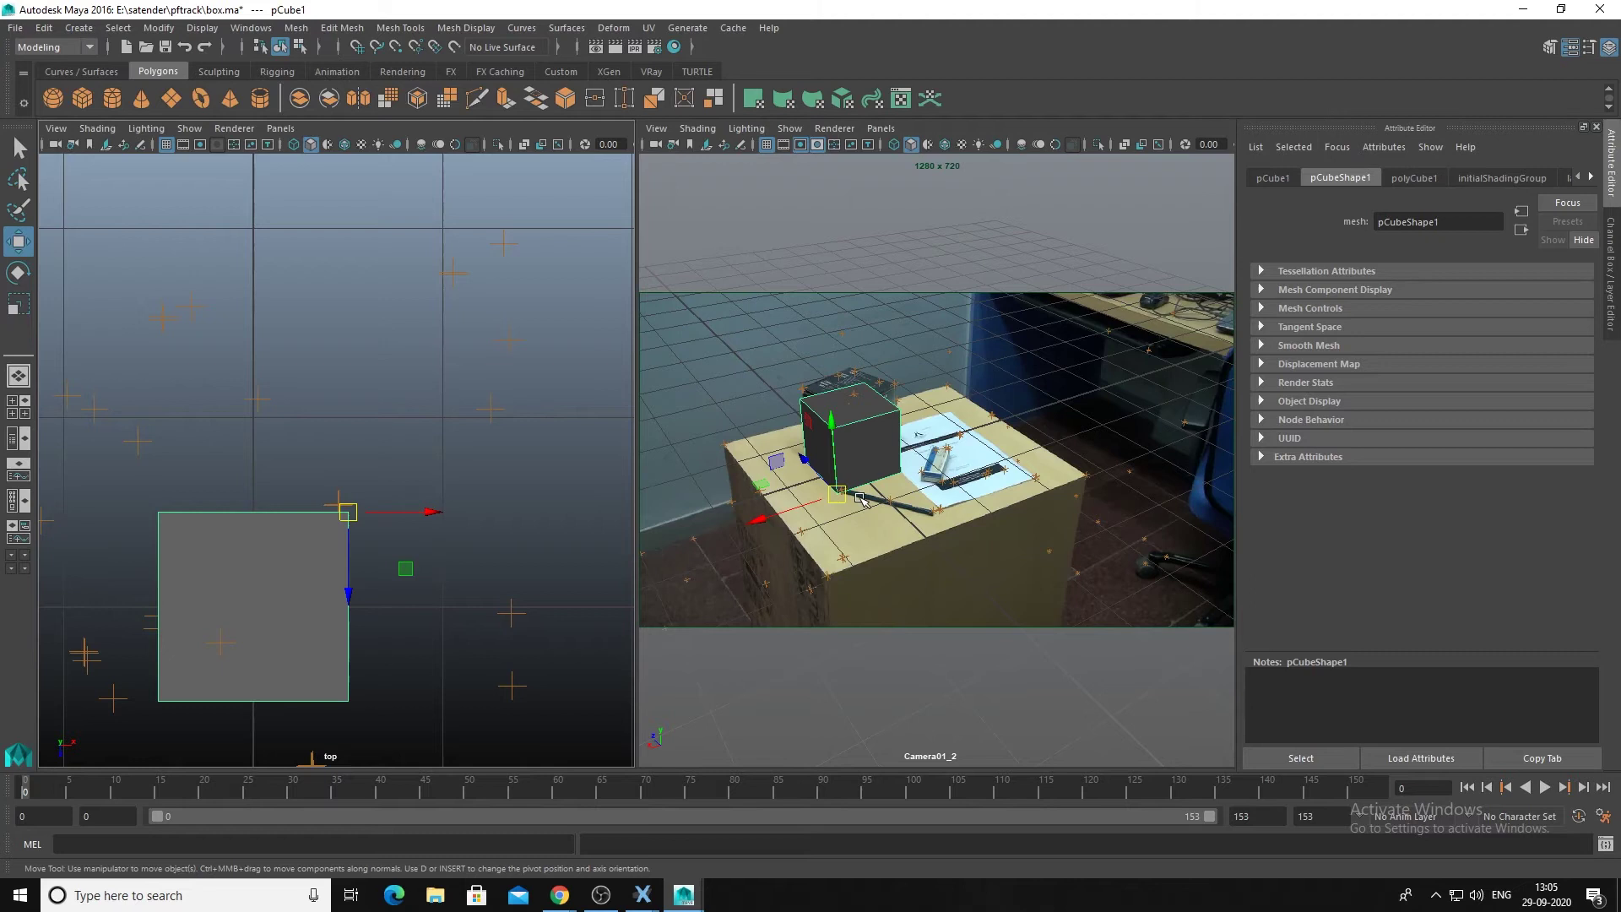
# In the camera view, move the cube off the filmed box and snap its pivot corner to the tracker at the box's front bottom corner.
pyautogui.press('space')
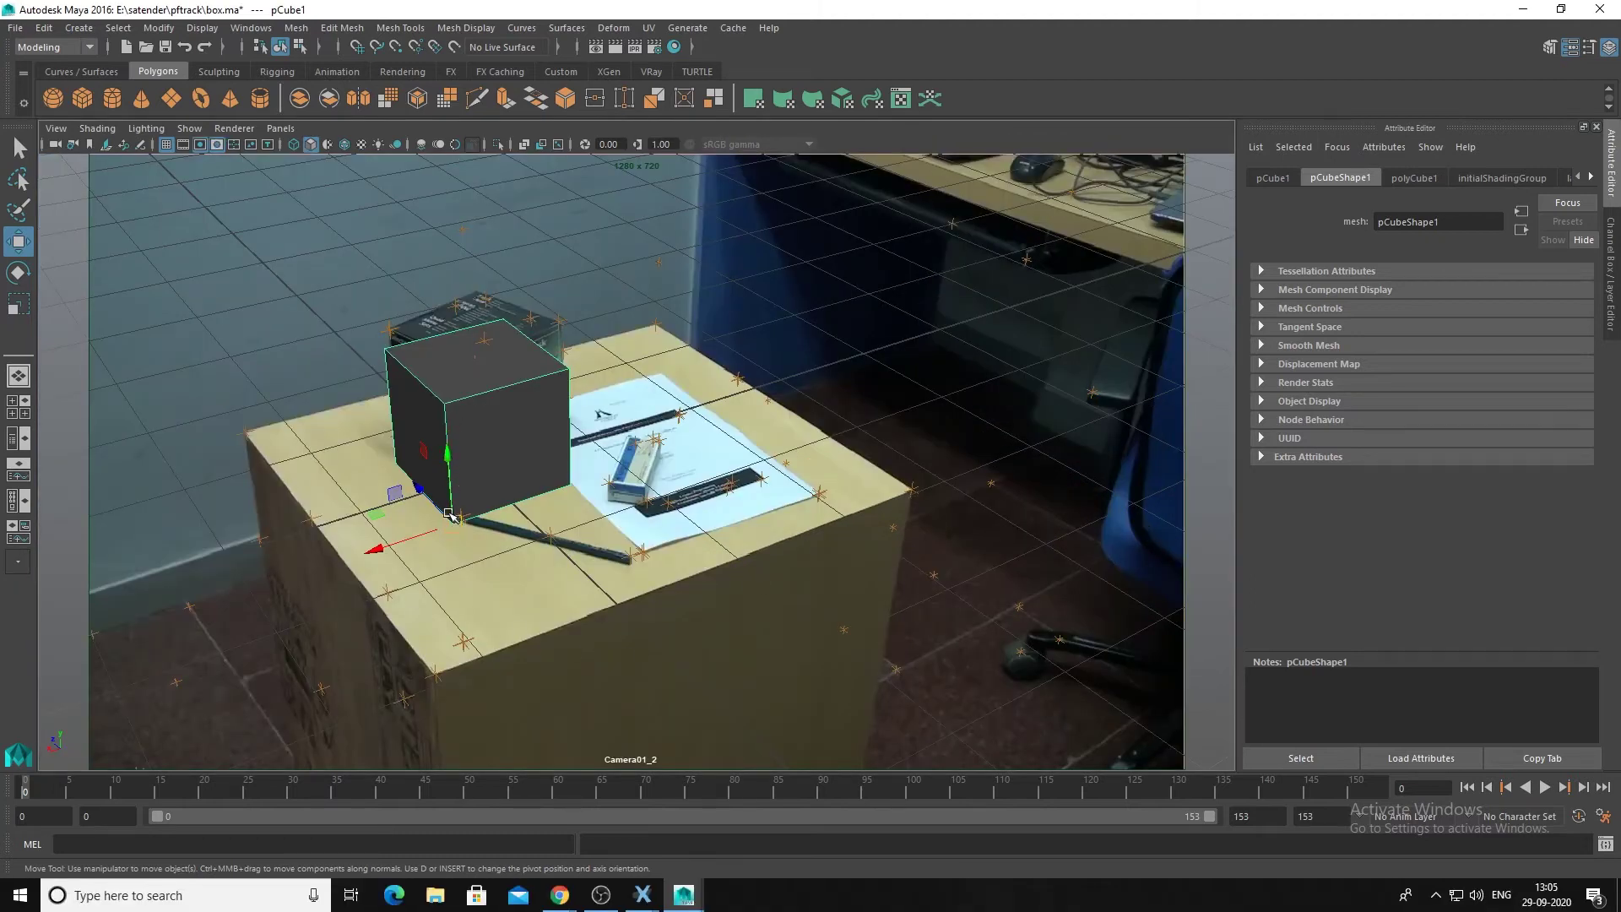
pyautogui.moveTo(394, 558); pyautogui.dragTo(852, 438)
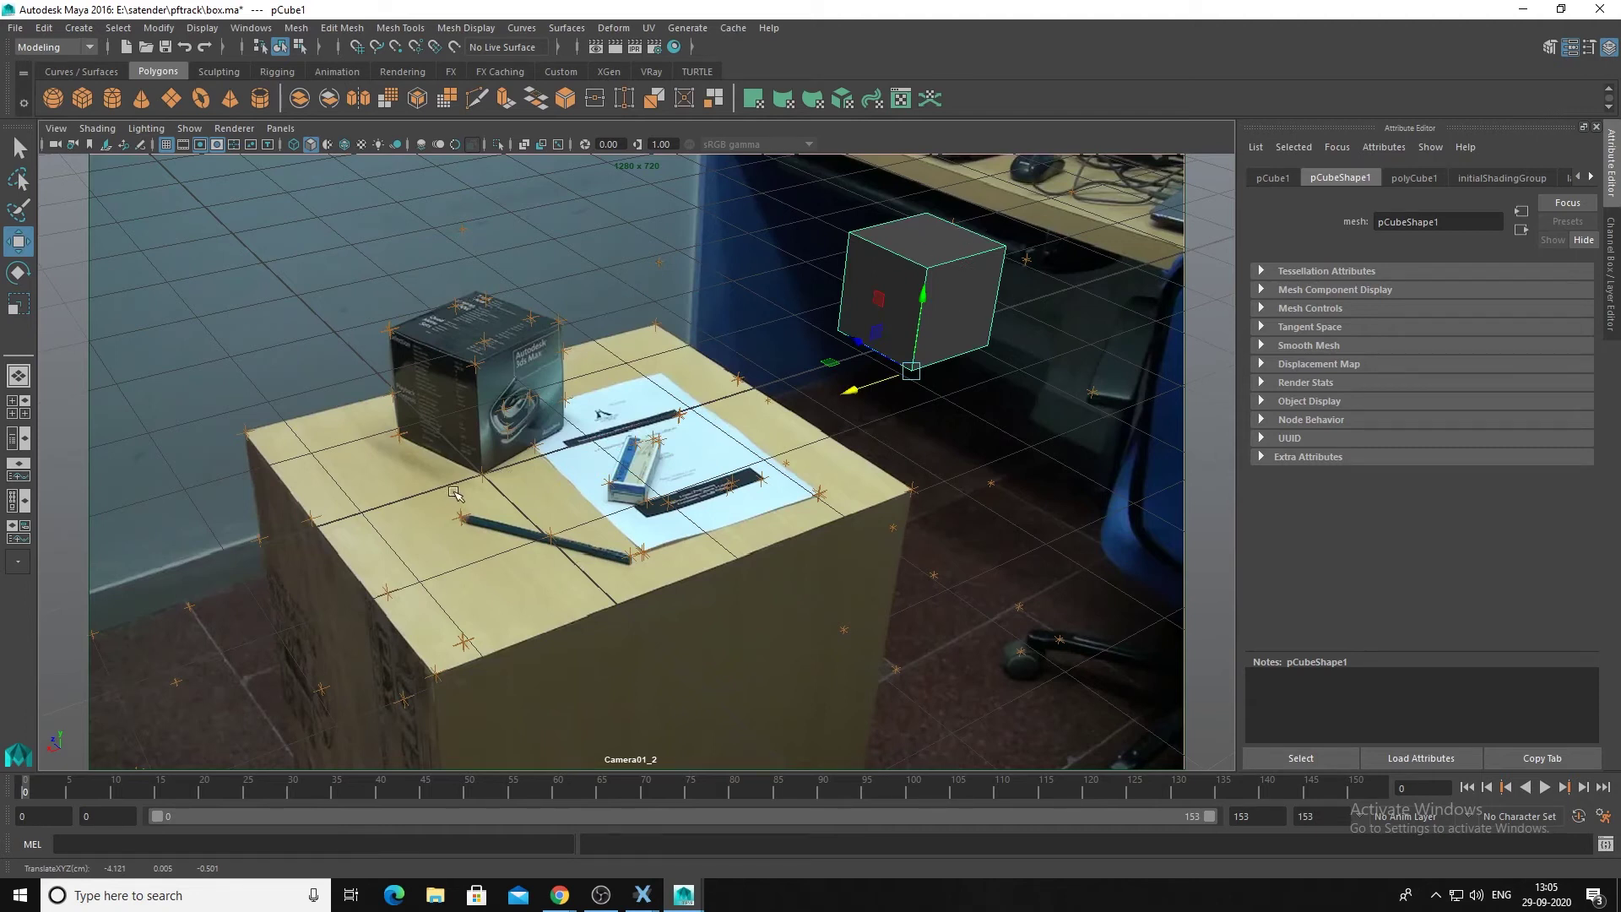
pyautogui.click(483, 476)
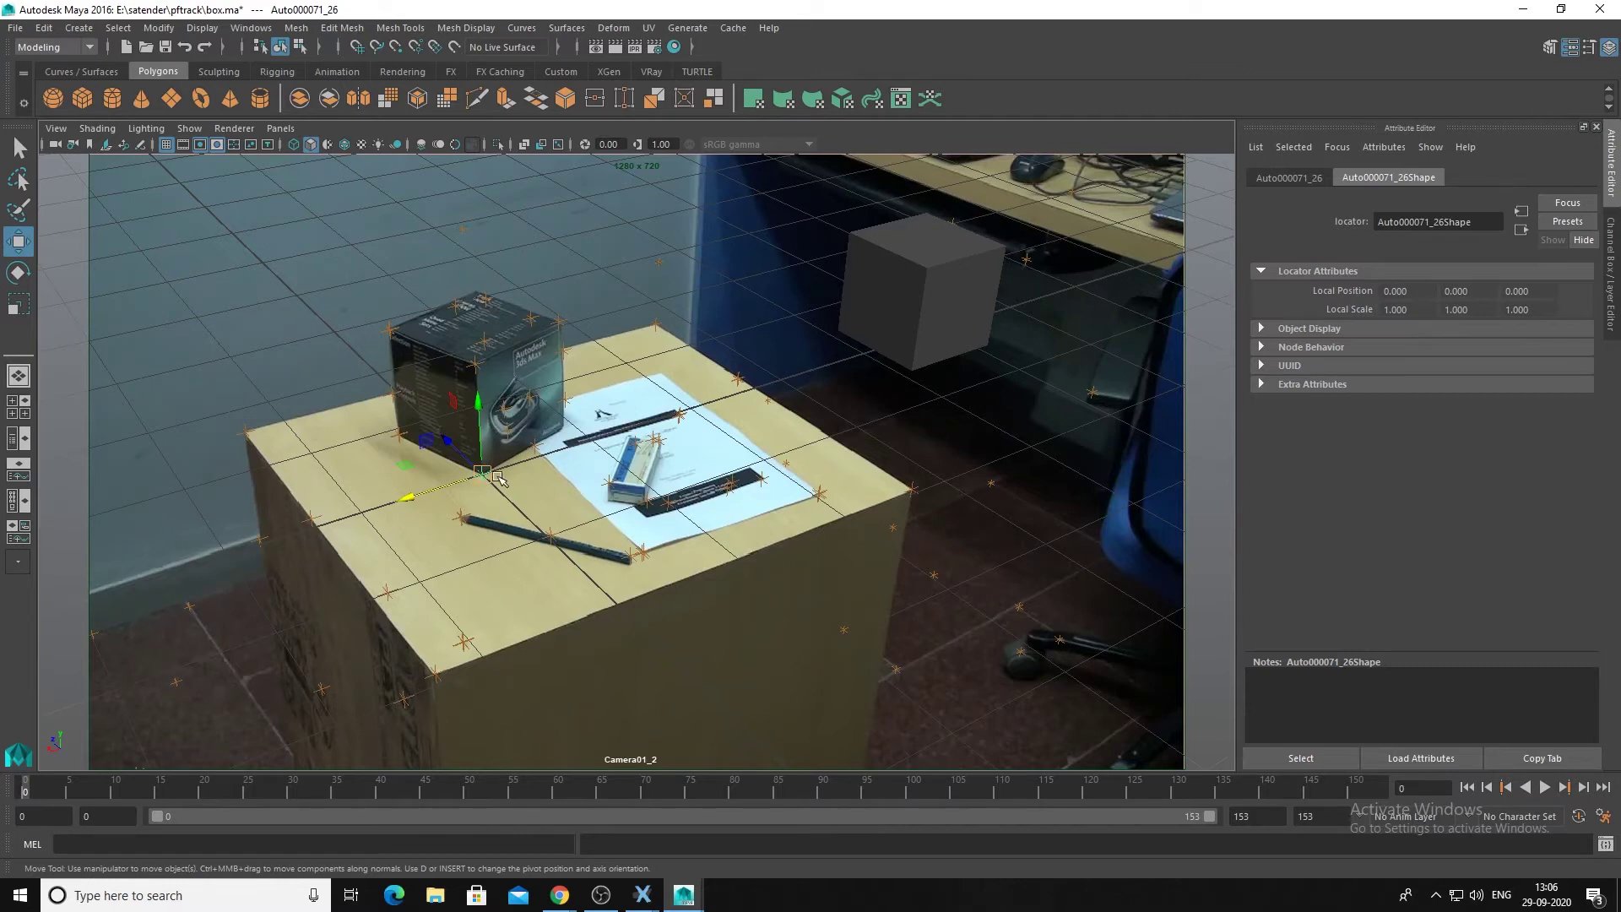
pyautogui.click(908, 305)
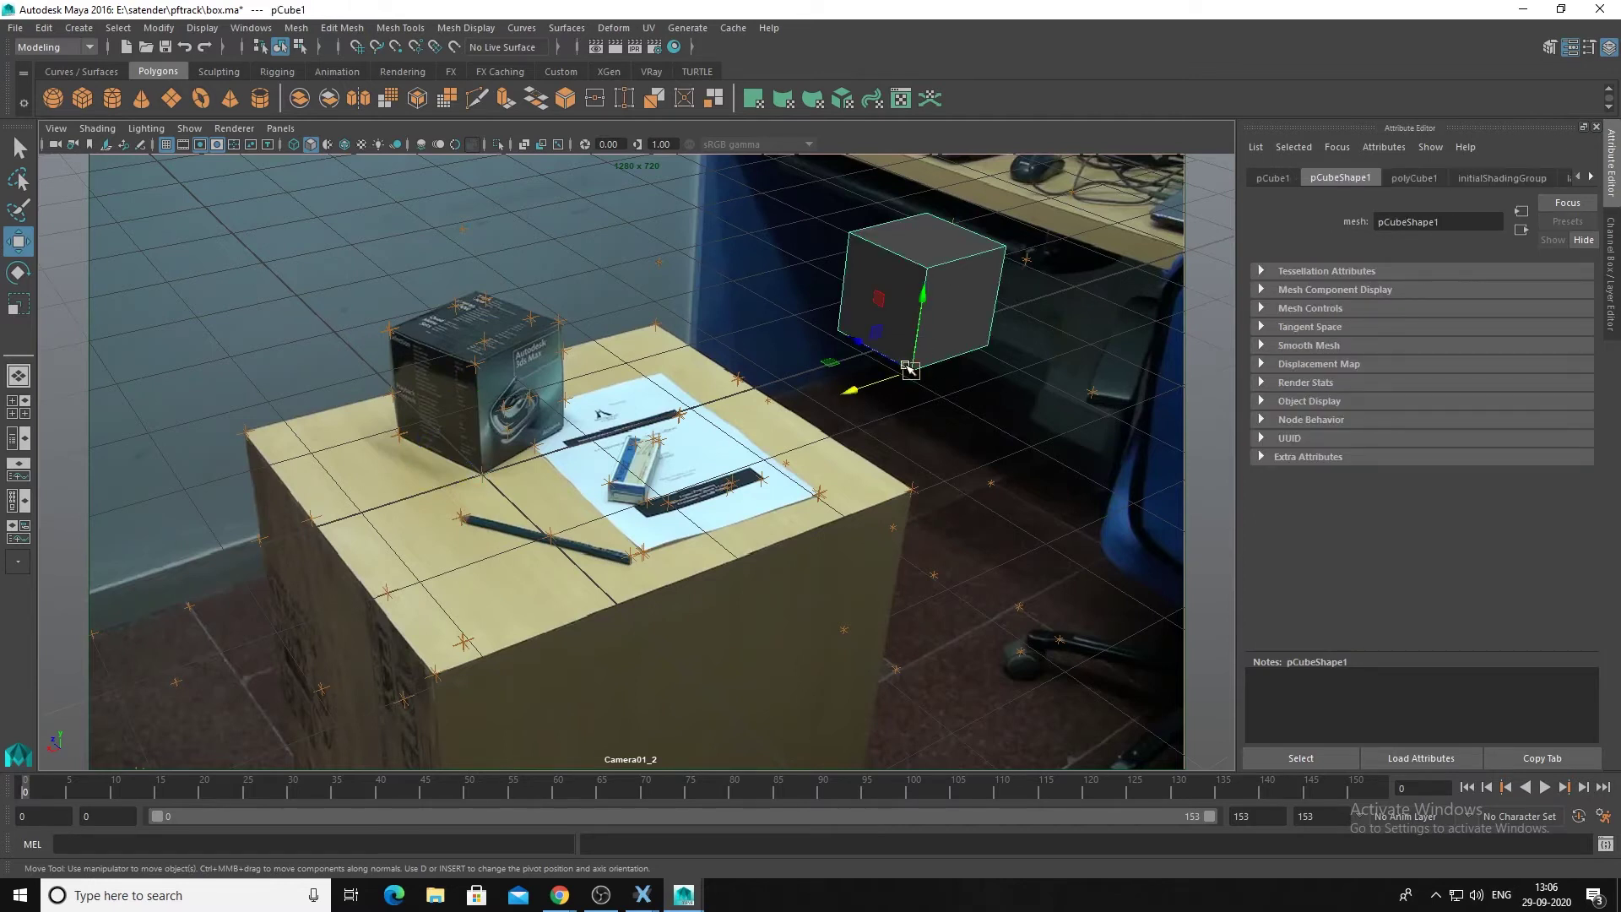
pyautogui.press('v')
pyautogui.moveTo(912, 372); pyautogui.dragTo(482, 476)
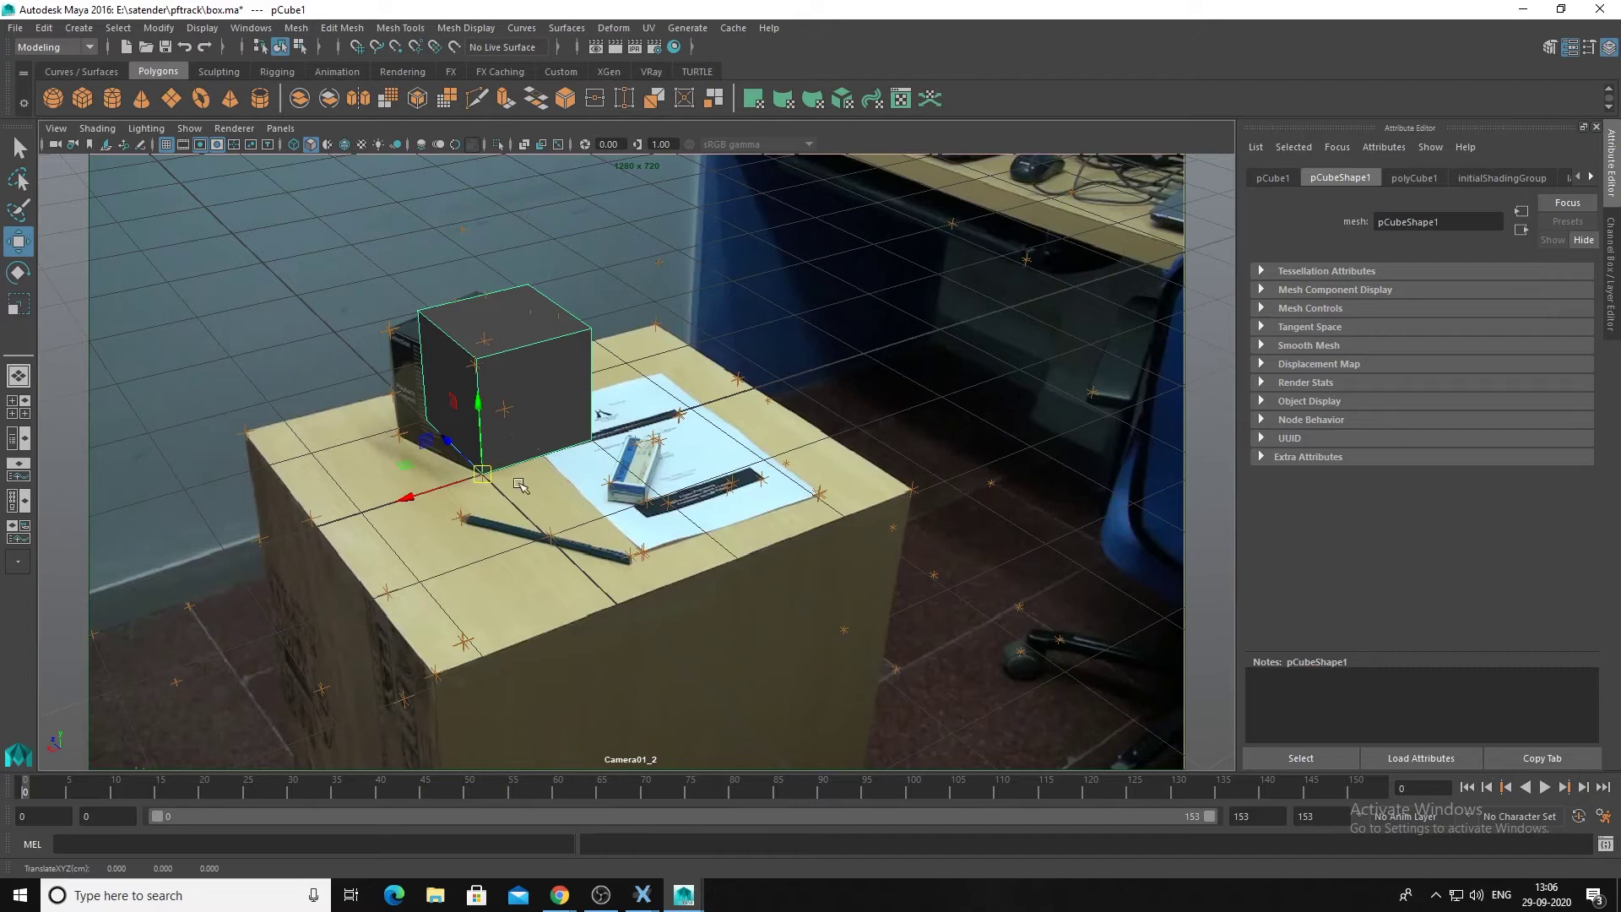
# Examine the snapped cube against the tracker points in the top and perspective views.
pyautogui.press('space')
pyautogui.keyDown('alt'); pyautogui.moveTo(532, 511); pyautogui.dragTo(367, 537, button='right'); pyautogui.keyUp('alt')
pyautogui.keyDown('alt'); pyautogui.moveTo(367, 537); pyautogui.dragTo(384, 504, button='middle'); pyautogui.keyUp('alt')
pyautogui.press('space')
pyautogui.moveTo(378, 549); pyautogui.dragTo(393, 458)
pyautogui.moveTo(387, 522)
pyautogui.keyDown('alt'); pyautogui.mouseDown()
pyautogui.moveTo(293, 473)
pyautogui.moveTo(347, 521)
pyautogui.moveTo(398, 536)
pyautogui.mouseUp(); pyautogui.keyUp('alt')
pyautogui.keyDown('alt'); pyautogui.moveTo(398, 535); pyautogui.dragTo(322, 497, button='right'); pyautogui.keyUp('alt')
pyautogui.moveTo(321, 497)
pyautogui.keyDown('alt'); pyautogui.mouseDown()
pyautogui.moveTo(380, 442)
pyautogui.moveTo(420, 438)
pyautogui.moveTo(435, 462)
pyautogui.moveTo(265, 473)
pyautogui.moveTo(278, 490)
pyautogui.moveTo(337, 474)
pyautogui.mouseUp(); pyautogui.keyUp('alt')
# Rotate the cube about 17.9 degrees around Y to align with the filmed box and show the camera view in wireframe.
pyautogui.press('space')
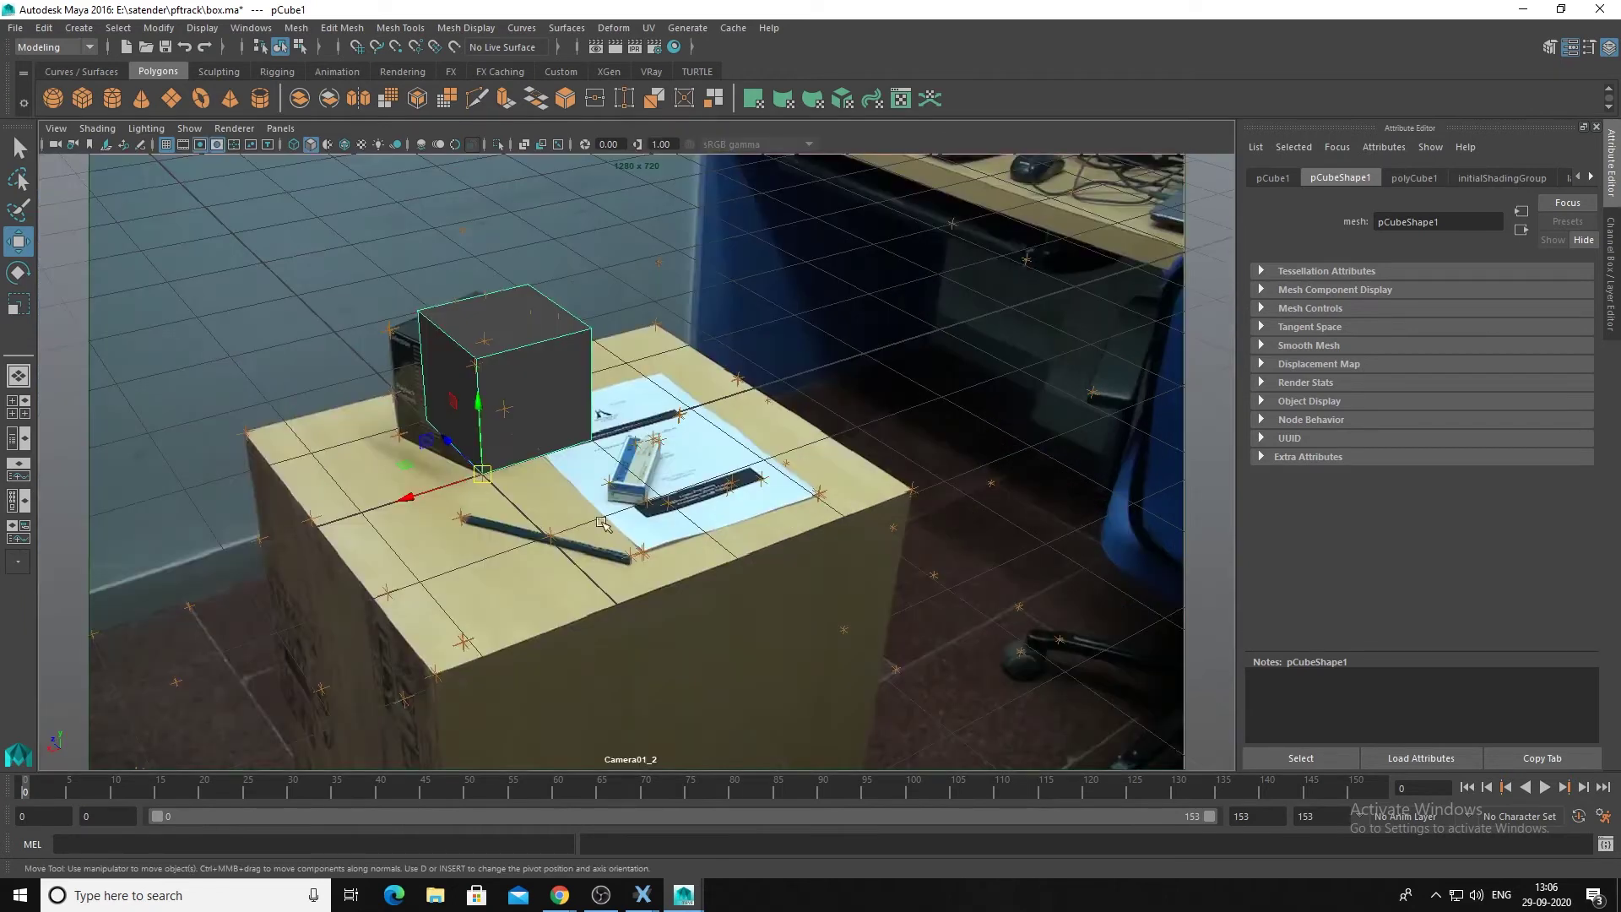
pyautogui.press('e')
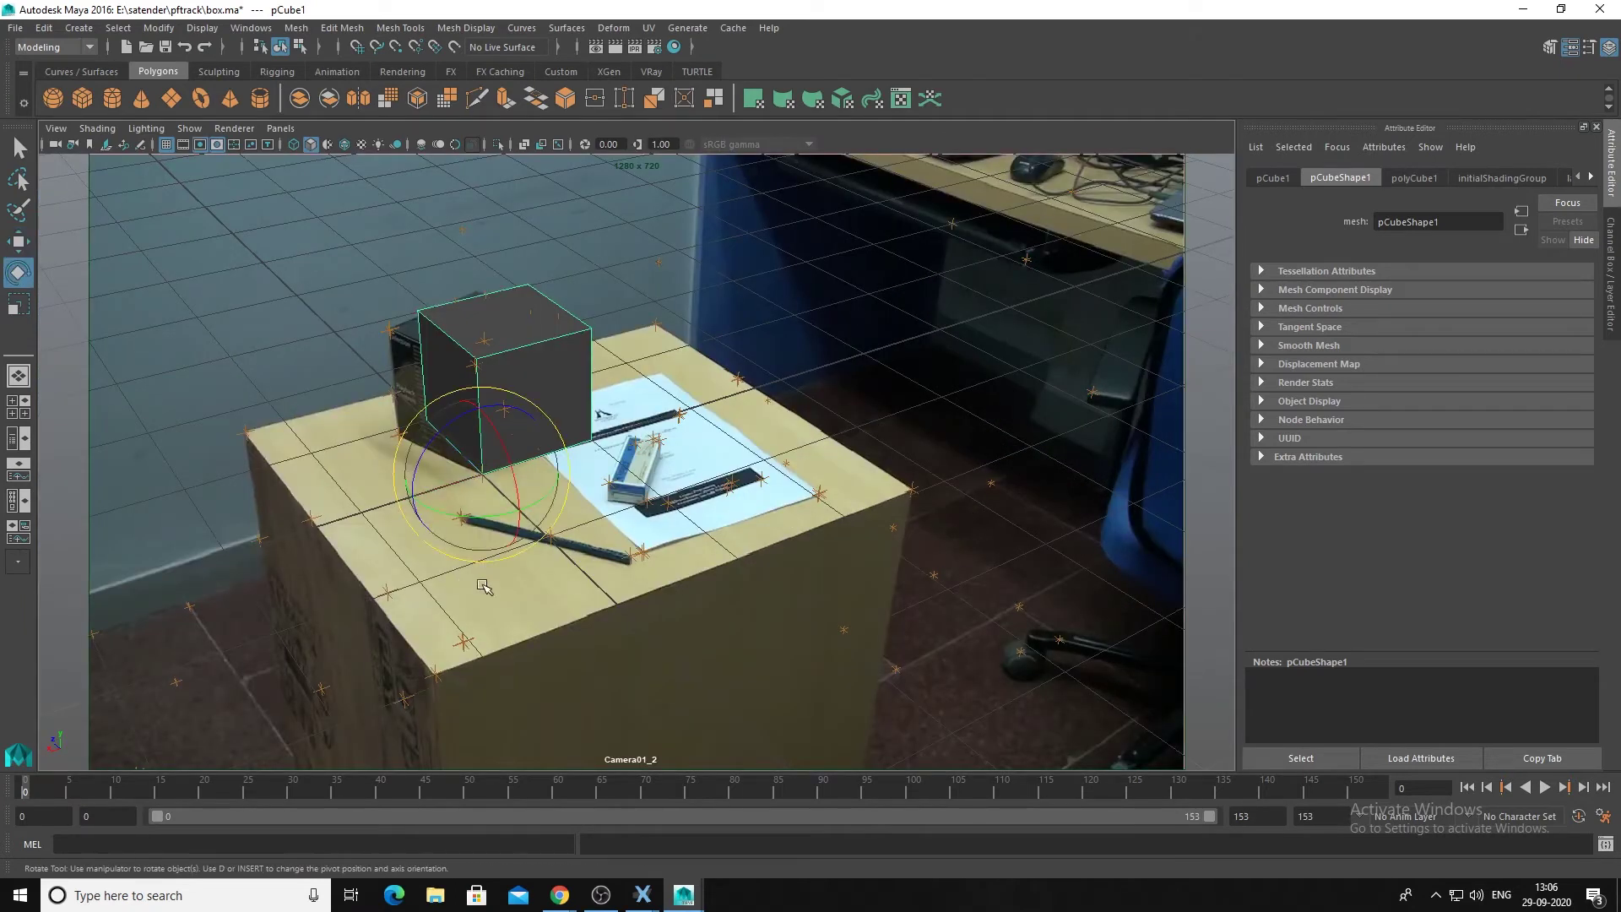
pyautogui.moveTo(461, 518); pyautogui.dragTo(483, 515)
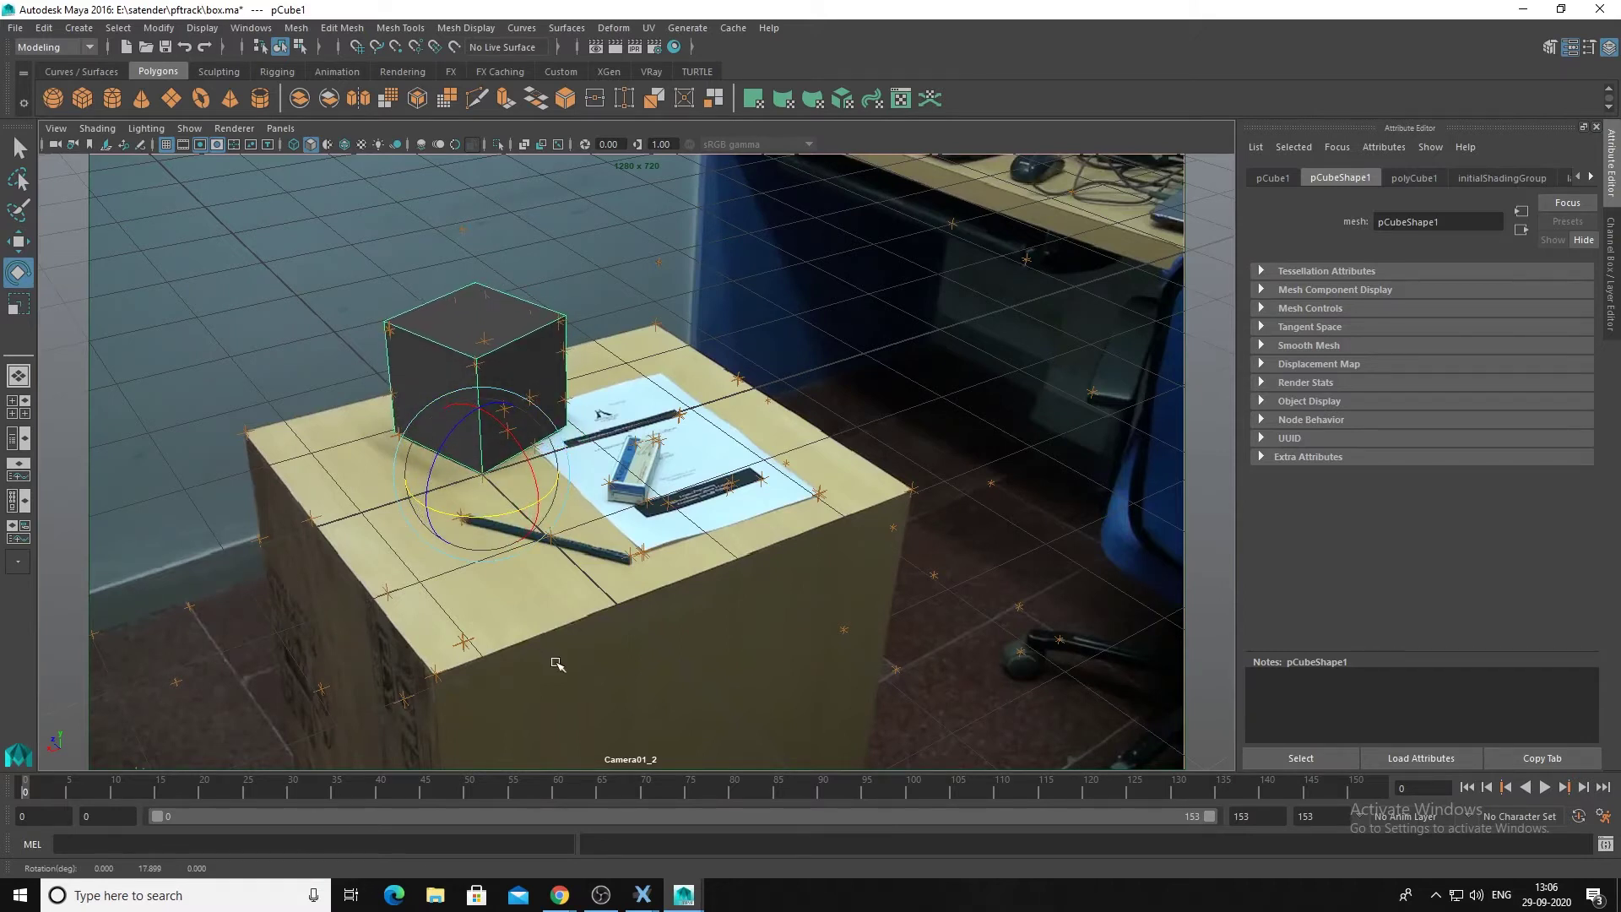
pyautogui.press('4')
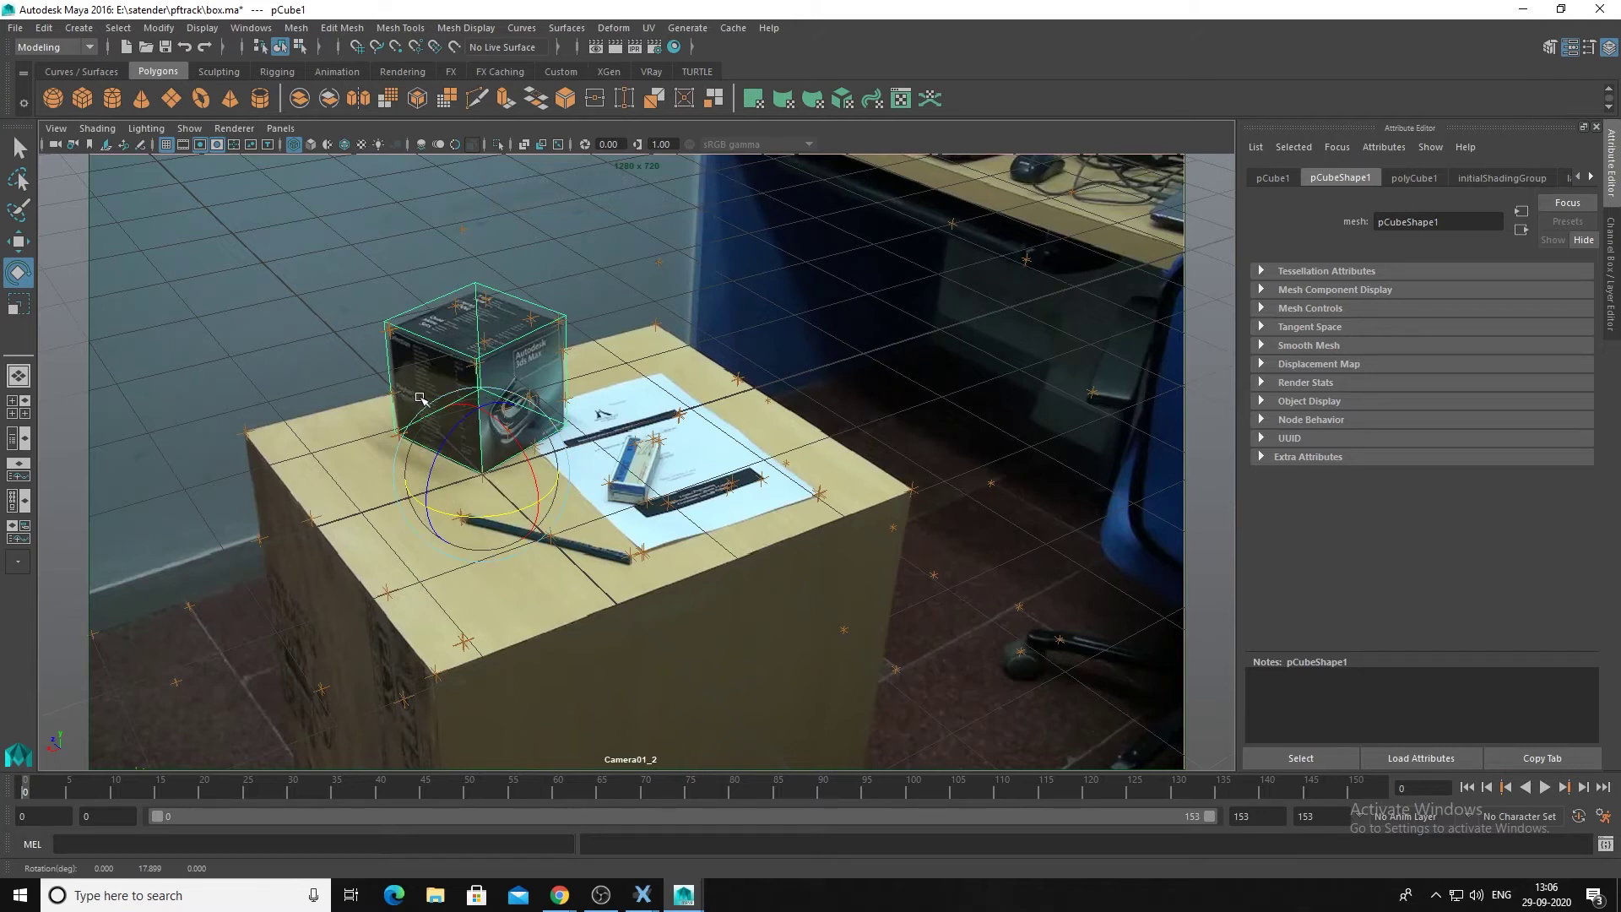
# Try to shift the vertices of the cube's left vertical edge toward the filmed box edge, then undo the moves.
pyautogui.press('space')
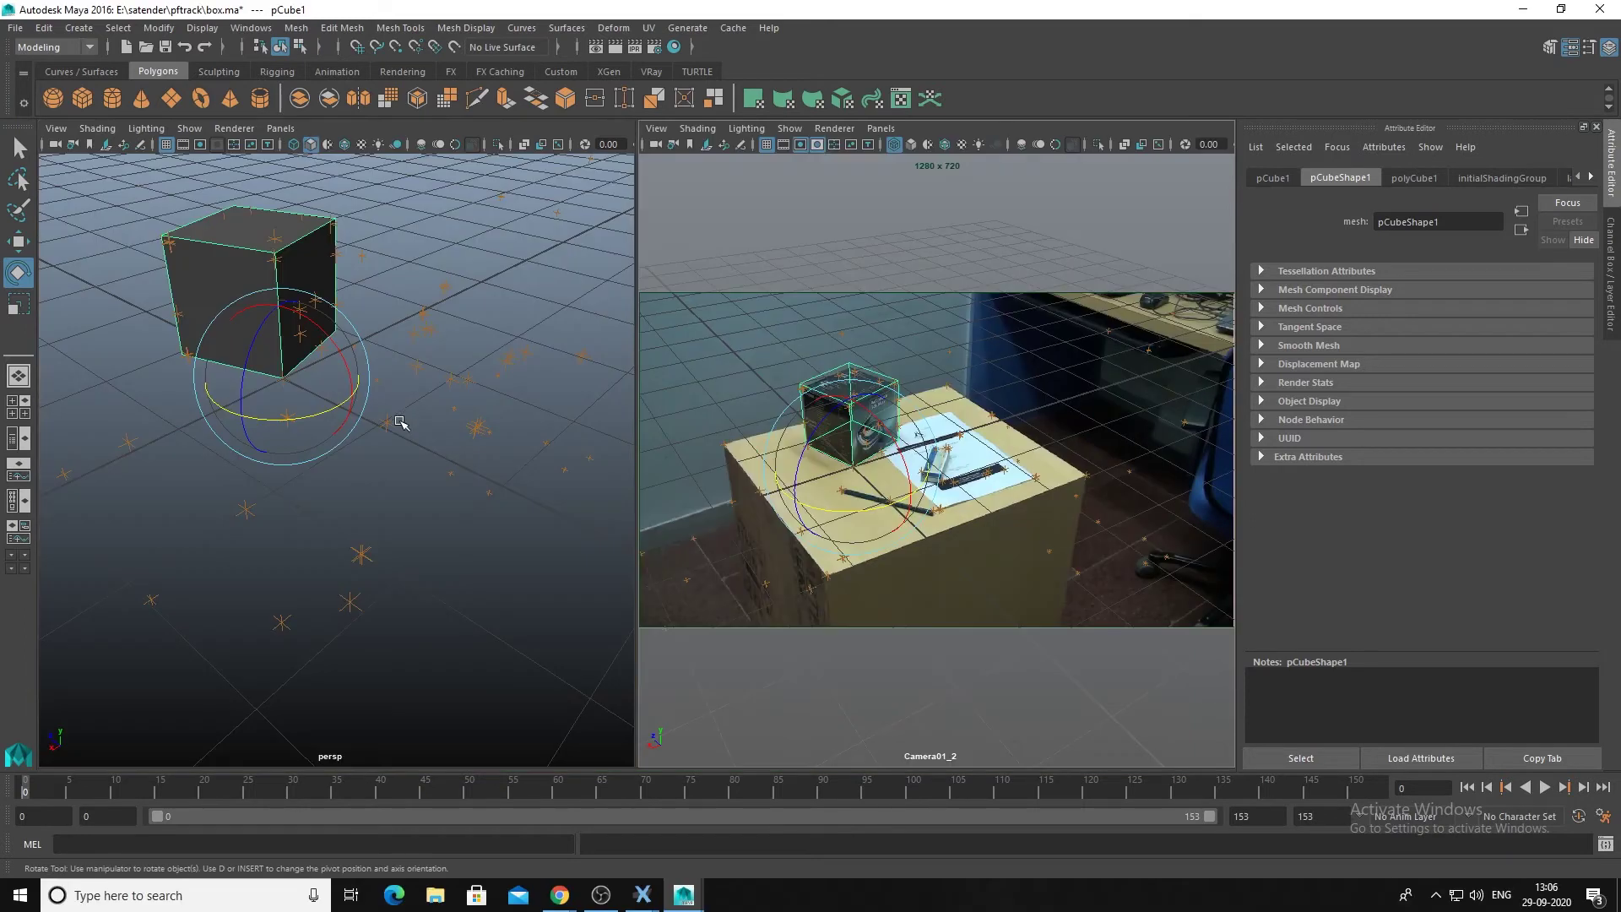
pyautogui.keyDown('alt'); pyautogui.moveTo(351, 394); pyautogui.dragTo(406, 496); pyautogui.keyUp('alt')
pyautogui.keyDown('alt'); pyautogui.moveTo(393, 499); pyautogui.dragTo(420, 530, button='middle'); pyautogui.keyUp('alt')
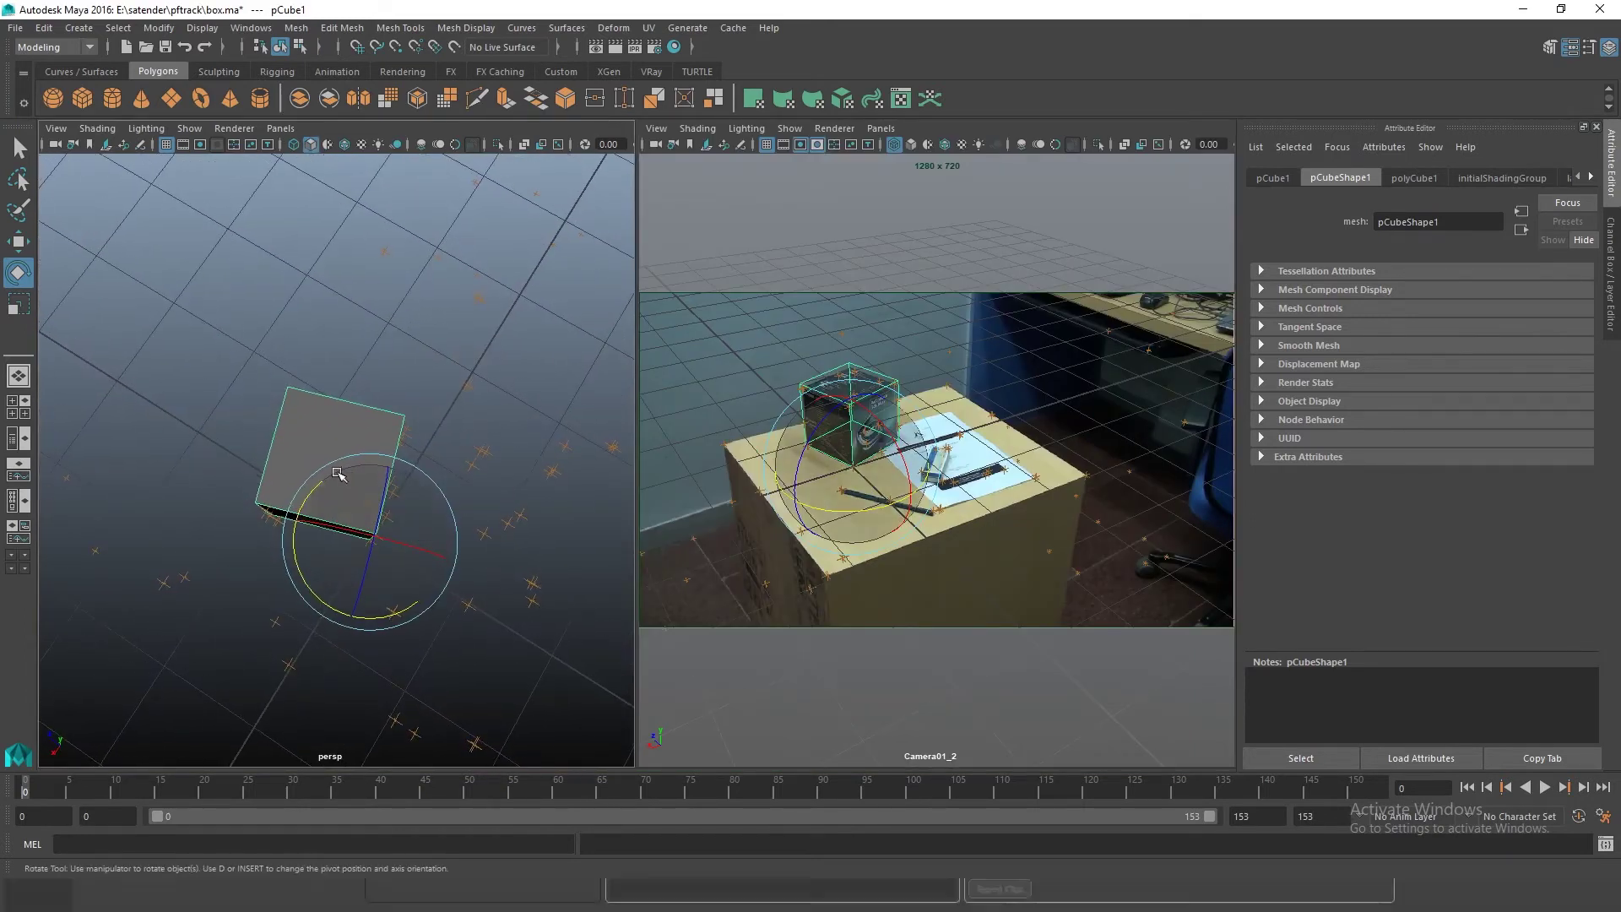
pyautogui.click(246, 543)
pyautogui.keyDown('alt'); pyautogui.moveTo(246, 543); pyautogui.dragTo(230, 454); pyautogui.keyUp('alt')
pyautogui.keyDown('alt'); pyautogui.moveTo(256, 521); pyautogui.dragTo(321, 566); pyautogui.keyUp('alt')
pyautogui.press('w')
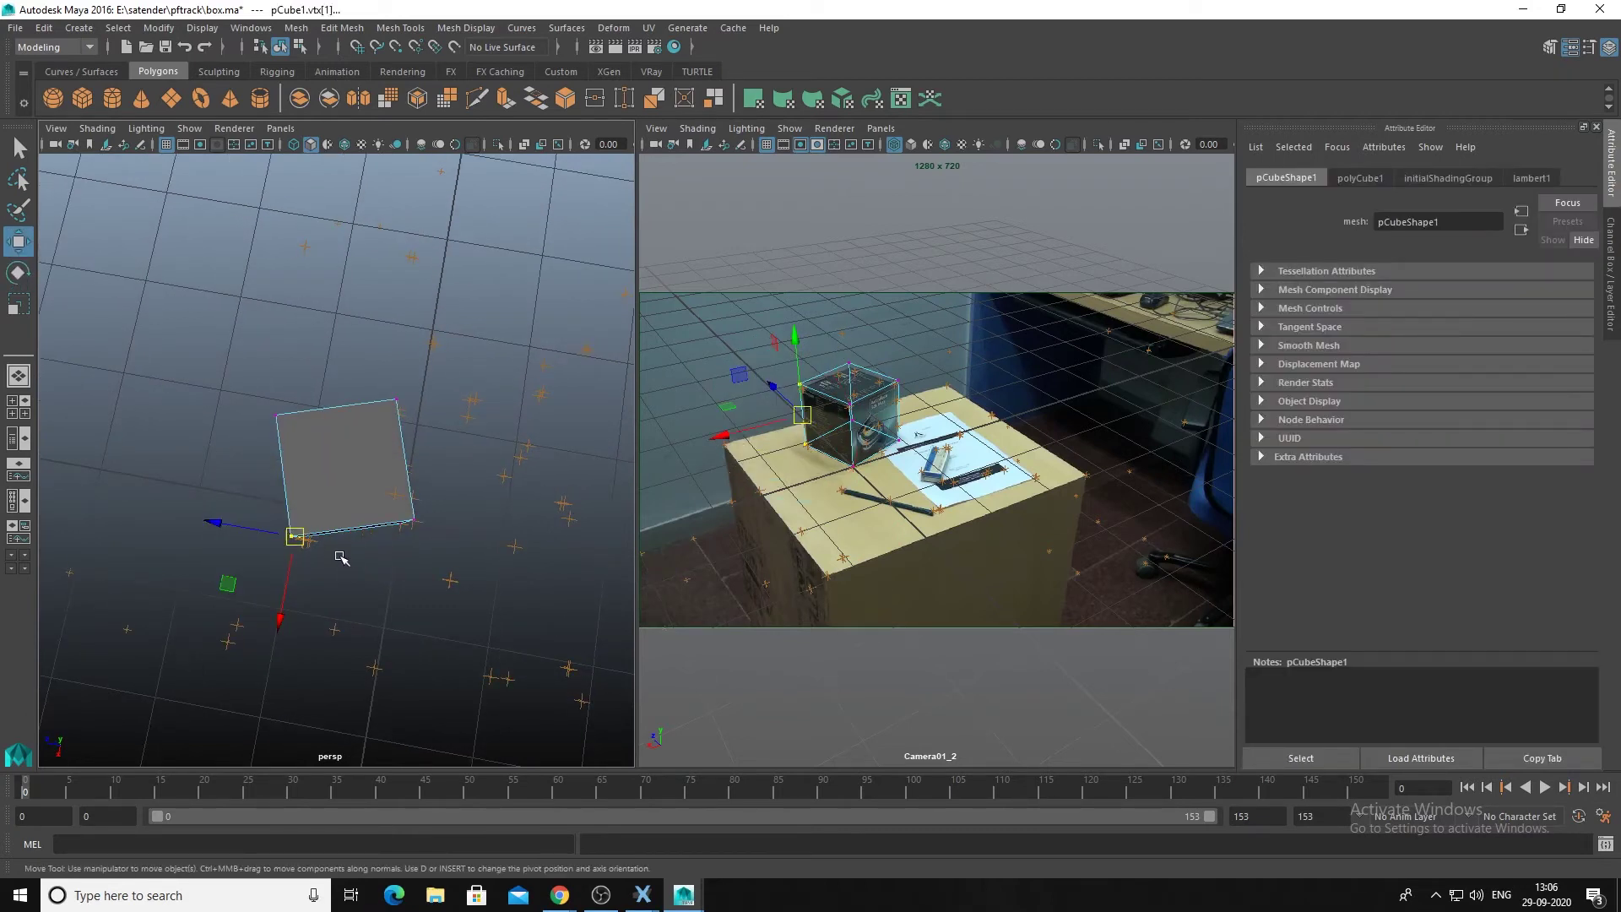
pyautogui.moveTo(725, 437); pyautogui.dragTo(723, 434)
pyautogui.moveTo(762, 382); pyautogui.dragTo(767, 388)
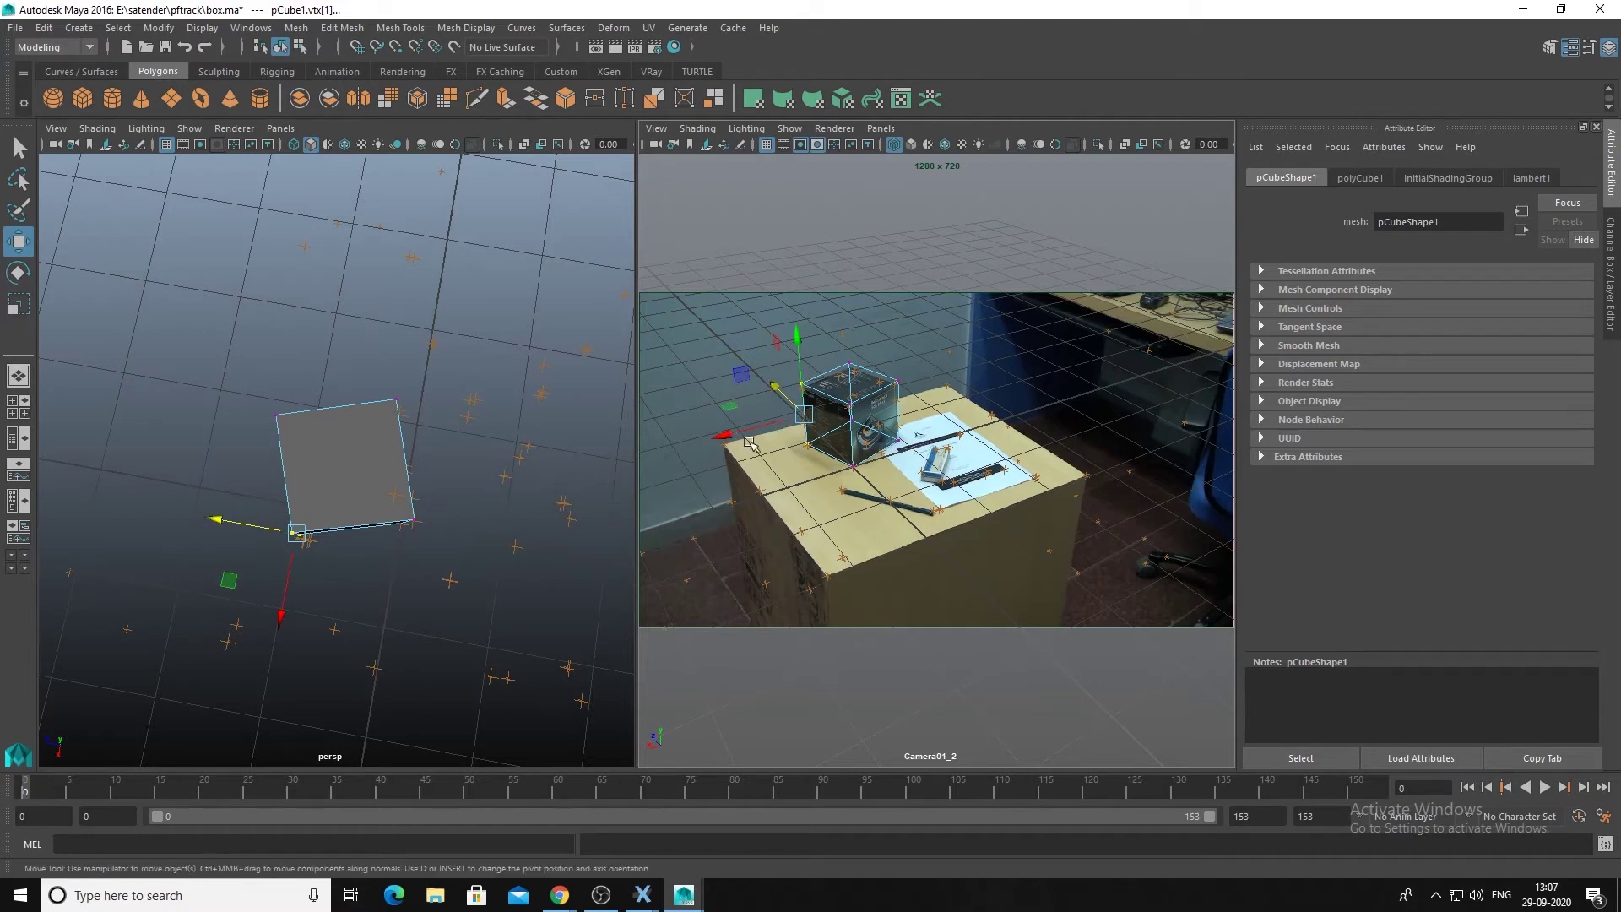
pyautogui.hotkey('ctrl', 'z')
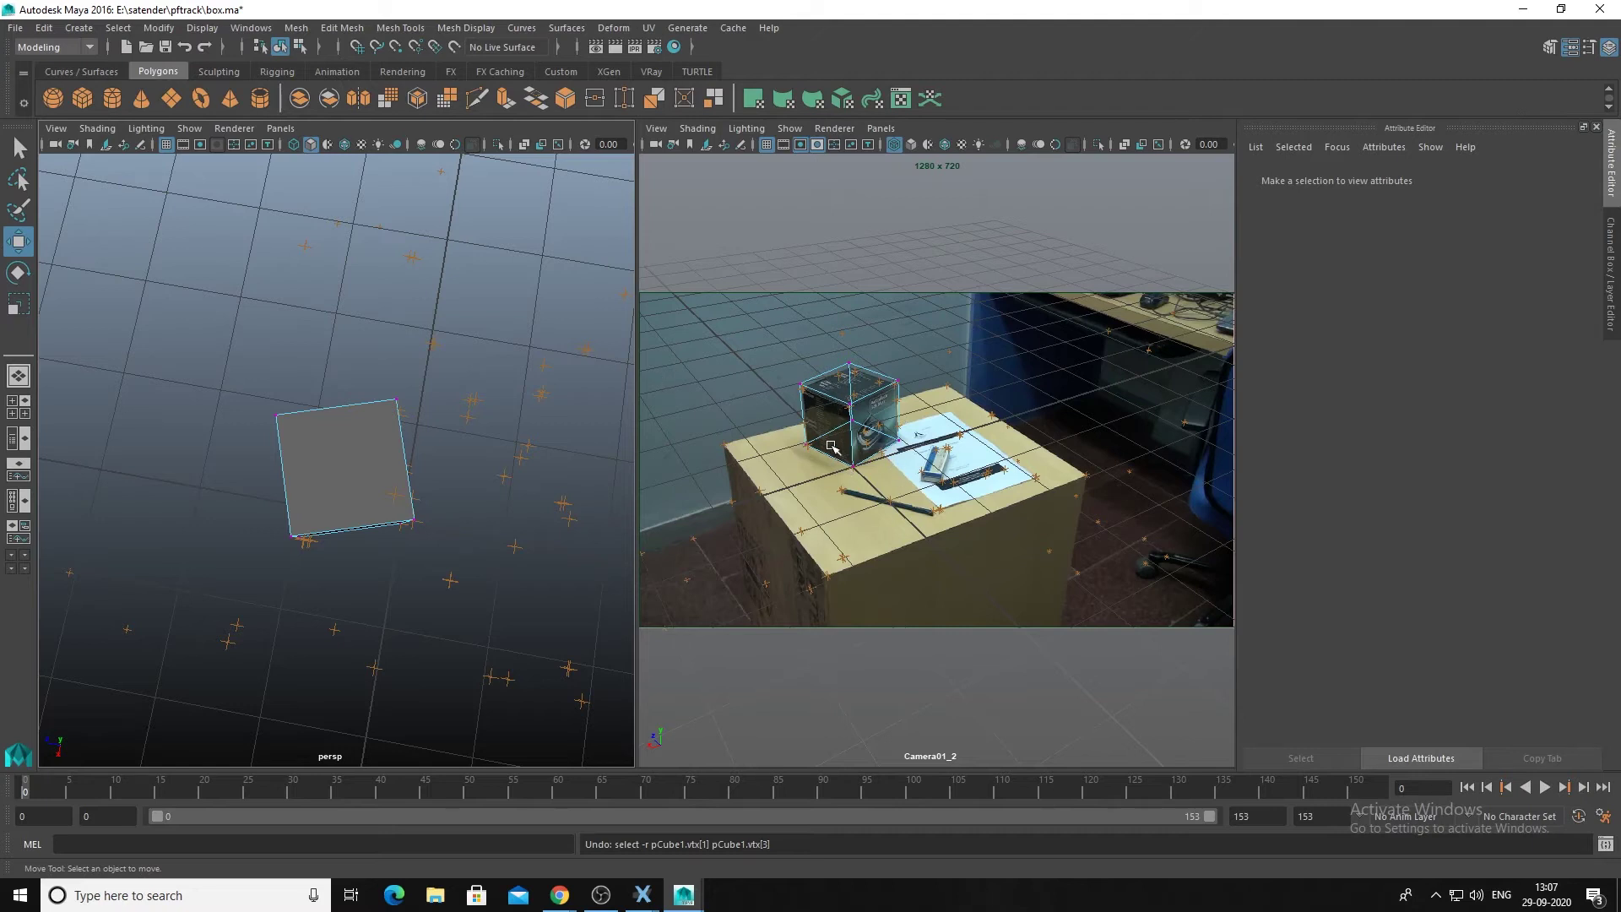
# Select the cube's four top vertices in the perspective view and lower them slightly to match the filmed box's height.
pyautogui.moveTo(211, 391); pyautogui.dragTo(270, 456)
pyautogui.keyDown('alt'); pyautogui.moveTo(537, 456); pyautogui.dragTo(358, 467); pyautogui.keyUp('alt')
pyautogui.moveTo(200, 256); pyautogui.dragTo(414, 339)
pyautogui.click(331, 222)
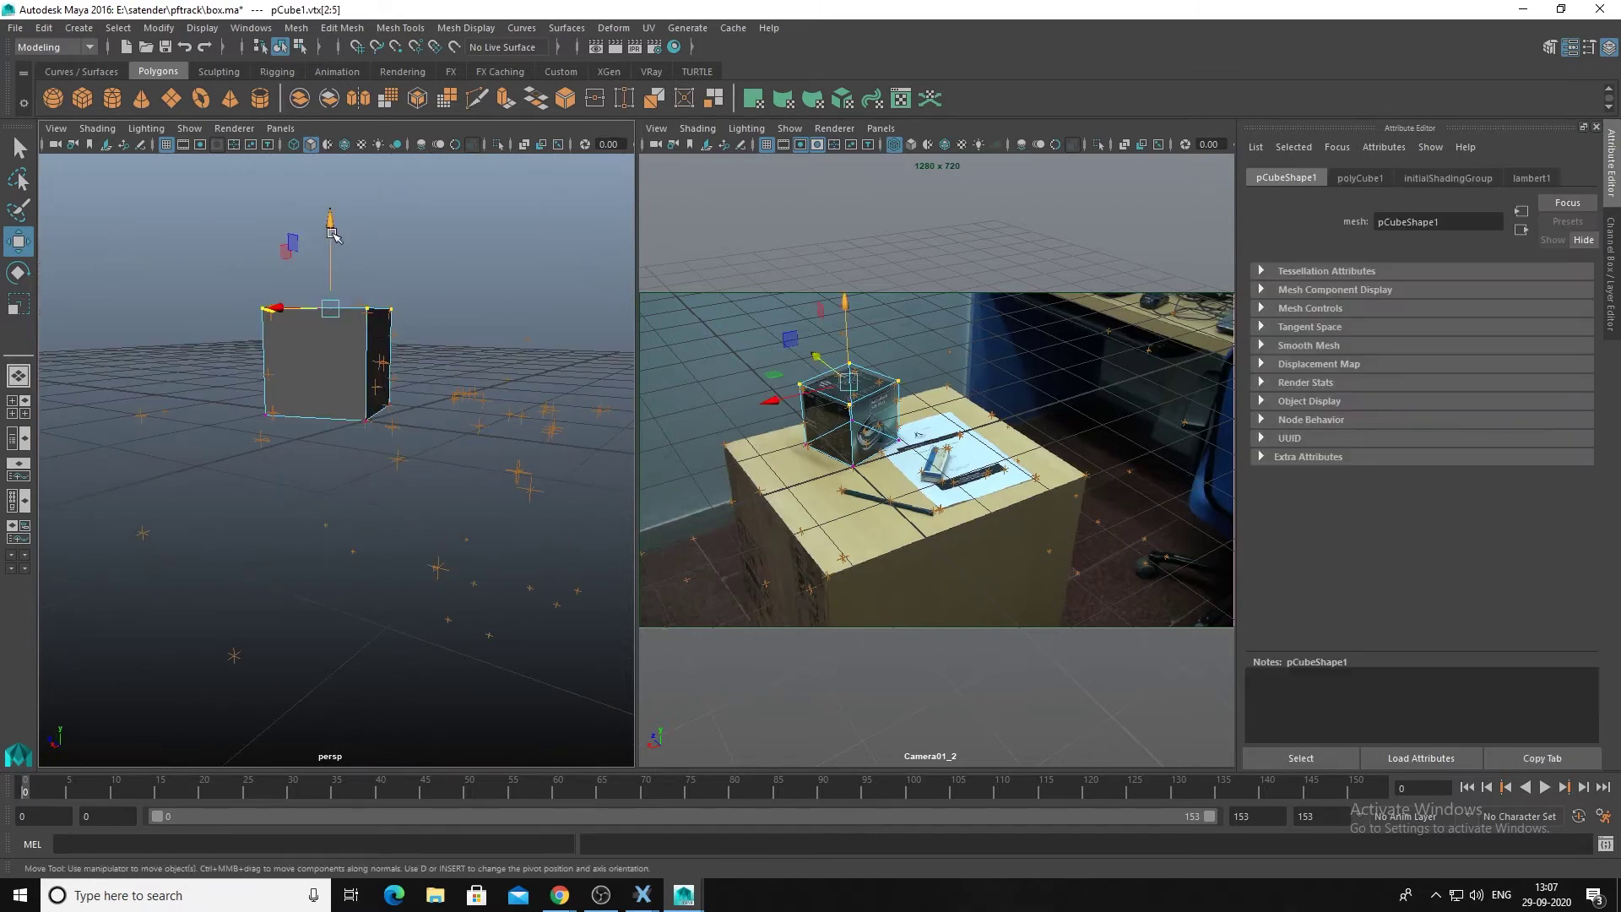
pyautogui.moveTo(331, 221); pyautogui.dragTo(332, 227)
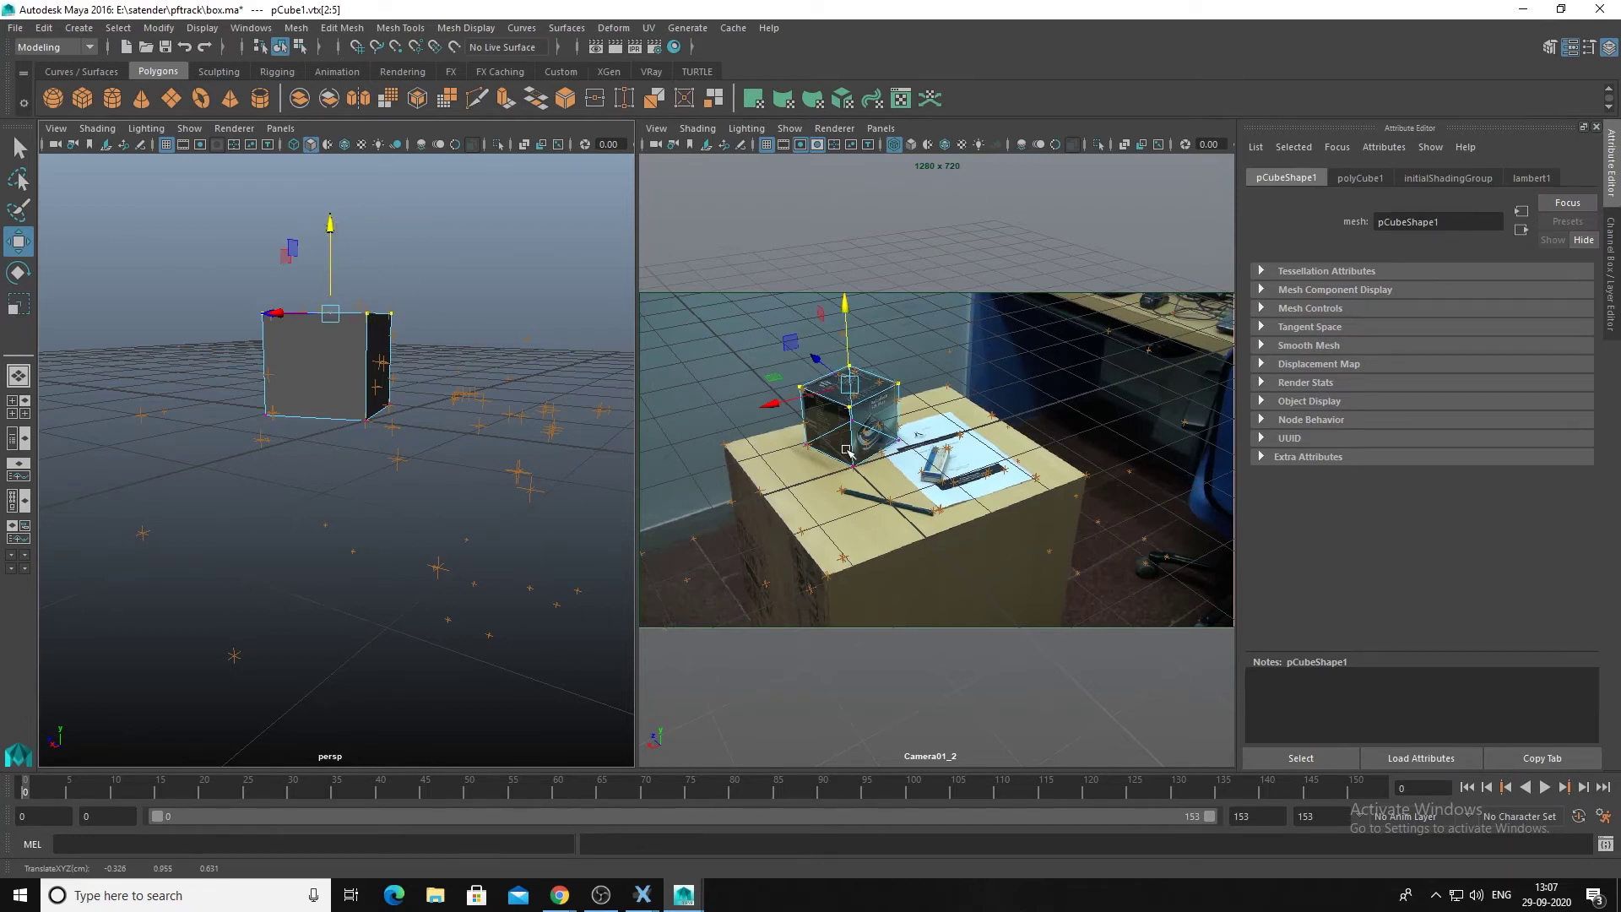
# Try to align the cube's right vertical edge with the filmed box in the camera view by nudging its vertices.
pyautogui.press('space')
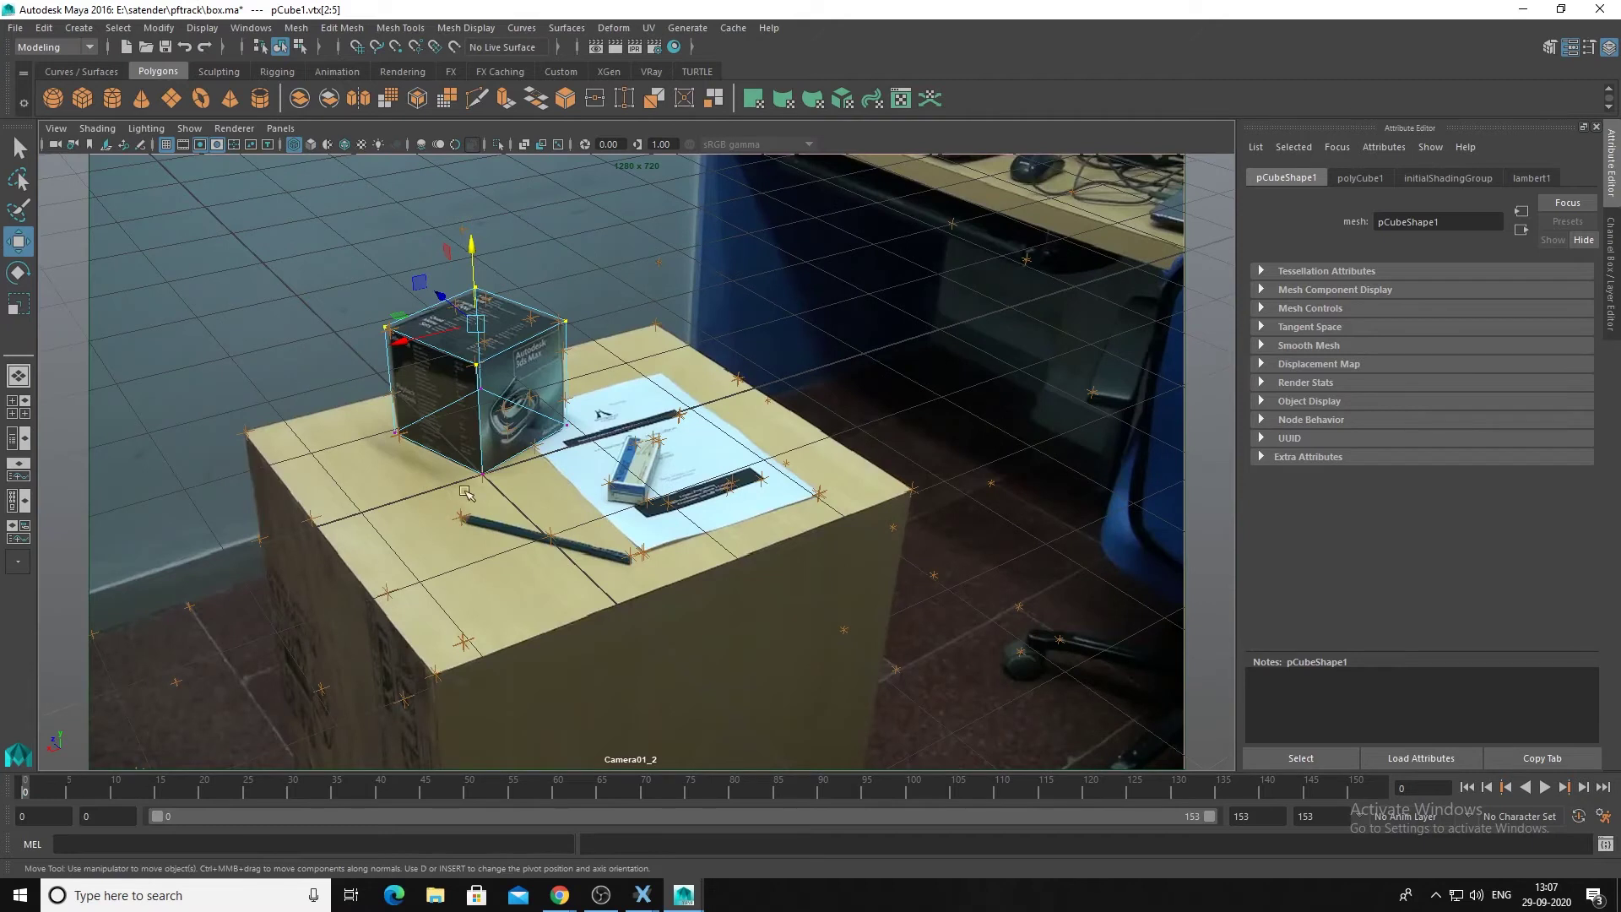
pyautogui.moveTo(595, 290); pyautogui.dragTo(539, 448)
pyautogui.moveTo(536, 344); pyautogui.dragTo(533, 346)
pyautogui.moveTo(501, 398); pyautogui.dragTo(498, 397)
pyautogui.moveTo(565, 298); pyautogui.dragTo(562, 302)
# Try to fit the cube's left edge, top back corner and bottom left corner to the filmed box by nudging vertices.
pyautogui.moveTo(364, 295); pyautogui.dragTo(407, 445)
pyautogui.moveTo(314, 403); pyautogui.dragTo(317, 404)
pyautogui.moveTo(441, 257); pyautogui.dragTo(490, 298)
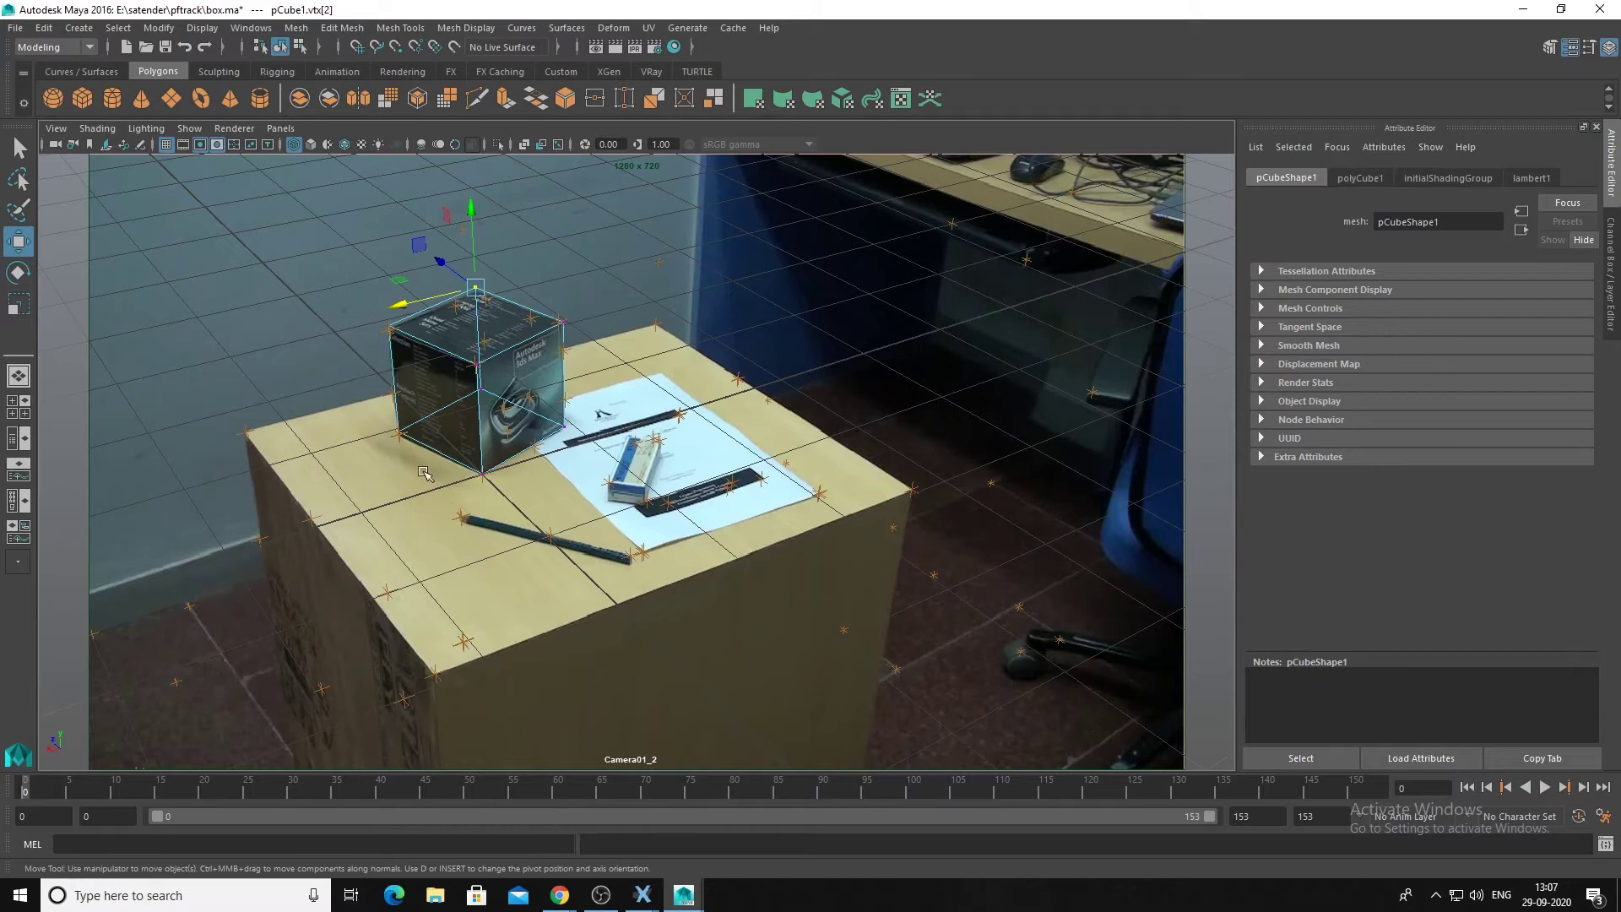
pyautogui.click(268, 353)
pyautogui.moveTo(365, 297); pyautogui.dragTo(431, 470)
pyautogui.click(394, 365)
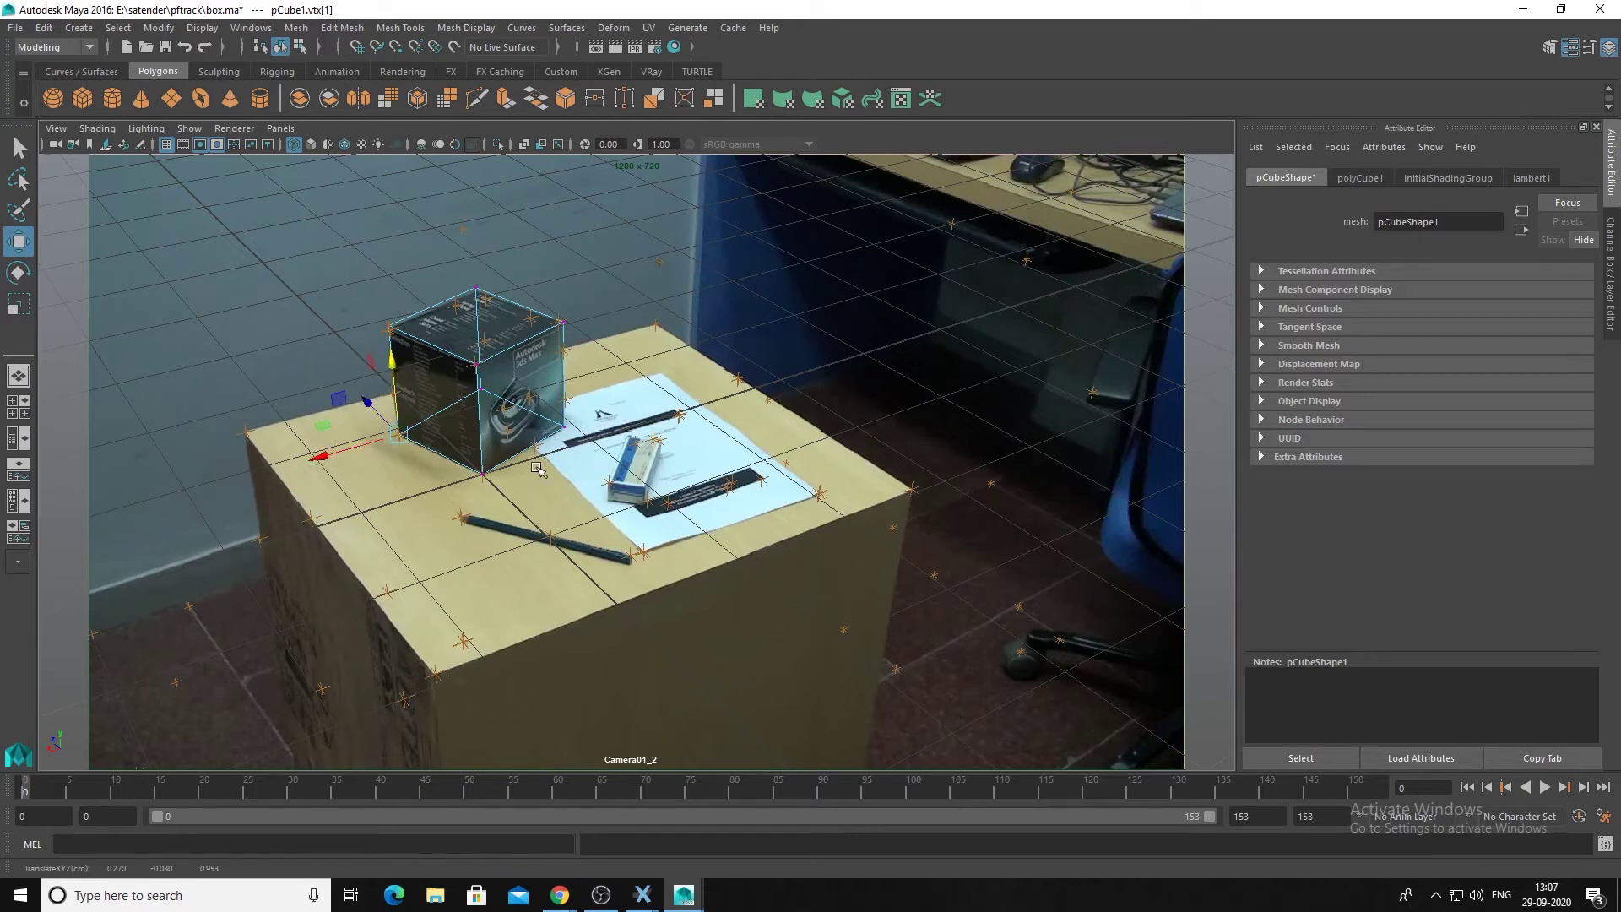
# Show the camera view shaded with textures, play the shot to check the cube's tracking, and return to frame 0.
pyautogui.press('6')
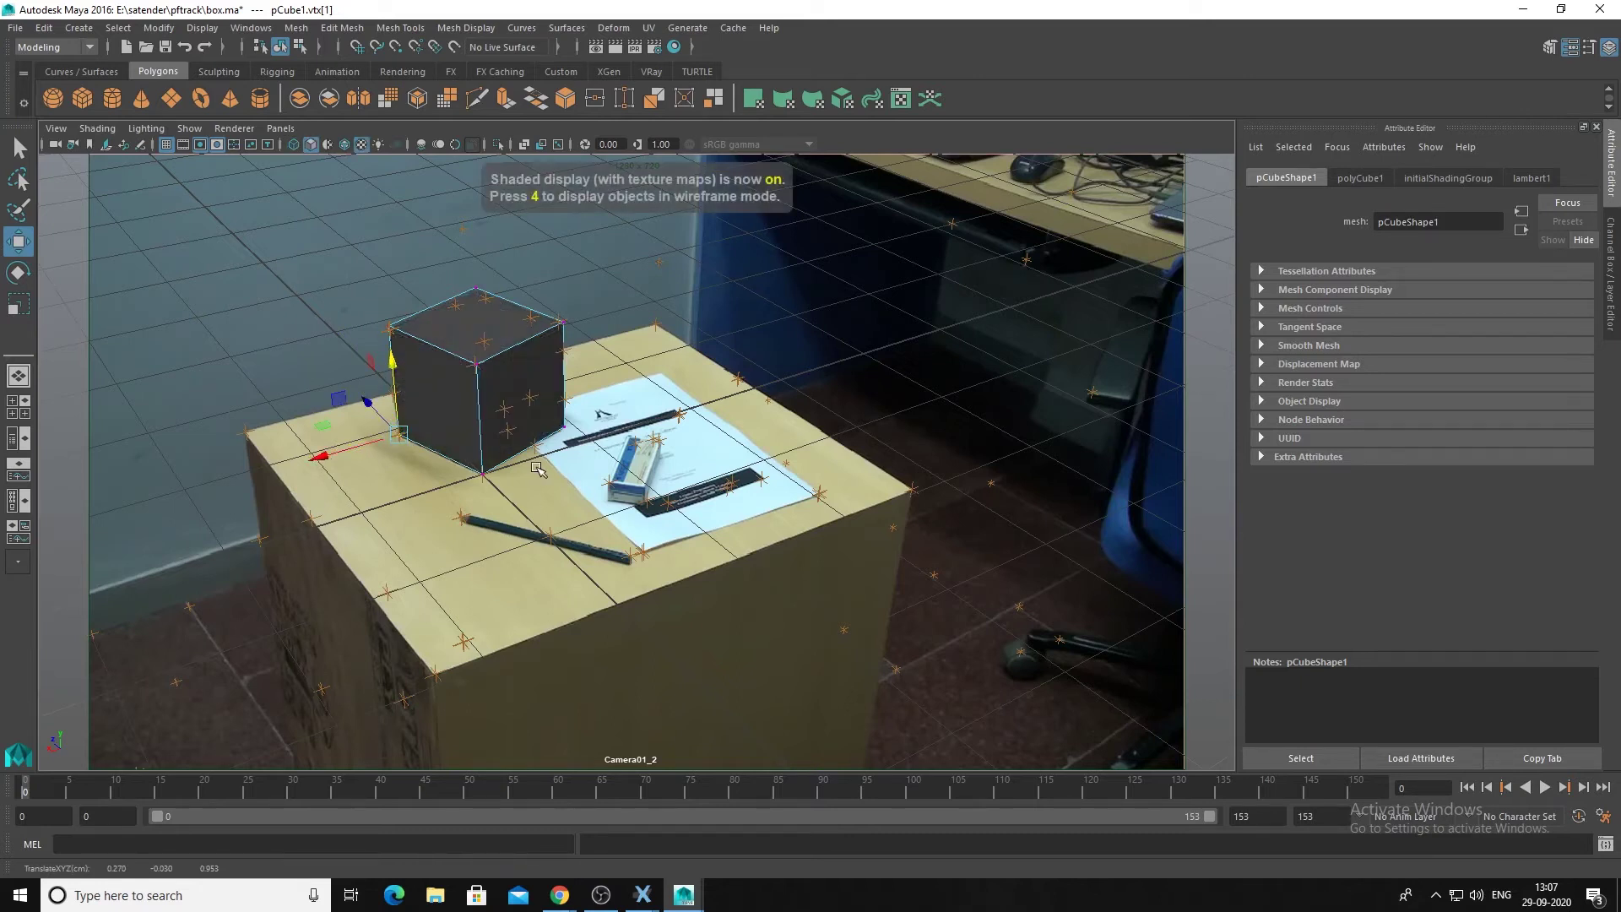
pyautogui.click(605, 272)
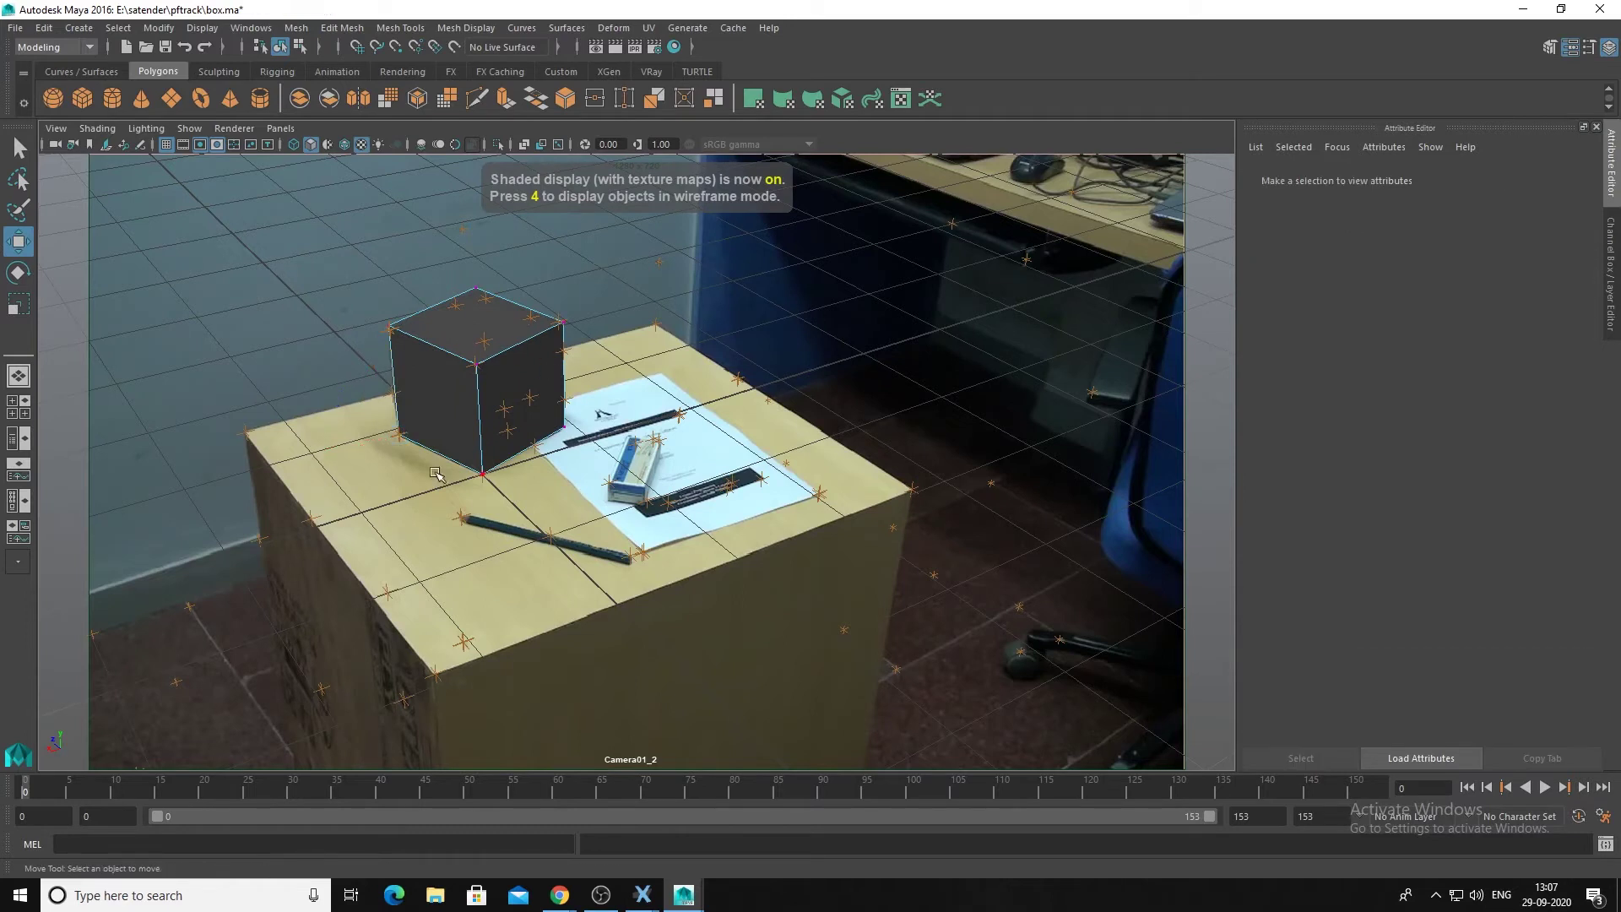
pyautogui.click(1545, 786)
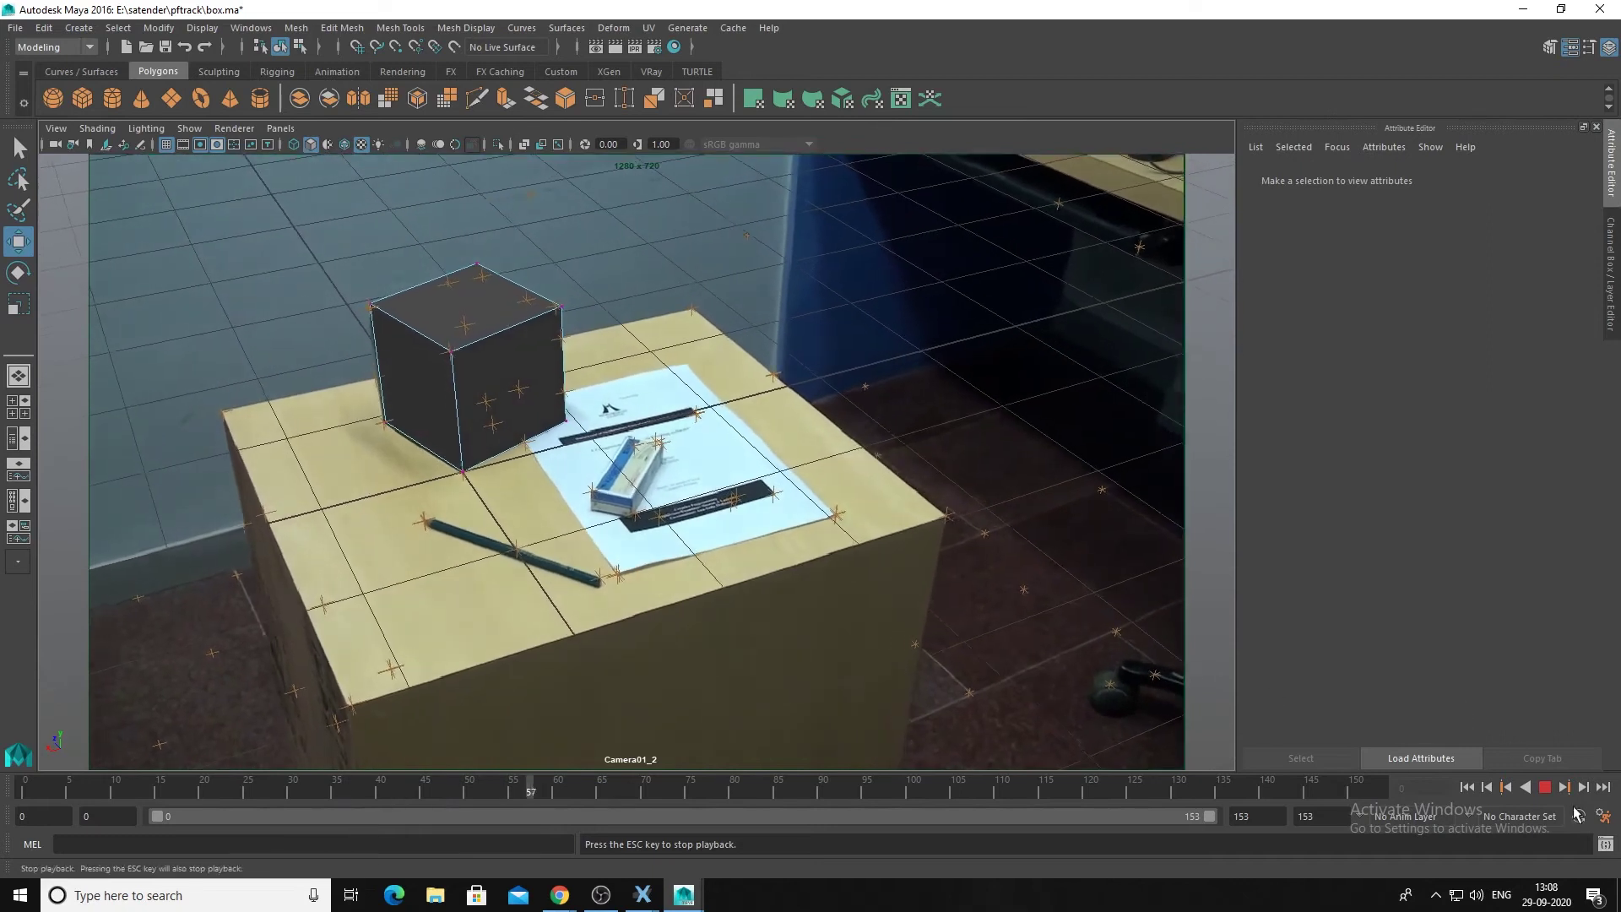
pyautogui.click(1546, 788)
pyautogui.moveTo(721, 783); pyautogui.dragTo(24, 785)
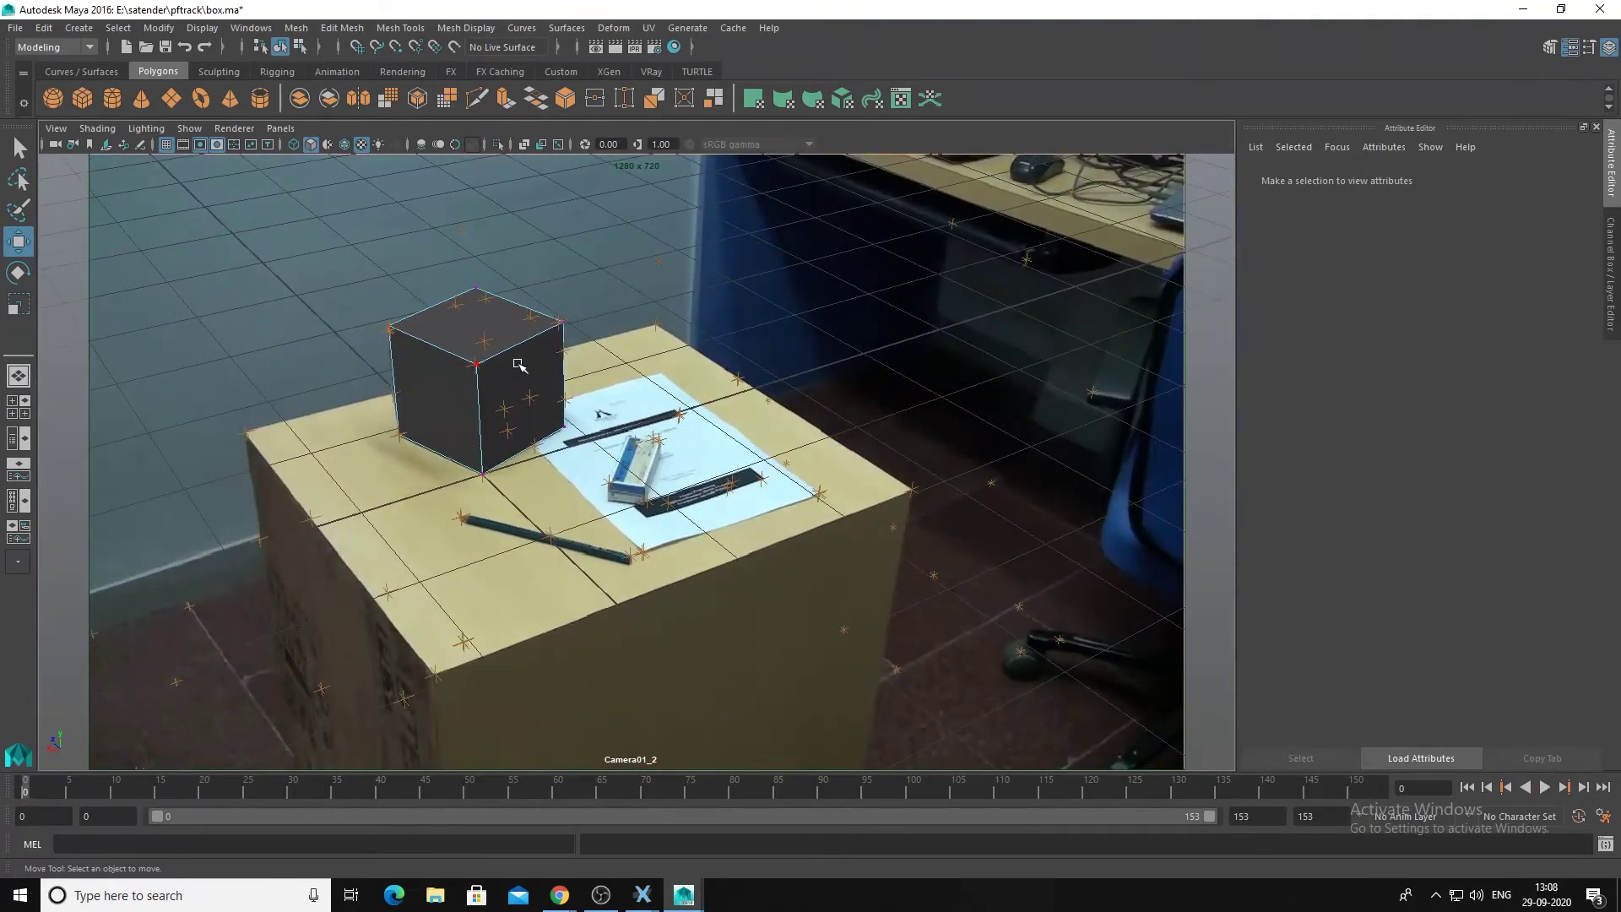
# Undo the side-edge and corner vertex moves back to the lowering of the cube's four top vertices.
pyautogui.hotkey('ctrl', 'z')
pyautogui.hotkey('ctrl', 'z')
pyautogui.hotkey('ctrl', 'z')
pyautogui.hotkey('ctrl', 'z')
pyautogui.hotkey('ctrl', 'z')
pyautogui.hotkey('ctrl', 'z')
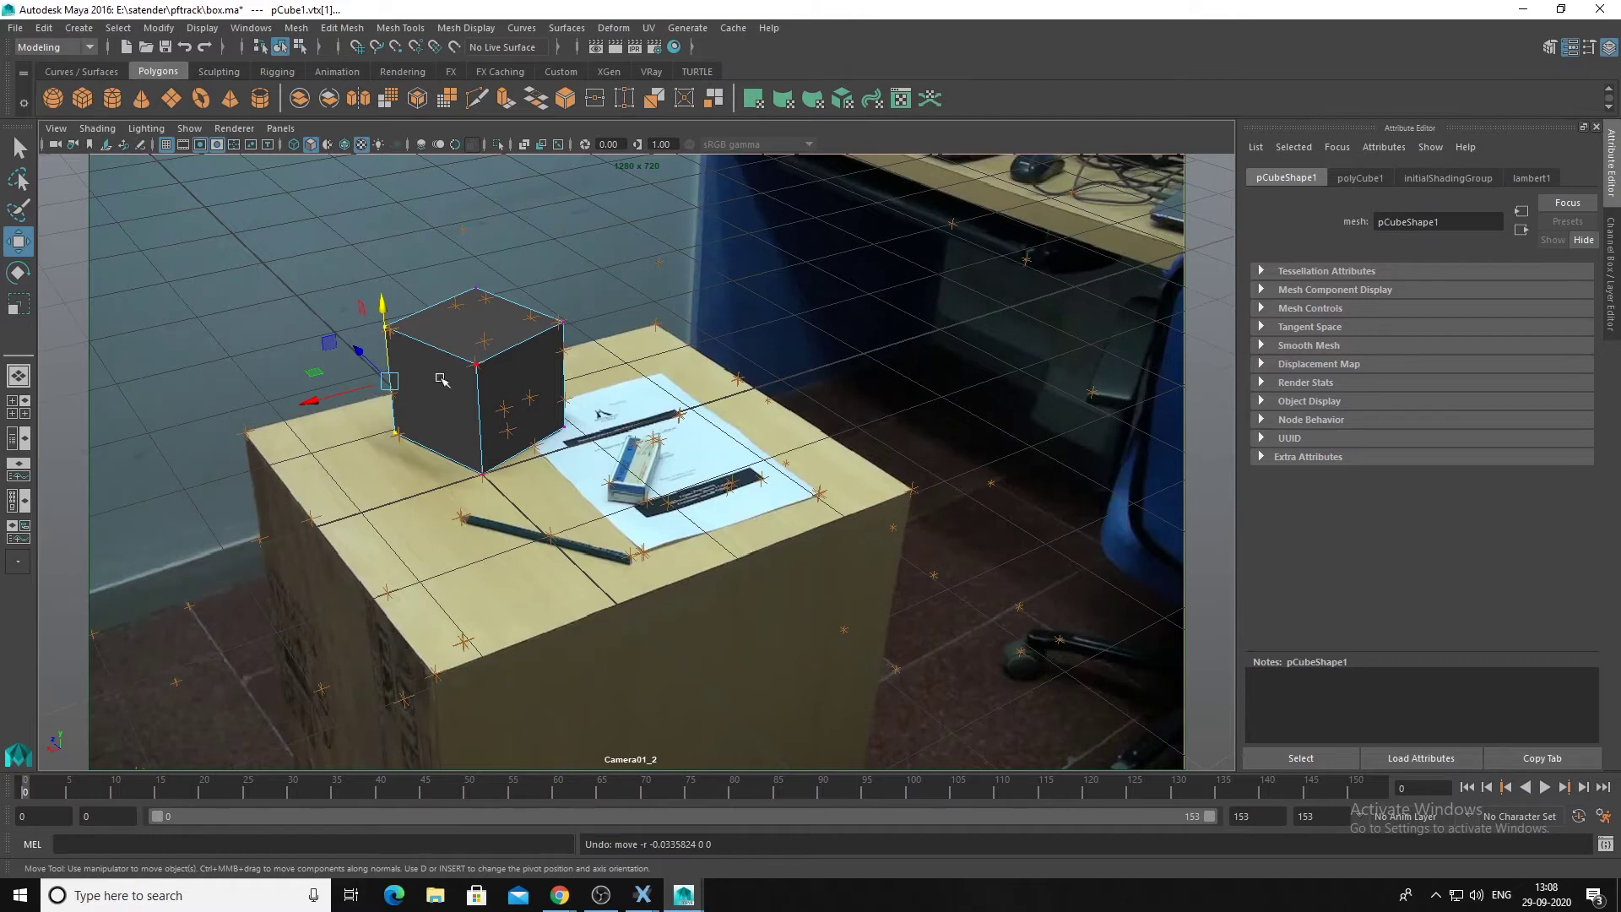
pyautogui.press('space')
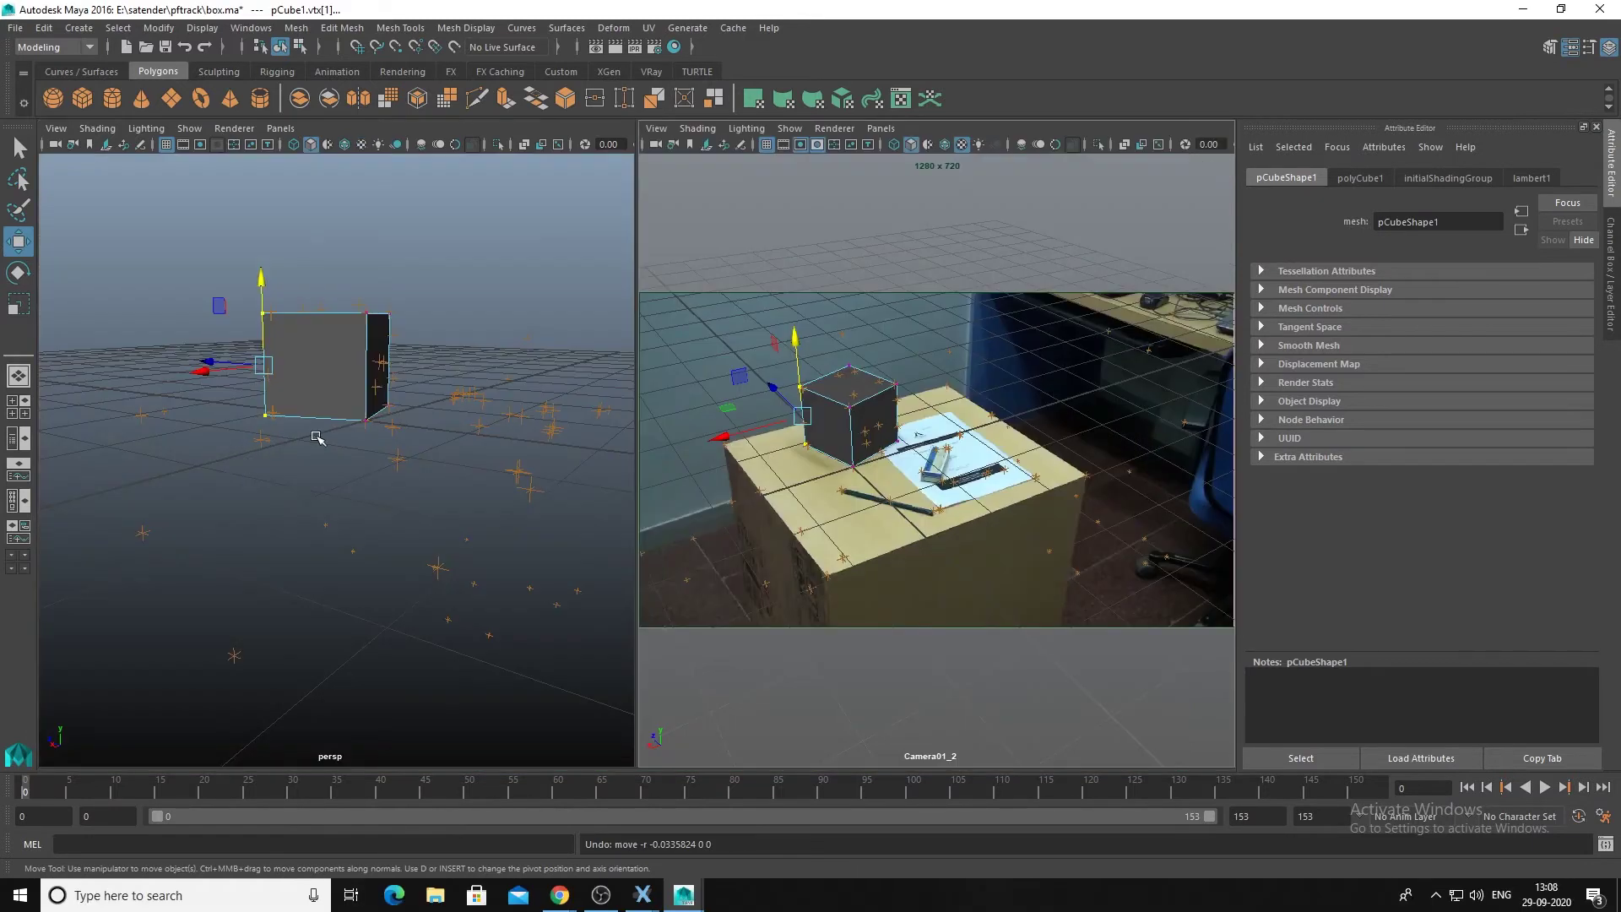
pyautogui.press('space')
pyautogui.keyDown('alt'); pyautogui.moveTo(507, 436); pyautogui.dragTo(652, 642); pyautogui.keyUp('alt')
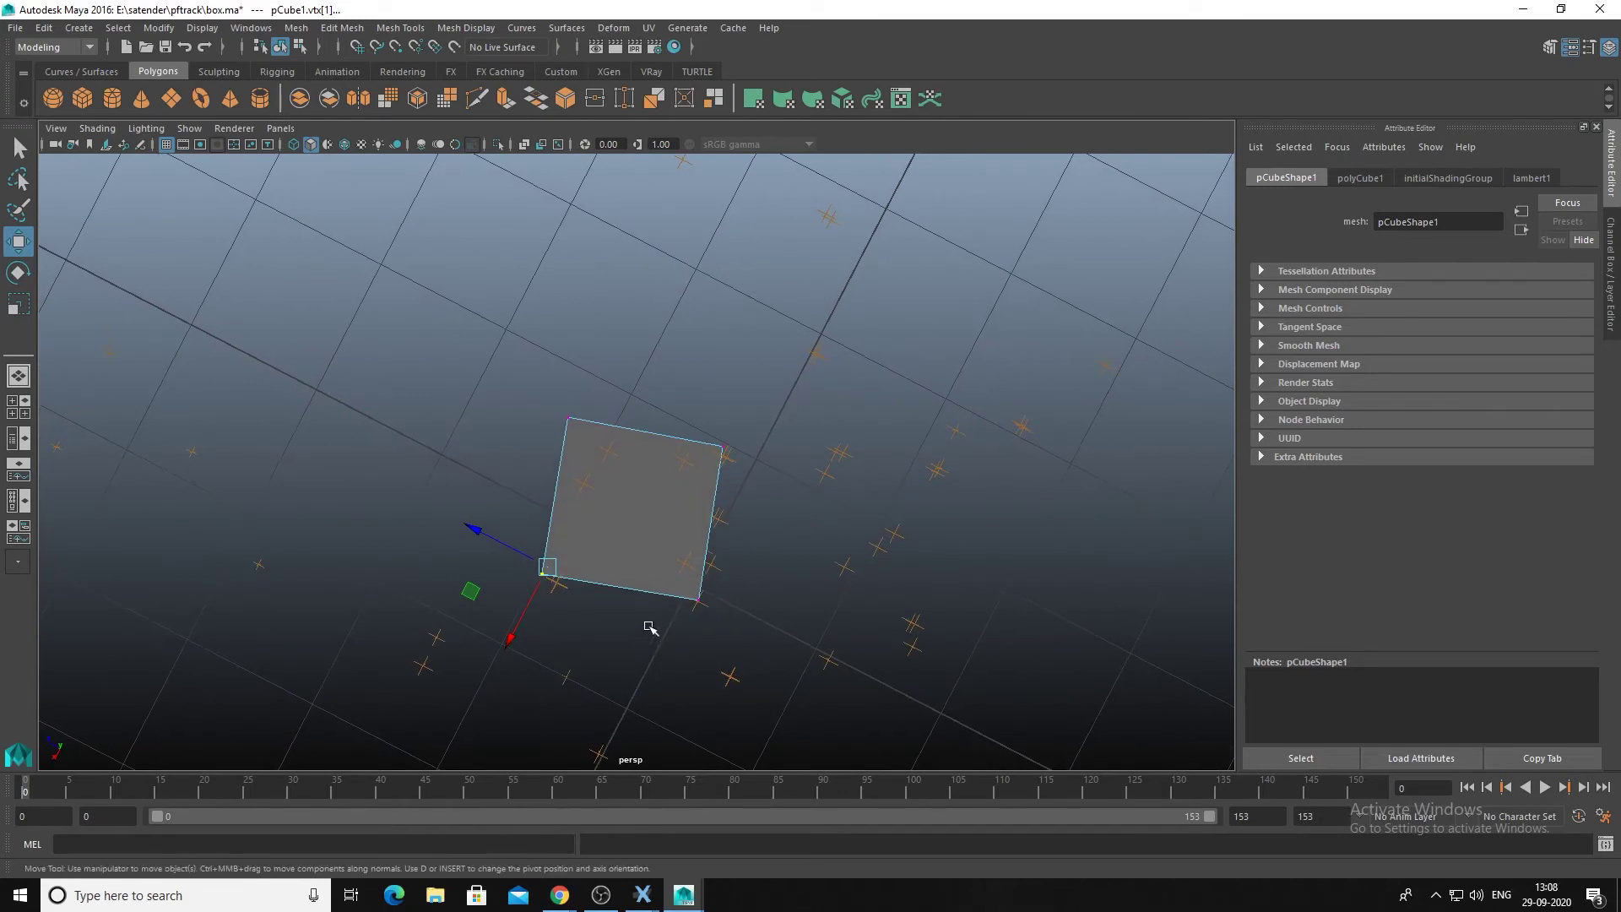
pyautogui.hotkey('ctrl', 'z')
pyautogui.hotkey('ctrl', 'z')
pyautogui.hotkey('ctrl', 'z')
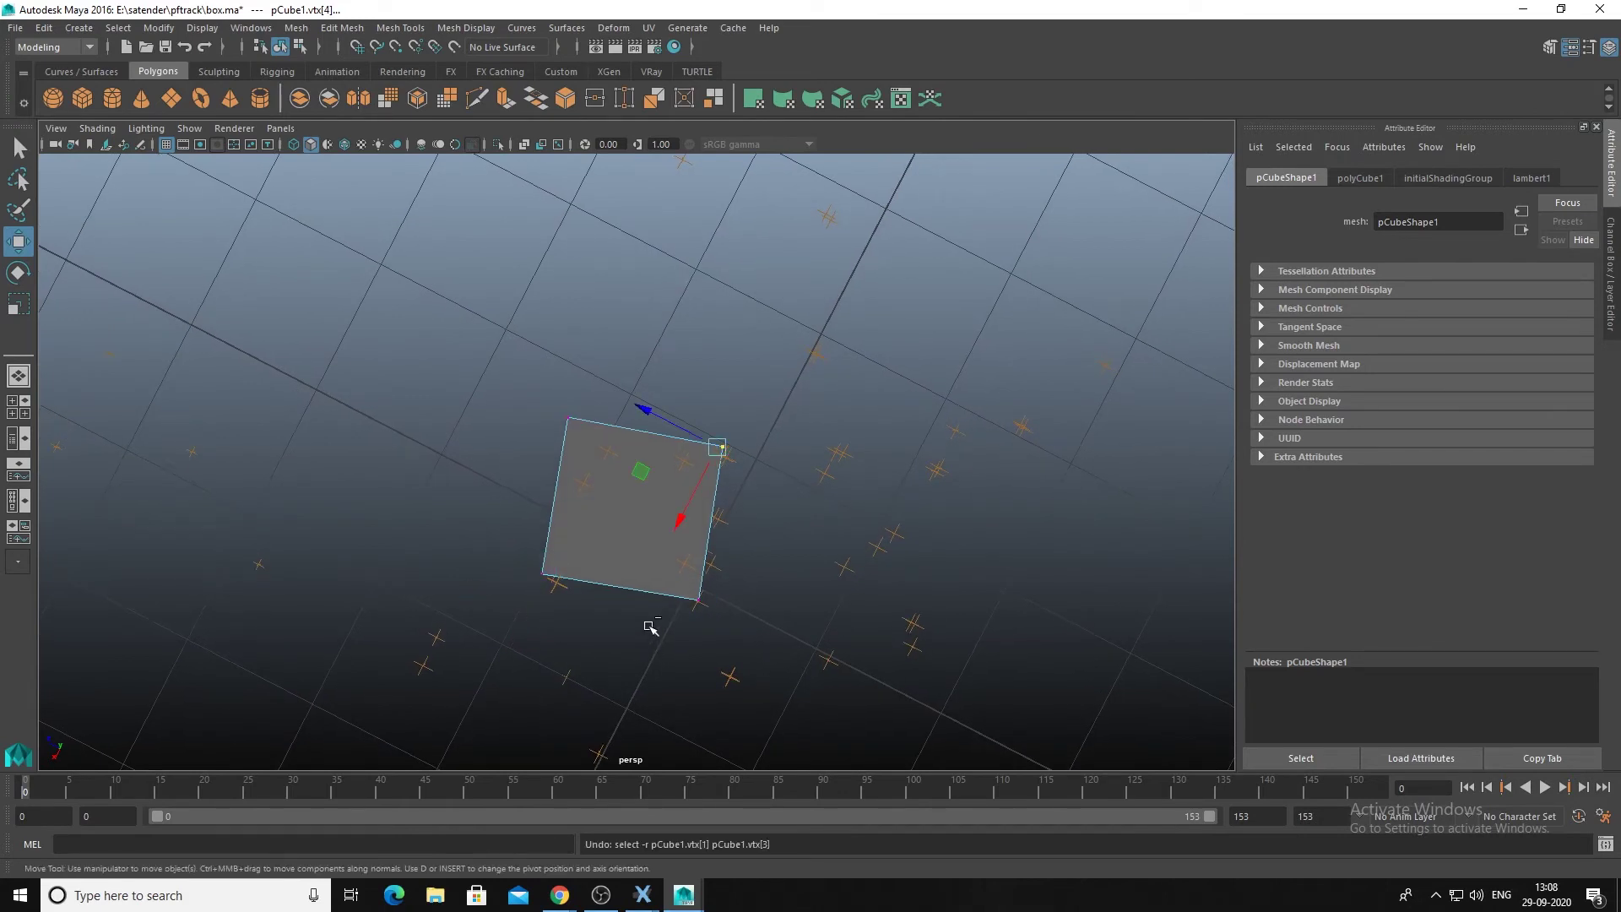
pyautogui.hotkey('ctrl', 'z')
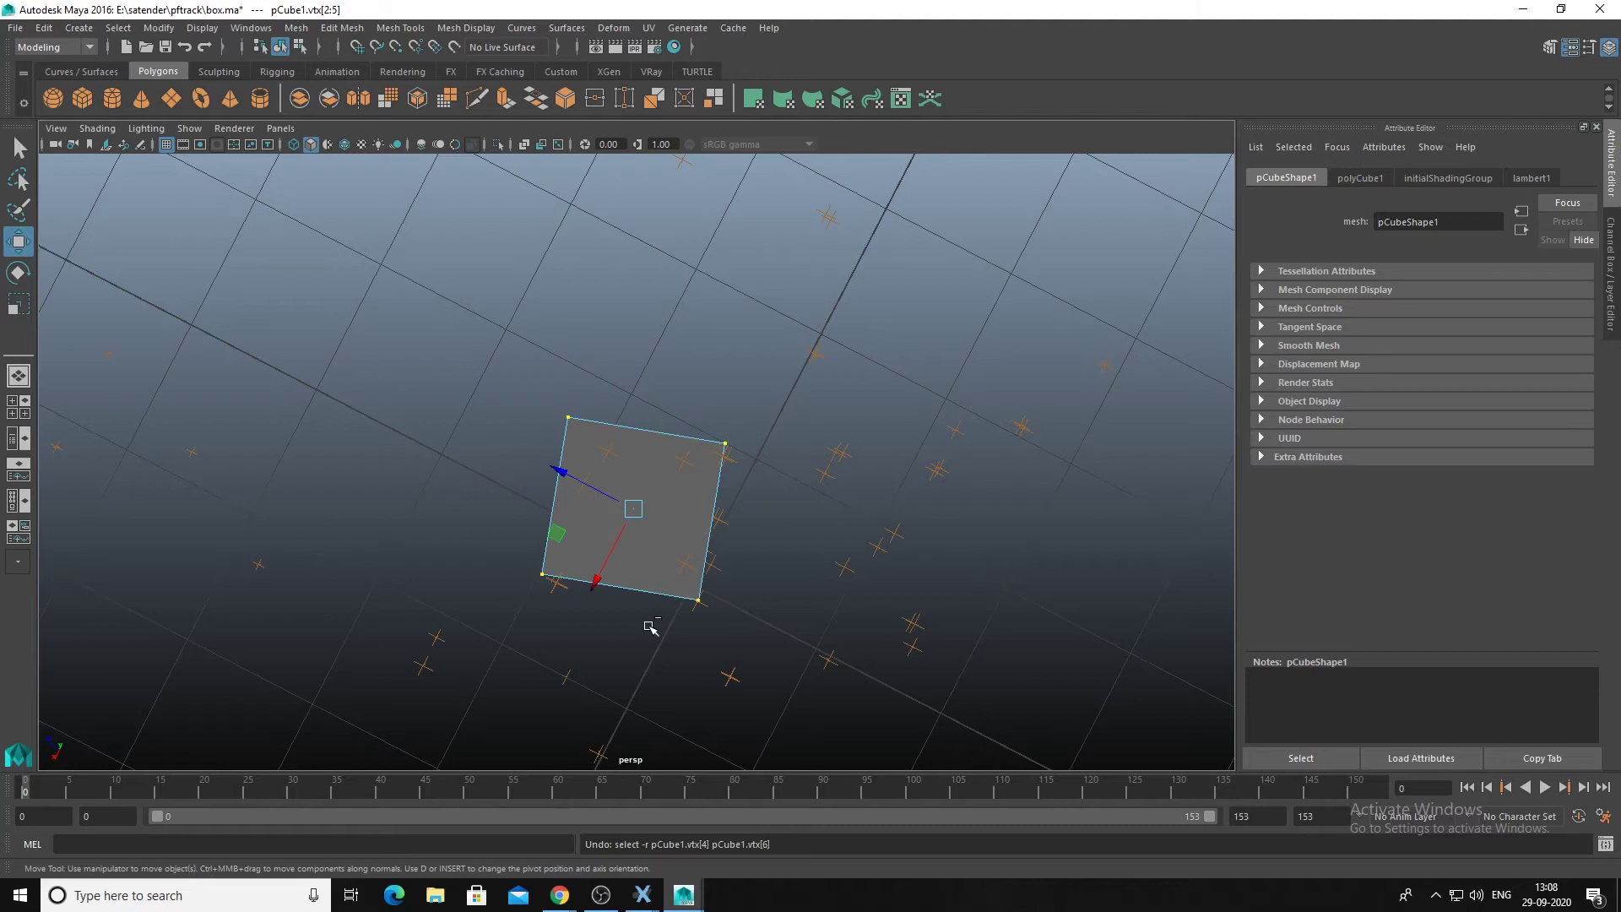
# Play the shot again in the camera view to check the restored cube against the footage, and return to frame 0.
pyautogui.press('space')
pyautogui.press('space')
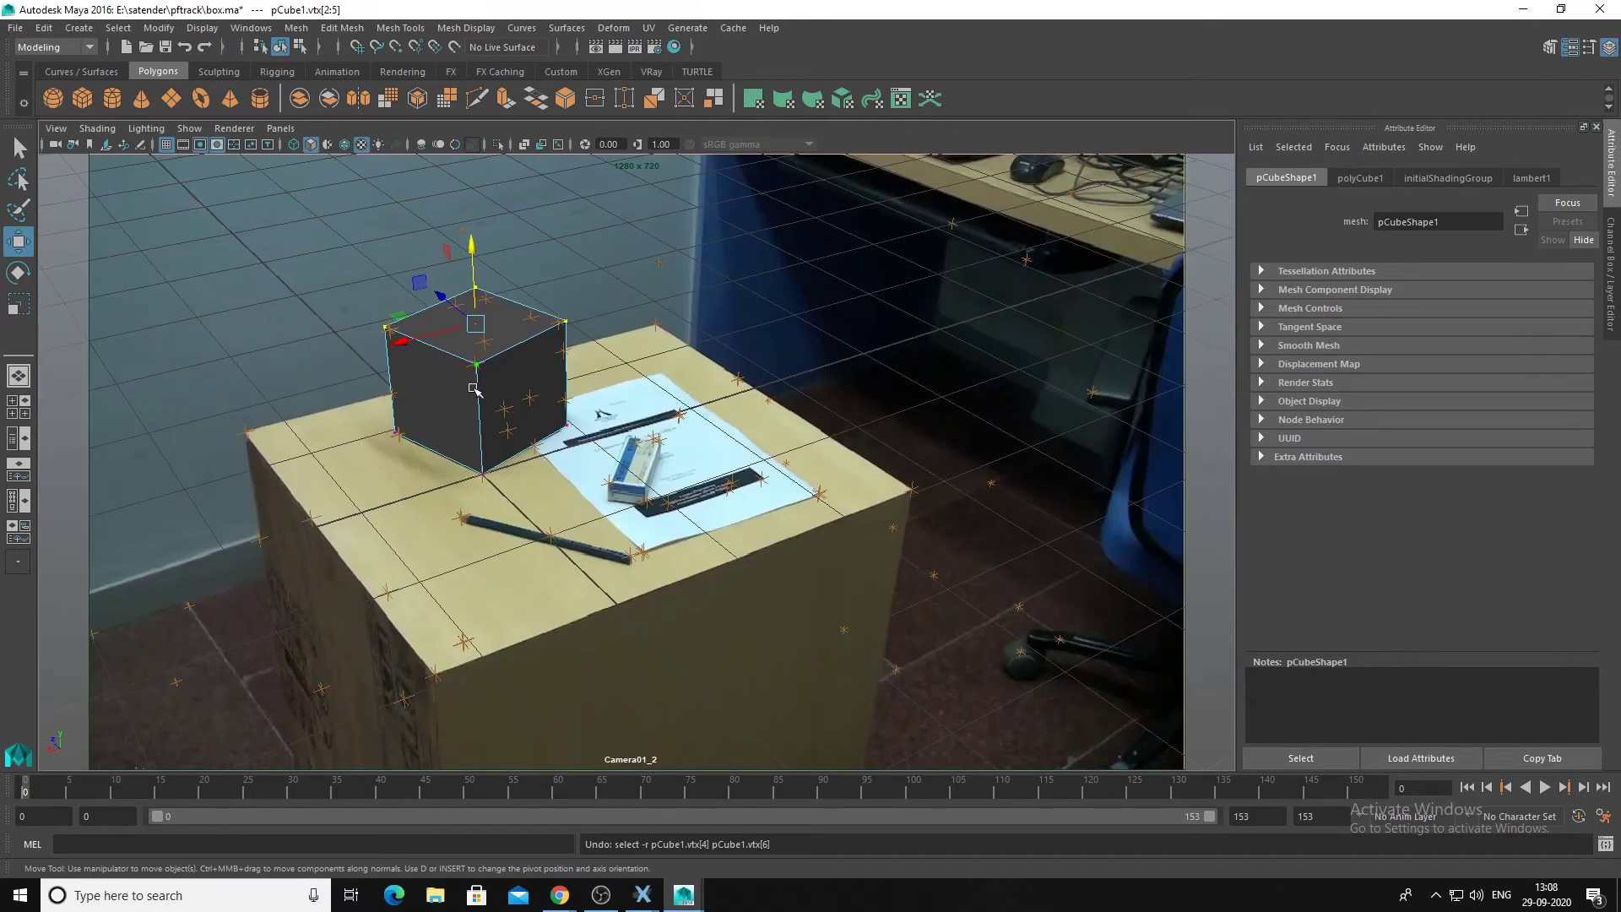
pyautogui.click(1544, 788)
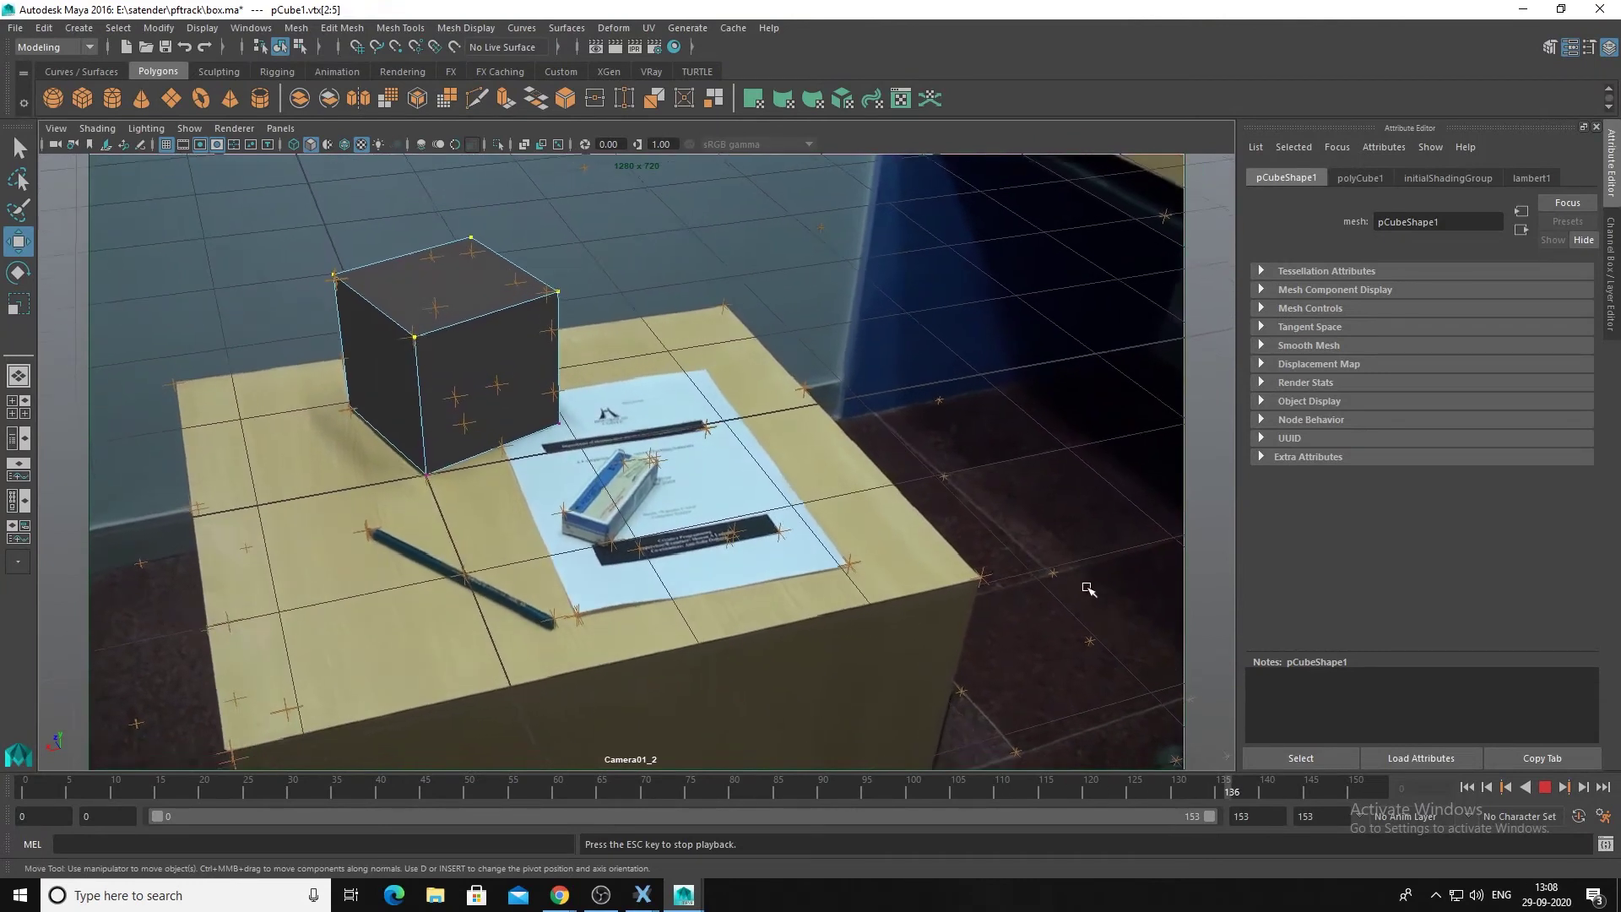
pyautogui.press('Escape')
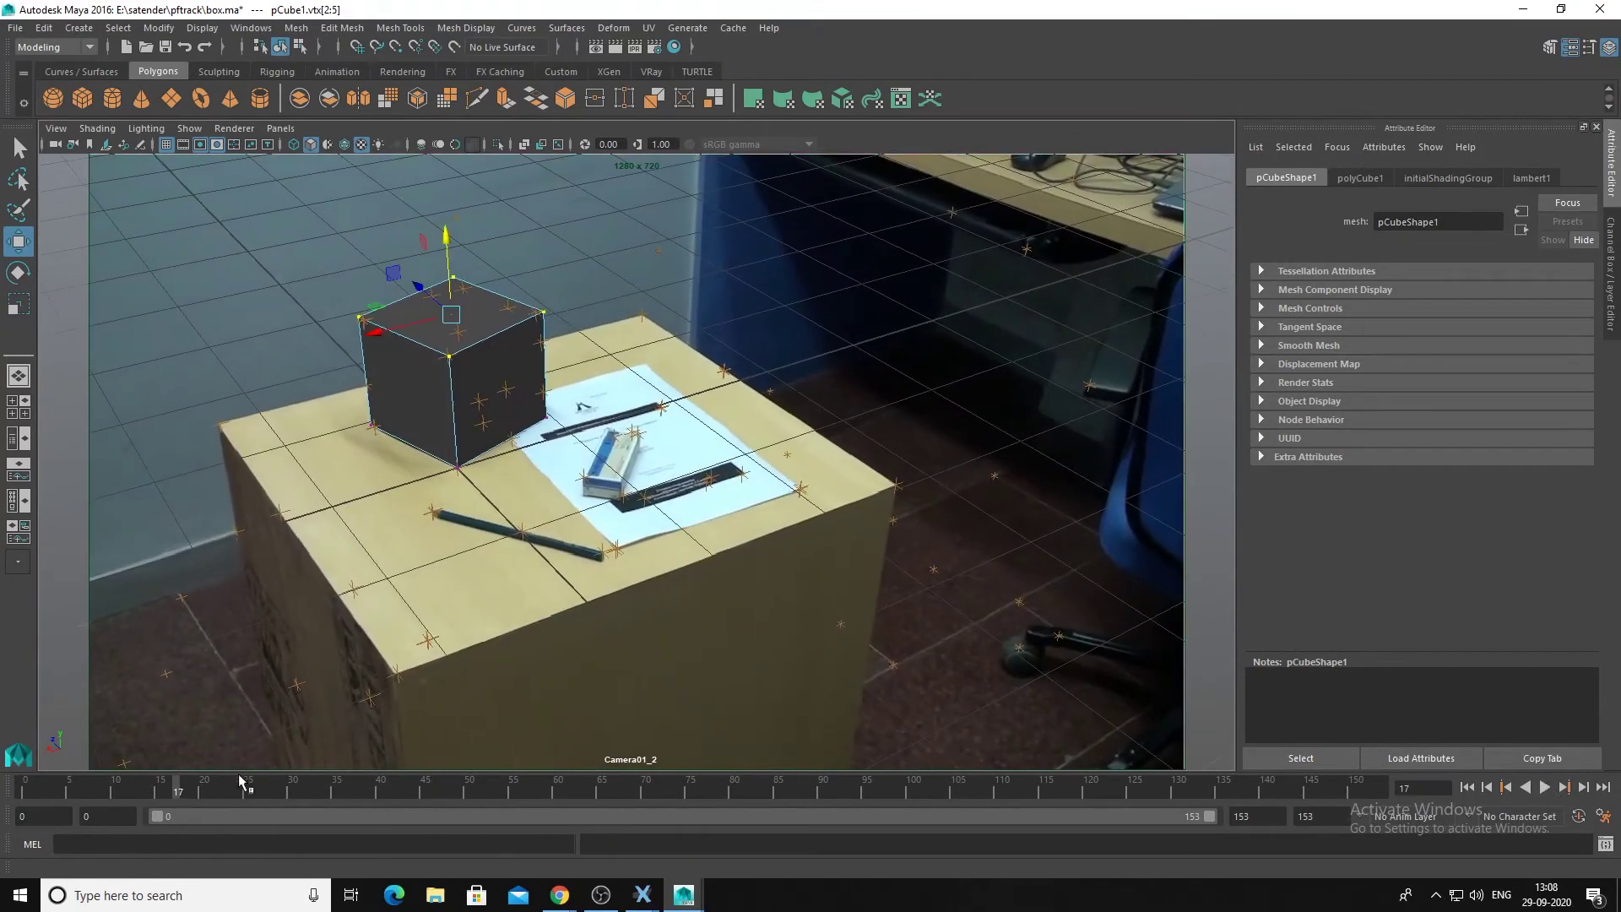
pyautogui.moveTo(180, 785); pyautogui.dragTo(24, 786)
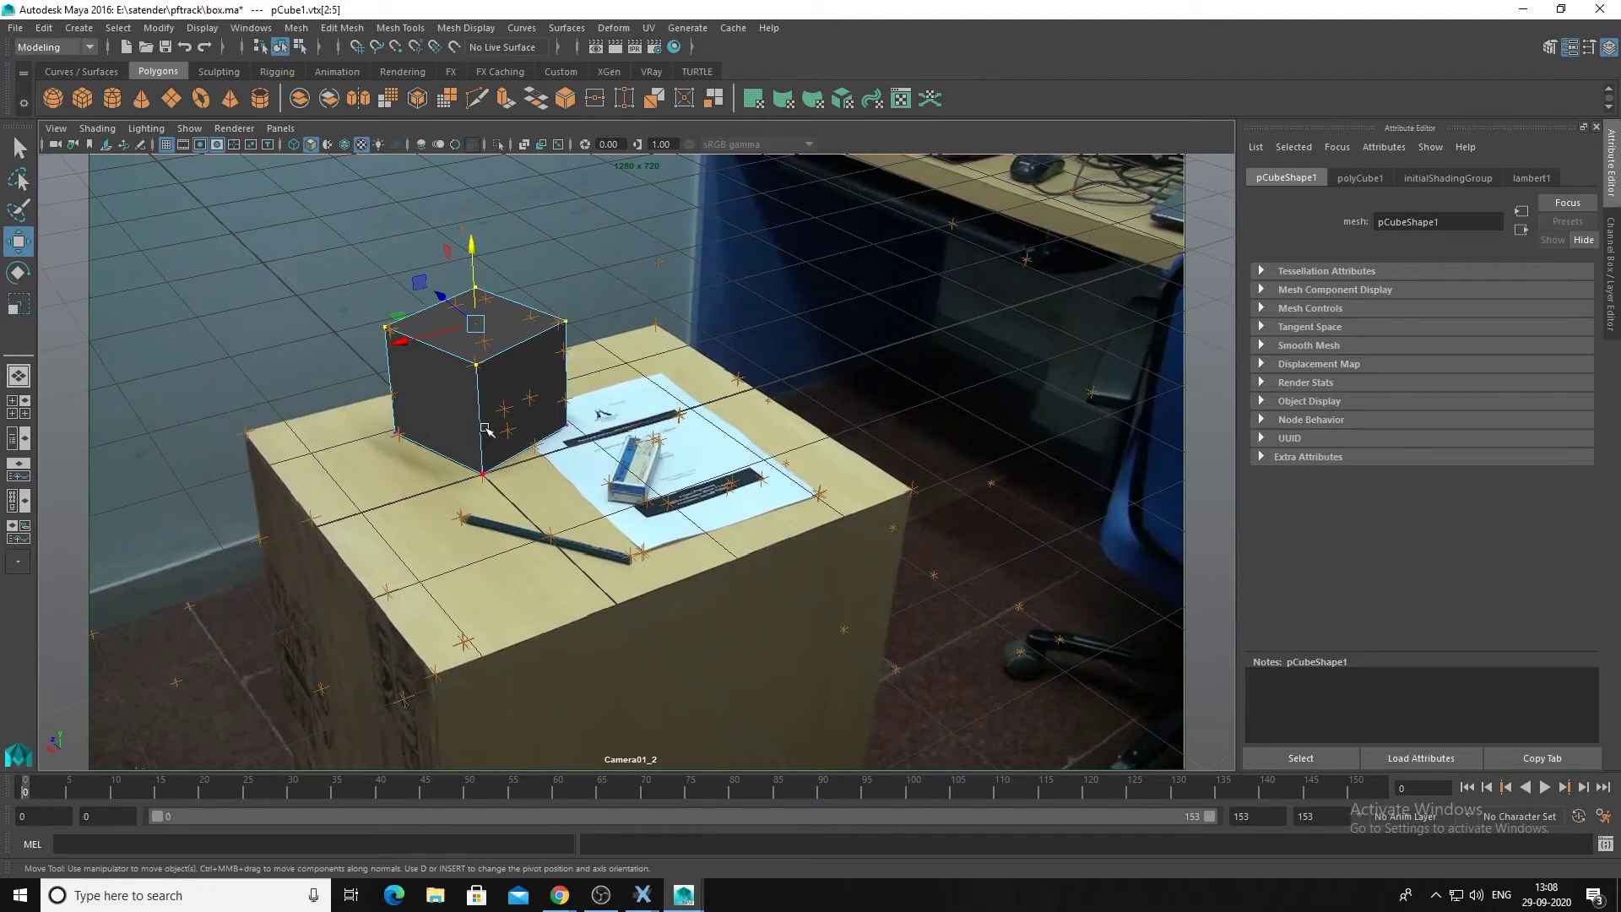
# Switch the cube from vertex editing back to object mode.
pyautogui.moveTo(538, 355); pyautogui.dragTo(608, 333, button='right')
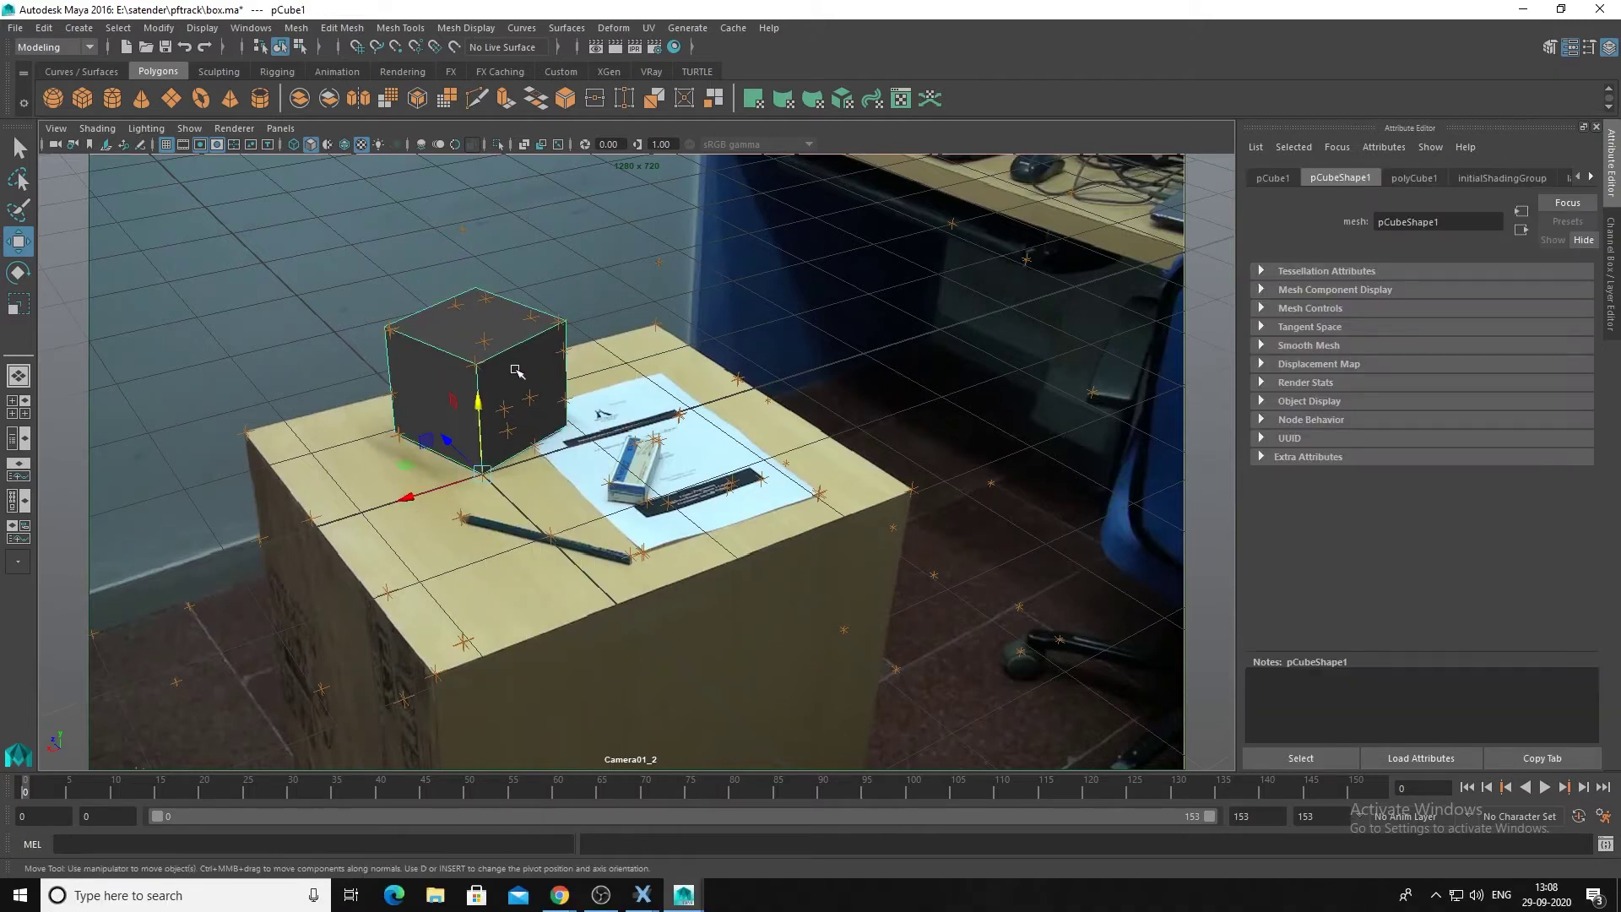
pyautogui.rightClick(520, 371)
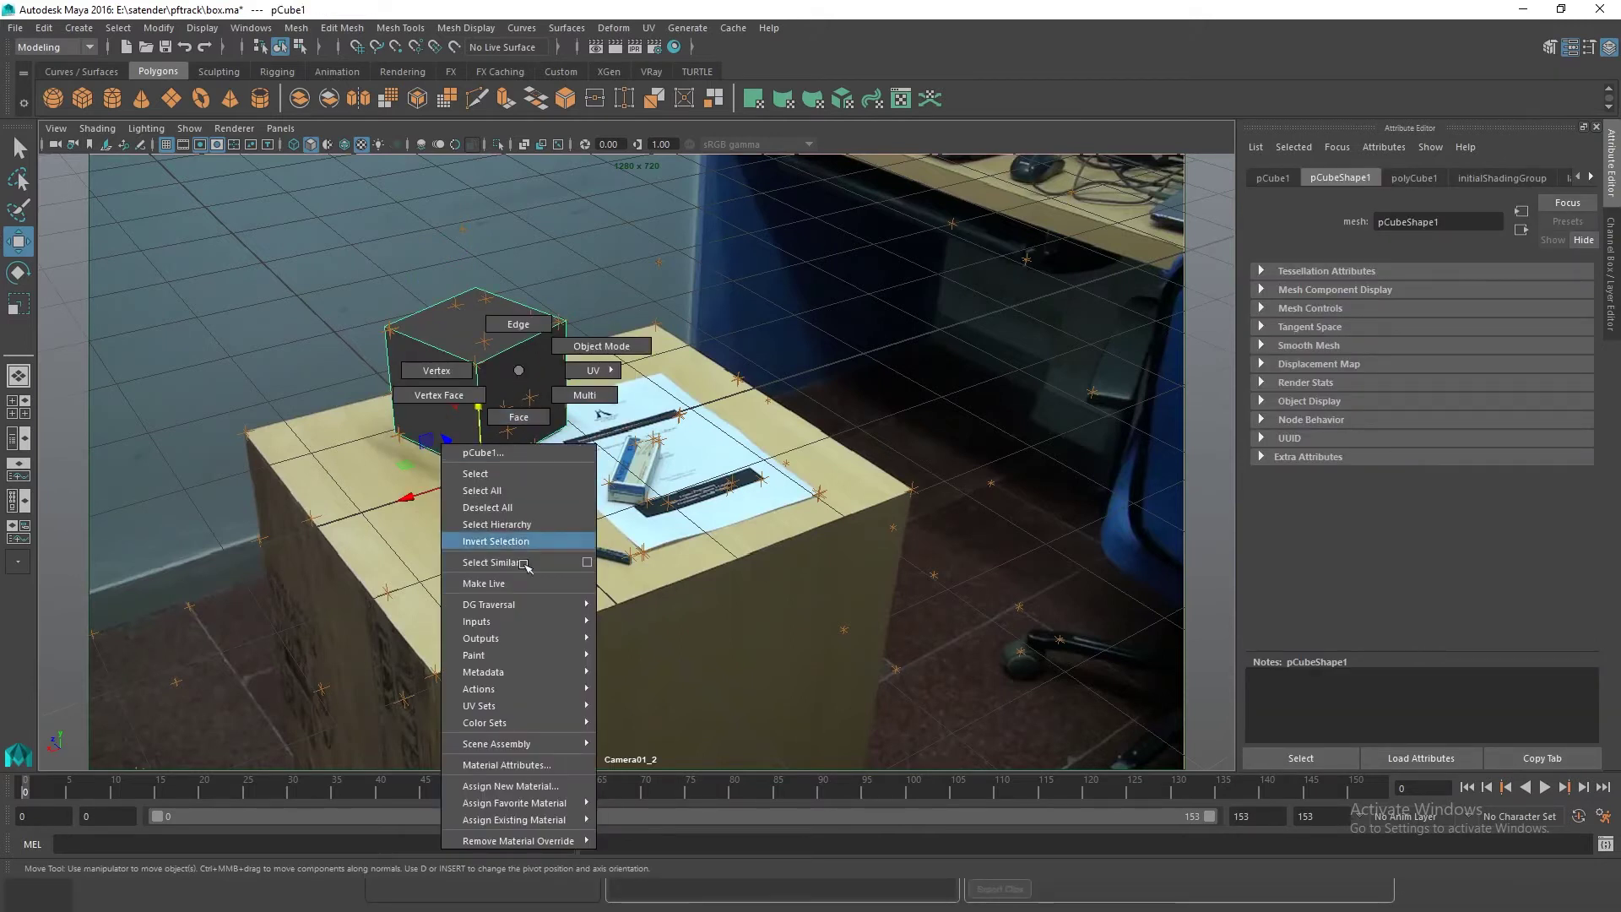
pyautogui.click(525, 786)
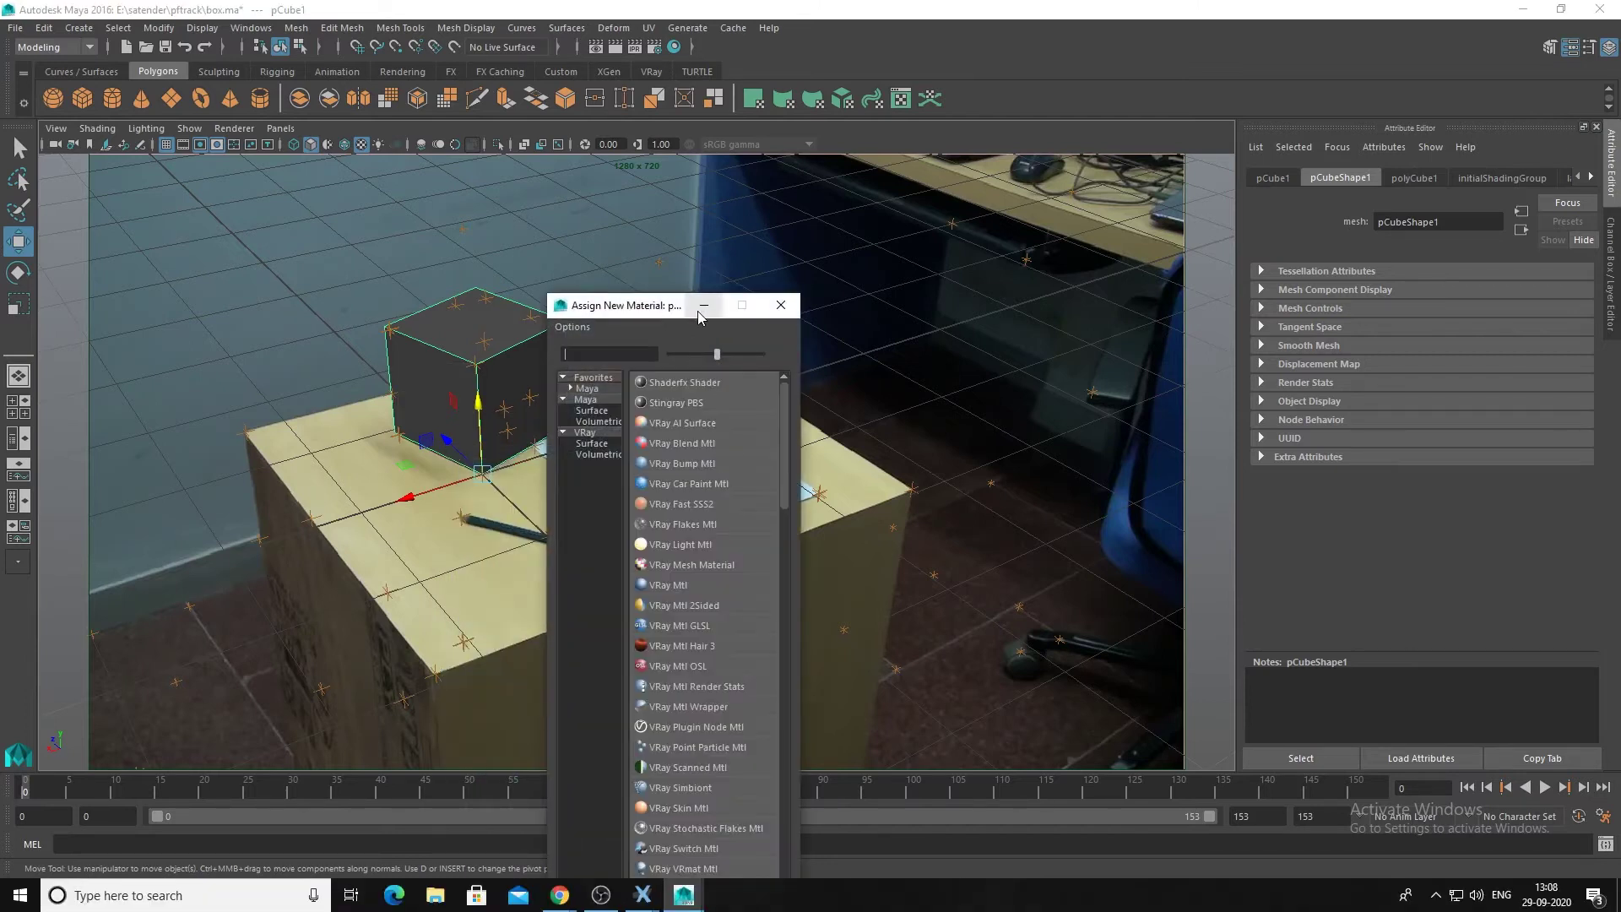
pyautogui.click(781, 305)
# Assign a new Lambert material to the cube and map a Checker texture to its color.
pyautogui.rightClick(523, 372)
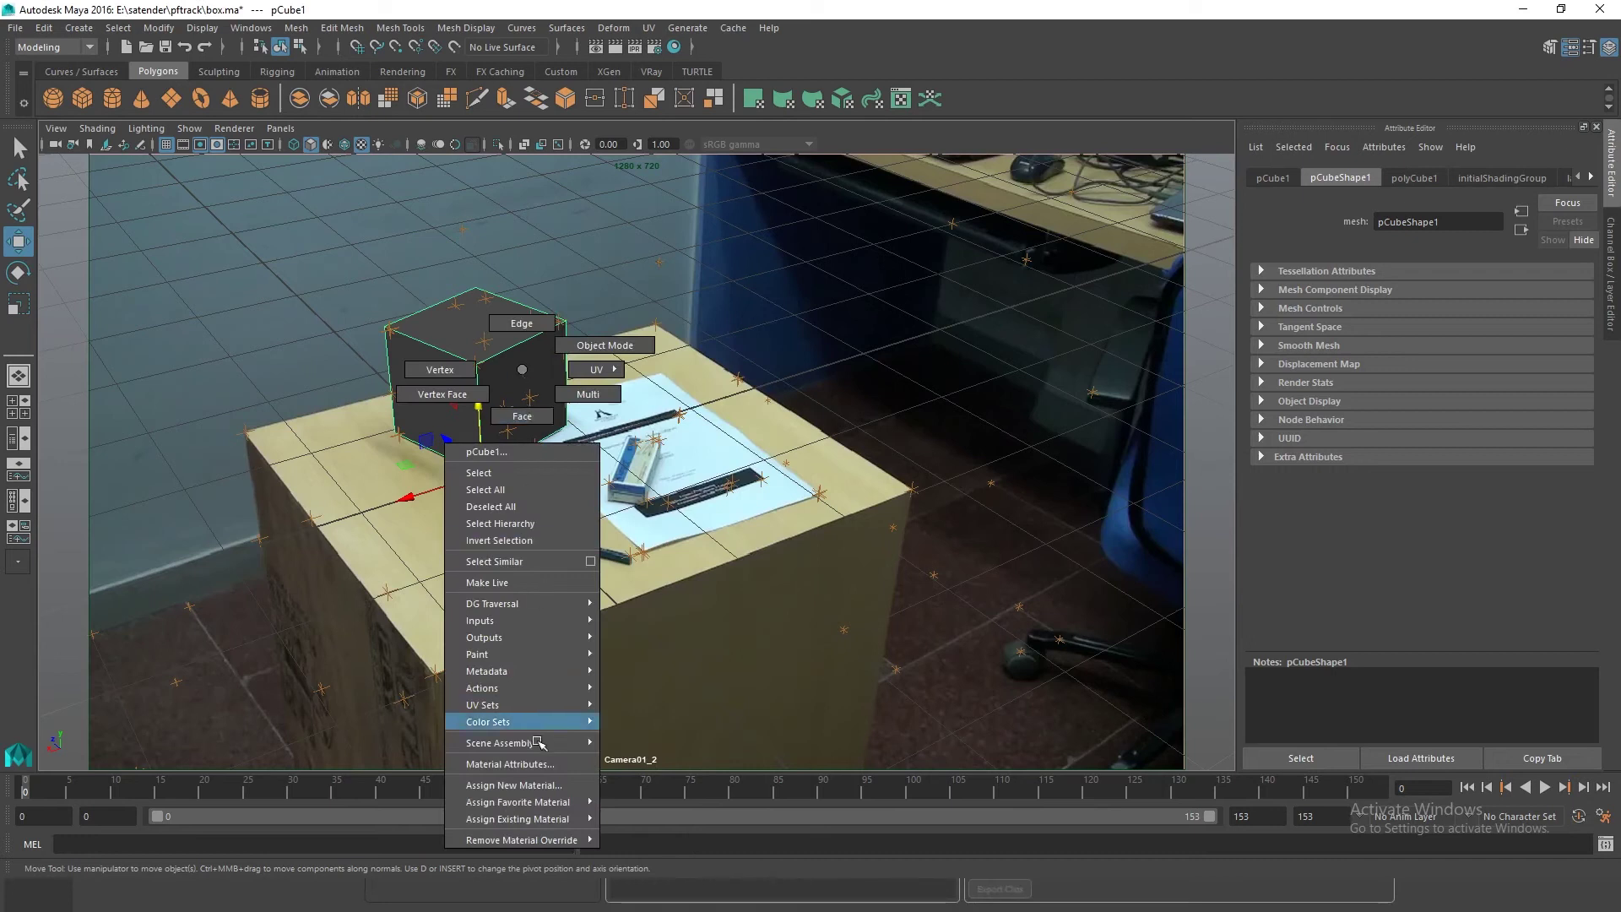
pyautogui.moveTo(532, 802)
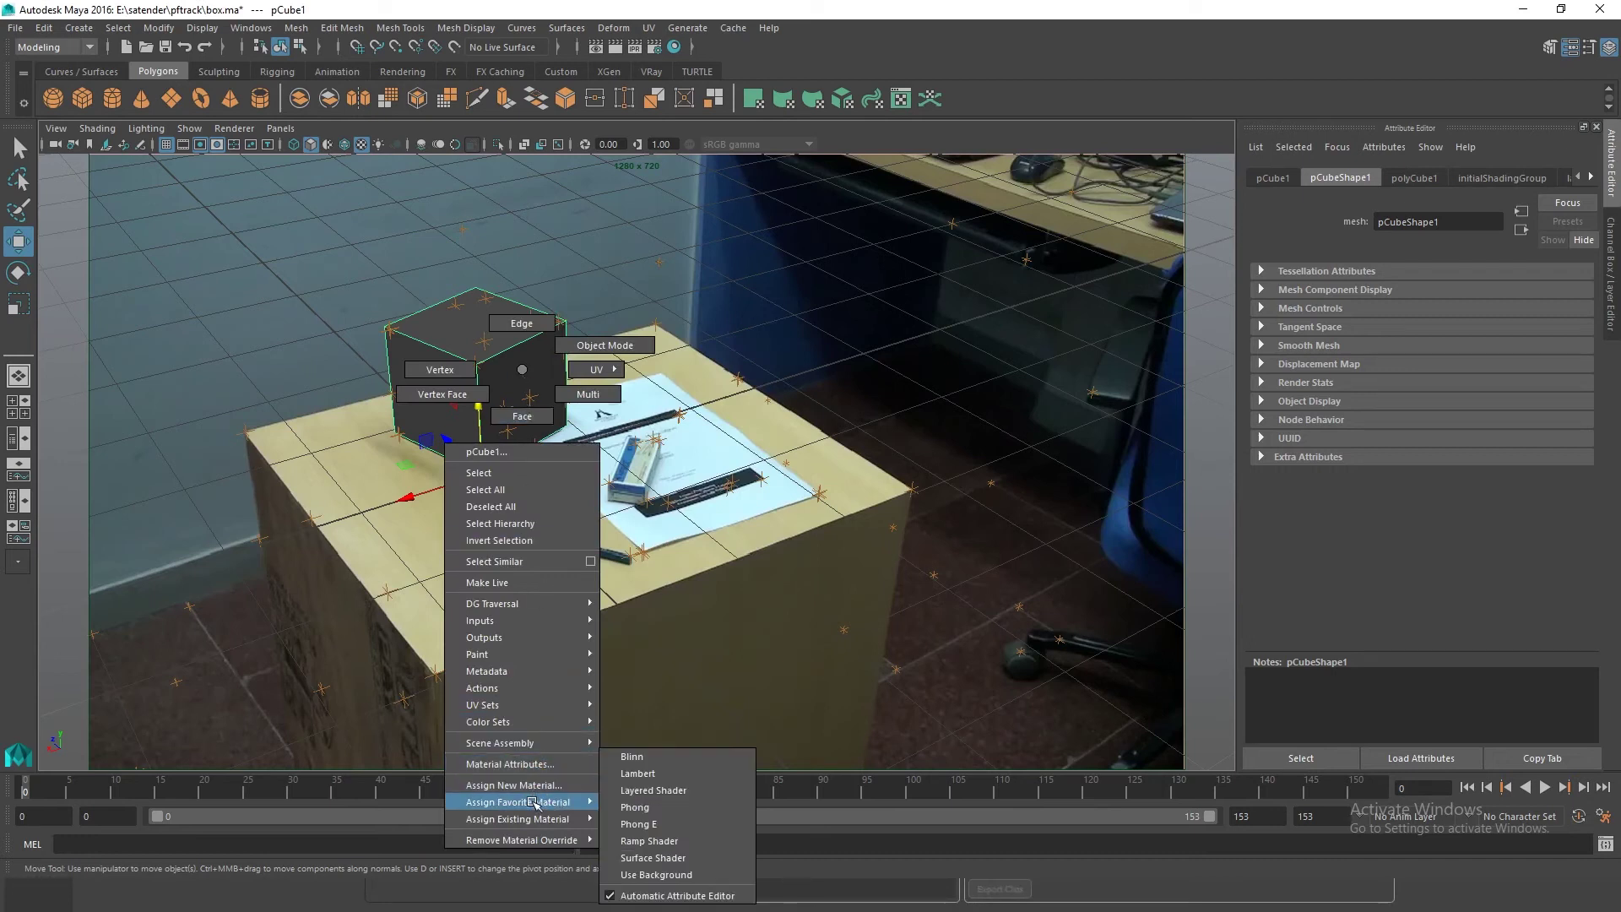
pyautogui.click(642, 773)
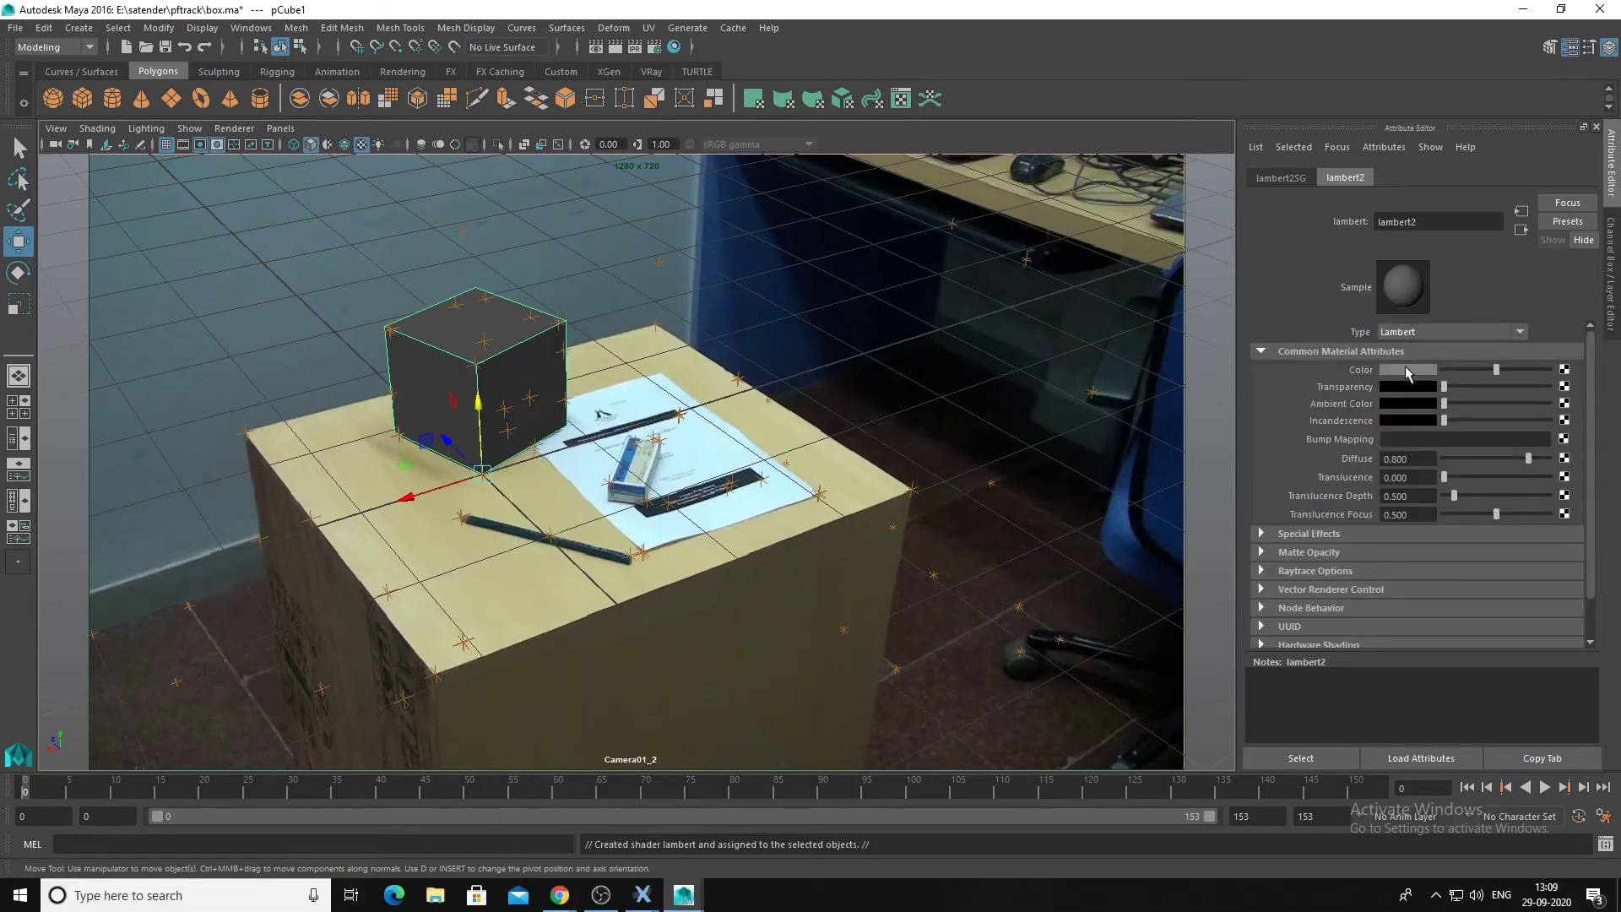
pyautogui.click(1565, 369)
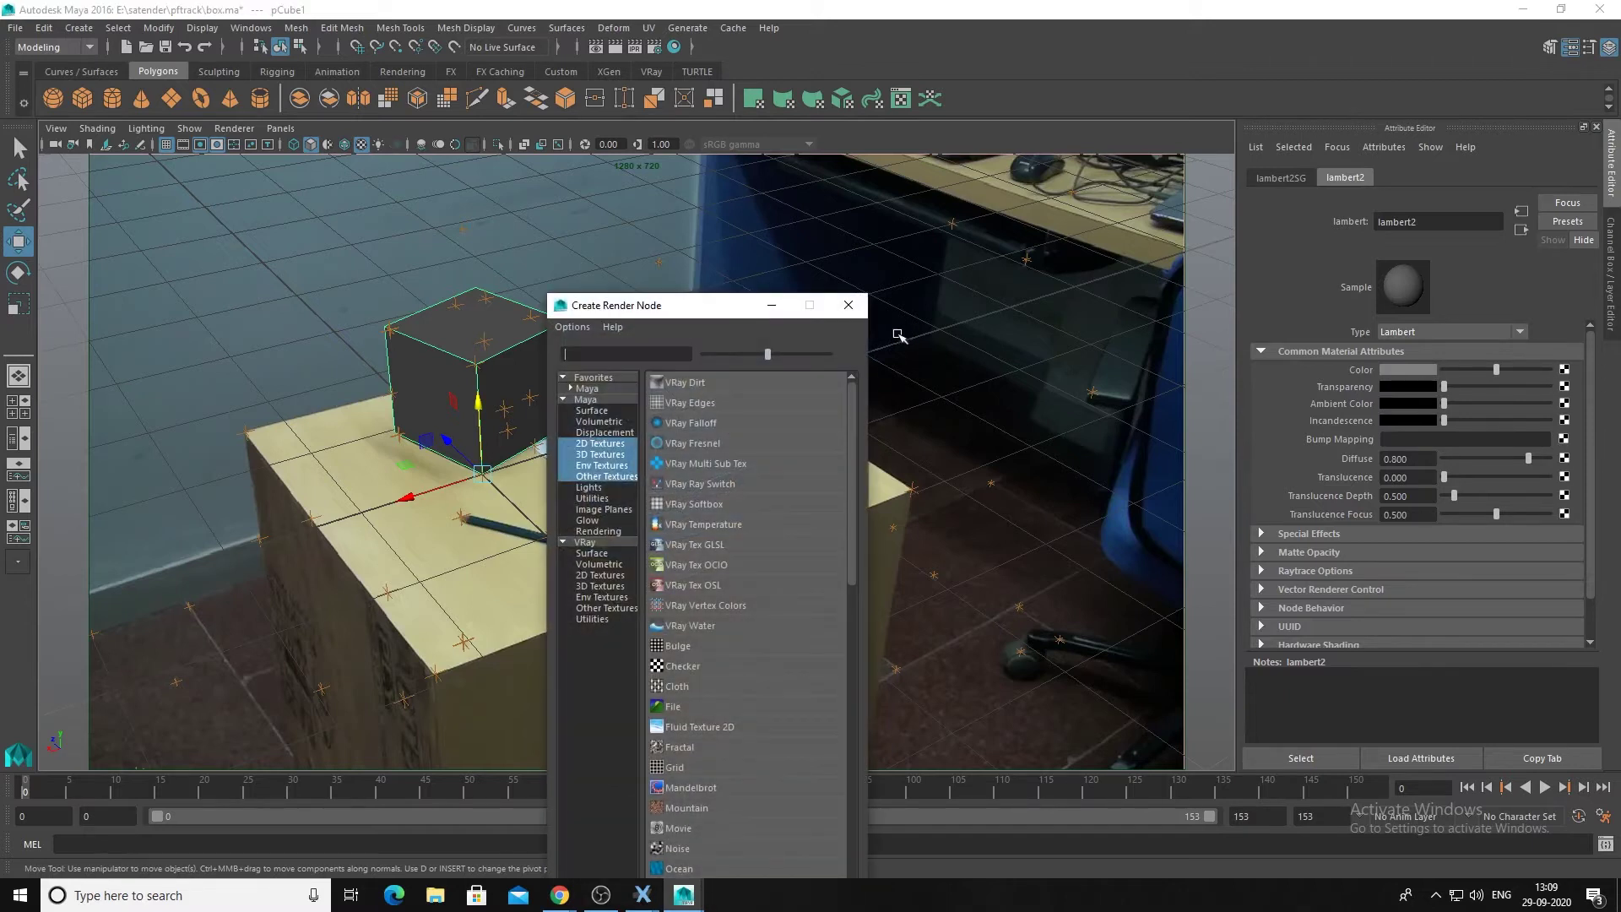
pyautogui.moveTo(729, 311); pyautogui.dragTo(905, 132)
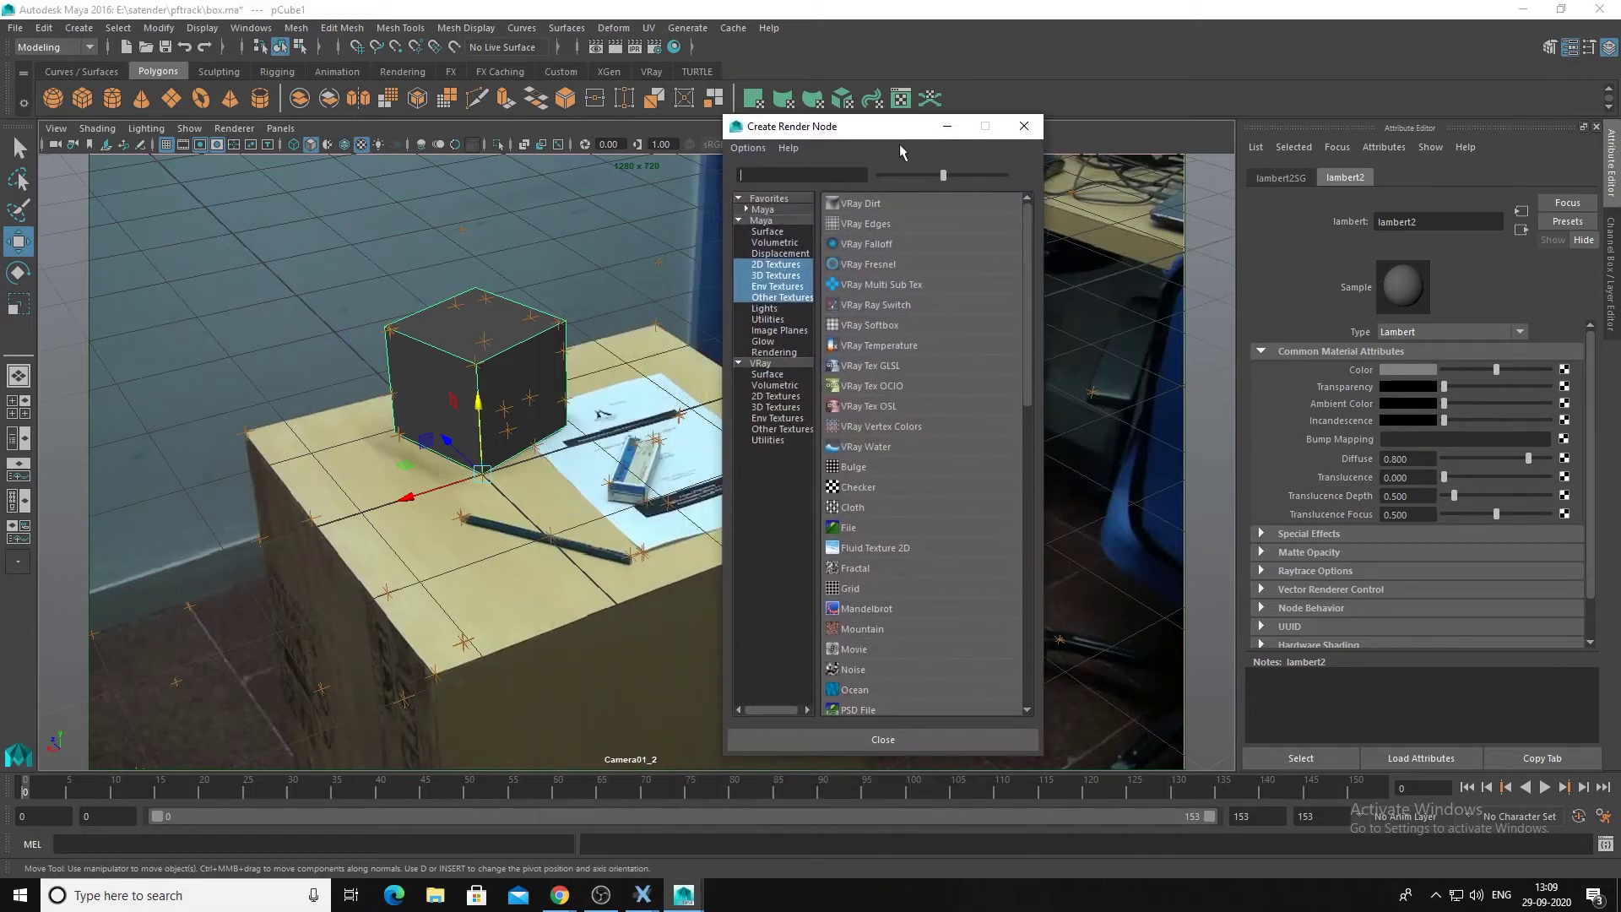
pyautogui.click(858, 488)
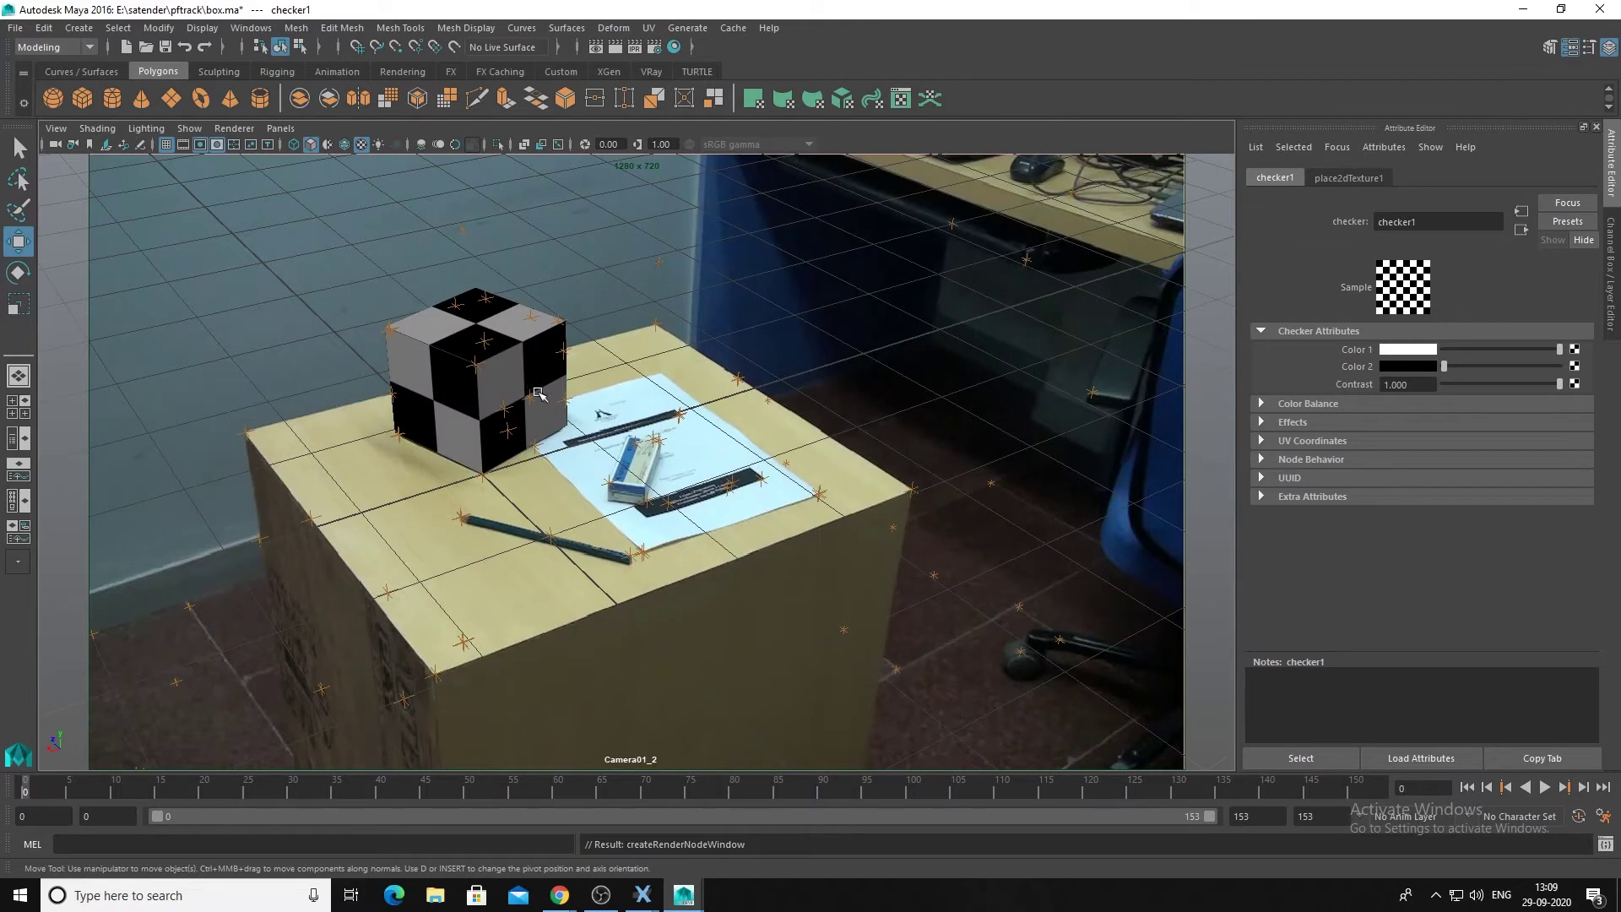
# Set the checker texture's Repeat UV to 10 in both directions.
pyautogui.click(1324, 179)
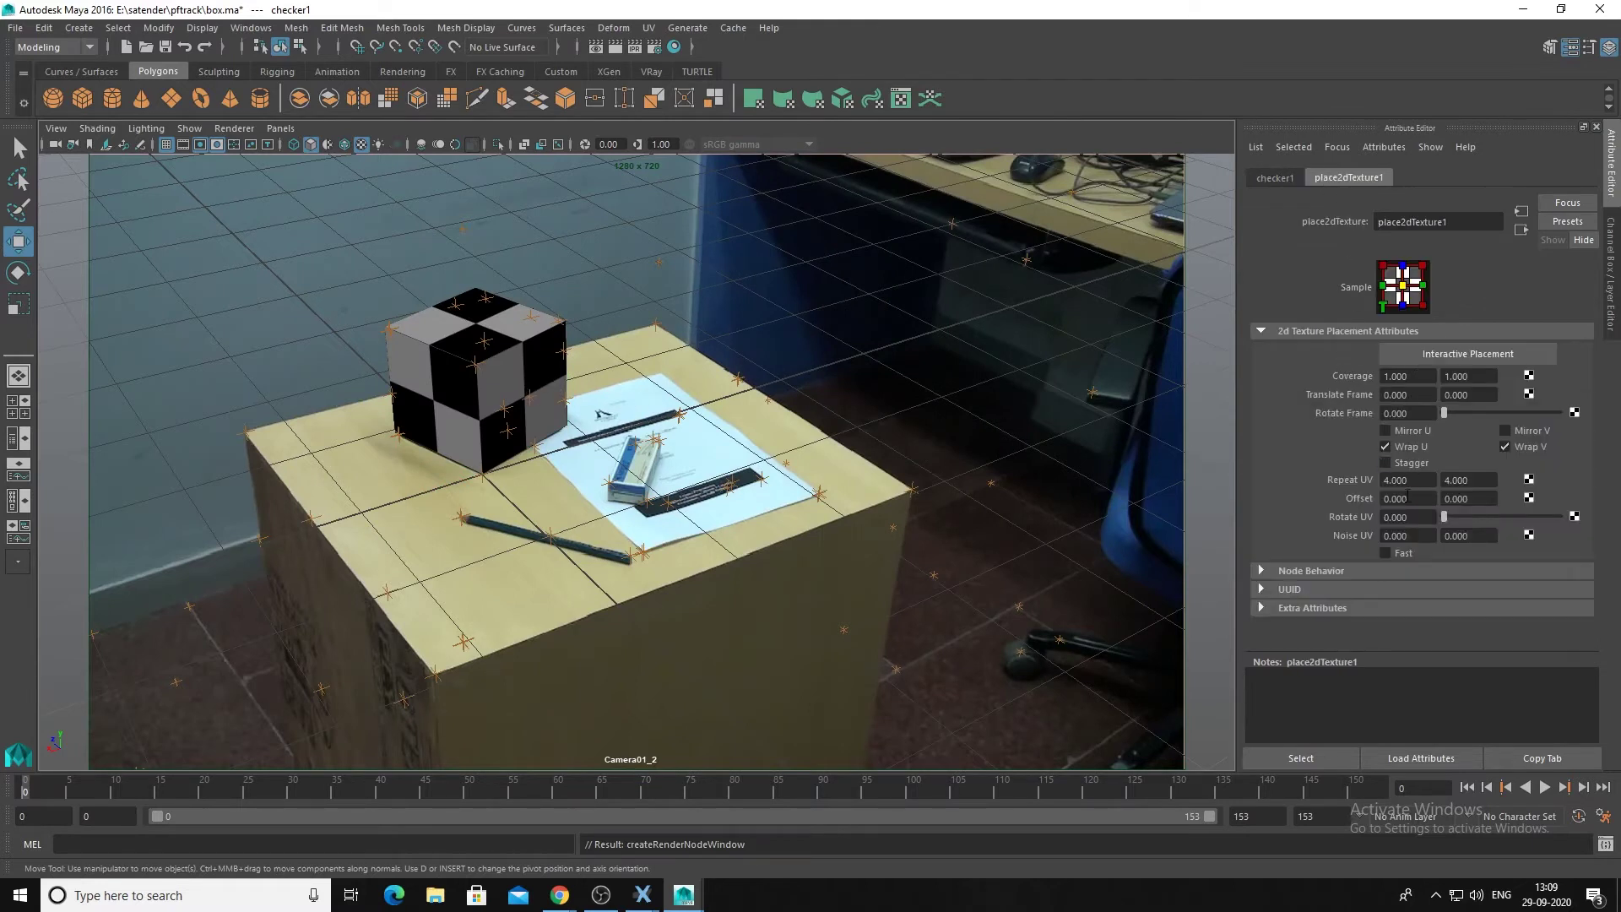
pyautogui.moveTo(1418, 483); pyautogui.dragTo(1350, 481)
pyautogui.write('10')
pyautogui.press('Tab')
pyautogui.write('10')
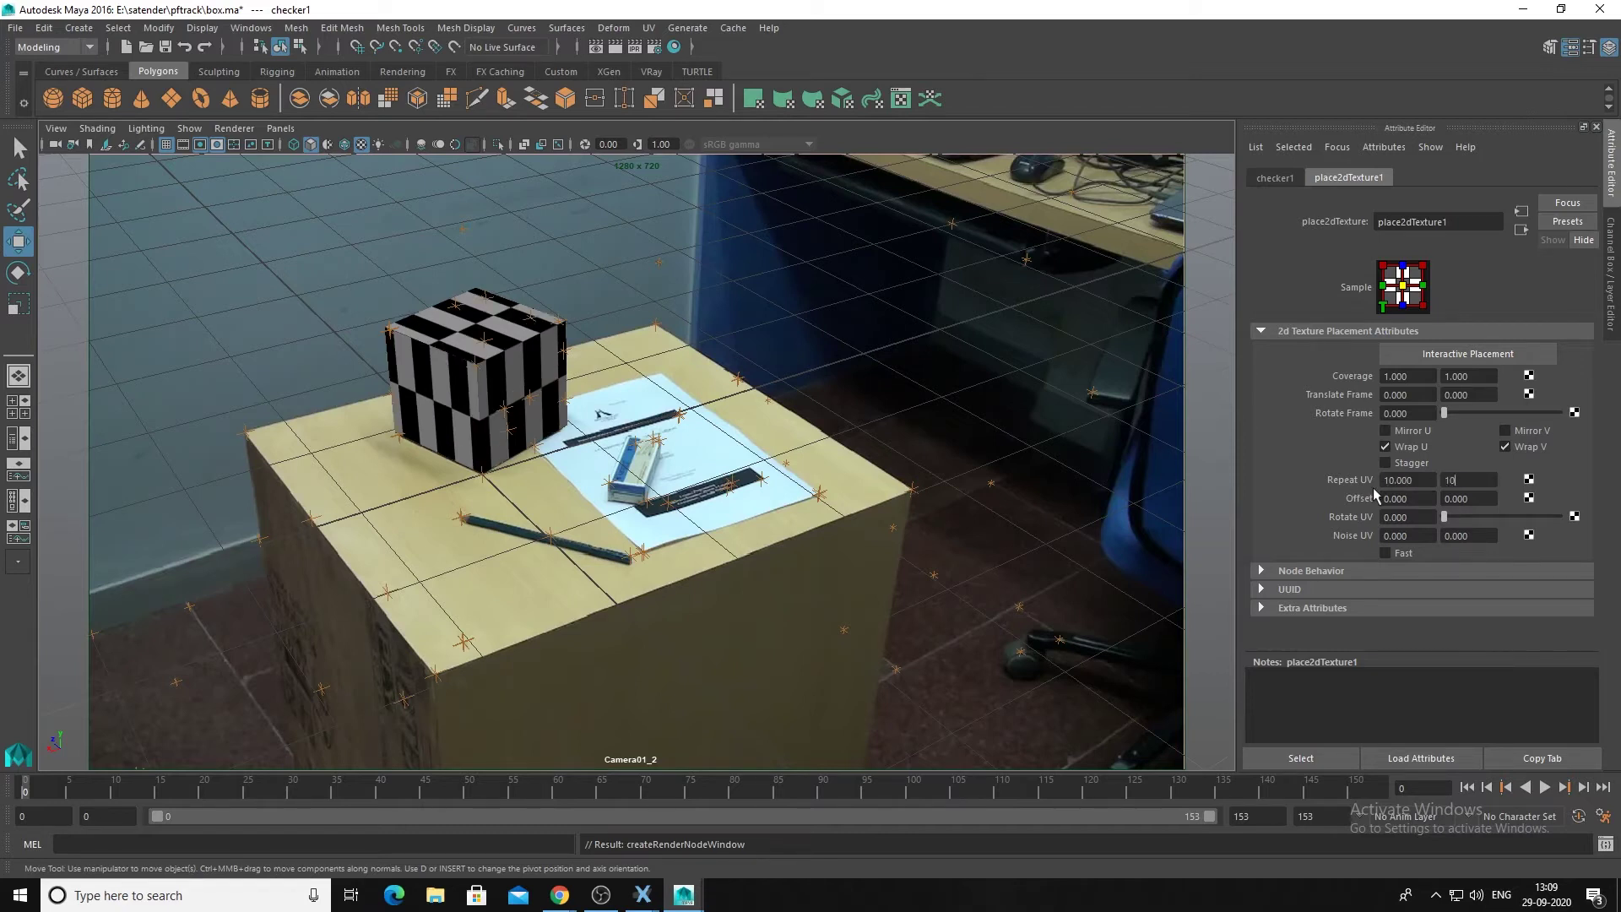
pyautogui.press('Return')
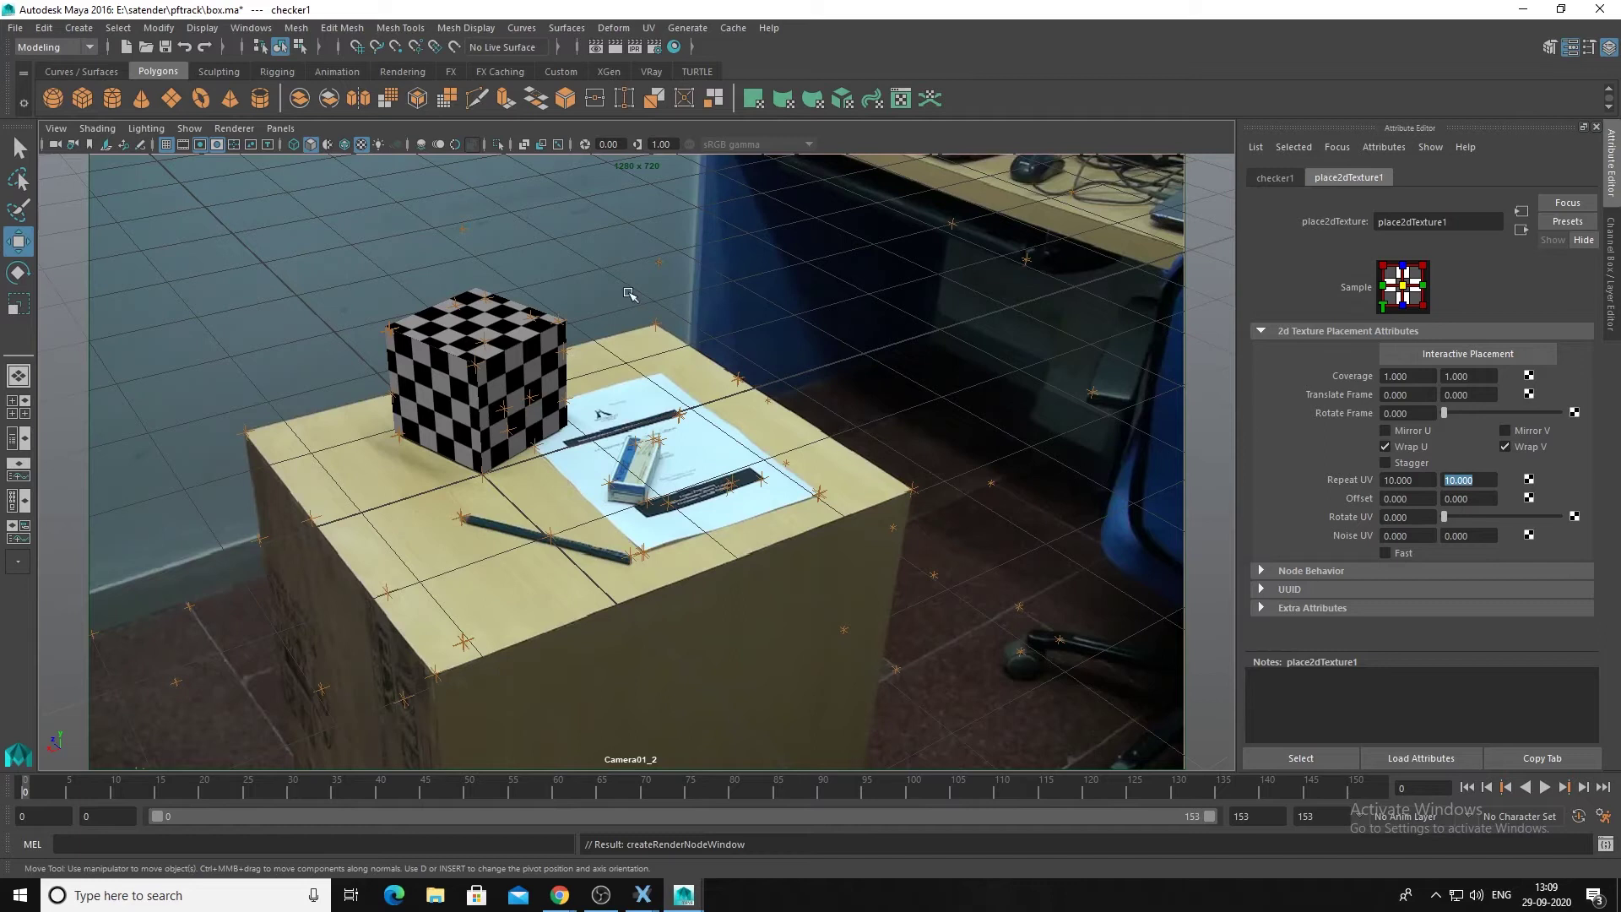
# Raise the Transparency of the cube's checker Lambert material to about the middle so the filmed box shows through, and deselect the cube.
pyautogui.click(1290, 180)
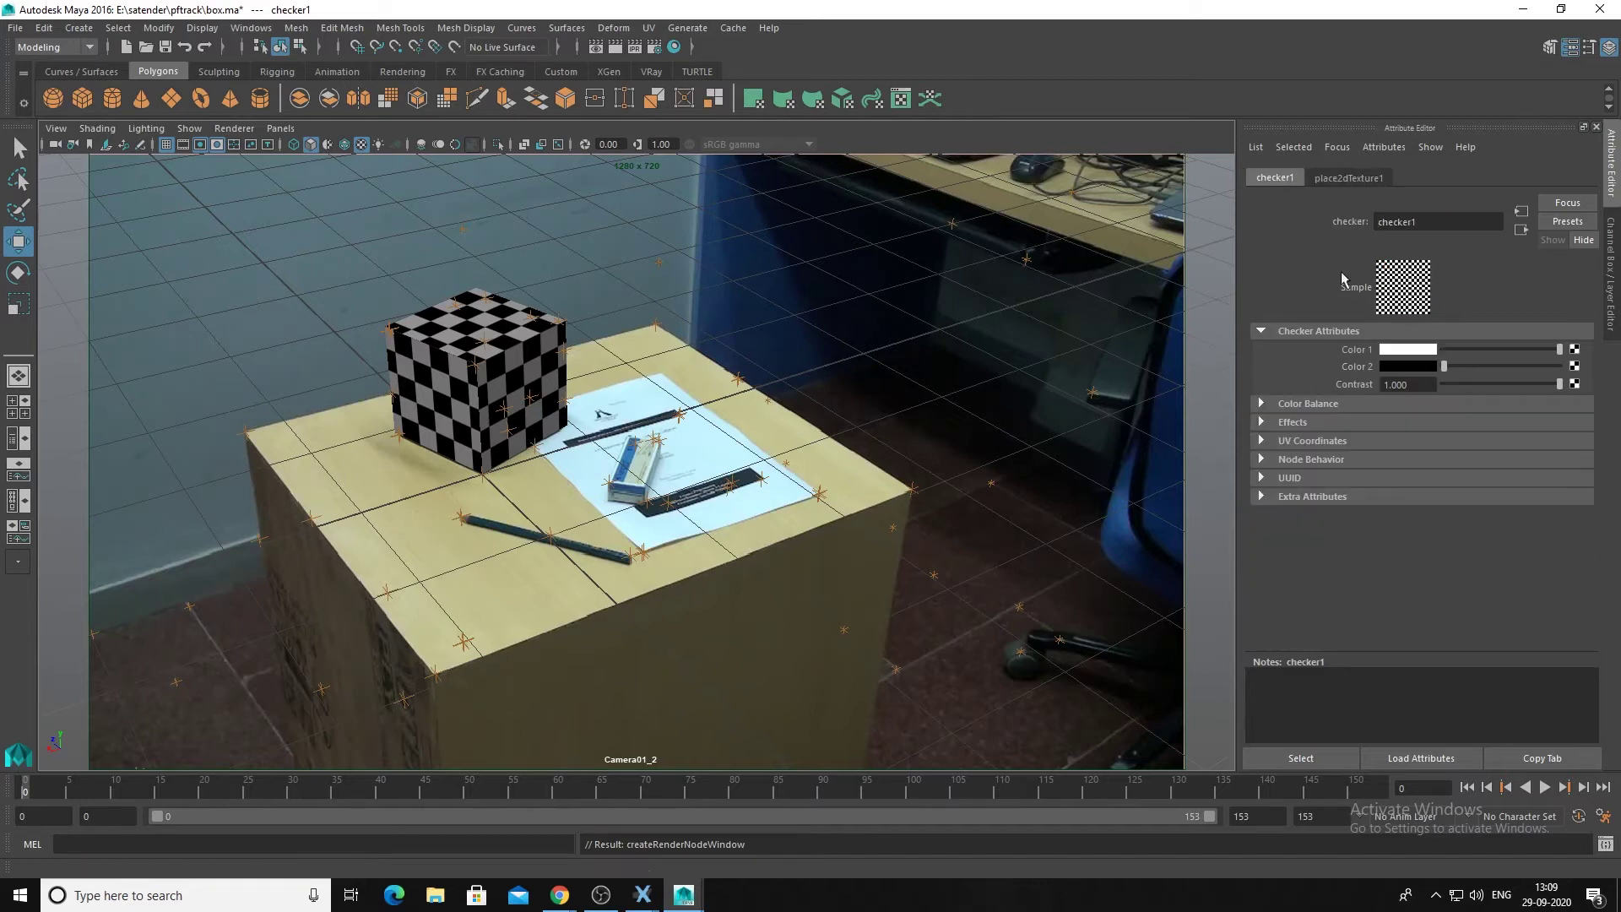
pyautogui.click(531, 371)
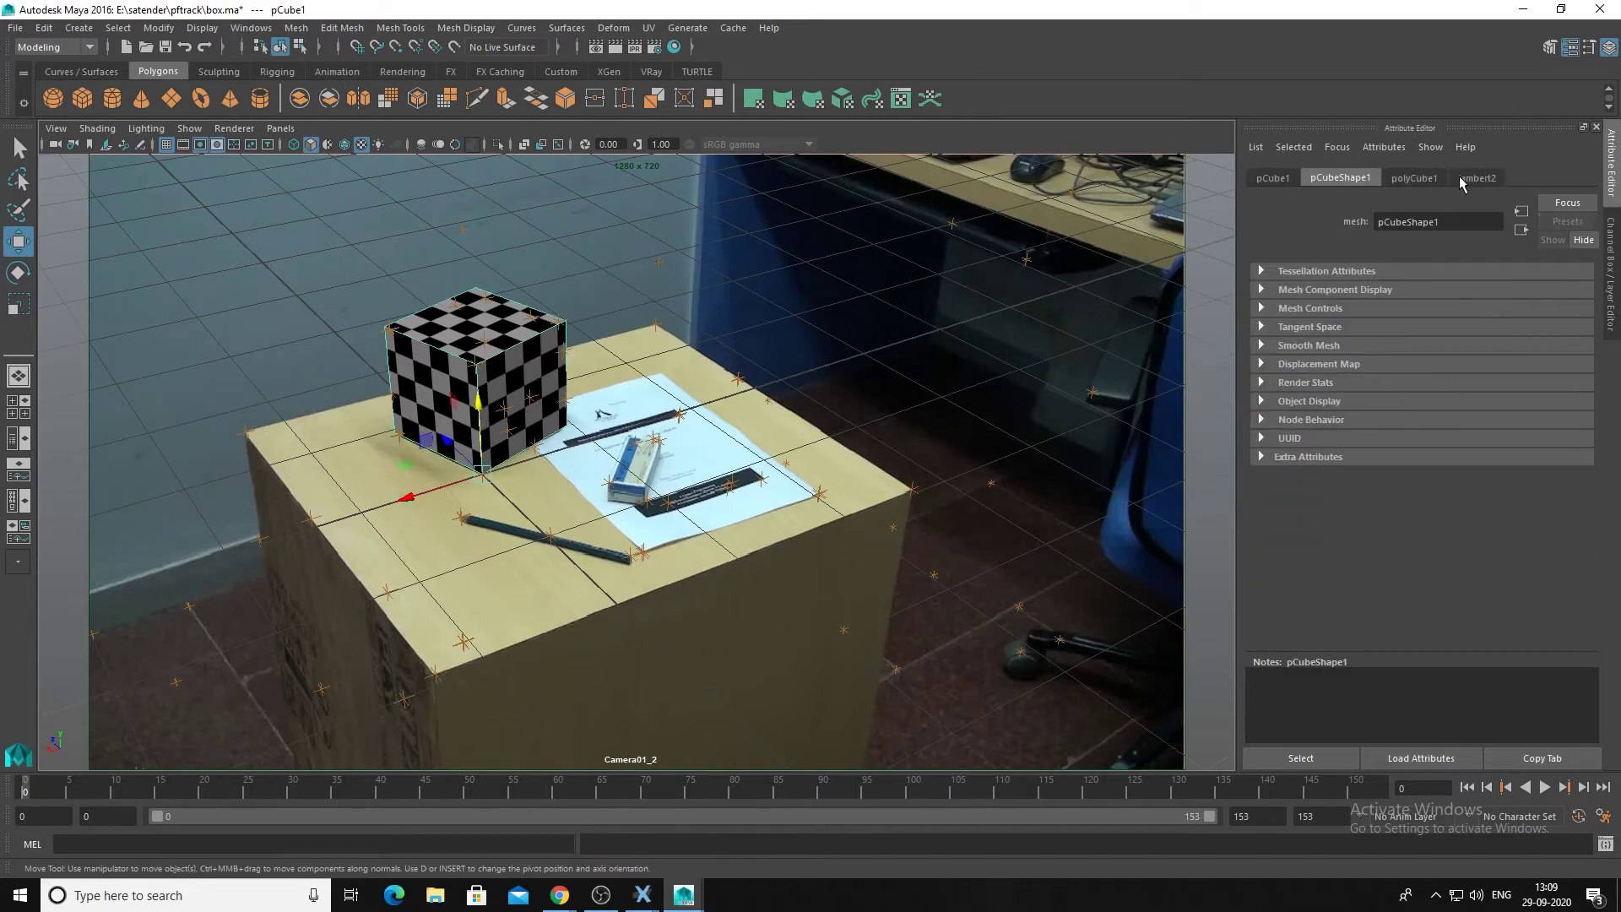
pyautogui.click(1462, 179)
pyautogui.moveTo(1444, 390); pyautogui.dragTo(1504, 398)
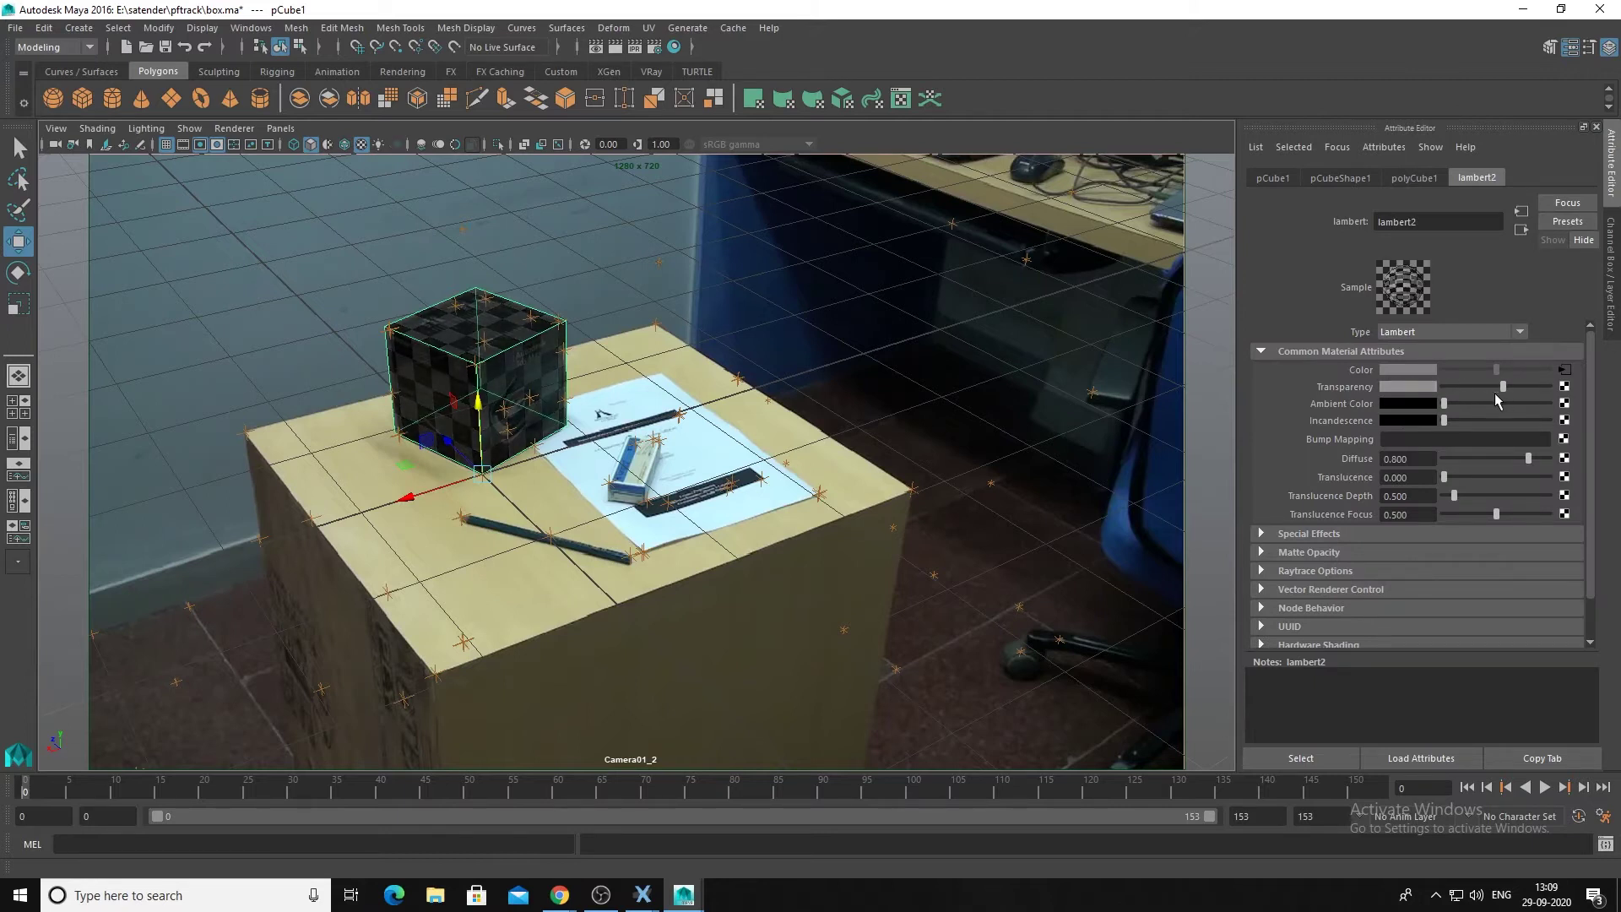
pyautogui.click(639, 246)
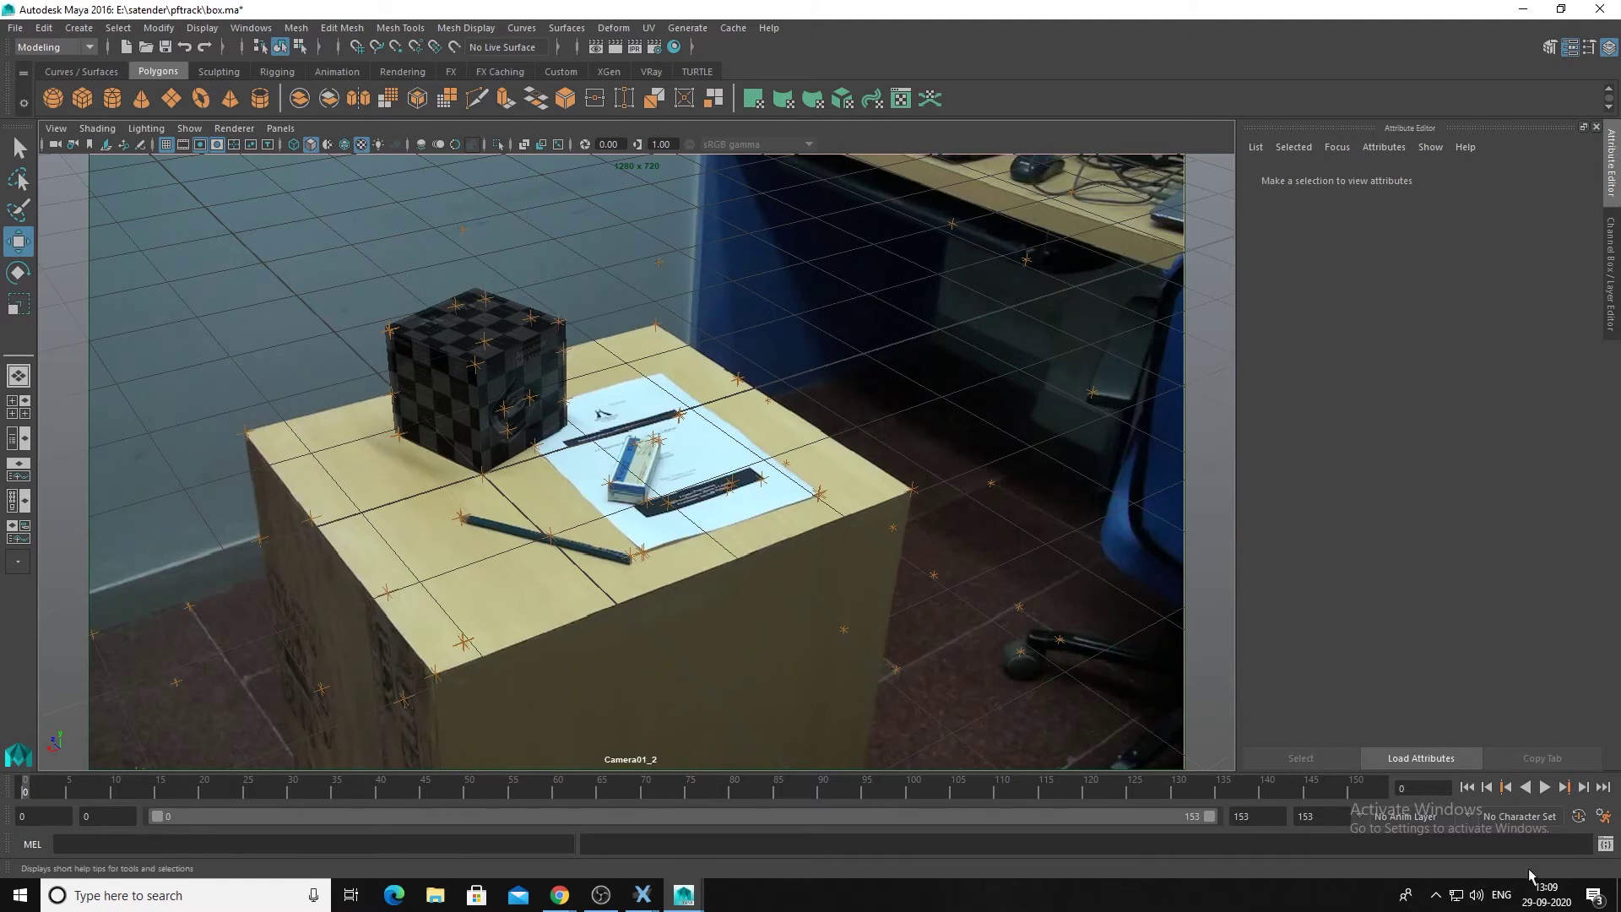
# Play and scrub the shot to check the semi-transparent checker cube against the filmed box, and return to frame 0.
pyautogui.click(1545, 787)
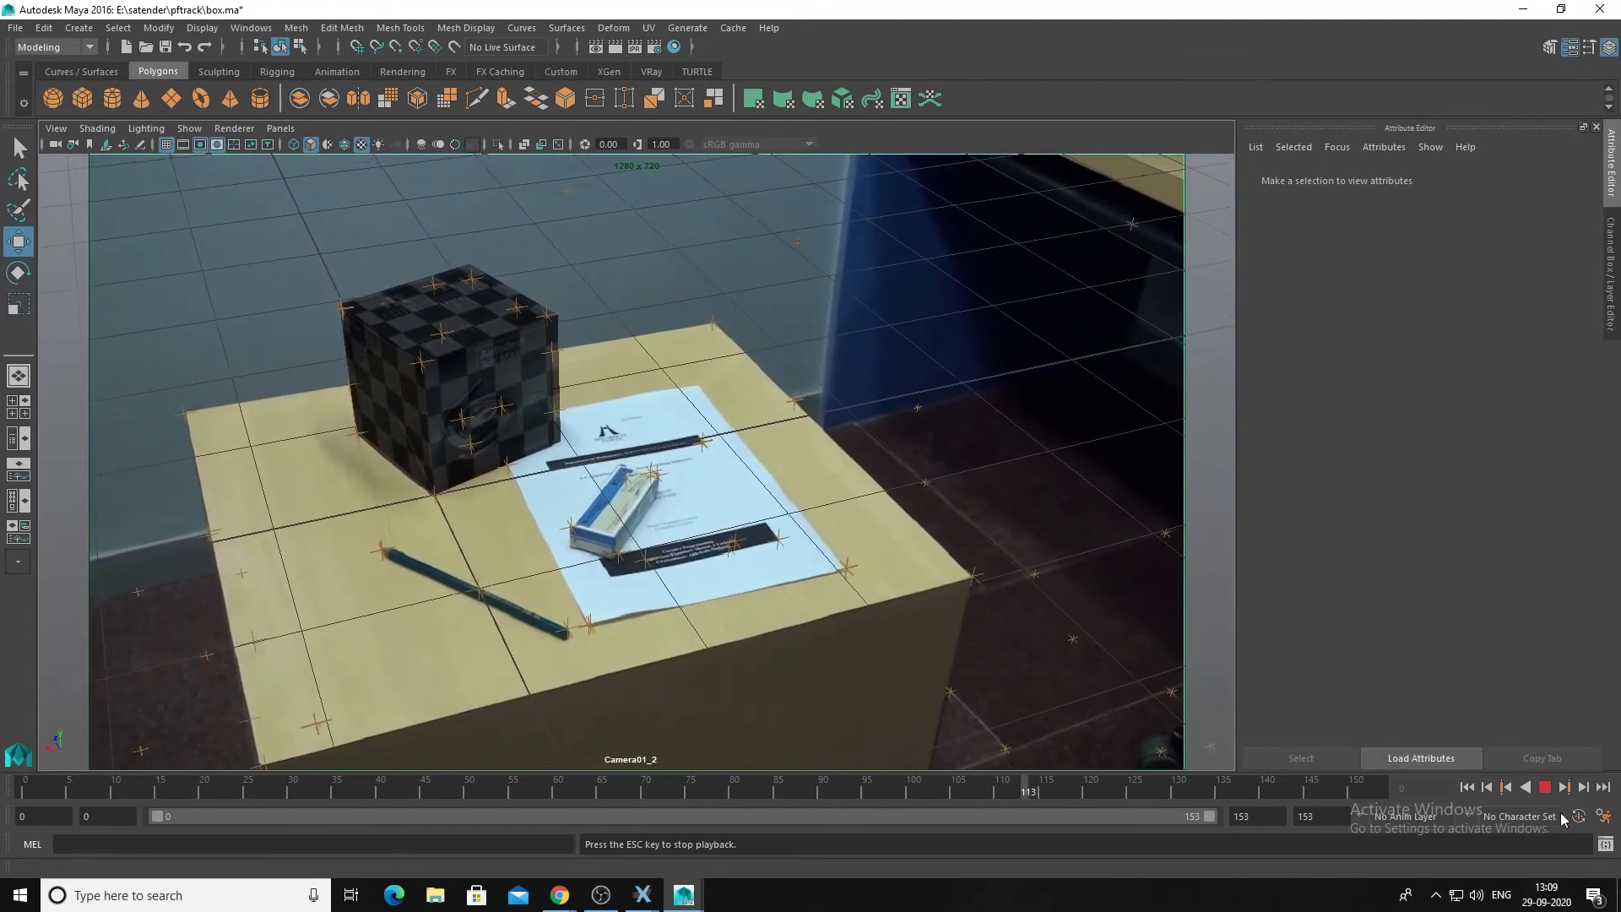
pyautogui.click(1552, 789)
pyautogui.moveTo(1203, 792); pyautogui.dragTo(831, 769)
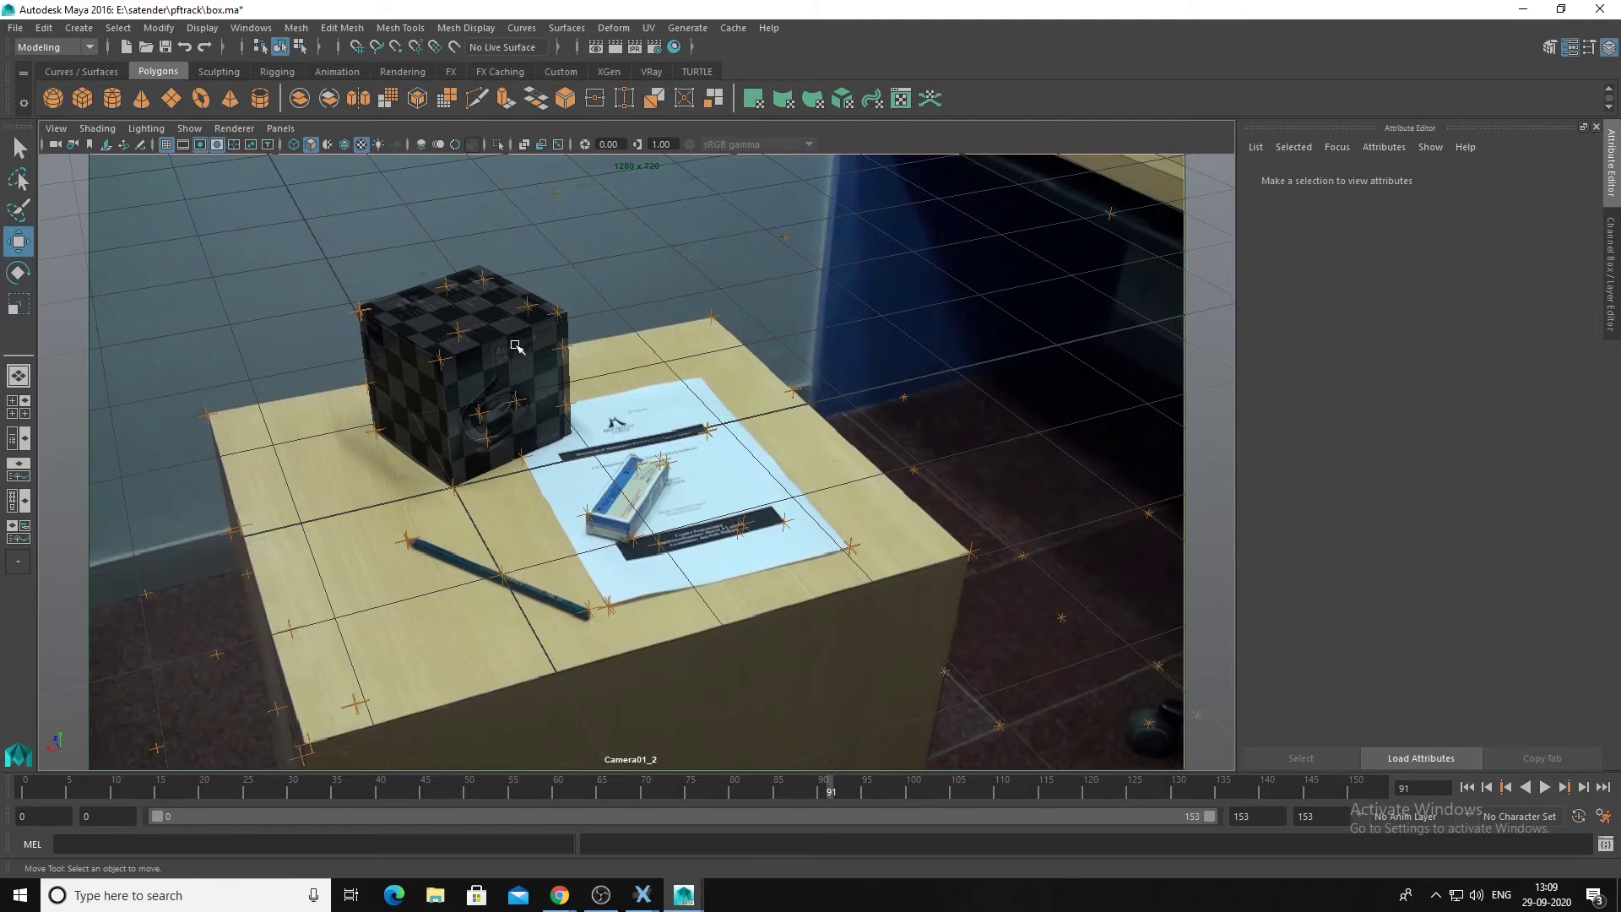
pyautogui.moveTo(462, 802); pyautogui.dragTo(25, 802)
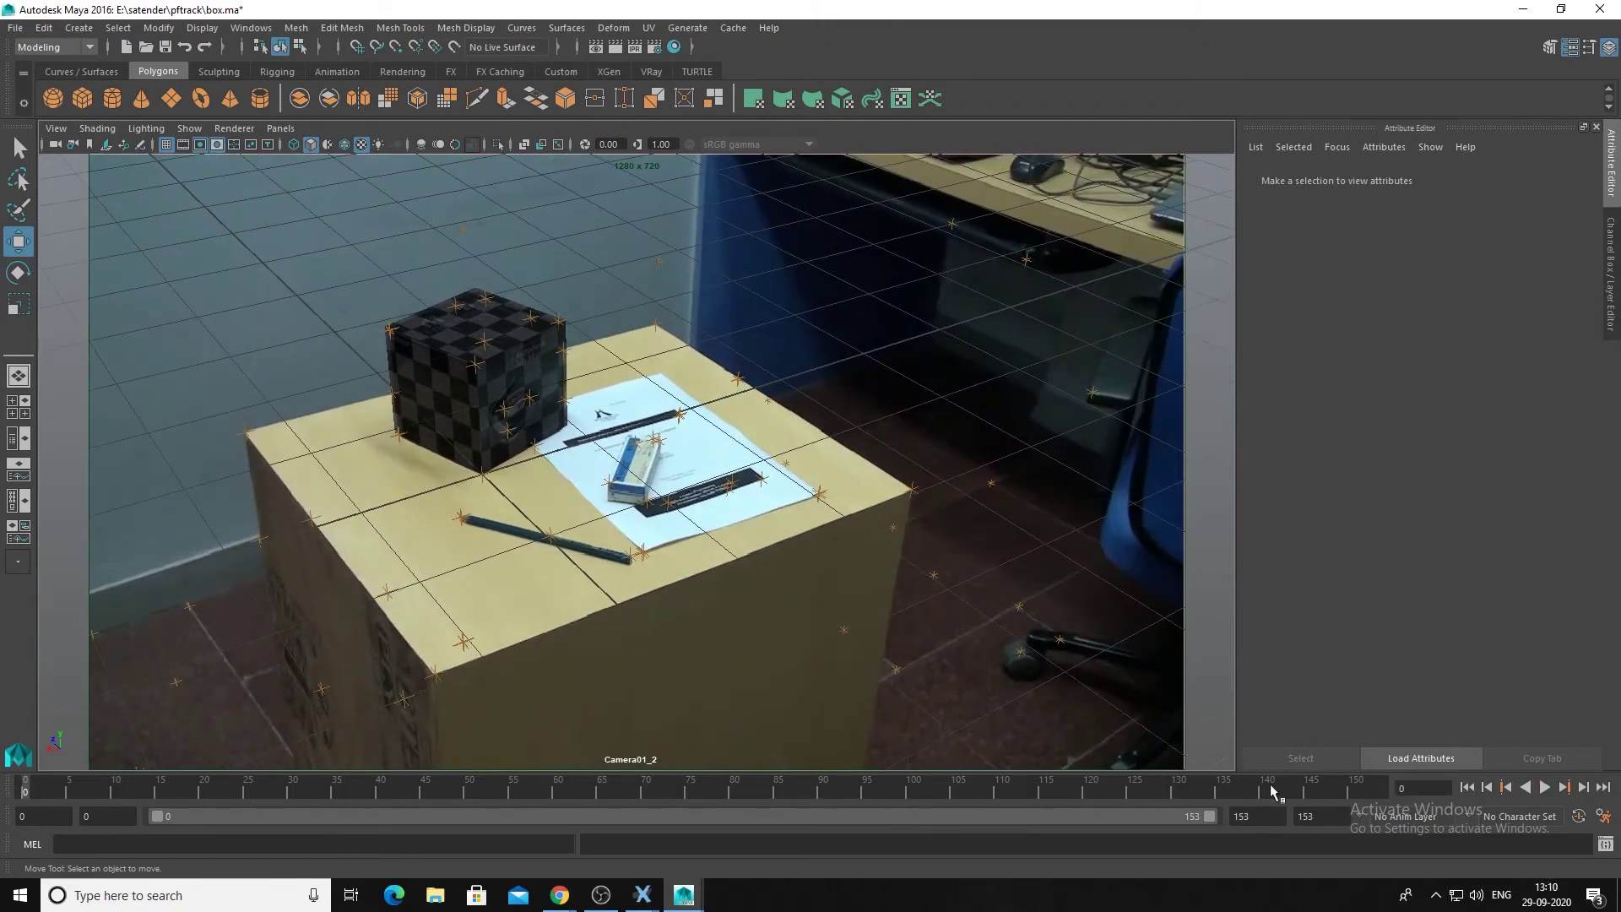
pyautogui.click(1544, 787)
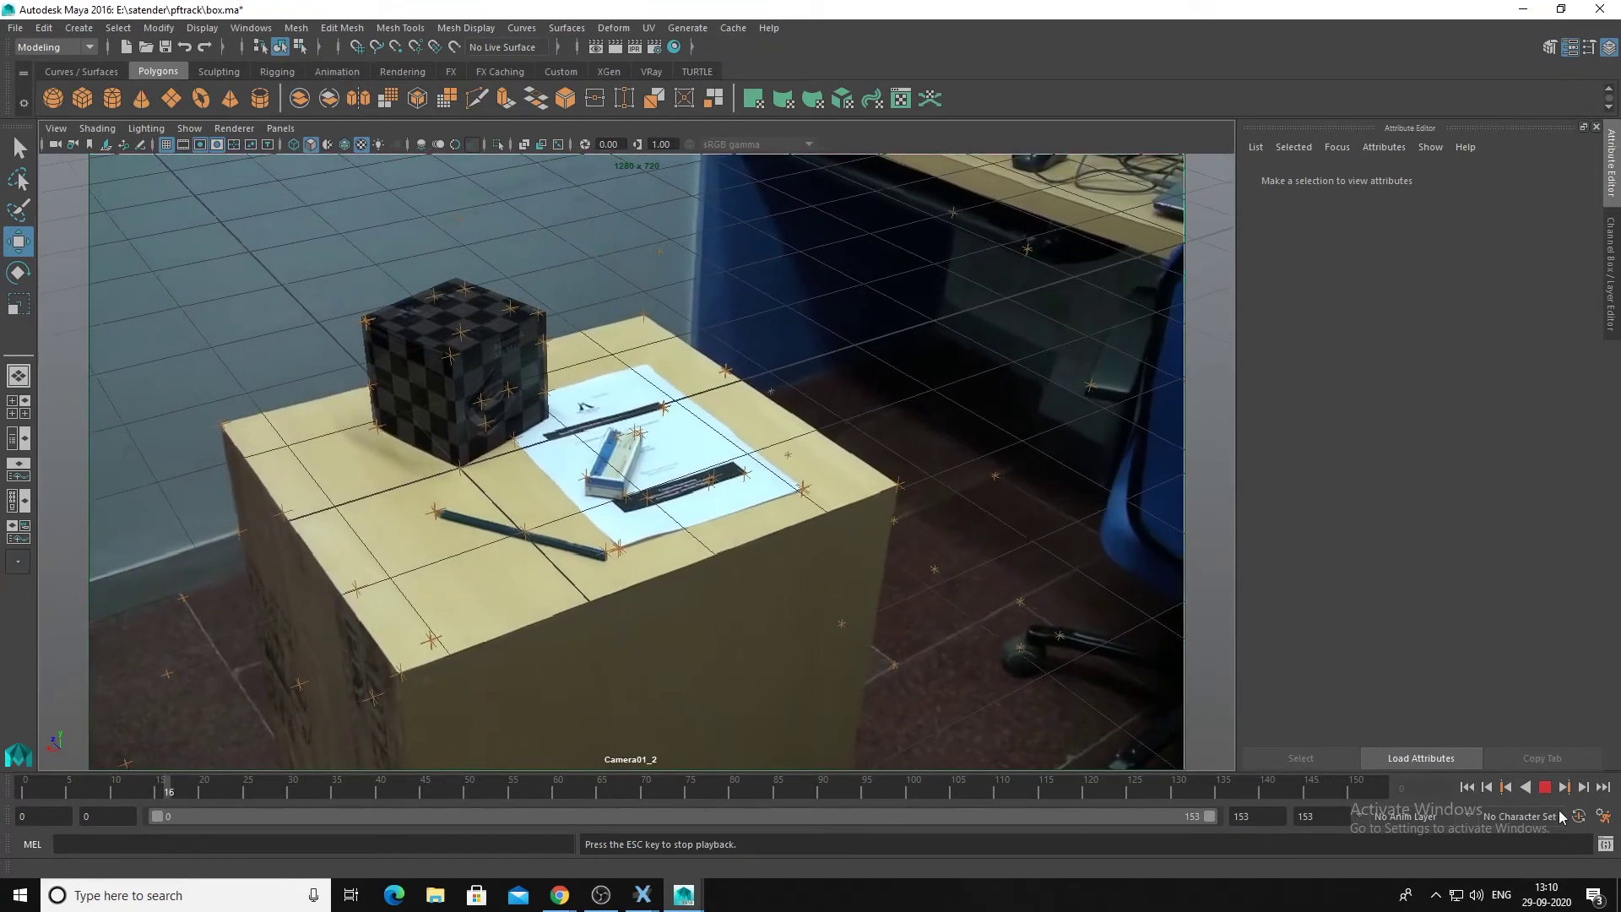
pyautogui.press('Escape')
pyautogui.moveTo(399, 787); pyautogui.dragTo(26, 787)
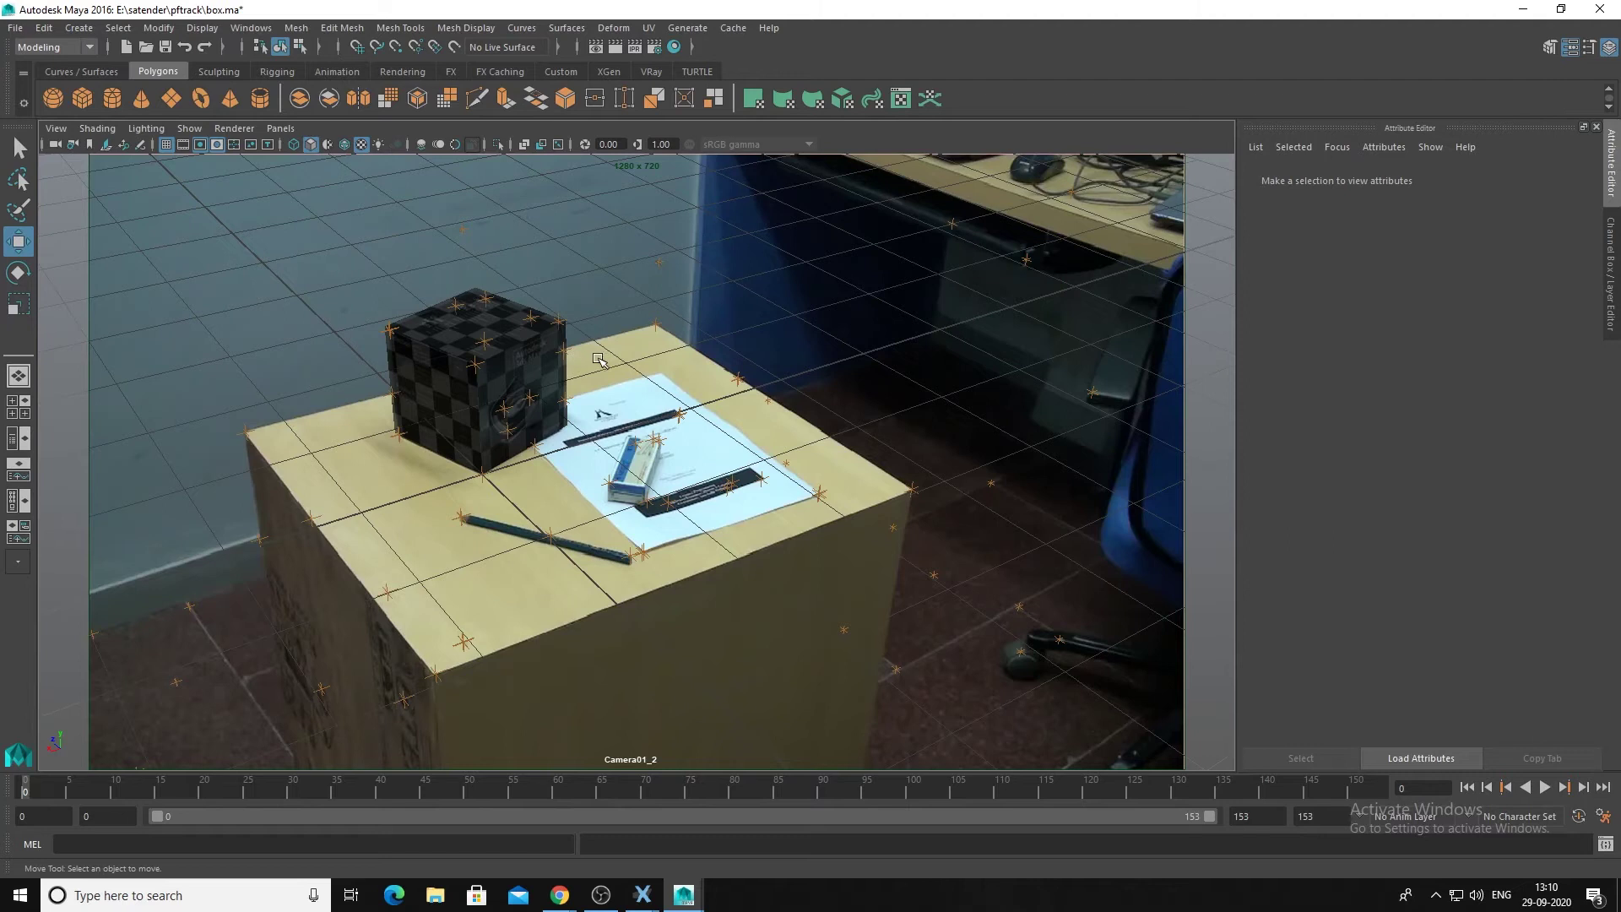
# Show the perspective view beside the camera view and enlarge the tracking locator at the cardboard box's right top corner.
pyautogui.press('space')
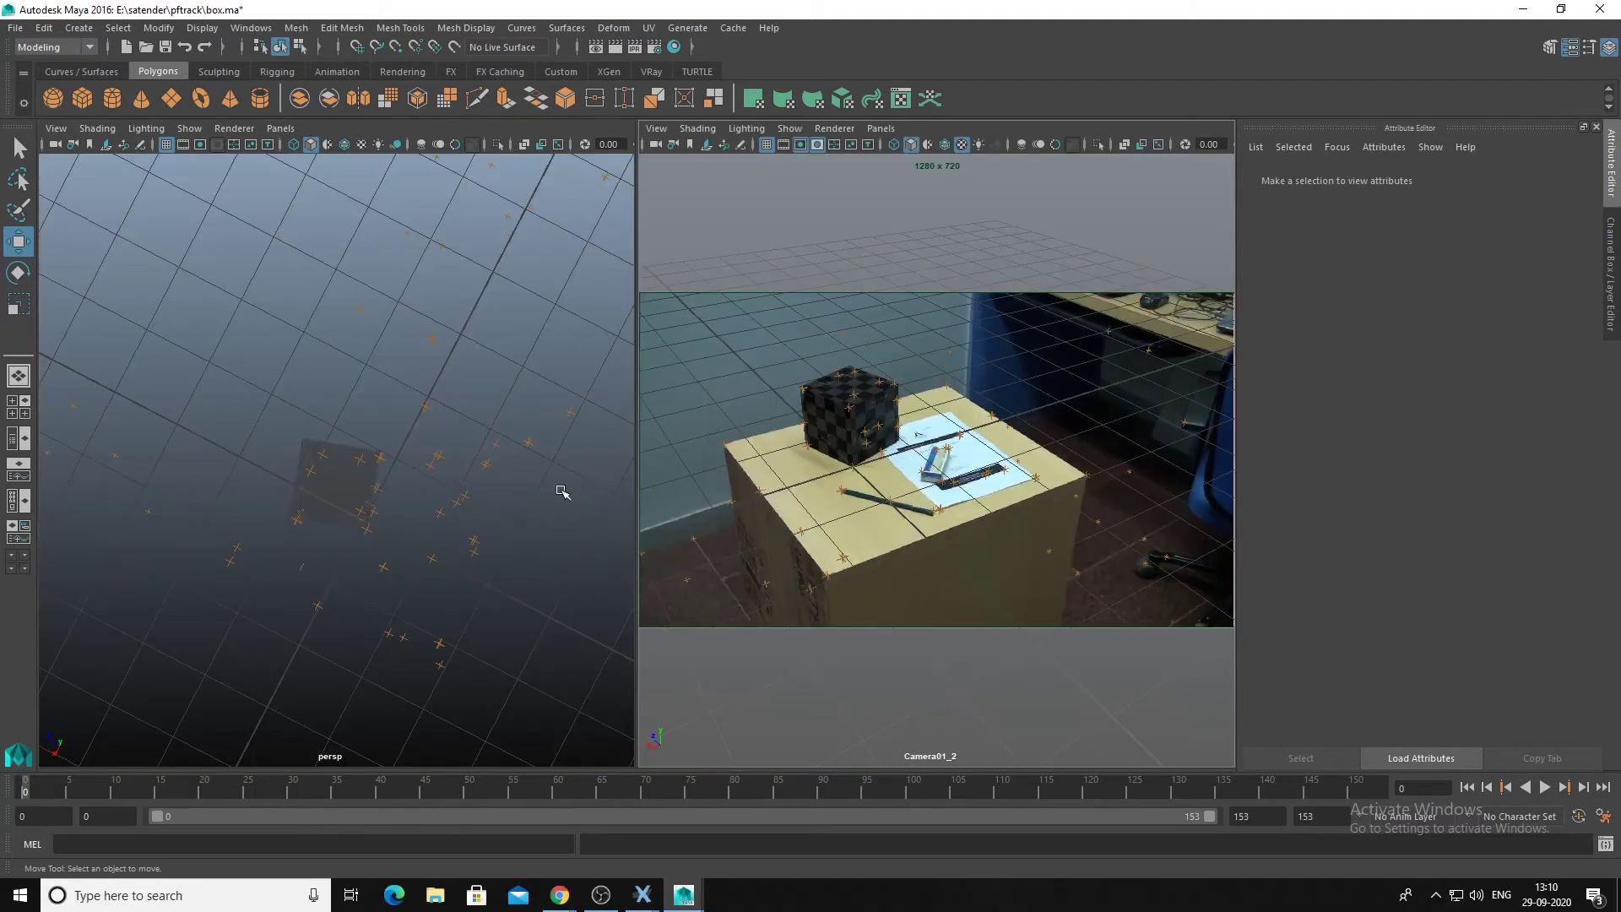
pyautogui.press('space')
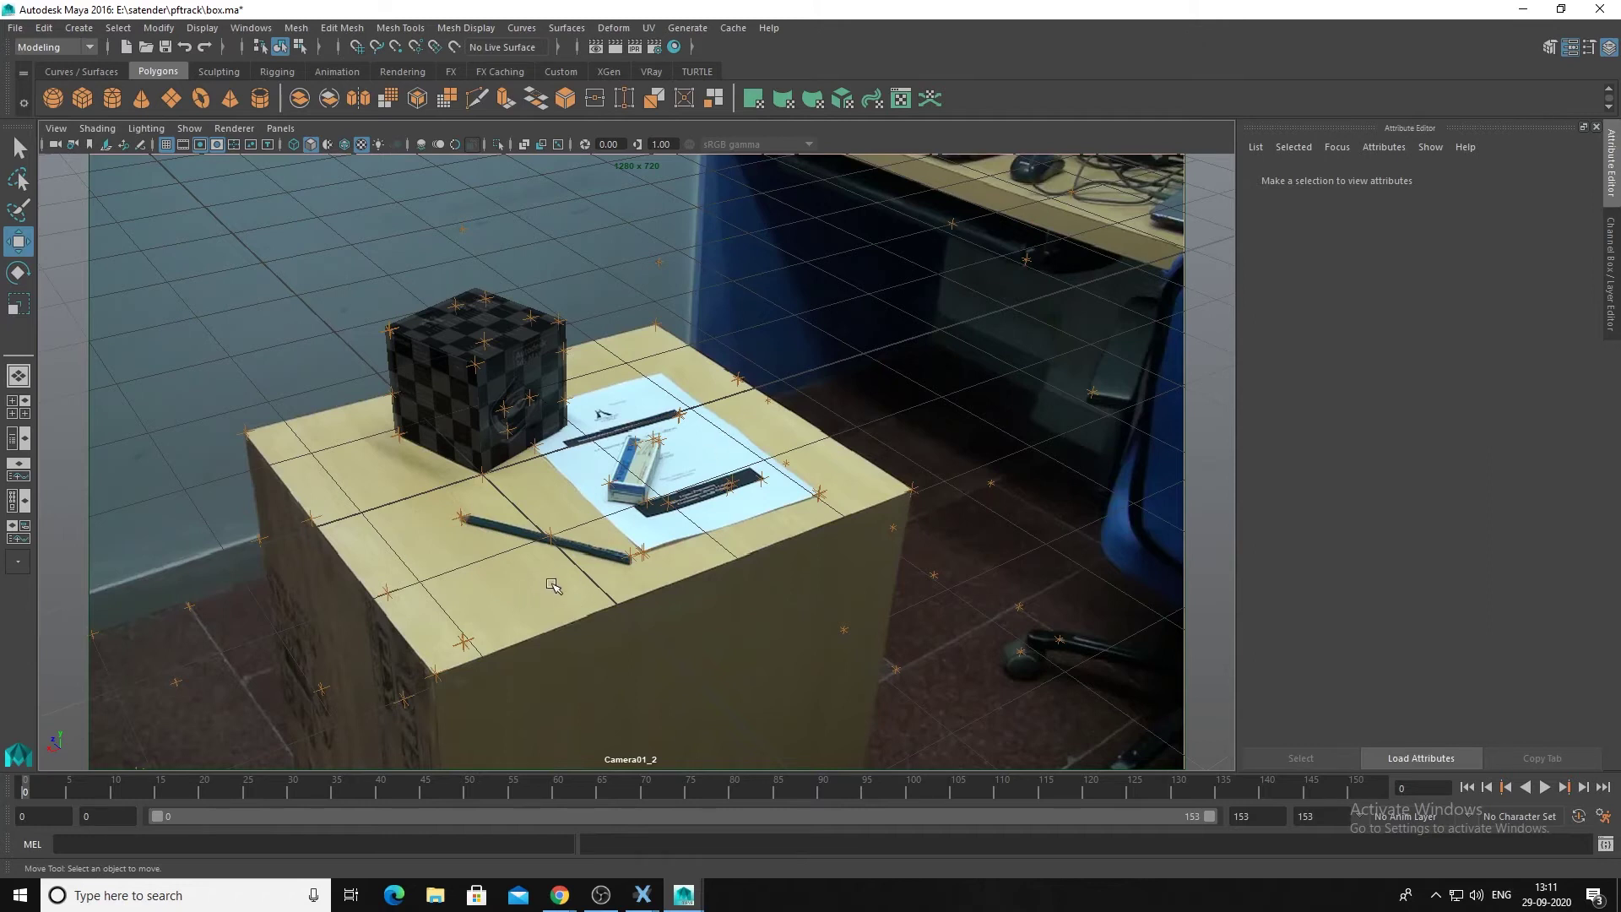
pyautogui.press('space')
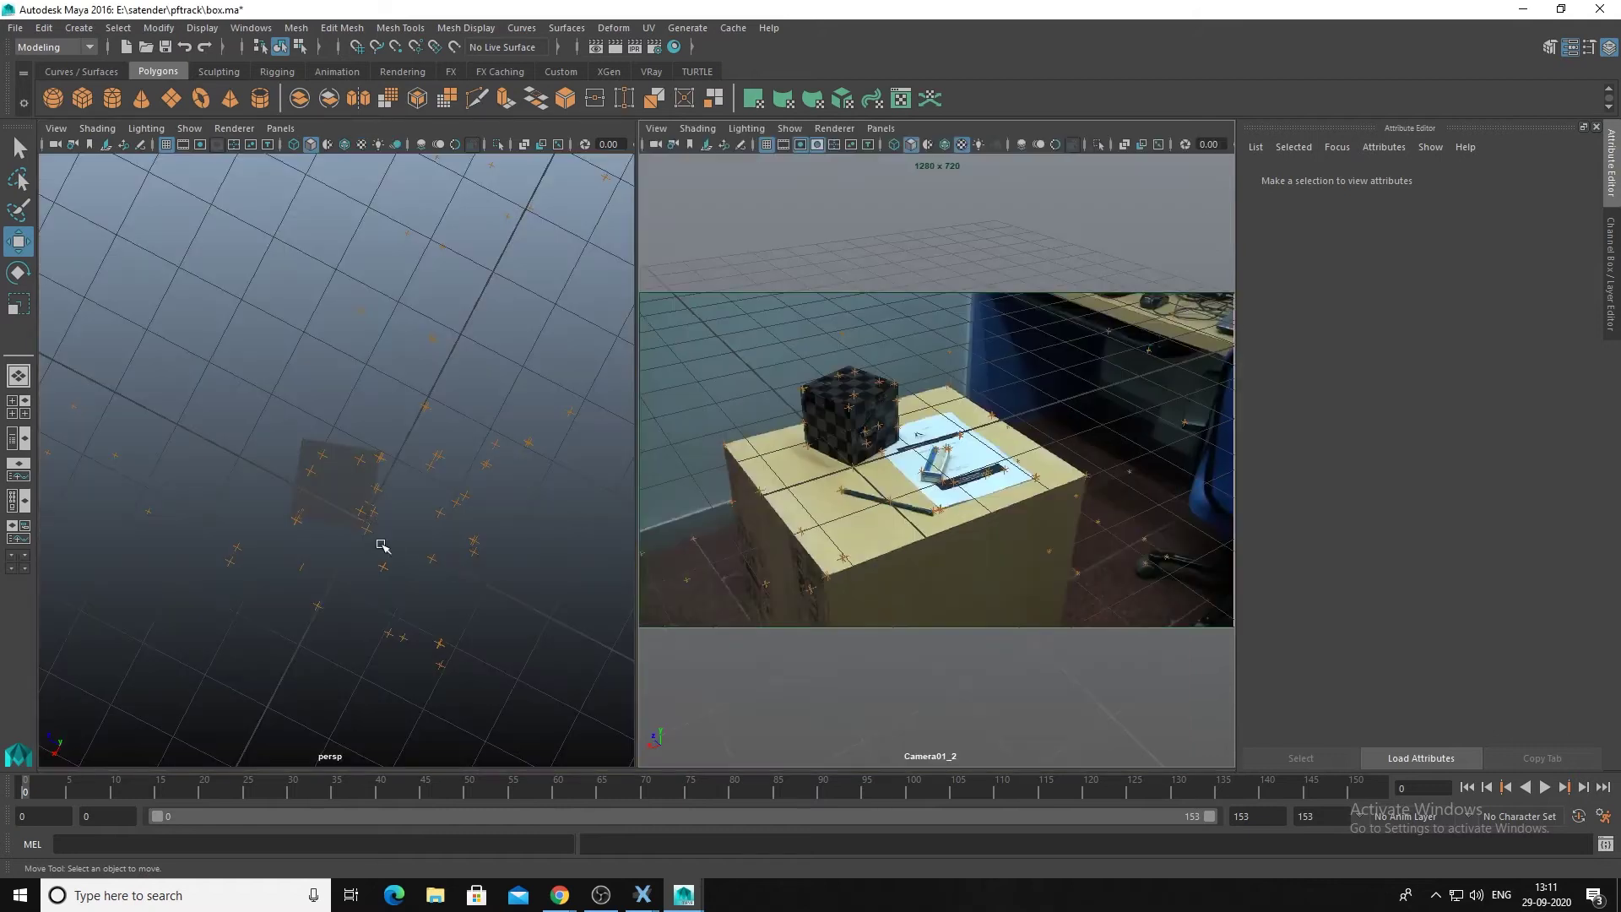
pyautogui.click(853, 422)
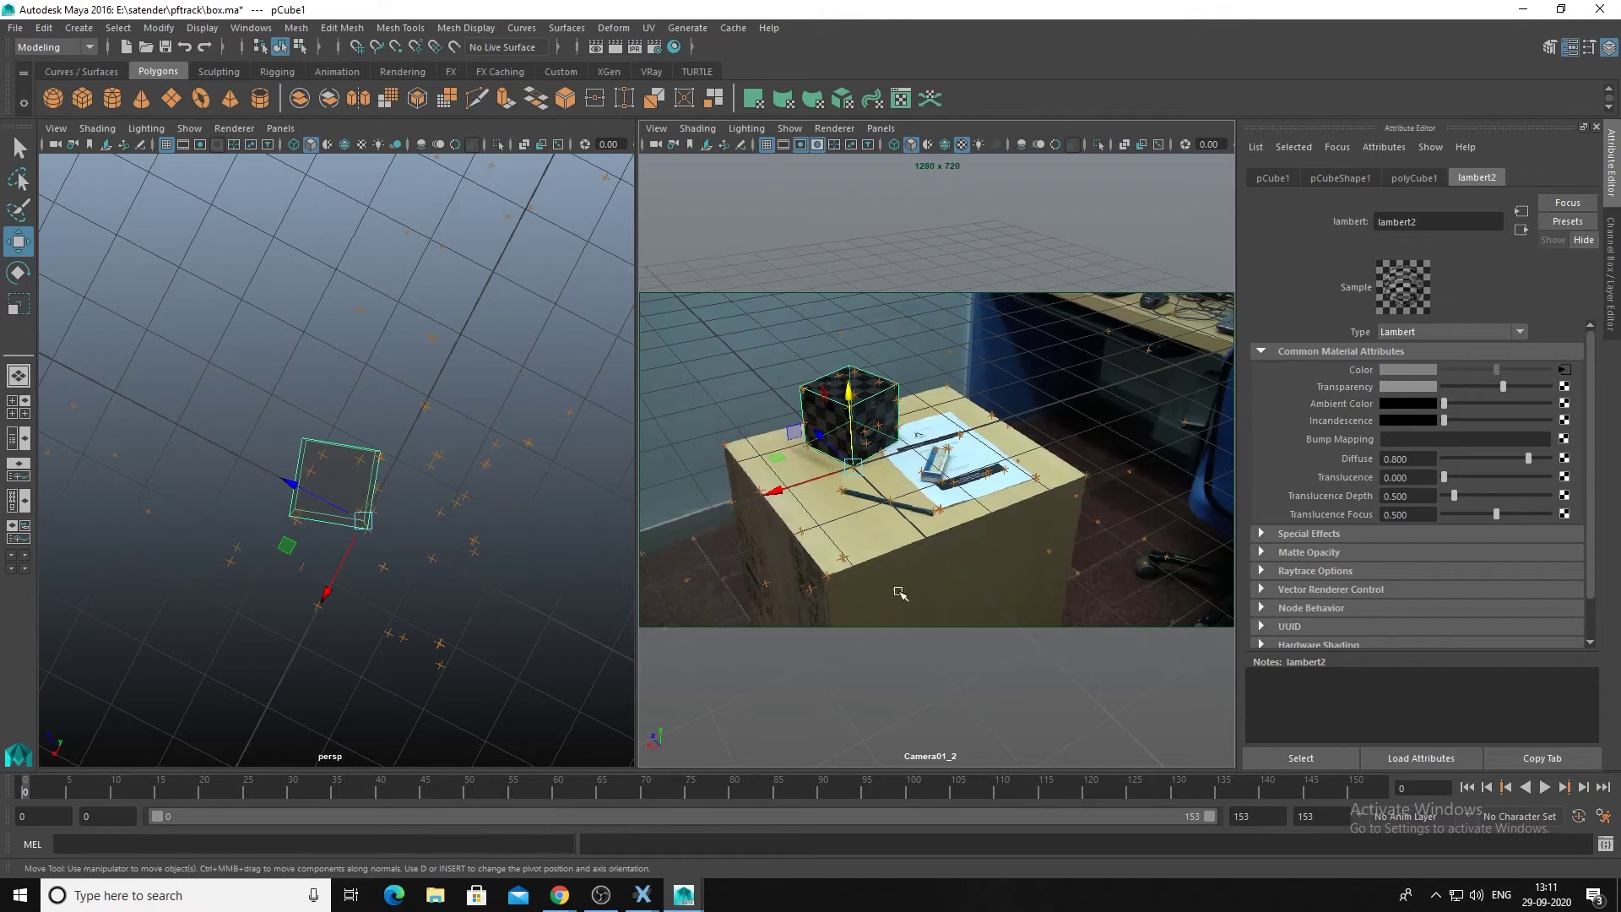
pyautogui.click(1086, 474)
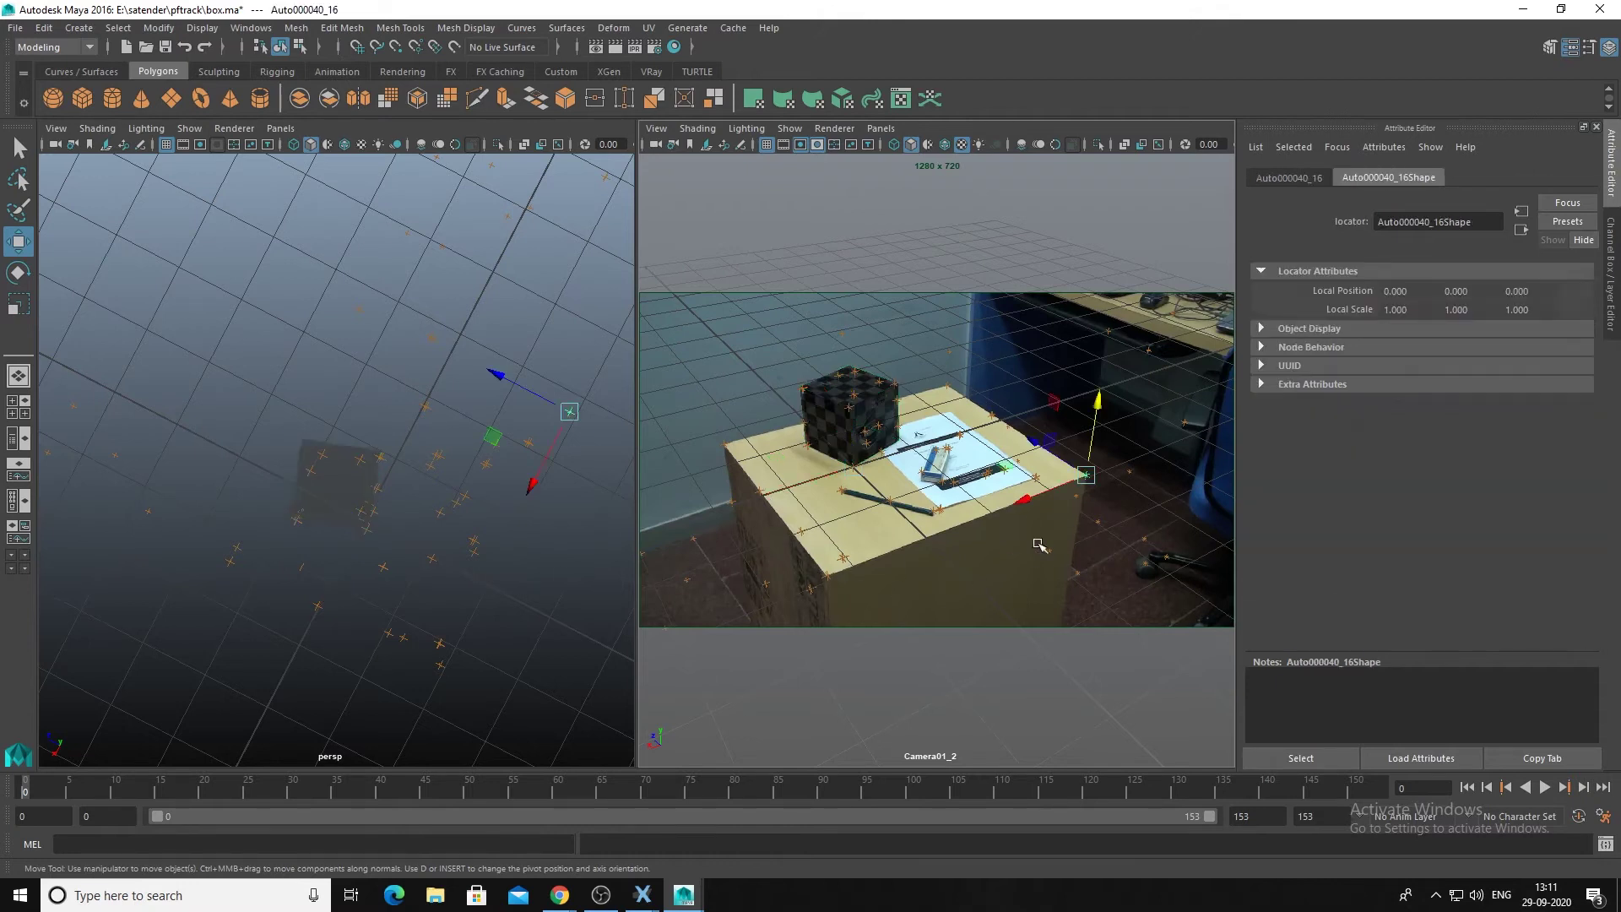
pyautogui.keyDown('alt'); pyautogui.moveTo(504, 530); pyautogui.dragTo(434, 521); pyautogui.keyUp('alt')
pyautogui.keyDown('alt'); pyautogui.moveTo(435, 521); pyautogui.dragTo(557, 539, button='right'); pyautogui.keyUp('alt')
pyautogui.keyDown('alt'); pyautogui.moveTo(558, 540); pyautogui.dragTo(380, 572, button='middle'); pyautogui.keyUp('alt')
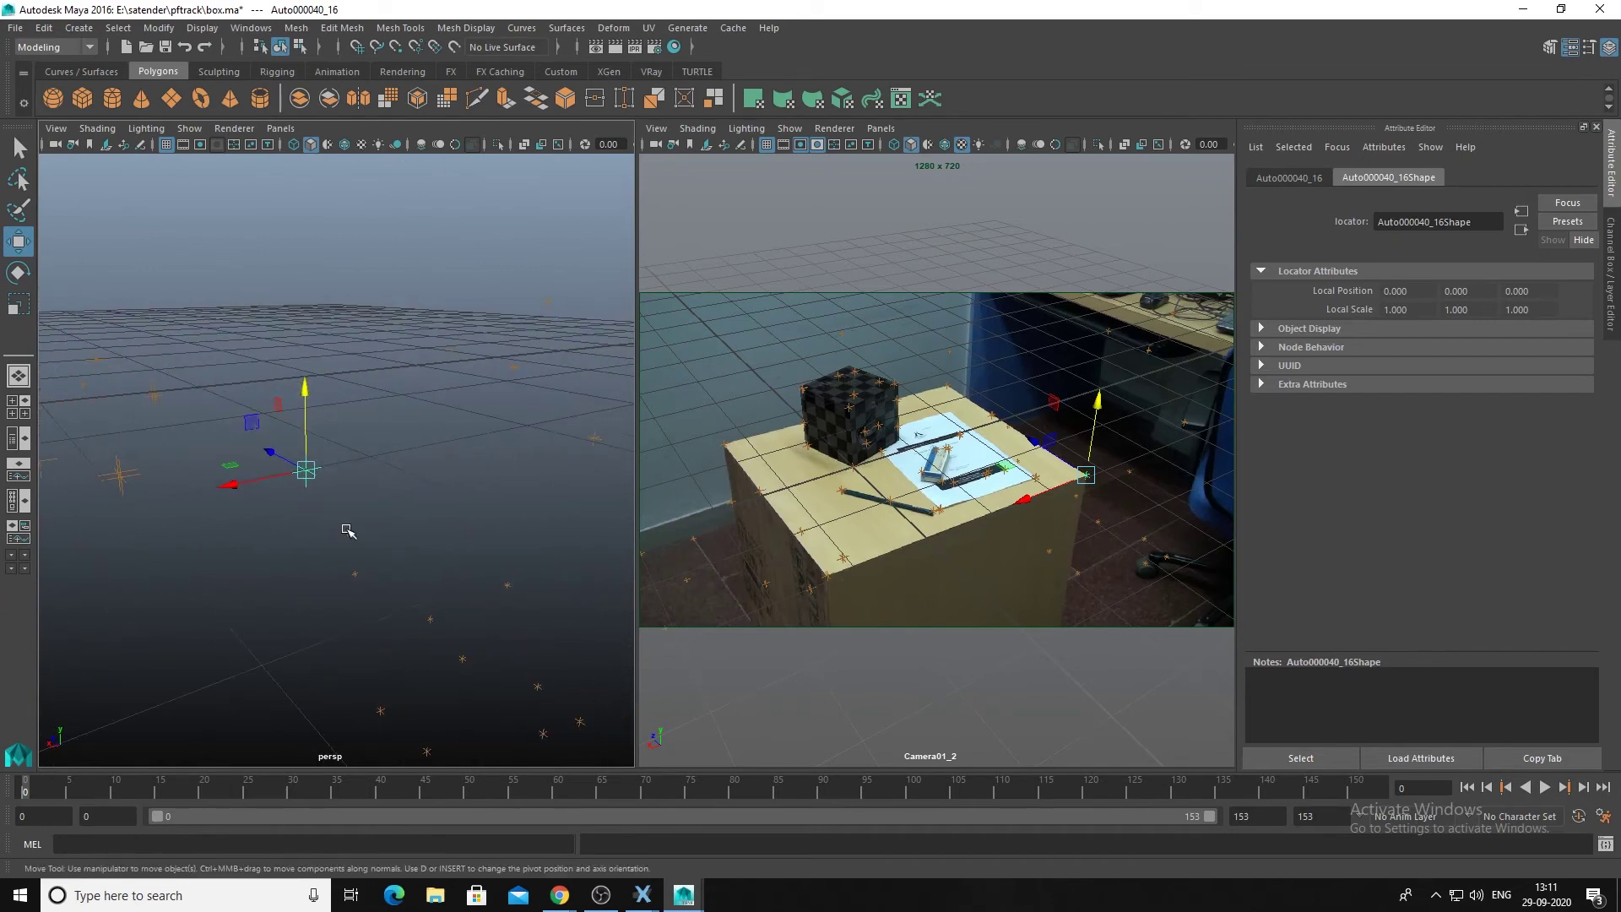
pyautogui.press('r')
pyautogui.moveTo(327, 474); pyautogui.dragTo(366, 488)
# Enlarge the tracking locators at the front and left top corners of the large cardboard box.
pyautogui.keyDown('alt'); pyautogui.moveTo(547, 538); pyautogui.dragTo(311, 554, button='right'); pyautogui.keyUp('alt')
pyautogui.click(298, 560)
pyautogui.keyDown('alt'); pyautogui.moveTo(281, 554); pyautogui.dragTo(170, 537); pyautogui.keyUp('alt')
pyautogui.click(828, 577)
pyautogui.keyDown('alt'); pyautogui.moveTo(317, 586); pyautogui.dragTo(320, 523); pyautogui.keyUp('alt')
pyautogui.click(725, 444)
pyautogui.moveTo(211, 511); pyautogui.dragTo(232, 515)
pyautogui.keyDown('alt'); pyautogui.moveTo(591, 570); pyautogui.dragTo(540, 566); pyautogui.keyUp('alt')
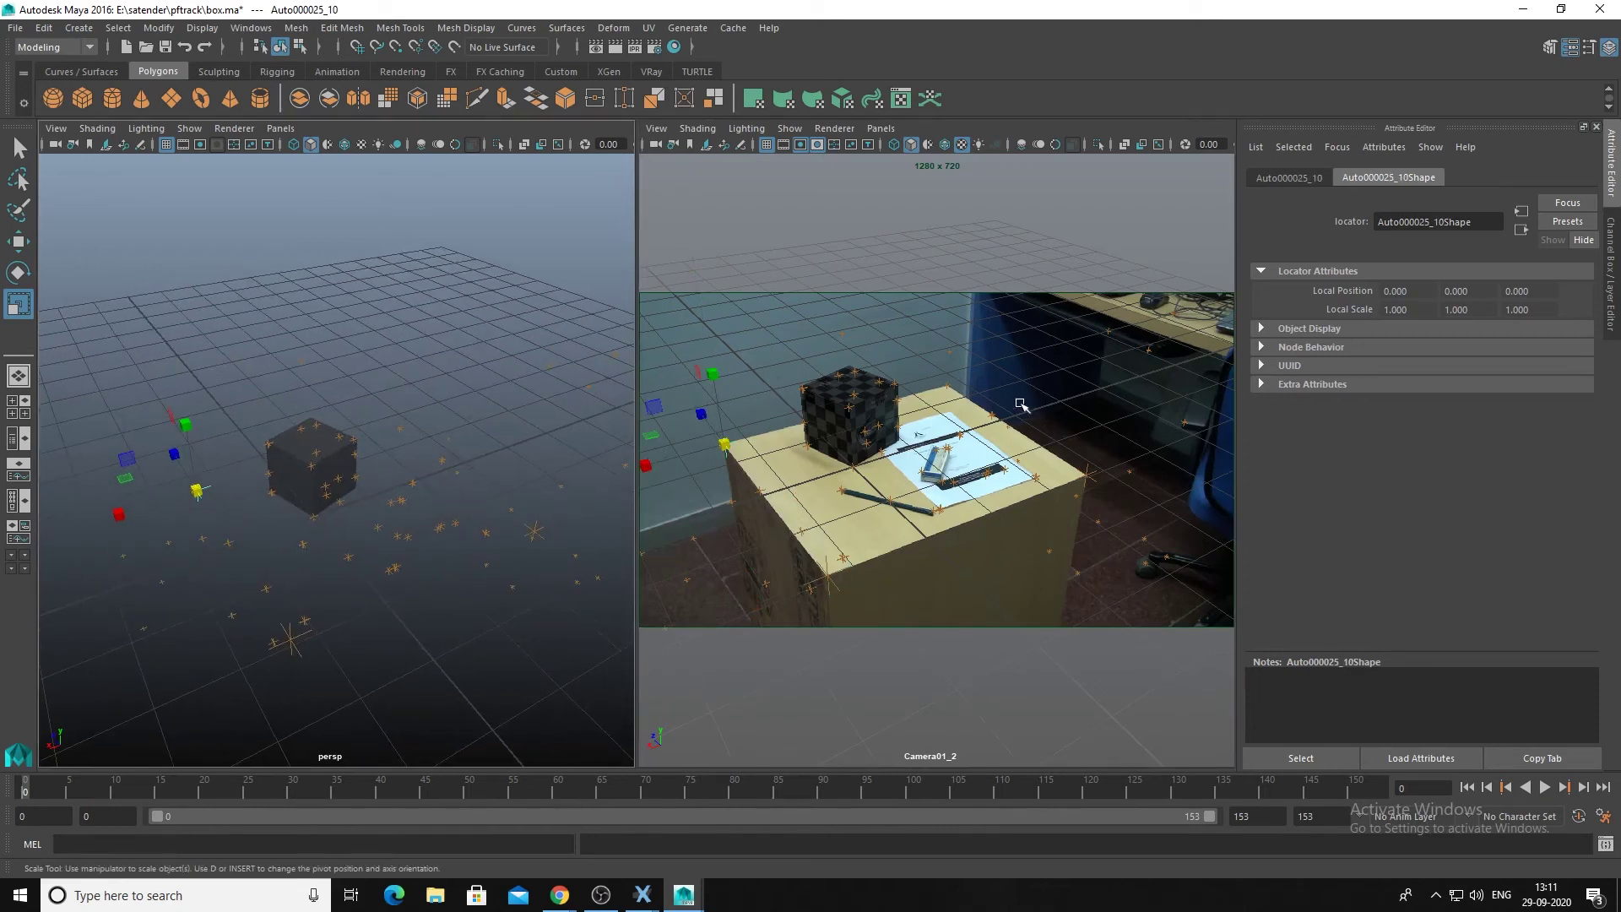
# Enlarge the tracking locator at the rear top corner of the large cardboard box.
pyautogui.click(953, 387)
pyautogui.moveTo(403, 429); pyautogui.dragTo(419, 433)
pyautogui.keyDown('alt'); pyautogui.moveTo(505, 636); pyautogui.dragTo(435, 606); pyautogui.keyUp('alt')
pyautogui.keyDown('alt'); pyautogui.moveTo(416, 452); pyautogui.dragTo(327, 586); pyautogui.keyUp('alt')
pyautogui.scroll(-4, 271, 579)
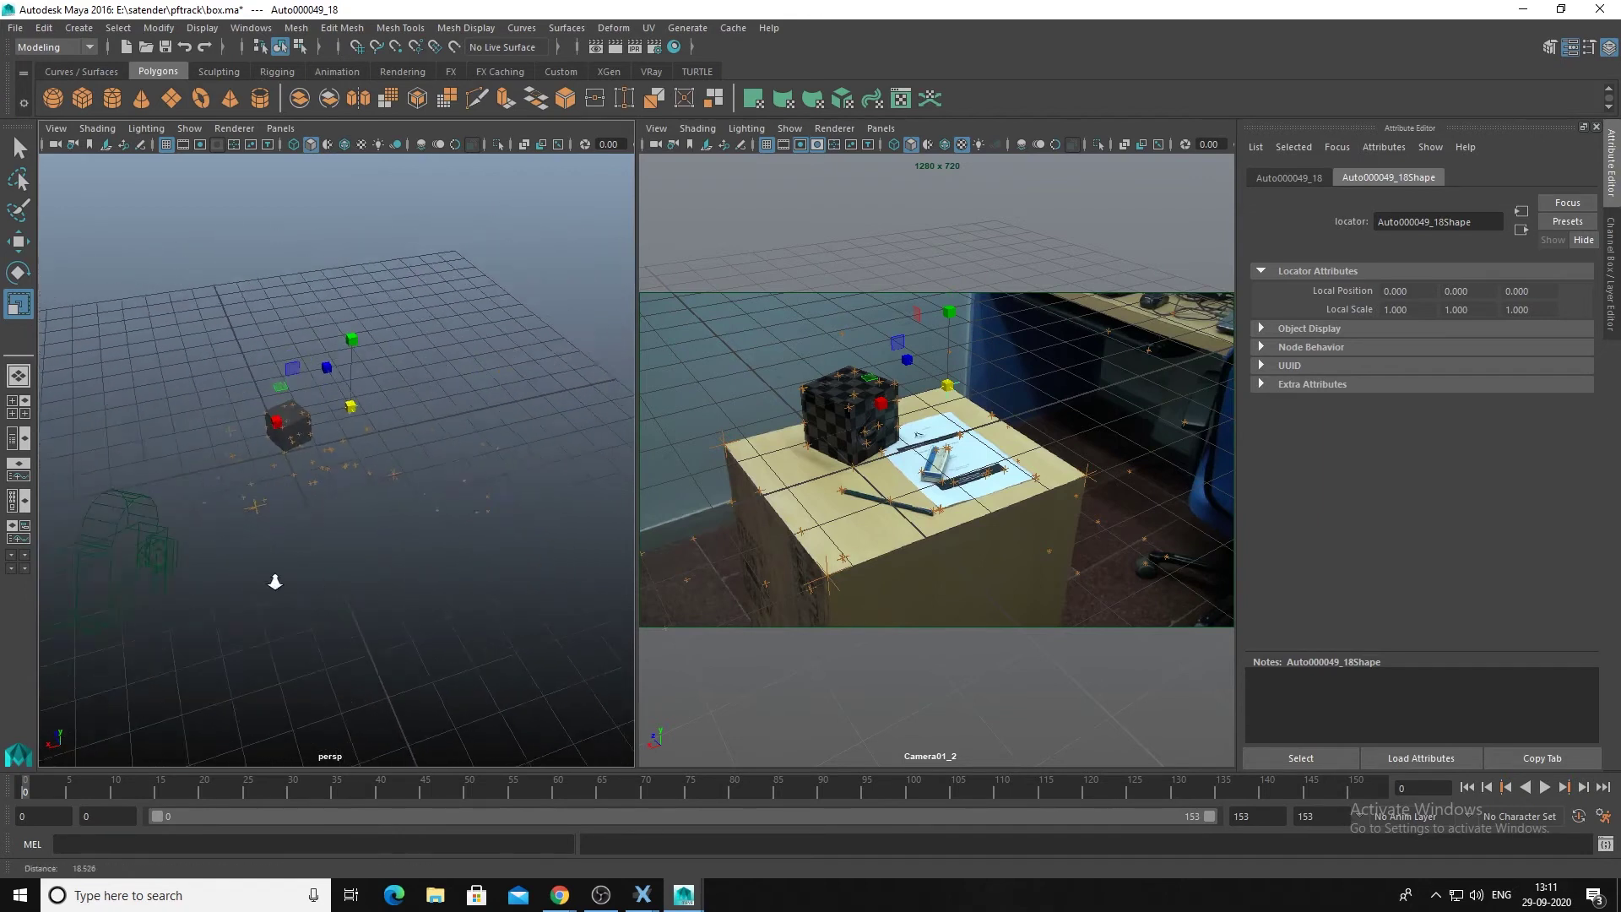
# Create a second polygon cube and, in the side view, move it clear of the checker cube and raise it to the locators' level.
pyautogui.click(82, 98)
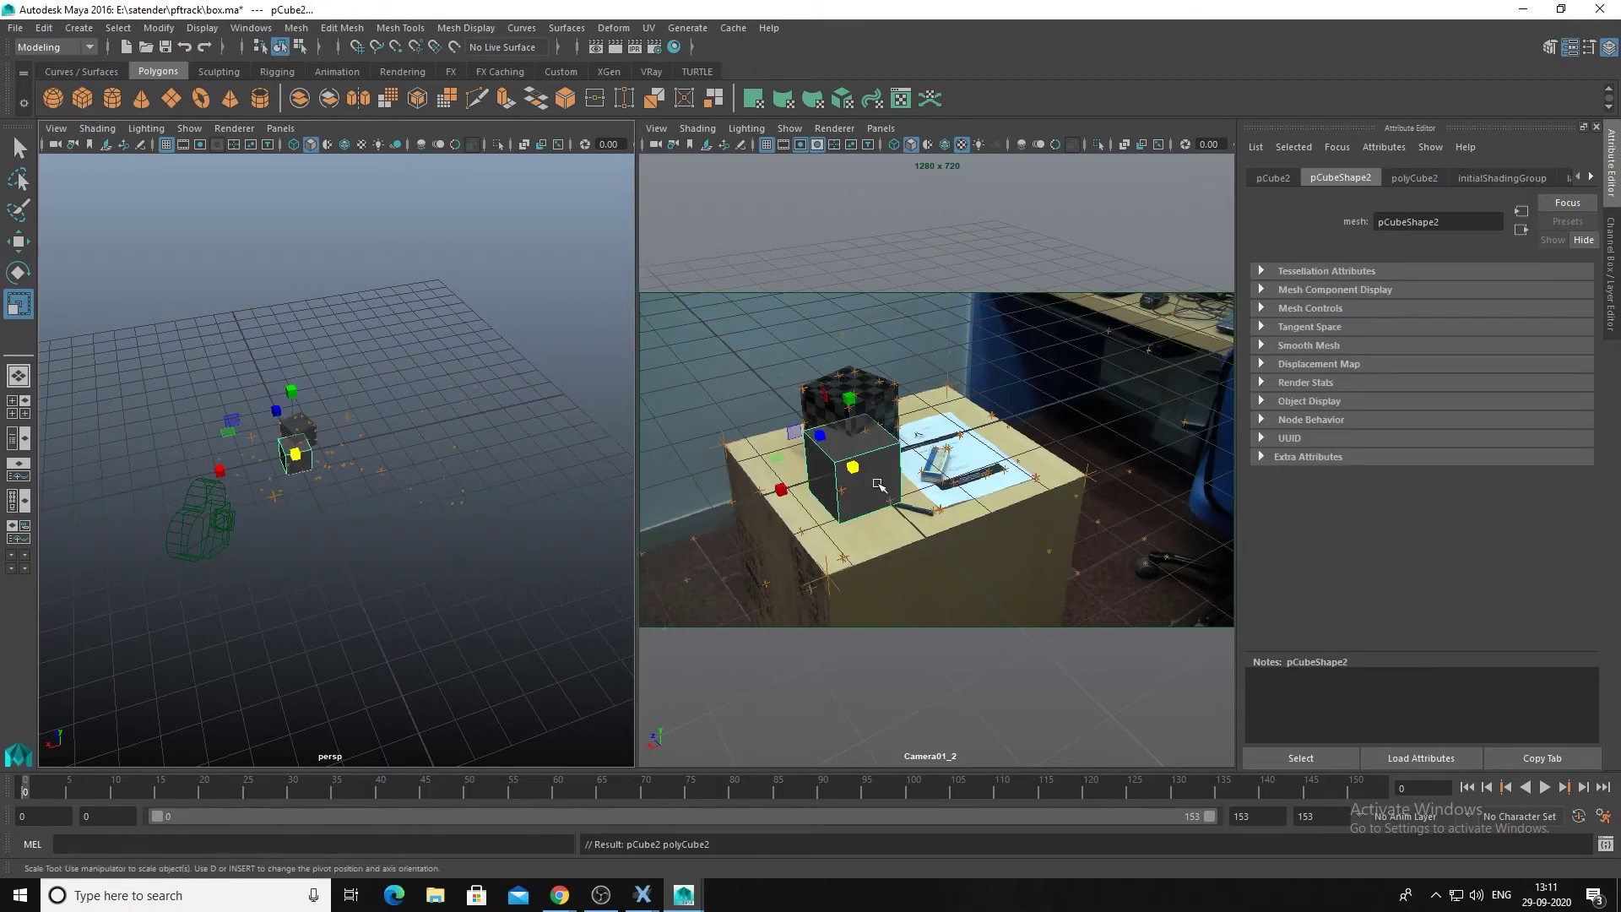
pyautogui.press('space')
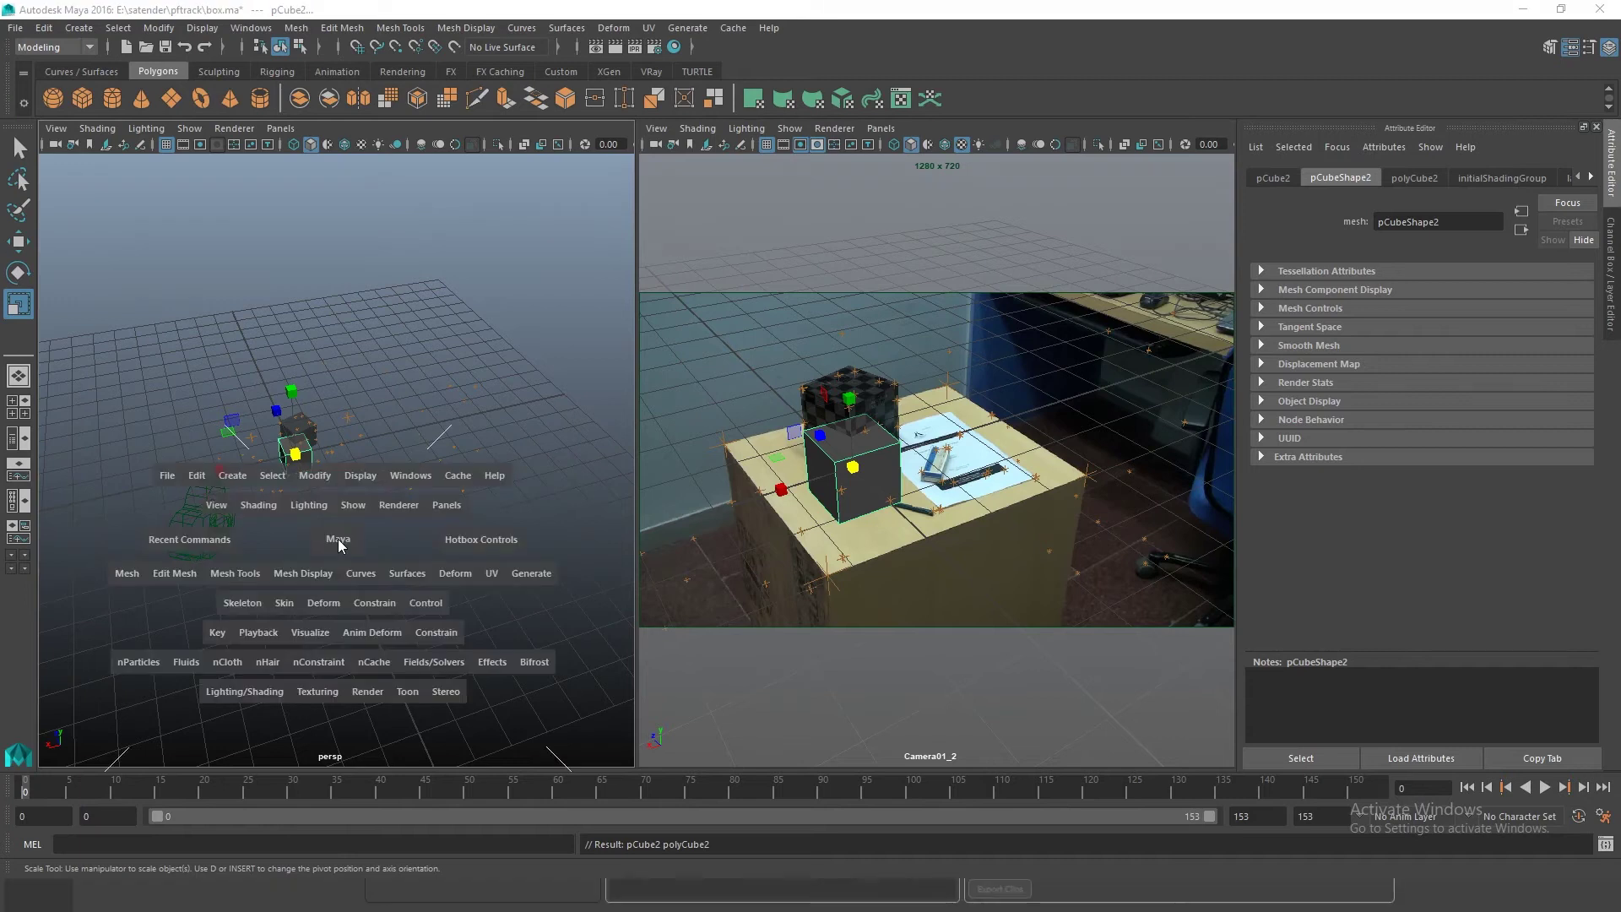
pyautogui.moveTo(338, 539); pyautogui.dragTo(435, 549)
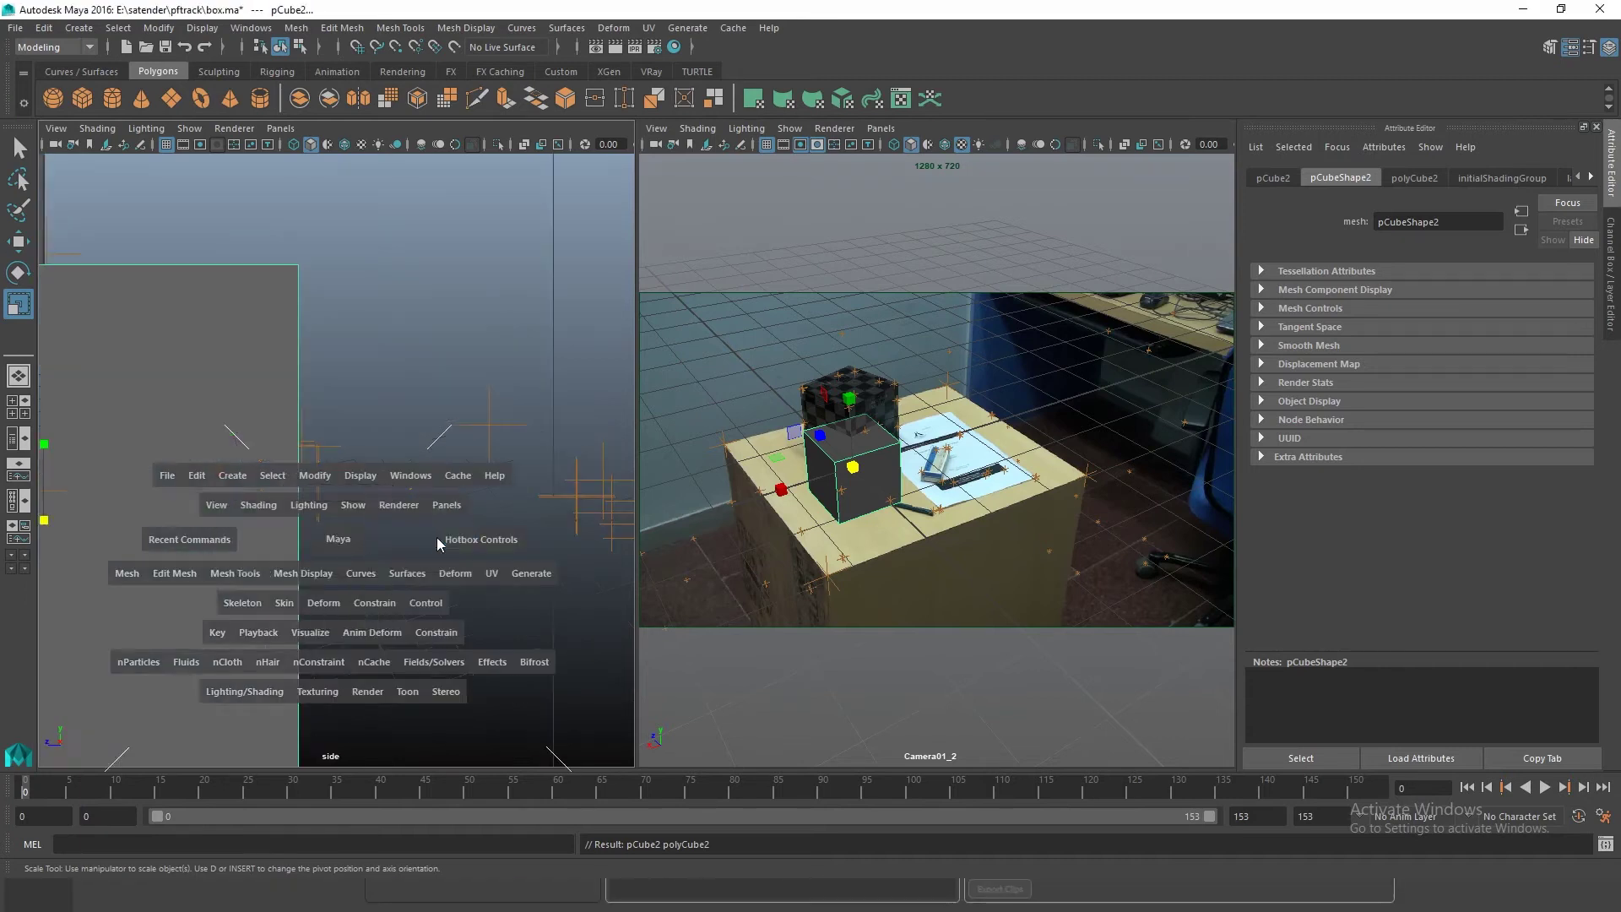
pyautogui.scroll(-8, 473, 533)
pyautogui.scroll(5, 338, 519)
pyautogui.keyDown('alt'); pyautogui.moveTo(345, 528); pyautogui.dragTo(438, 558); pyautogui.keyUp('alt')
pyautogui.press('w')
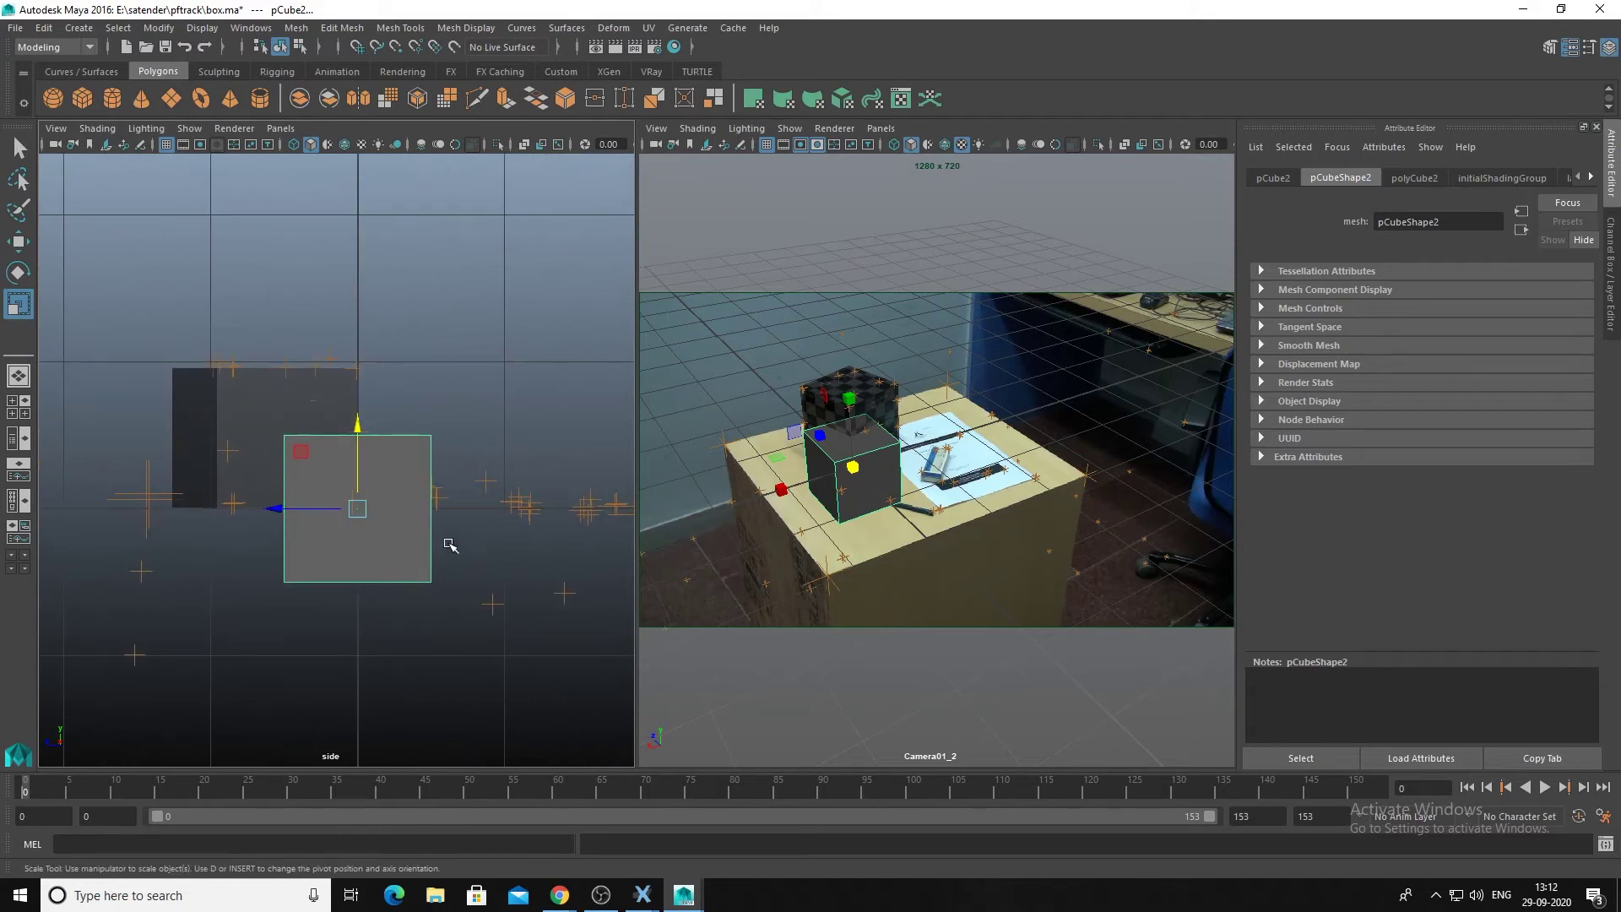
pyautogui.scroll(-5, 505, 564)
pyautogui.keyDown('alt'); pyautogui.moveTo(507, 565); pyautogui.dragTo(461, 567, button='middle'); pyautogui.keyUp('alt')
pyautogui.moveTo(216, 498); pyautogui.dragTo(339, 499)
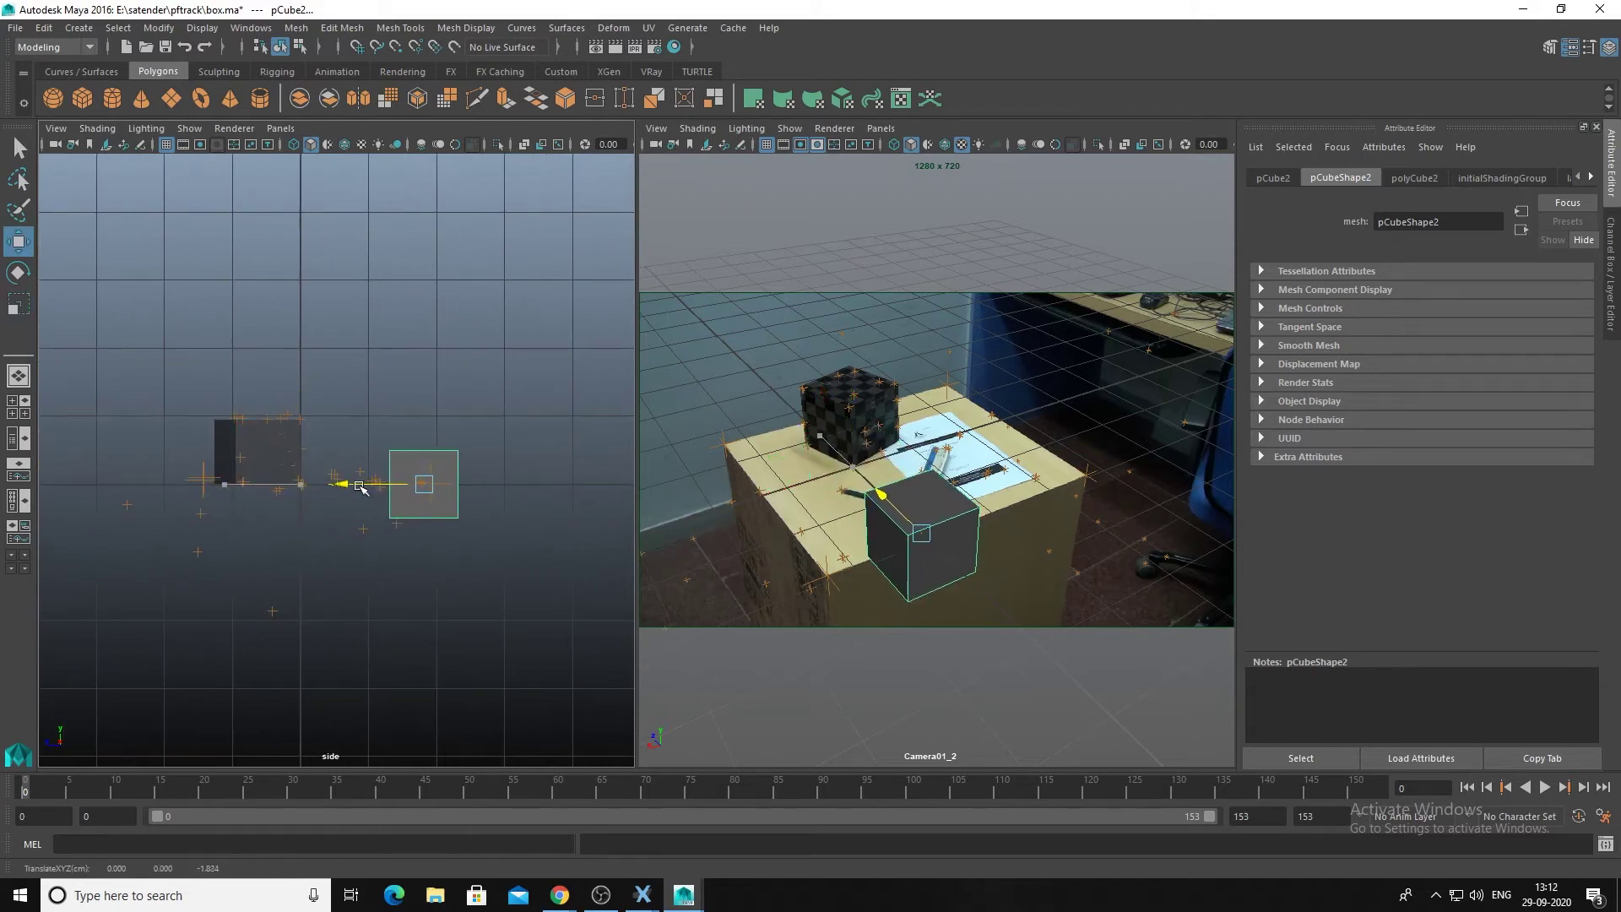
pyautogui.moveTo(424, 412); pyautogui.dragTo(428, 368)
# In the side view, move the new cube's pivot to its upper edge on the side away from the checker cube.
pyautogui.scroll(2, 492, 489)
pyautogui.scroll(4, 492, 489)
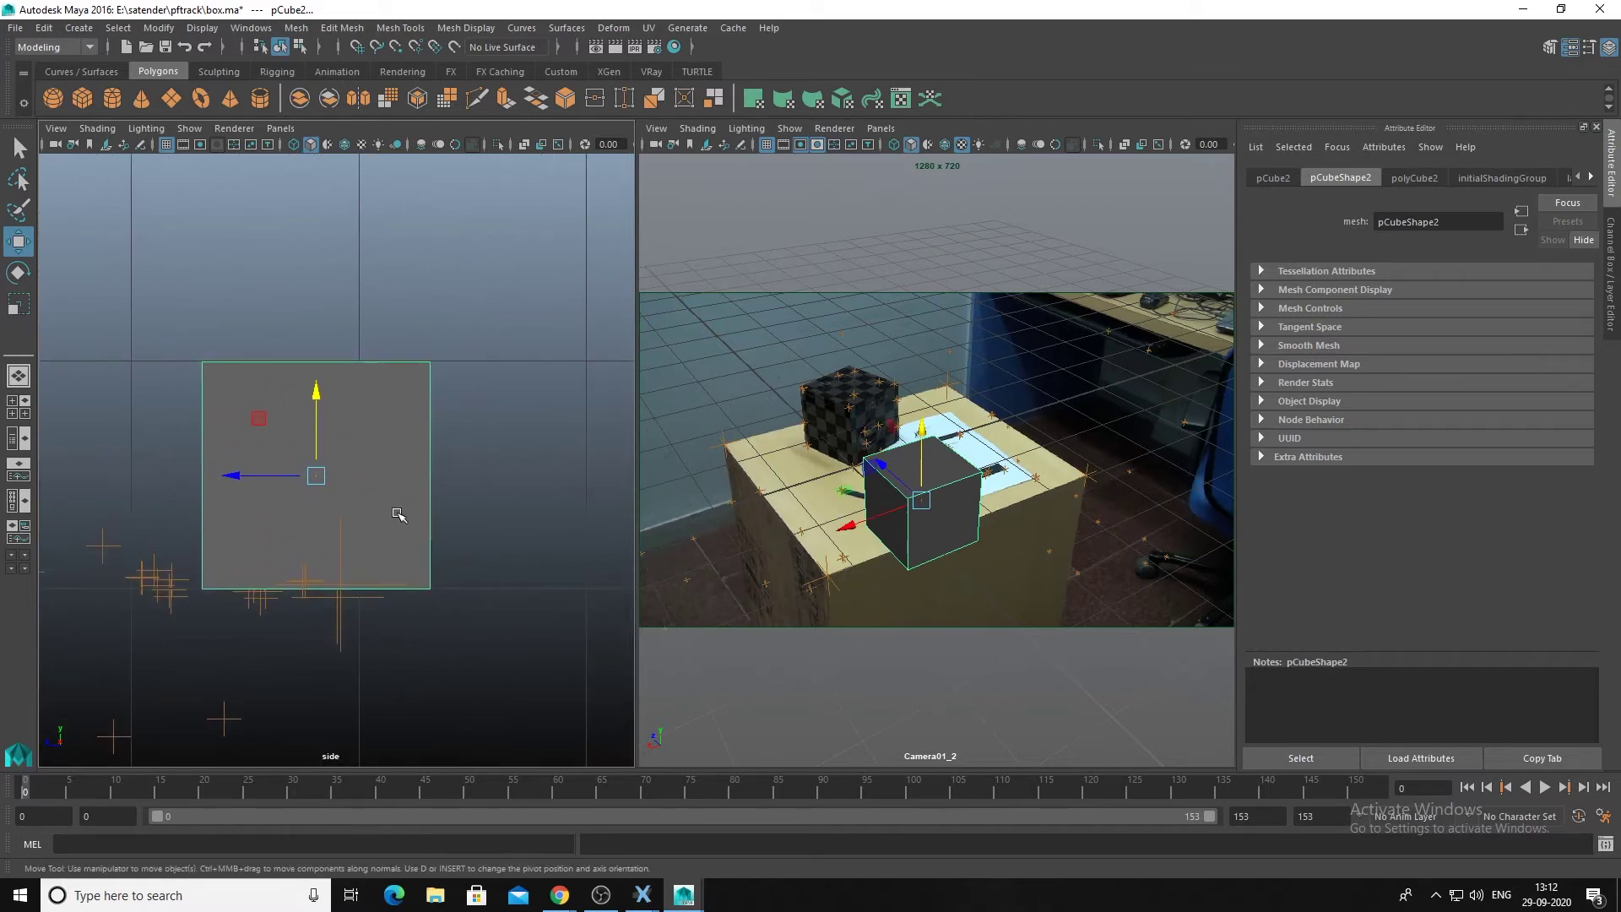
pyautogui.press('d')
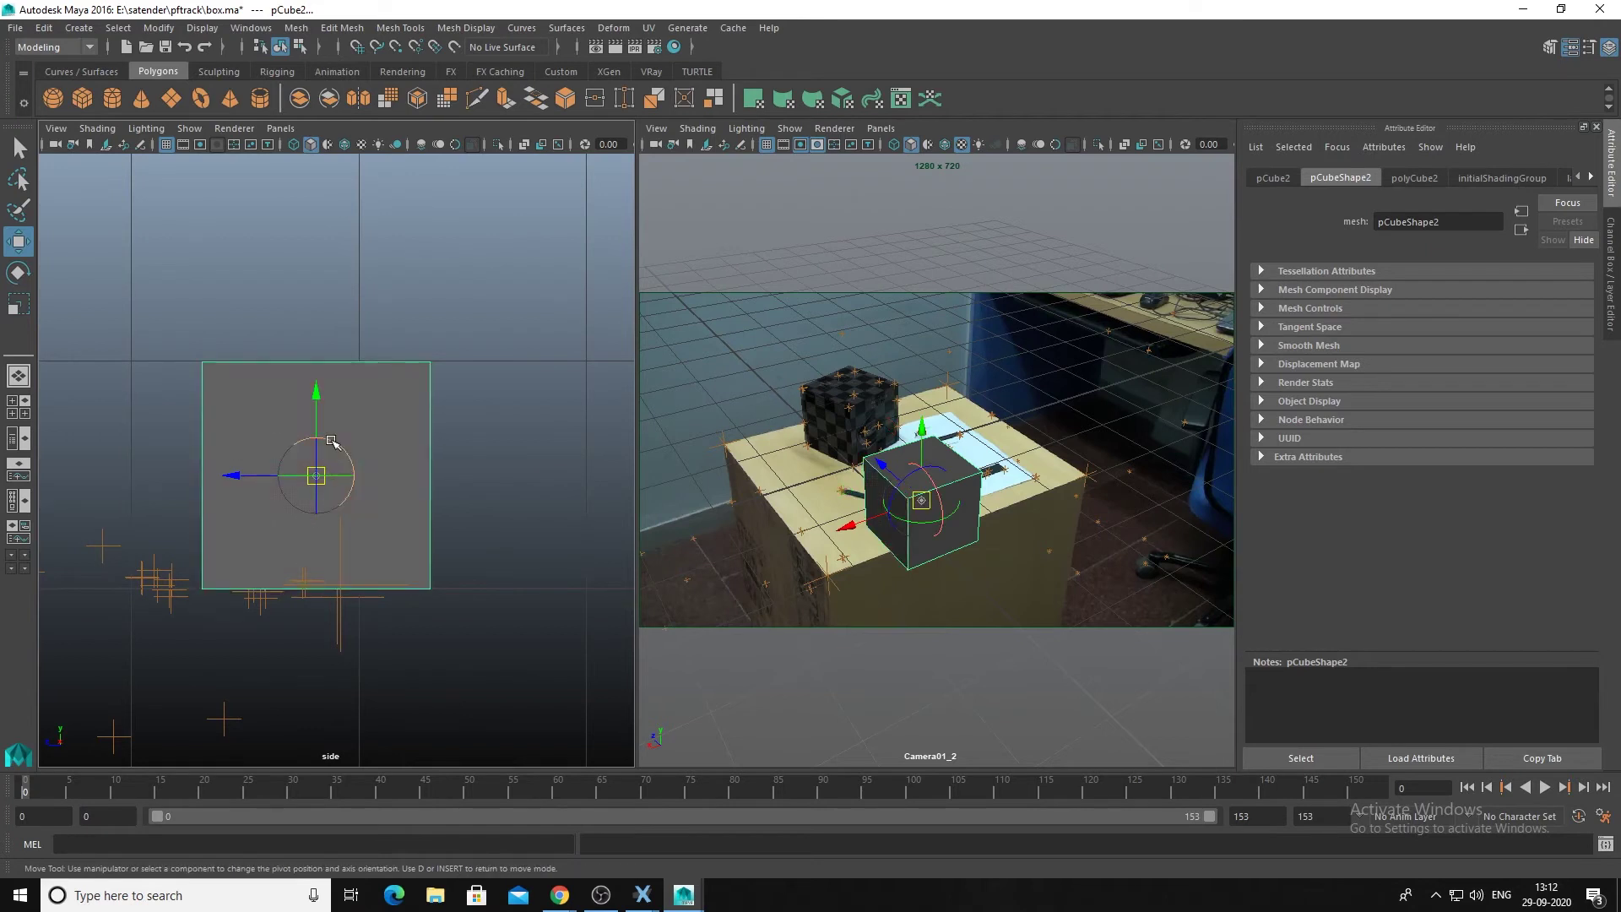
pyautogui.moveTo(316, 425); pyautogui.dragTo(364, 374)
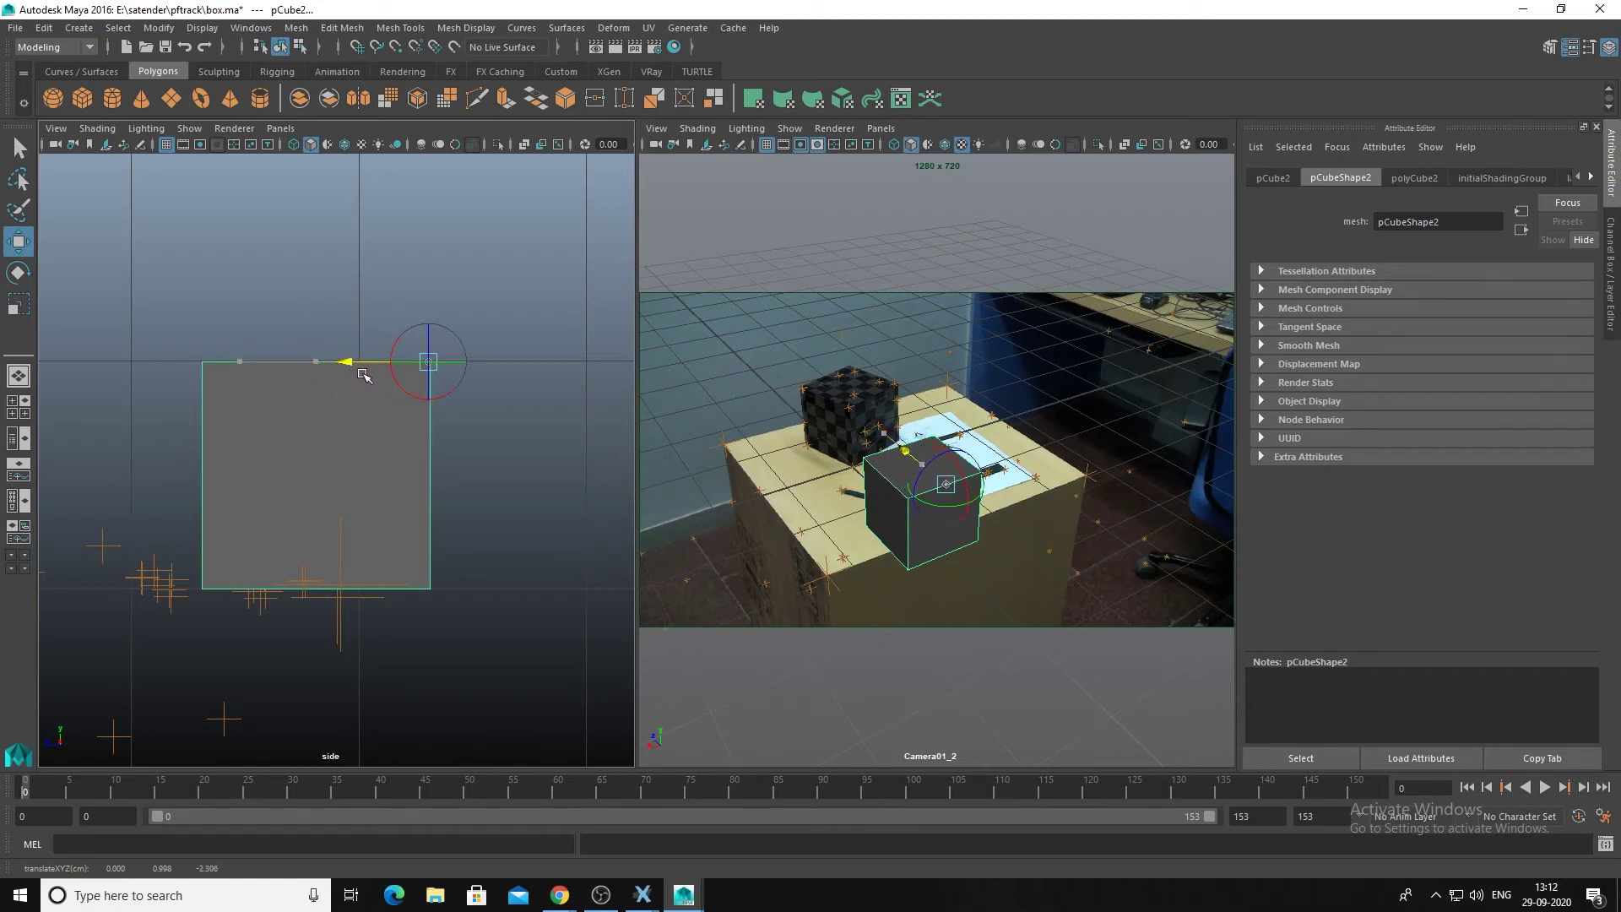
pyautogui.press('d')
# In the top view, move the new cube's pivot along that edge to the cube's corner on the negative X side.
pyautogui.press('space')
pyautogui.moveTo(307, 507); pyautogui.dragTo(246, 491)
pyautogui.click(312, 469)
pyautogui.press('space')
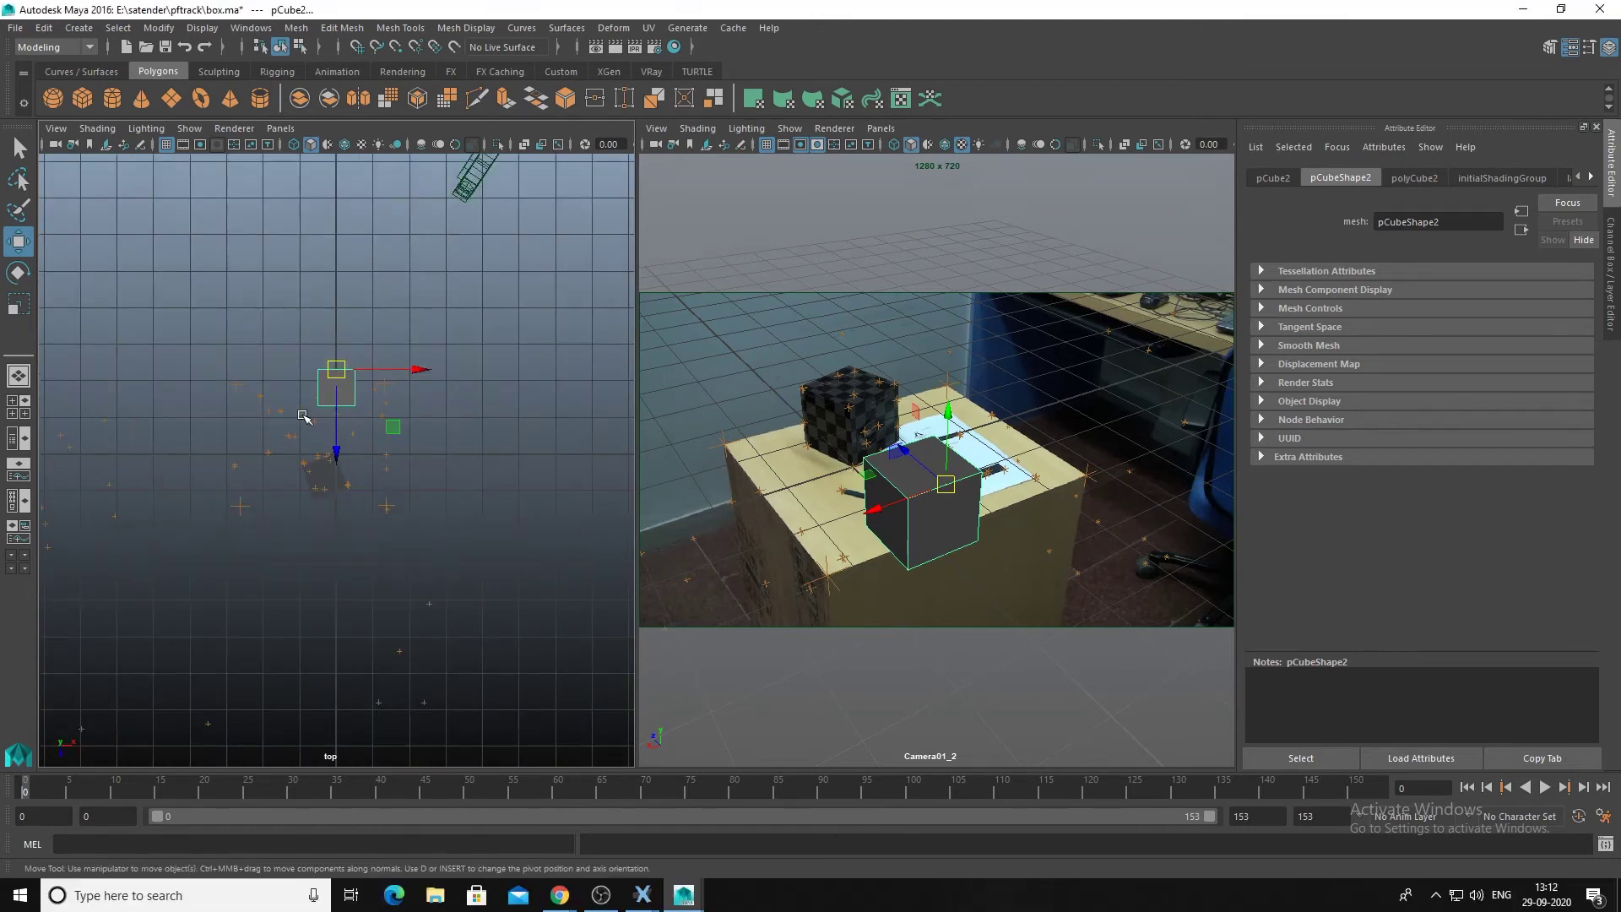
pyautogui.scroll(10, 304, 417)
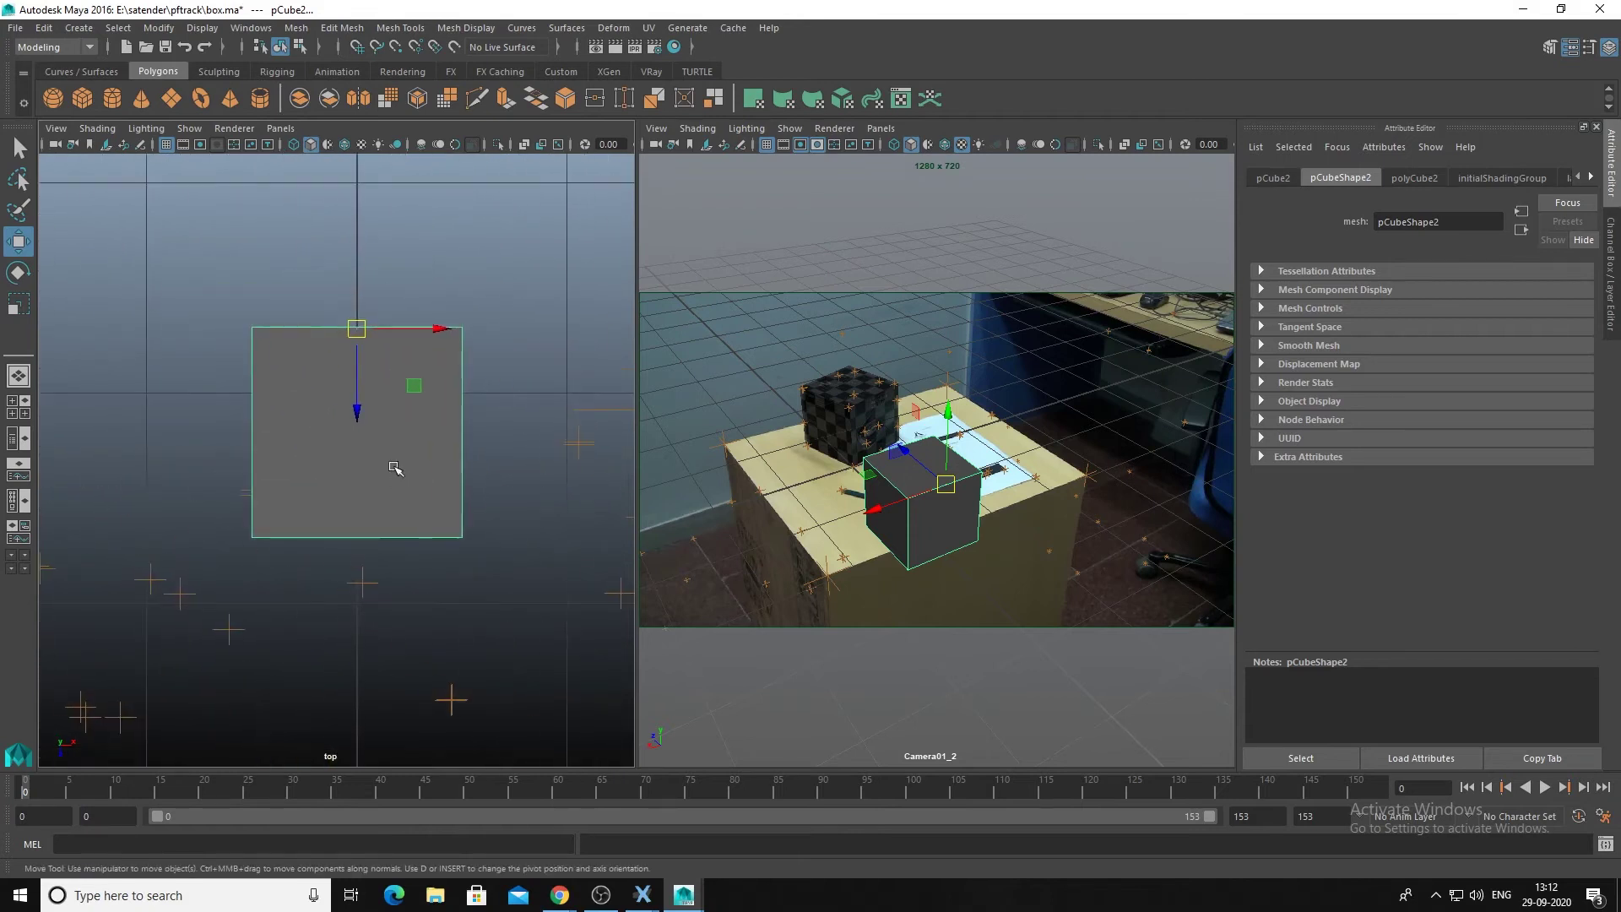
pyautogui.press('d')
pyautogui.moveTo(426, 328); pyautogui.dragTo(300, 324)
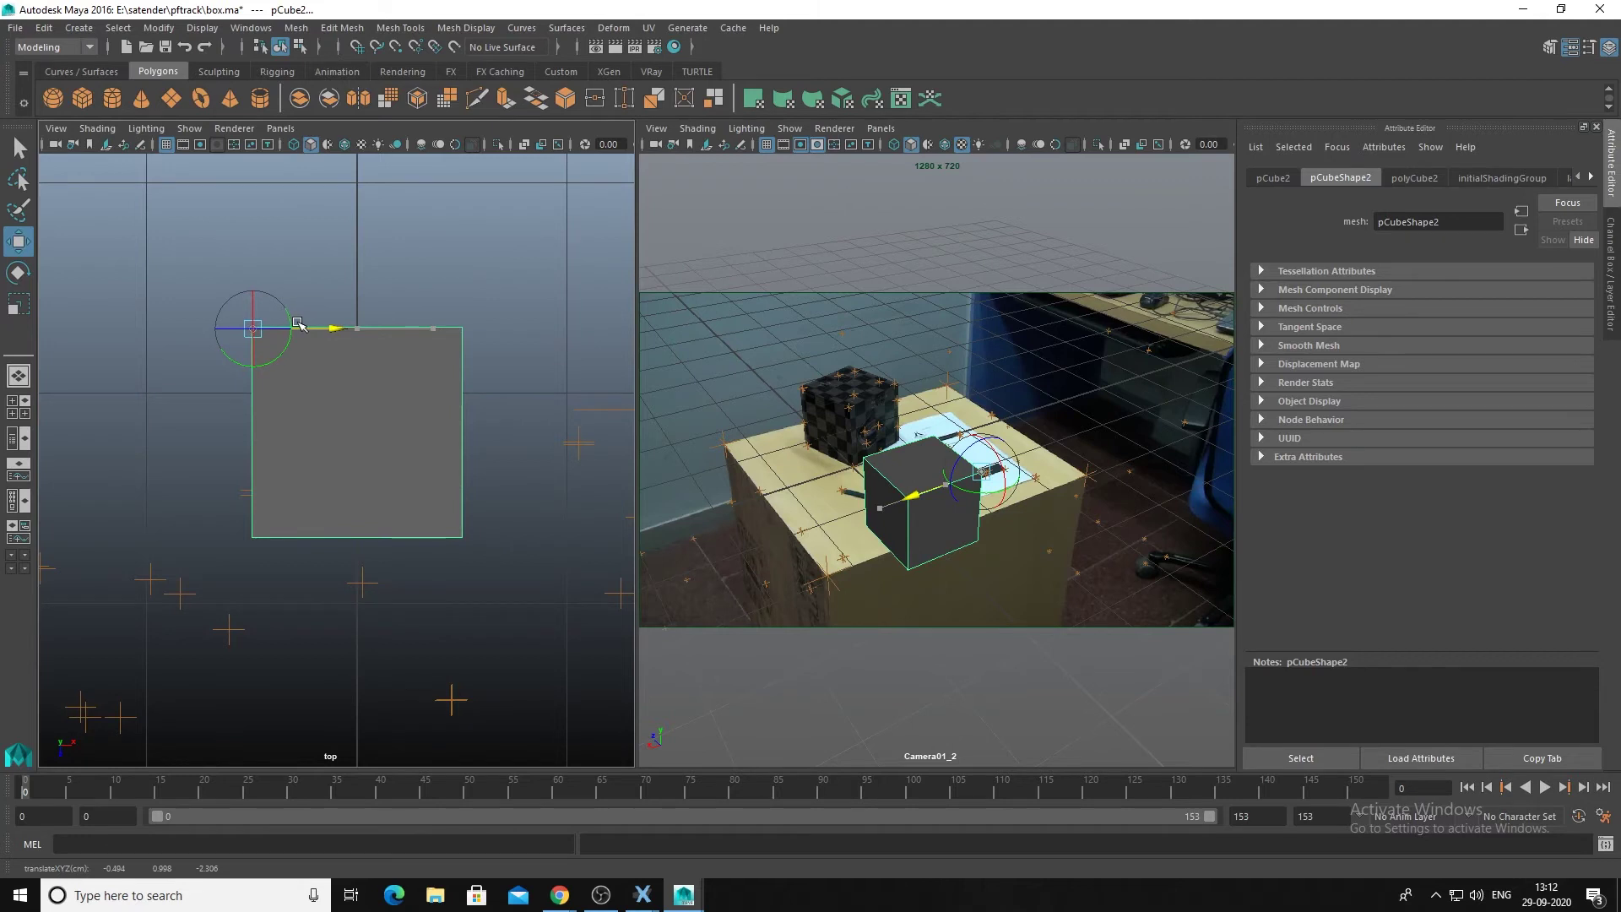
# Snap the new cube by its corner pivot onto the enlarged locator at the cardboard box's right top corner.
pyautogui.scroll(-6, 325, 477)
pyautogui.scroll(-1, 325, 477)
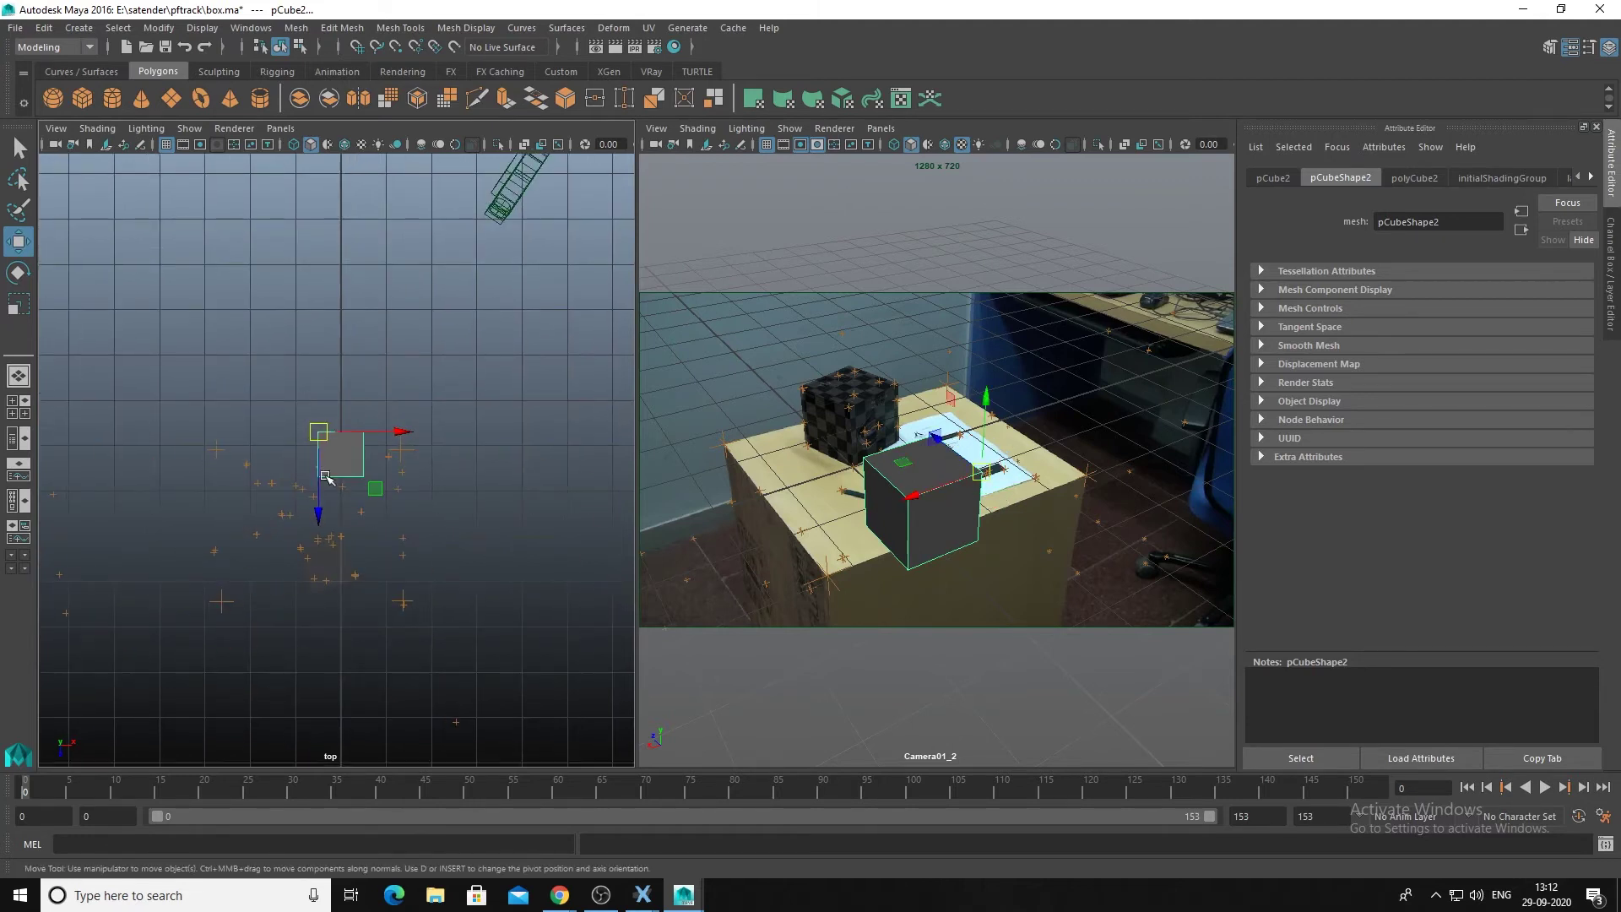
pyautogui.press('v')
pyautogui.moveTo(327, 434); pyautogui.dragTo(228, 456)
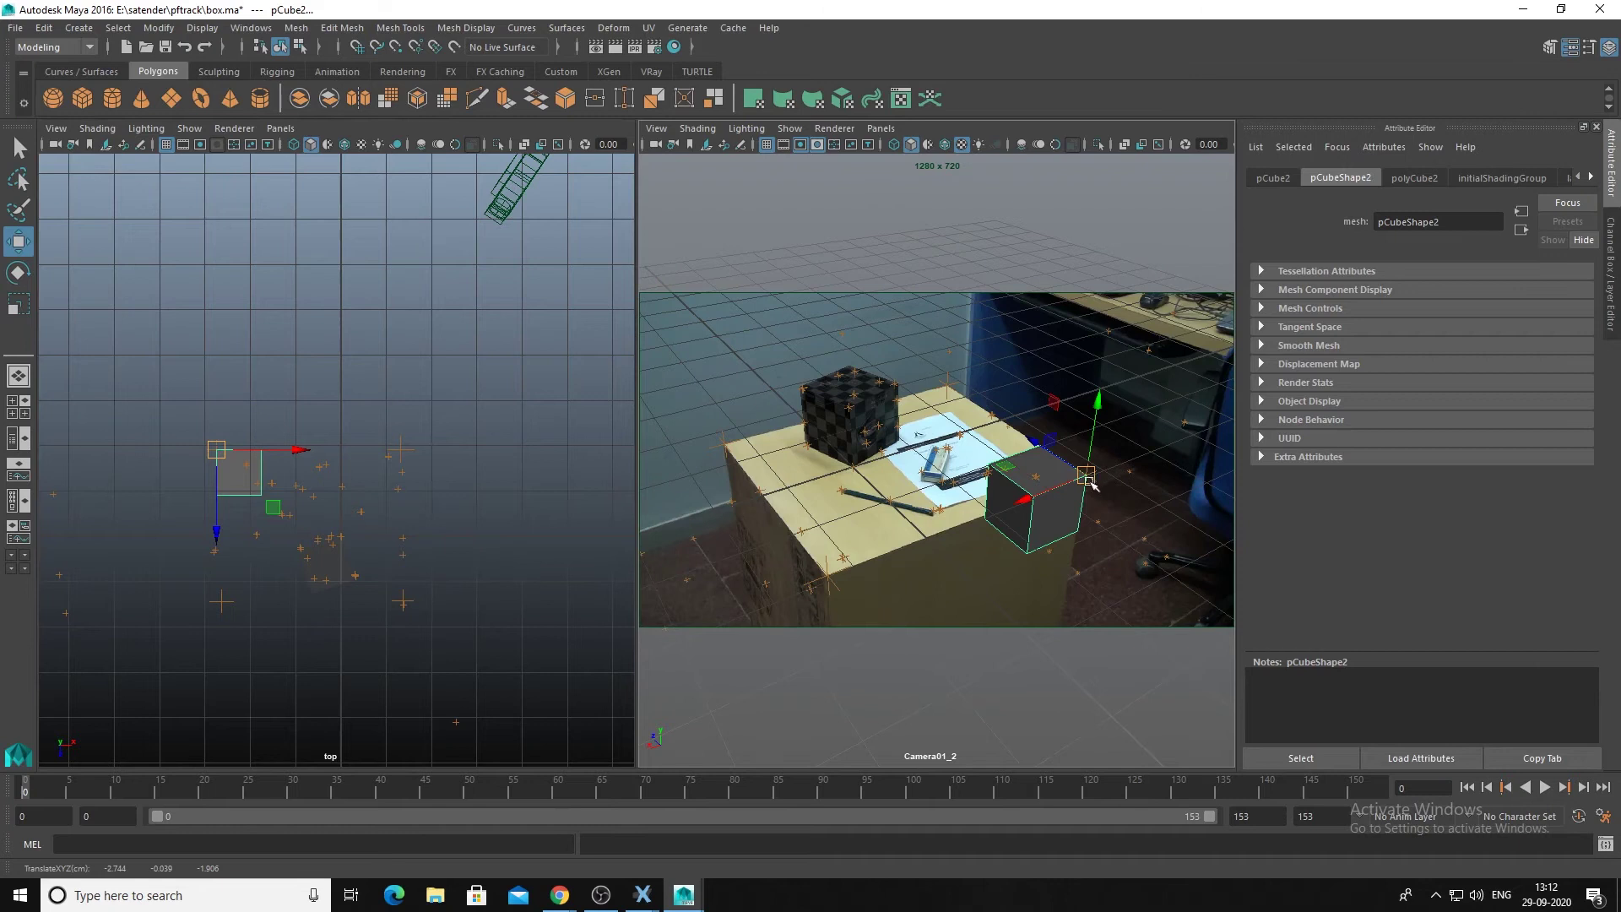
# In vertex mode, stretch the cube's sides in the top view to the other corner locators, matching the cardboard box's top outline.
pyautogui.moveTo(236, 475); pyautogui.dragTo(129, 480, button='right')
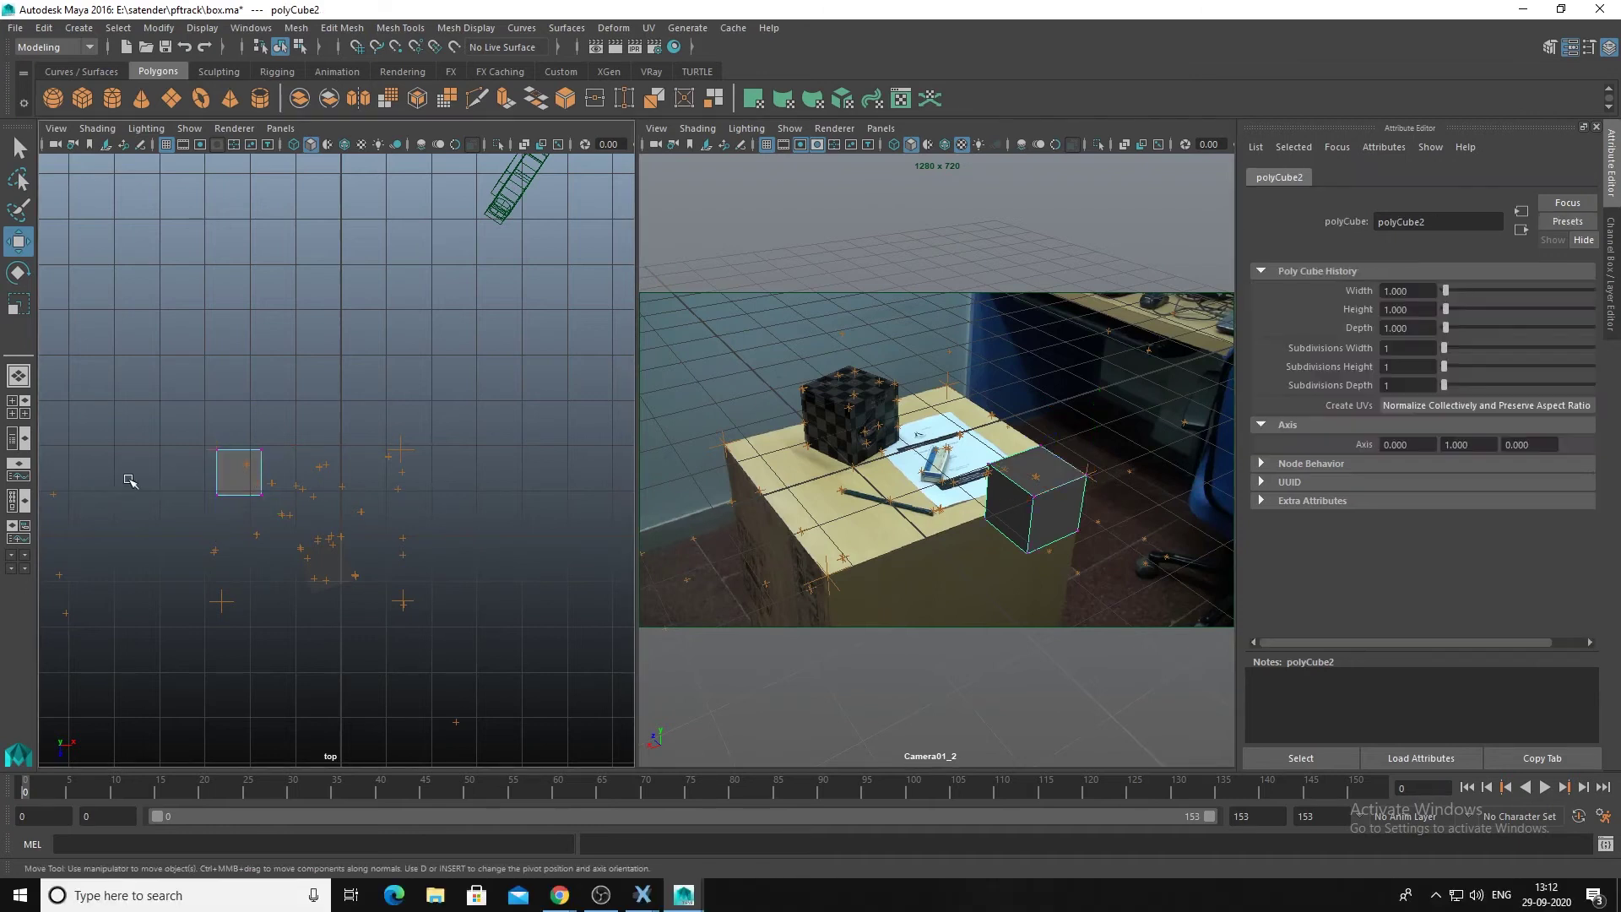
pyautogui.moveTo(255, 419); pyautogui.dragTo(283, 530)
pyautogui.moveTo(336, 475); pyautogui.dragTo(473, 486)
pyautogui.moveTo(190, 483); pyautogui.dragTo(316, 685)
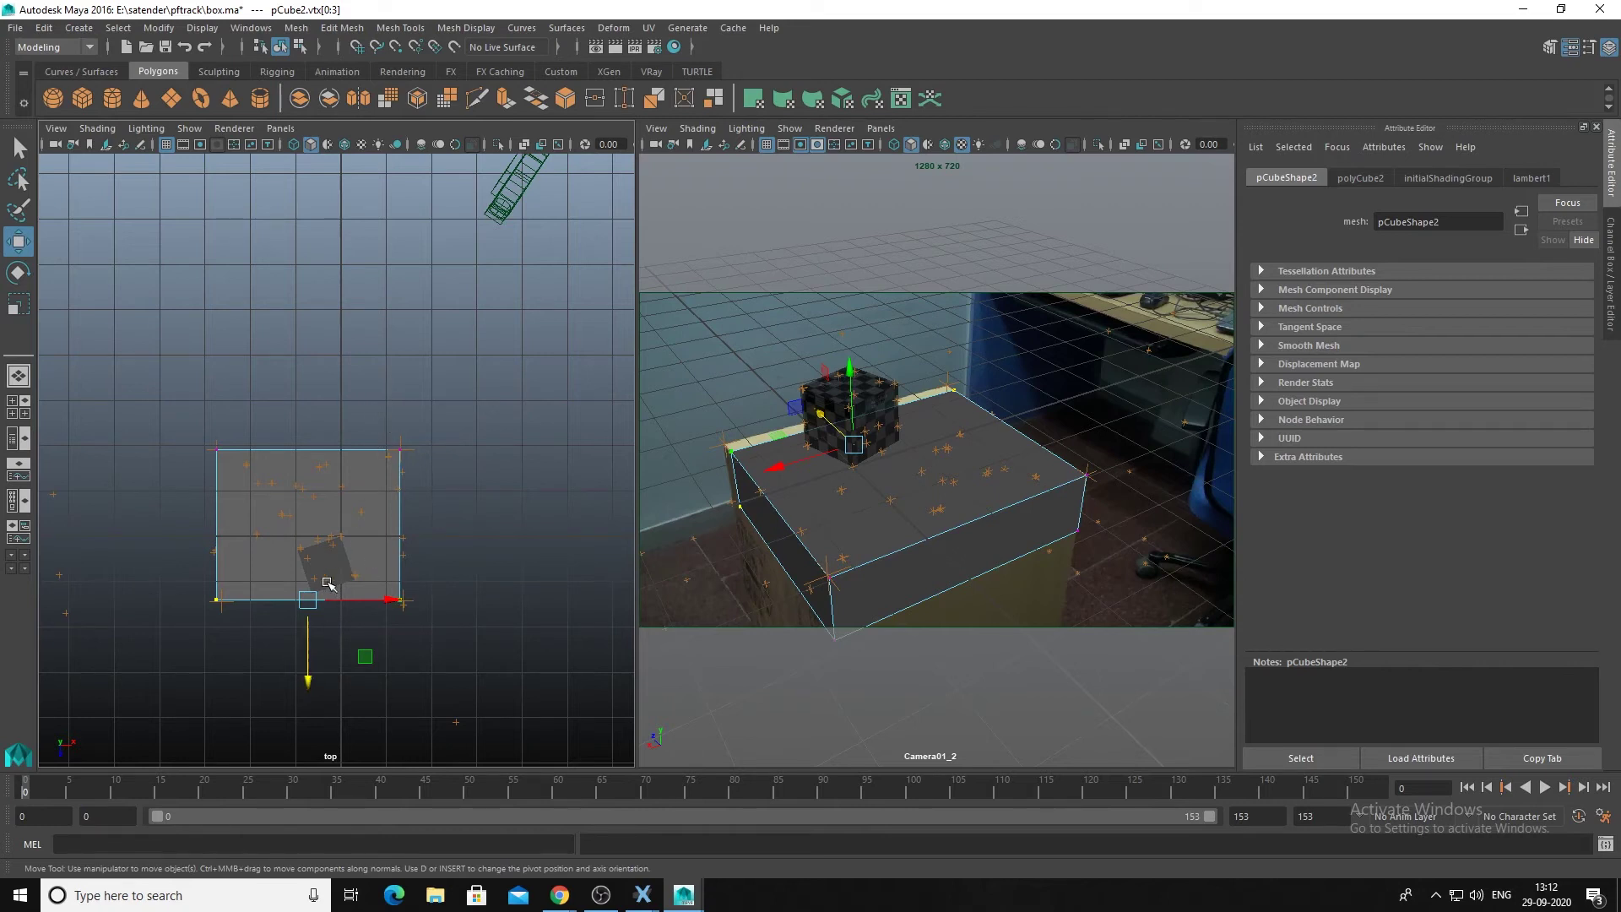
pyautogui.moveTo(311, 681); pyautogui.dragTo(308, 691)
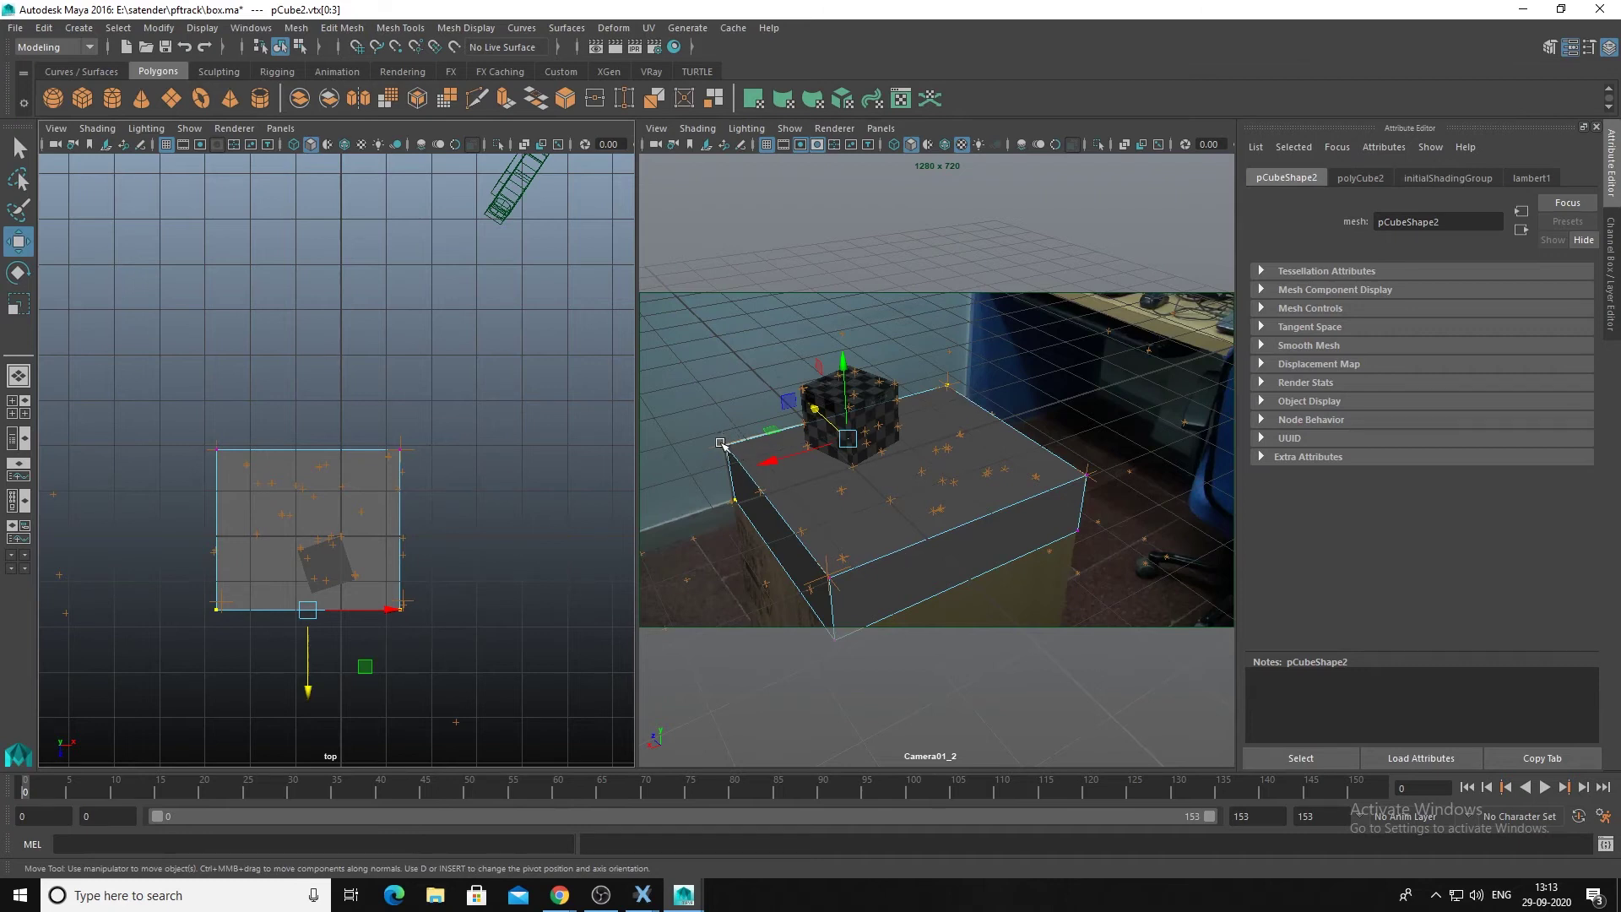
pyautogui.moveTo(309, 691); pyautogui.dragTo(309, 695)
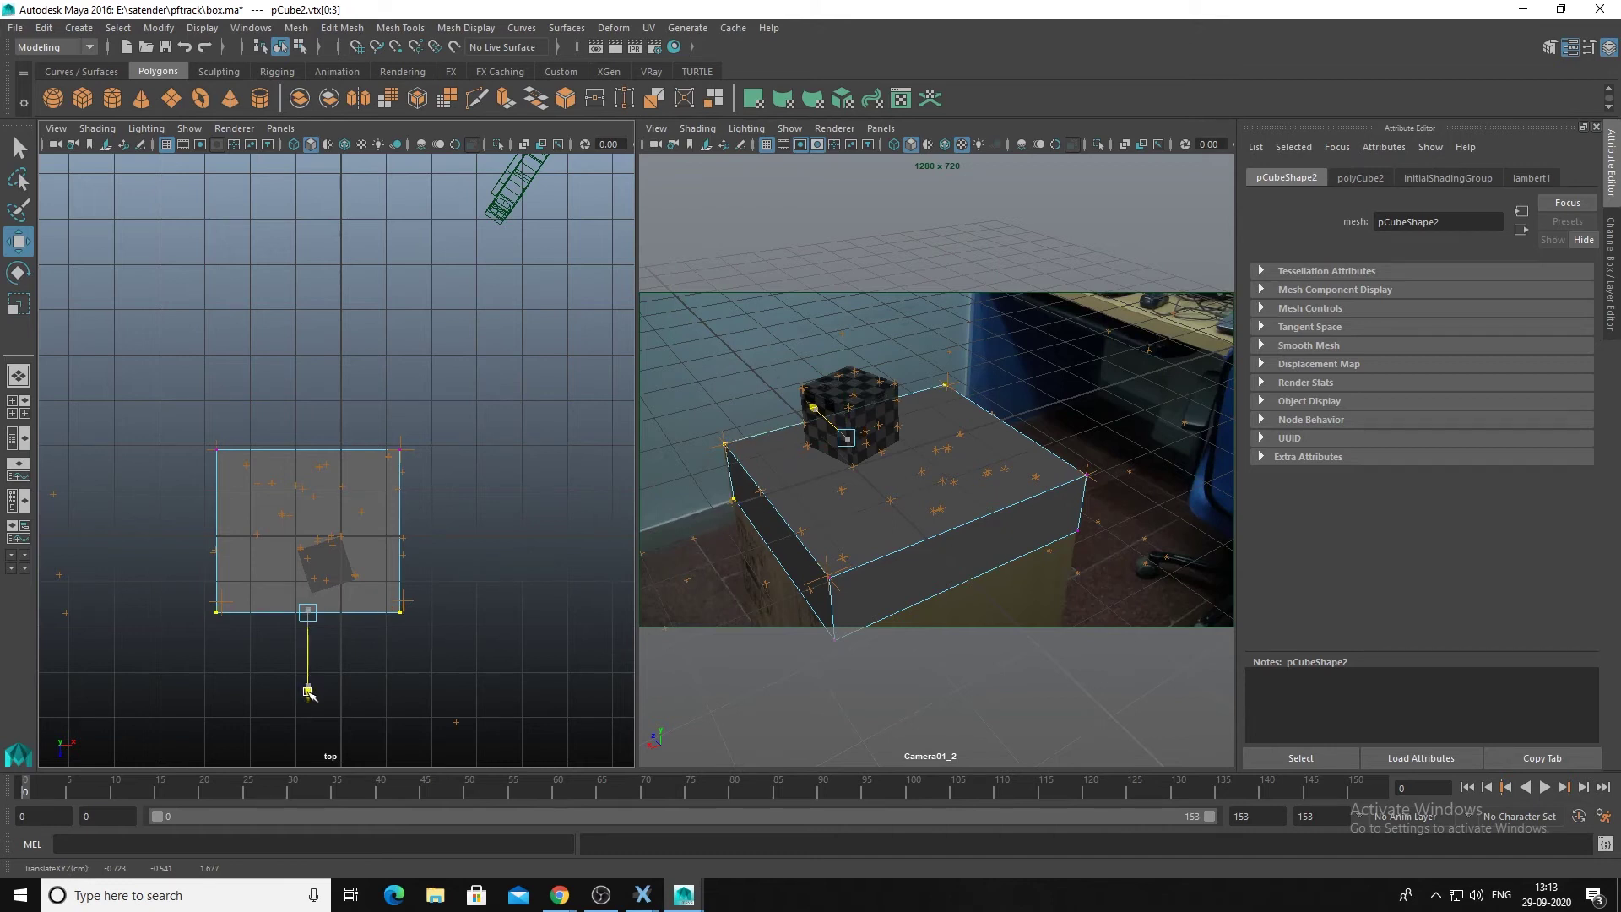
# In the side view, select the new cube's bottom vertices and pull them down toward the floor locators.
pyautogui.press('space')
pyautogui.moveTo(328, 584); pyautogui.dragTo(375, 569)
pyautogui.keyDown('alt'); pyautogui.moveTo(426, 566); pyautogui.dragTo(271, 550, button='right'); pyautogui.keyUp('alt')
pyautogui.keyDown('alt'); pyautogui.moveTo(271, 550); pyautogui.dragTo(309, 491, button='middle'); pyautogui.keyUp('alt')
pyautogui.moveTo(405, 443); pyautogui.dragTo(245, 472)
pyautogui.moveTo(321, 372); pyautogui.dragTo(328, 476)
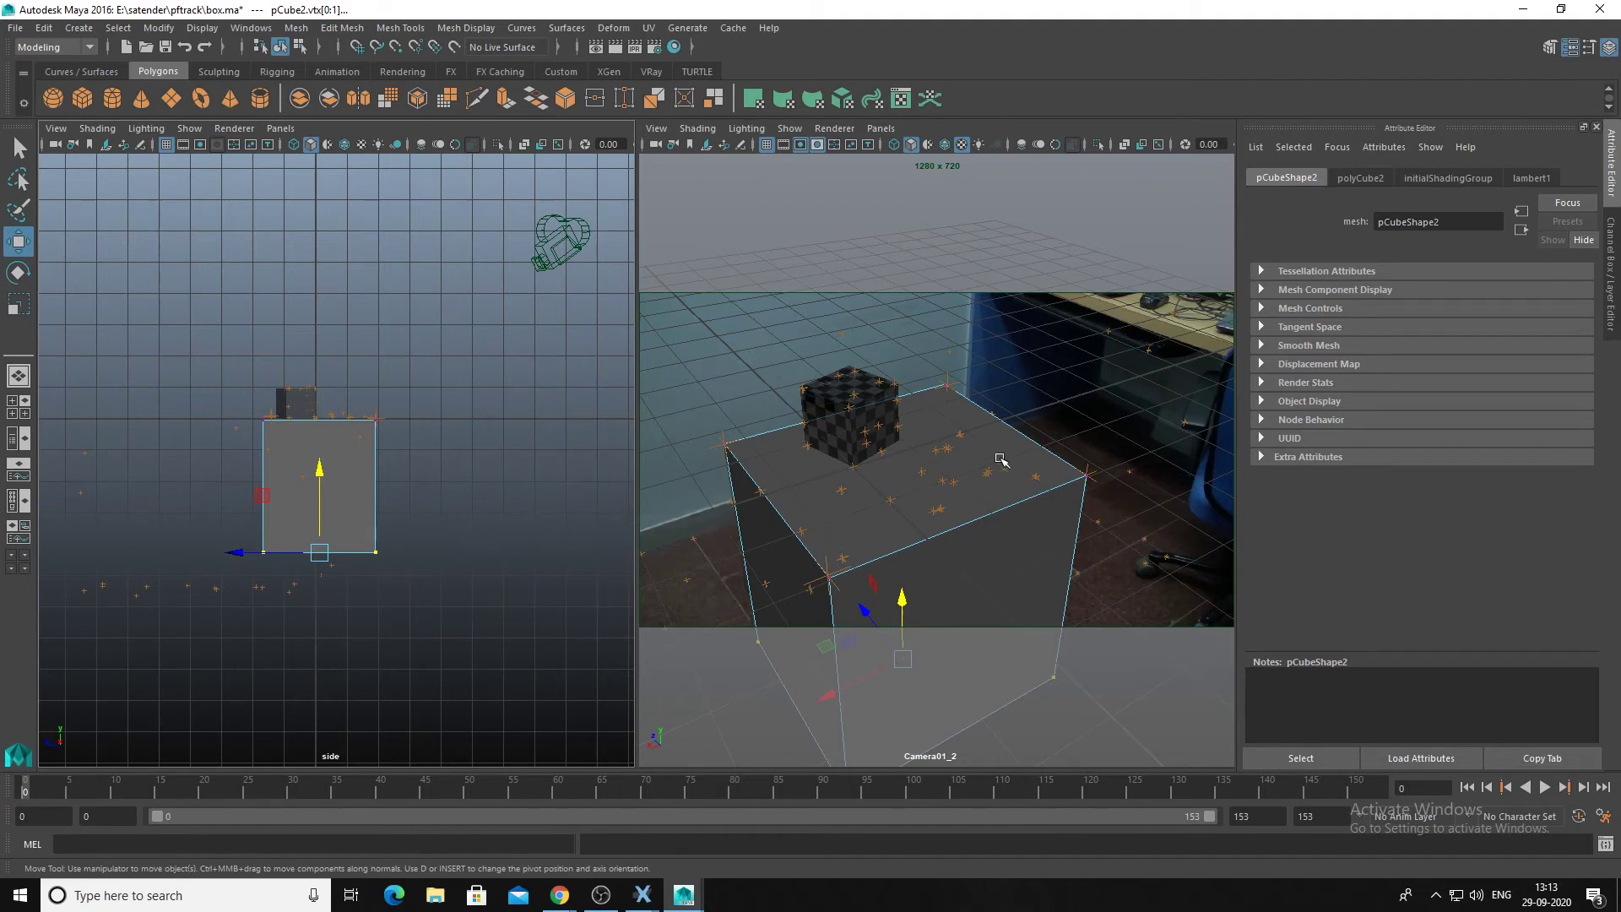
# Play the clip in the enlarged Camera01_2 view to check the large cube against the cardboard box.
pyautogui.press('space')
pyautogui.click(440, 513)
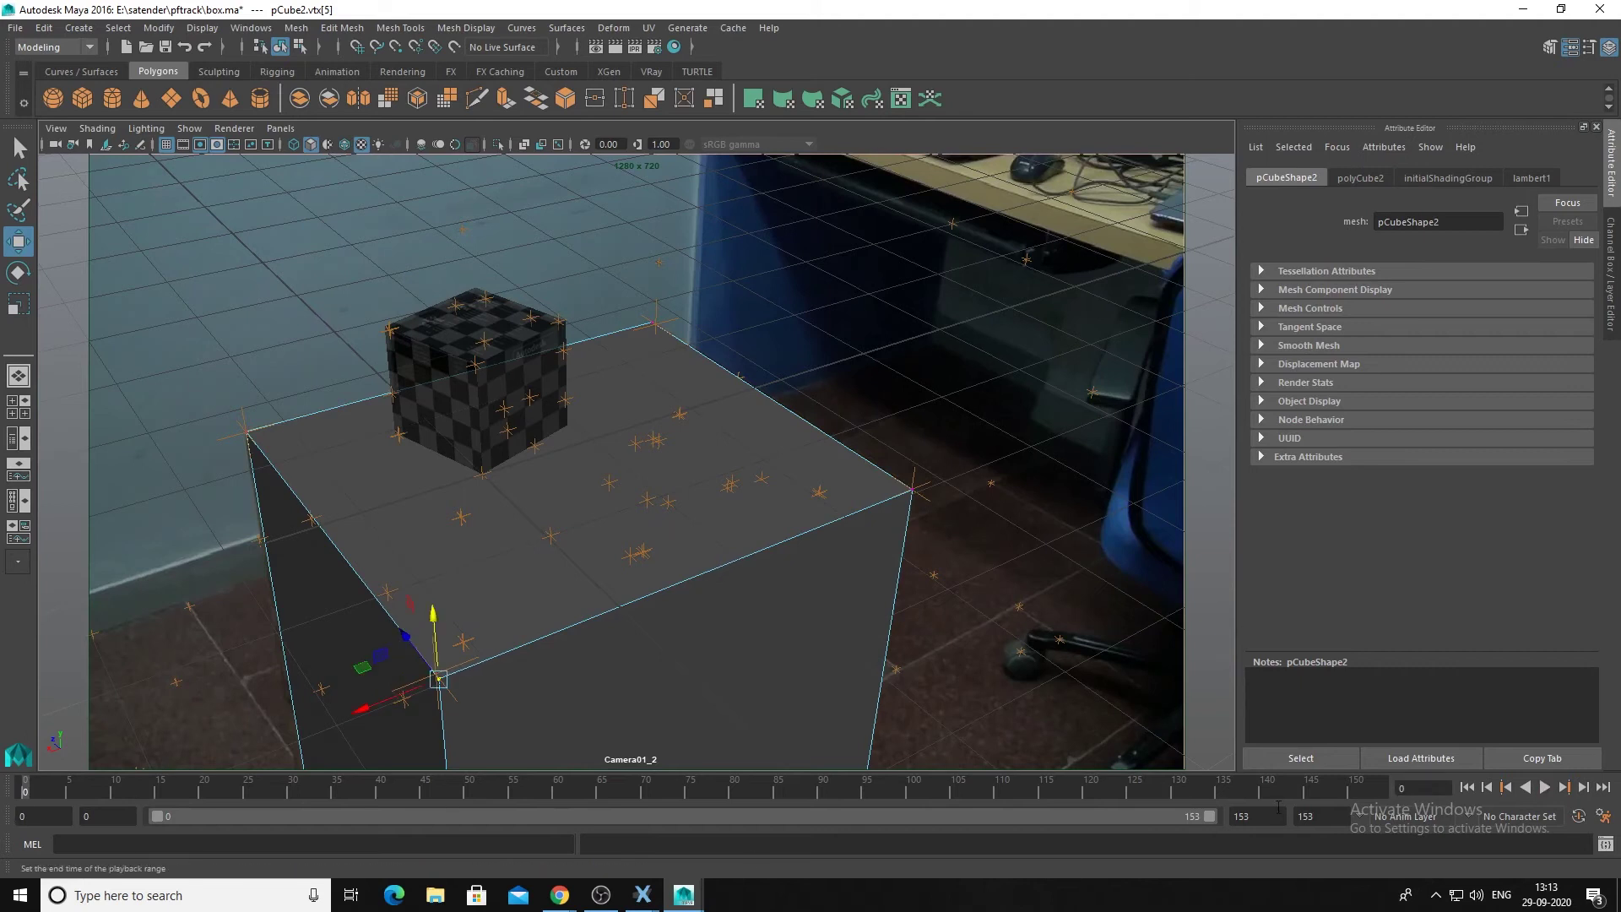
pyautogui.click(1545, 788)
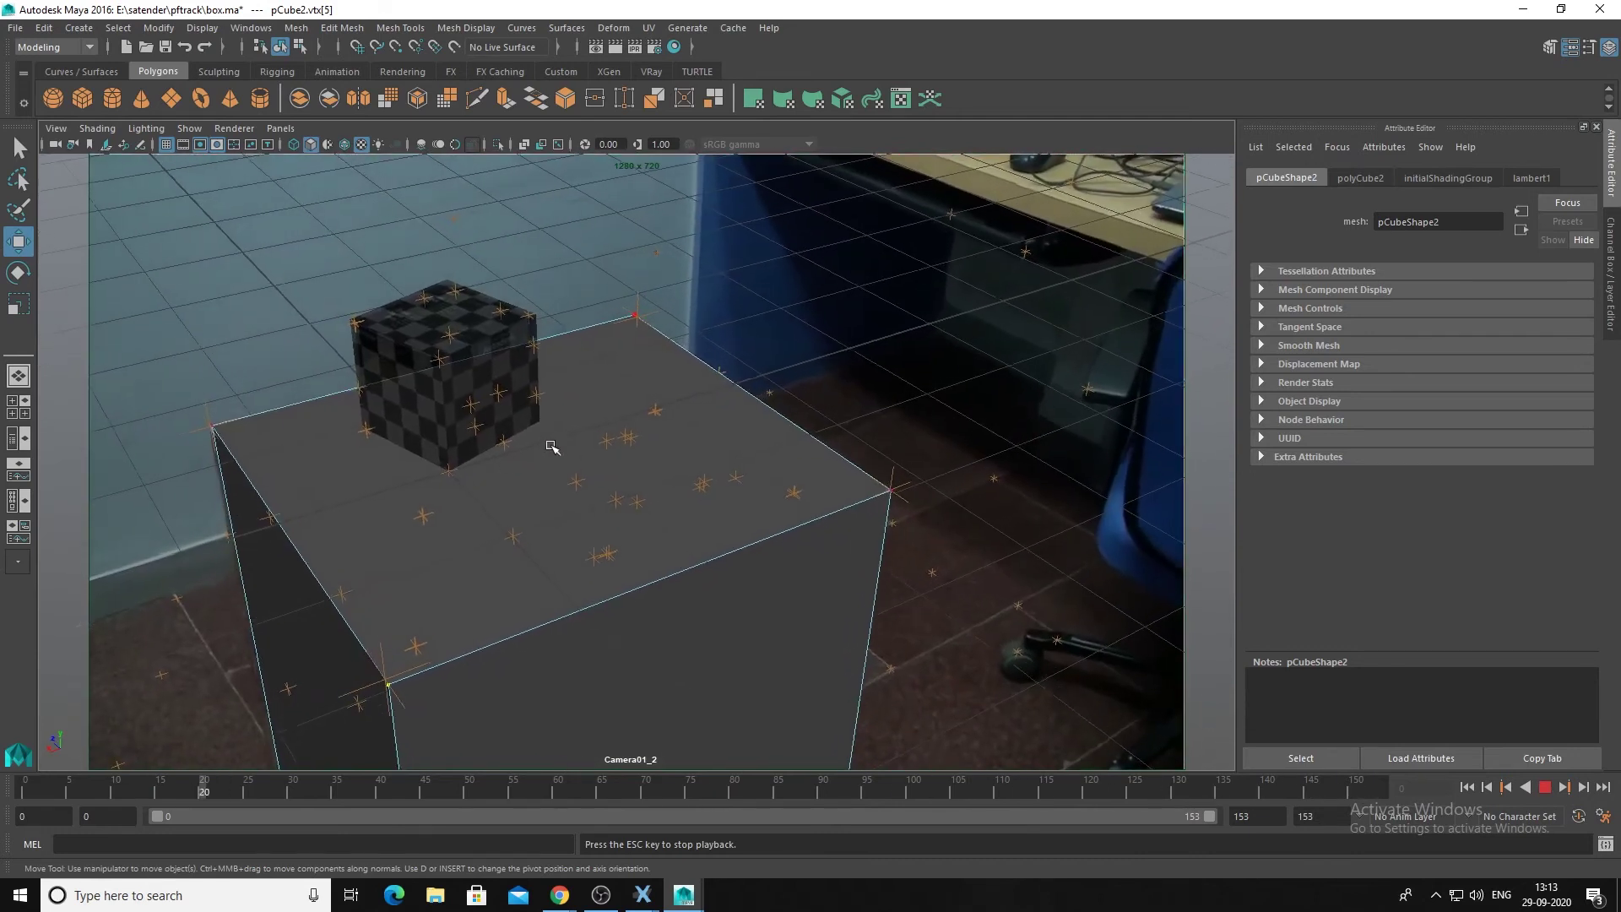
pyautogui.press('Escape')
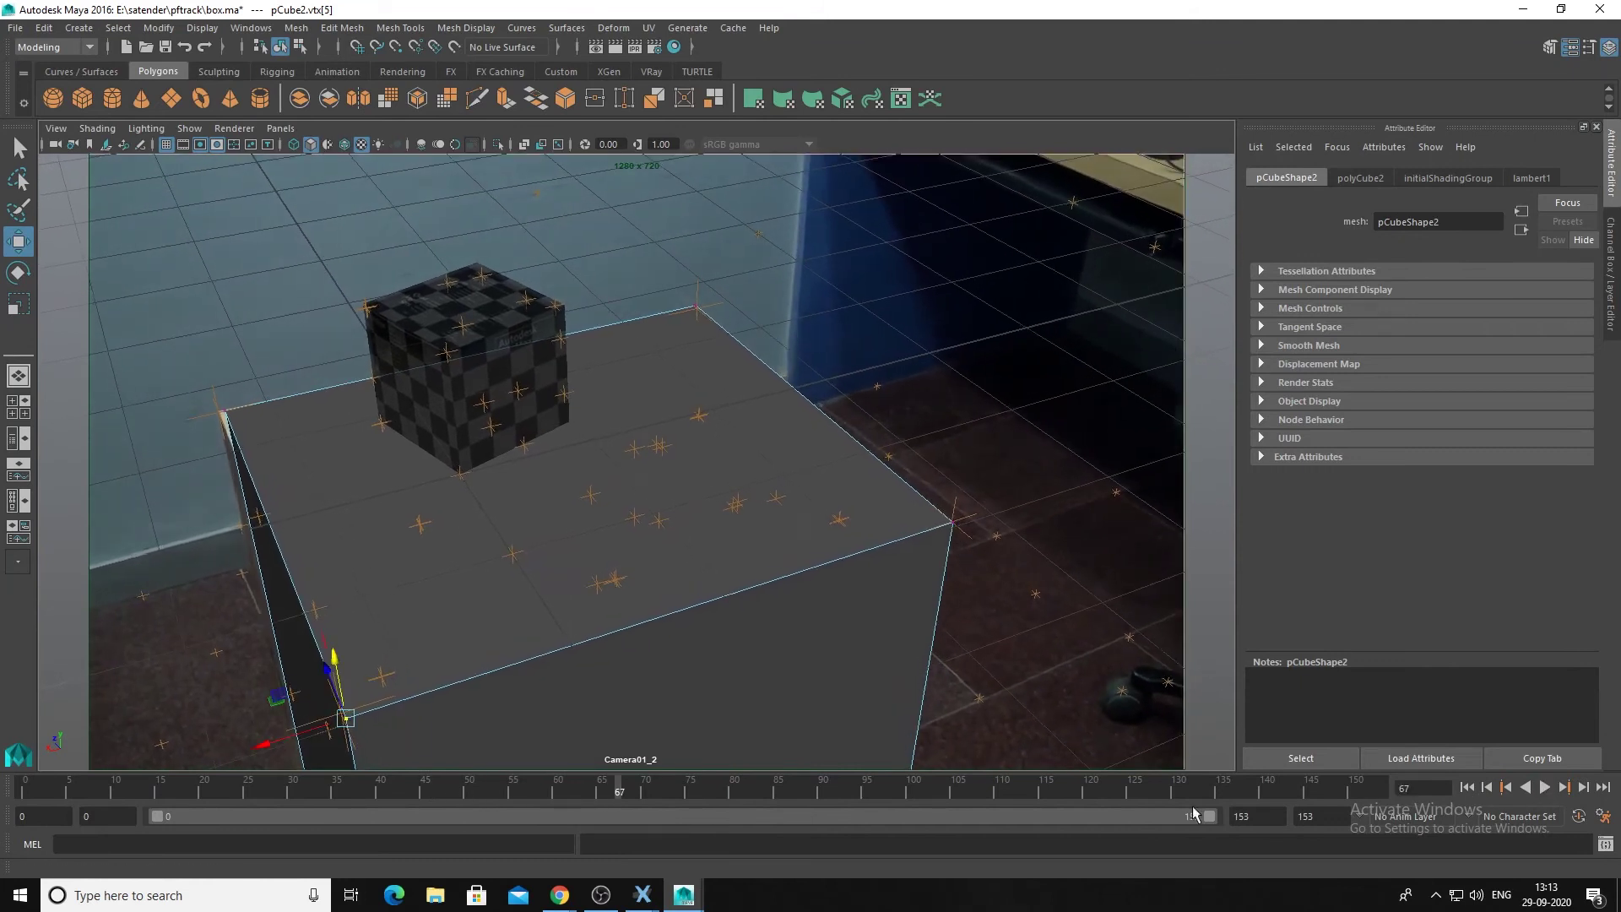
# In the side view, nudge the large cube's positive Z side vertices slightly outward and lower its bottom vertices a little.
pyautogui.press('space')
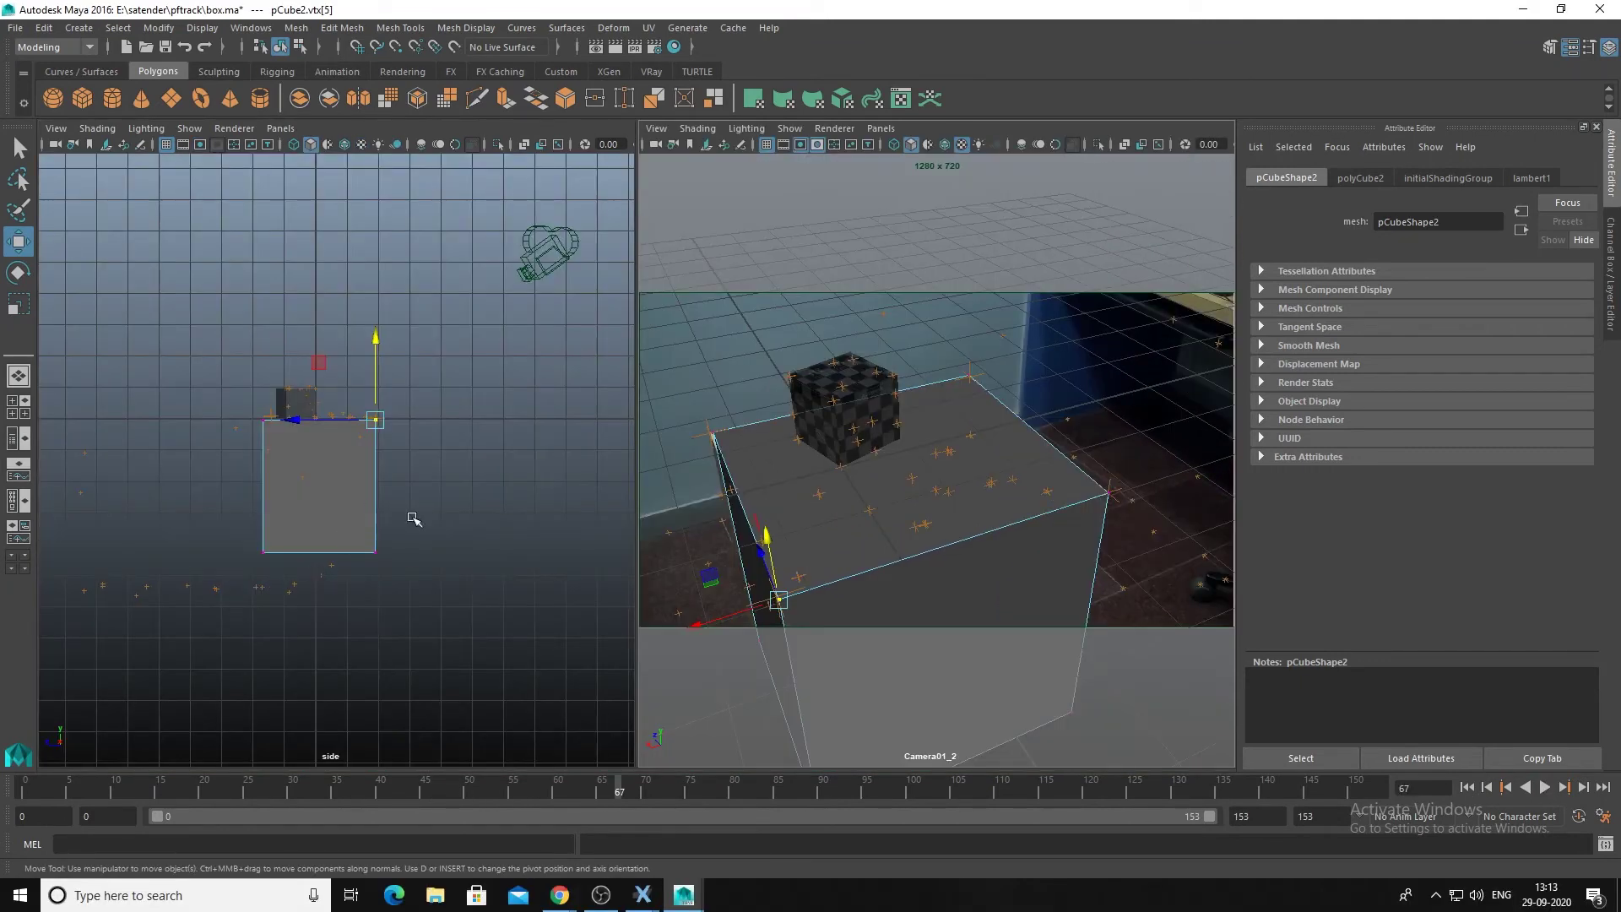
pyautogui.click(265, 477)
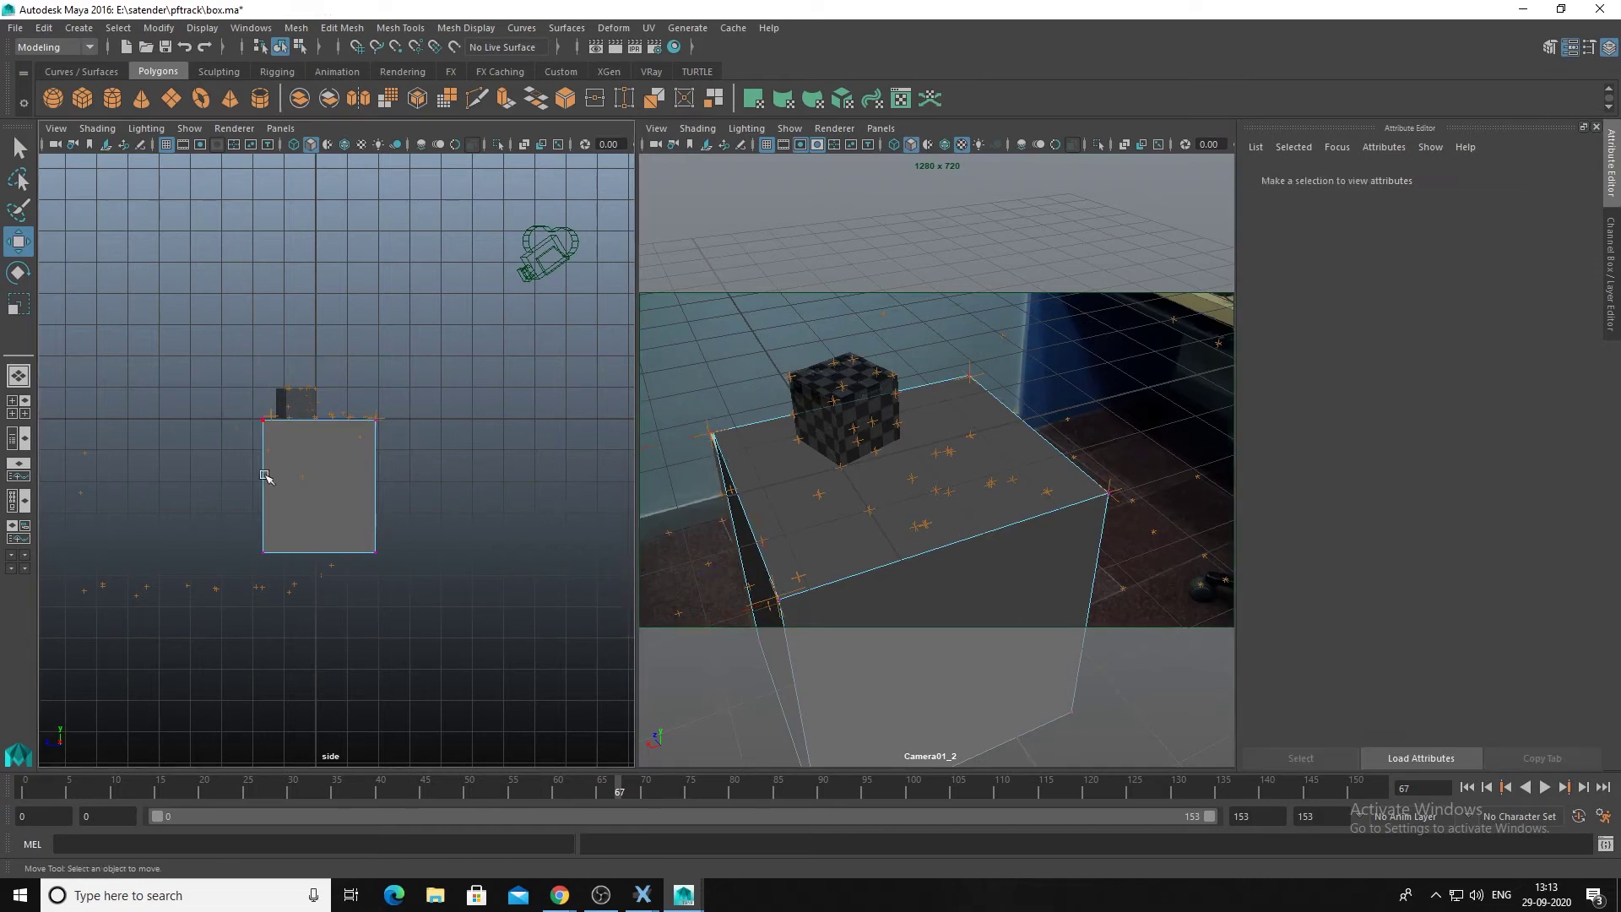
pyautogui.moveTo(205, 380); pyautogui.dragTo(273, 605)
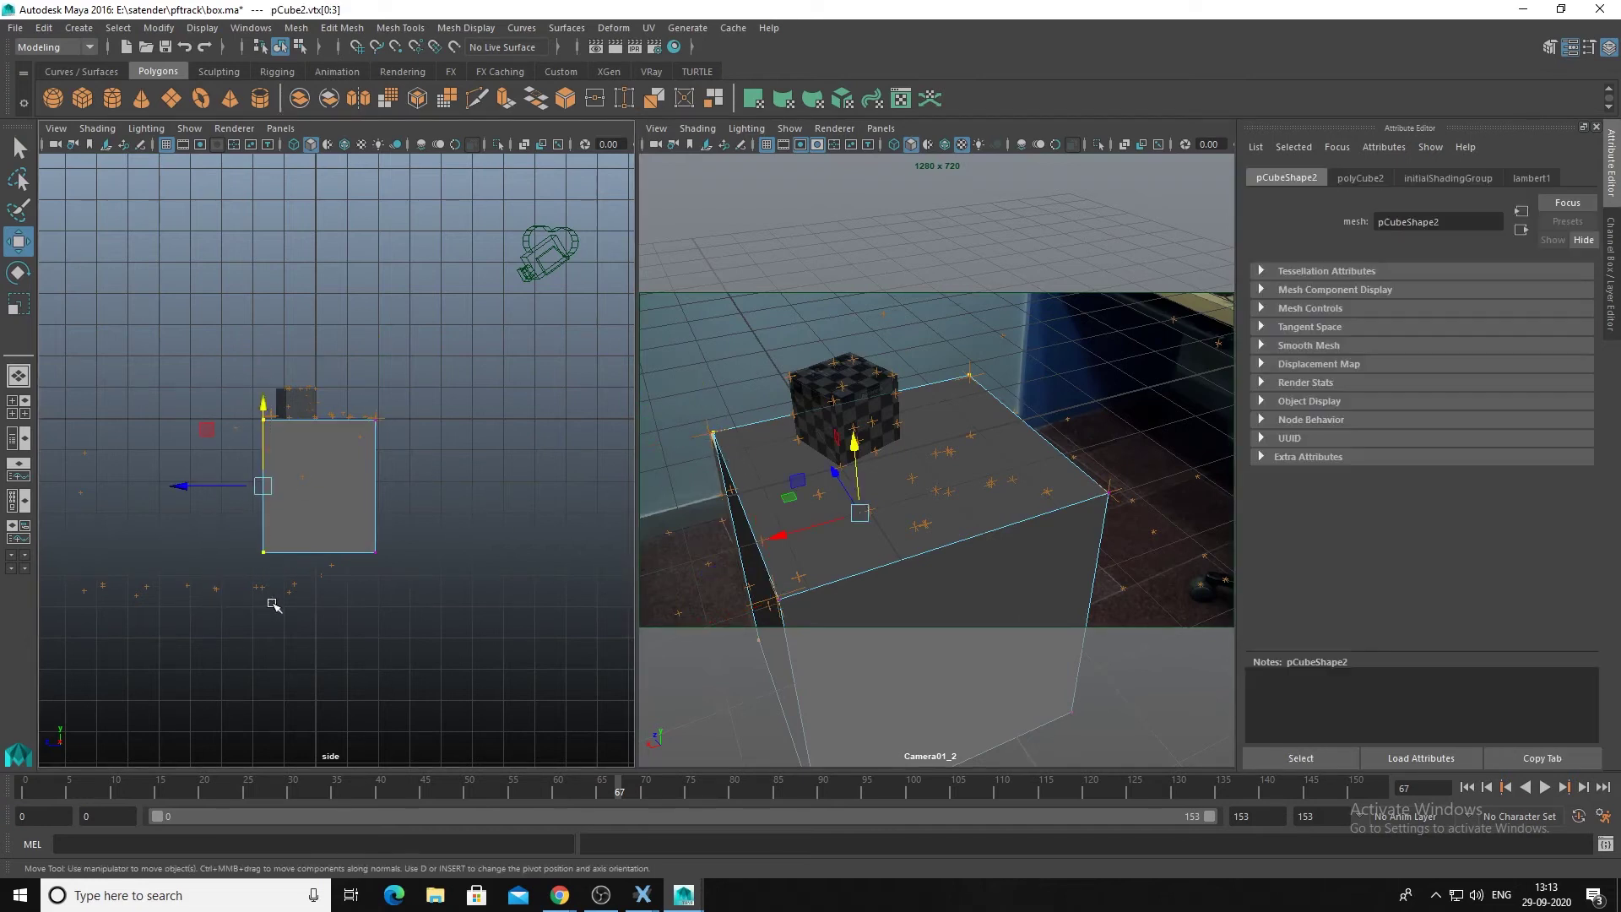
pyautogui.moveTo(188, 488); pyautogui.dragTo(183, 488)
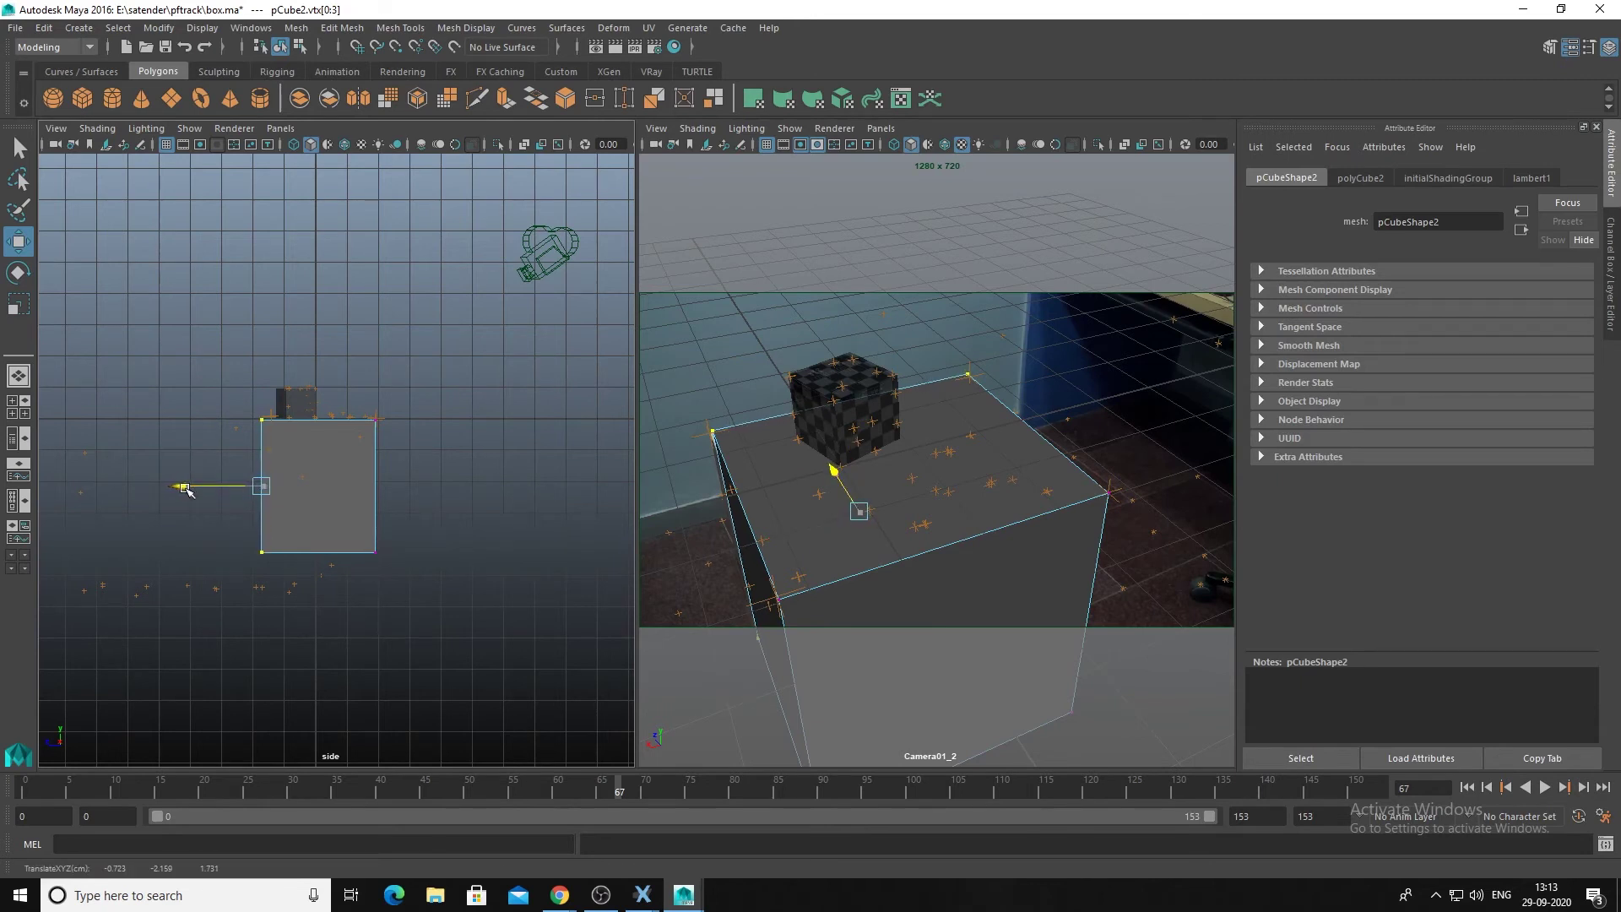
pyautogui.moveTo(398, 527); pyautogui.dragTo(339, 571)
pyautogui.moveTo(318, 474); pyautogui.dragTo(342, 501)
# In the top view, select the large cube's positive X side vertices and move them slightly outward to the corner locators.
pyautogui.press('space')
pyautogui.press('space')
pyautogui.scroll(-6, 487, 532)
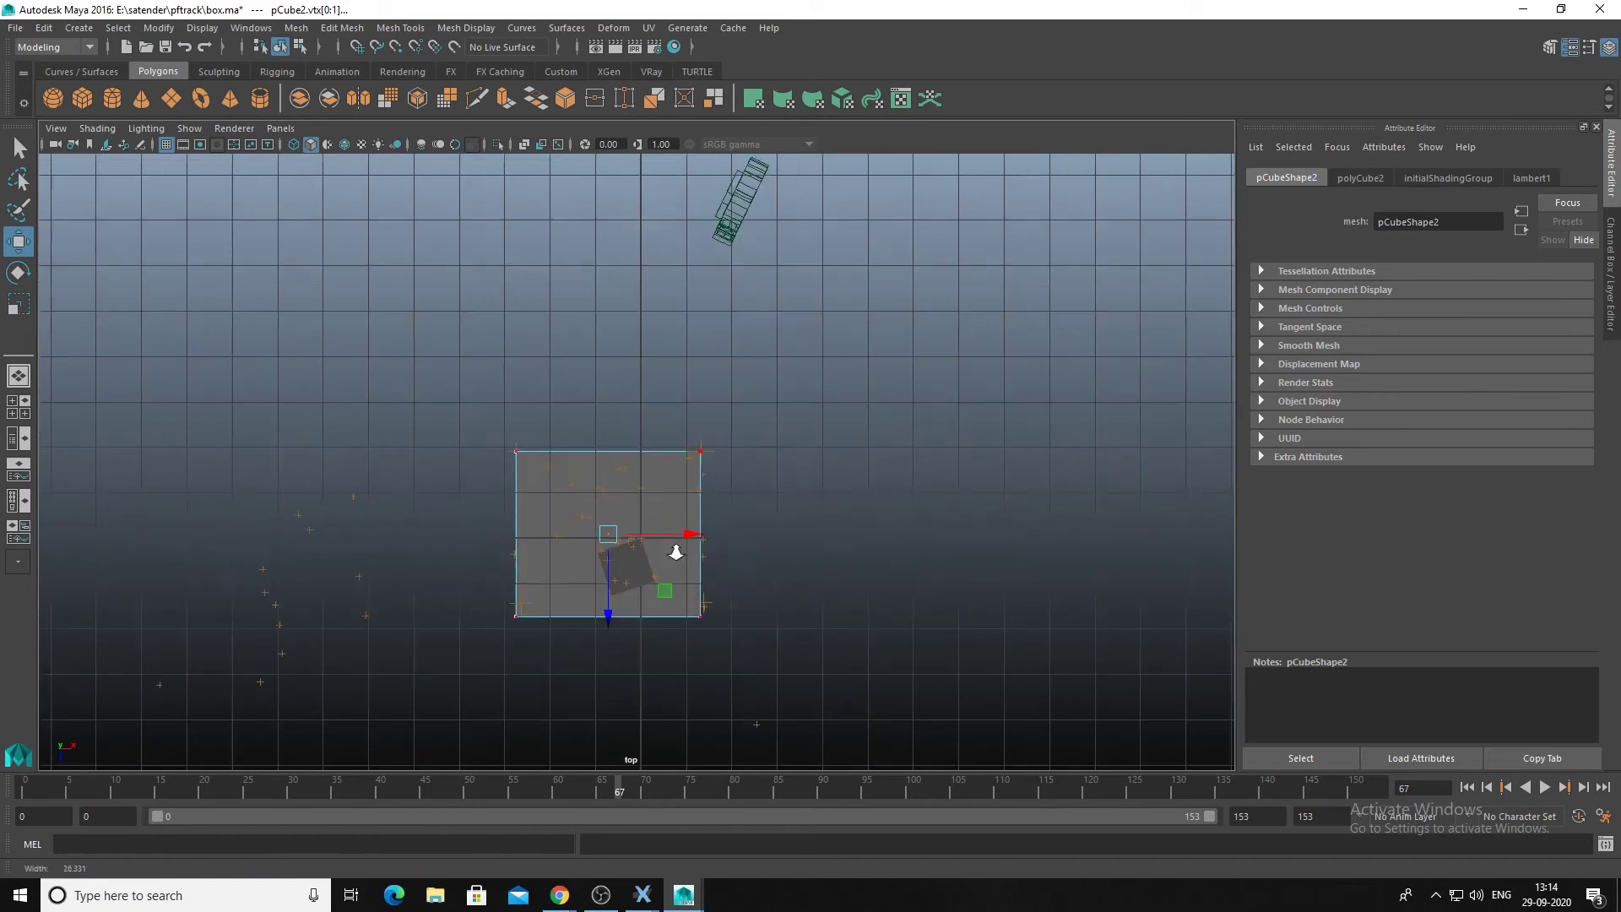
pyautogui.press('space')
pyautogui.moveTo(279, 524); pyautogui.dragTo(389, 564)
pyautogui.moveTo(396, 436); pyautogui.dragTo(353, 564)
pyautogui.moveTo(441, 495); pyautogui.dragTo(442, 496)
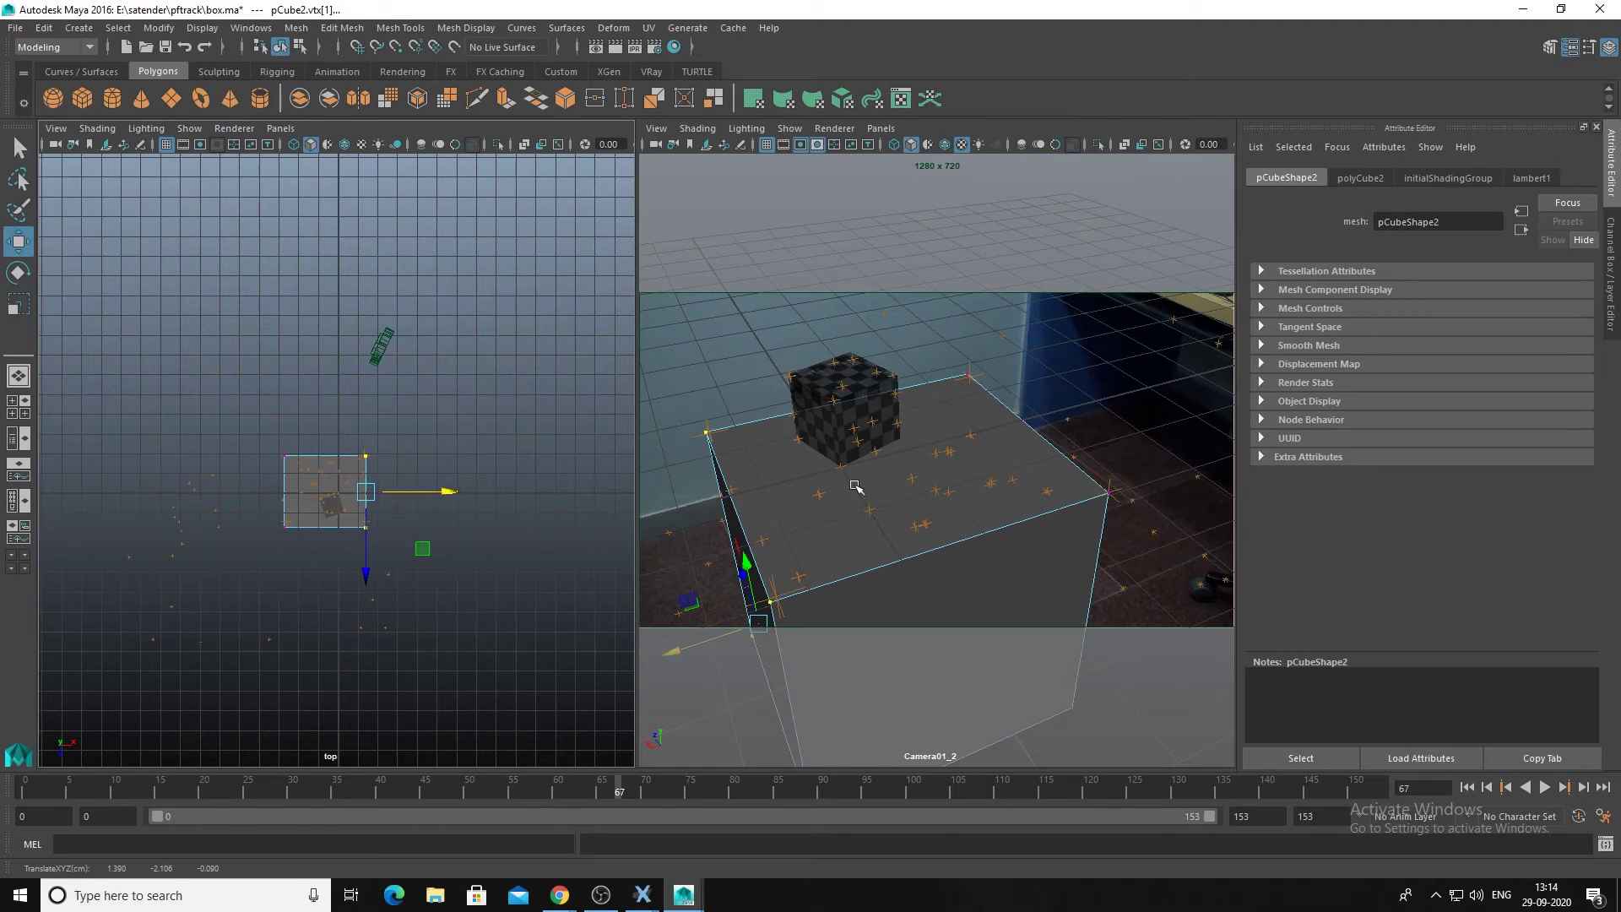
# Play the clip from frame 0 through the camera to check the adjusted cube edges.
pyautogui.press('space')
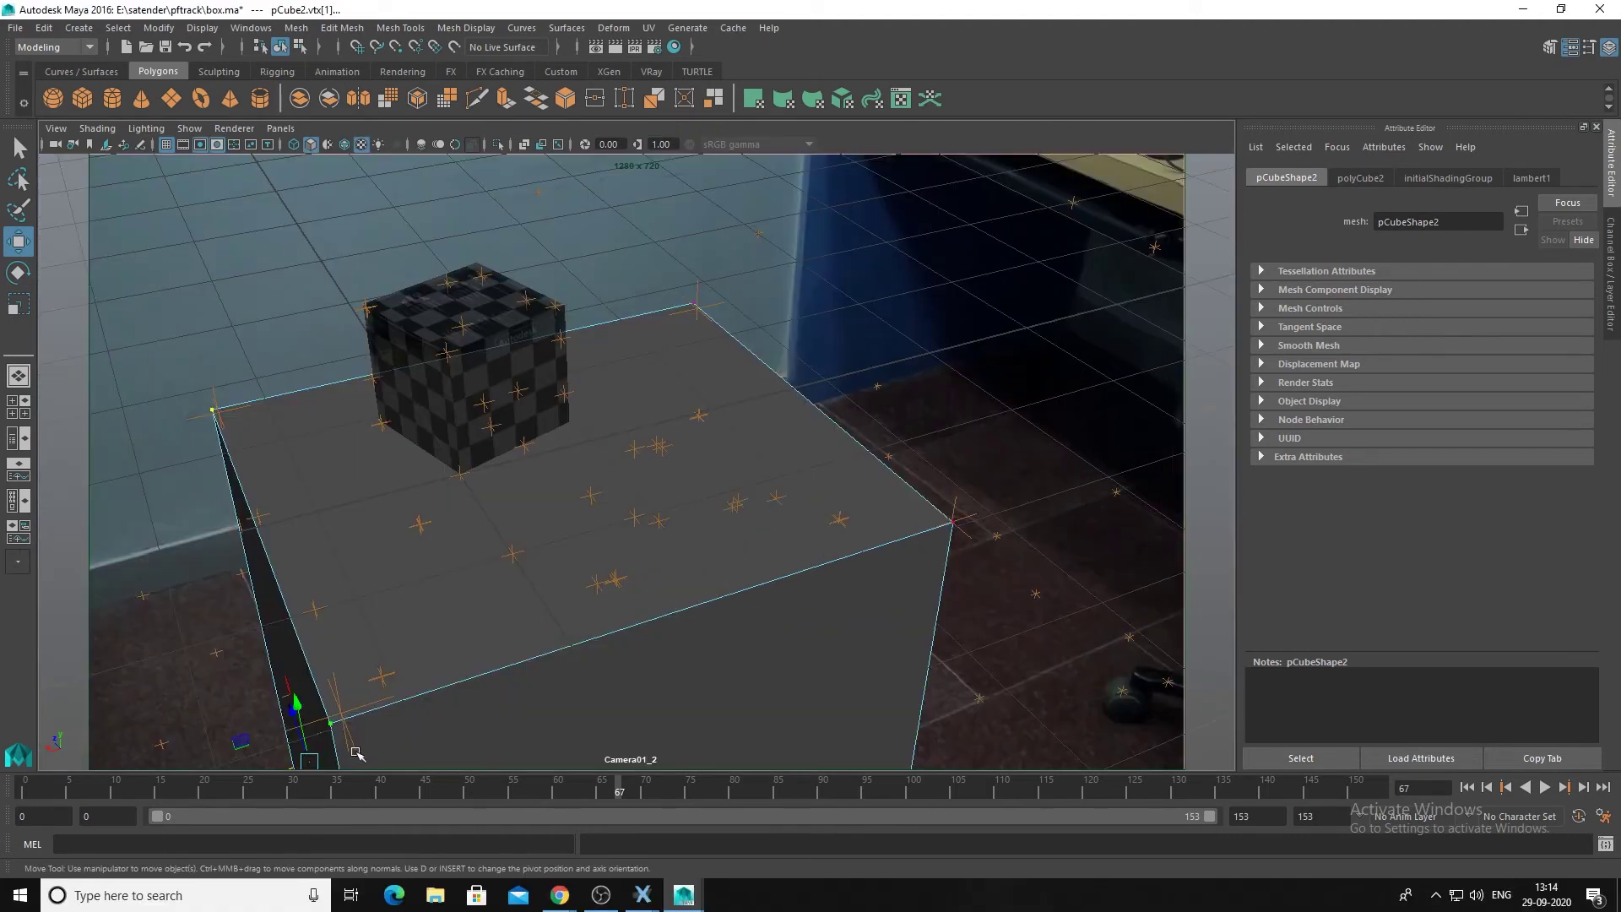
pyautogui.moveTo(85, 793); pyautogui.dragTo(27, 796)
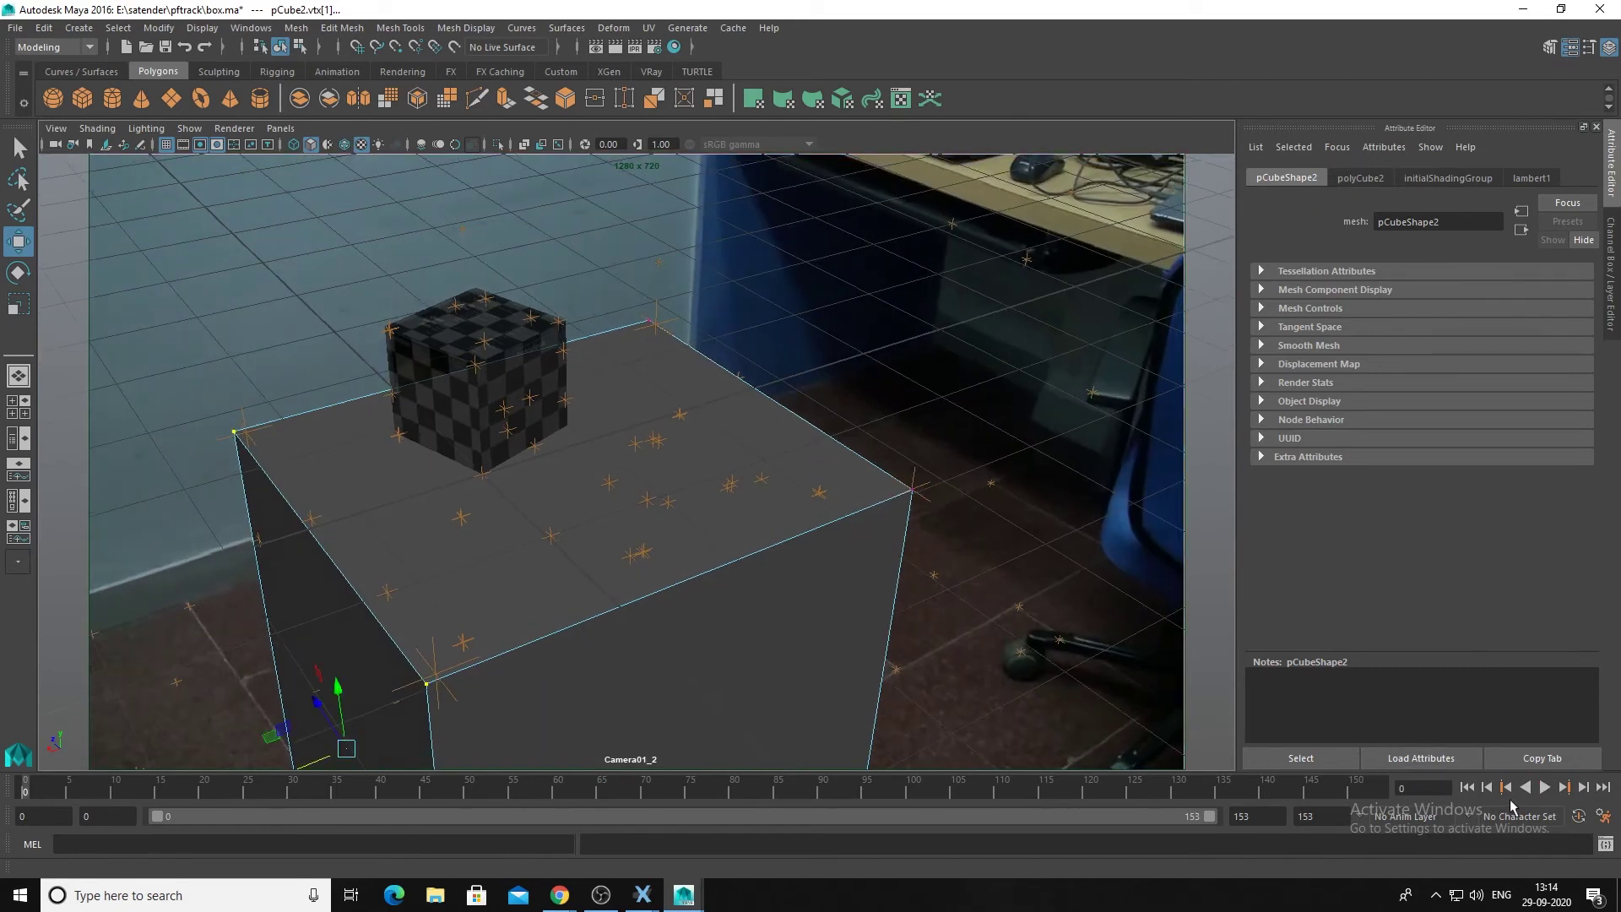
pyautogui.click(1545, 787)
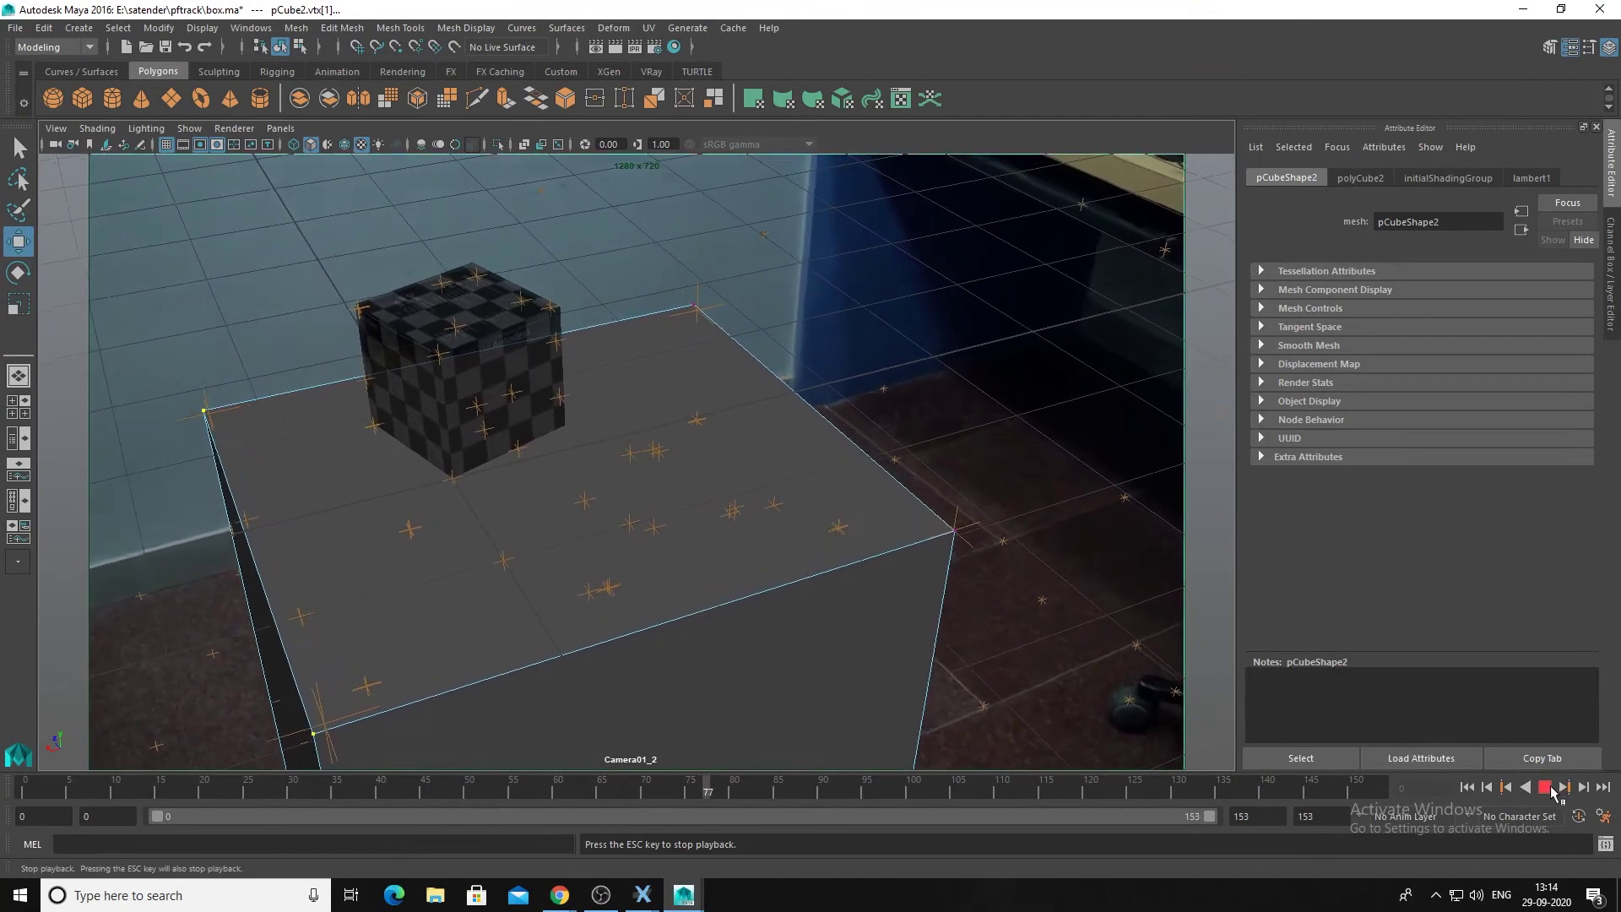
pyautogui.click(1548, 787)
# Return the large cube to object mode and assign it the existing checker material lambert2.
pyautogui.click(956, 532)
pyautogui.rightClick(749, 636)
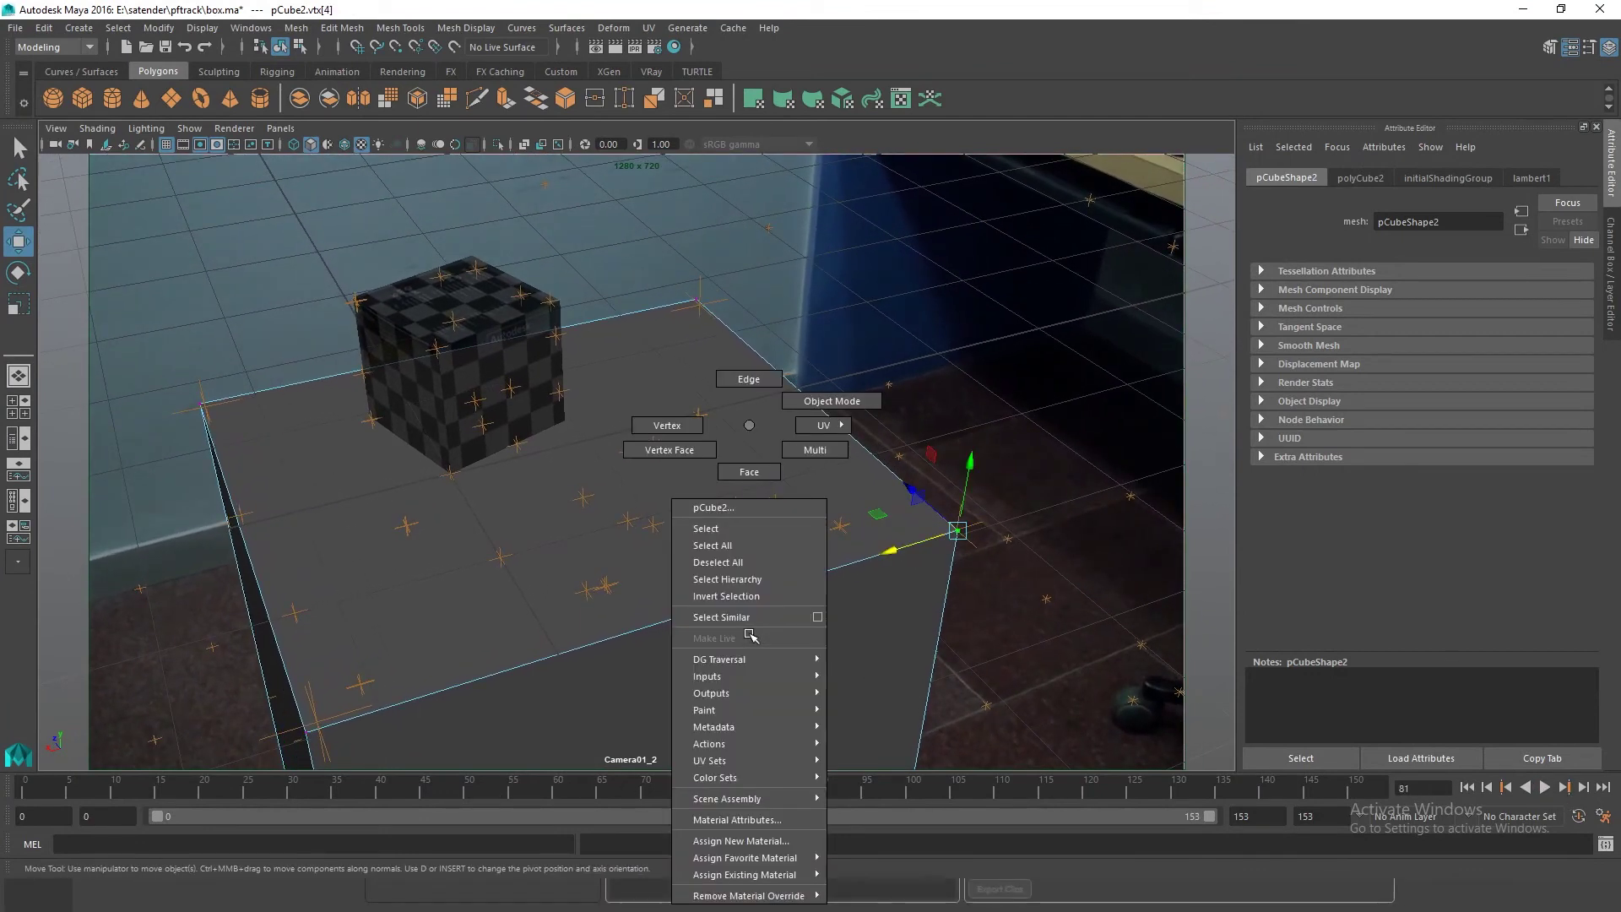
pyautogui.moveTo(763, 874)
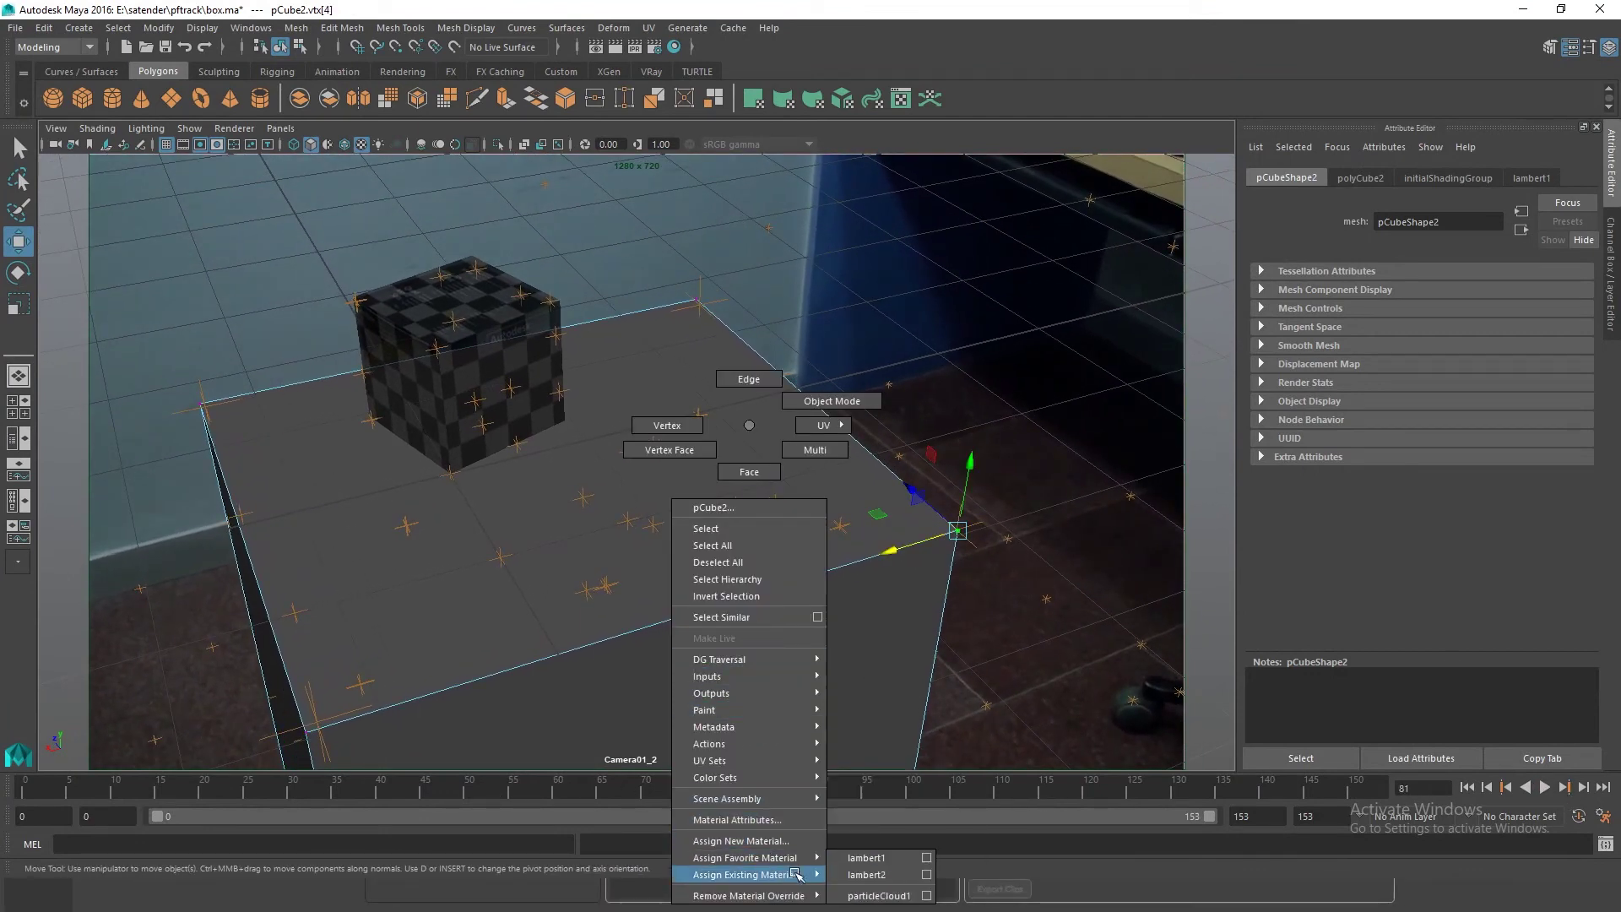
pyautogui.click(871, 857)
pyautogui.moveTo(708, 583); pyautogui.dragTo(822, 884, button='right')
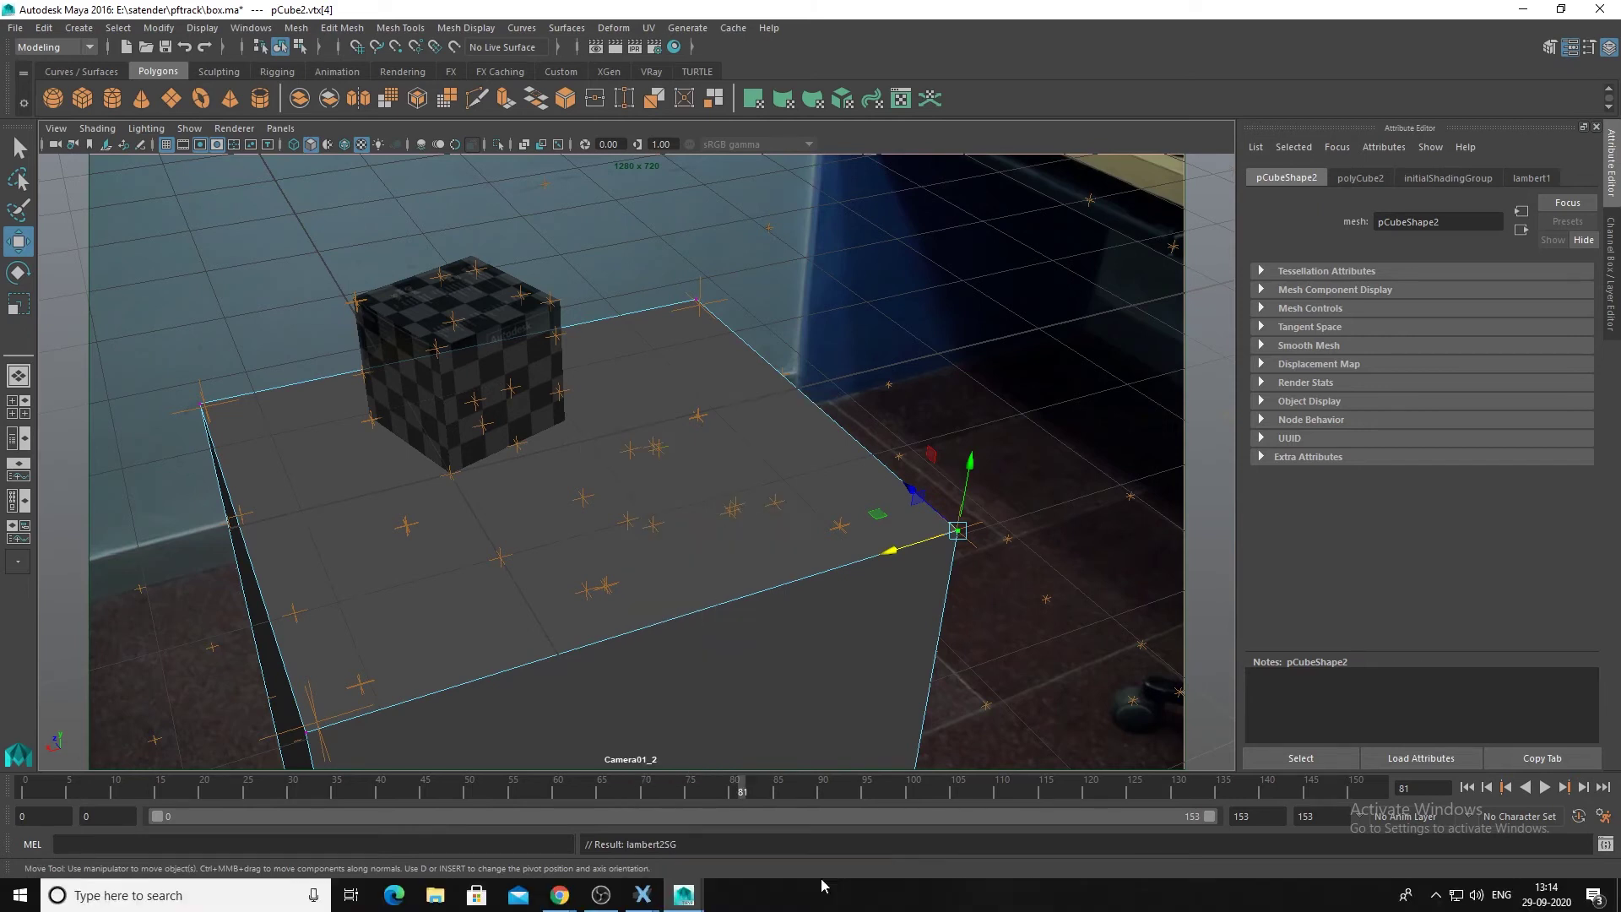
pyautogui.moveTo(790, 446); pyautogui.dragTo(870, 407, button='right')
pyautogui.moveTo(739, 662); pyautogui.dragTo(853, 878, button='right')
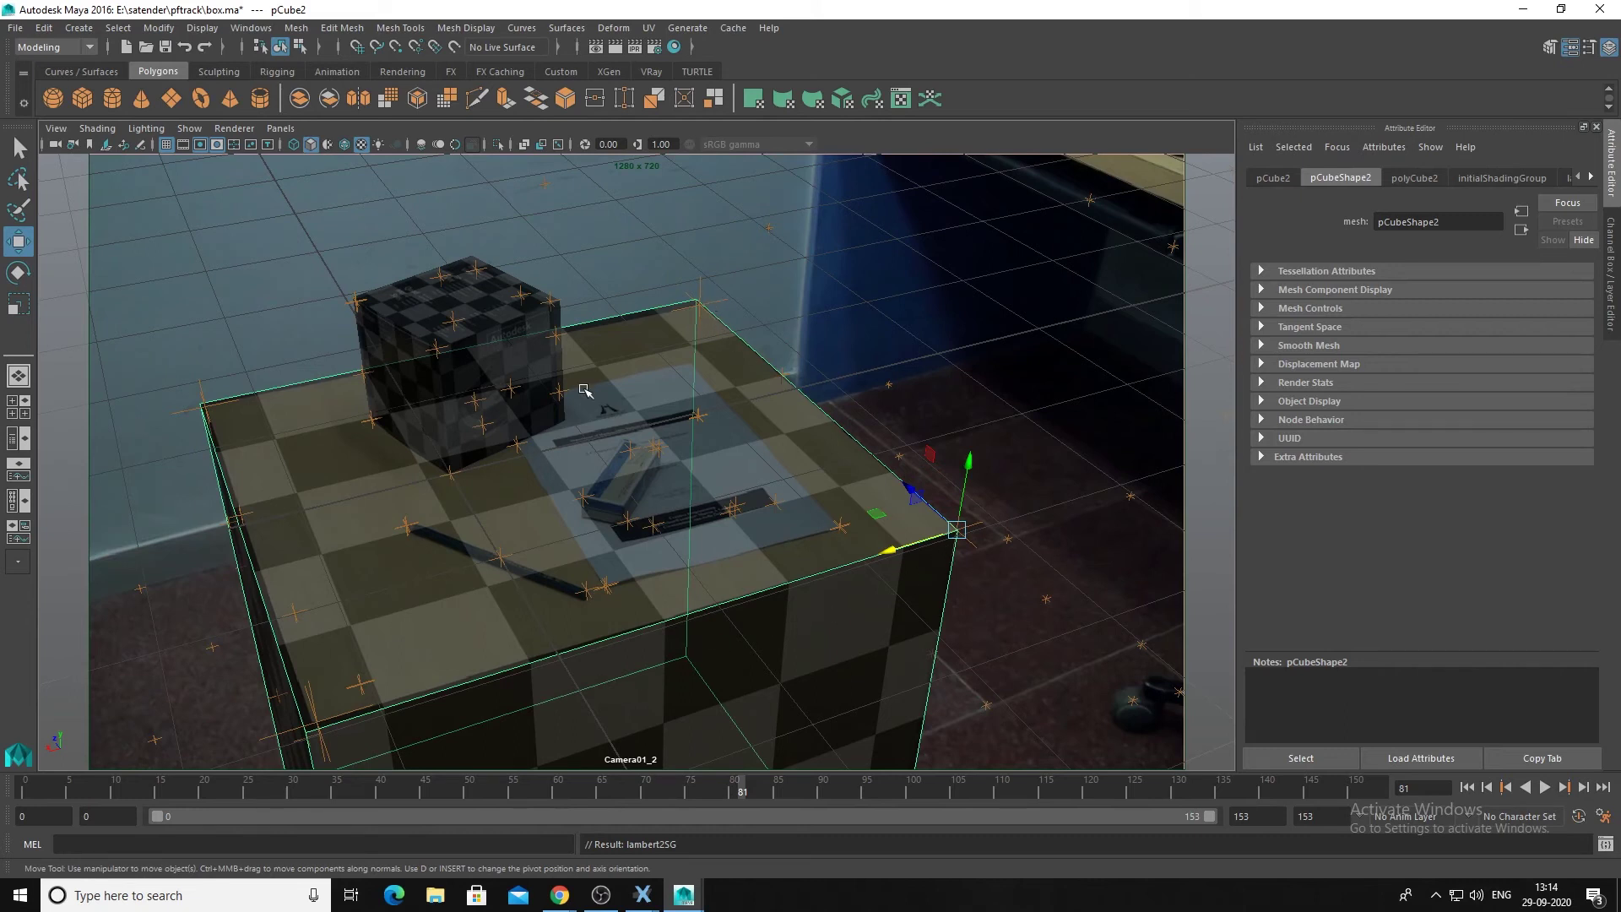
# Play the clip twice from the start to check that both checkered cubes stick to the filmed boxes, and return to frame 0.
pyautogui.click(1468, 787)
pyautogui.click(1544, 788)
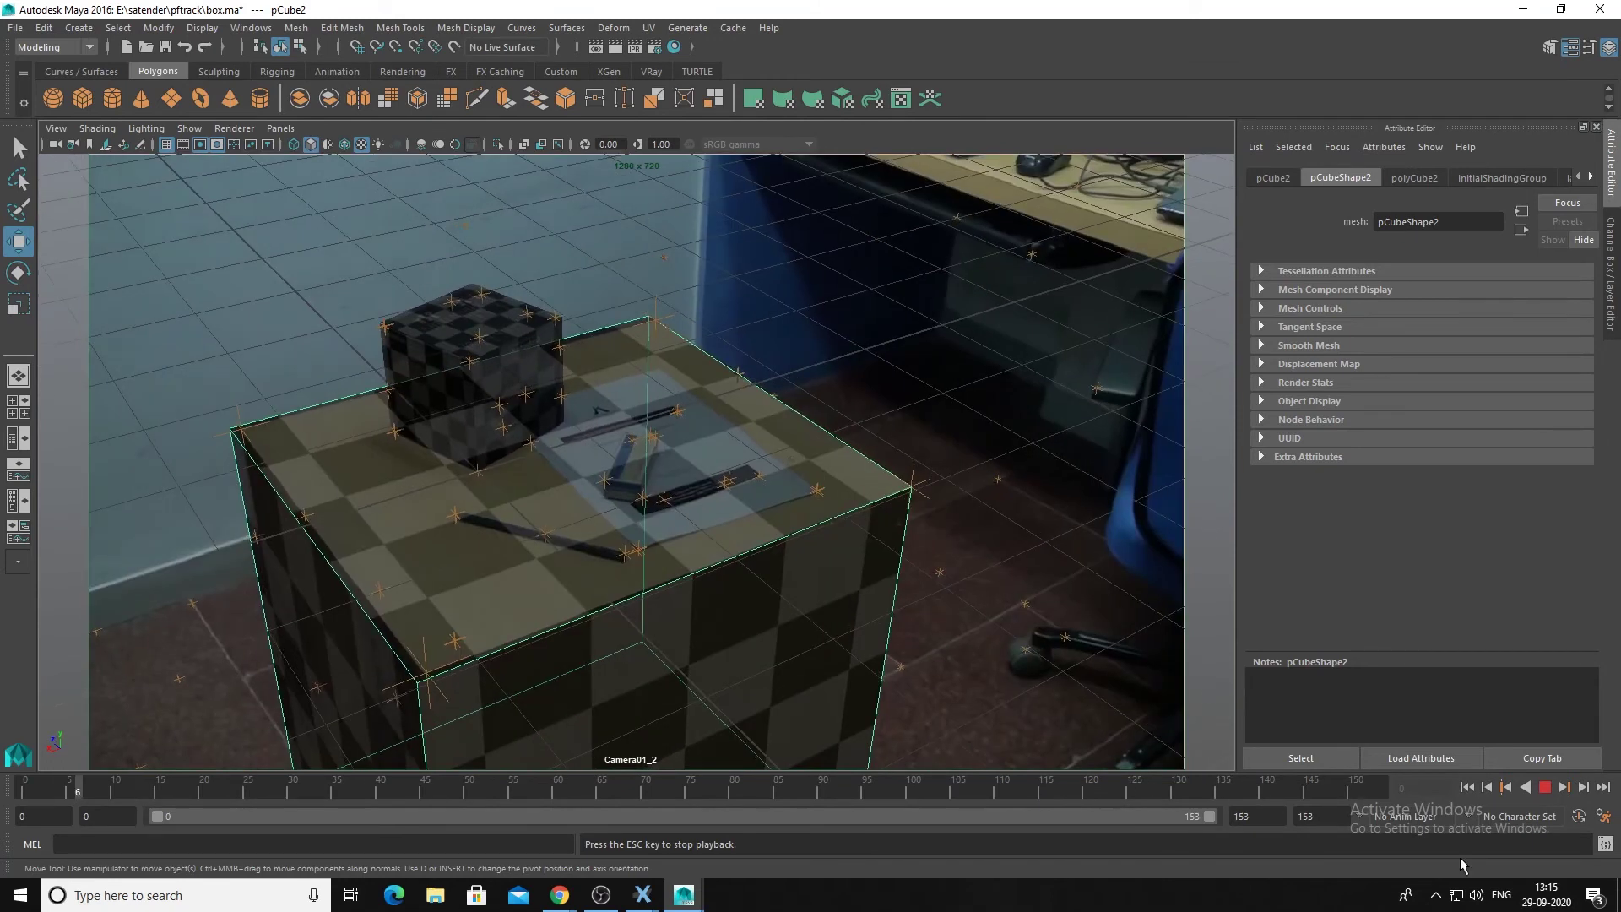
pyautogui.click(1546, 787)
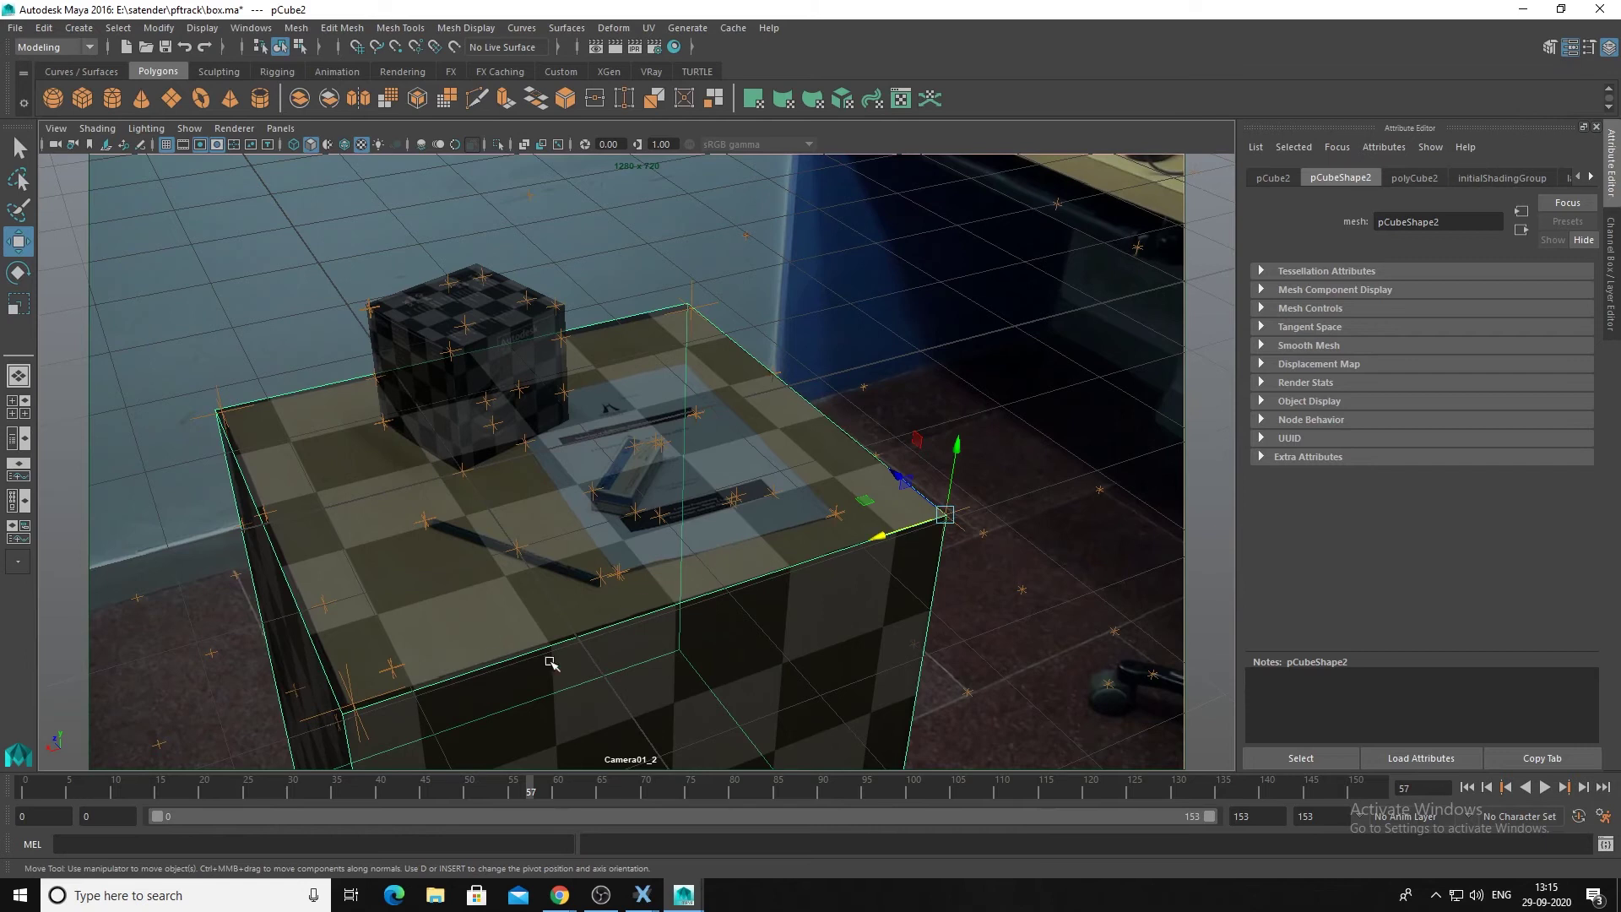
pyautogui.click(1468, 787)
pyautogui.click(1544, 787)
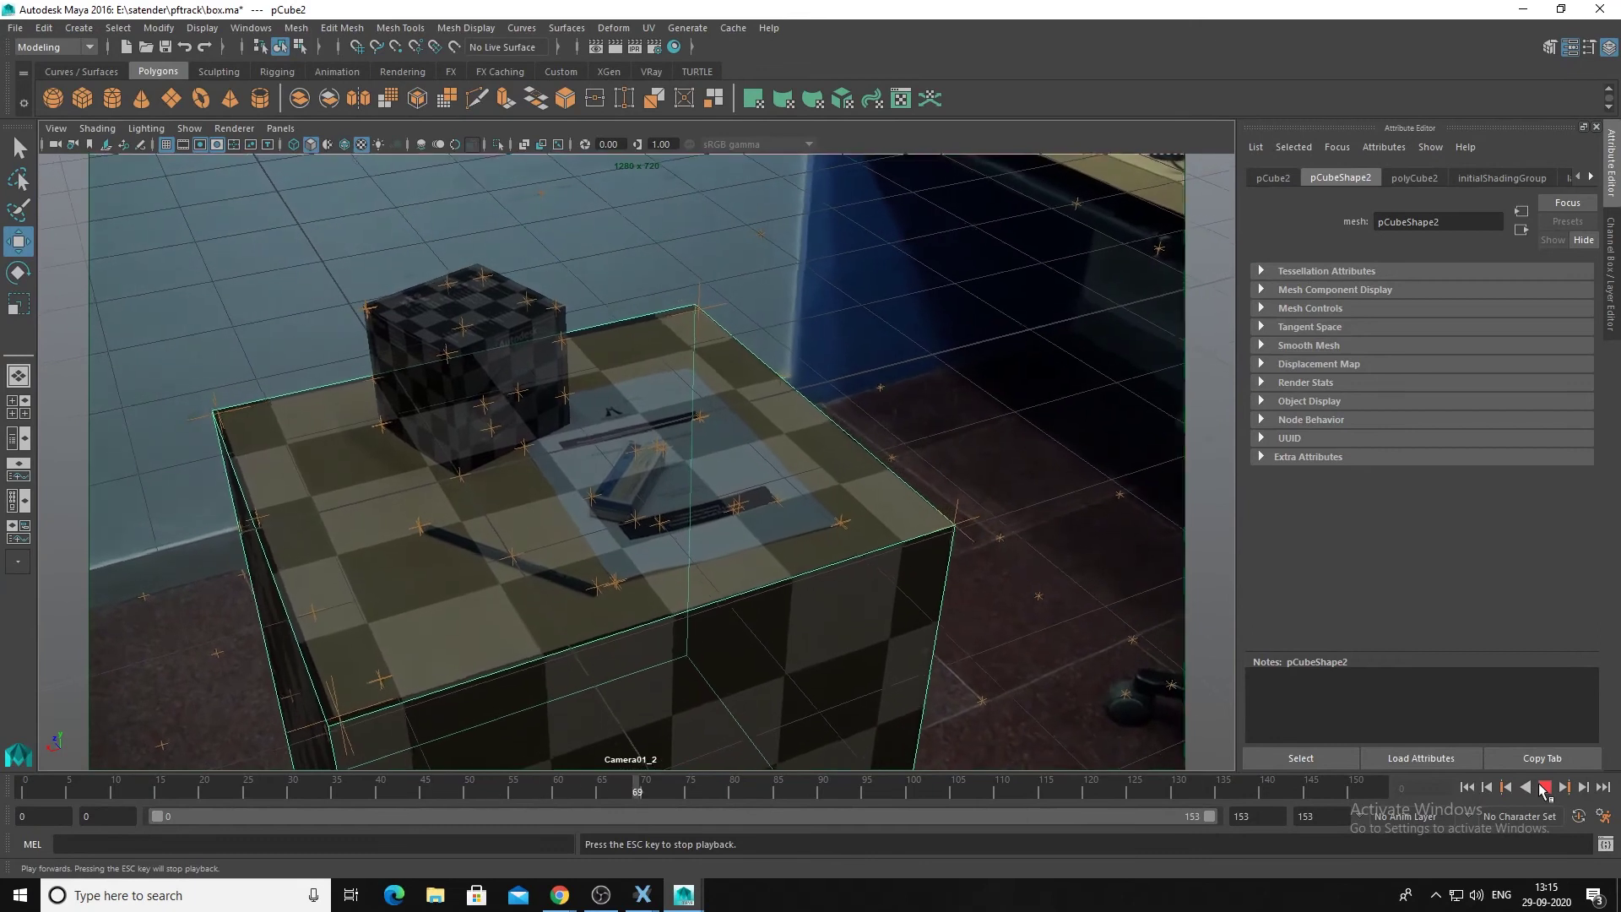
pyautogui.click(1544, 787)
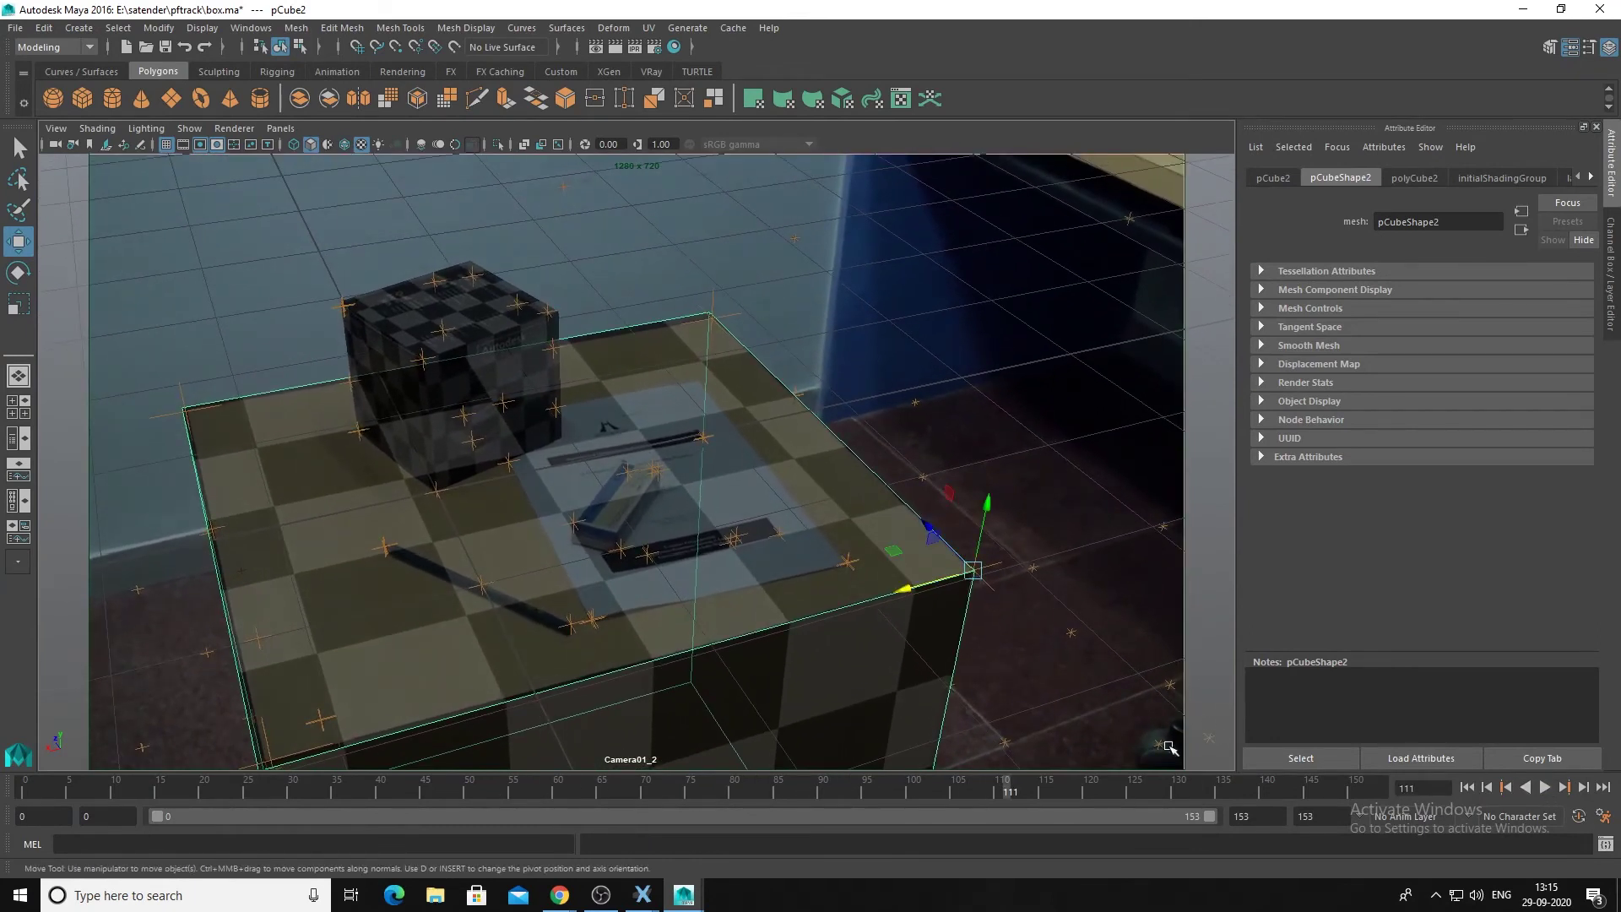
pyautogui.moveTo(214, 789); pyautogui.dragTo(24, 786)
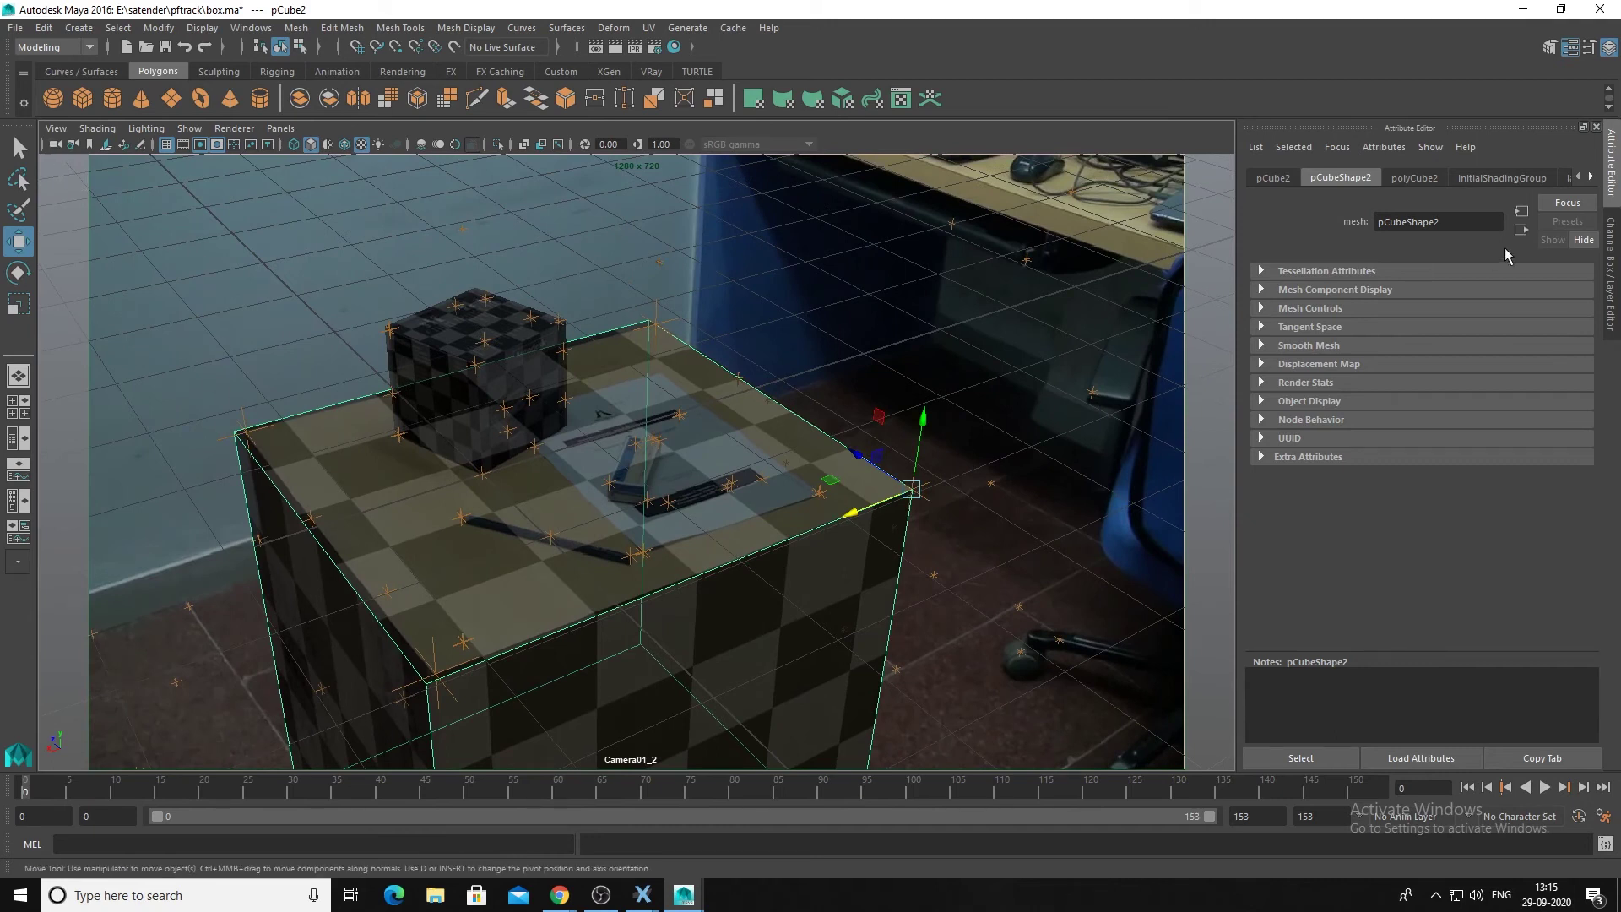
# Select the Camera01_2 camera and set its image plane's display mode to None.
pyautogui.click(54, 129)
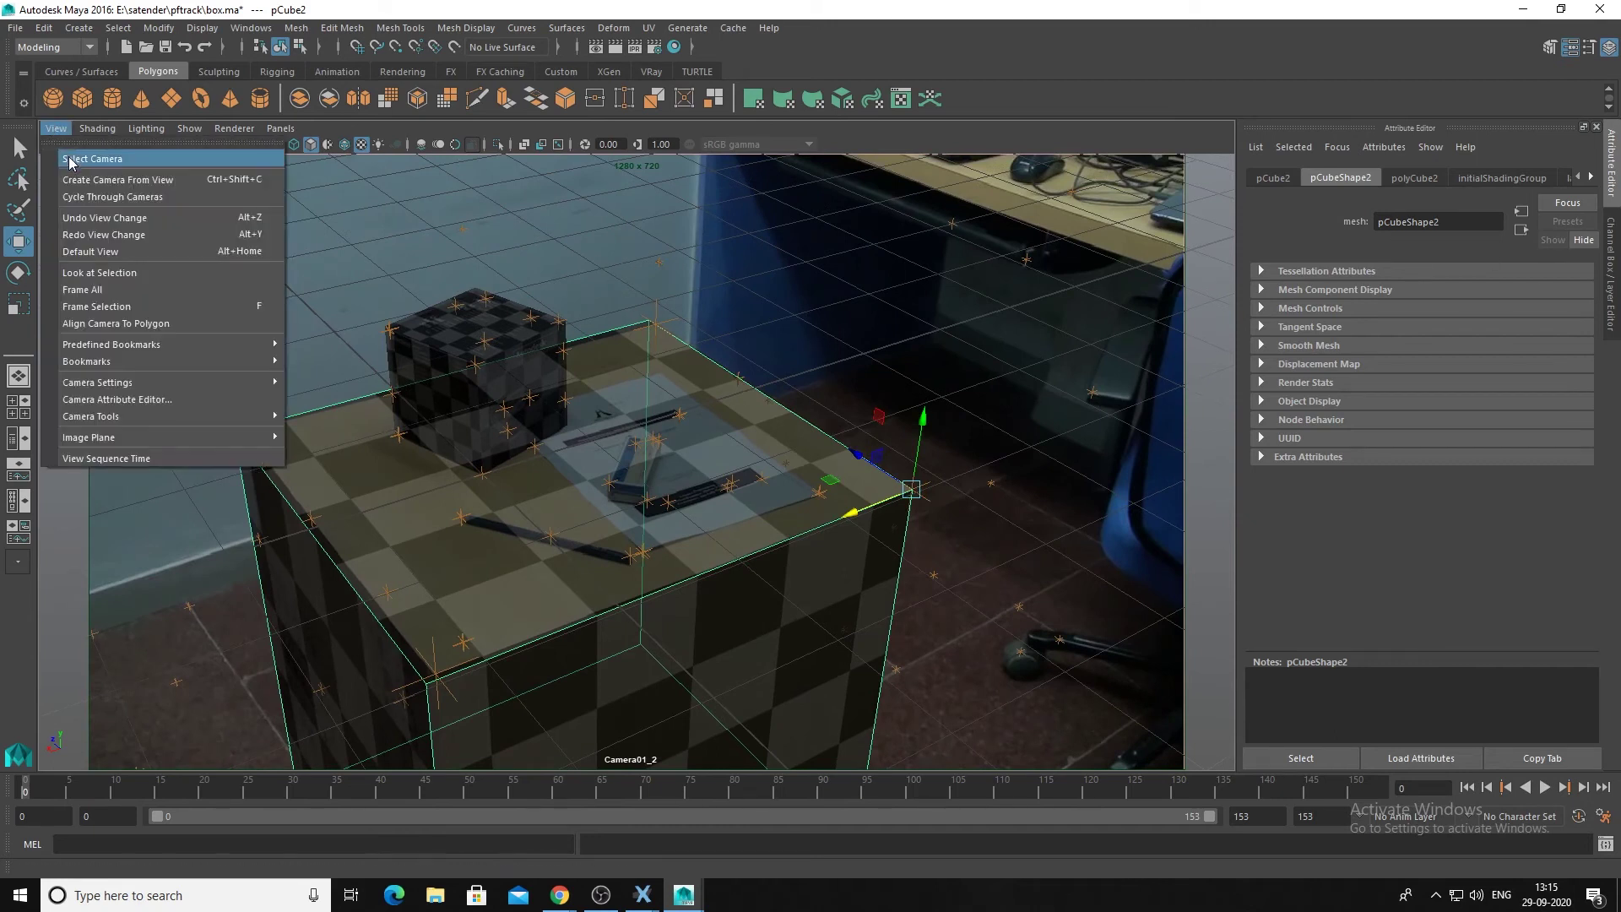
pyautogui.click(71, 159)
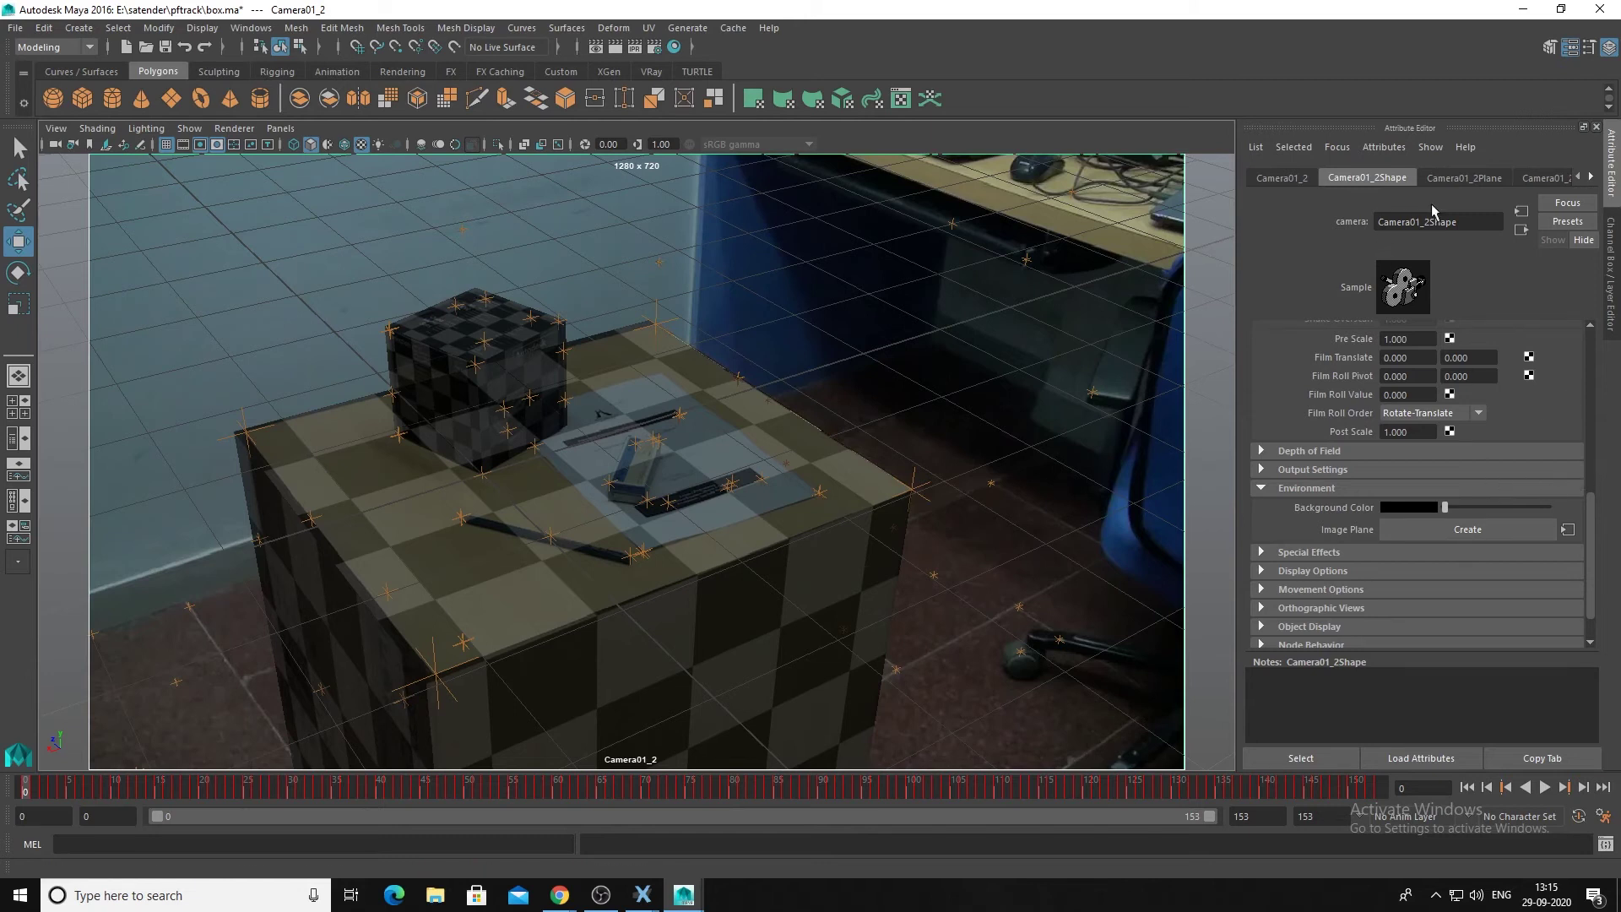
pyautogui.click(56, 128)
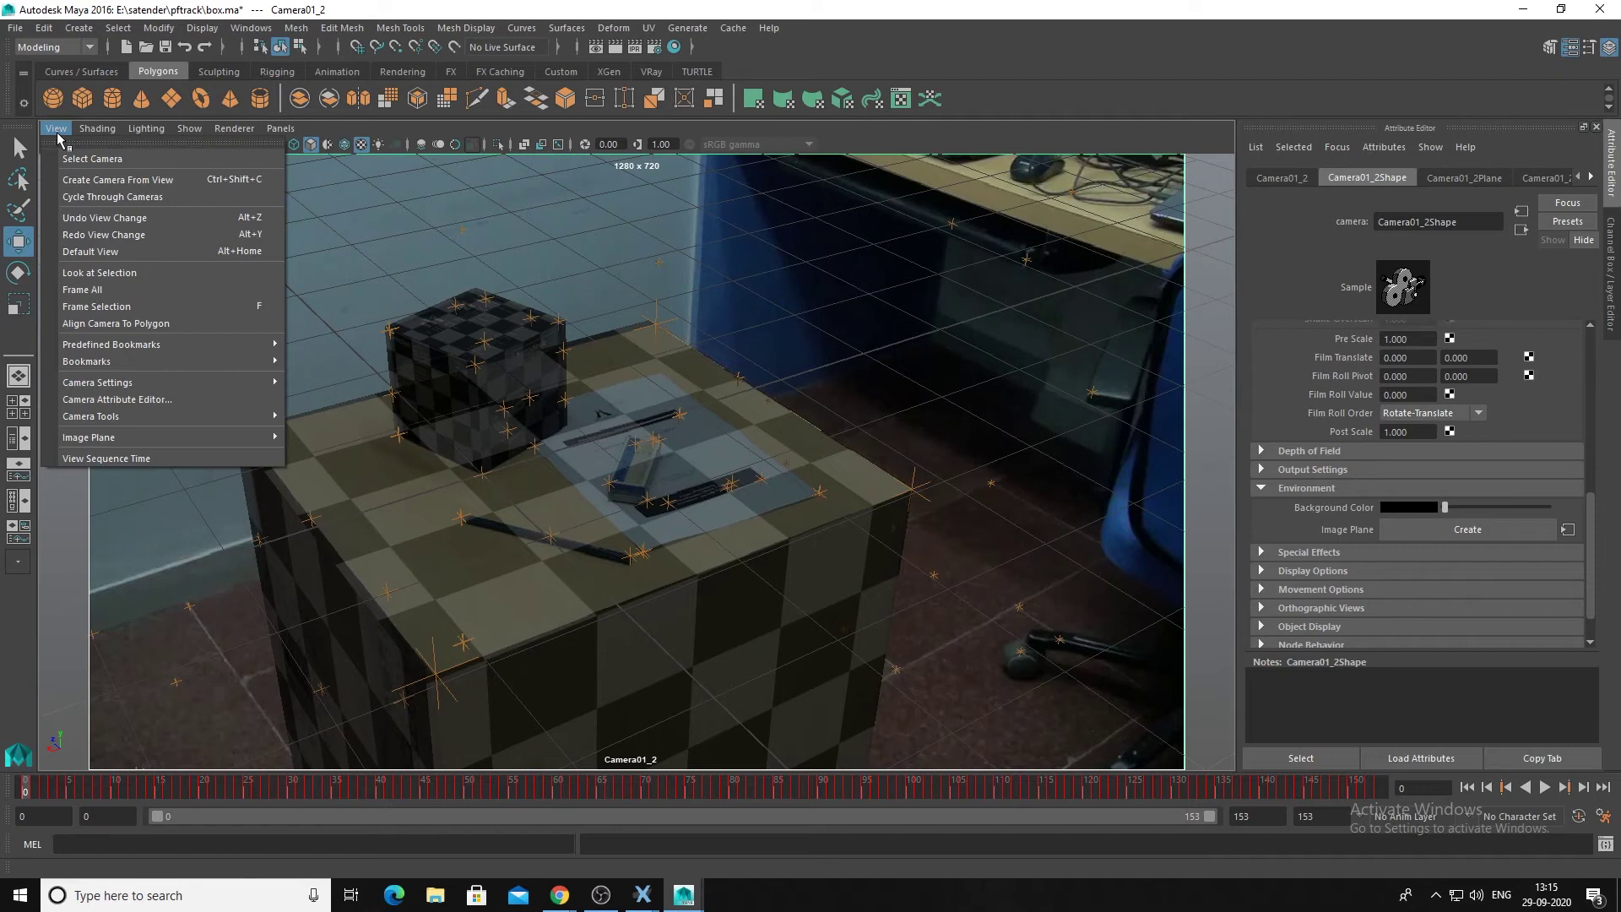
pyautogui.click(63, 161)
pyautogui.scroll(5, 1486, 471)
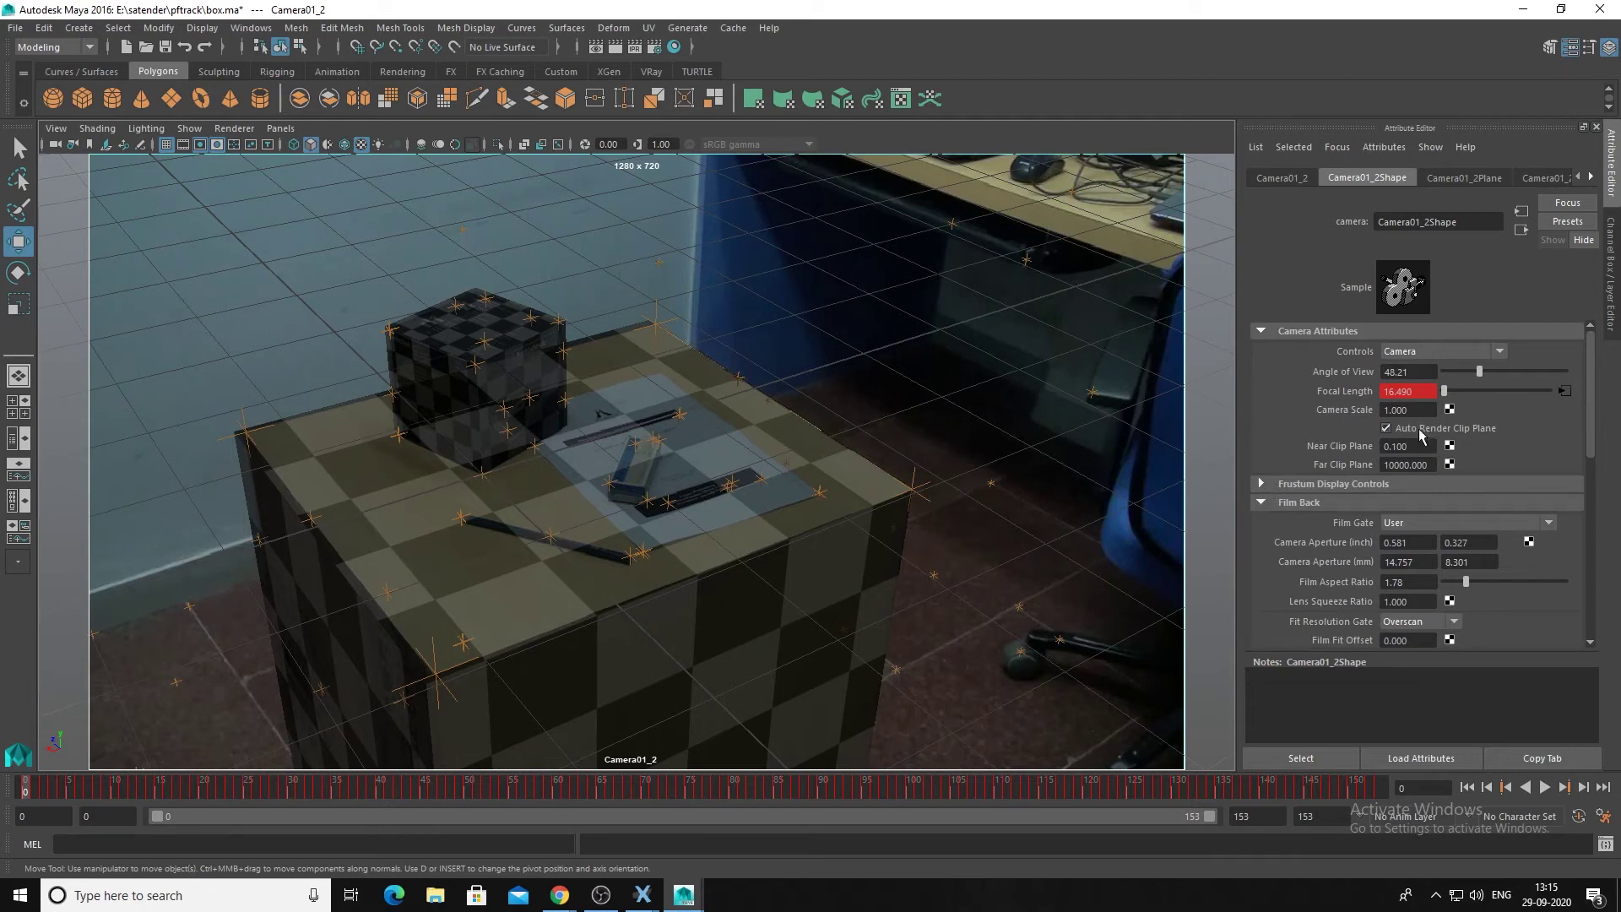
pyautogui.click(1438, 352)
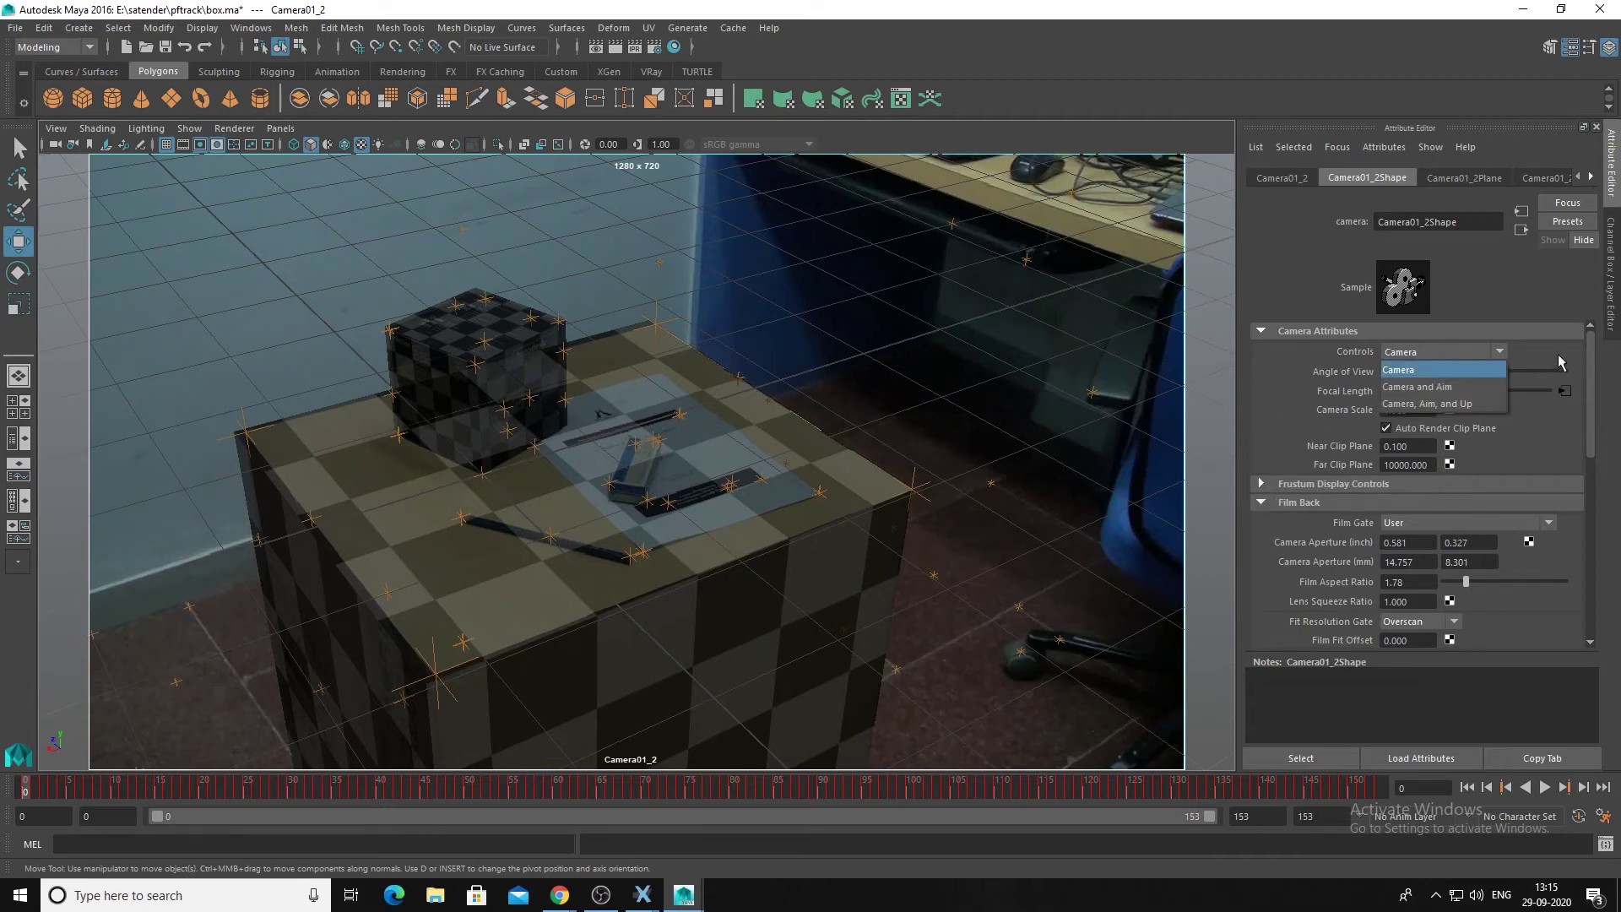
pyautogui.click(1558, 355)
pyautogui.click(1460, 178)
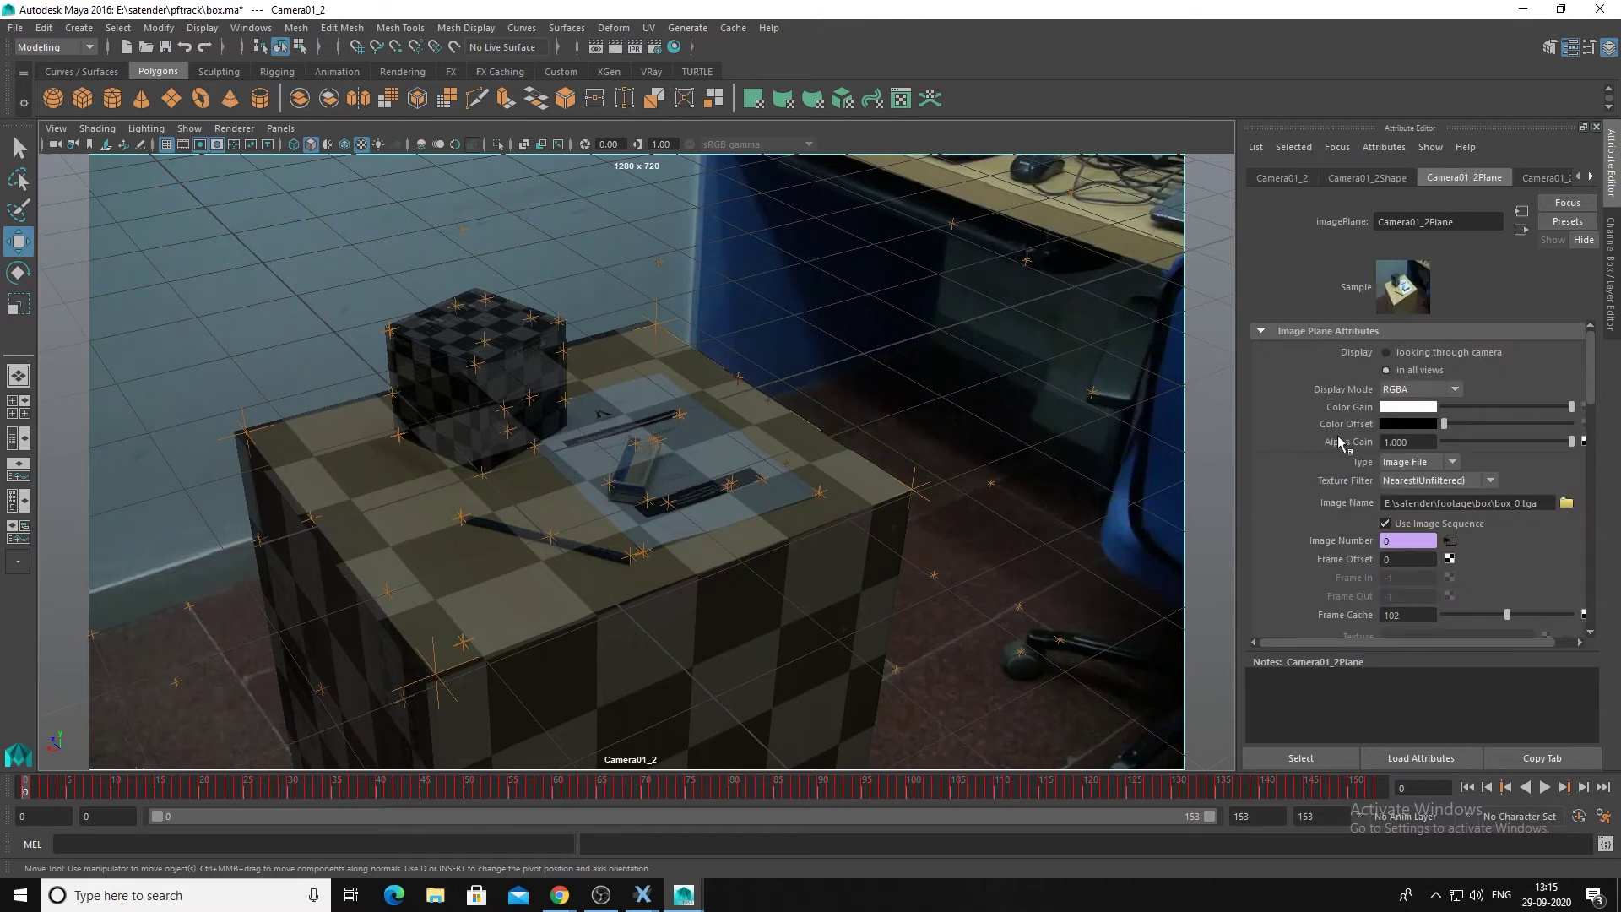
pyautogui.click(1440, 392)
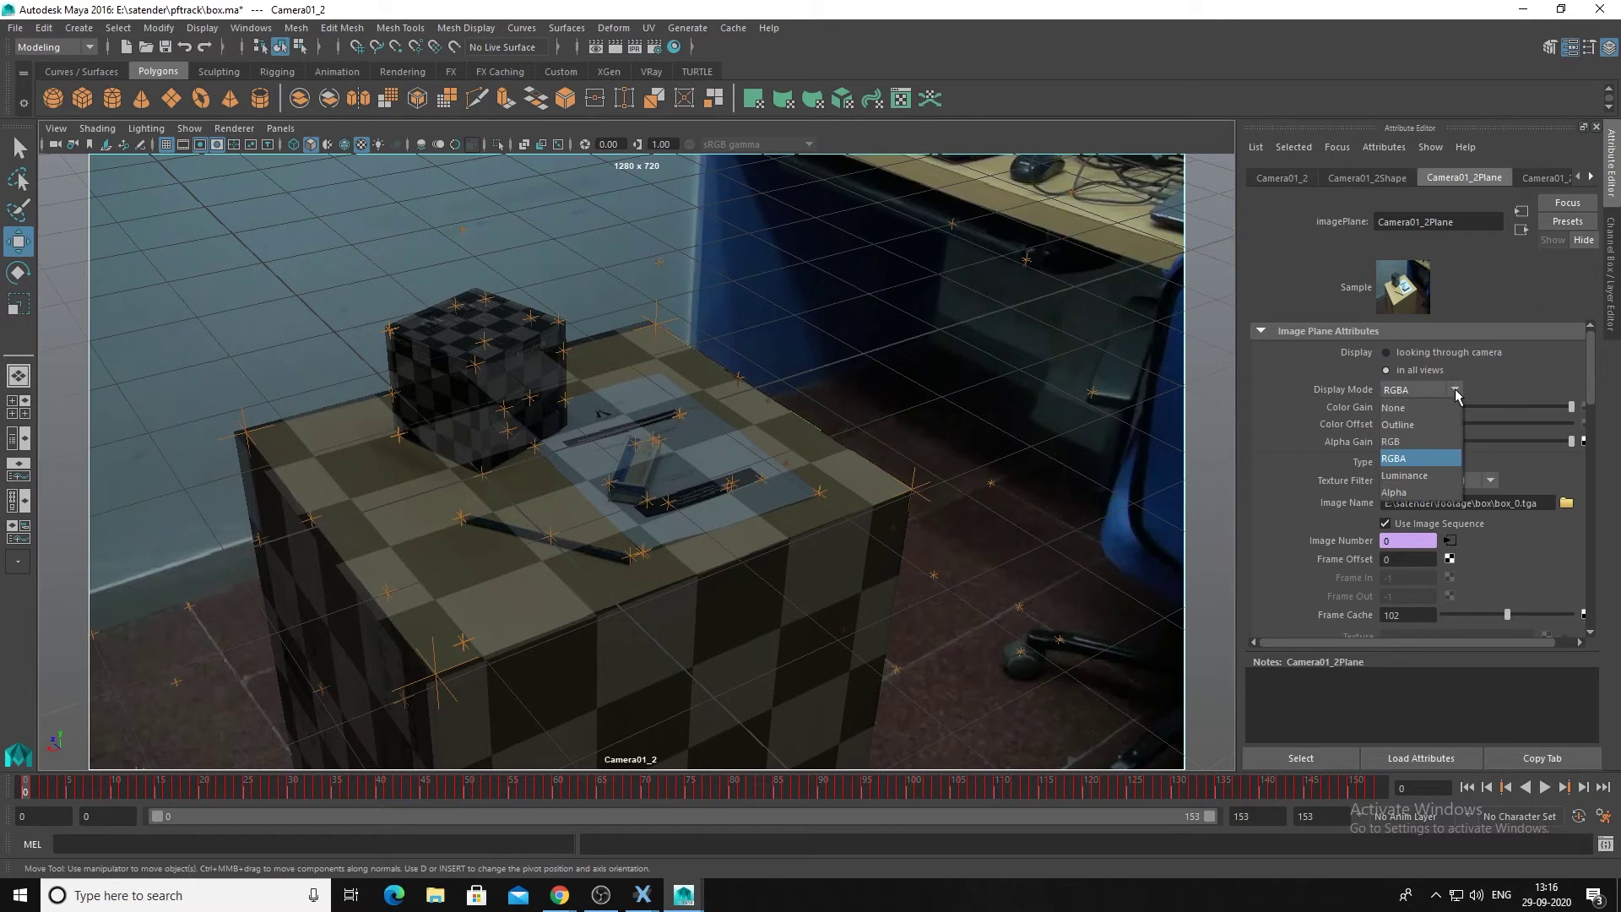
pyautogui.click(1425, 409)
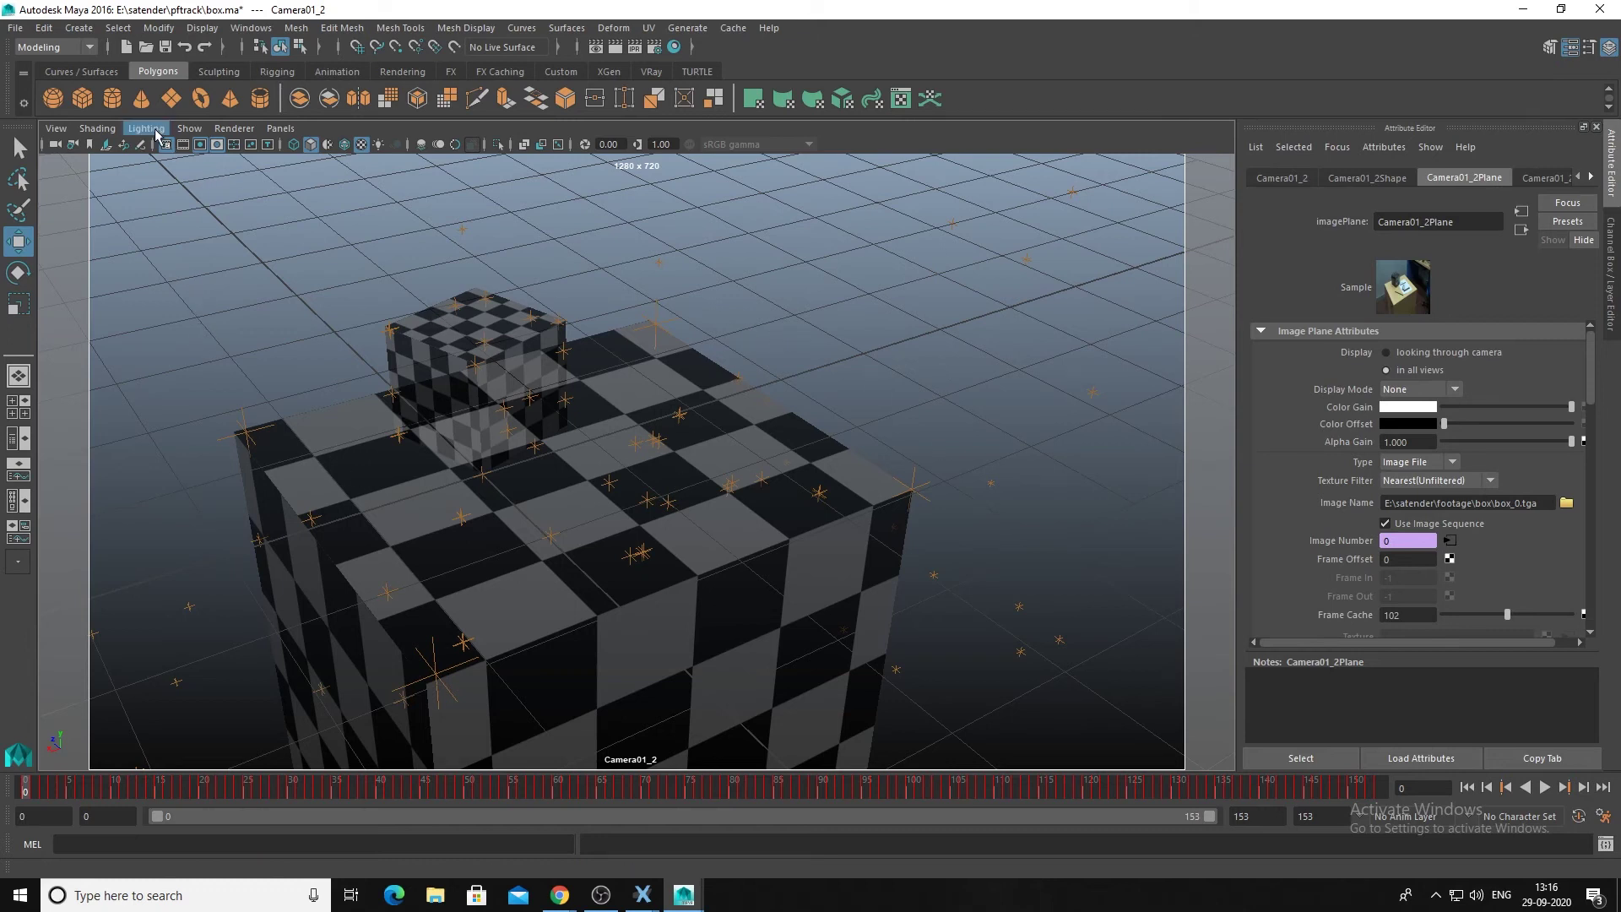
# Hide the locators in the camera view and play the animation with only the checkered cubes.
pyautogui.click(189, 128)
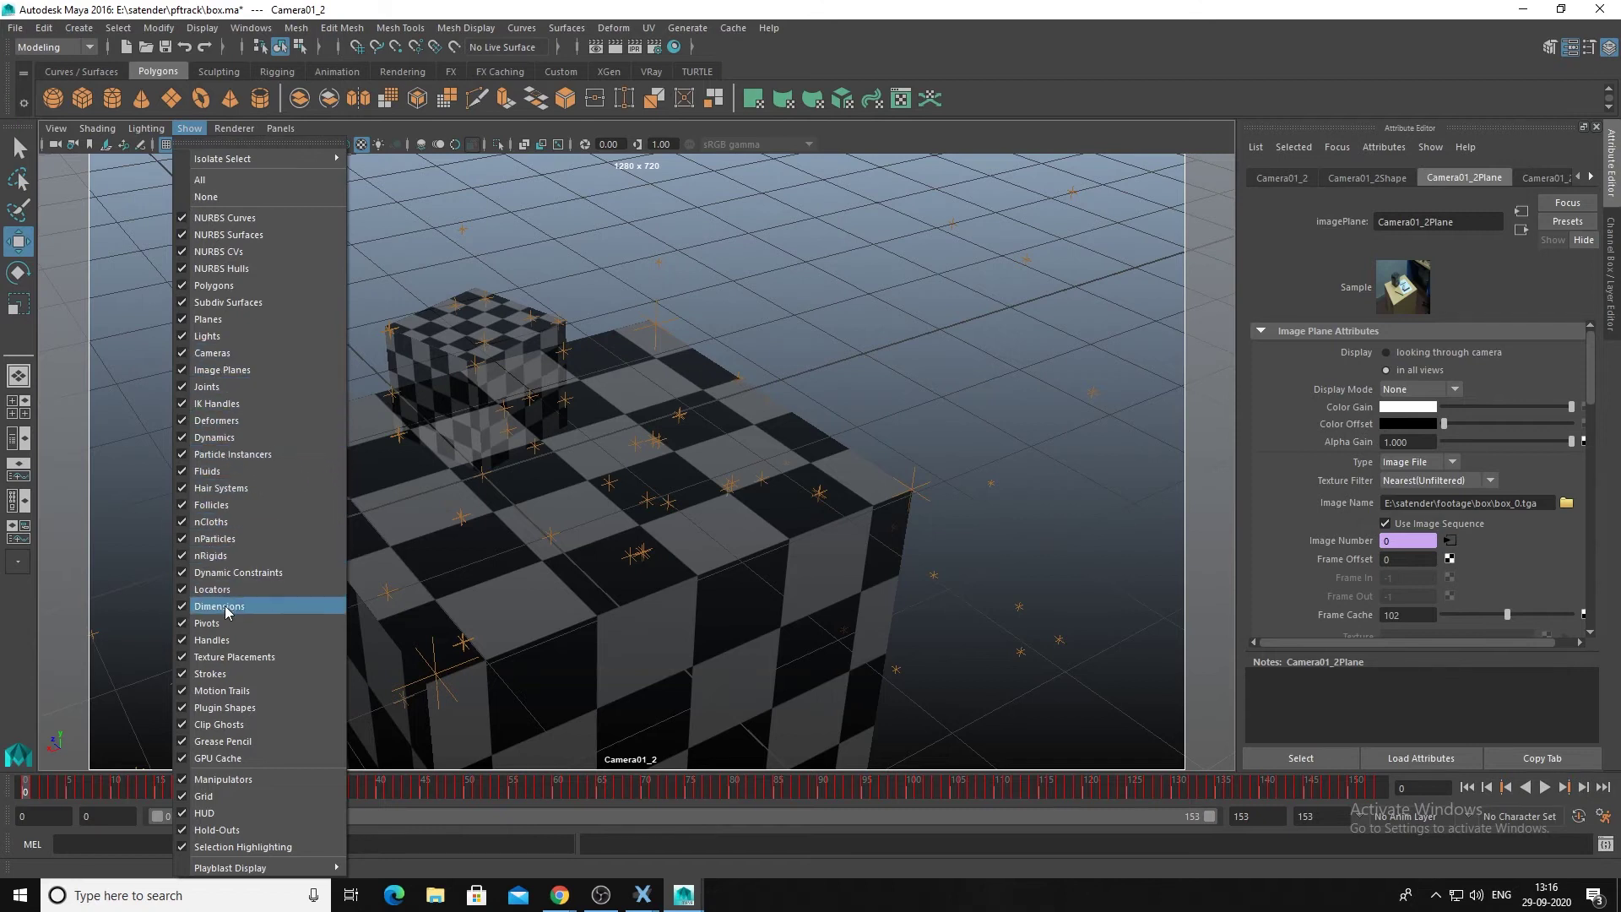
pyautogui.click(192, 590)
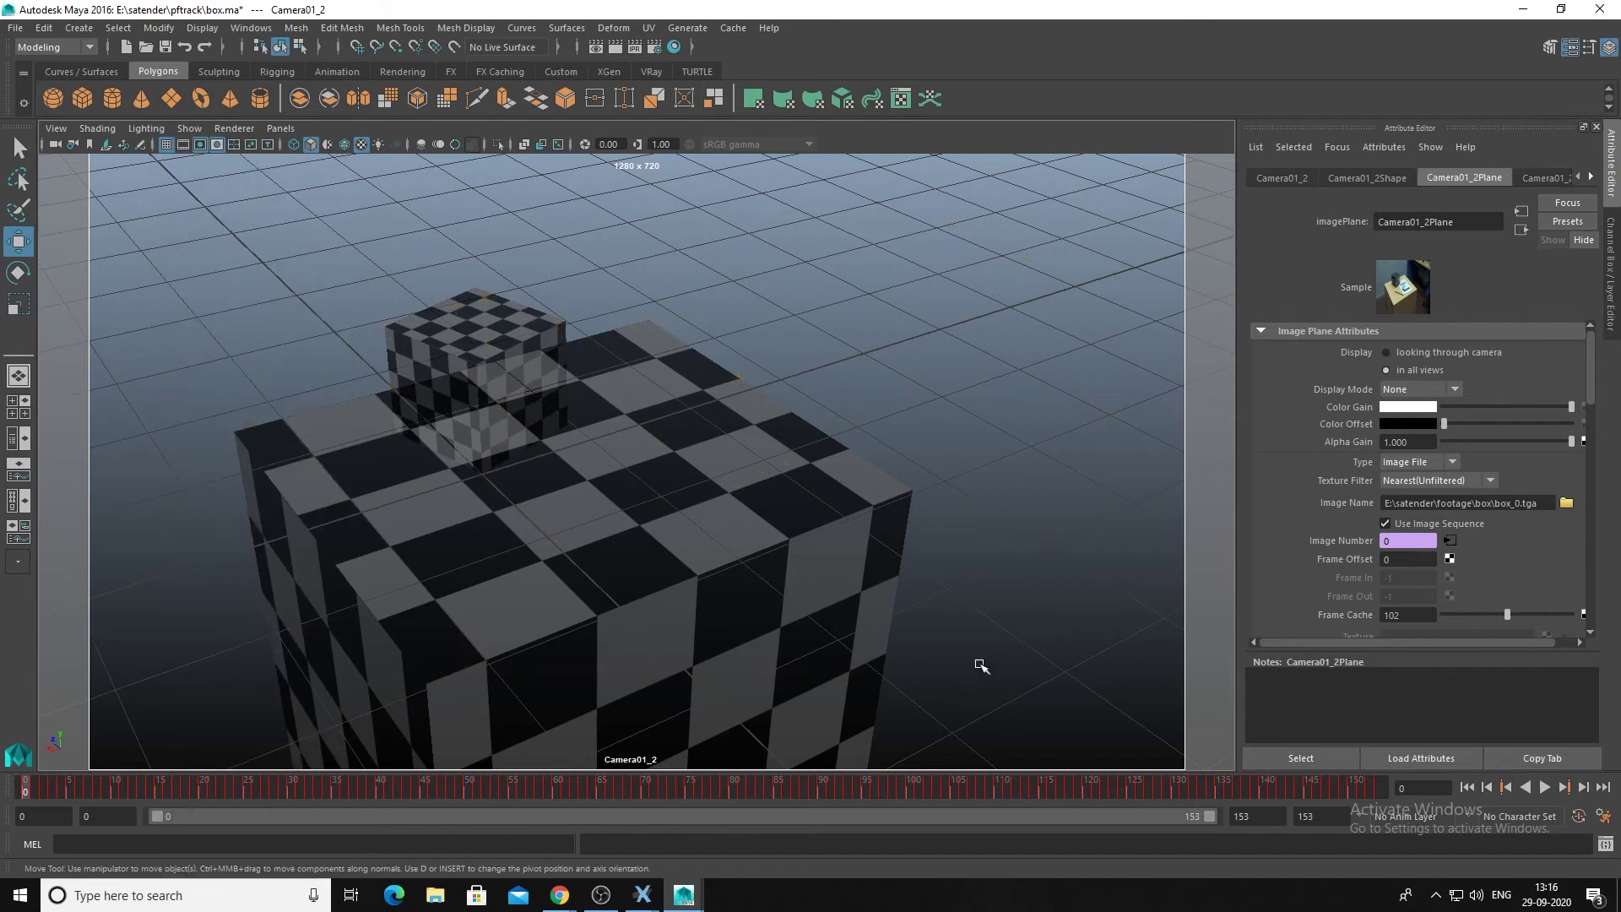
pyautogui.click(1545, 788)
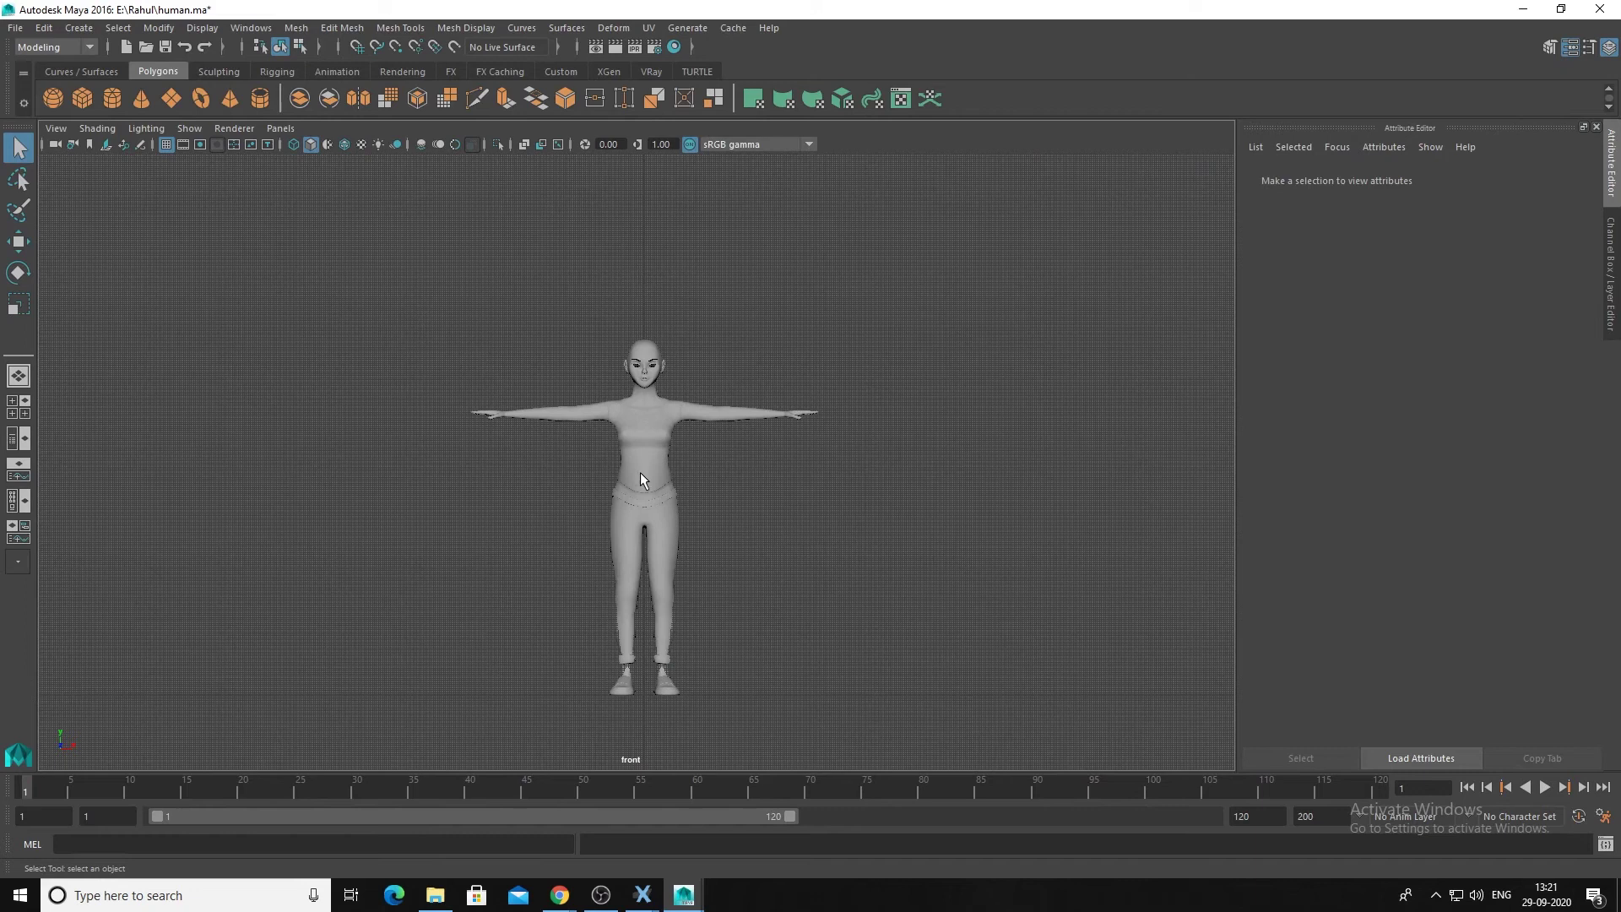
# Examine the human character mesh in the human.ma scene from the front and side in perspective, and switch back to the box.ma scene.
pyautogui.click(649, 529)
pyautogui.press('space')
pyautogui.moveTo(528, 577); pyautogui.dragTo(542, 517)
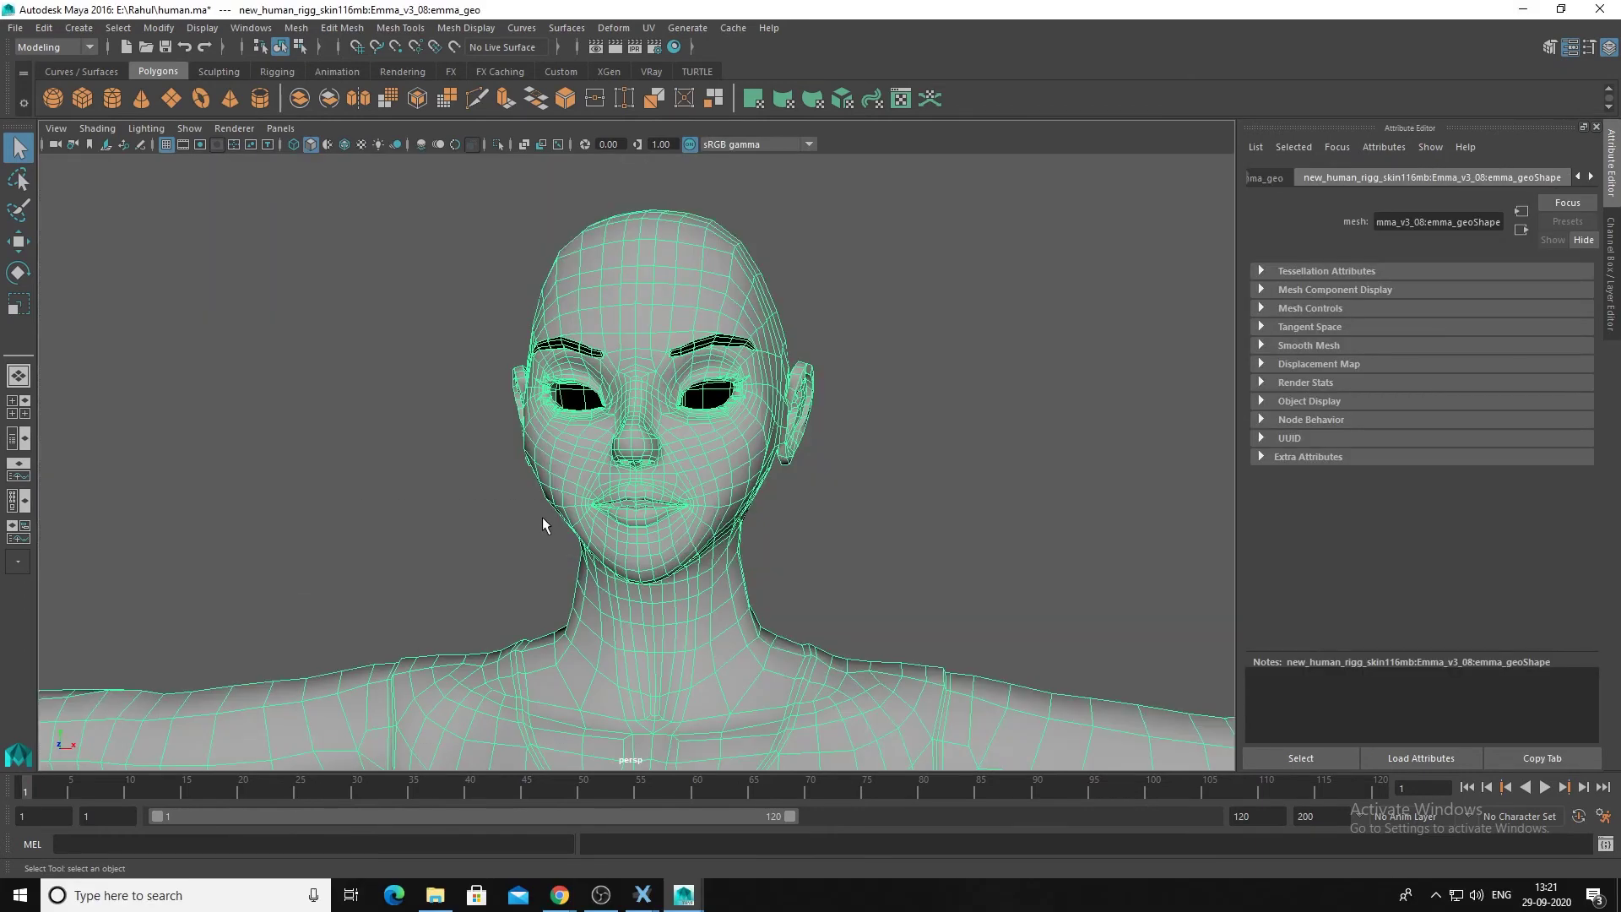
pyautogui.scroll(-12, 608, 543)
pyautogui.keyDown('alt'); pyautogui.moveTo(697, 582); pyautogui.dragTo(670, 337, button='middle'); pyautogui.keyUp('alt')
pyautogui.keyDown('alt'); pyautogui.moveTo(694, 406); pyautogui.dragTo(560, 462); pyautogui.keyUp('alt')
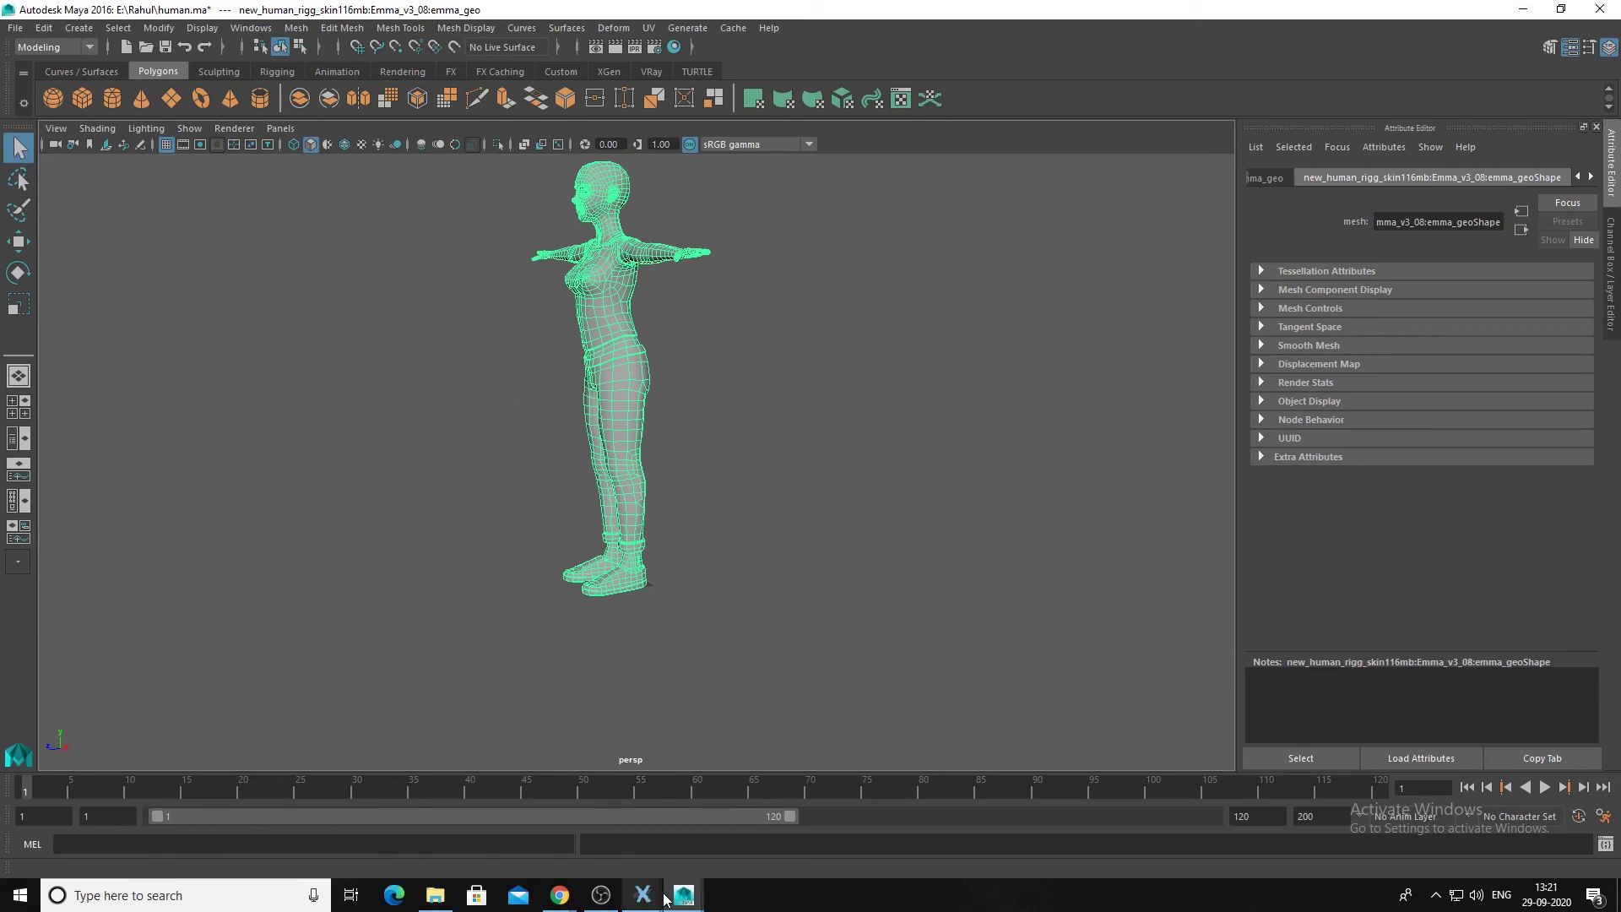
pyautogui.moveTo(685, 895)
pyautogui.click(608, 834)
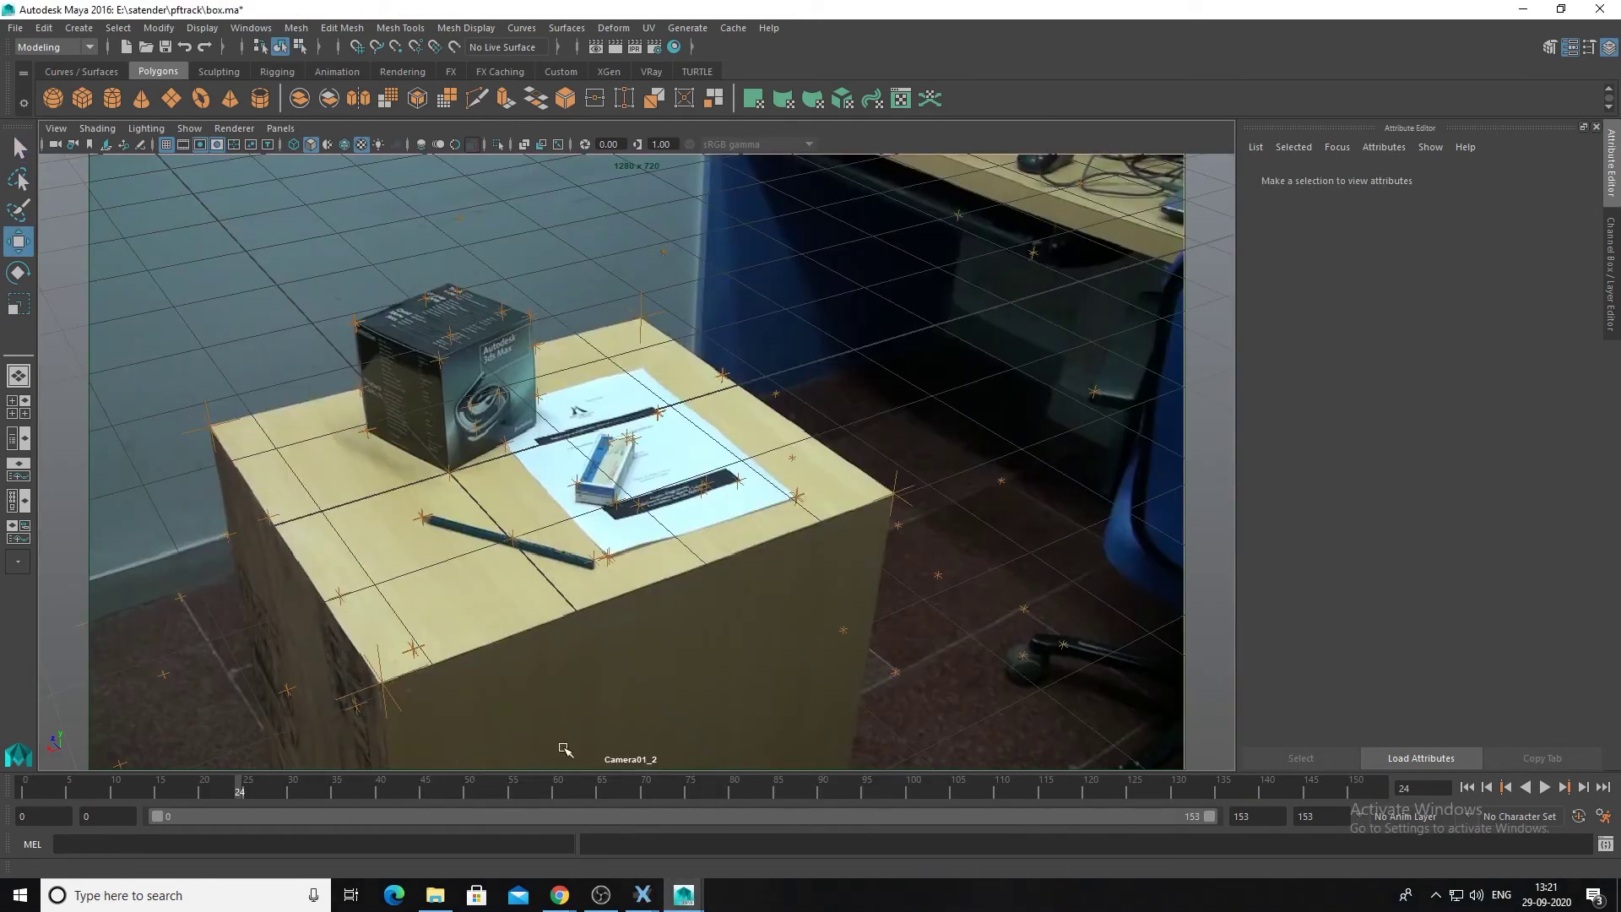
# Import human.ma from the E: drive into the box.ma scene, accepting the student version notice and read errors.
pyautogui.click(15, 28)
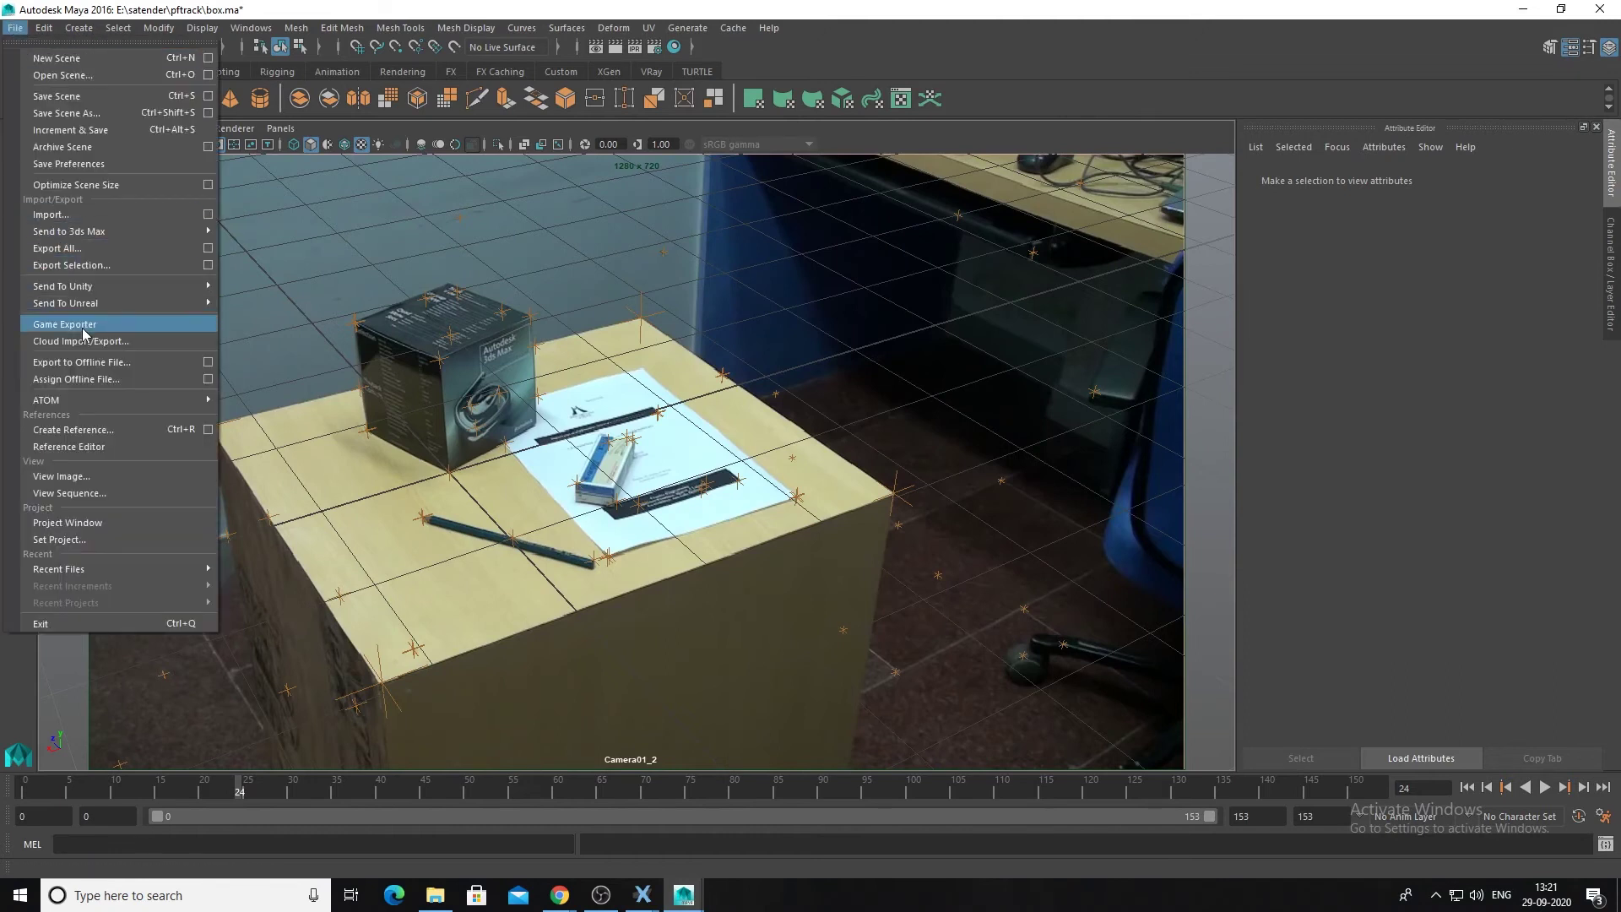
pyautogui.click(208, 214)
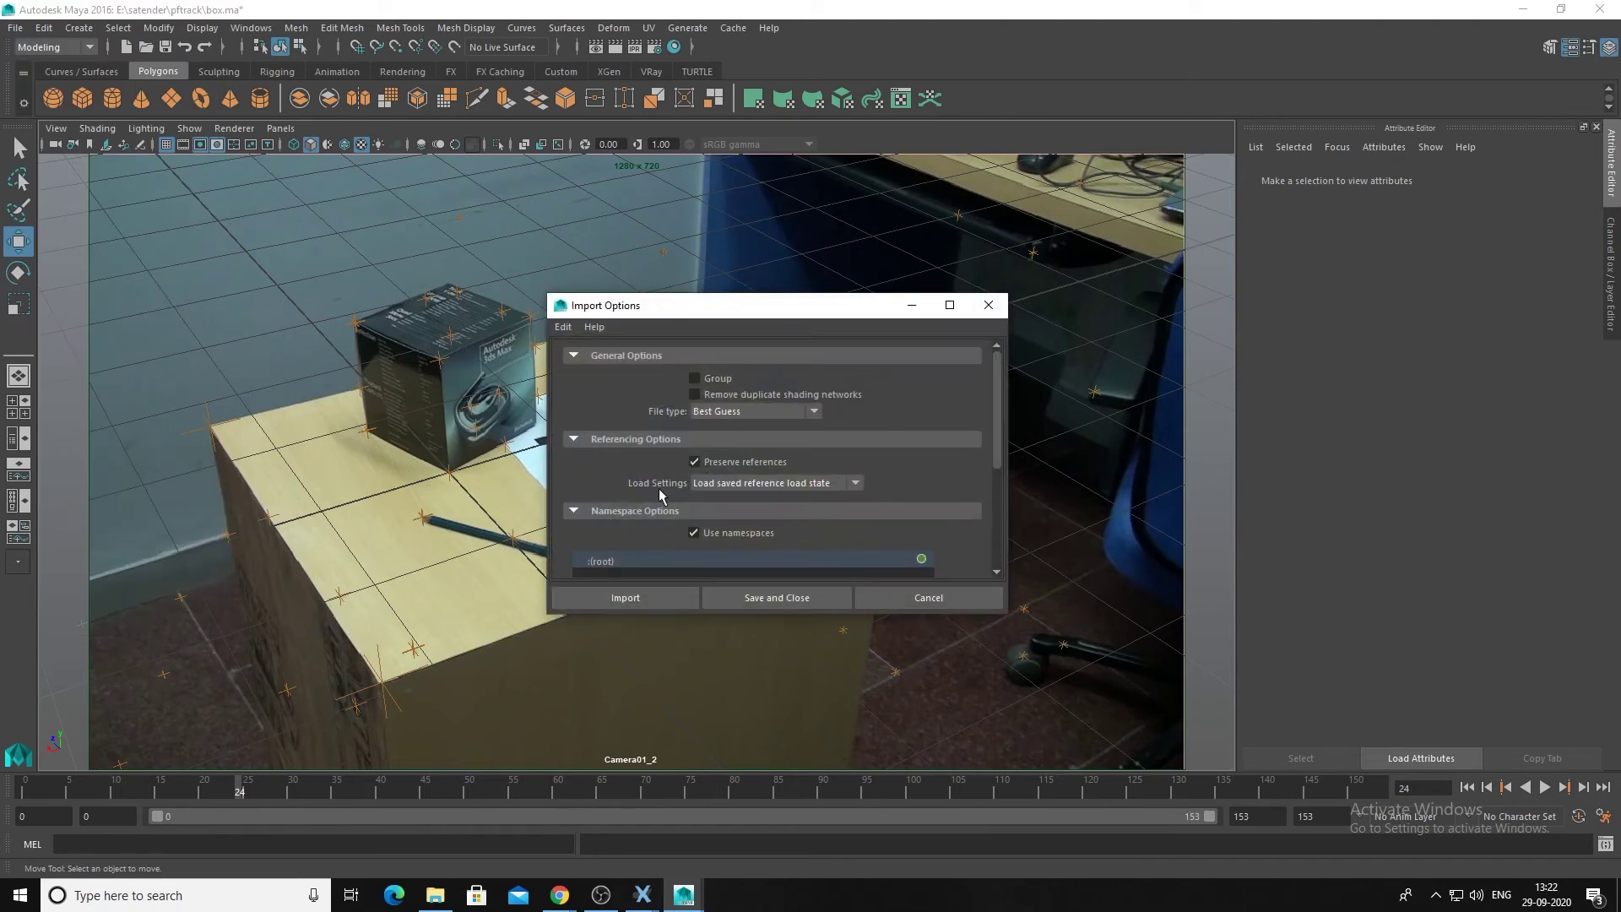
pyautogui.click(643, 595)
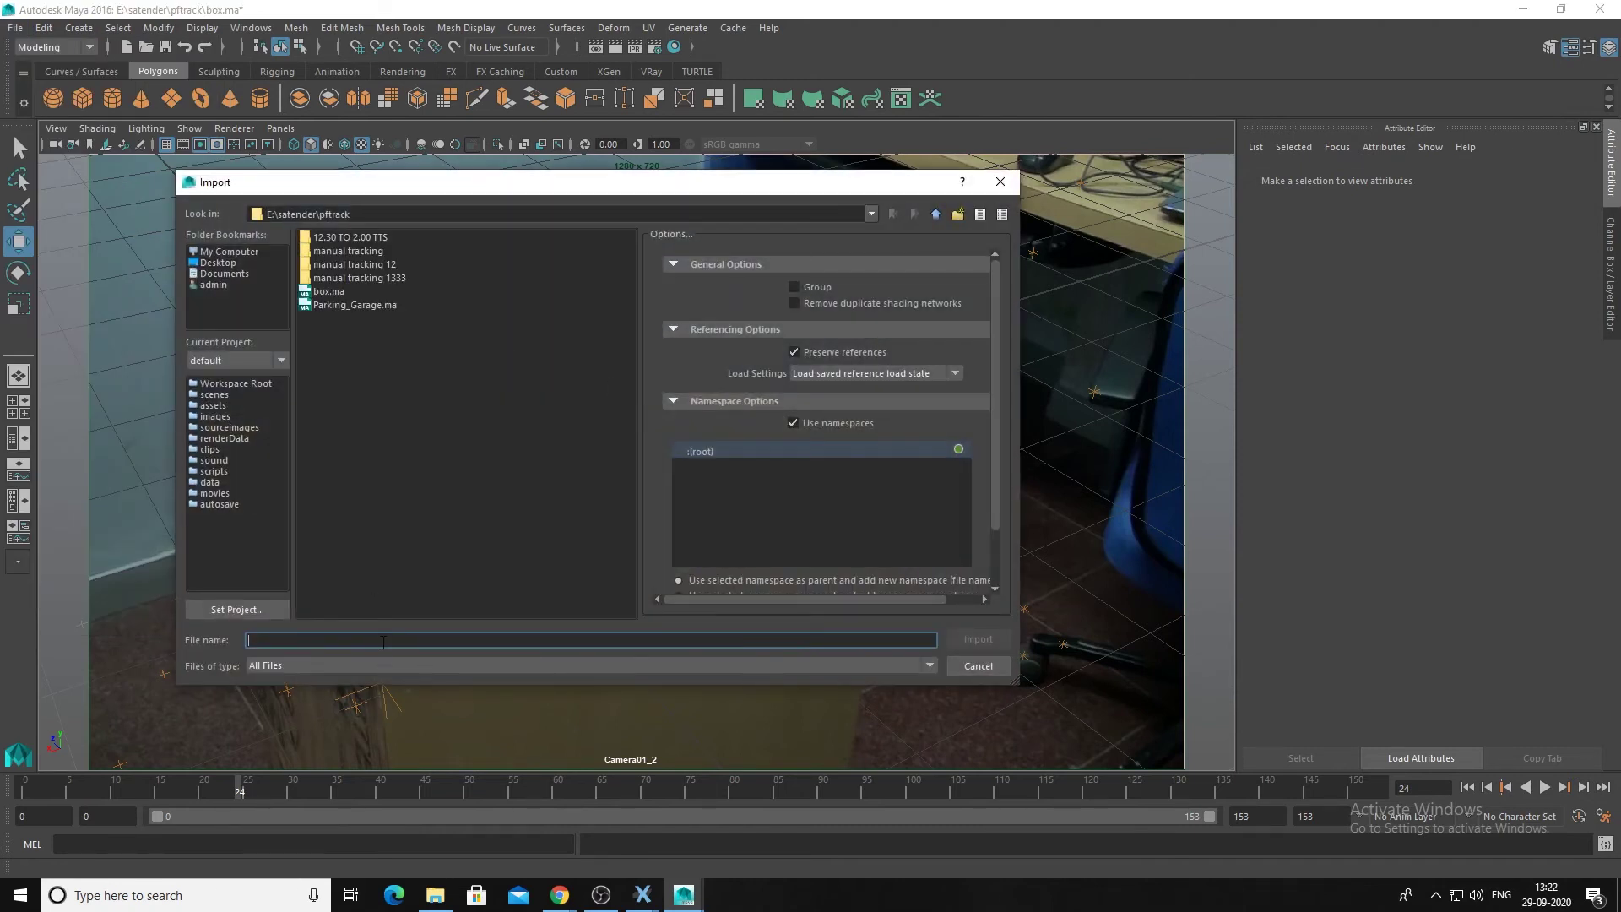
pyautogui.write('E:\\Rahul')
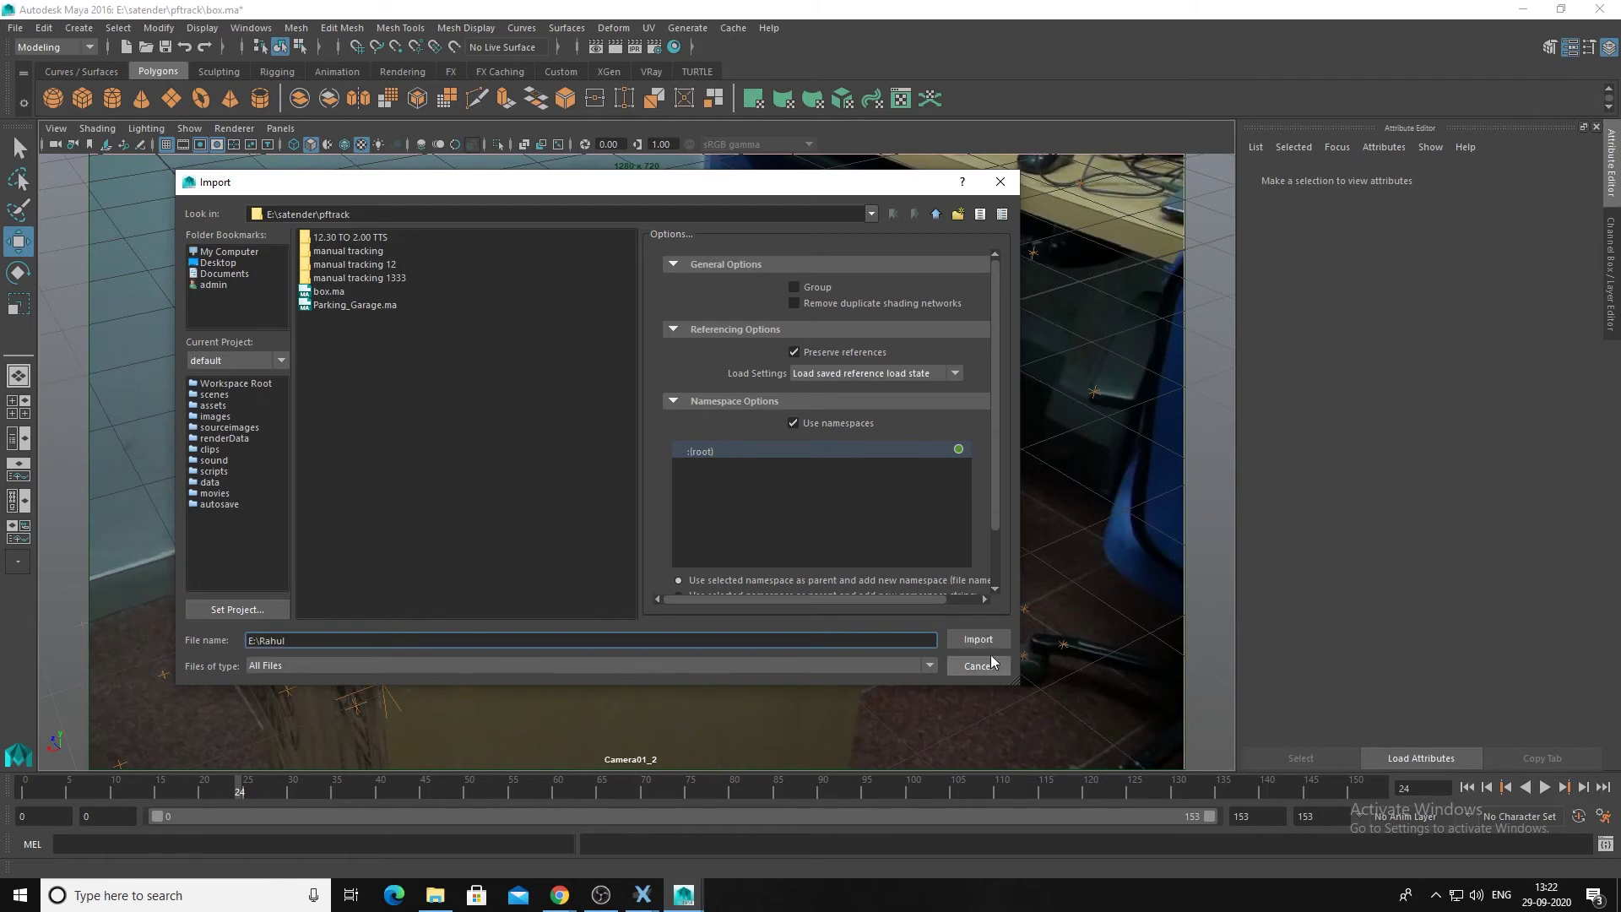
pyautogui.press('Return')
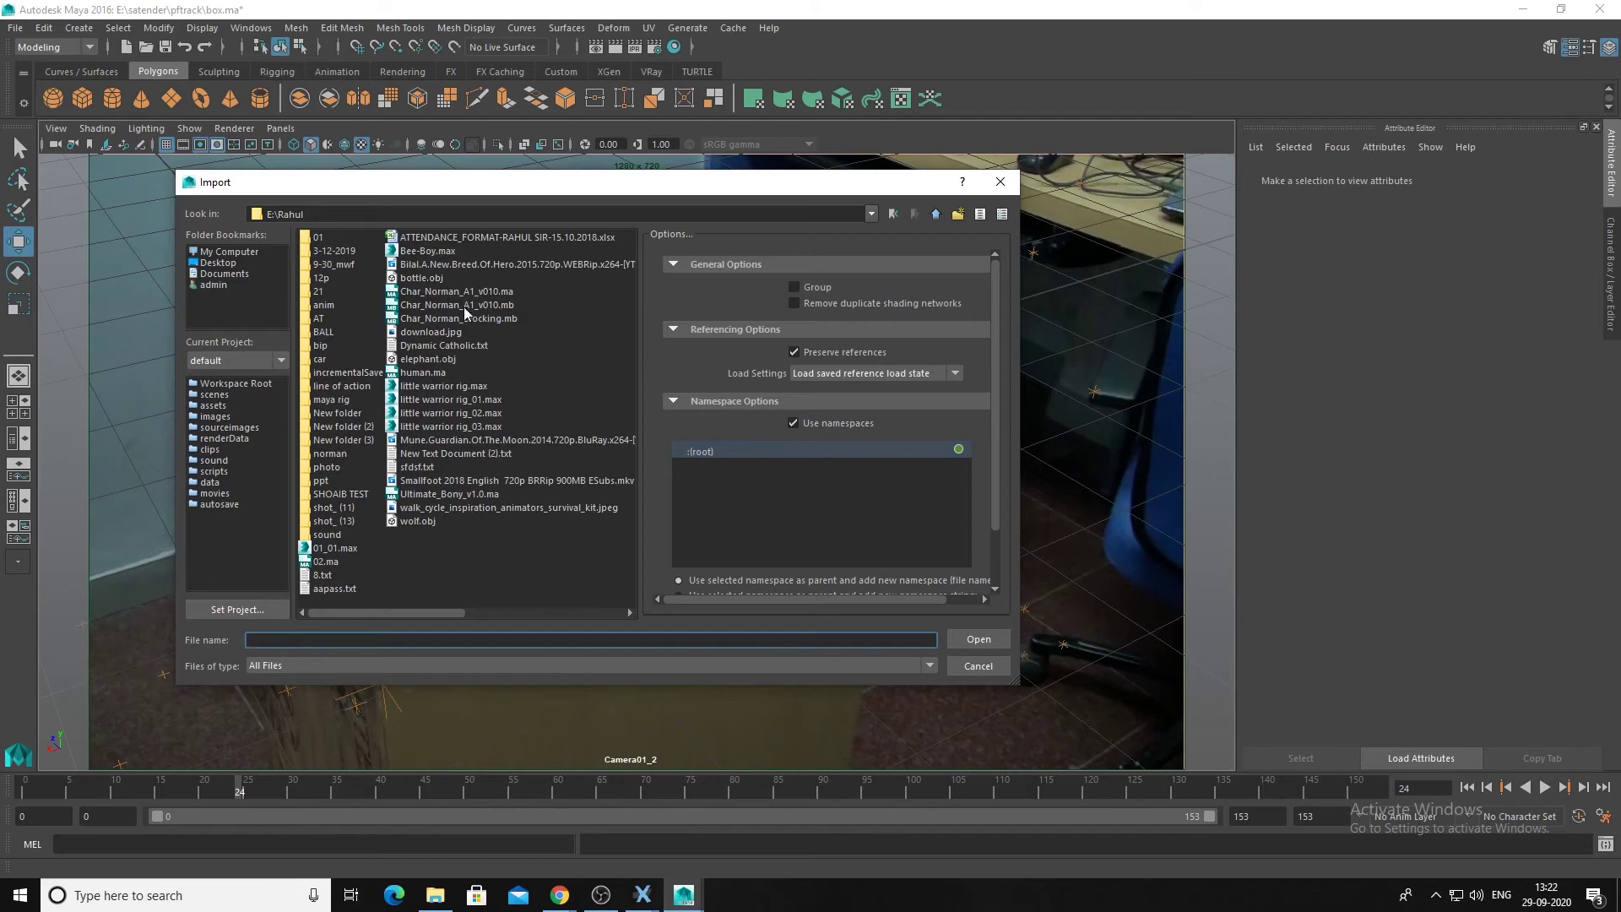
pyautogui.doubleClick(429, 372)
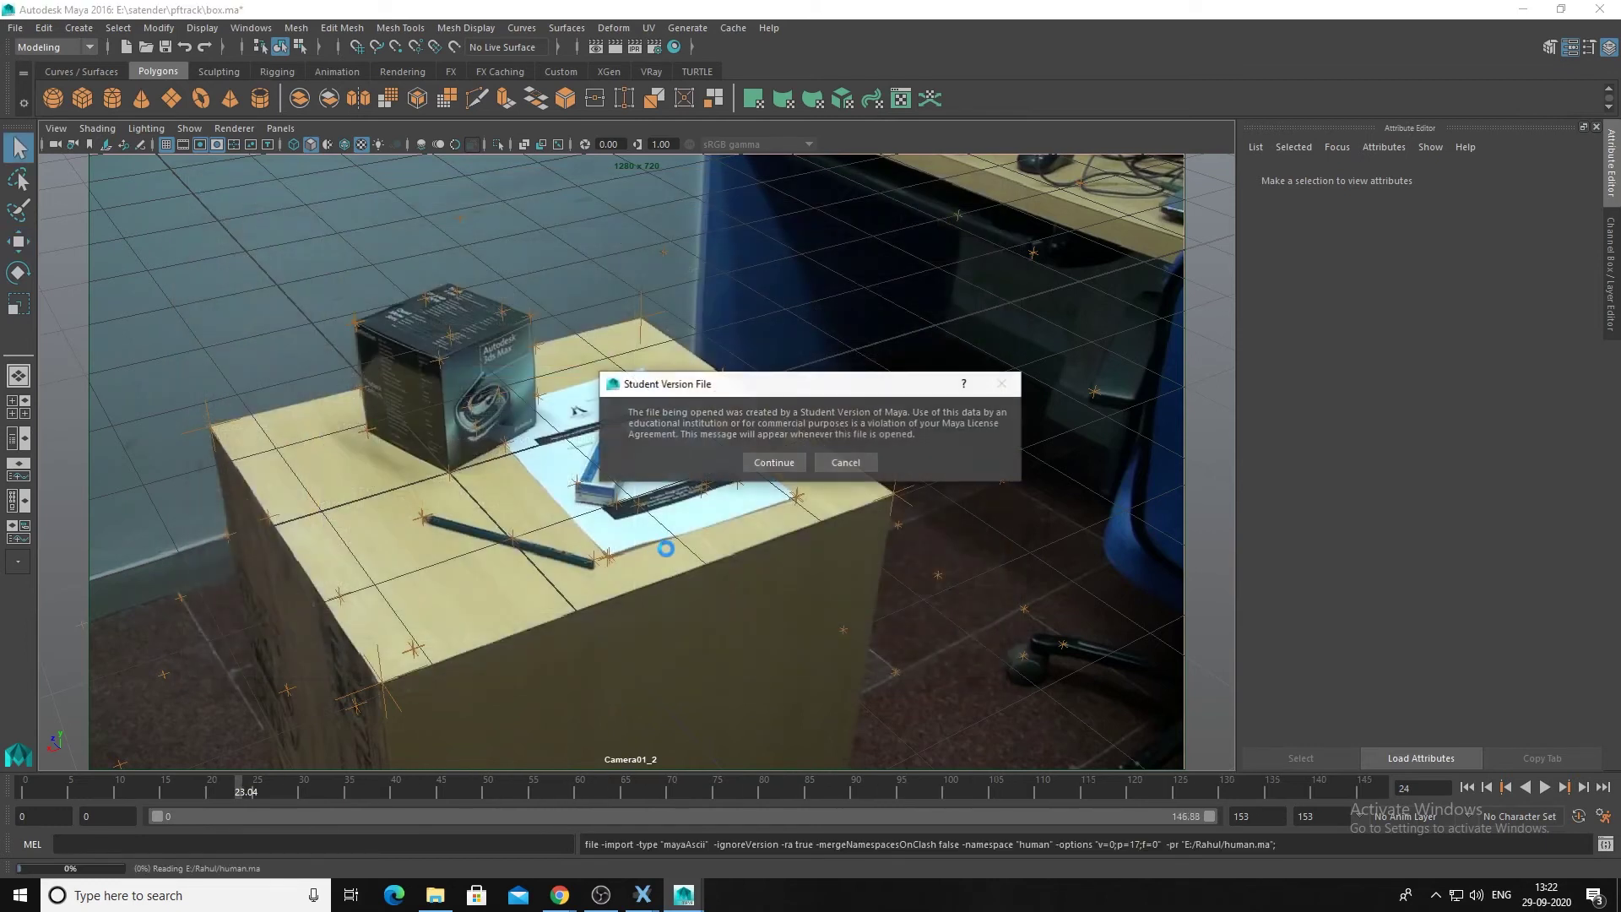
pyautogui.click(771, 463)
pyautogui.press('w')
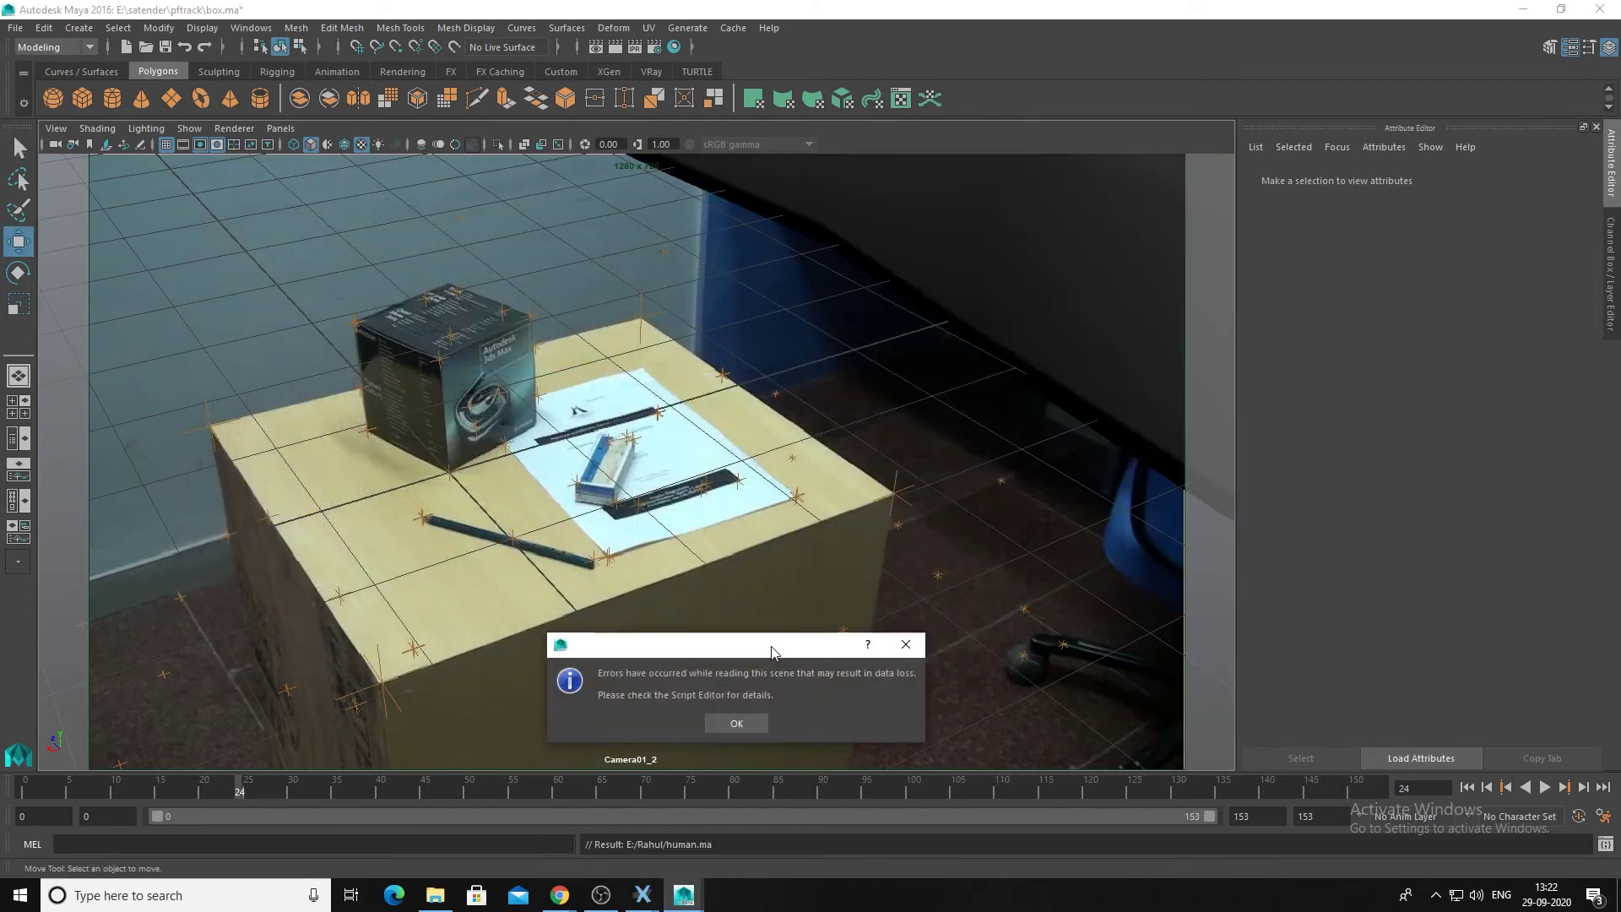
pyautogui.click(735, 720)
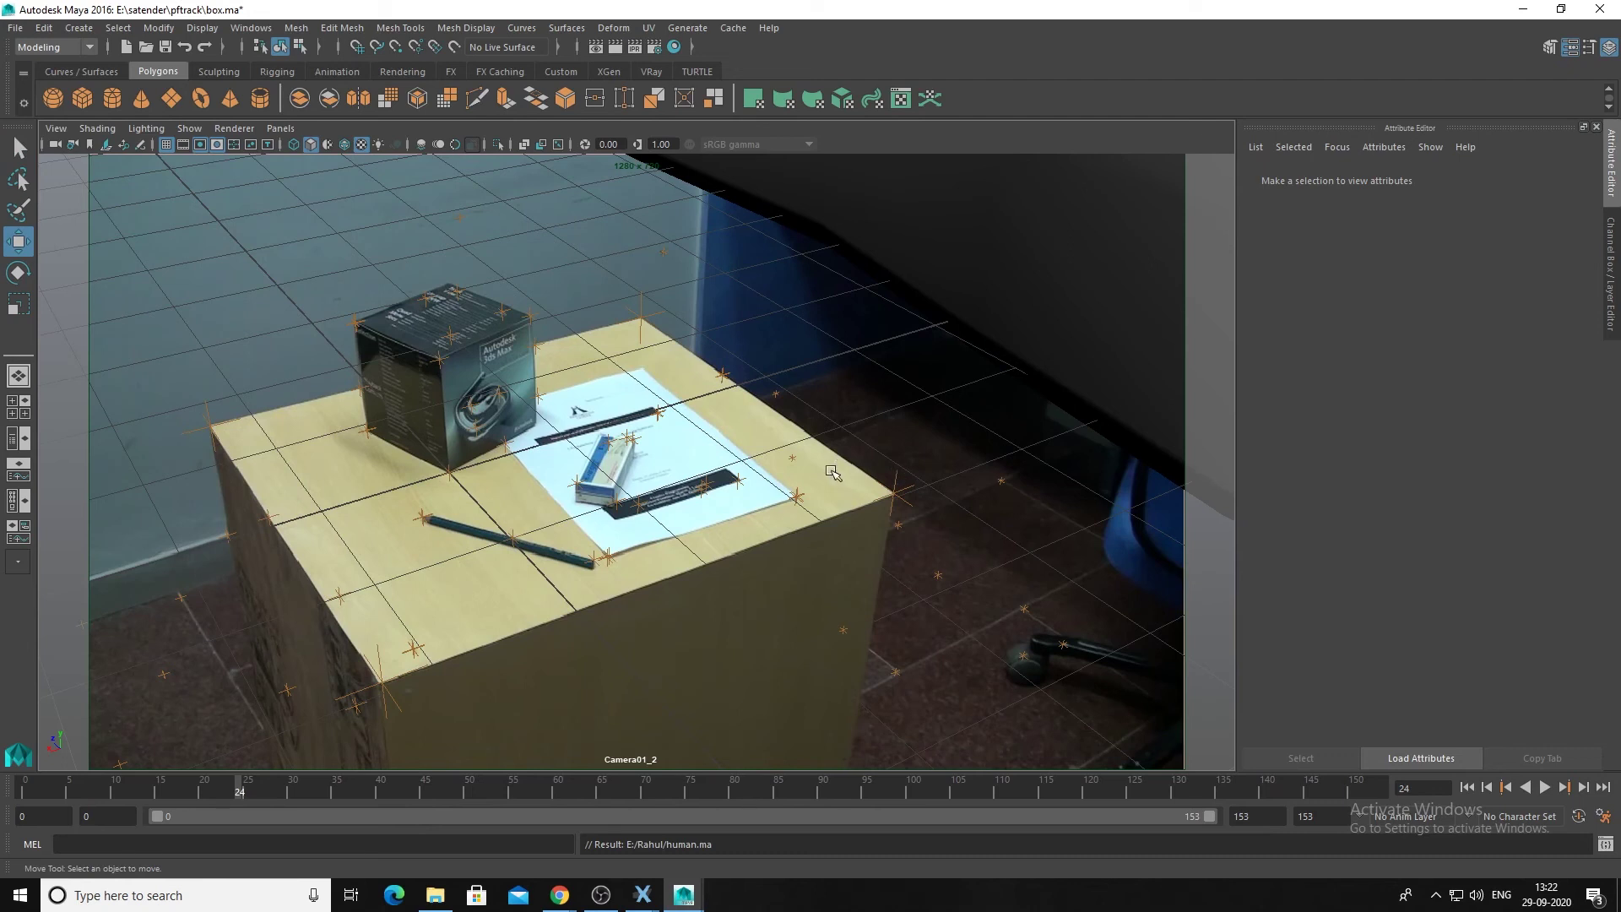
# Select the imported human mesh and set up side-by-side views, with one looking through Camera01_2.
pyautogui.click(1019, 294)
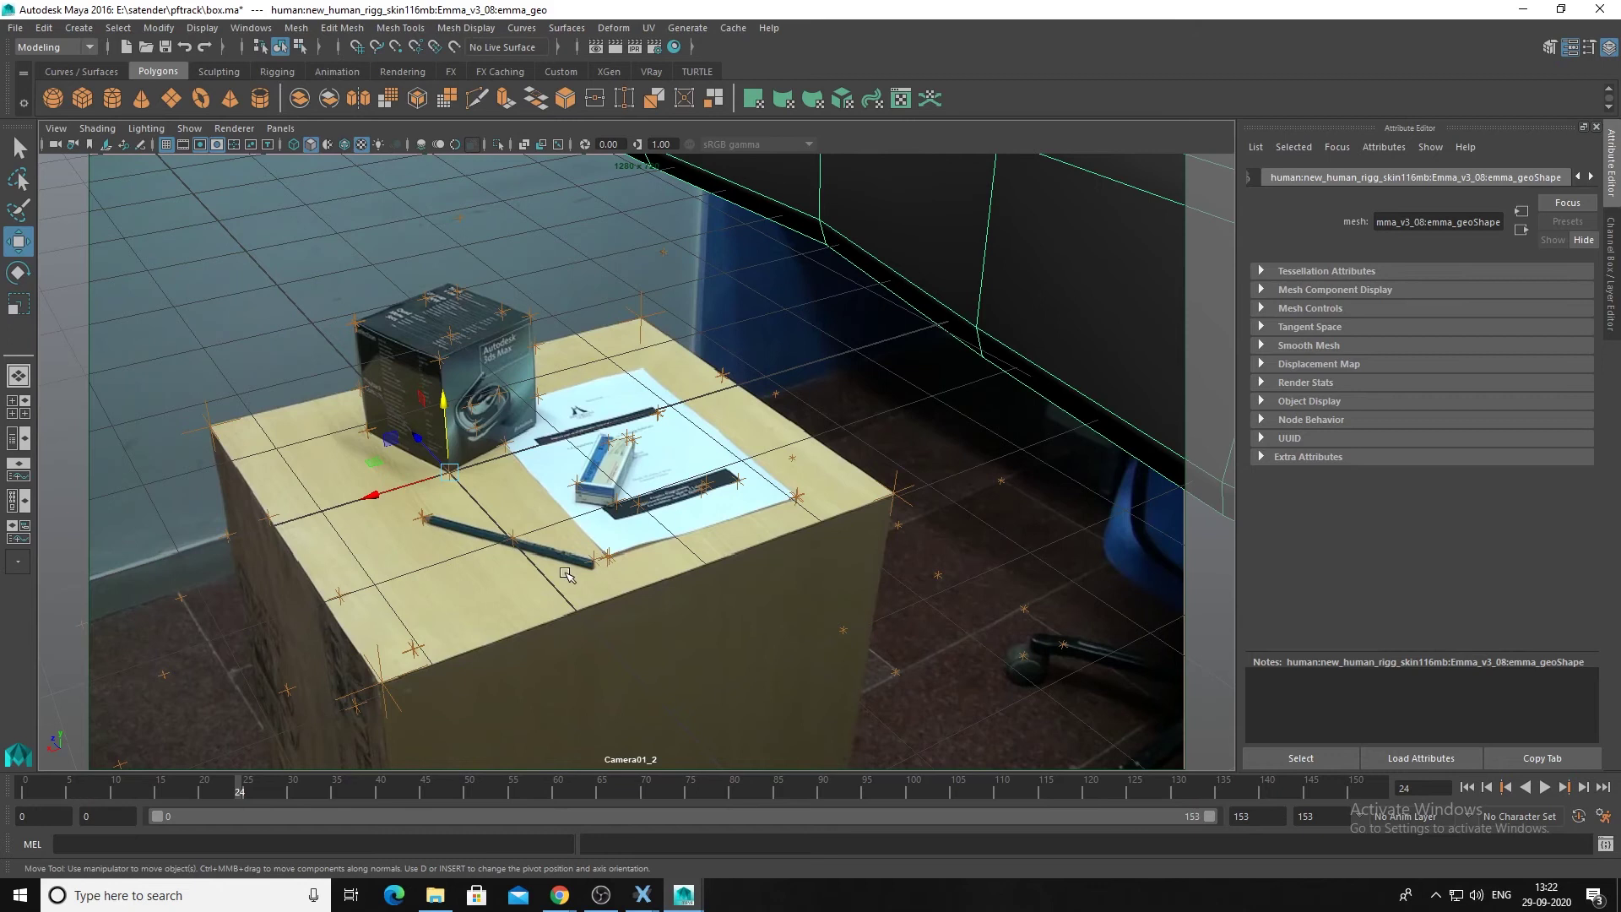
pyautogui.press('space')
pyautogui.moveTo(520, 576); pyautogui.dragTo(531, 525)
pyautogui.keyDown('alt'); pyautogui.moveTo(819, 522); pyautogui.dragTo(91, 487, button='right'); pyautogui.keyUp('alt')
pyautogui.keyDown('alt'); pyautogui.moveTo(282, 503); pyautogui.dragTo(904, 463); pyautogui.keyUp('alt')
pyautogui.keyDown('alt'); pyautogui.moveTo(905, 464); pyautogui.dragTo(519, 444, button='right'); pyautogui.keyUp('alt')
pyautogui.keyDown('alt'); pyautogui.moveTo(524, 478); pyautogui.dragTo(330, 630); pyautogui.keyUp('alt')
pyautogui.press('r')
pyautogui.press('space')
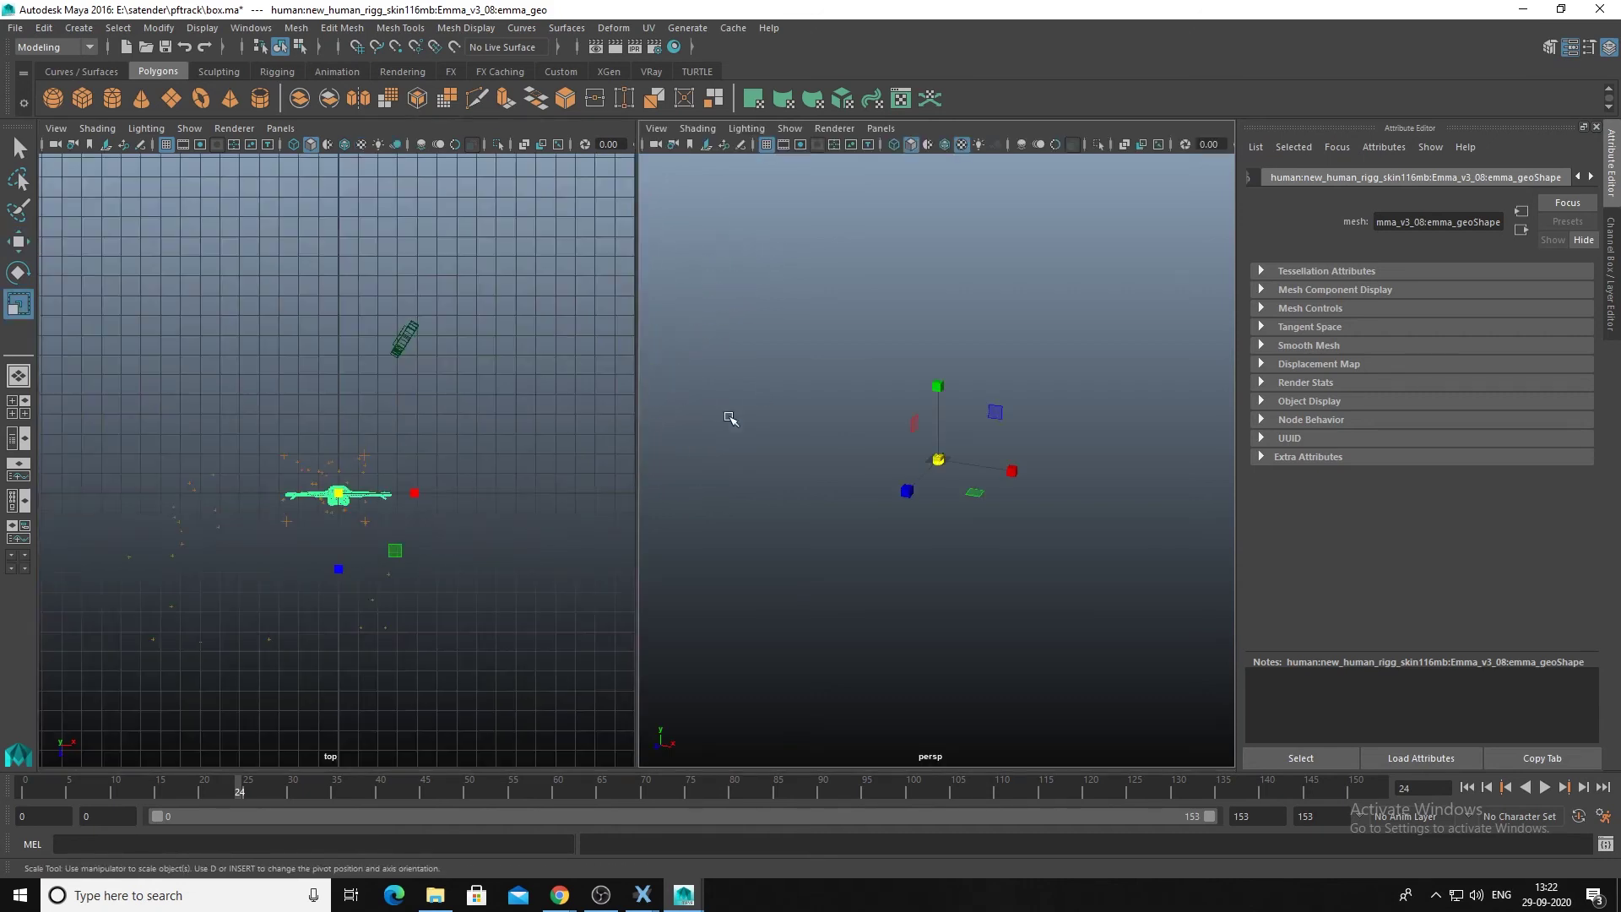
pyautogui.click(881, 129)
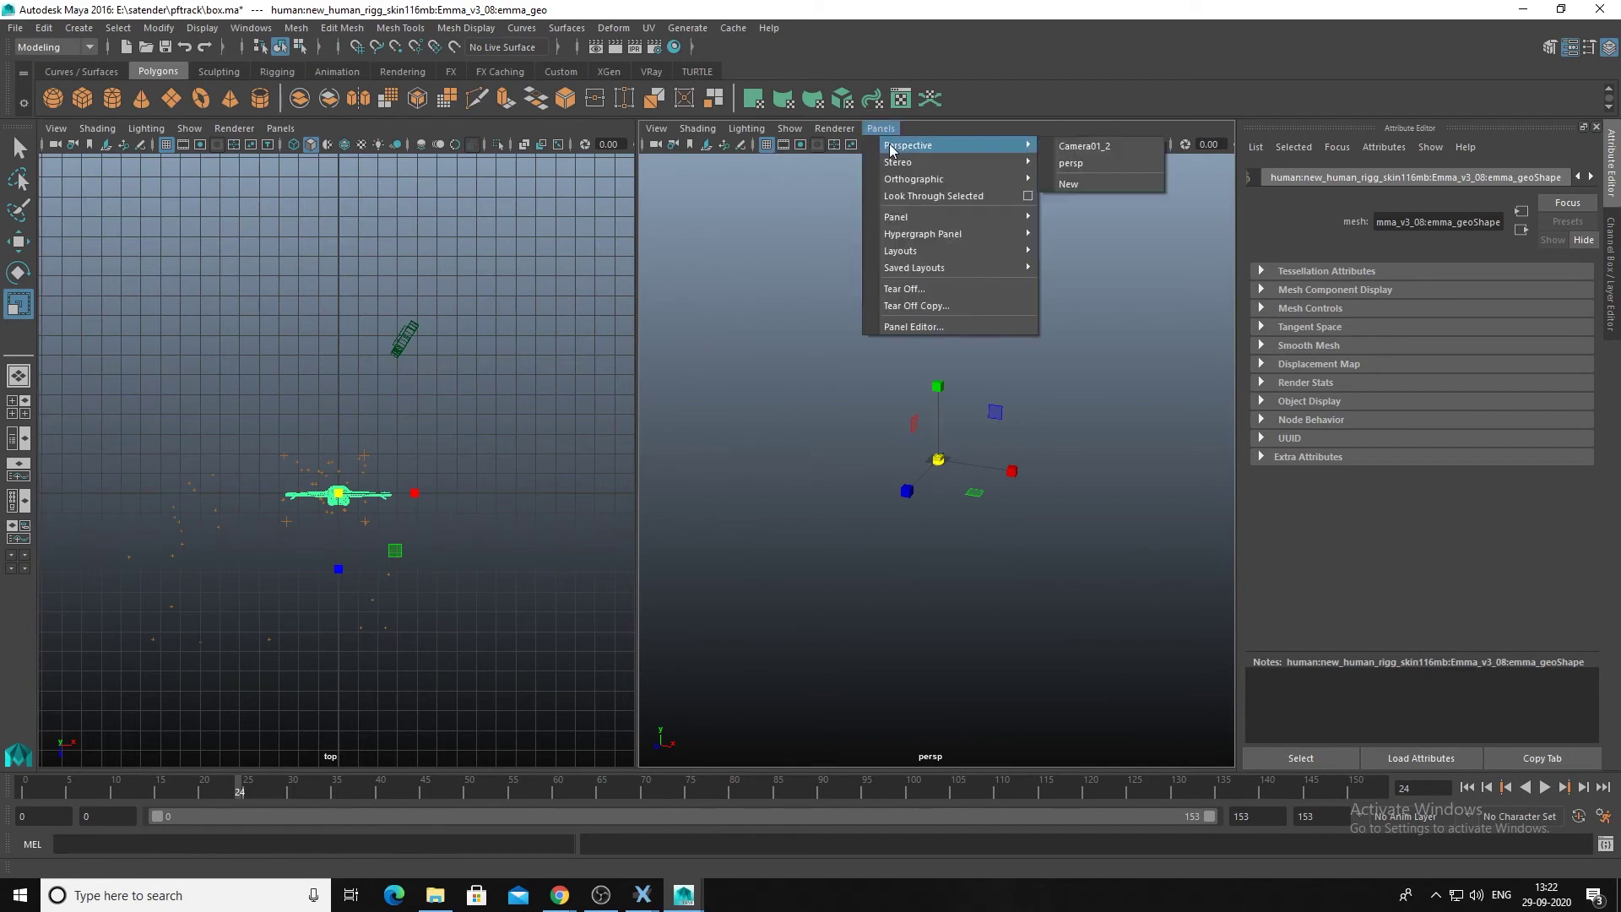
pyautogui.click(1085, 146)
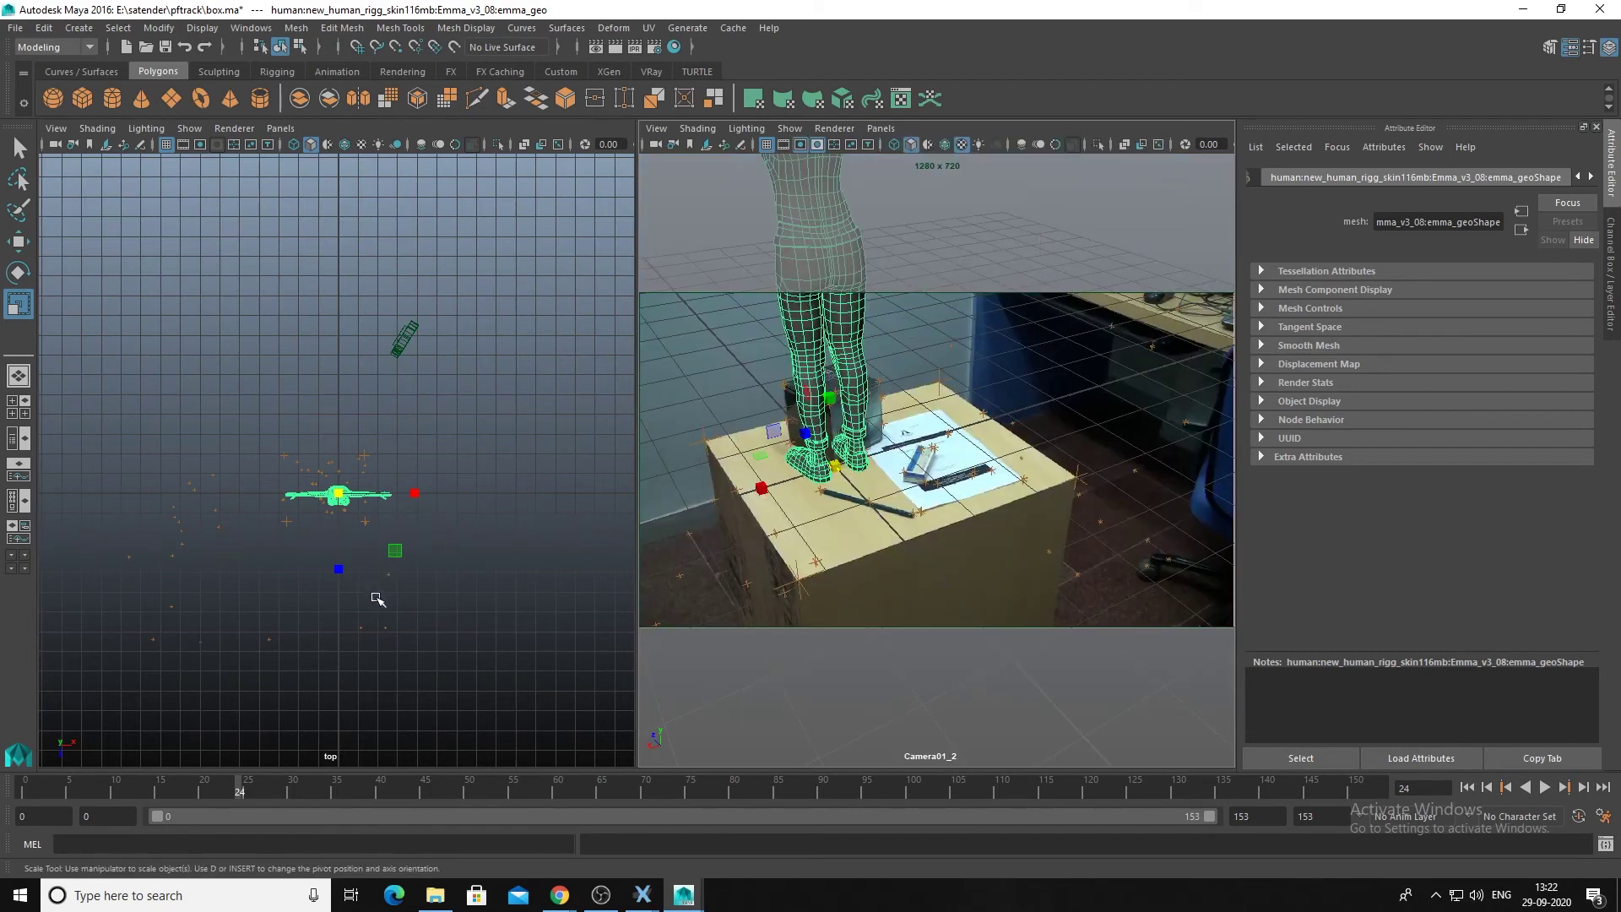
# Switch the other view to perspective and scale the human mesh down uniformly to about the black box's height.
pyautogui.press('space')
pyautogui.moveTo(363, 610); pyautogui.dragTo(372, 568)
pyautogui.scroll(3, 315, 553)
pyautogui.keyDown('alt'); pyautogui.moveTo(314, 553); pyautogui.dragTo(511, 547, button='right'); pyautogui.keyUp('alt')
pyautogui.moveTo(410, 429); pyautogui.dragTo(193, 586)
pyautogui.keyDown('alt'); pyautogui.moveTo(438, 517); pyautogui.dragTo(399, 550); pyautogui.keyUp('alt')
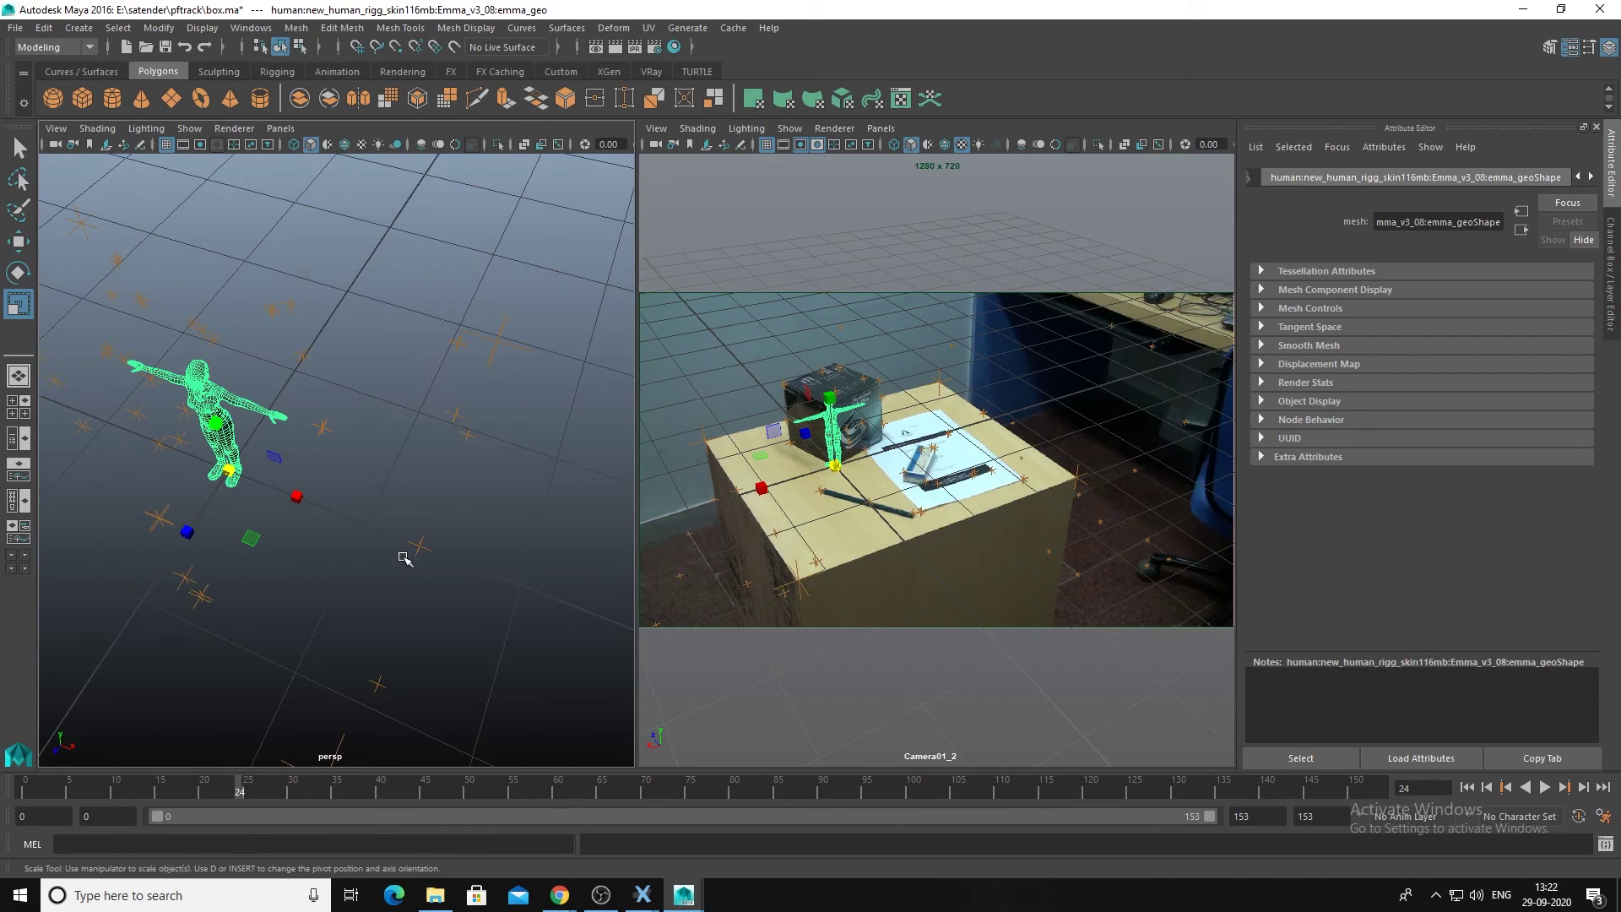
# Move the human mesh along the X axis to the tabletop area beside the black box.
pyautogui.press('w')
pyautogui.moveTo(309, 505); pyautogui.dragTo(520, 542)
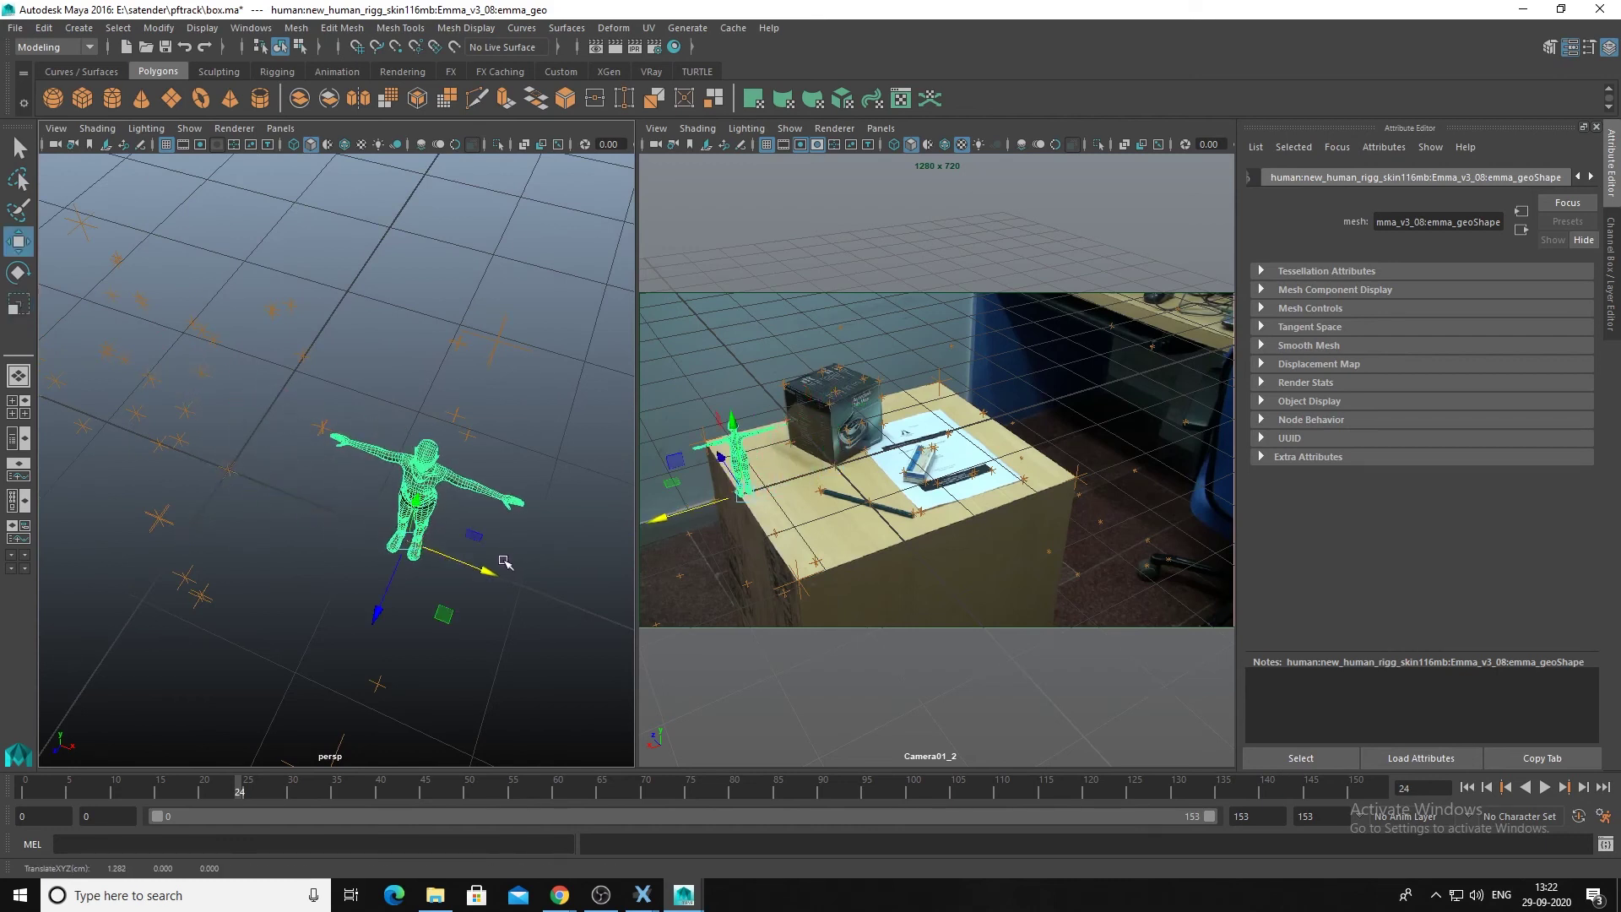
pyautogui.moveTo(488, 572); pyautogui.dragTo(402, 530)
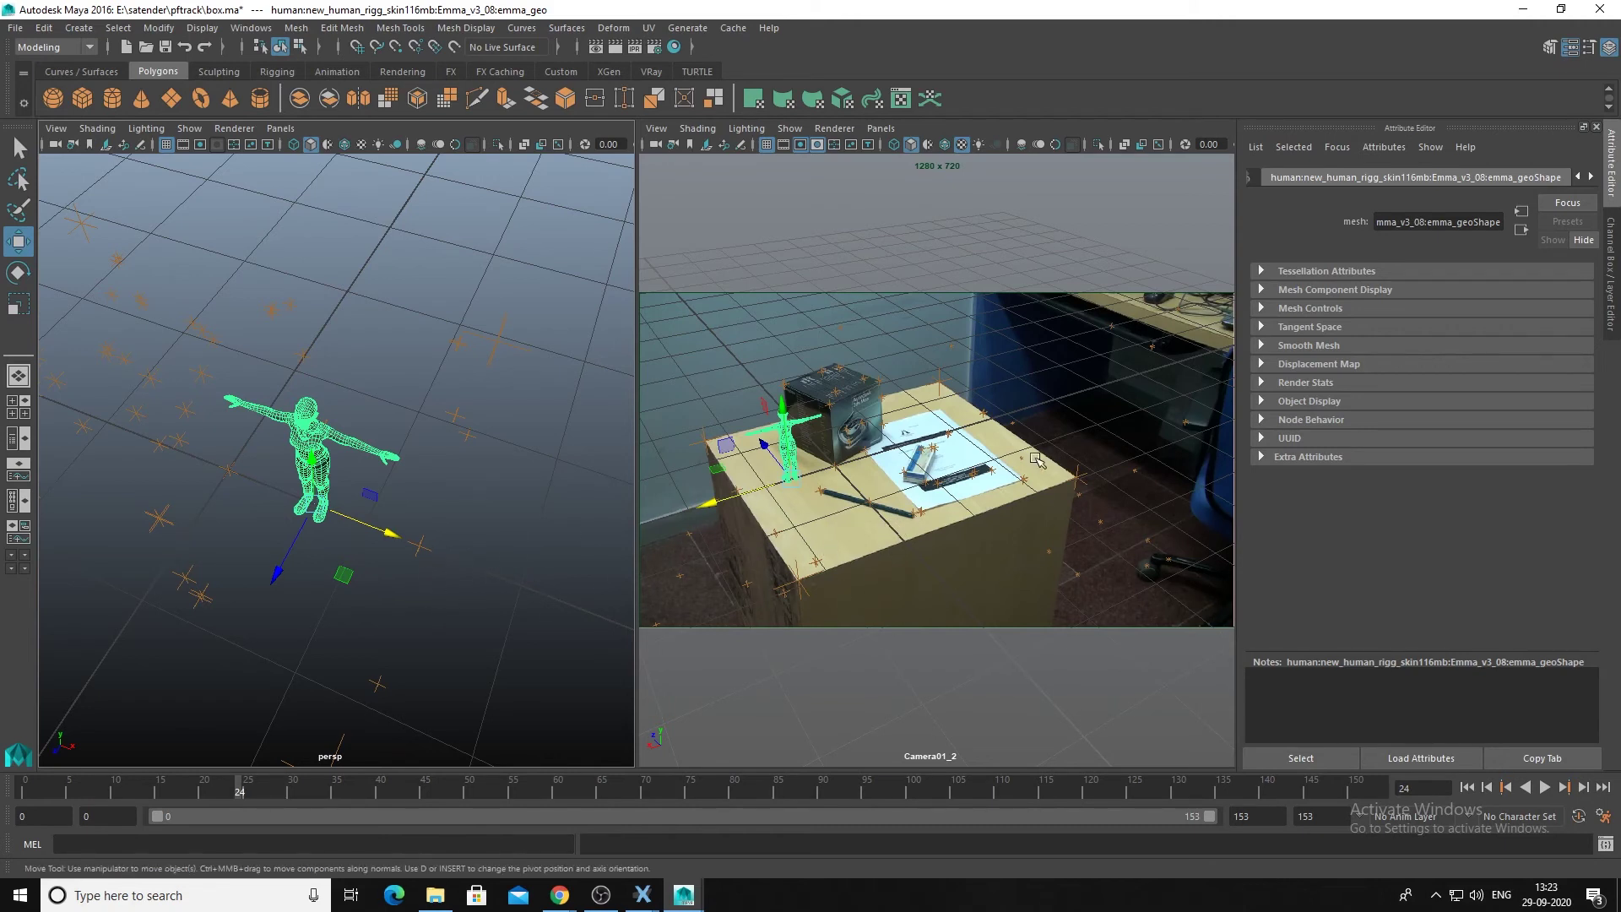
# Select the locator on top of the black box and scale it up to make it easy to find in perspective.
pyautogui.click(1027, 478)
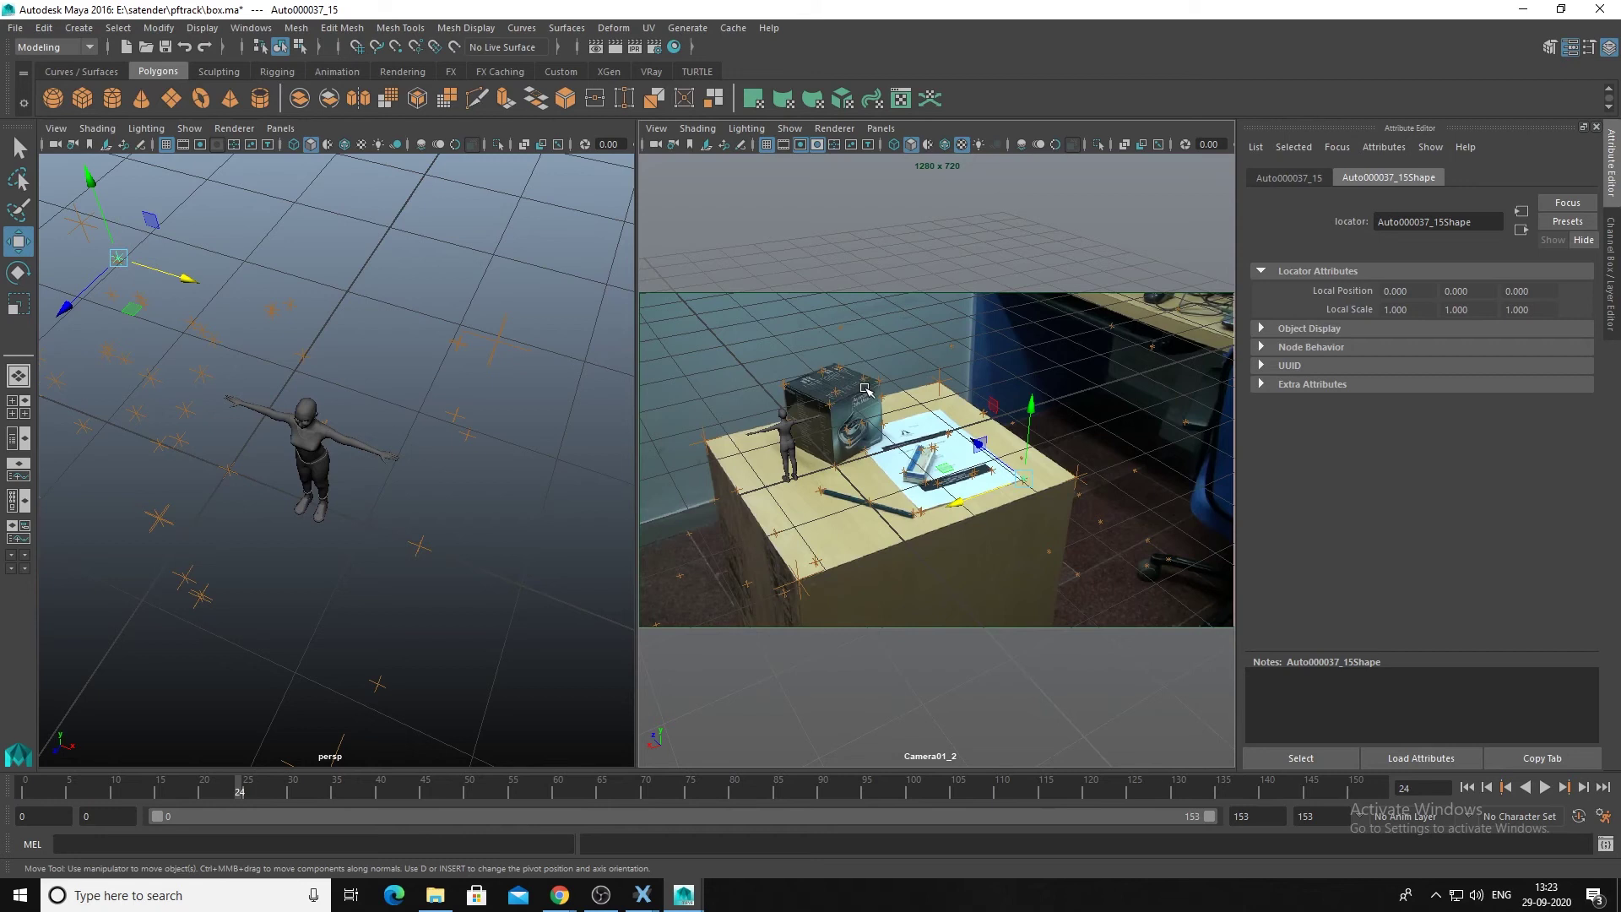
pyautogui.click(836, 391)
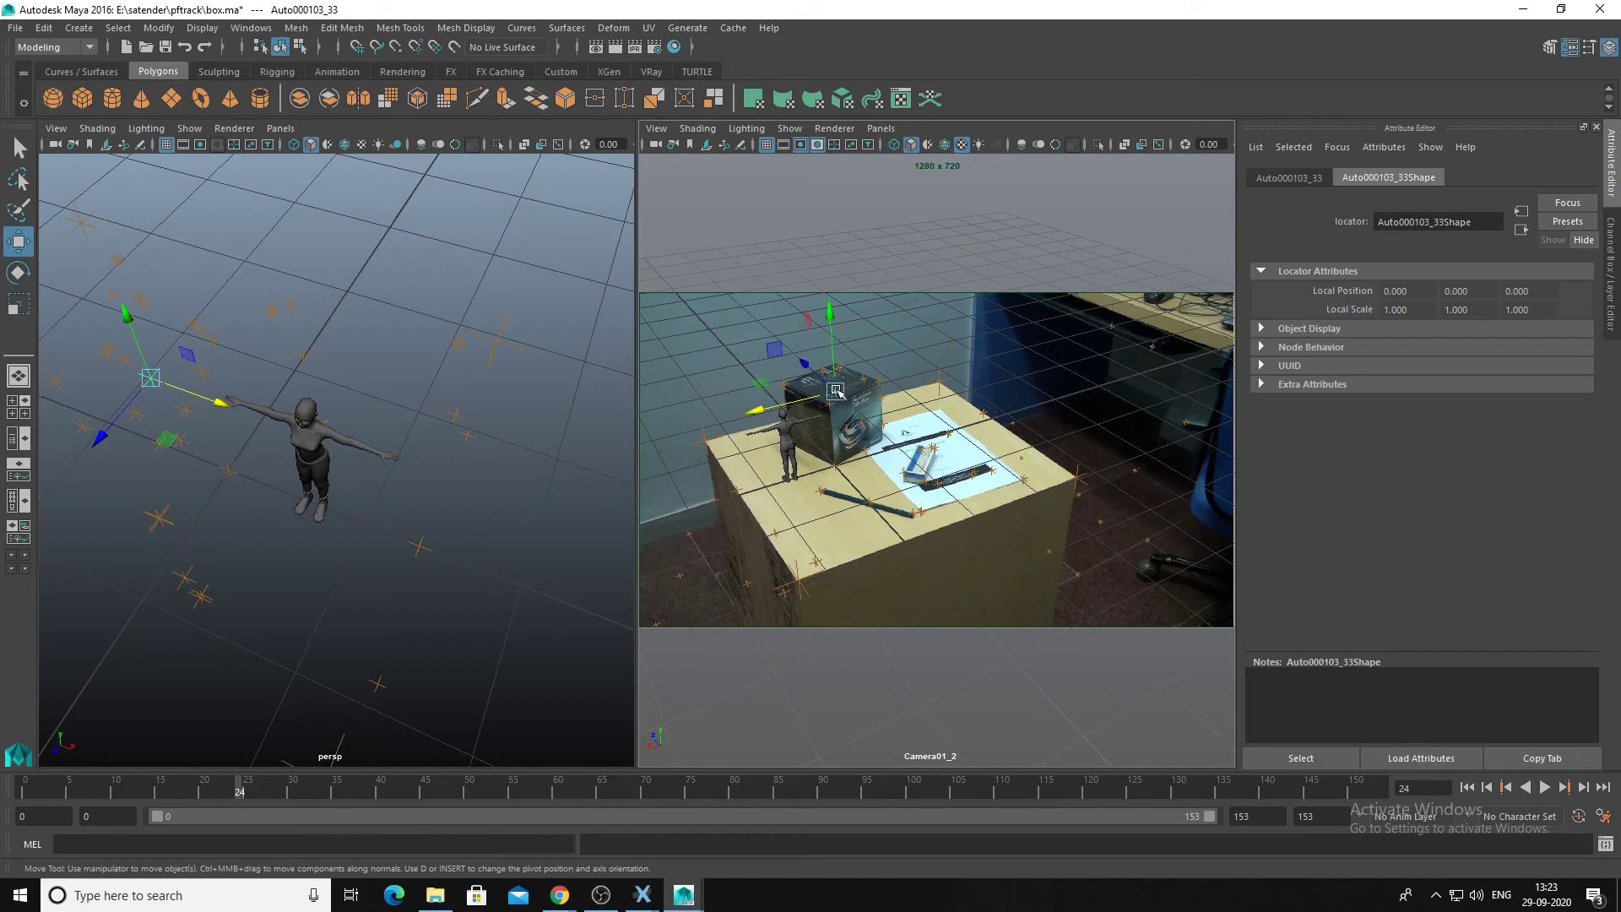
pyautogui.press('r')
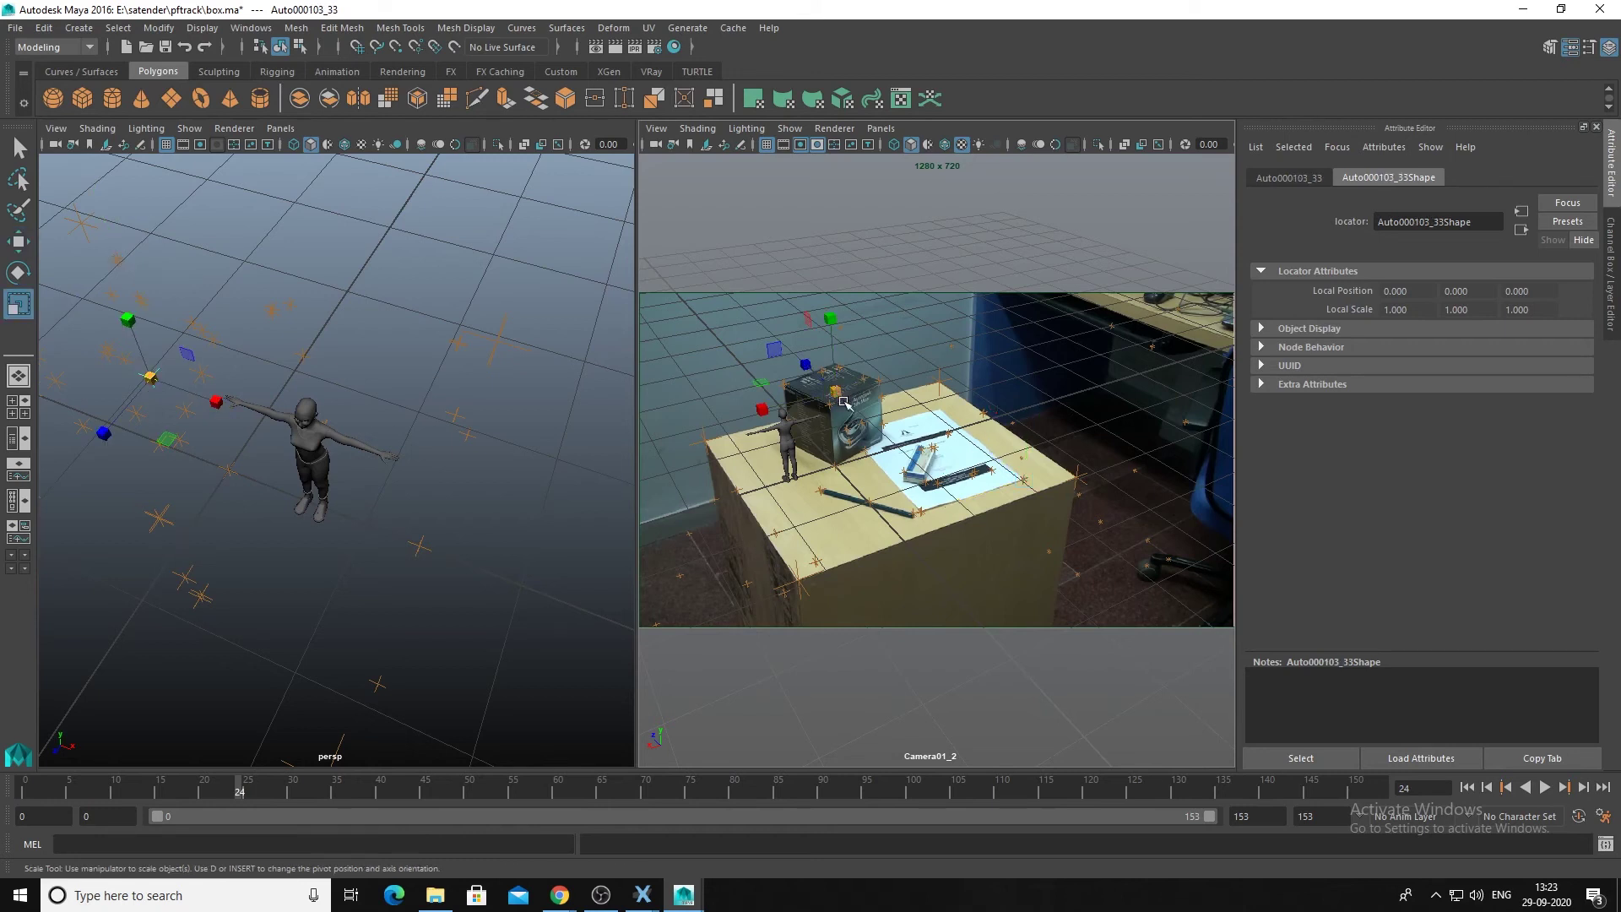
pyautogui.press('space')
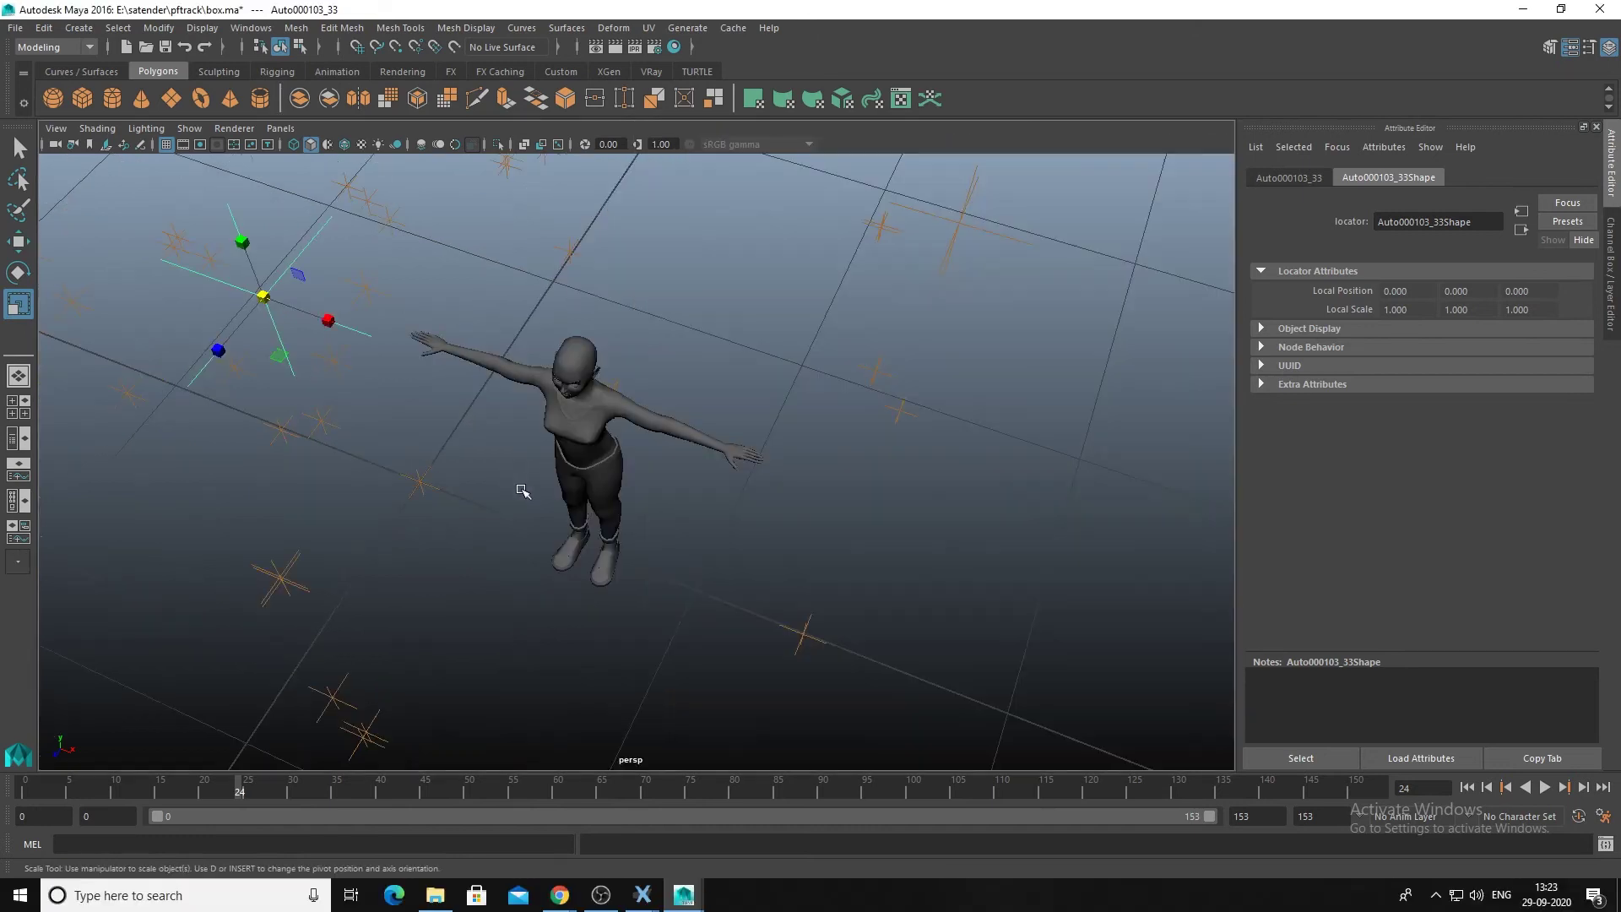
pyautogui.keyDown('alt'); pyautogui.moveTo(596, 581); pyautogui.dragTo(546, 497); pyautogui.keyUp('alt')
pyautogui.keyDown('alt'); pyautogui.moveTo(546, 497); pyautogui.dragTo(695, 634, button='middle'); pyautogui.keyUp('alt')
pyautogui.keyDown('alt'); pyautogui.moveTo(695, 633); pyautogui.dragTo(738, 600); pyautogui.keyUp('alt')
pyautogui.scroll(-1, 796, 548)
pyautogui.keyDown('alt'); pyautogui.moveTo(796, 549); pyautogui.dragTo(798, 546, button='middle'); pyautogui.keyUp('alt')
pyautogui.keyDown('alt'); pyautogui.moveTo(798, 547); pyautogui.dragTo(883, 477); pyautogui.keyUp('alt')
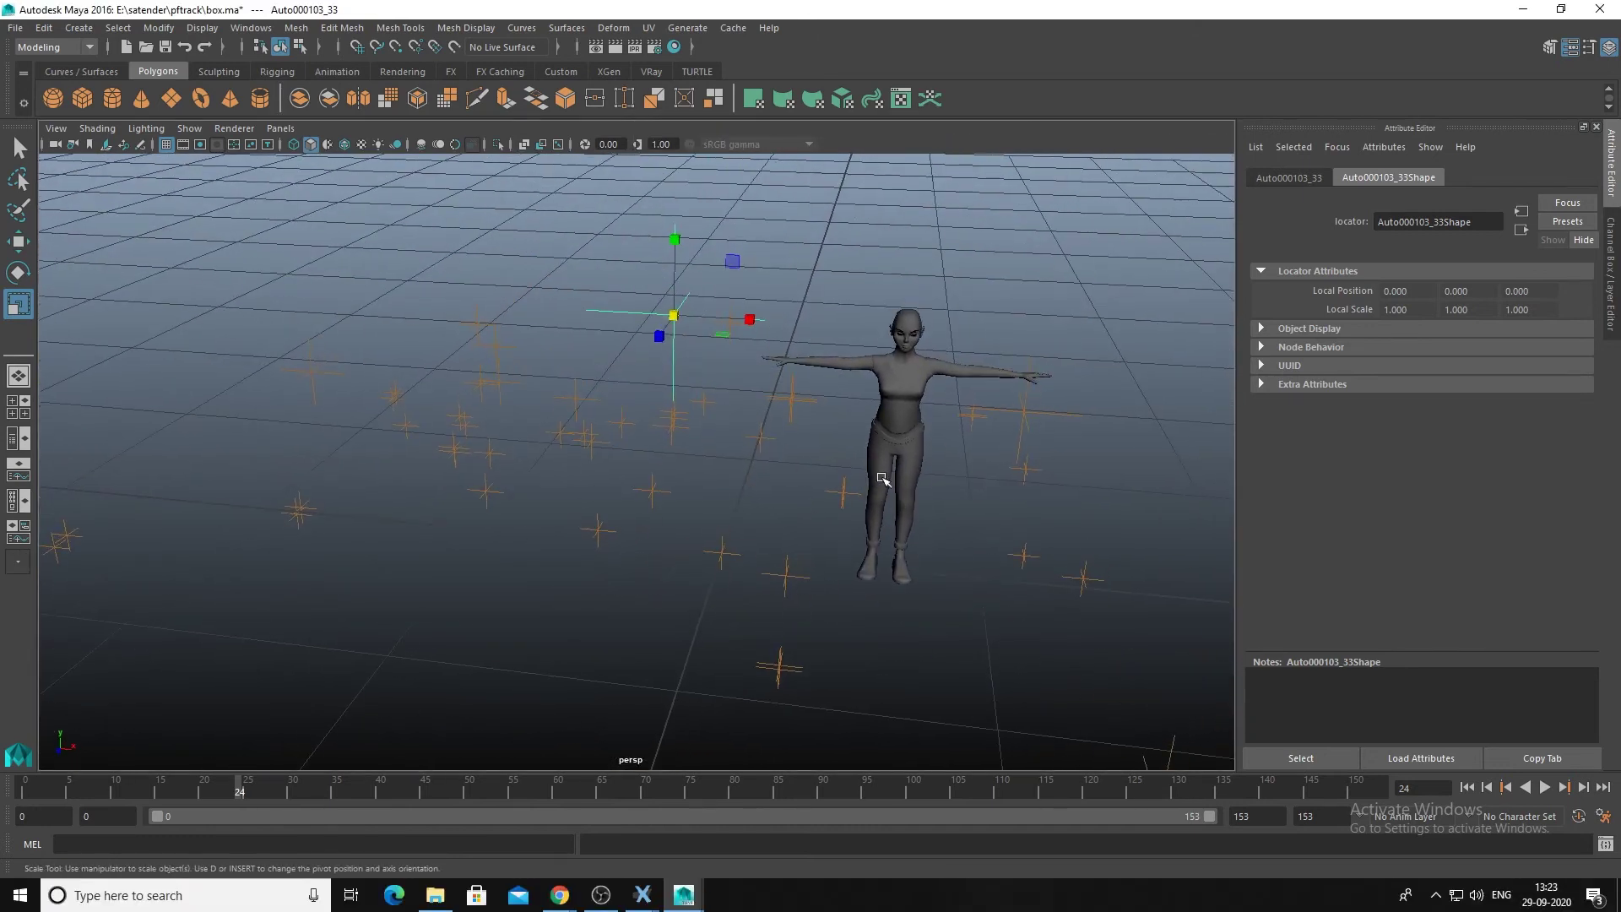
# Snap the human mesh to the enlarged locator on the box top and enlarge the Camera01_2 view.
pyautogui.click(868, 570)
pyautogui.press('w')
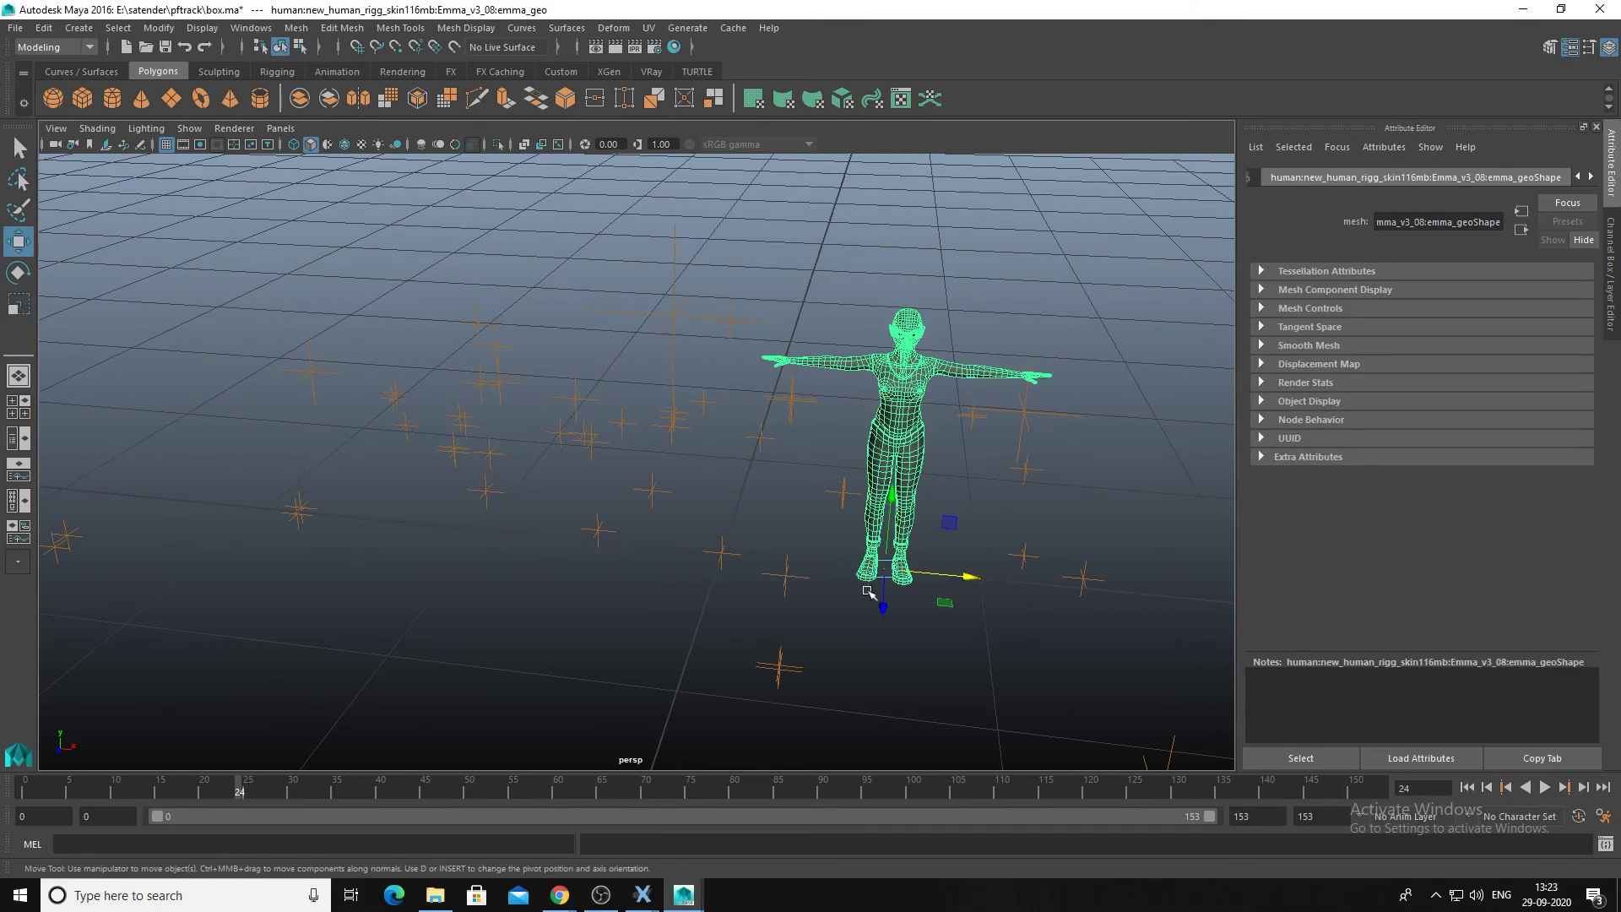
pyautogui.moveTo(880, 600); pyautogui.dragTo(689, 322)
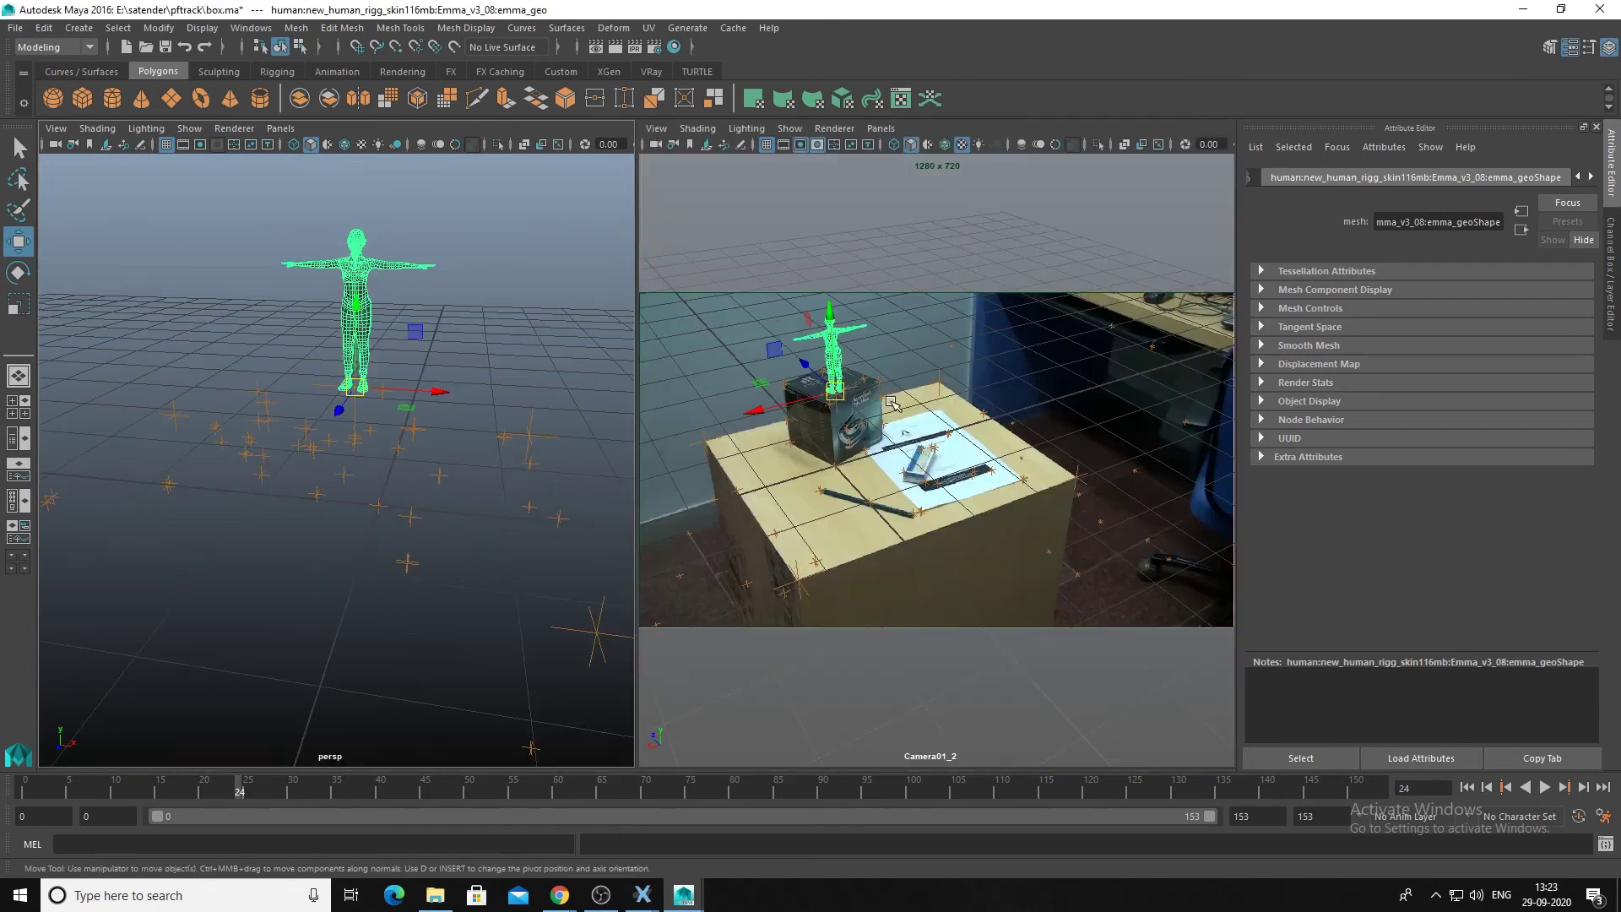
pyautogui.press('space')
pyautogui.press('space')
pyautogui.click(608, 273)
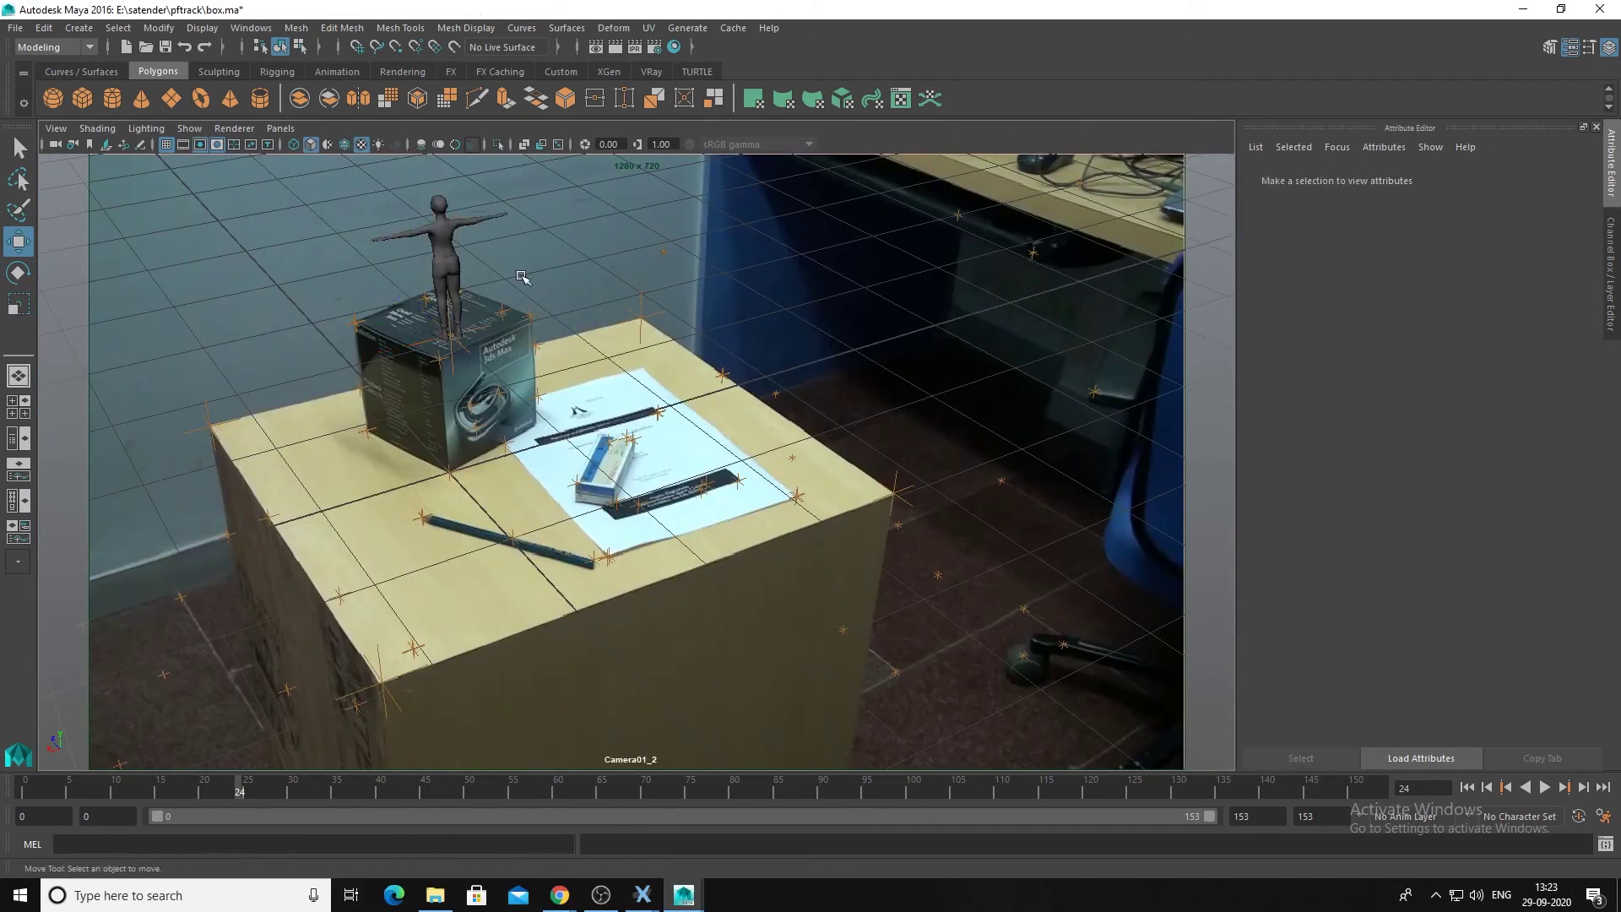
# Rotate the human mesh on the box about its vertical axis to face the camera.
pyautogui.click(449, 268)
pyautogui.press('e')
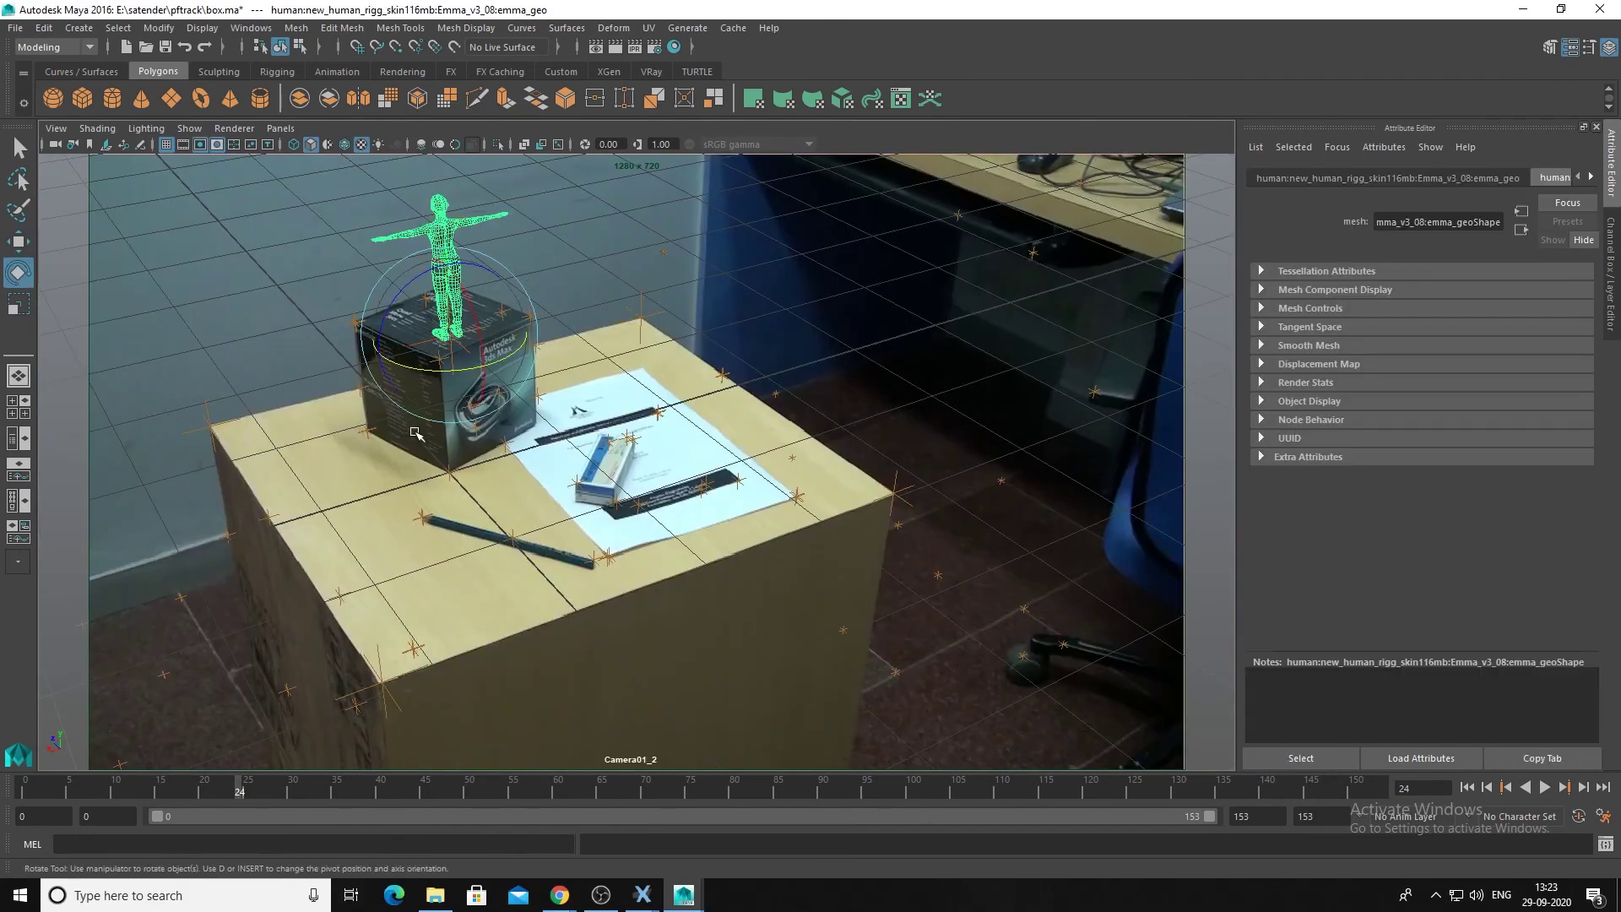
pyautogui.moveTo(431, 373); pyautogui.dragTo(451, 374)
pyautogui.click(633, 391)
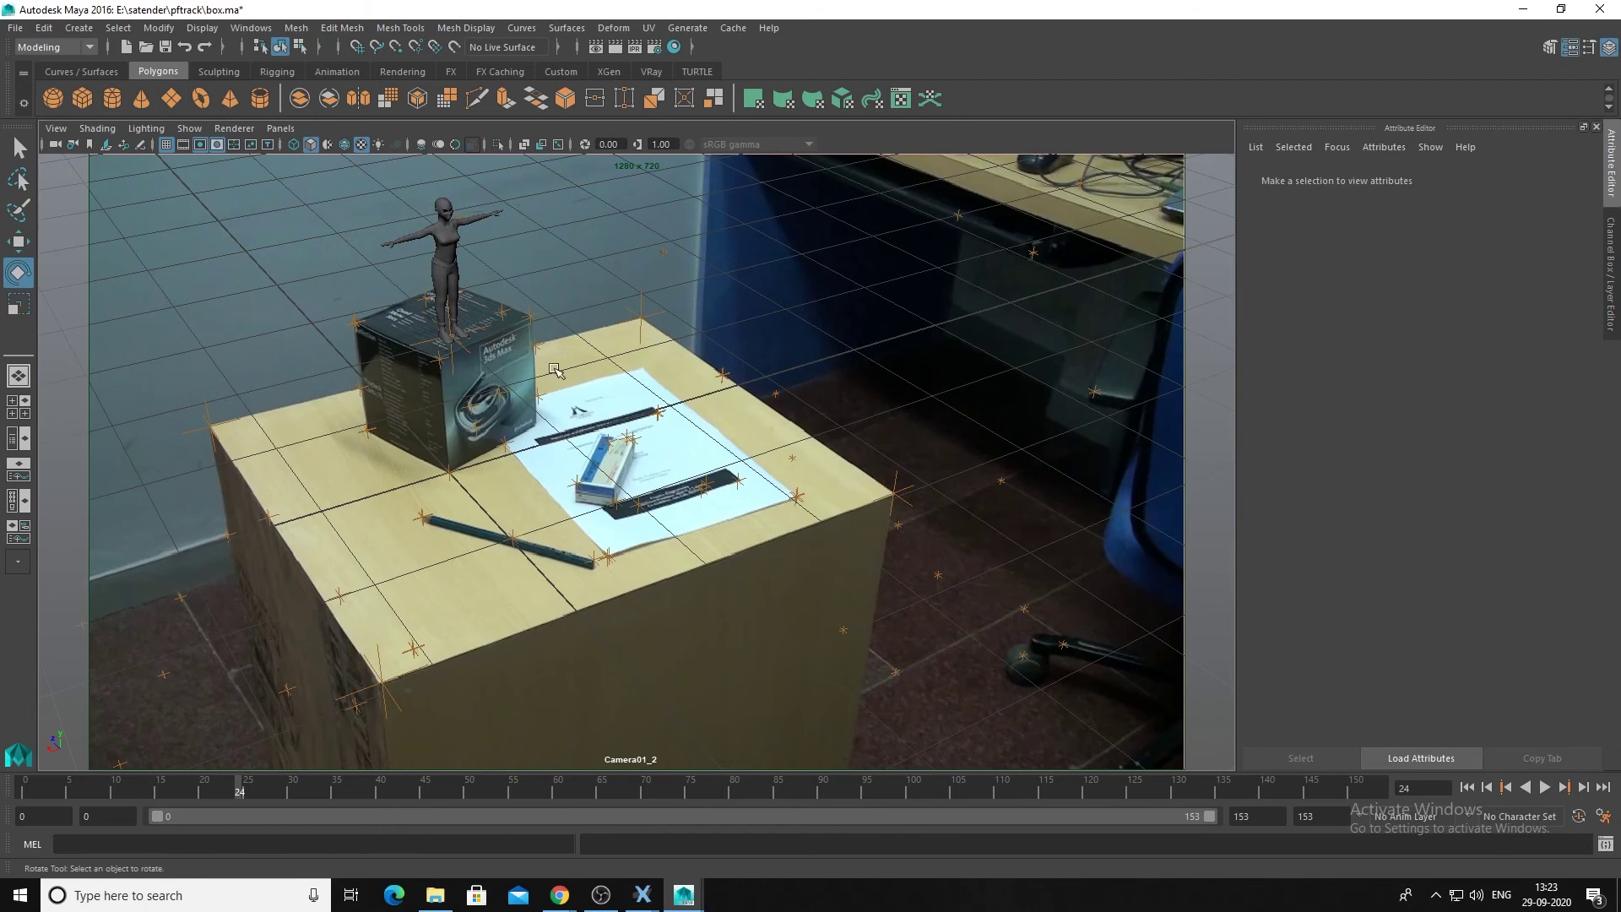
pyautogui.click(445, 279)
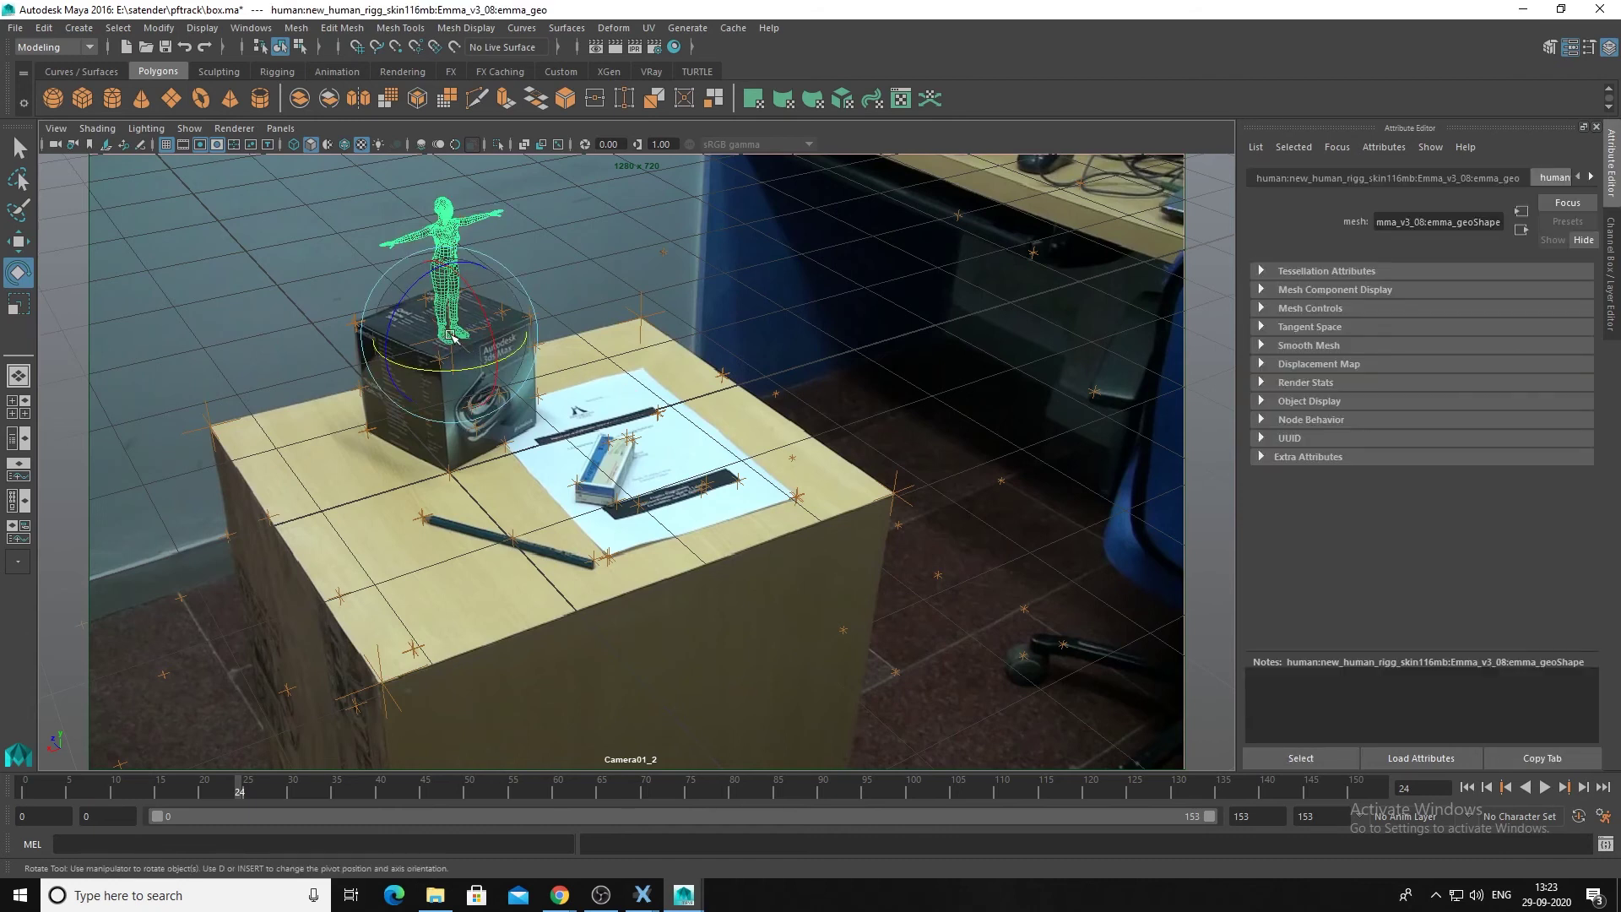
# Select the locators at the four corners of the tabletop one after another to inspect them.
pyautogui.click(383, 682)
pyautogui.click(209, 427)
pyautogui.click(643, 314)
pyautogui.click(896, 493)
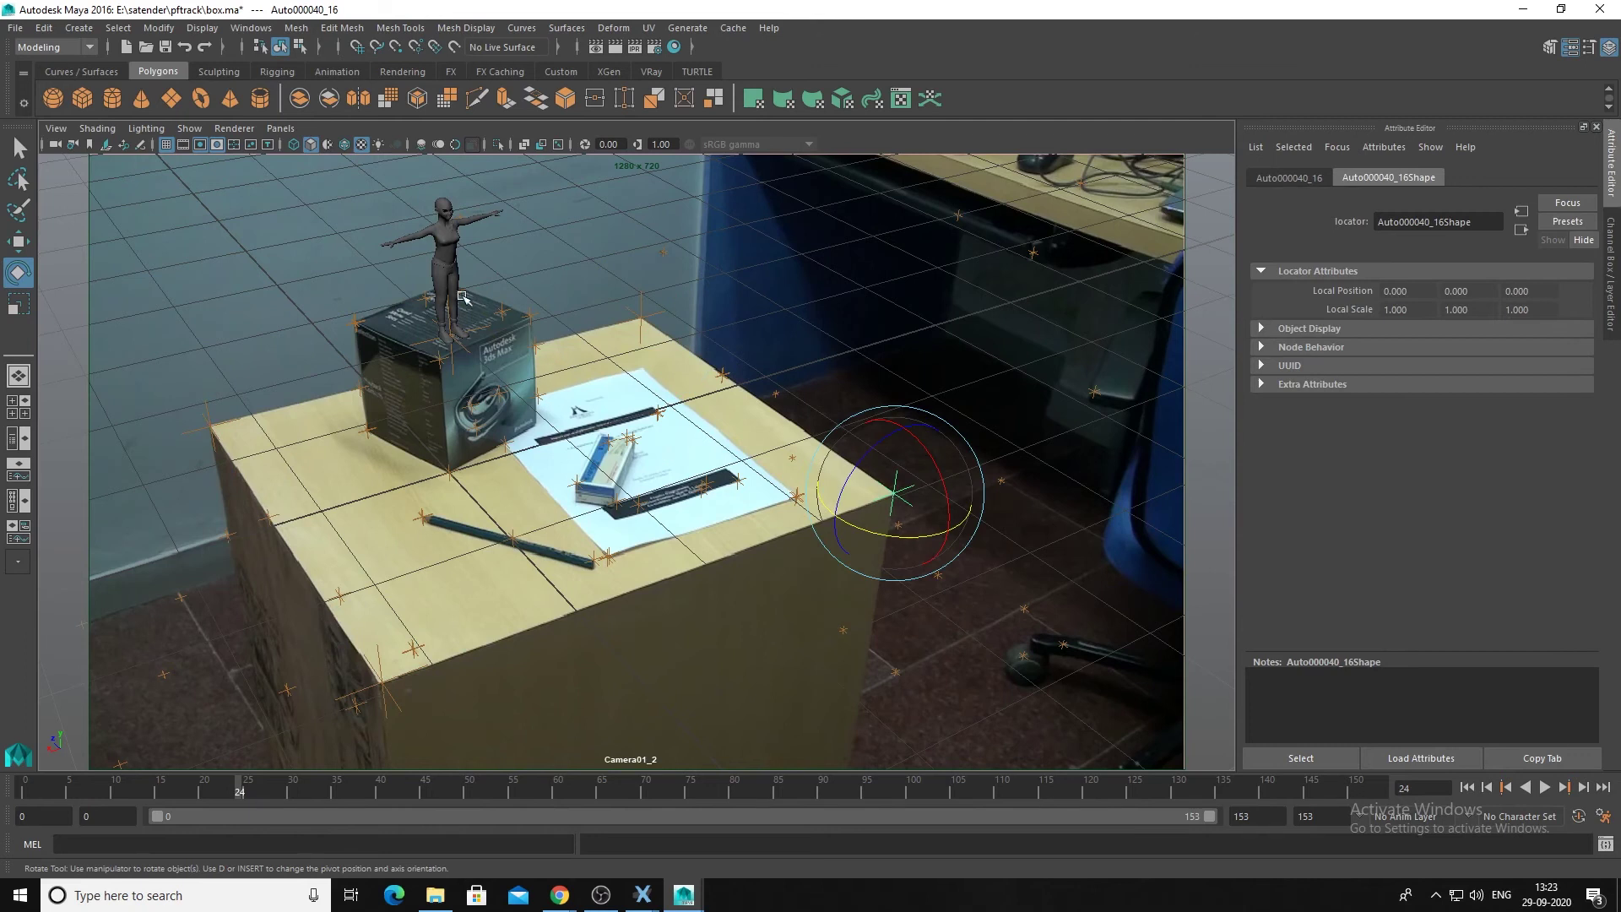
# Duplicate the human mesh, snap the copy to the table's front corner locator, and move it inward onto the tabletop.
pyautogui.click(456, 300)
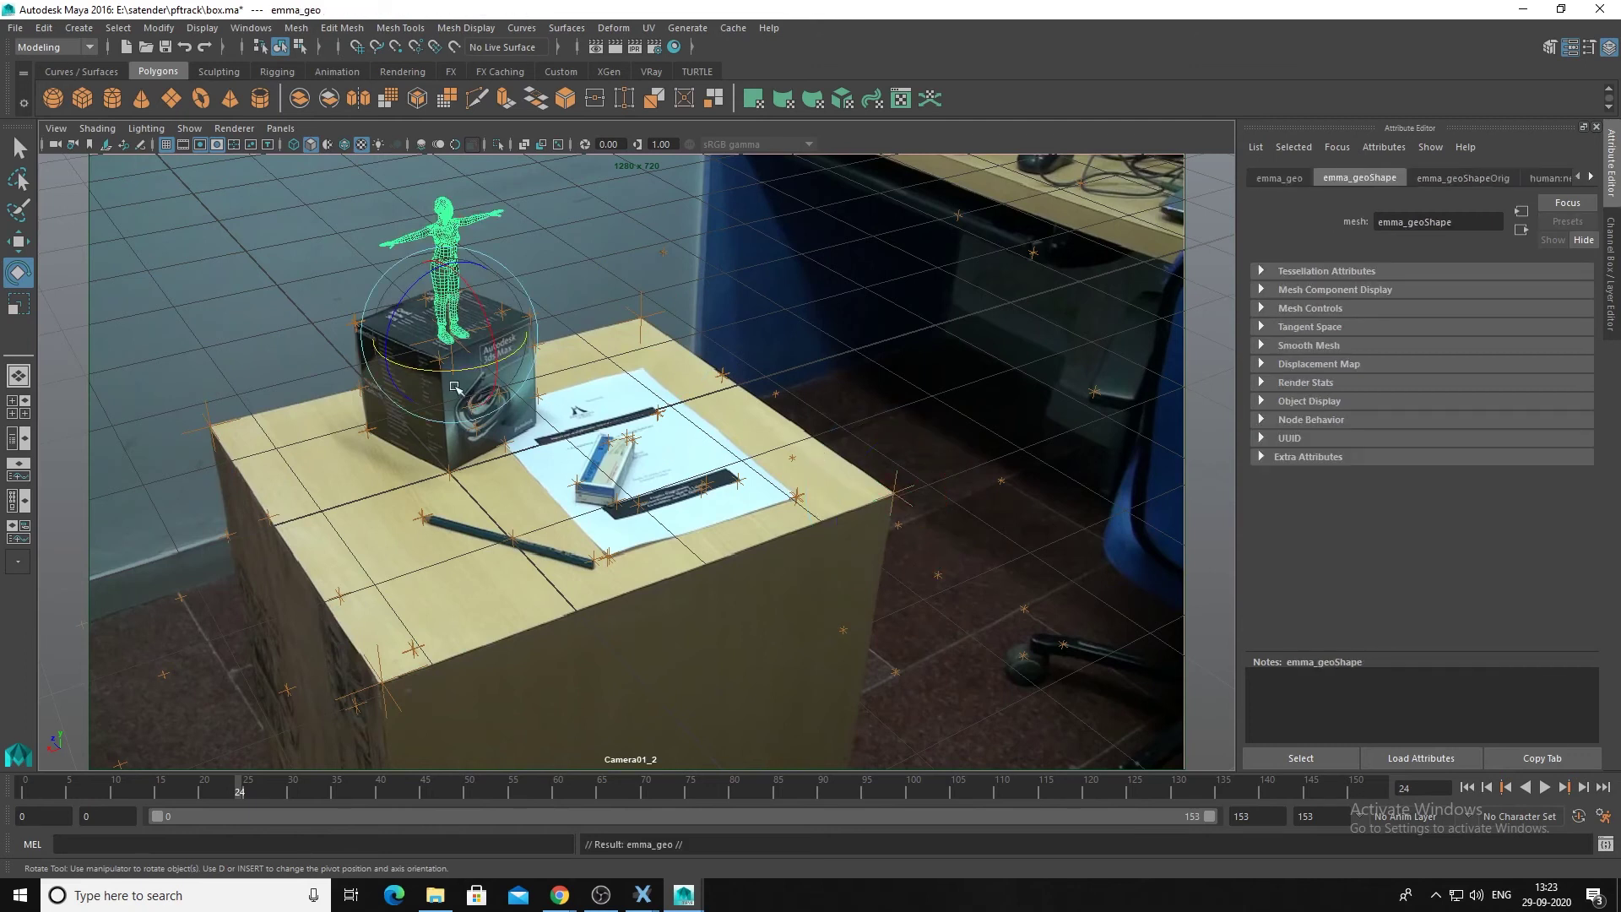
pyautogui.press('w')
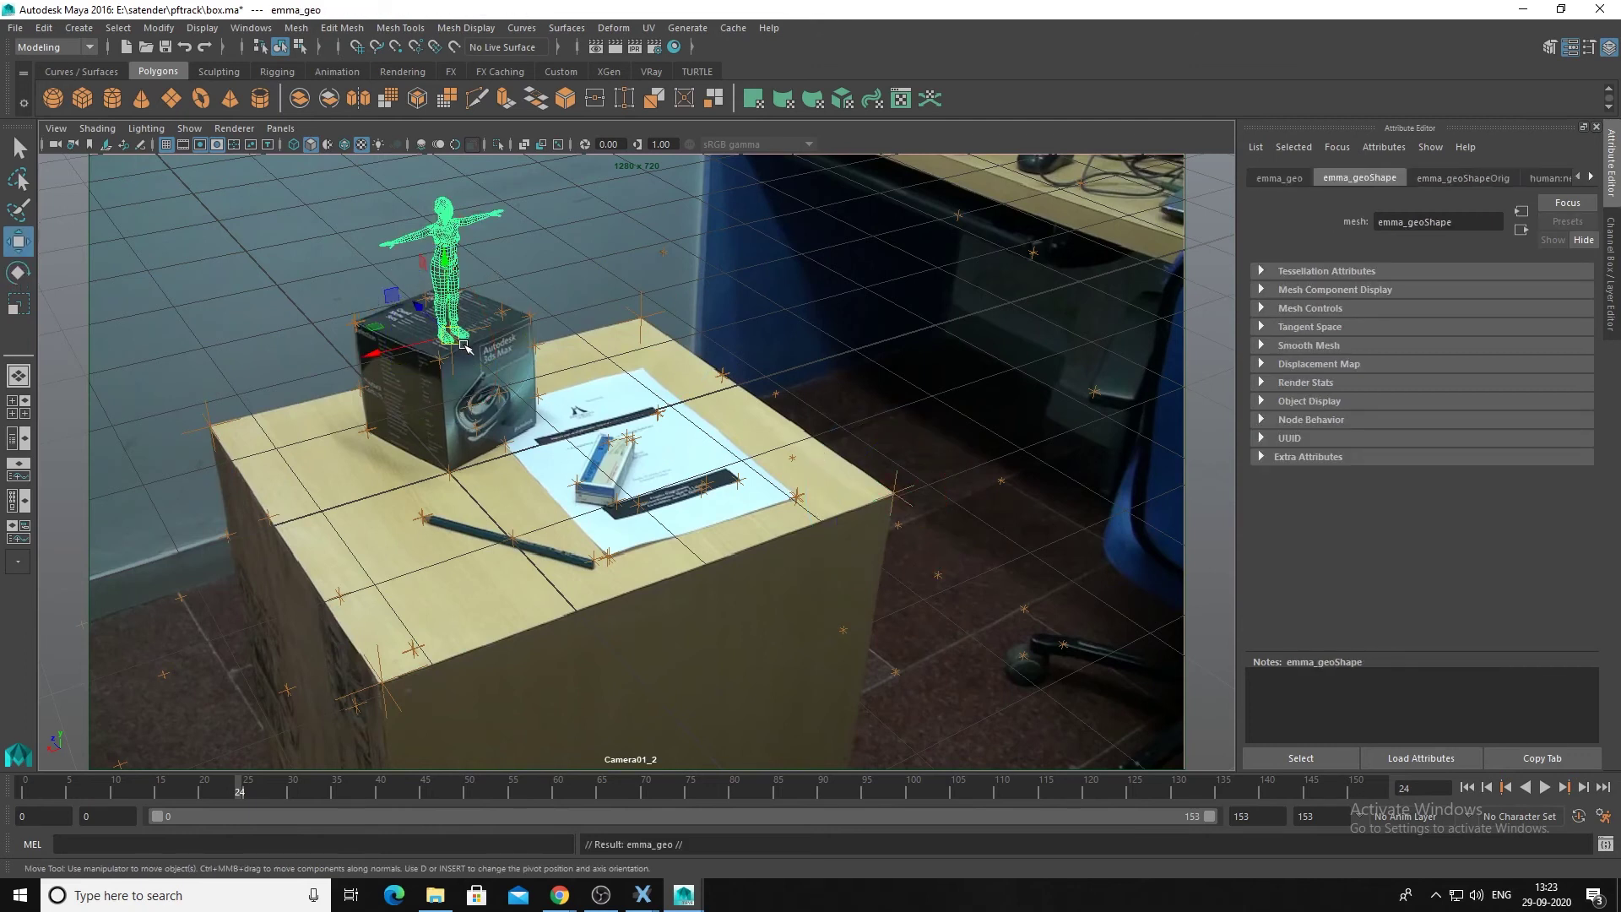
pyautogui.moveTo(469, 352); pyautogui.dragTo(380, 679)
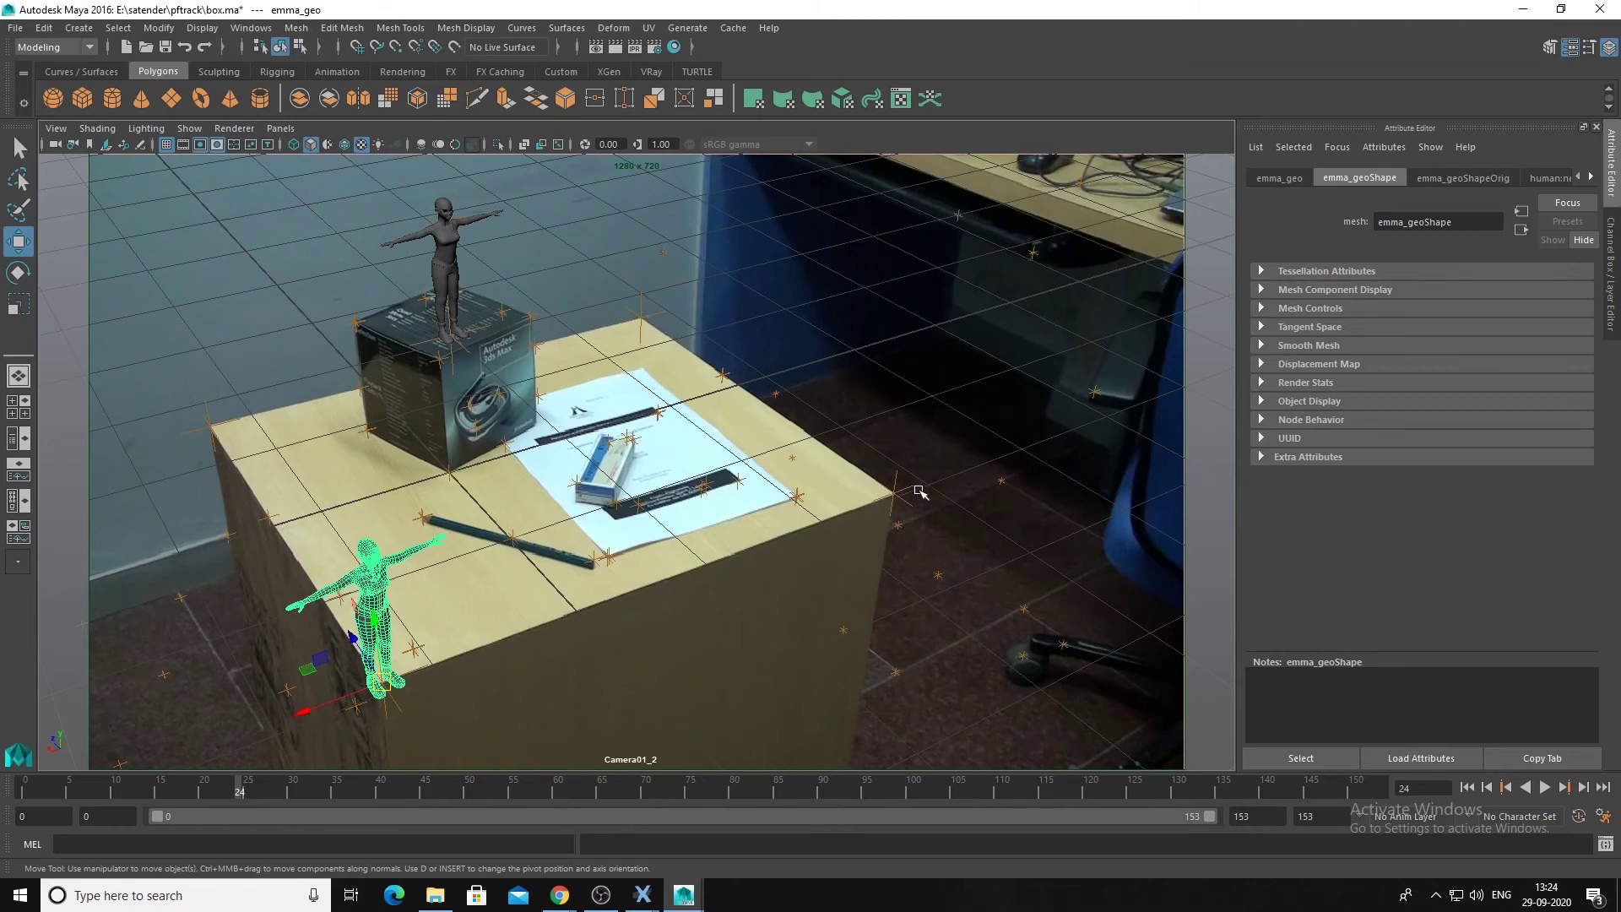
pyautogui.moveTo(296, 716); pyautogui.dragTo(451, 558)
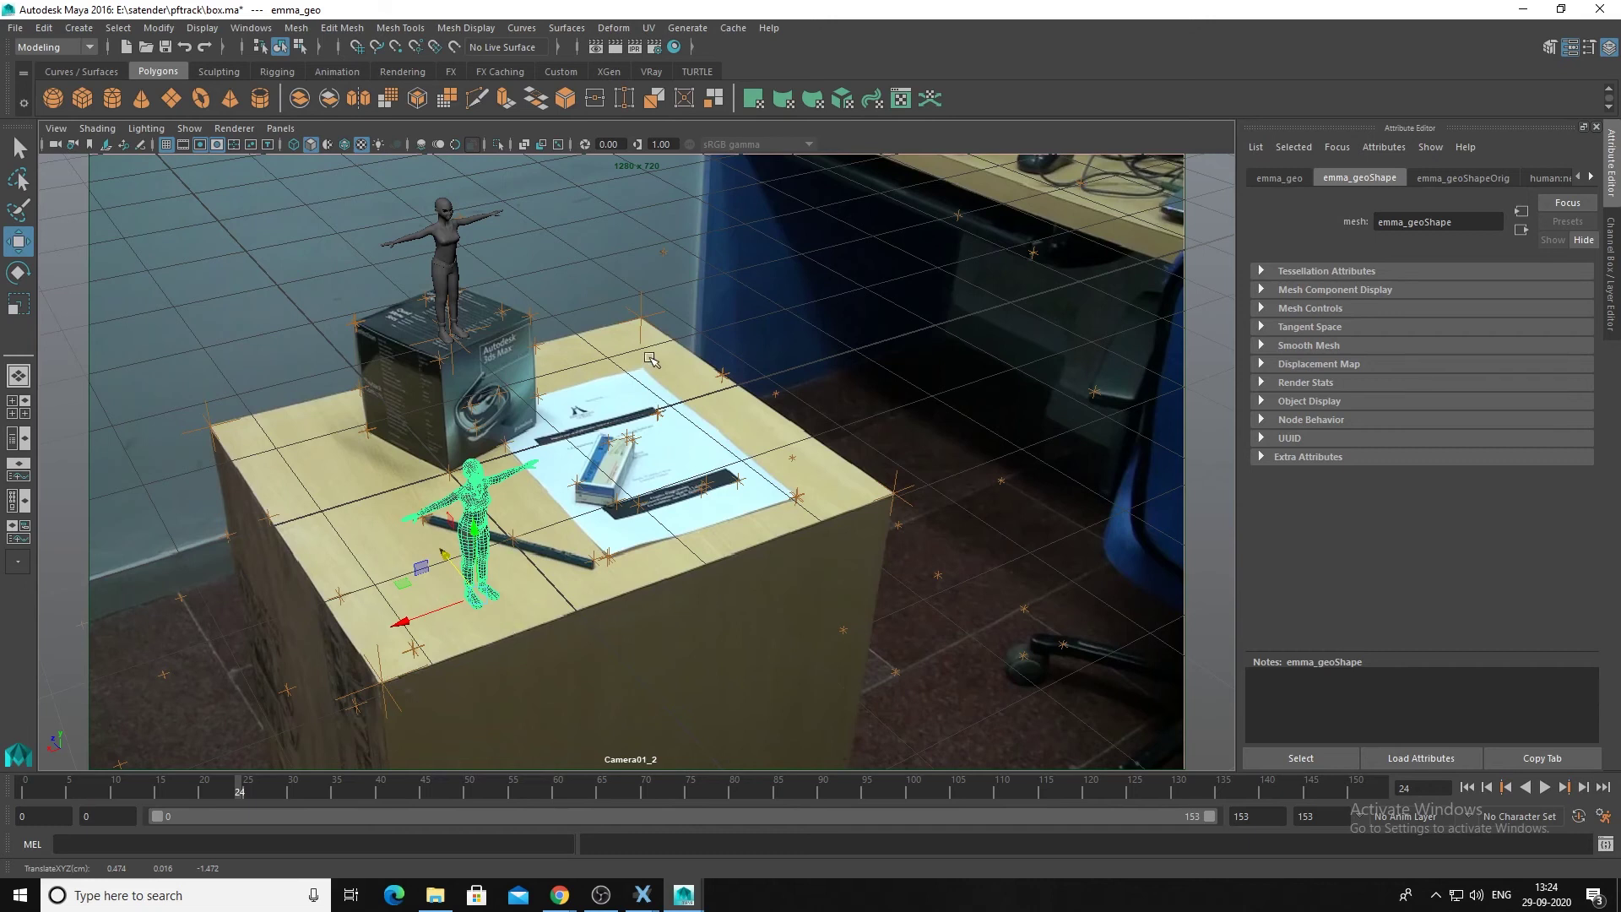
pyautogui.click(353, 514)
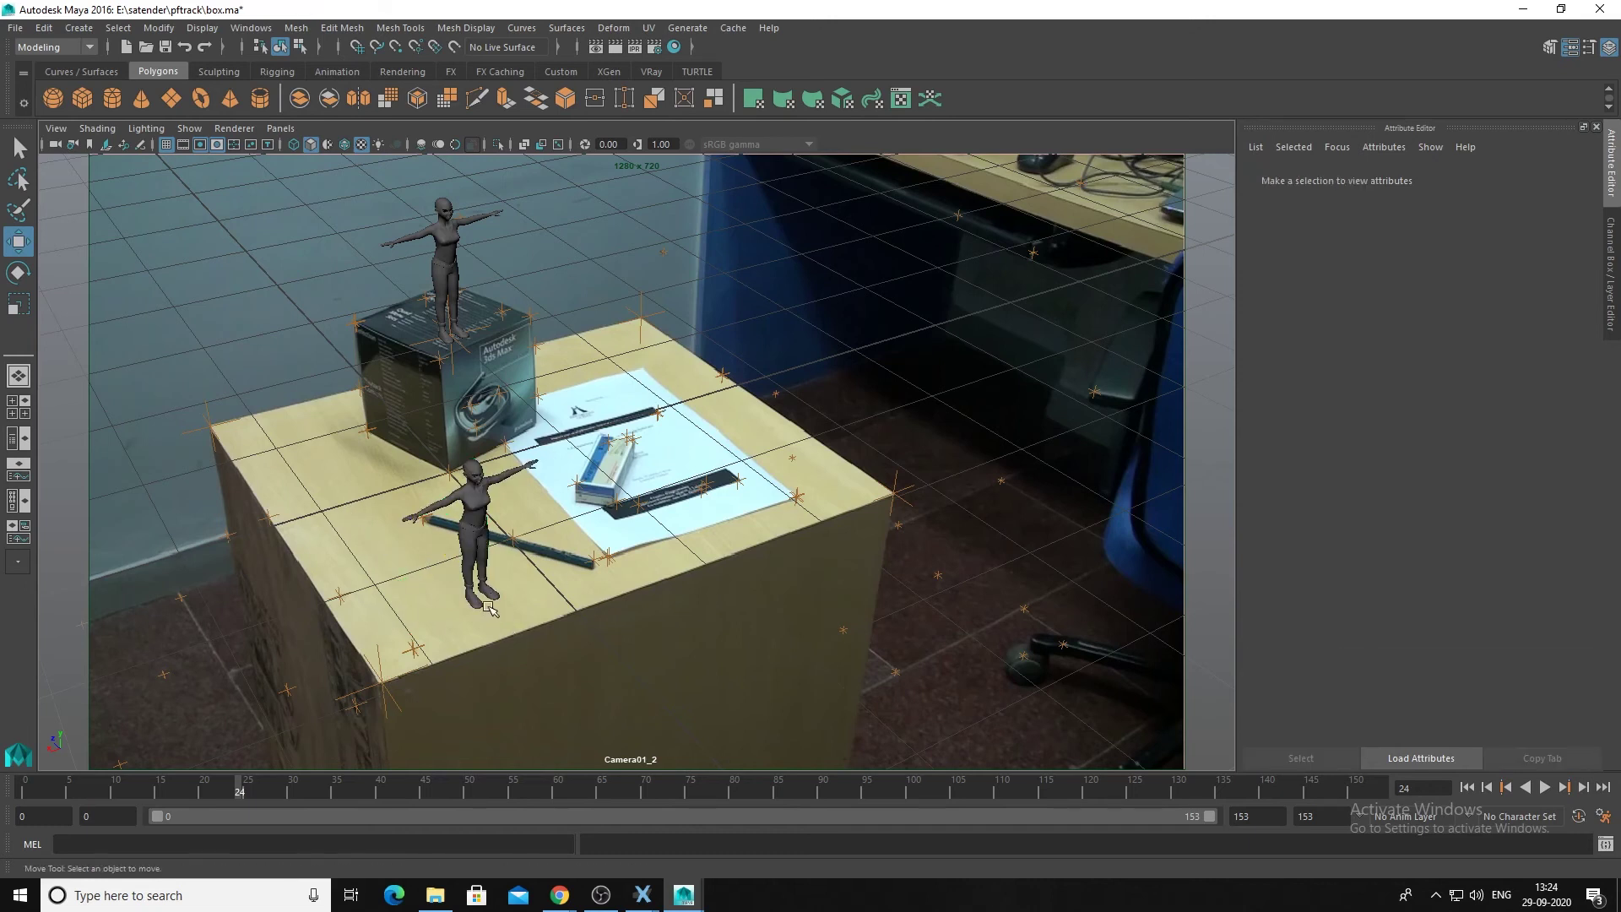
# Select the locator at the table's right corner and step forward frame by frame from frame 0 to check both figures' tracking.
pyautogui.click(896, 494)
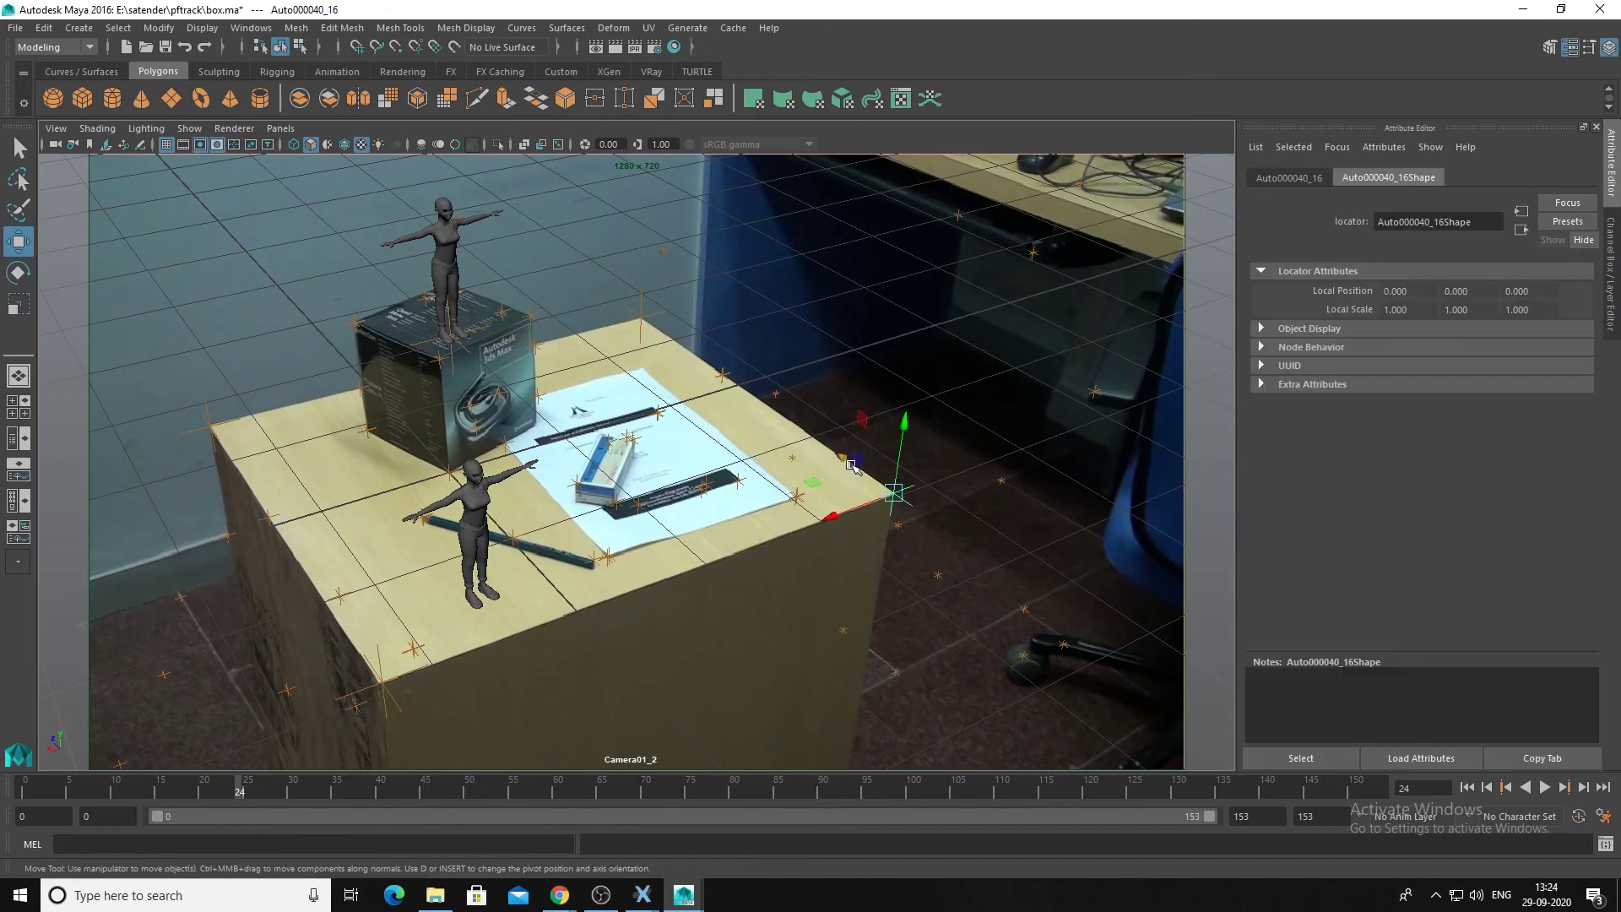
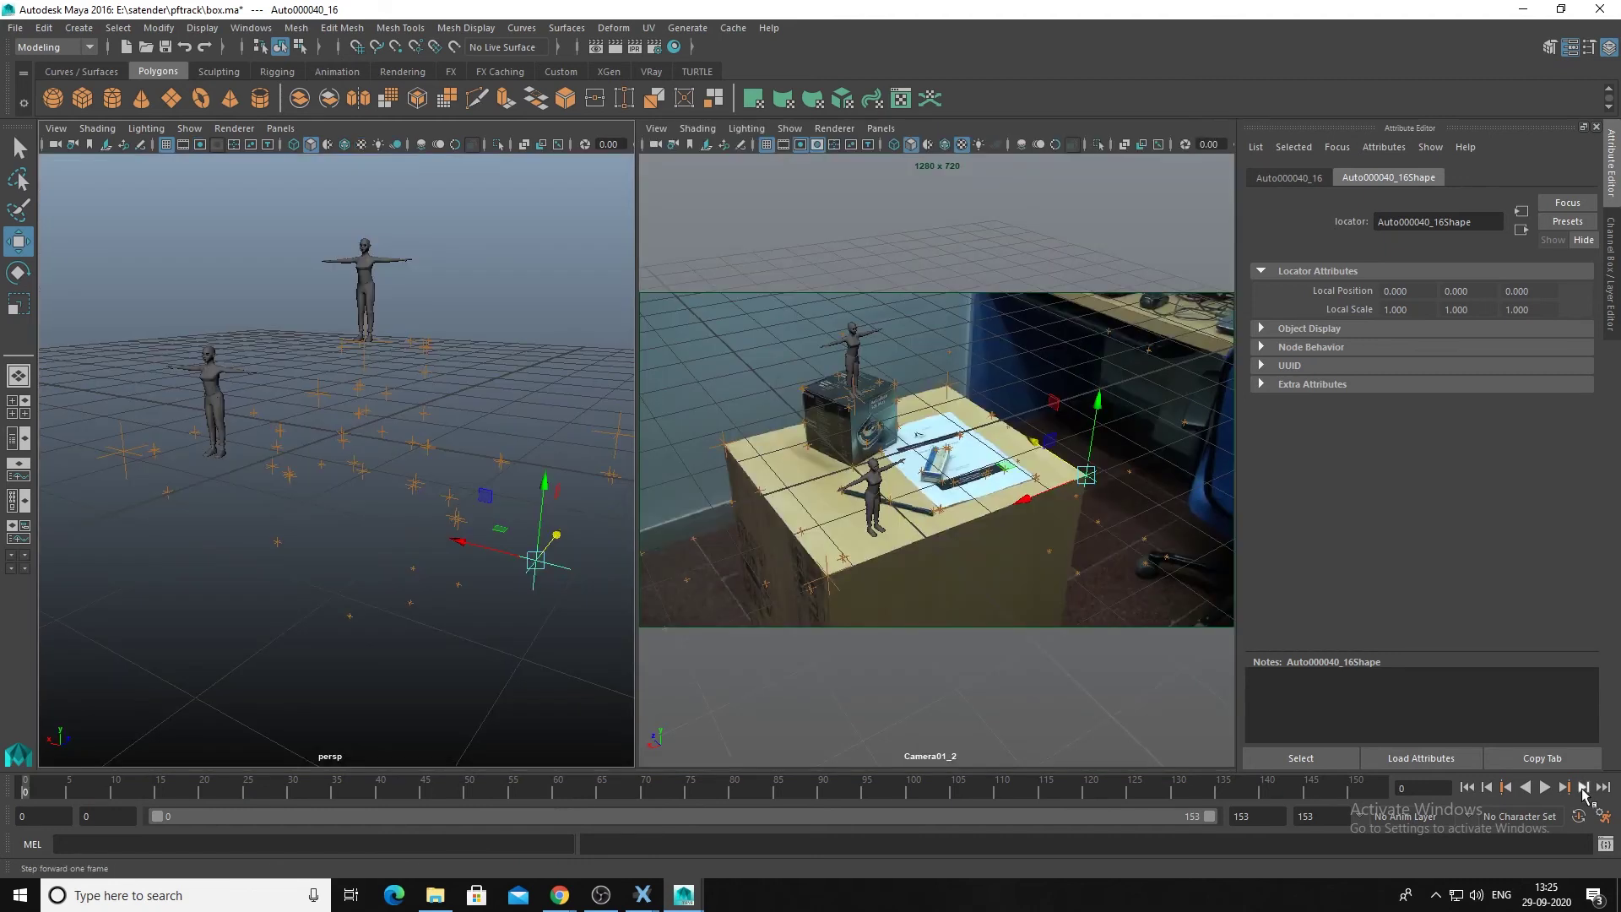
pyautogui.click(1584, 787)
pyautogui.click(1583, 787)
pyautogui.click(1584, 787)
pyautogui.click(1584, 787)
pyautogui.click(1584, 787)
pyautogui.click(1583, 787)
pyautogui.click(1584, 787)
pyautogui.click(1583, 788)
pyautogui.click(1583, 787)
pyautogui.click(1583, 787)
pyautogui.click(1584, 787)
pyautogui.click(1583, 787)
pyautogui.click(1583, 787)
pyautogui.click(1583, 787)
pyautogui.click(1583, 787)
pyautogui.click(1583, 787)
pyautogui.click(1583, 787)
pyautogui.click(1583, 787)
pyautogui.click(1584, 788)
pyautogui.click(1584, 788)
pyautogui.click(1584, 787)
pyautogui.click(1583, 787)
pyautogui.click(1584, 787)
pyautogui.click(1584, 787)
pyautogui.click(1583, 787)
pyautogui.click(1584, 788)
pyautogui.click(1583, 787)
pyautogui.click(1583, 787)
pyautogui.click(1584, 787)
pyautogui.click(1584, 787)
pyautogui.click(1583, 787)
pyautogui.click(1583, 787)
pyautogui.click(1583, 787)
pyautogui.click(1583, 788)
pyautogui.click(1583, 787)
pyautogui.click(1584, 787)
pyautogui.click(1584, 787)
pyautogui.click(1583, 787)
pyautogui.click(1583, 787)
pyautogui.click(1584, 787)
pyautogui.click(1584, 787)
pyautogui.click(1583, 787)
pyautogui.click(1583, 787)
pyautogui.click(1584, 787)
pyautogui.click(1583, 788)
pyautogui.click(1583, 787)
pyautogui.click(1583, 787)
pyautogui.click(1584, 787)
pyautogui.click(1583, 787)
pyautogui.click(1584, 787)
pyautogui.click(1584, 787)
pyautogui.click(1583, 787)
pyautogui.click(1583, 787)
pyautogui.click(1583, 787)
pyautogui.click(1583, 787)
pyautogui.click(1584, 787)
pyautogui.click(1583, 787)
pyautogui.click(1583, 787)
pyautogui.click(1583, 787)
pyautogui.click(1583, 788)
pyautogui.click(1584, 787)
pyautogui.click(1583, 787)
pyautogui.click(1583, 787)
pyautogui.click(1584, 788)
pyautogui.click(1583, 787)
pyautogui.click(1583, 787)
pyautogui.click(1584, 788)
pyautogui.click(1584, 787)
pyautogui.click(1583, 787)
pyautogui.click(1584, 787)
pyautogui.click(1584, 787)
pyautogui.click(1584, 787)
pyautogui.click(1584, 787)
pyautogui.click(1583, 787)
pyautogui.click(1583, 787)
pyautogui.click(1583, 787)
pyautogui.click(1583, 787)
pyautogui.click(1584, 787)
pyautogui.click(1583, 787)
pyautogui.click(1583, 787)
pyautogui.click(1583, 787)
pyautogui.click(1584, 787)
pyautogui.click(1583, 787)
pyautogui.click(1583, 787)
pyautogui.click(1583, 787)
pyautogui.click(1583, 787)
pyautogui.click(1583, 787)
pyautogui.click(1583, 788)
pyautogui.click(1584, 787)
pyautogui.click(1583, 787)
pyautogui.click(1583, 787)
pyautogui.click(1583, 787)
pyautogui.click(1583, 787)
pyautogui.click(1584, 787)
pyautogui.click(1583, 787)
pyautogui.click(1584, 787)
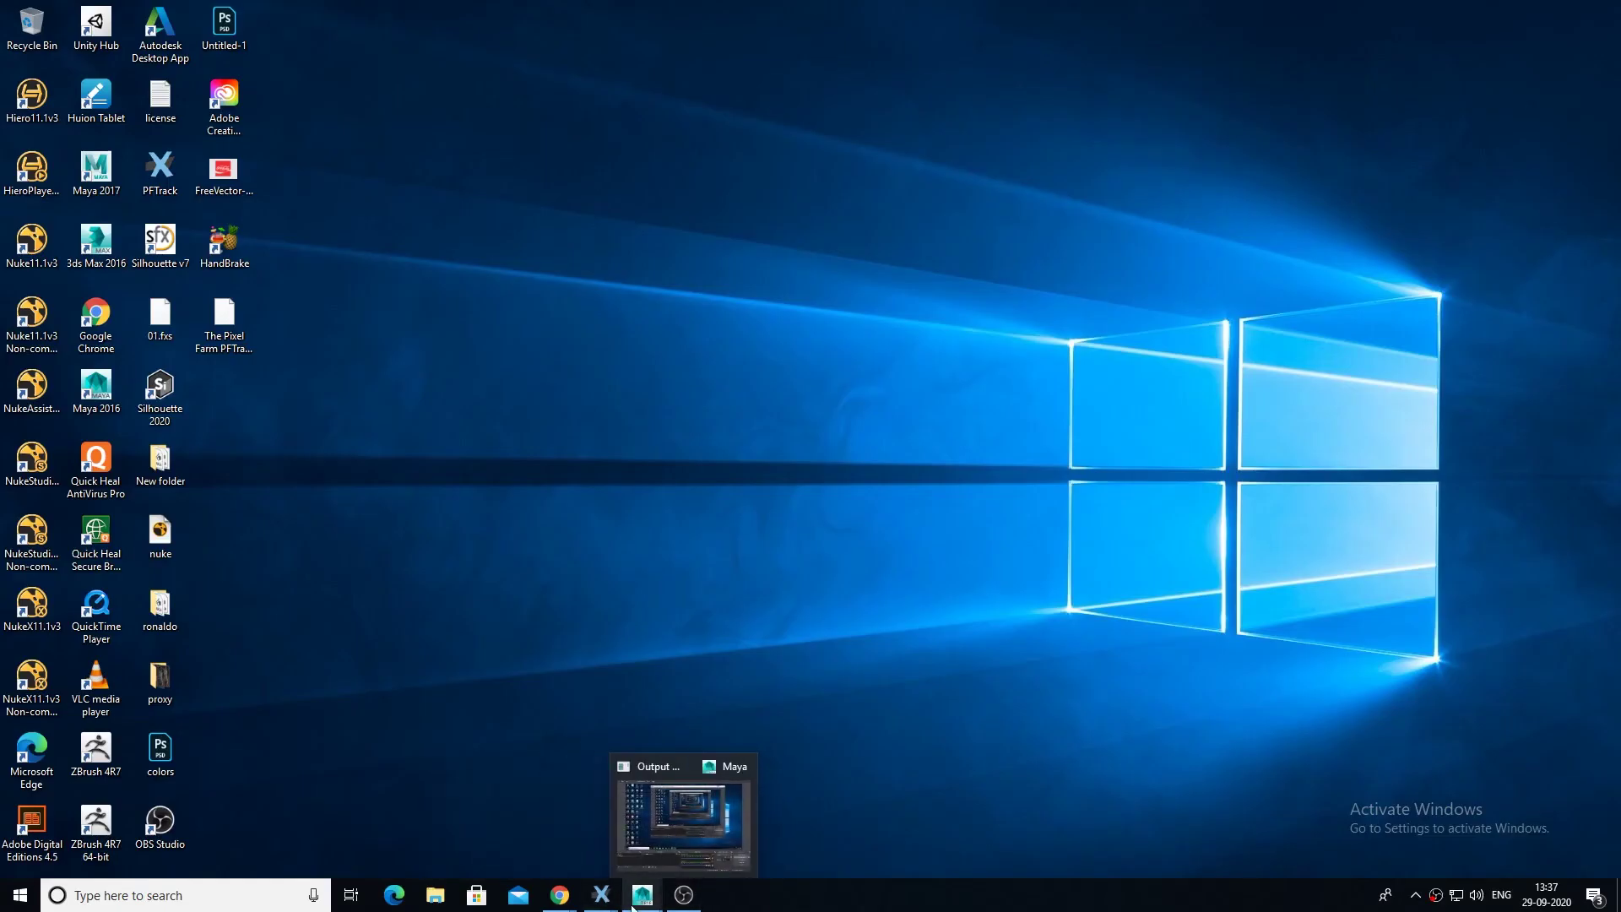
# Switch to PFTrack and export the scene as box.ms in Autodesk 3DS Max 2011 Script format.
pyautogui.moveTo(602, 896)
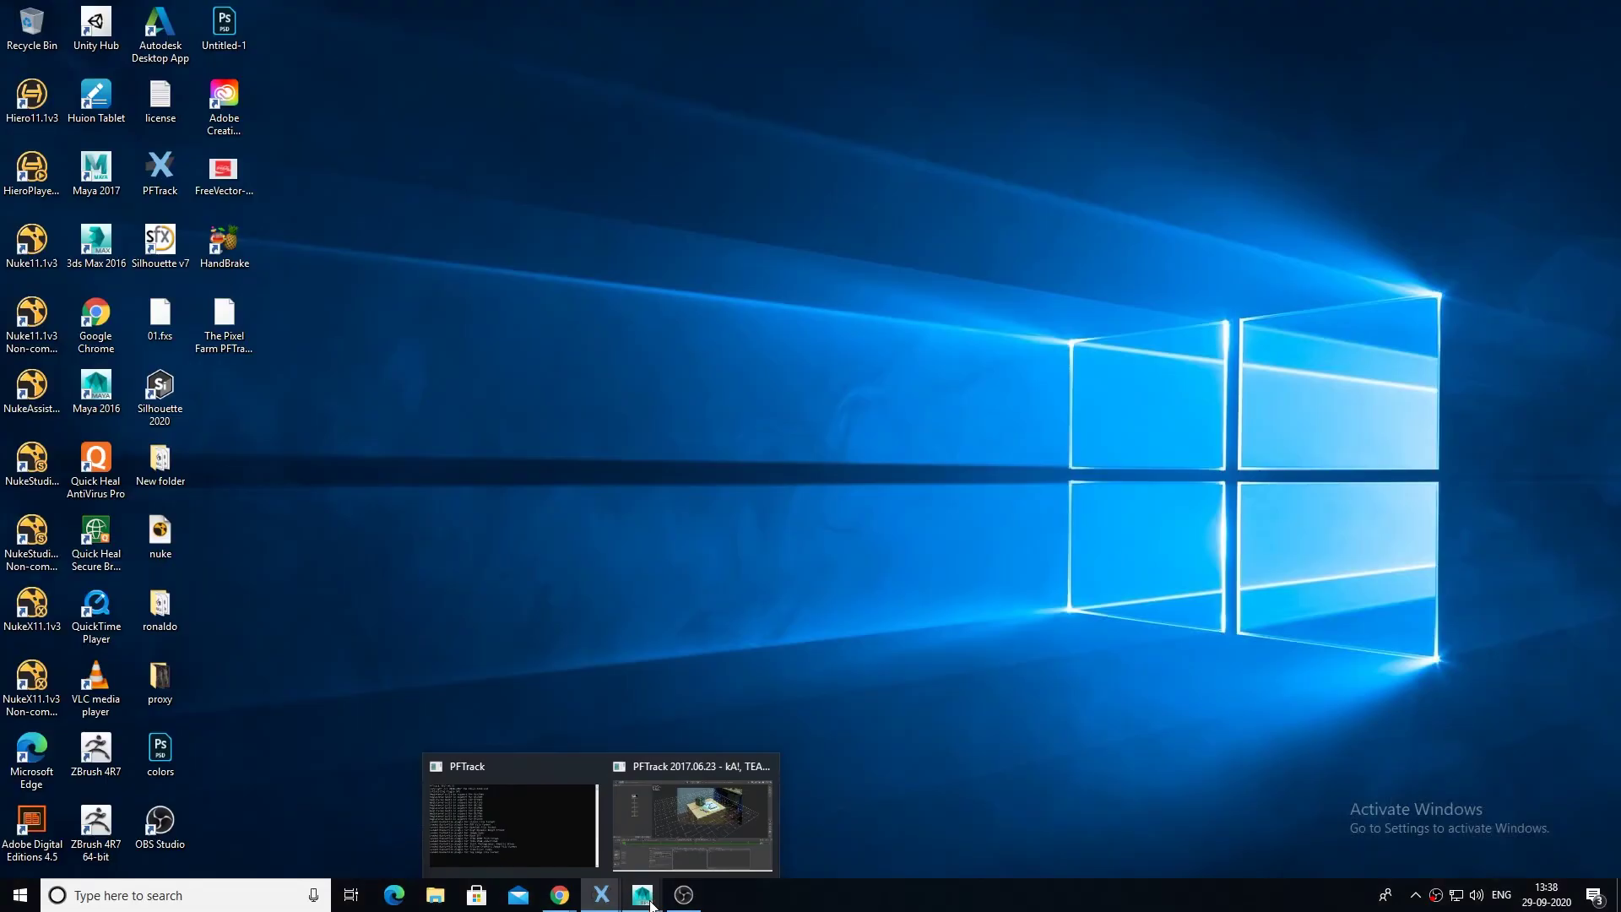
pyautogui.click(654, 847)
pyautogui.scroll(3, 281, 392)
pyautogui.moveTo(285, 377); pyautogui.dragTo(272, 463, button='middle')
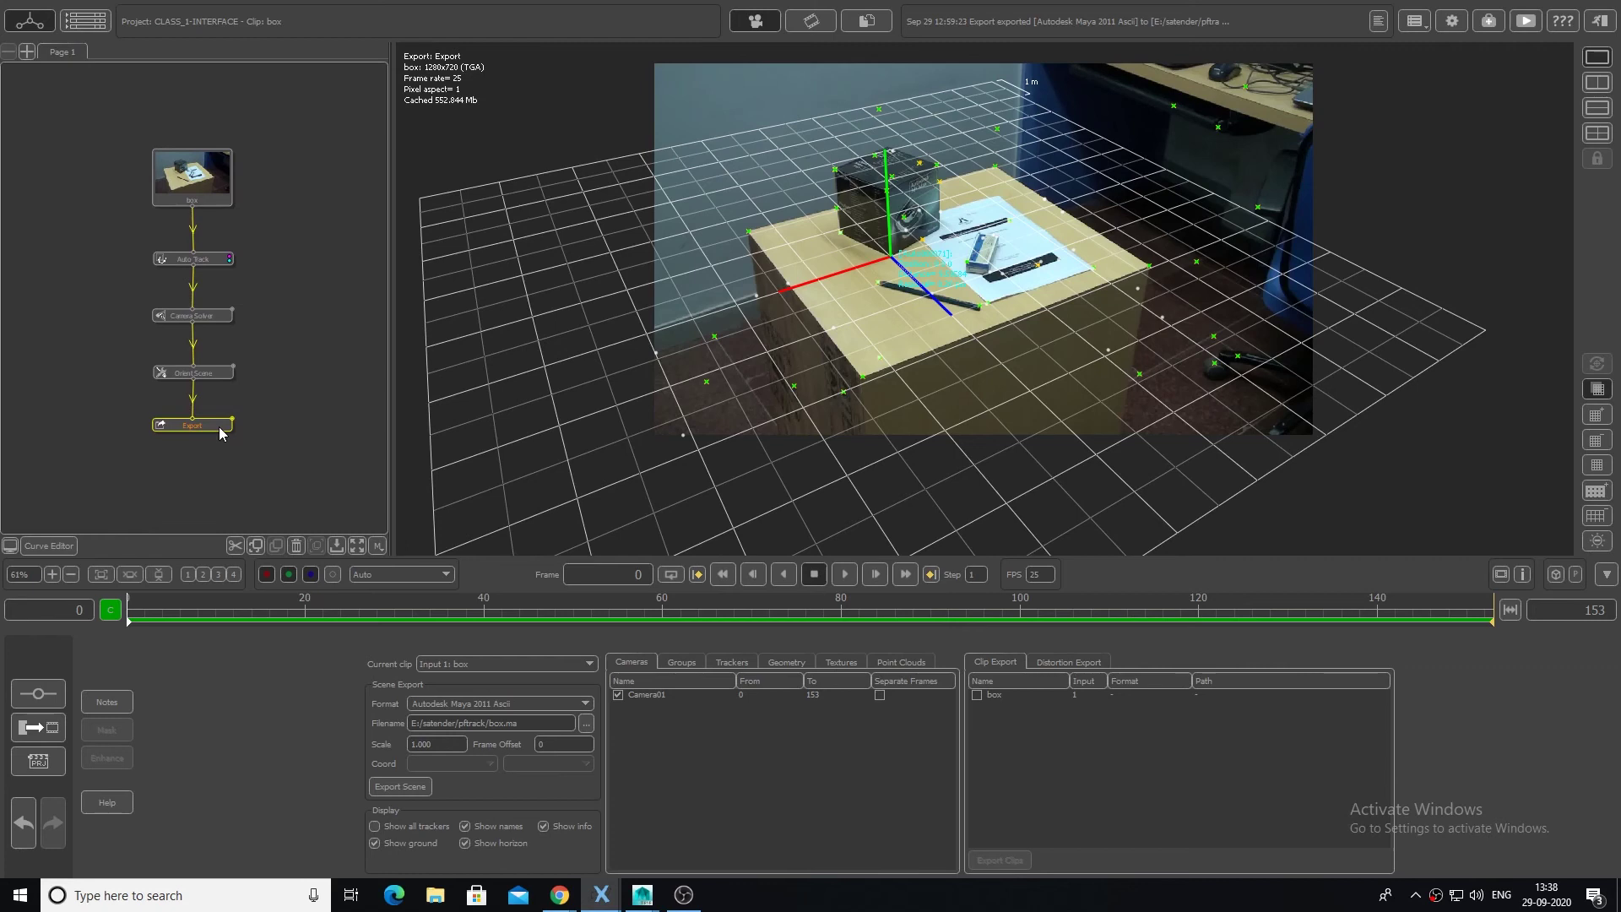
pyautogui.click(513, 701)
pyautogui.click(513, 701)
pyautogui.click(514, 701)
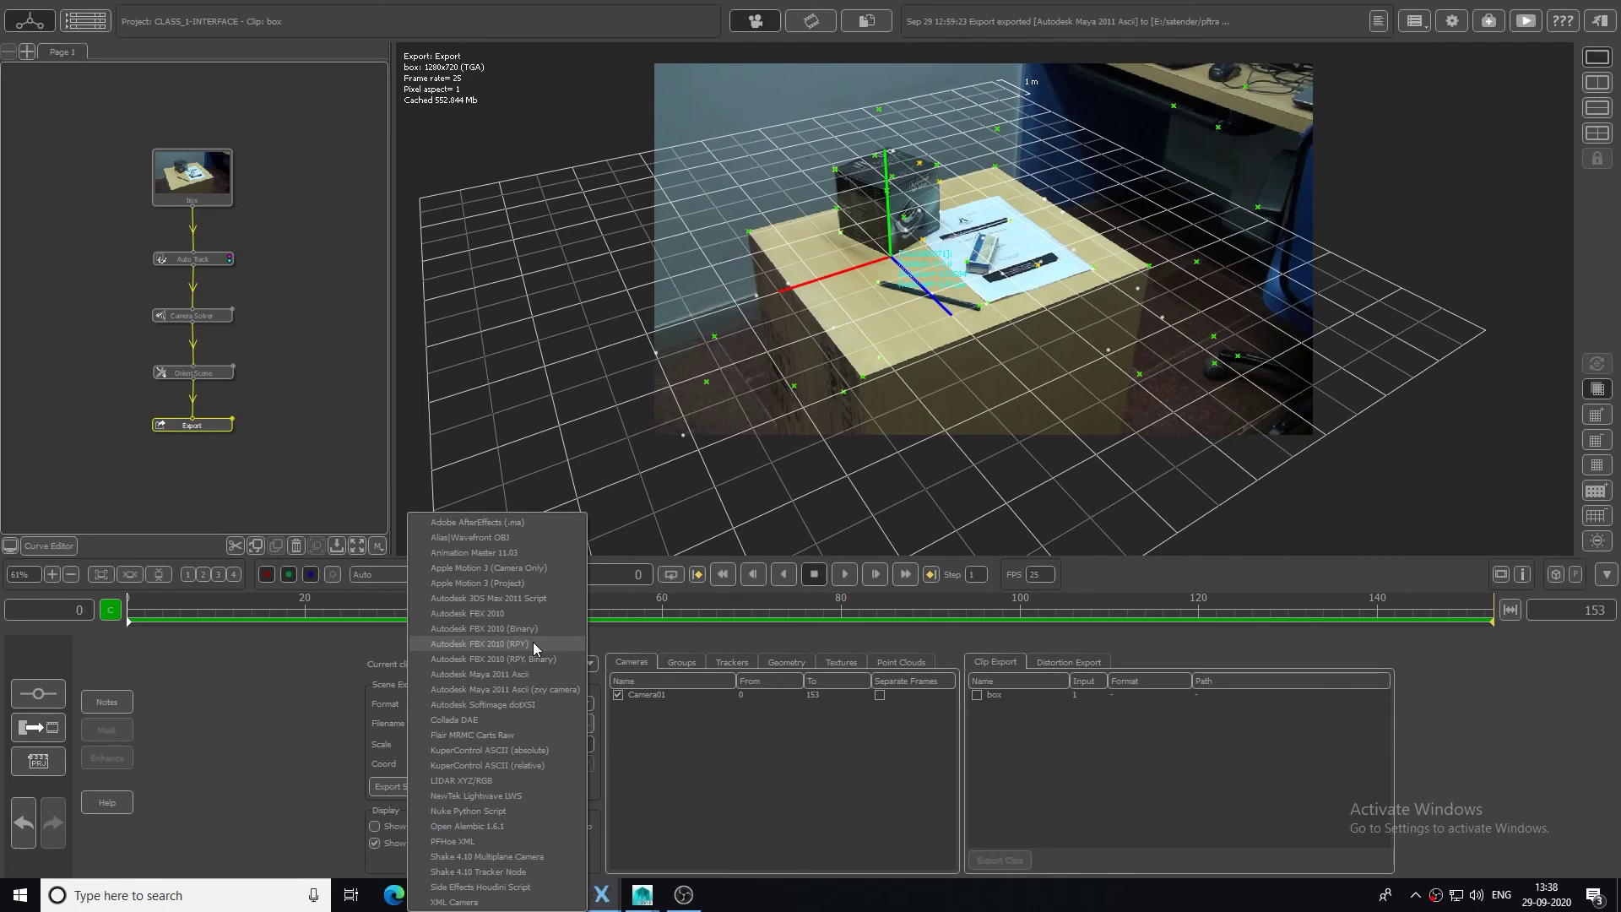
pyautogui.click(526, 600)
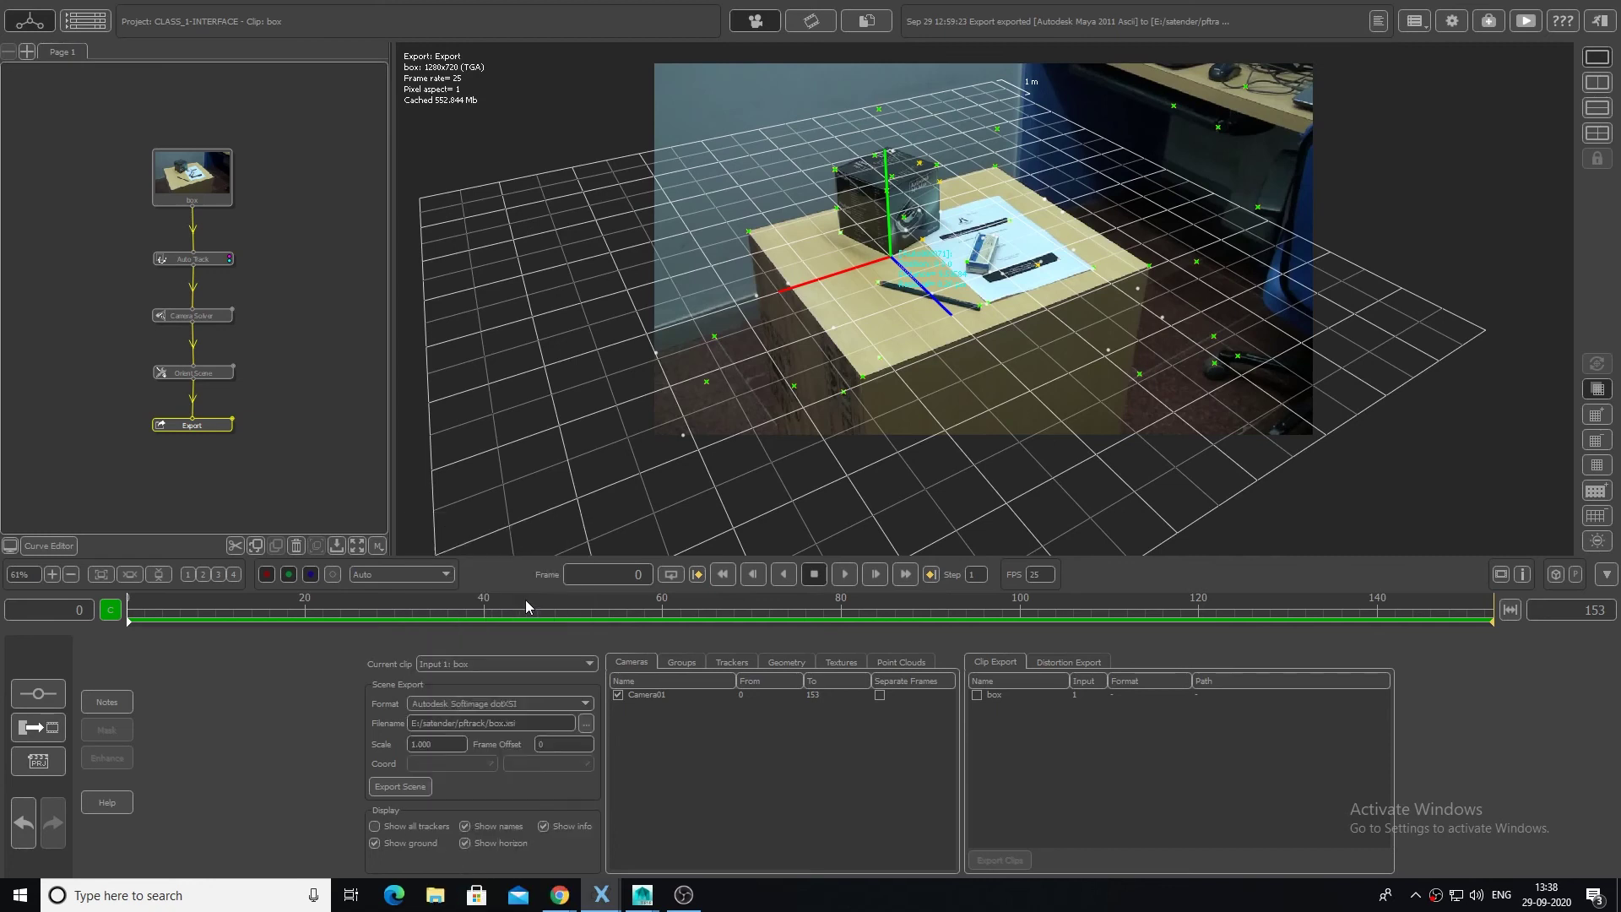
pyautogui.click(403, 786)
pyautogui.click(806, 459)
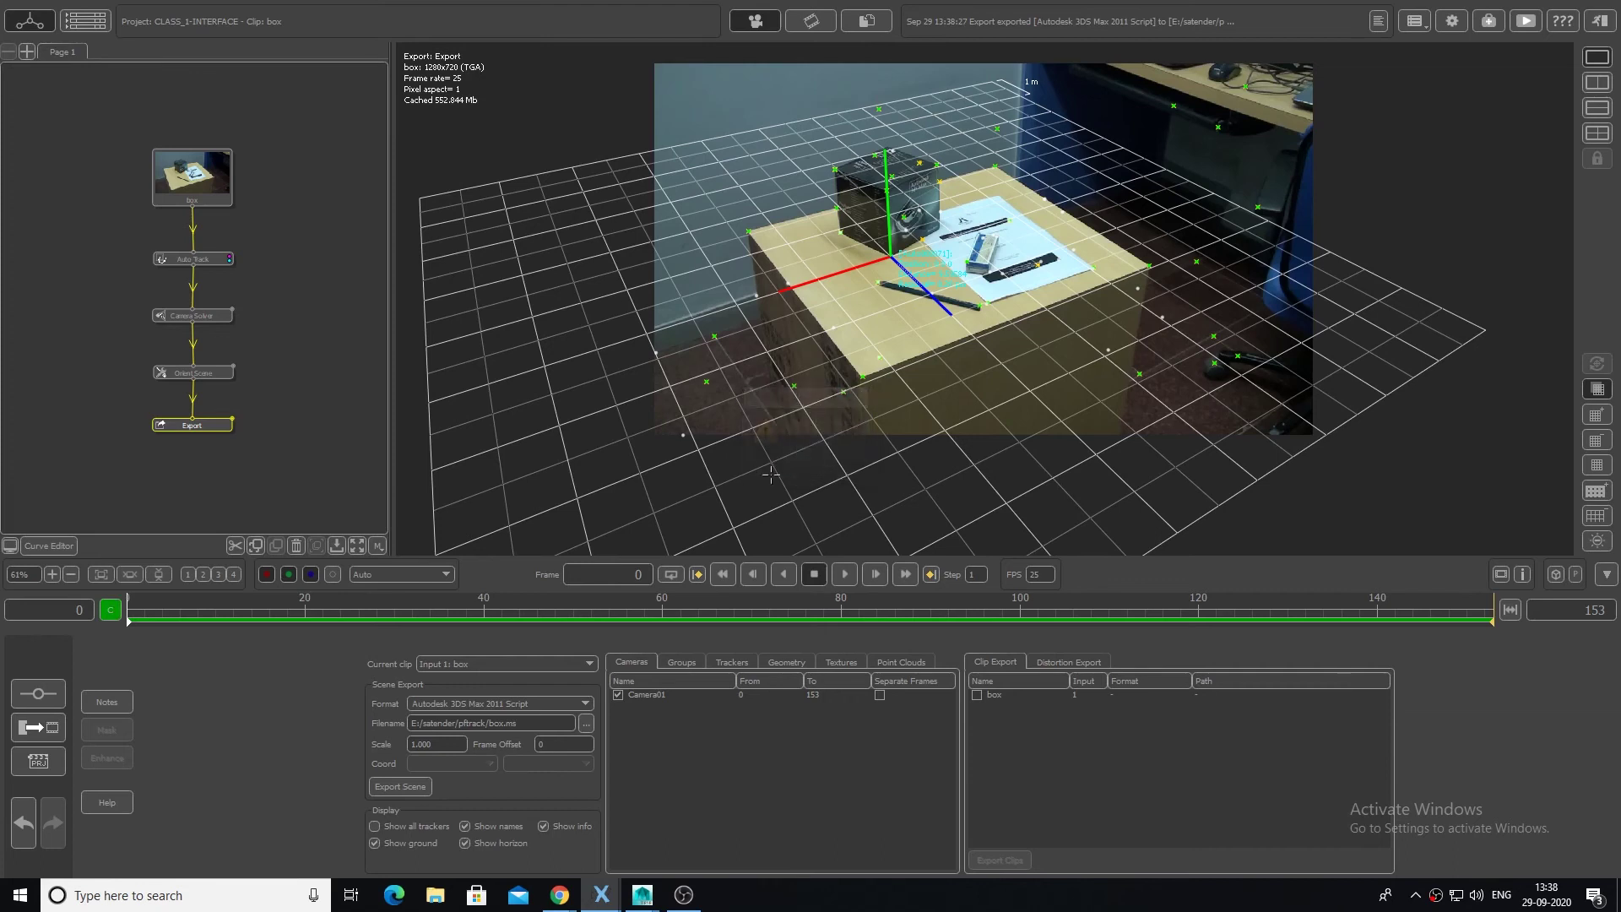
# Find and launch 3ds Max 2016.
pyautogui.click(235, 893)
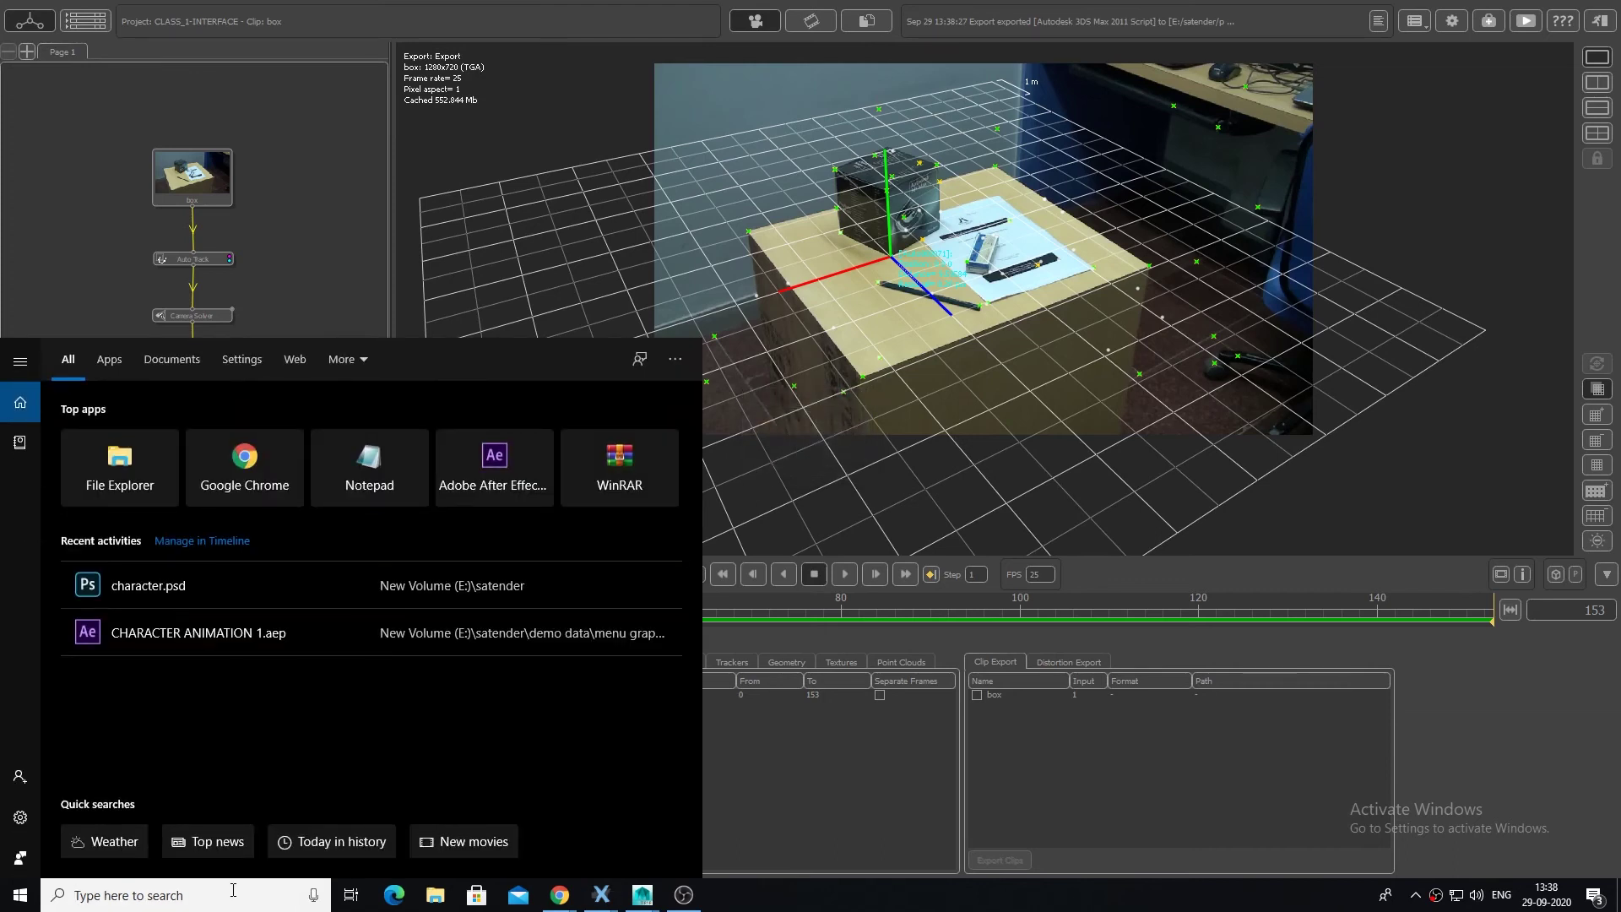
pyautogui.write('3d')
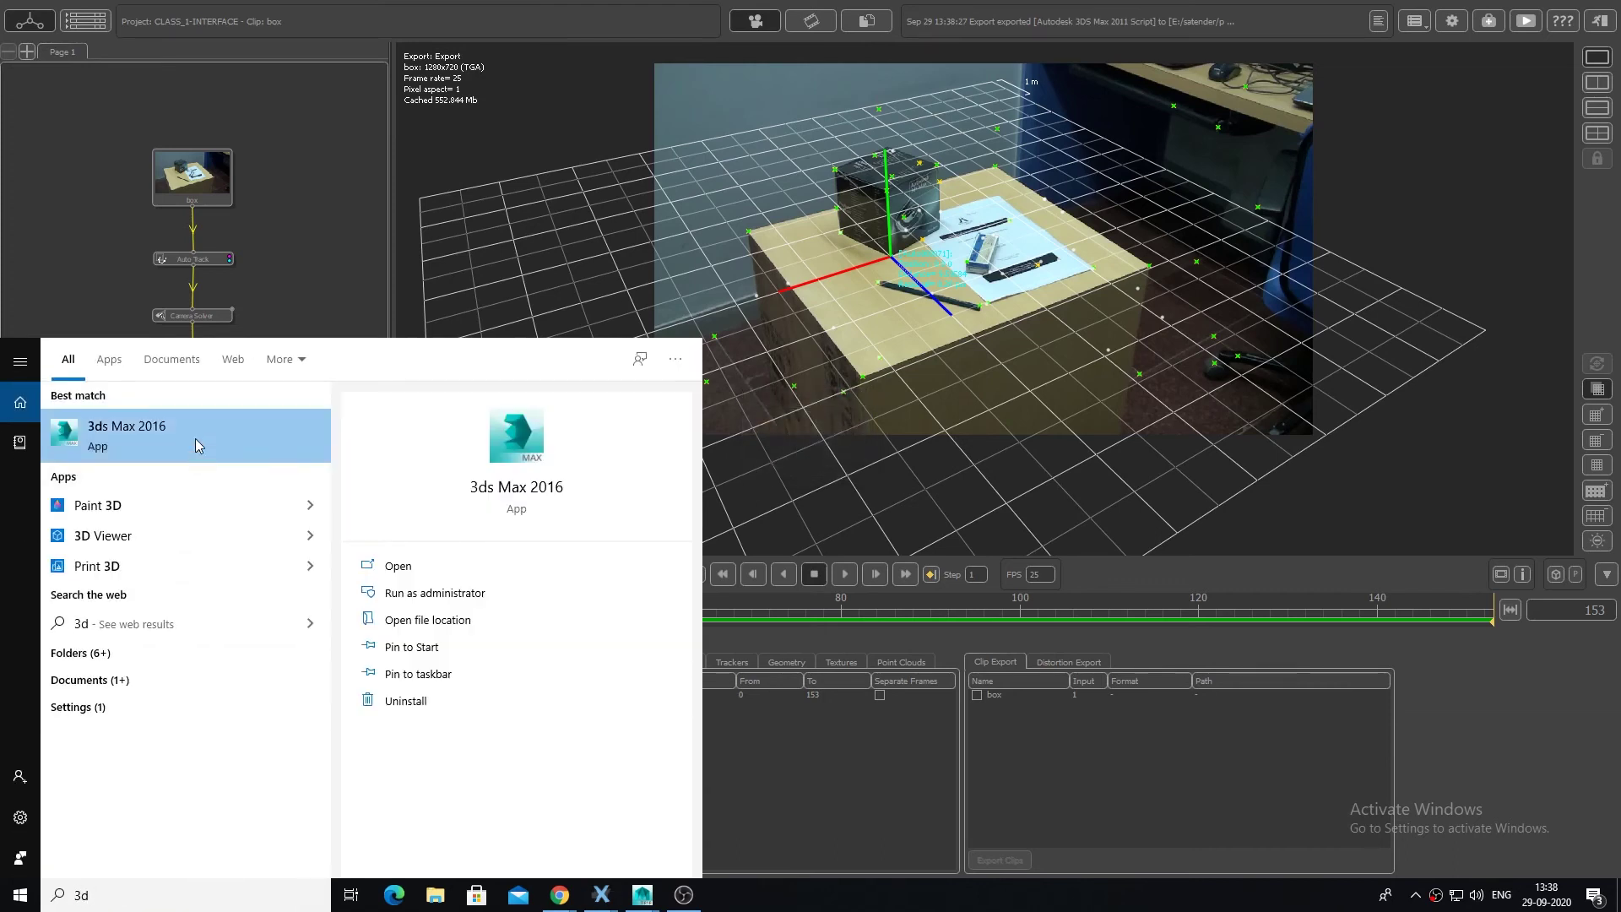
pyautogui.click(195, 444)
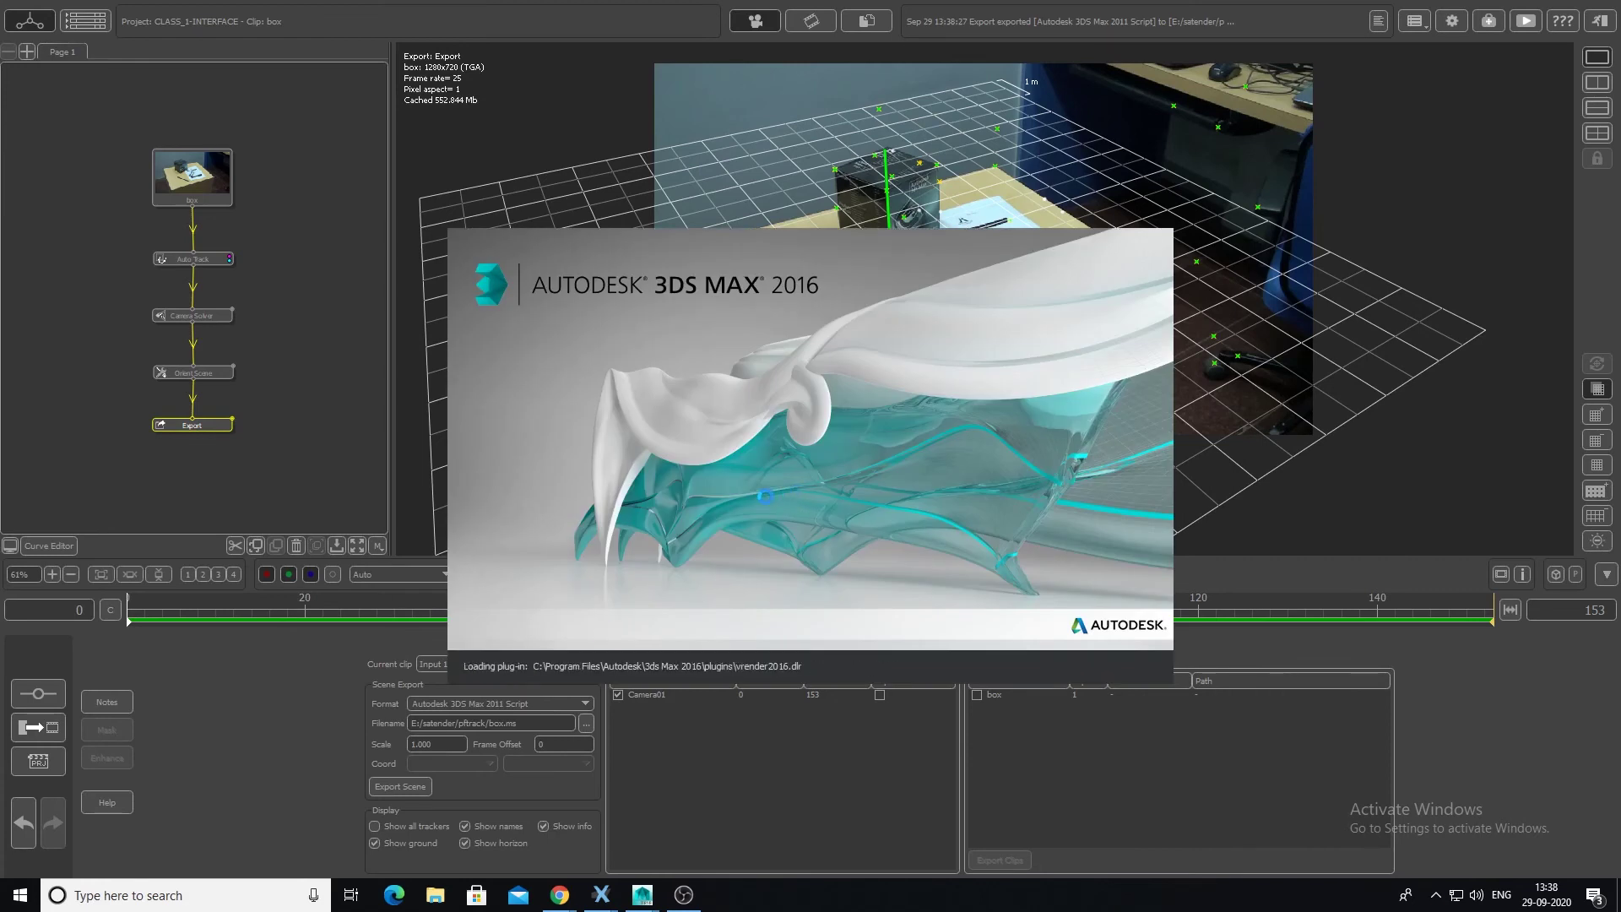
# Open the pftrack export folder on drive E: in File Explorer.
pyautogui.click(435, 895)
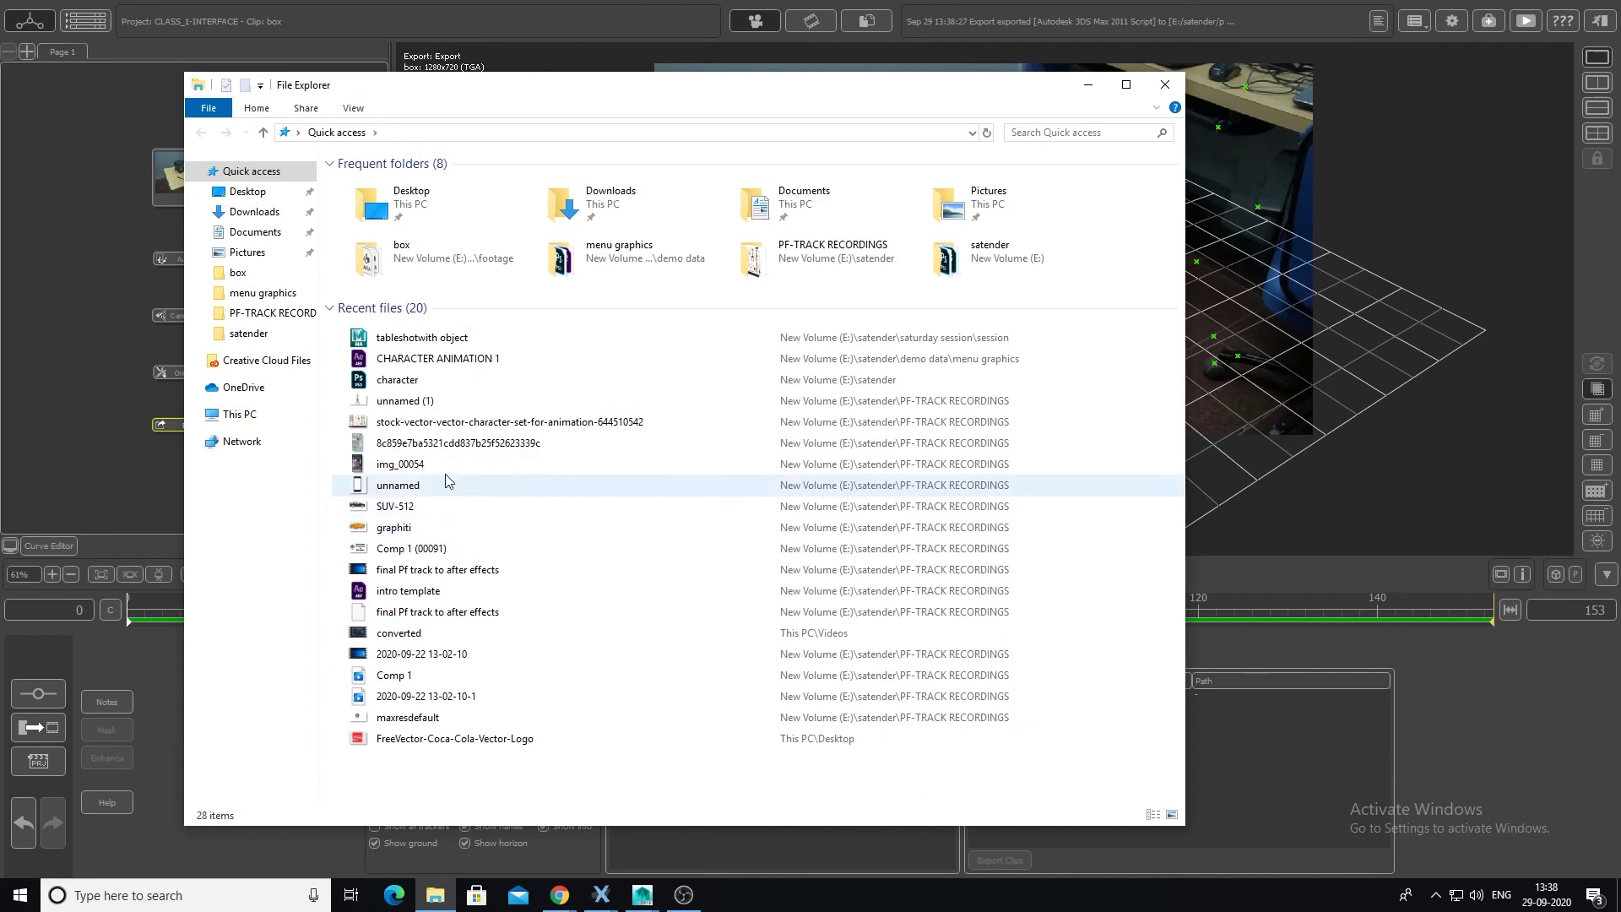
pyautogui.click(273, 416)
pyautogui.doubleClick(570, 373)
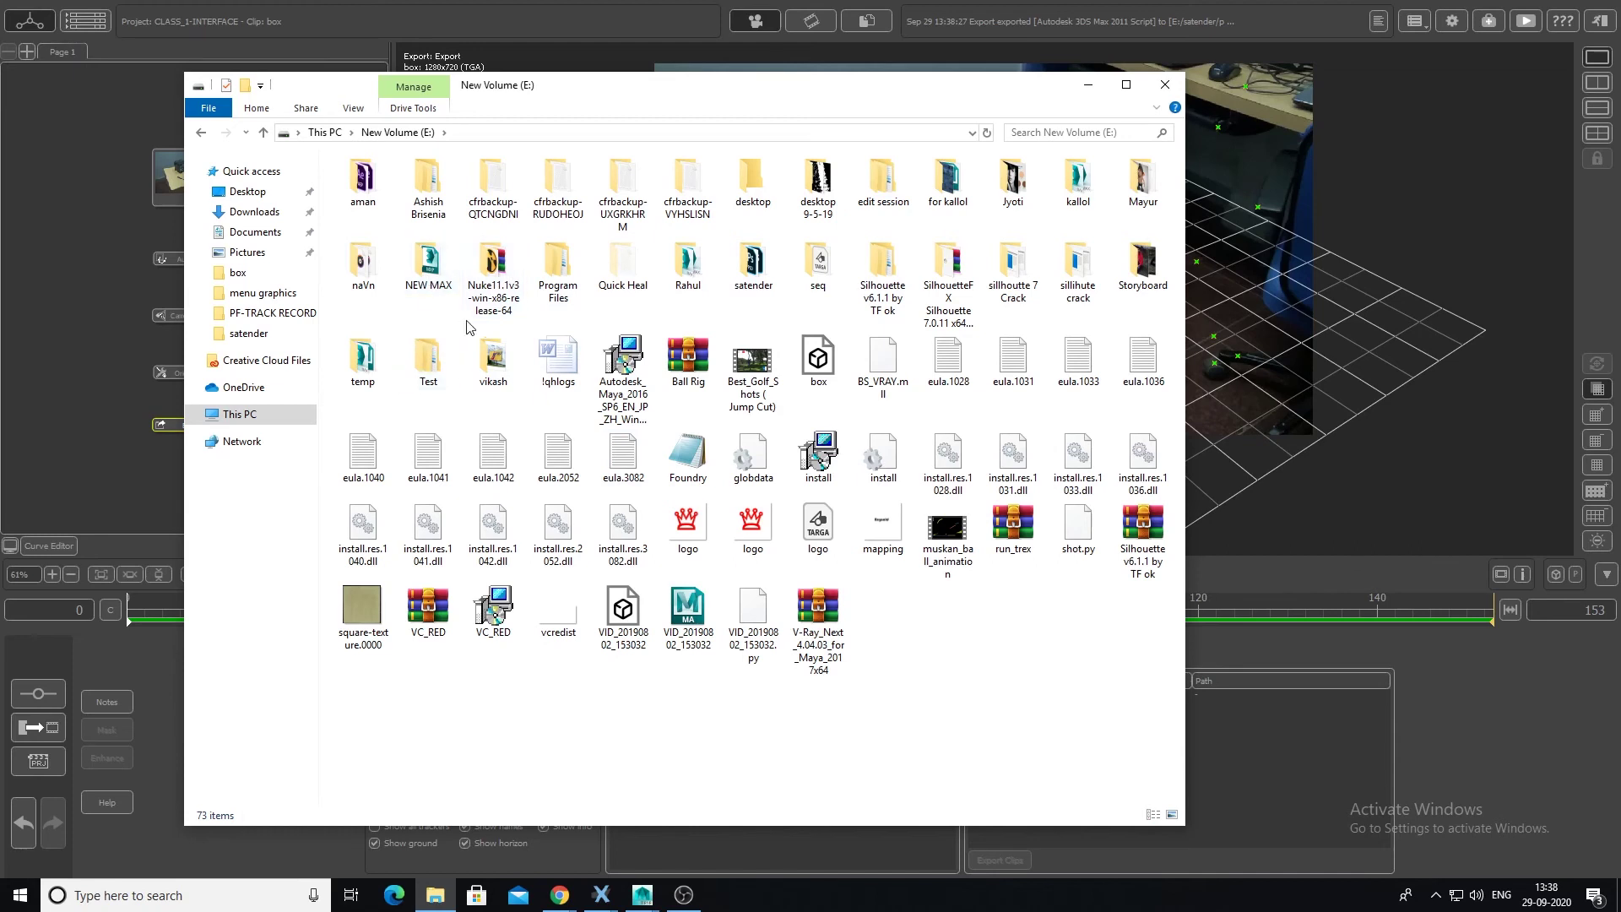
pyautogui.press('s')
pyautogui.doubleClick(756, 267)
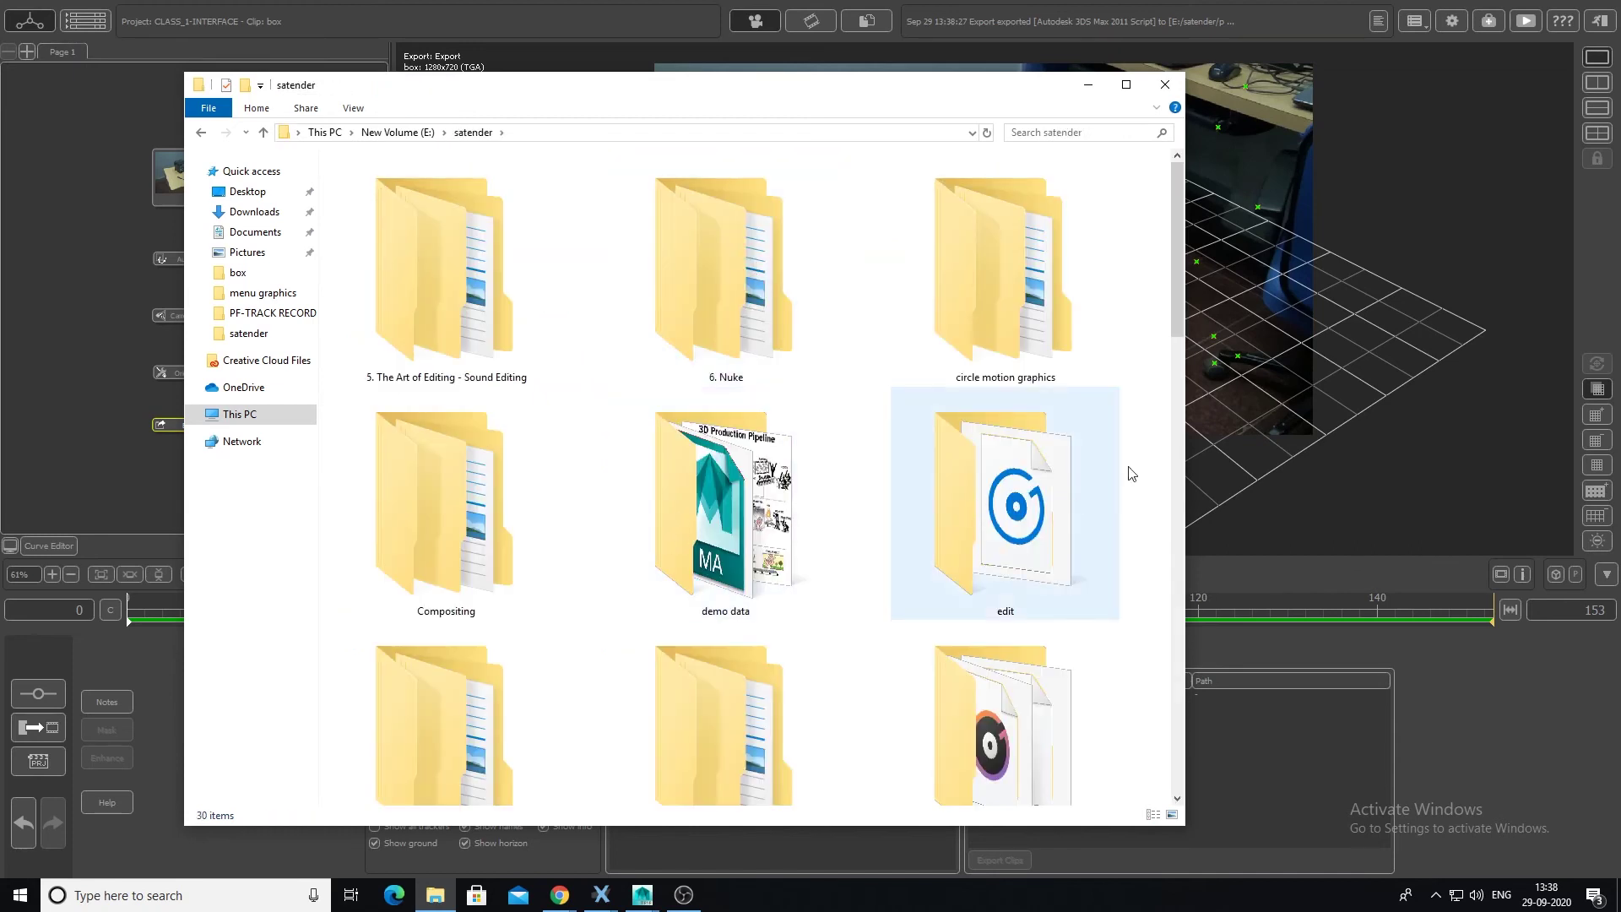
pyautogui.scroll(-2, 1180, 353)
pyautogui.moveTo(1179, 353); pyautogui.dragTo(1216, 532)
pyautogui.click(1036, 353)
pyautogui.doubleClick(1035, 353)
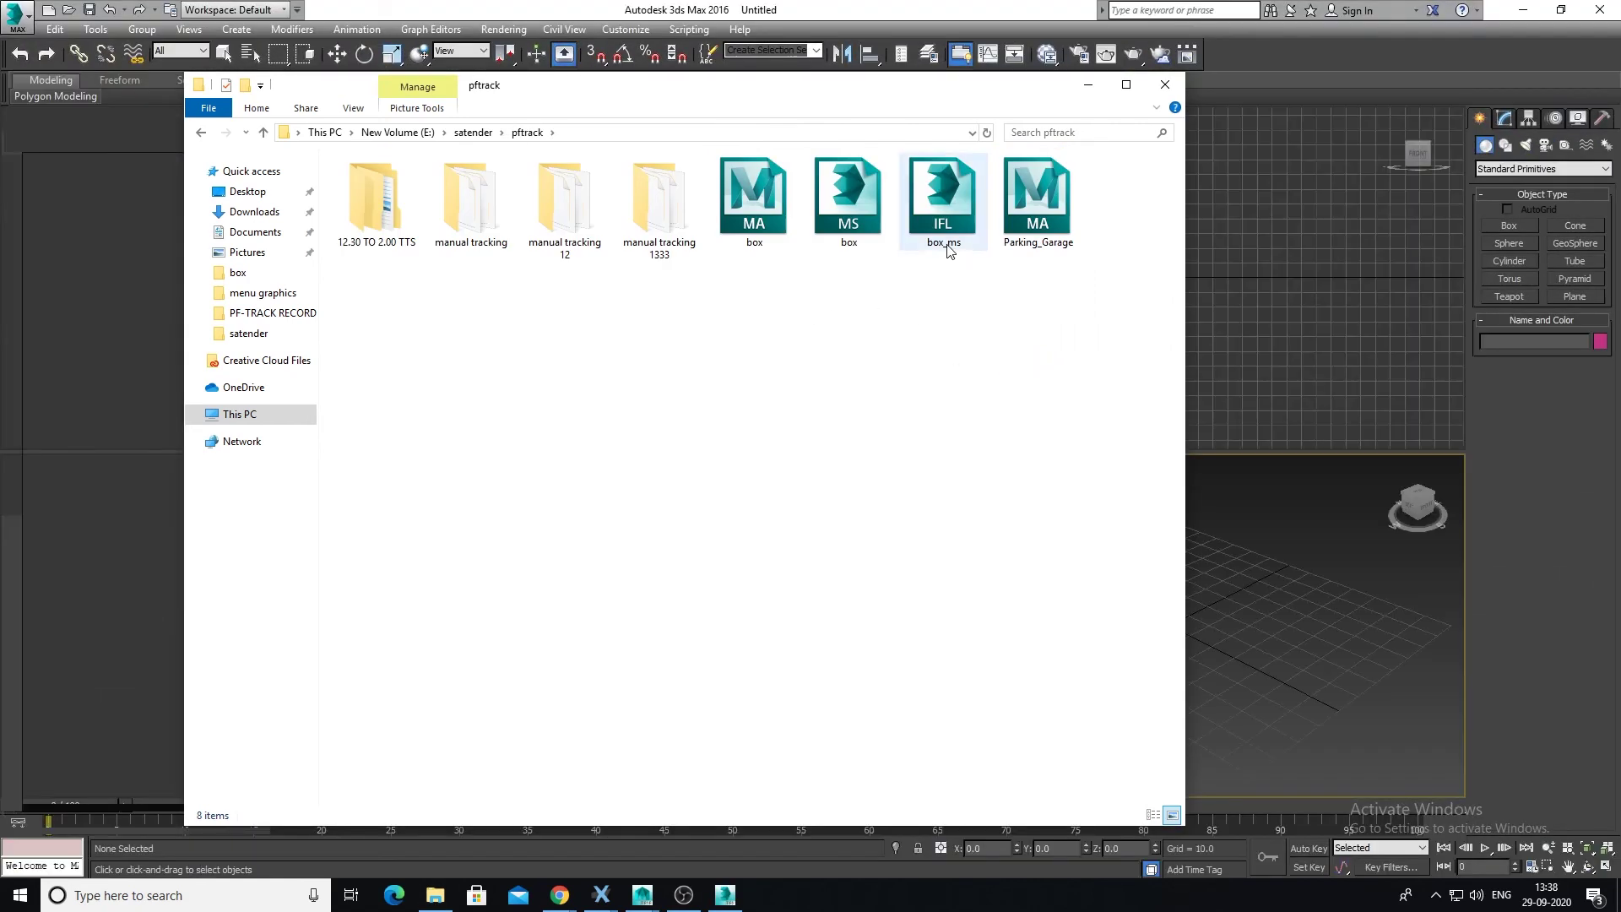
# Select the exported box MS file, move the File Explorer window aside, and close the 3ds Max welcome screen.
pyautogui.click(858, 206)
pyautogui.moveTo(826, 92); pyautogui.dragTo(1372, 397)
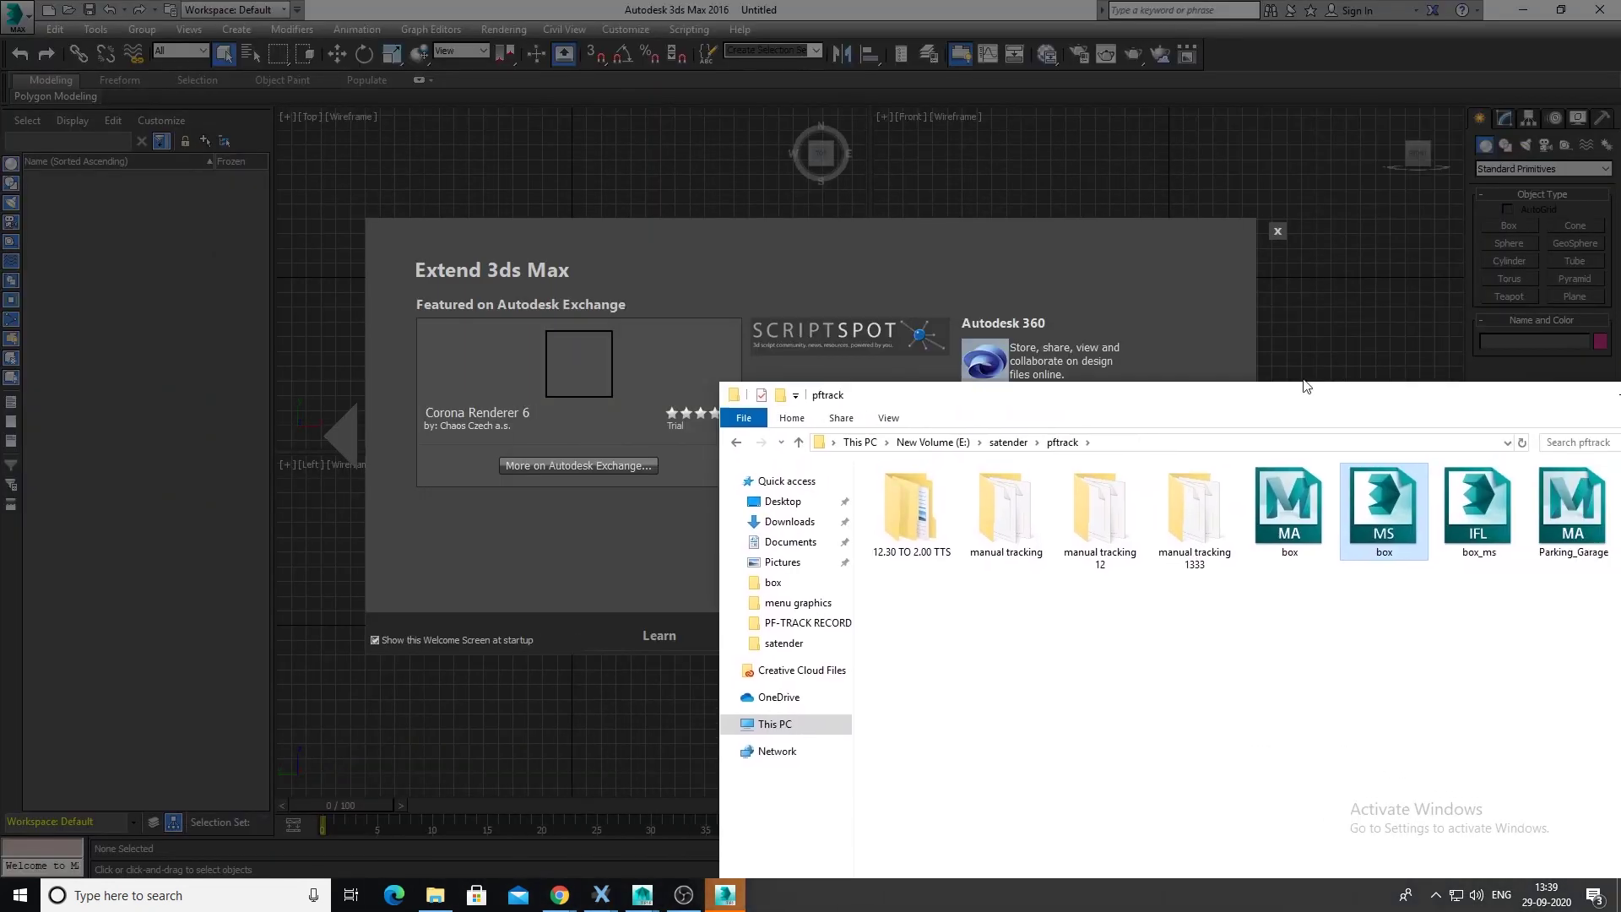
pyautogui.click(1191, 253)
pyautogui.click(1277, 231)
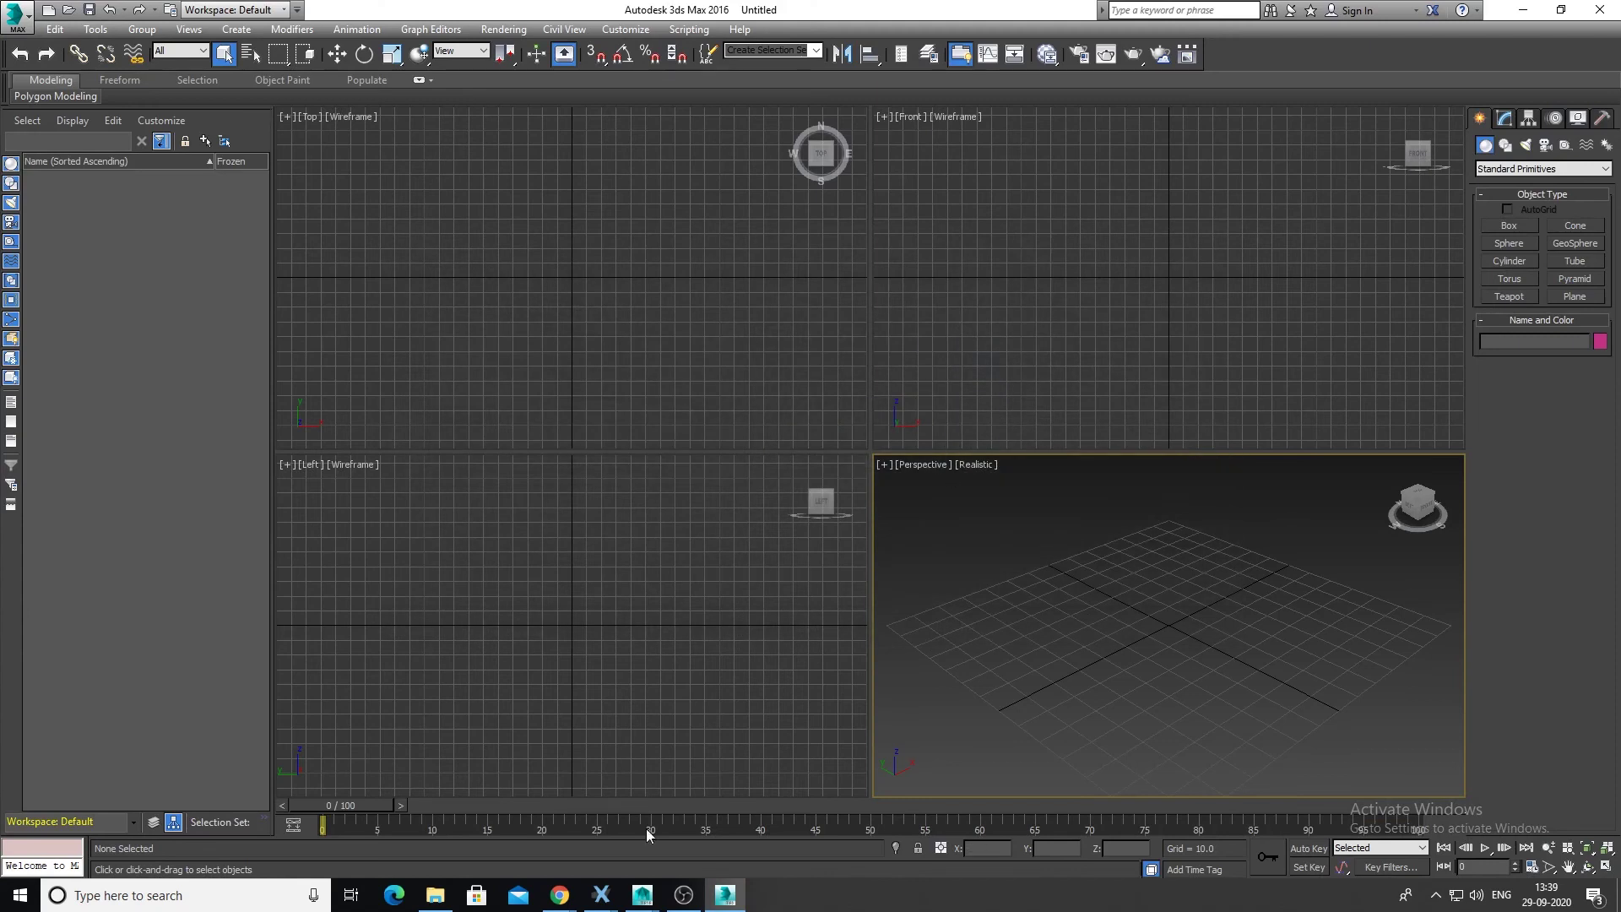
# Load the box MS script from the pftrack folder into the empty 3ds Max scene.
pyautogui.click(435, 895)
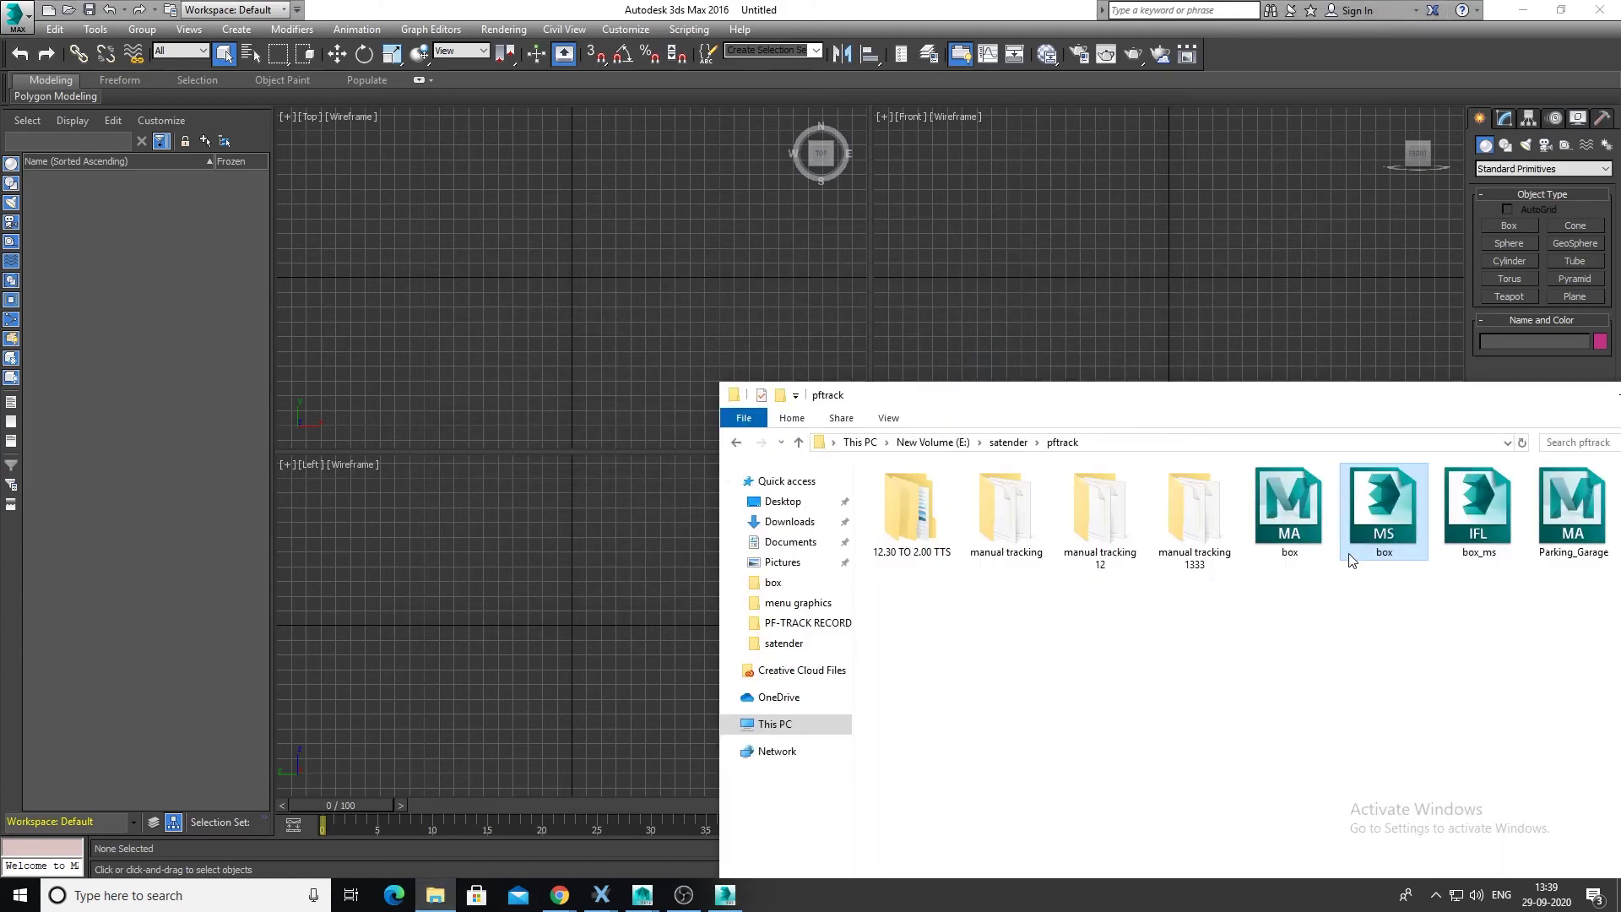
pyautogui.moveTo(1382, 512); pyautogui.dragTo(542, 353)
pyautogui.moveTo(488, 277); pyautogui.dragTo(488, 277)
pyautogui.moveTo(1471, 400); pyautogui.dragTo(1361, 424)
pyautogui.click(1408, 422)
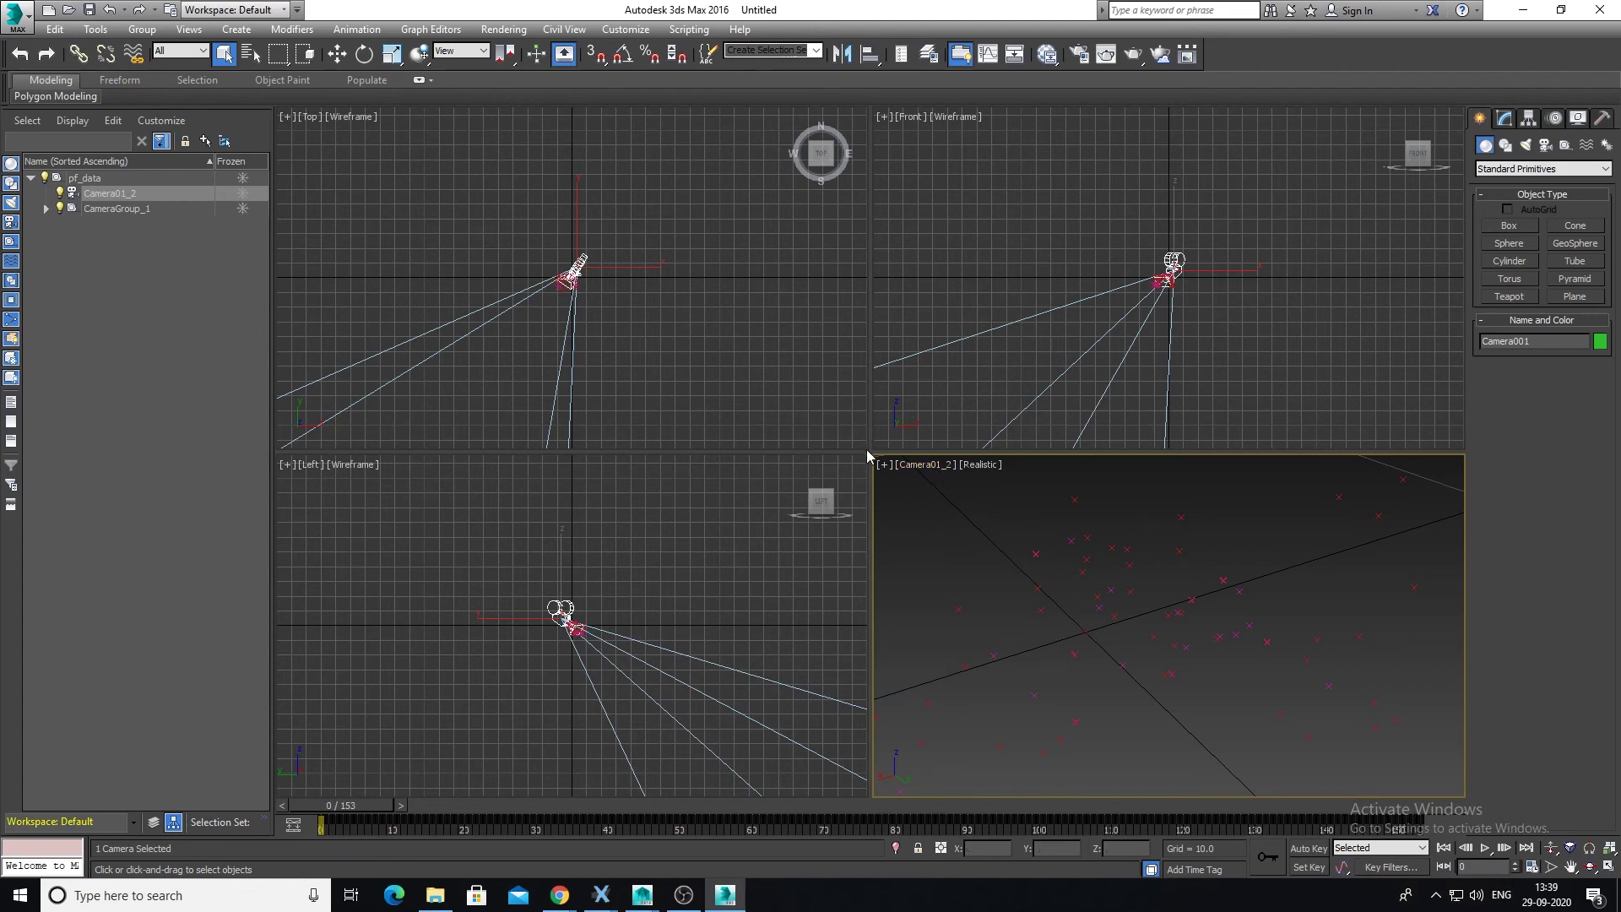
# Enlarge the Camera01_2 viewport, scrub the timeline back to frame 0, and deselect the camera.
pyautogui.moveTo(516, 227); pyautogui.dragTo(490, 207)
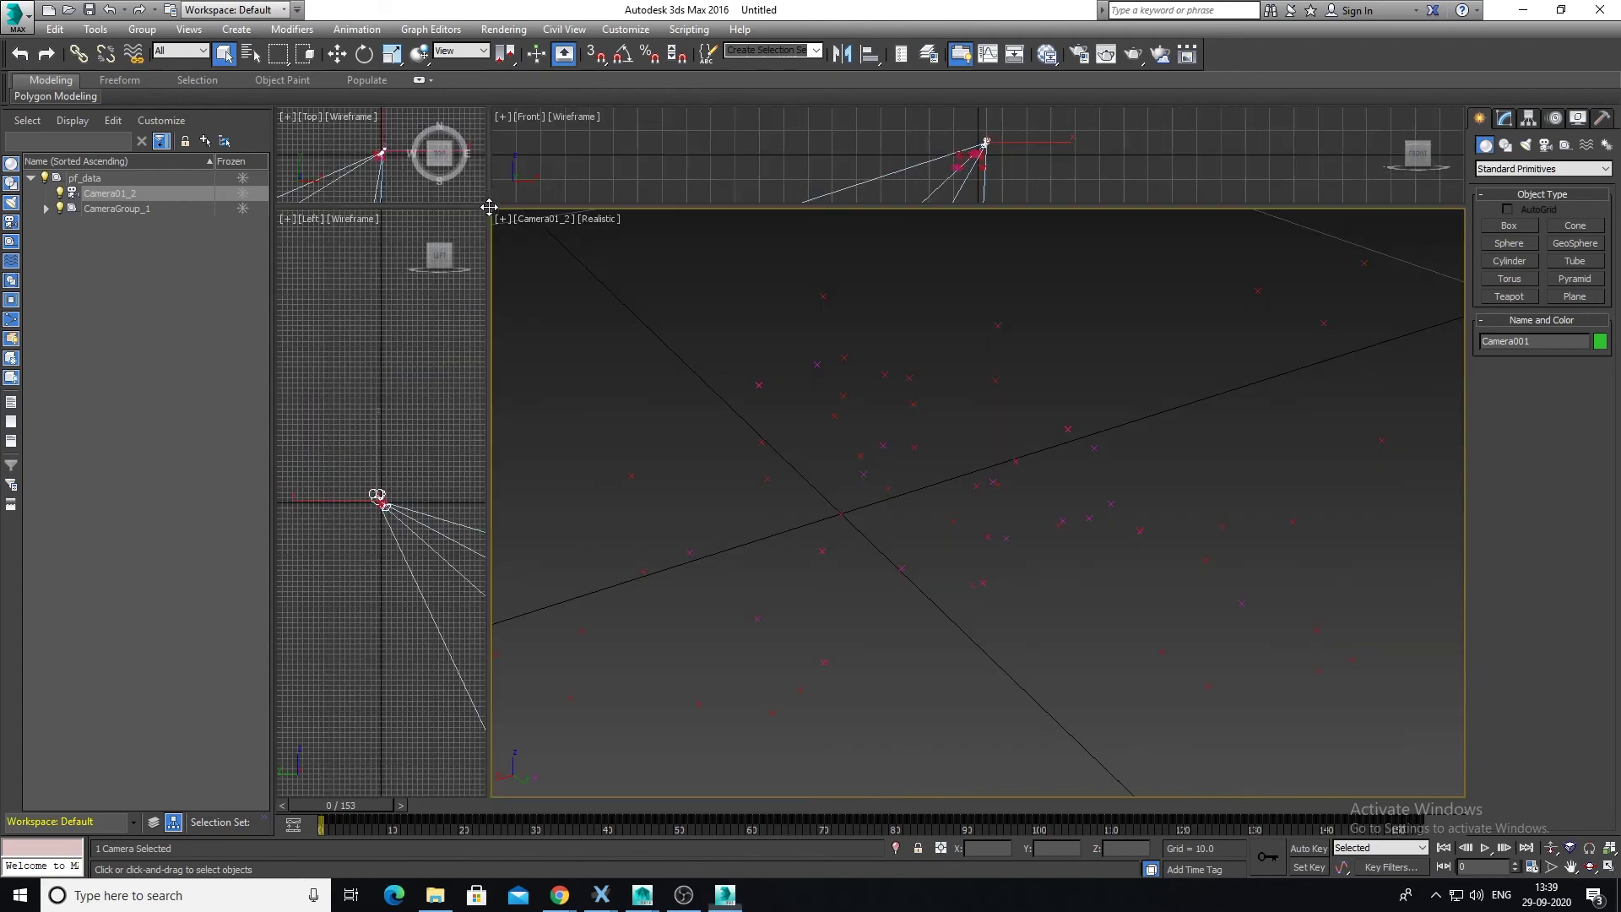
pyautogui.moveTo(356, 809); pyautogui.dragTo(321, 832)
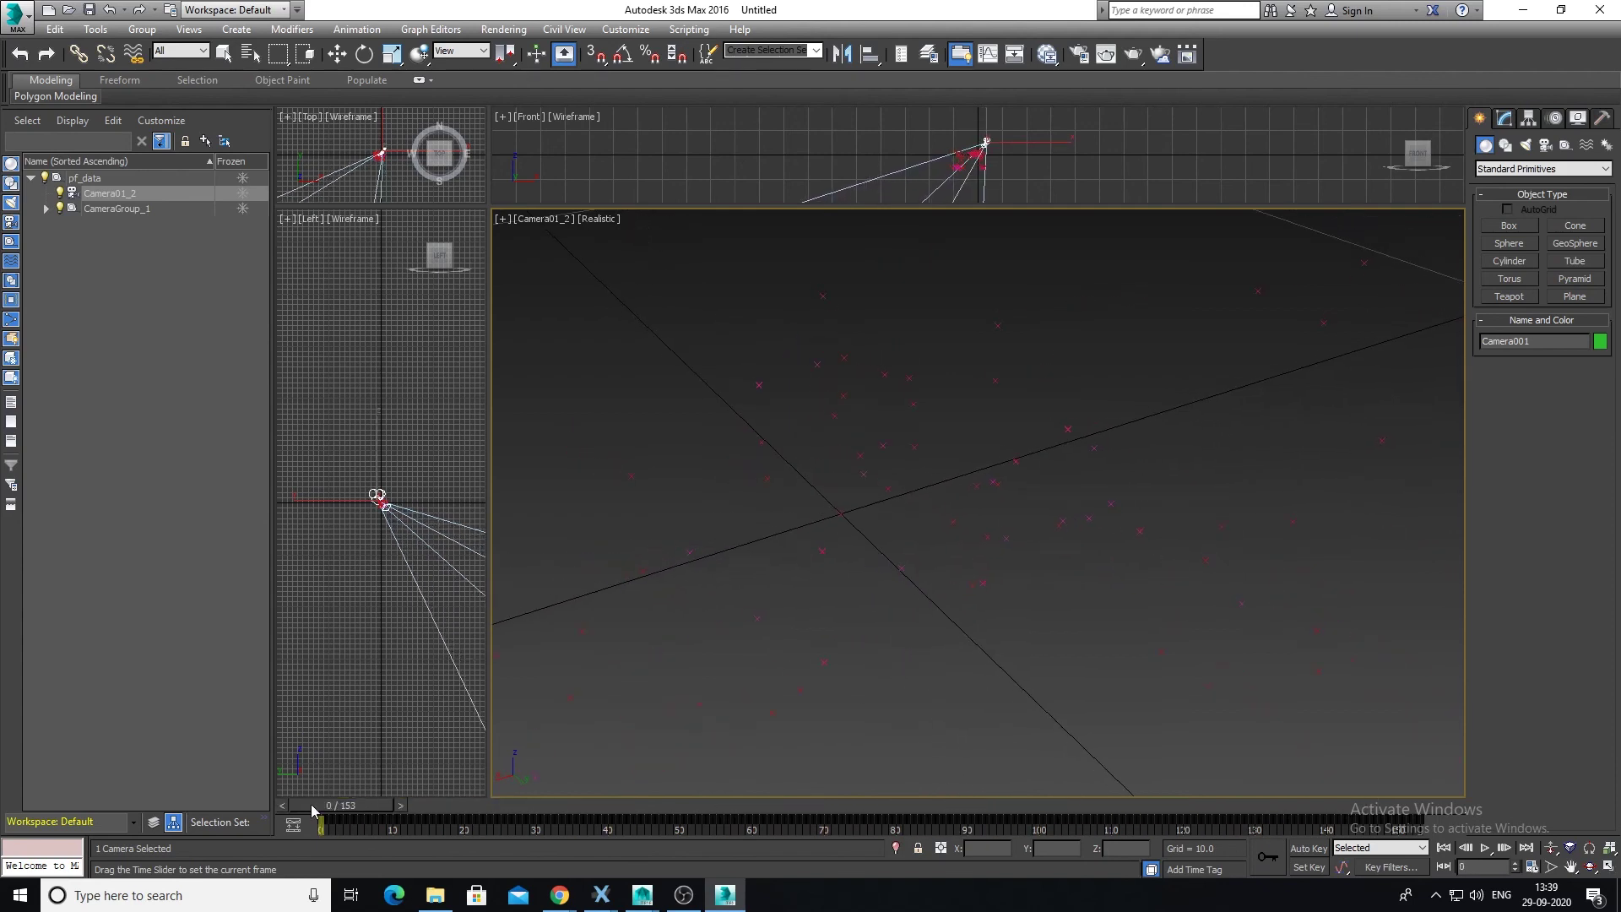
pyautogui.click(676, 493)
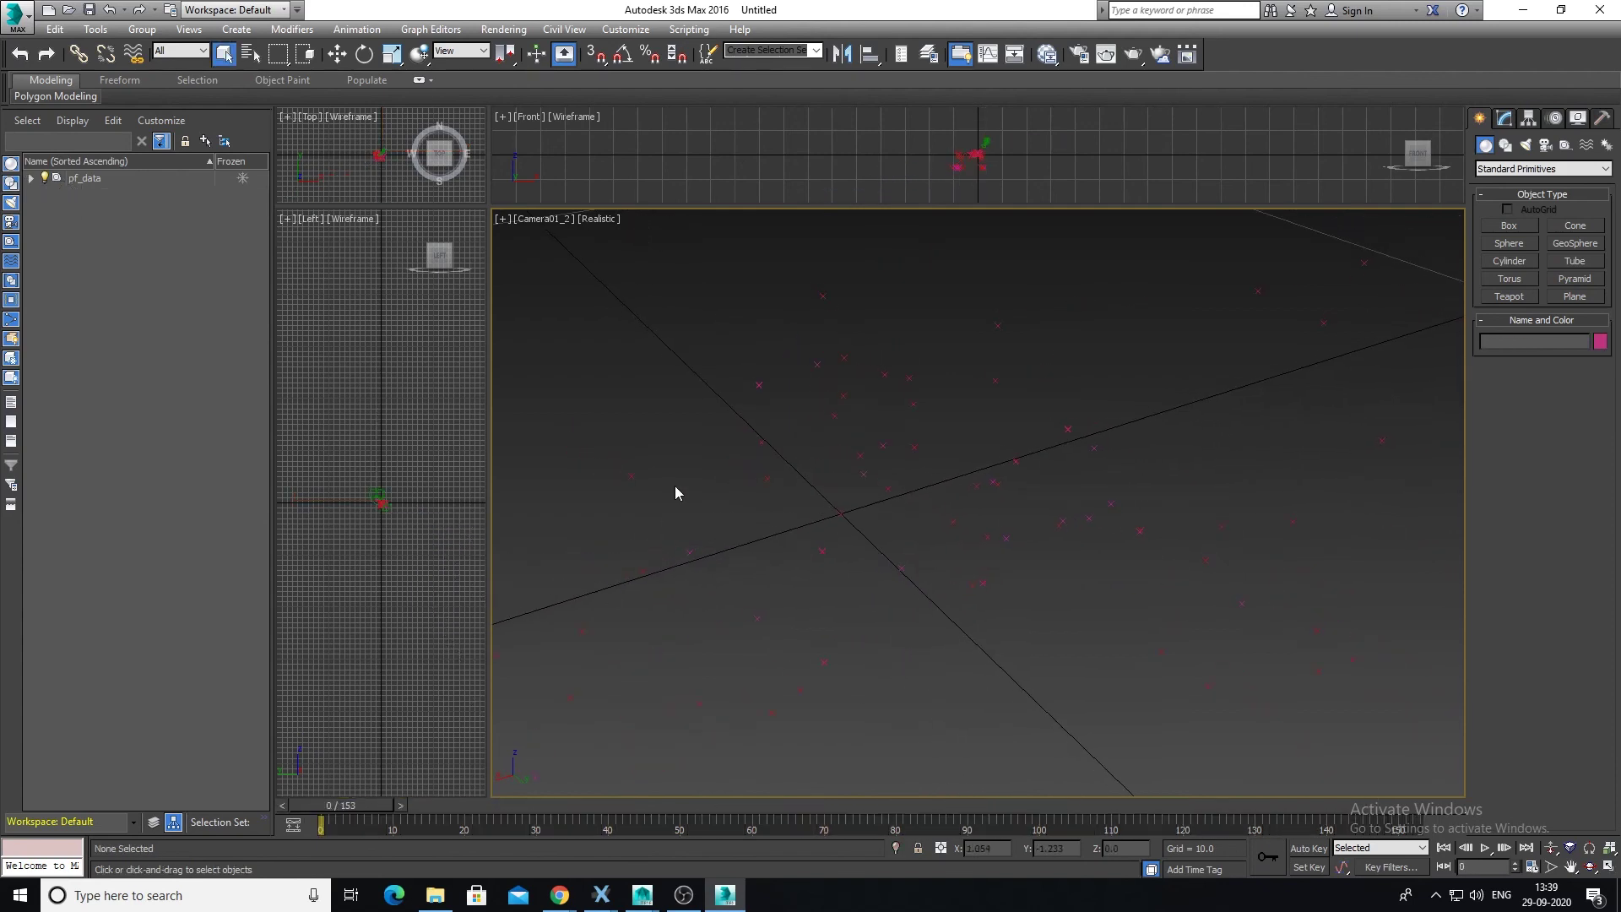
# Open the camera viewport's background configuration and set the background source to Use Files.
pyautogui.hotkey('alt', 'b')
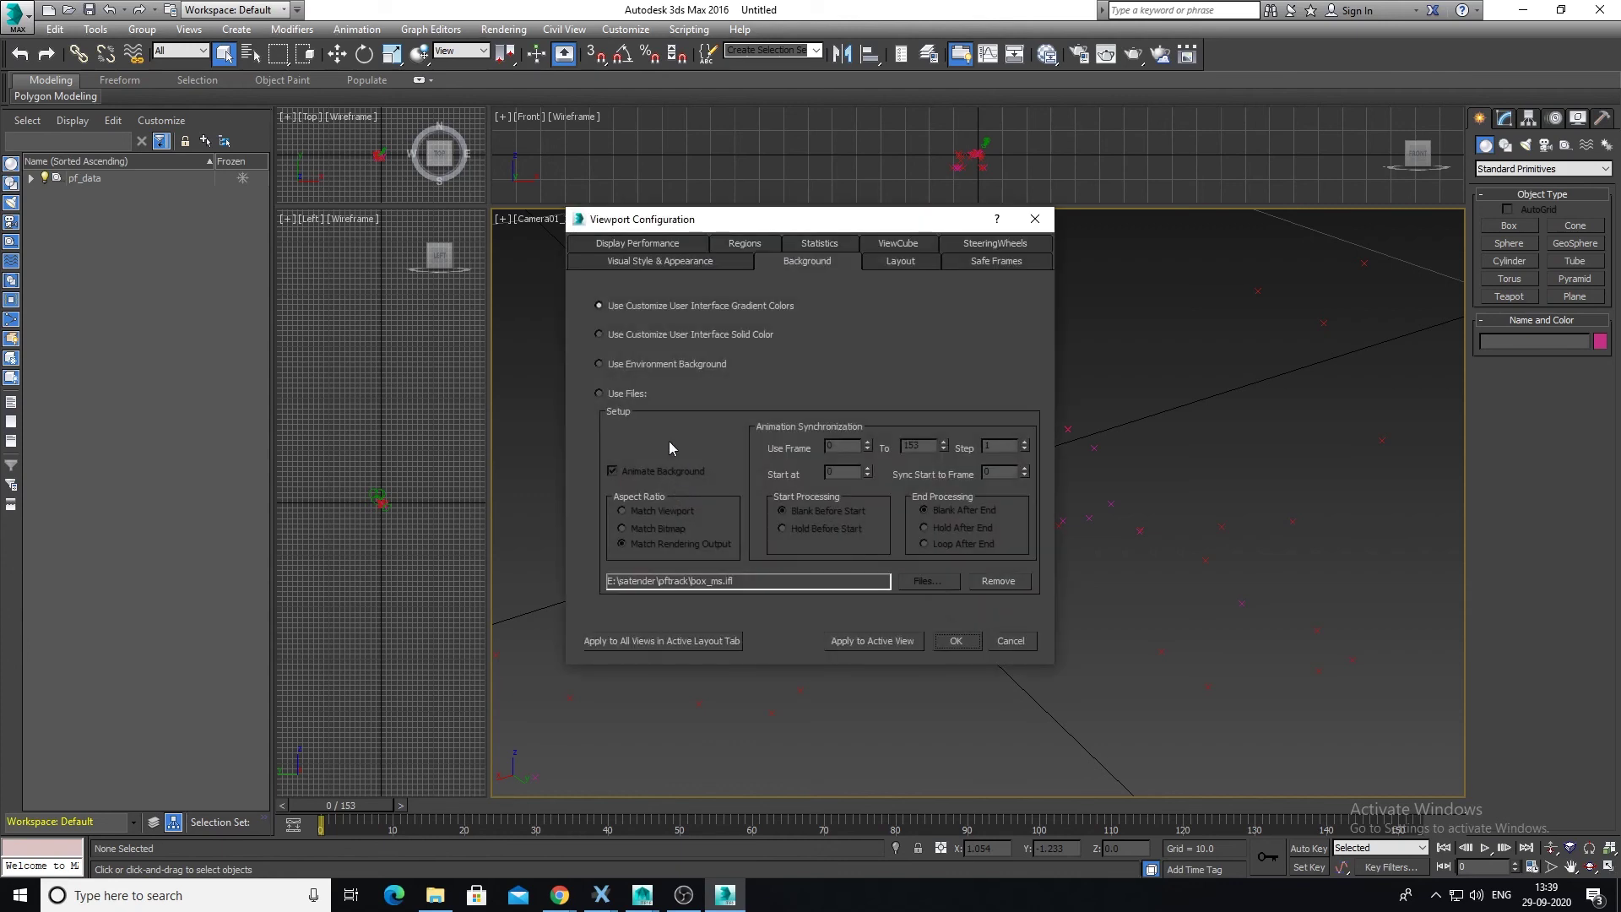
pyautogui.moveTo(744, 228); pyautogui.dragTo(790, 248)
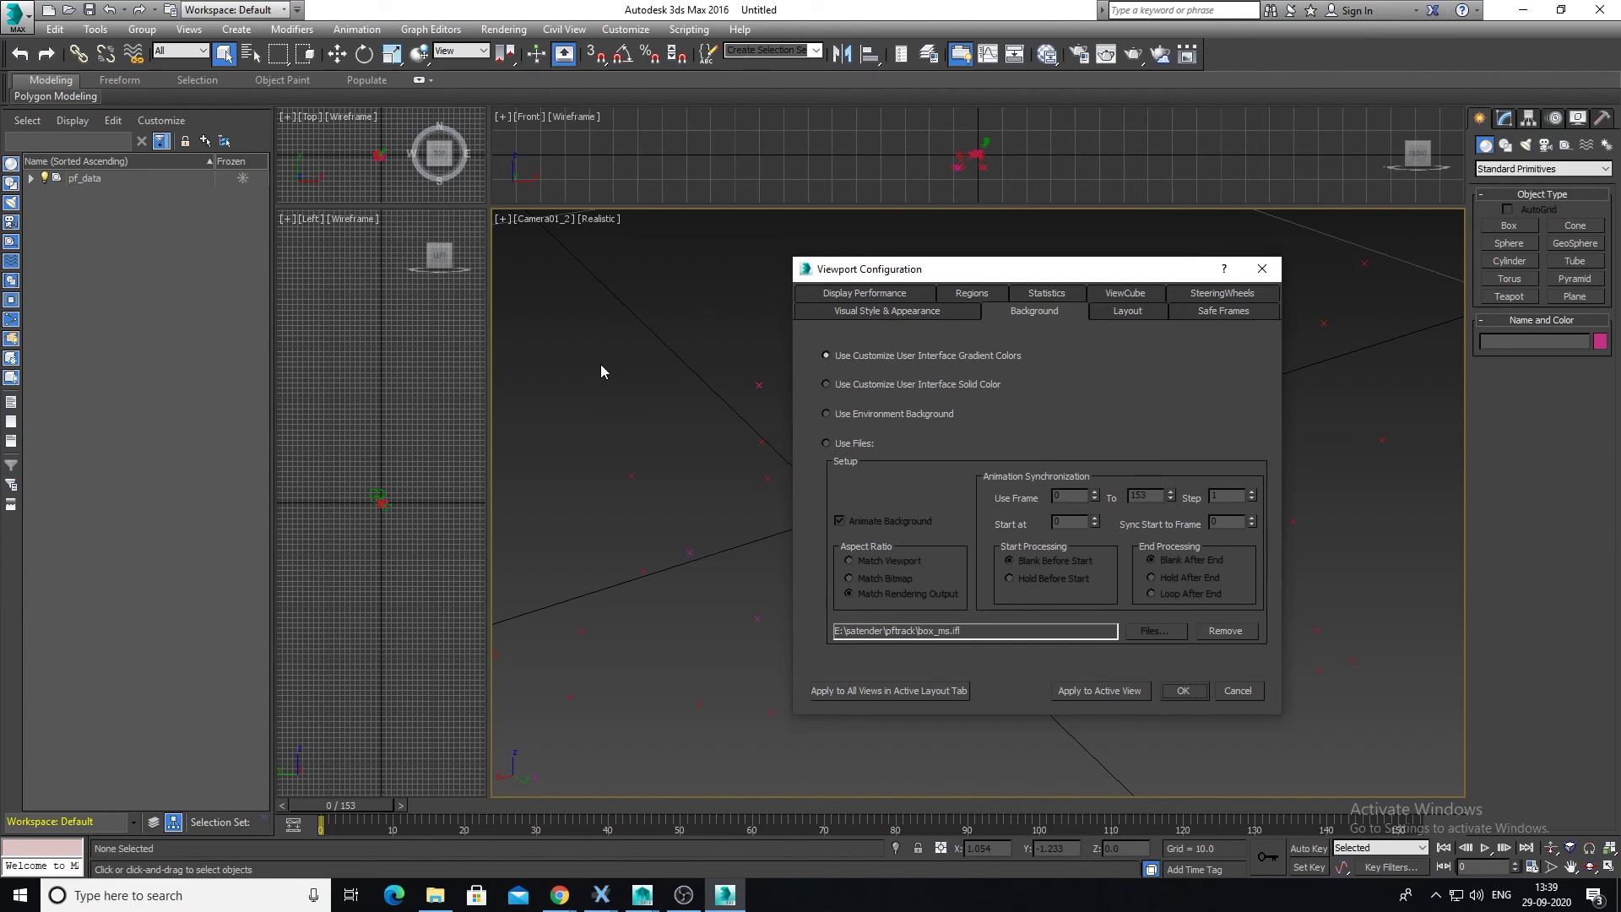
pyautogui.click(828, 442)
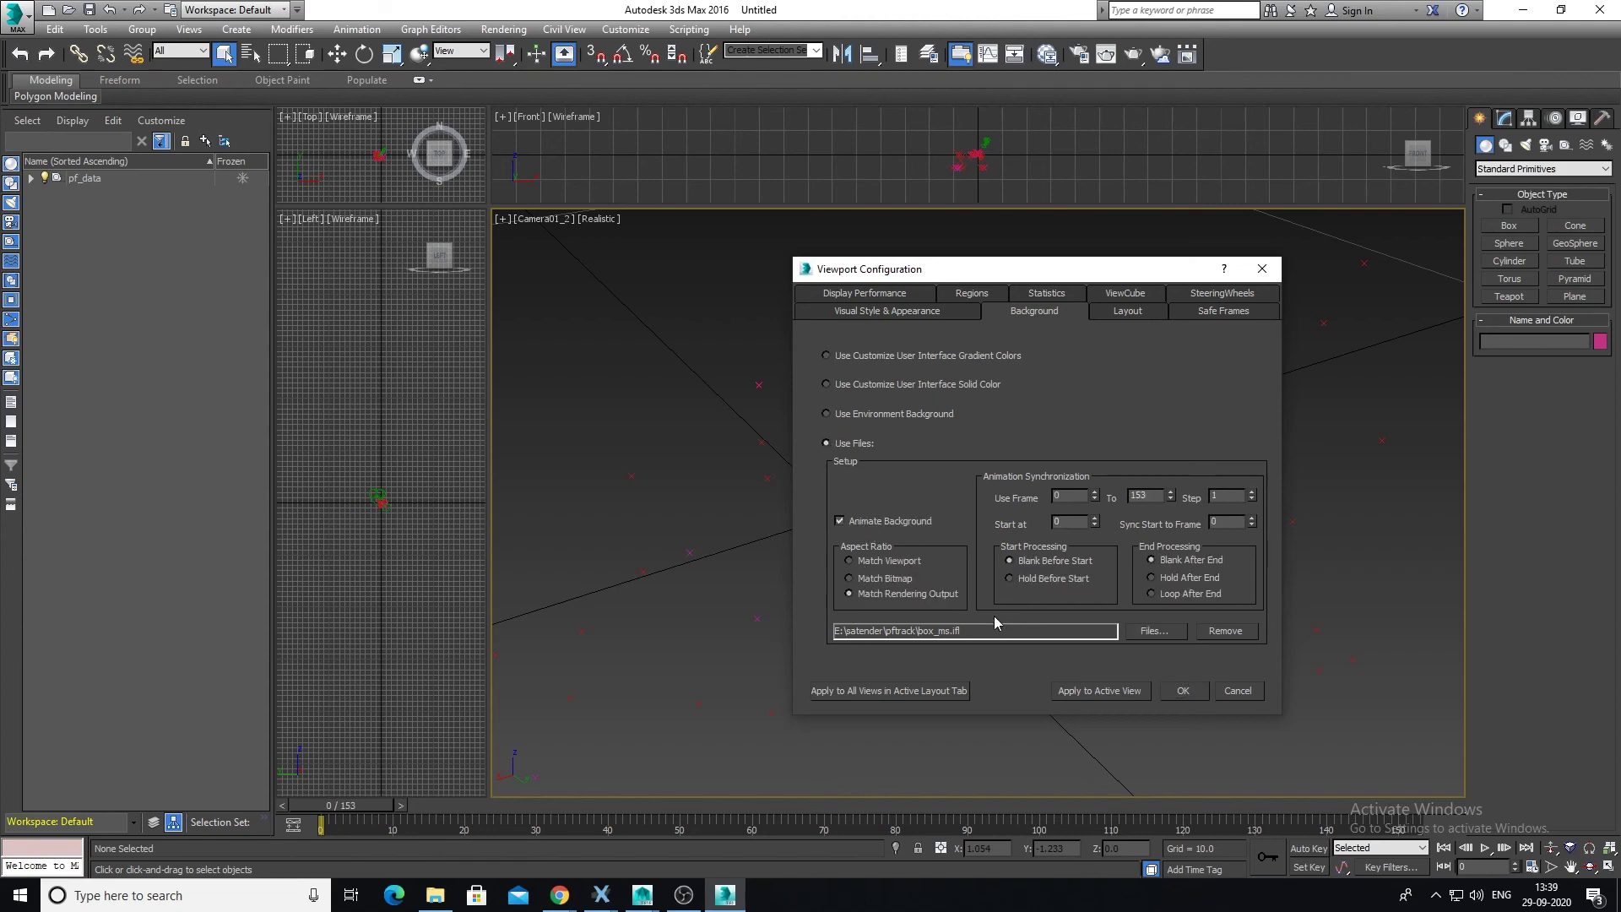
pyautogui.click(827, 414)
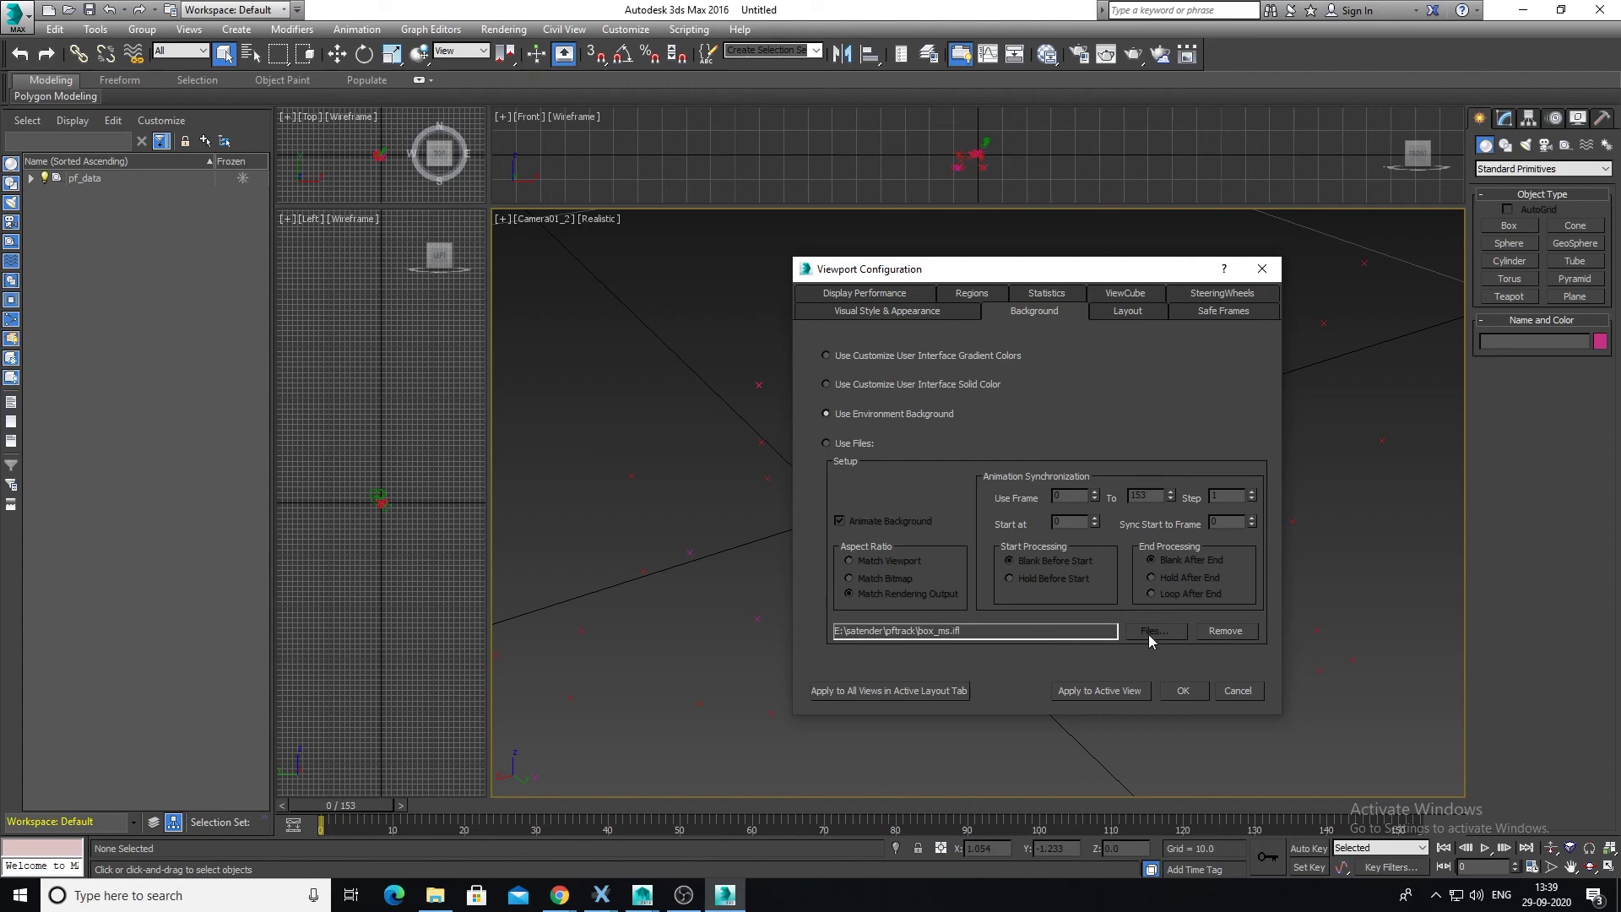
pyautogui.click(837, 444)
# Choose box_0 from the footage\box folder on drive E: as the background image sequence.
pyautogui.click(1154, 631)
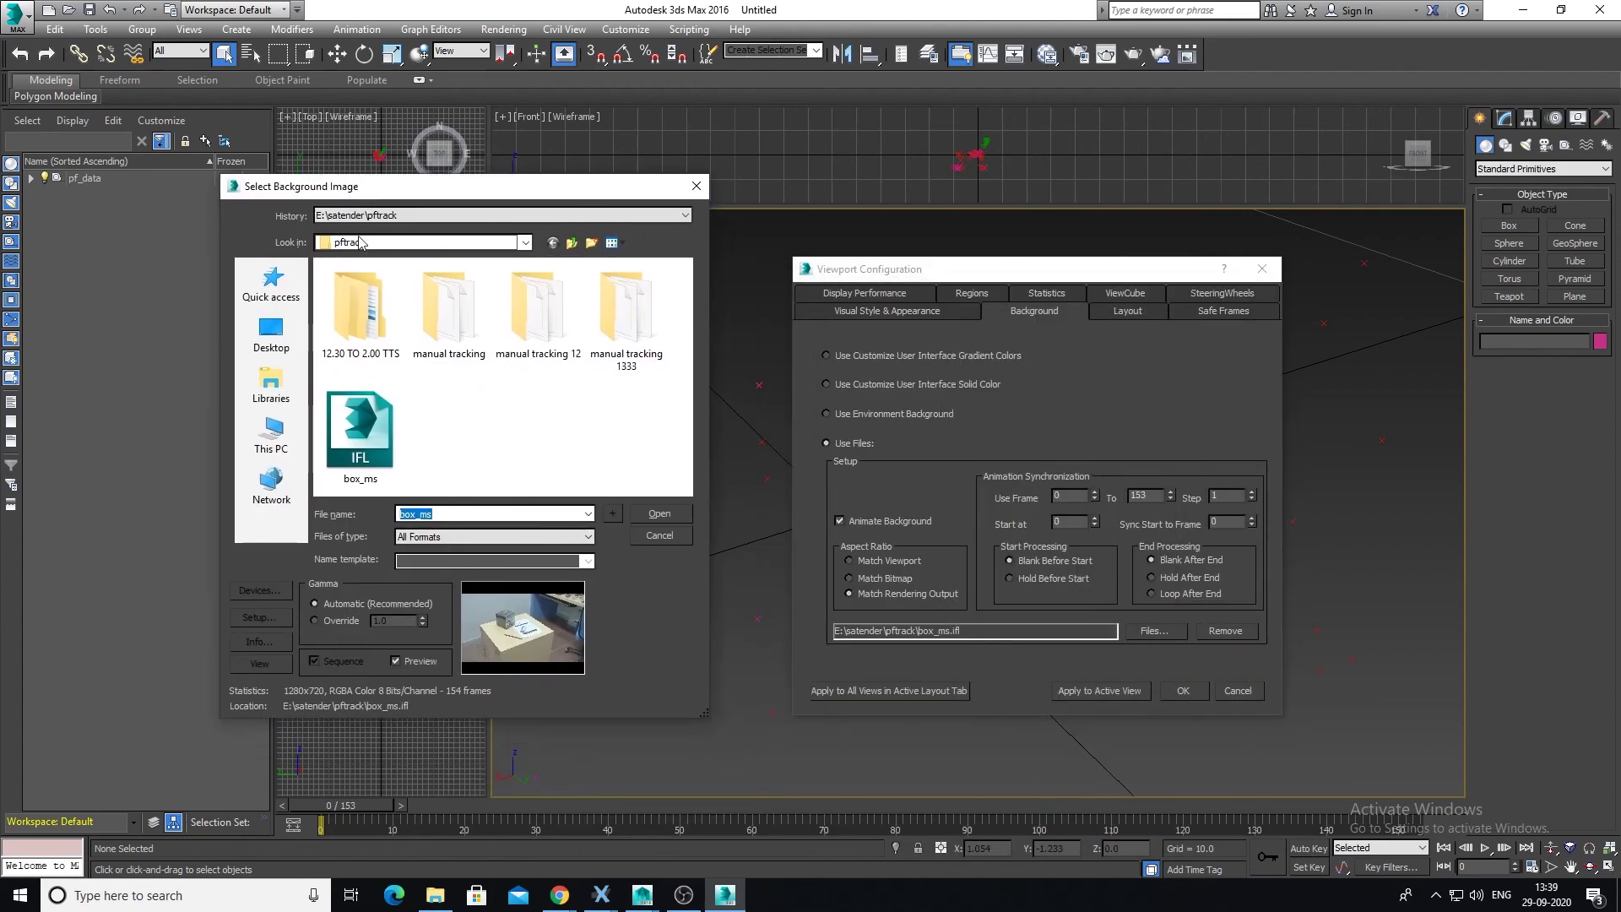
pyautogui.moveTo(706, 709); pyautogui.dragTo(841, 840)
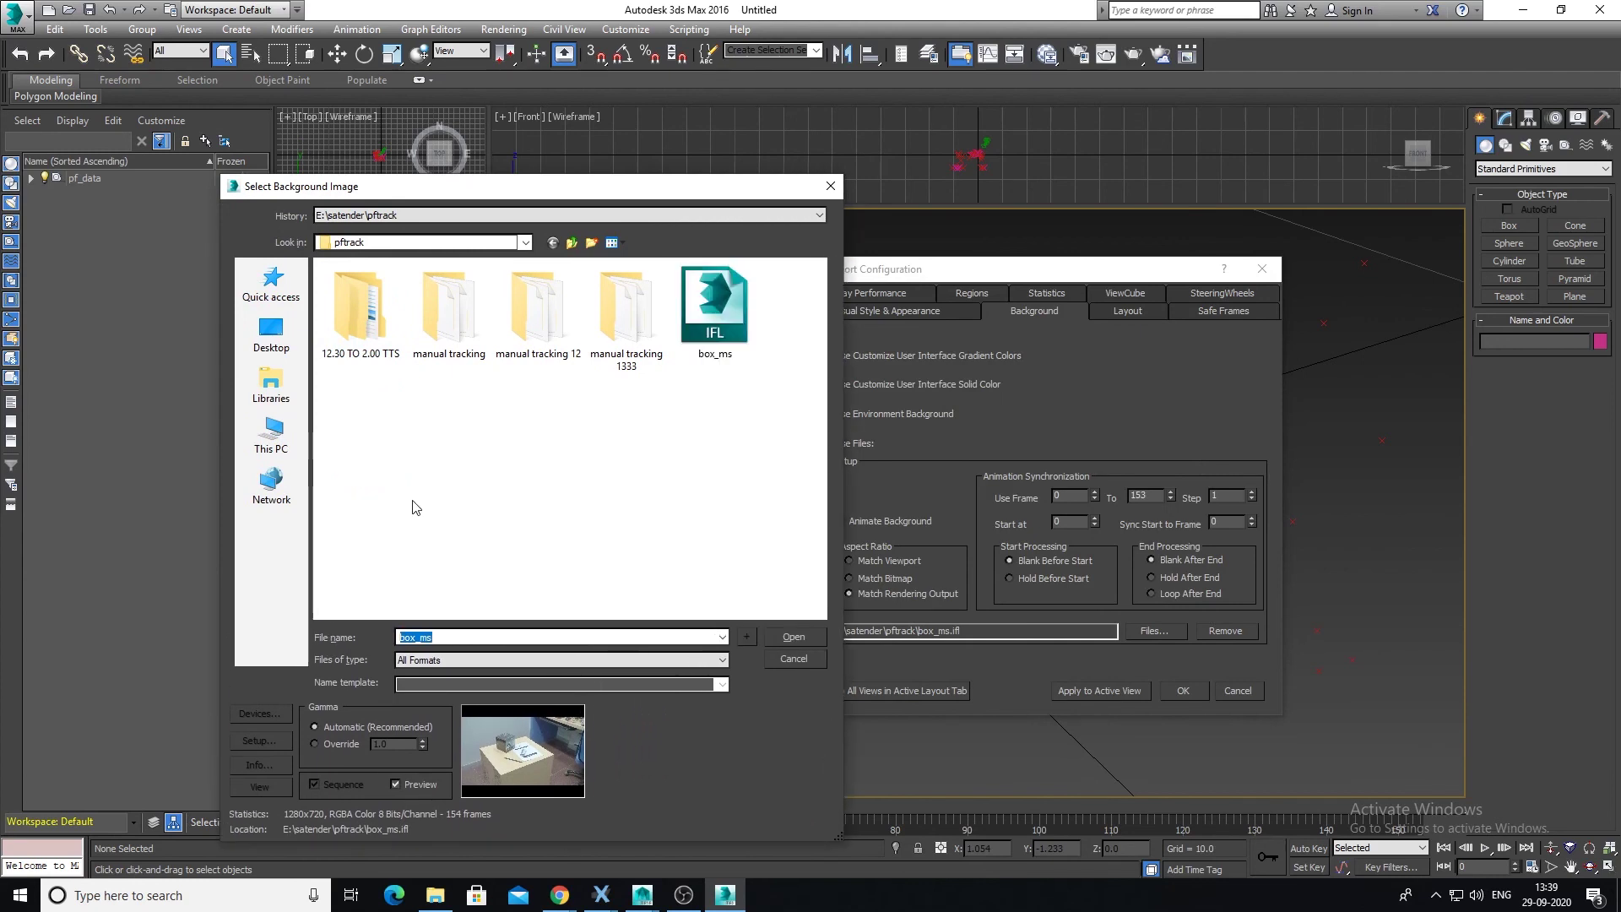
pyautogui.click(277, 440)
pyautogui.doubleClick(562, 498)
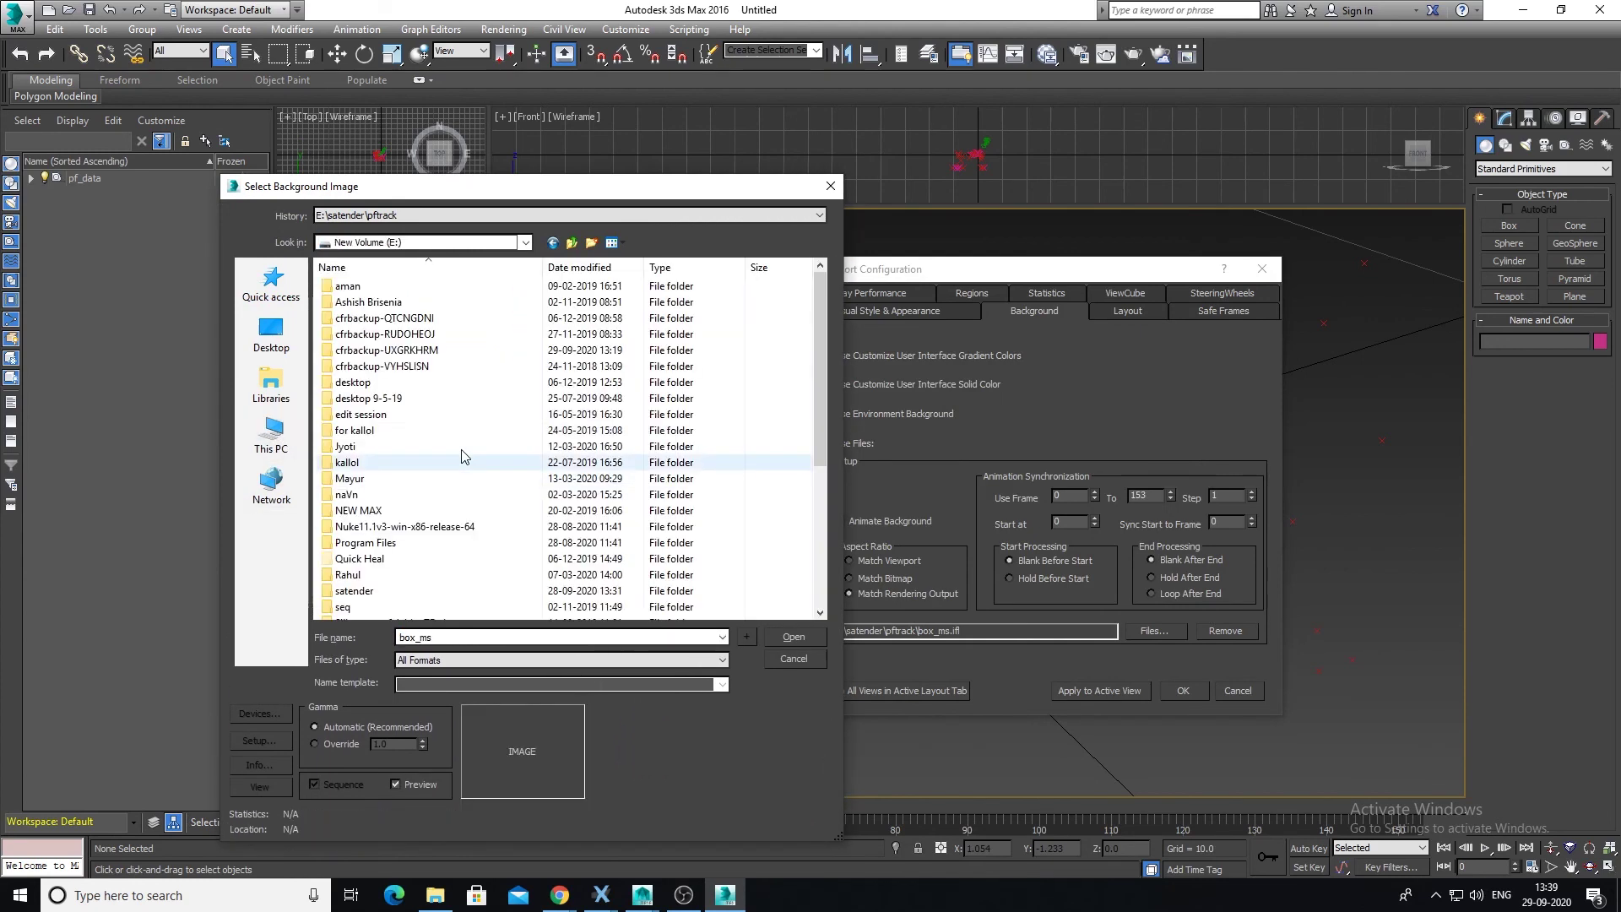
pyautogui.doubleClick(368, 592)
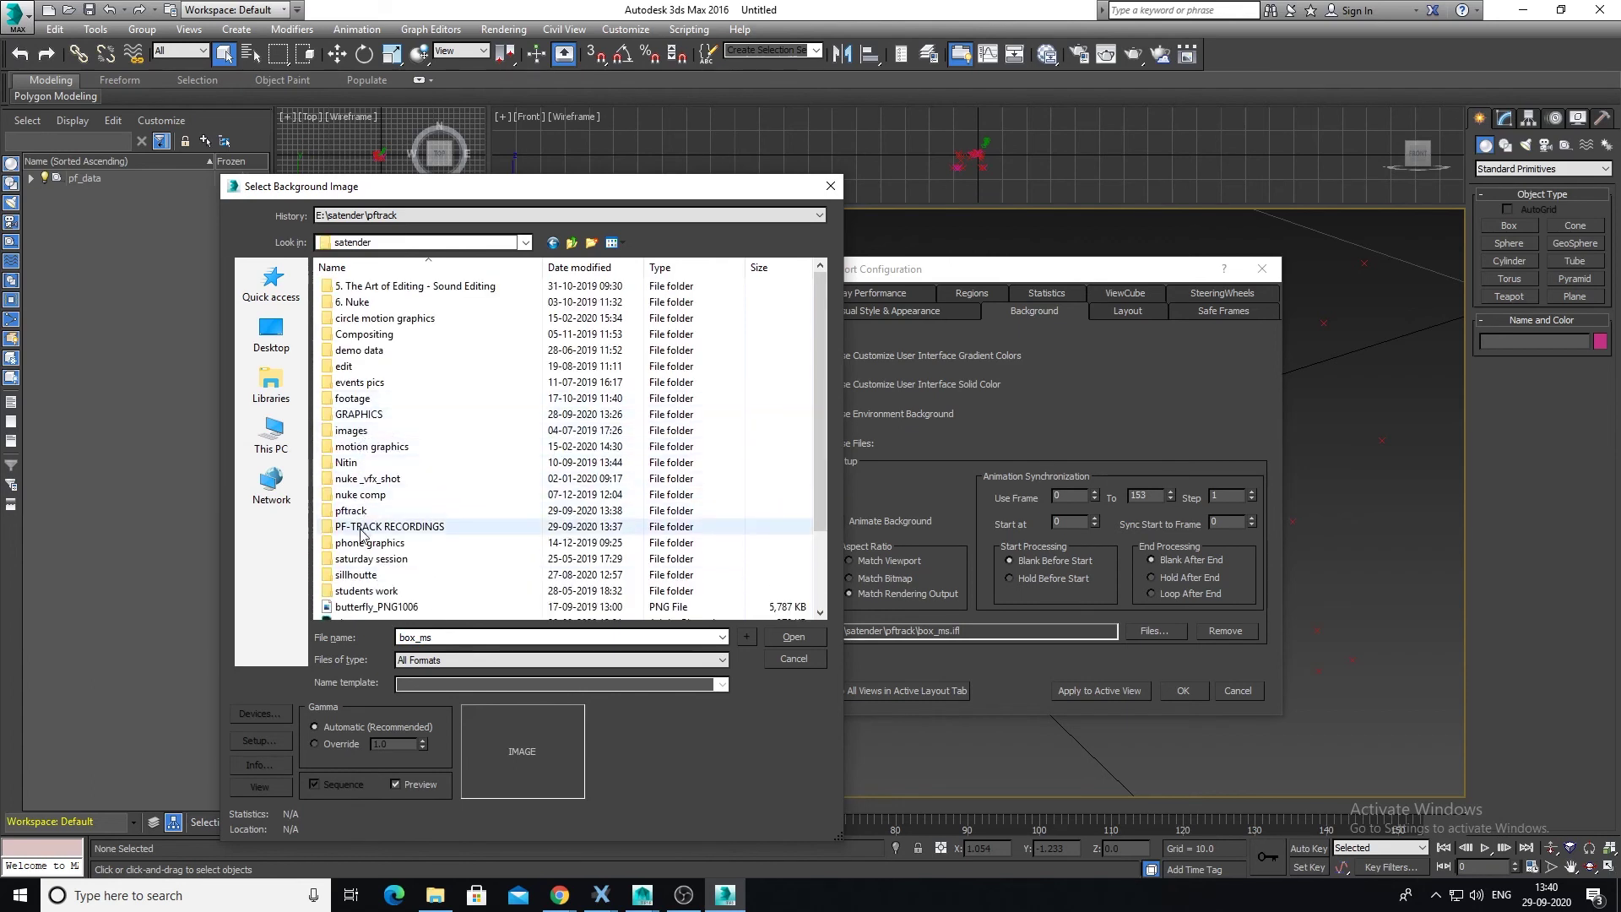
pyautogui.doubleClick(353, 398)
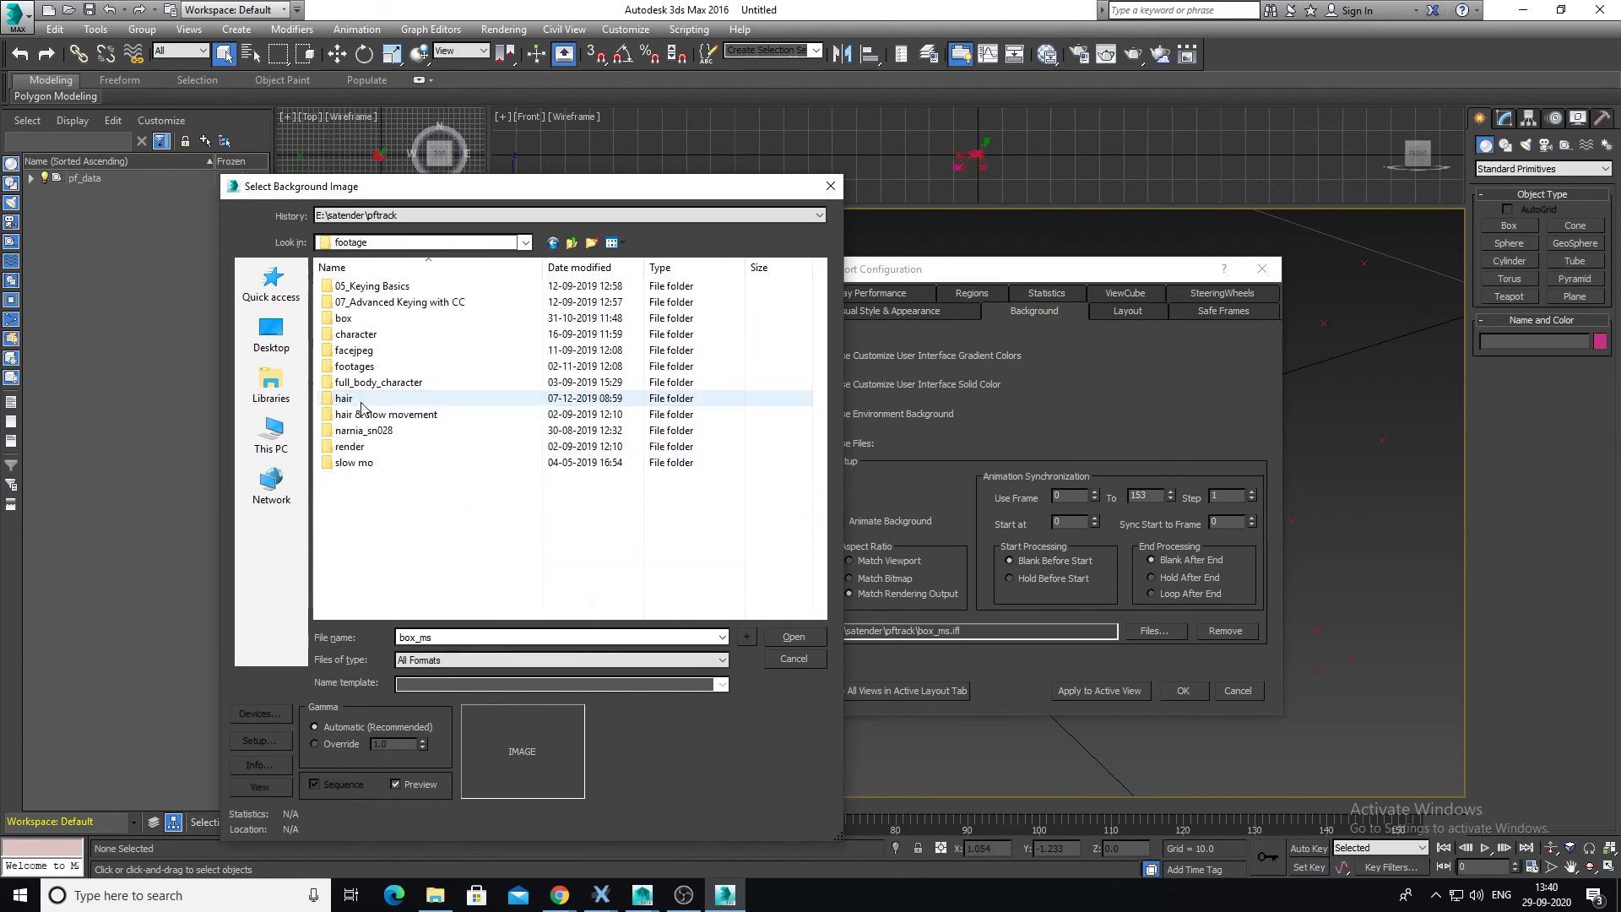
pyautogui.doubleClick(351, 319)
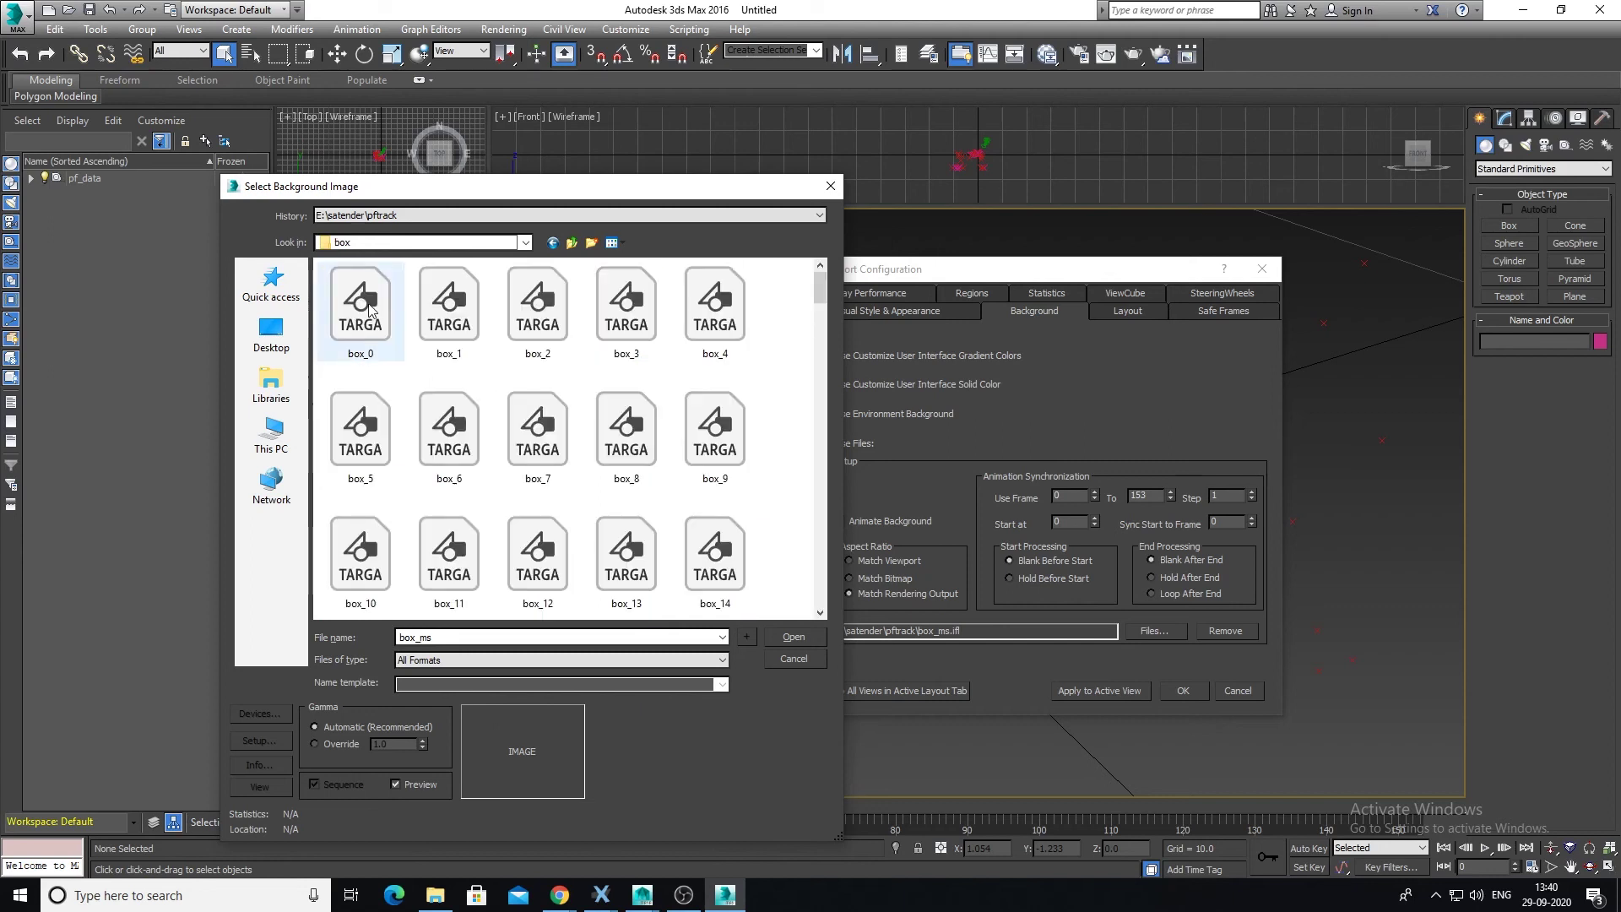
pyautogui.doubleClick(364, 304)
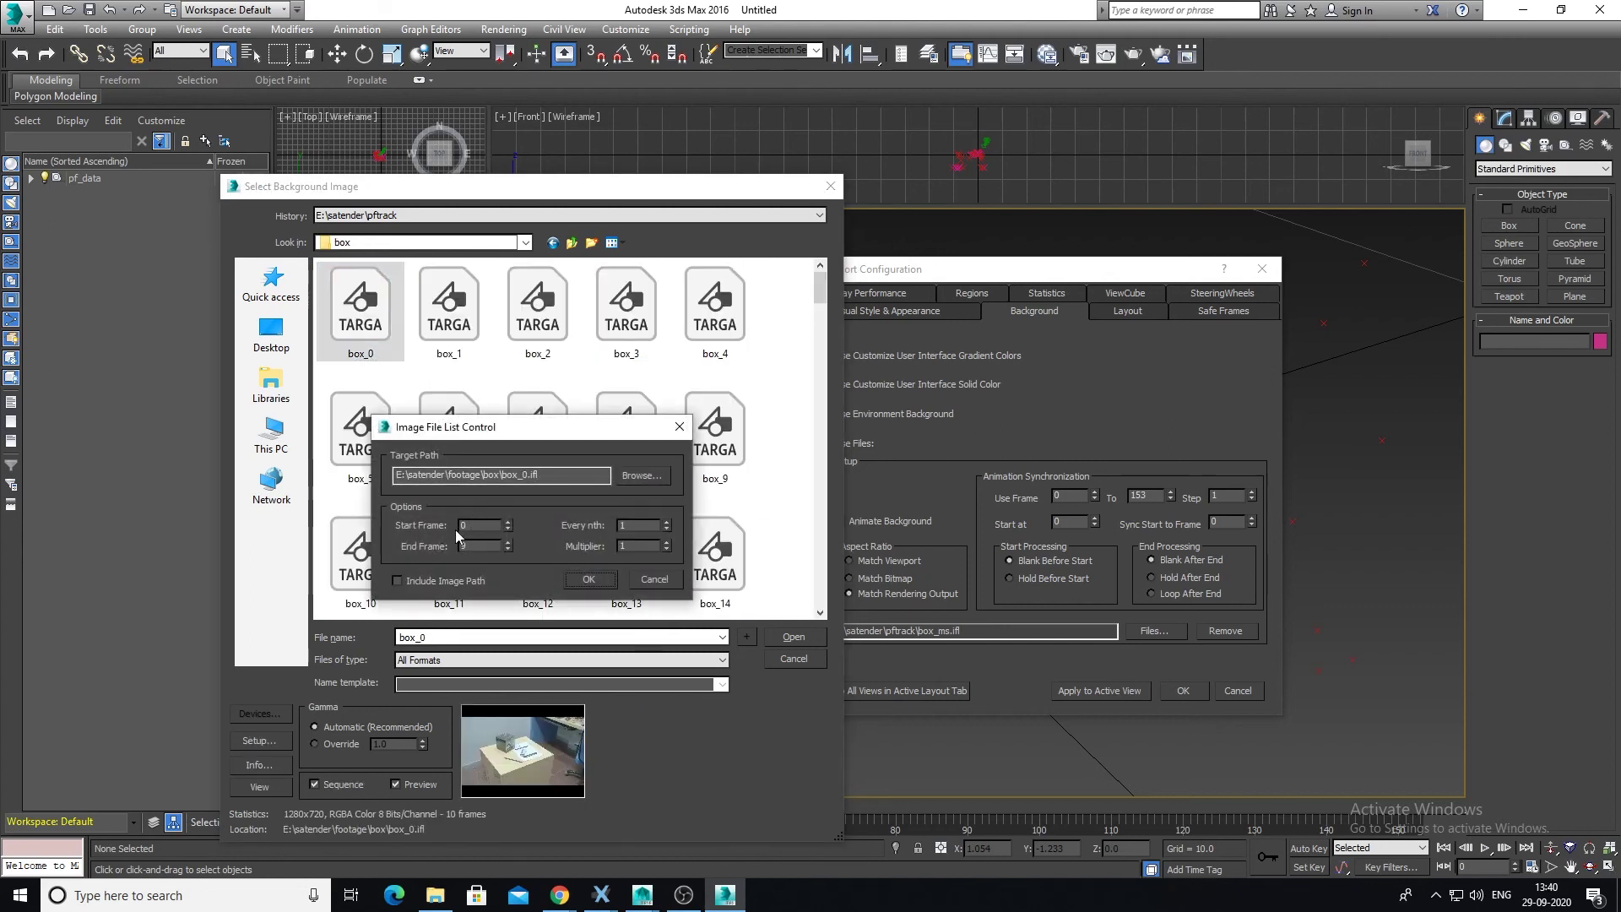
# Set the image file list's end frame to 156 and create the list.
pyautogui.moveTo(477, 430); pyautogui.dragTo(351, 411)
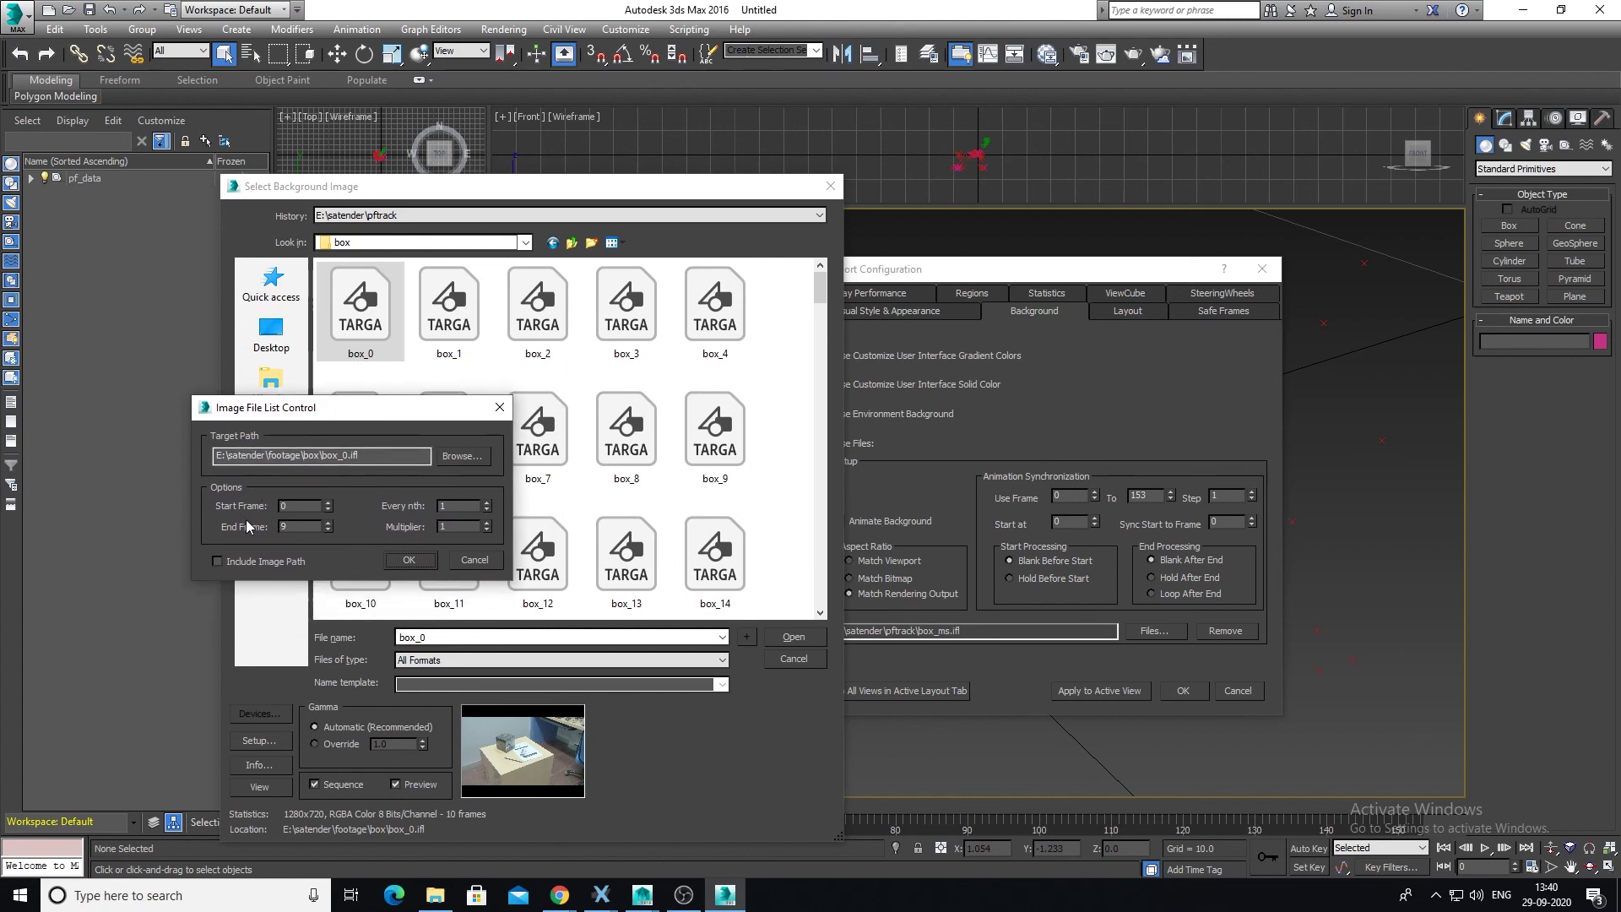
pyautogui.doubleClick(289, 527)
pyautogui.write('156')
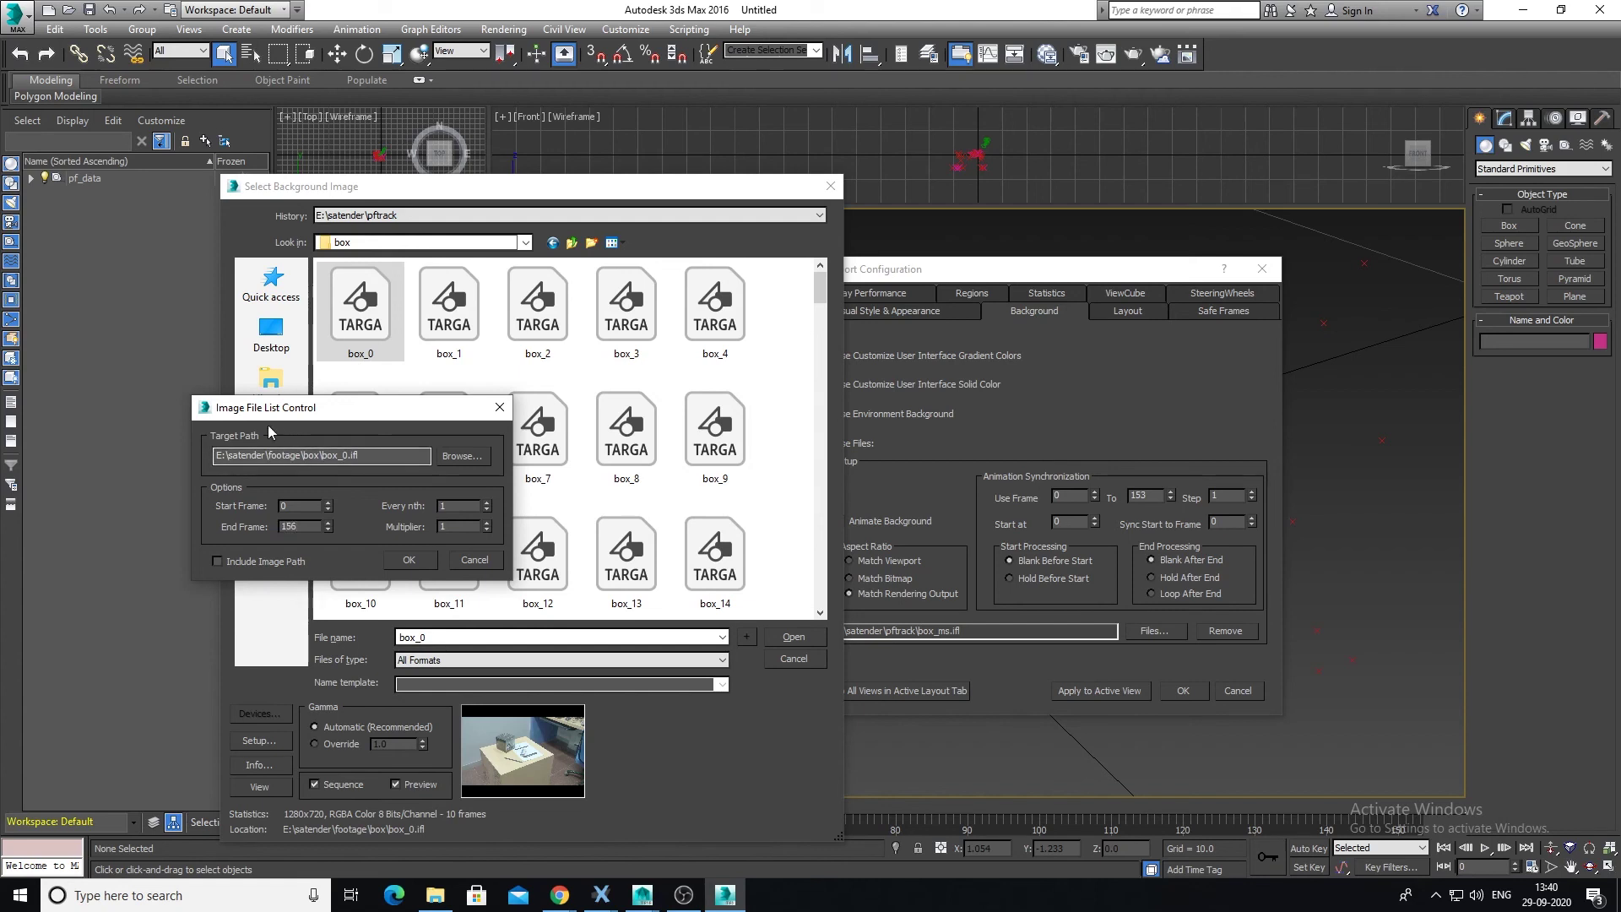
pyautogui.click(406, 559)
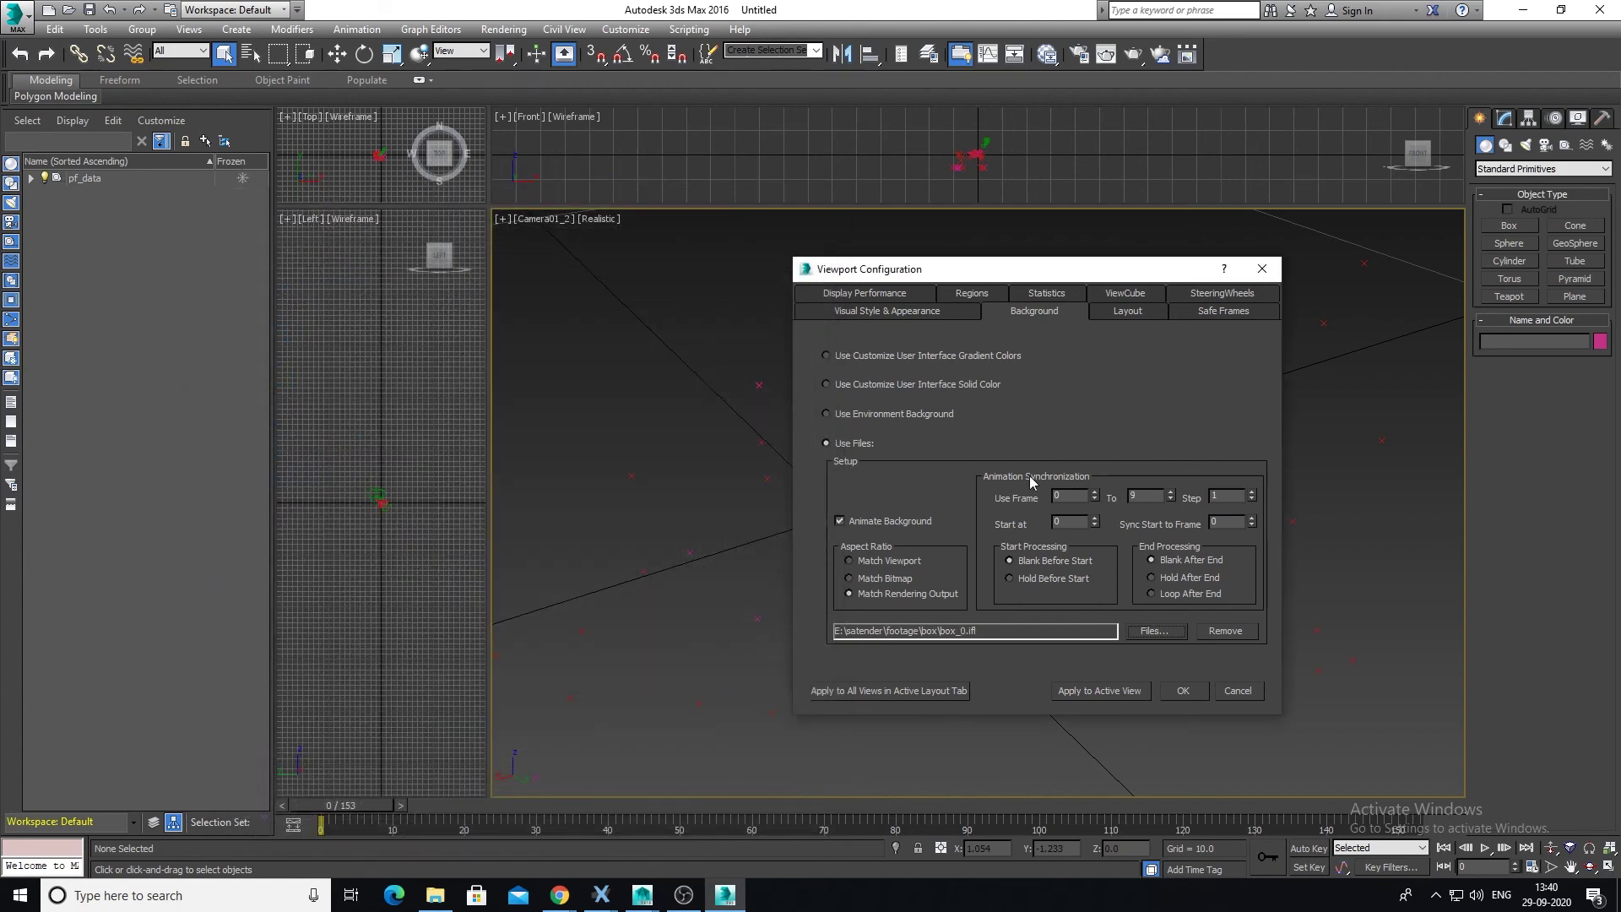
# Apply the box footage to the camera viewport's background and scrub to frame 10 to check it.
pyautogui.click(1186, 690)
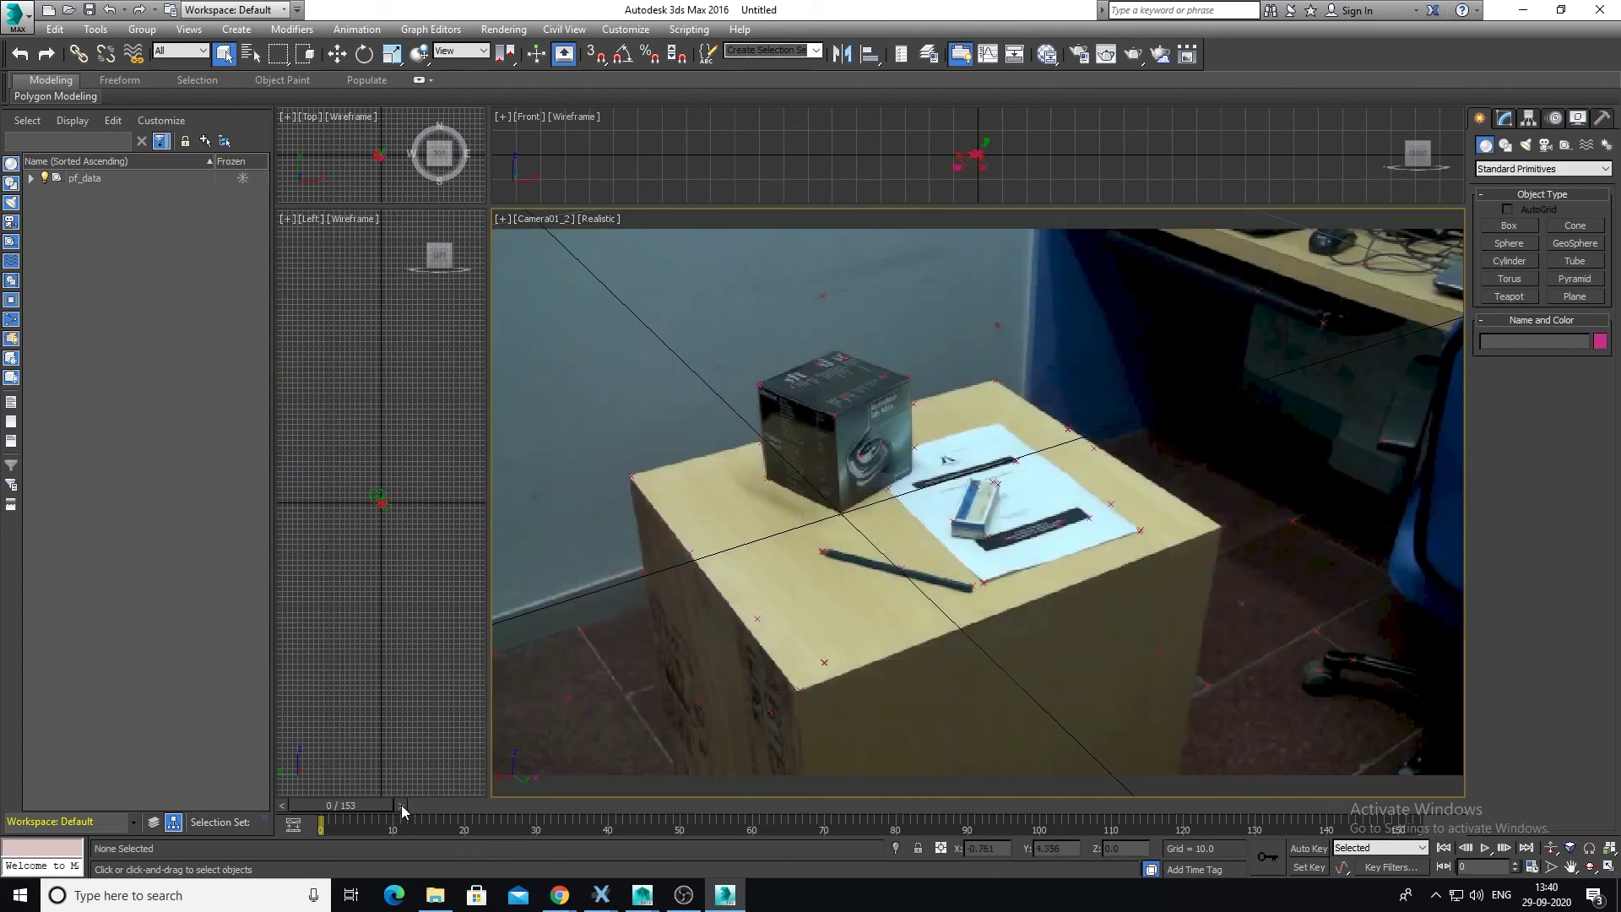
pyautogui.moveTo(402, 811); pyautogui.dragTo(469, 809)
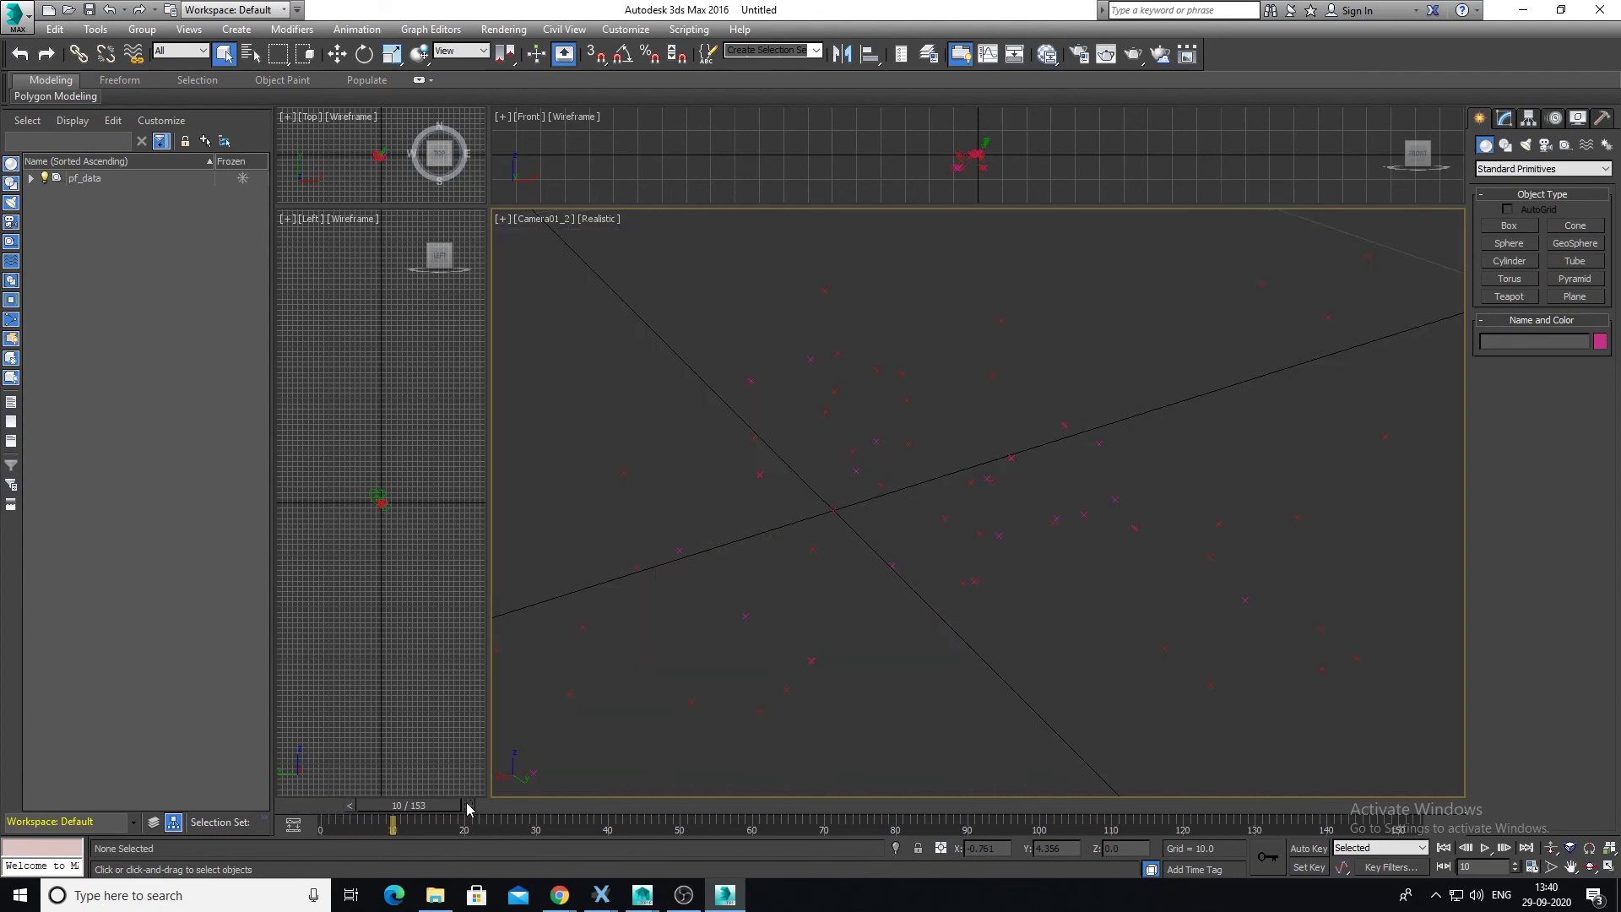
# Step the timeline back to frame 3 and check the footage background in the camera view.
pyautogui.click(347, 807)
pyautogui.click(341, 806)
pyautogui.click(335, 806)
pyautogui.click(329, 806)
pyautogui.click(322, 806)
pyautogui.click(315, 806)
pyautogui.click(308, 806)
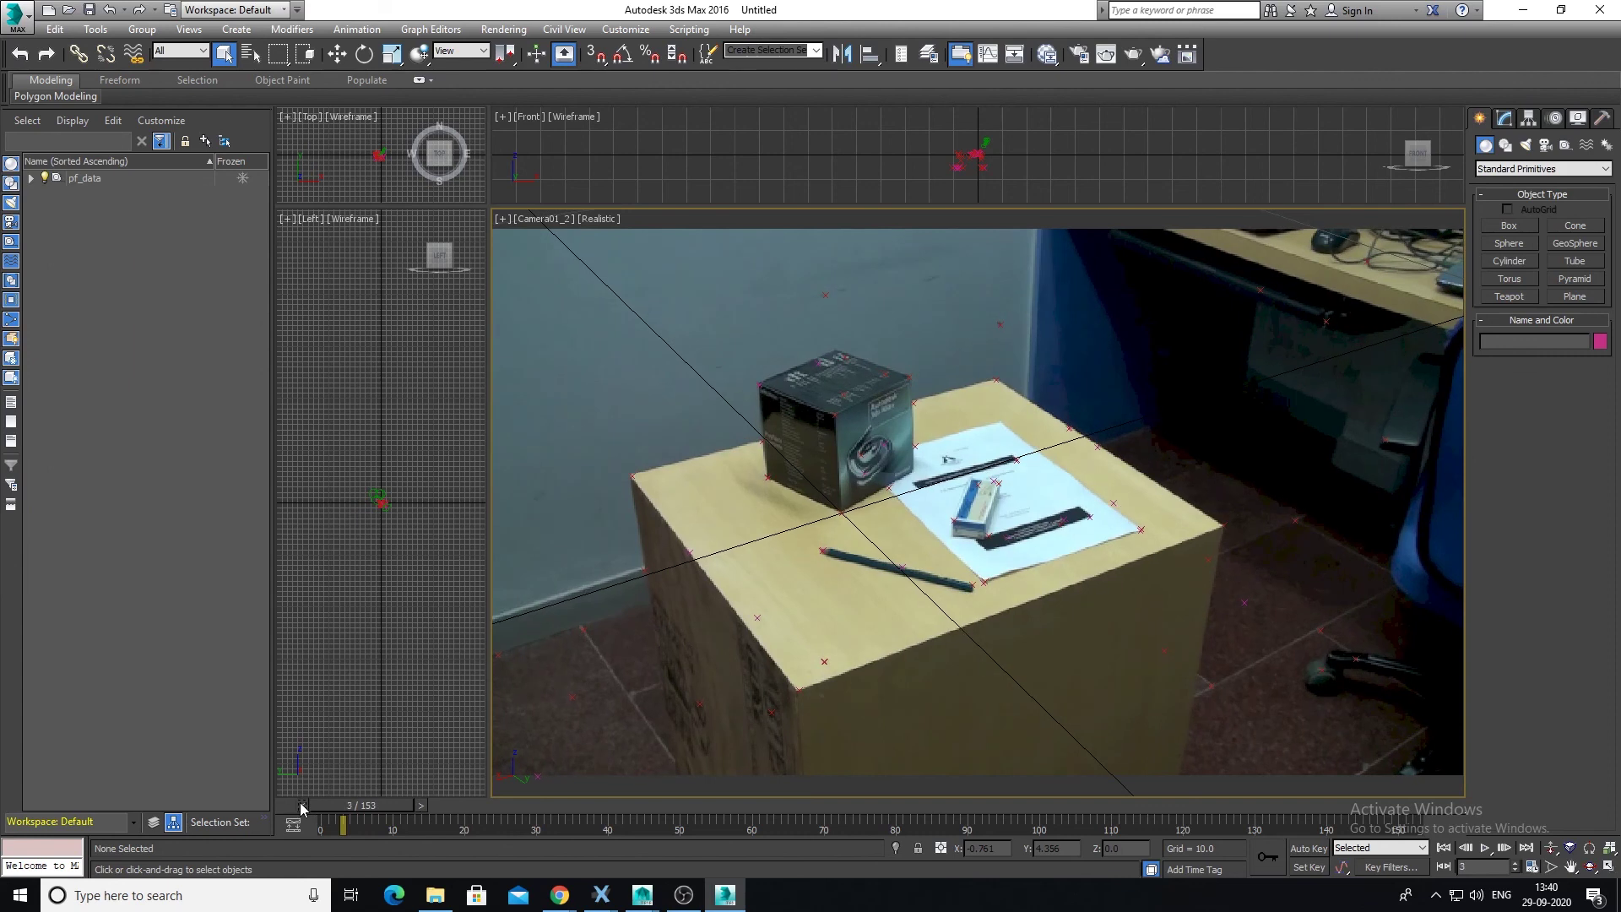
# Check the tracker points around the base of the filmed black box by selecting them individually.
pyautogui.click(842, 526)
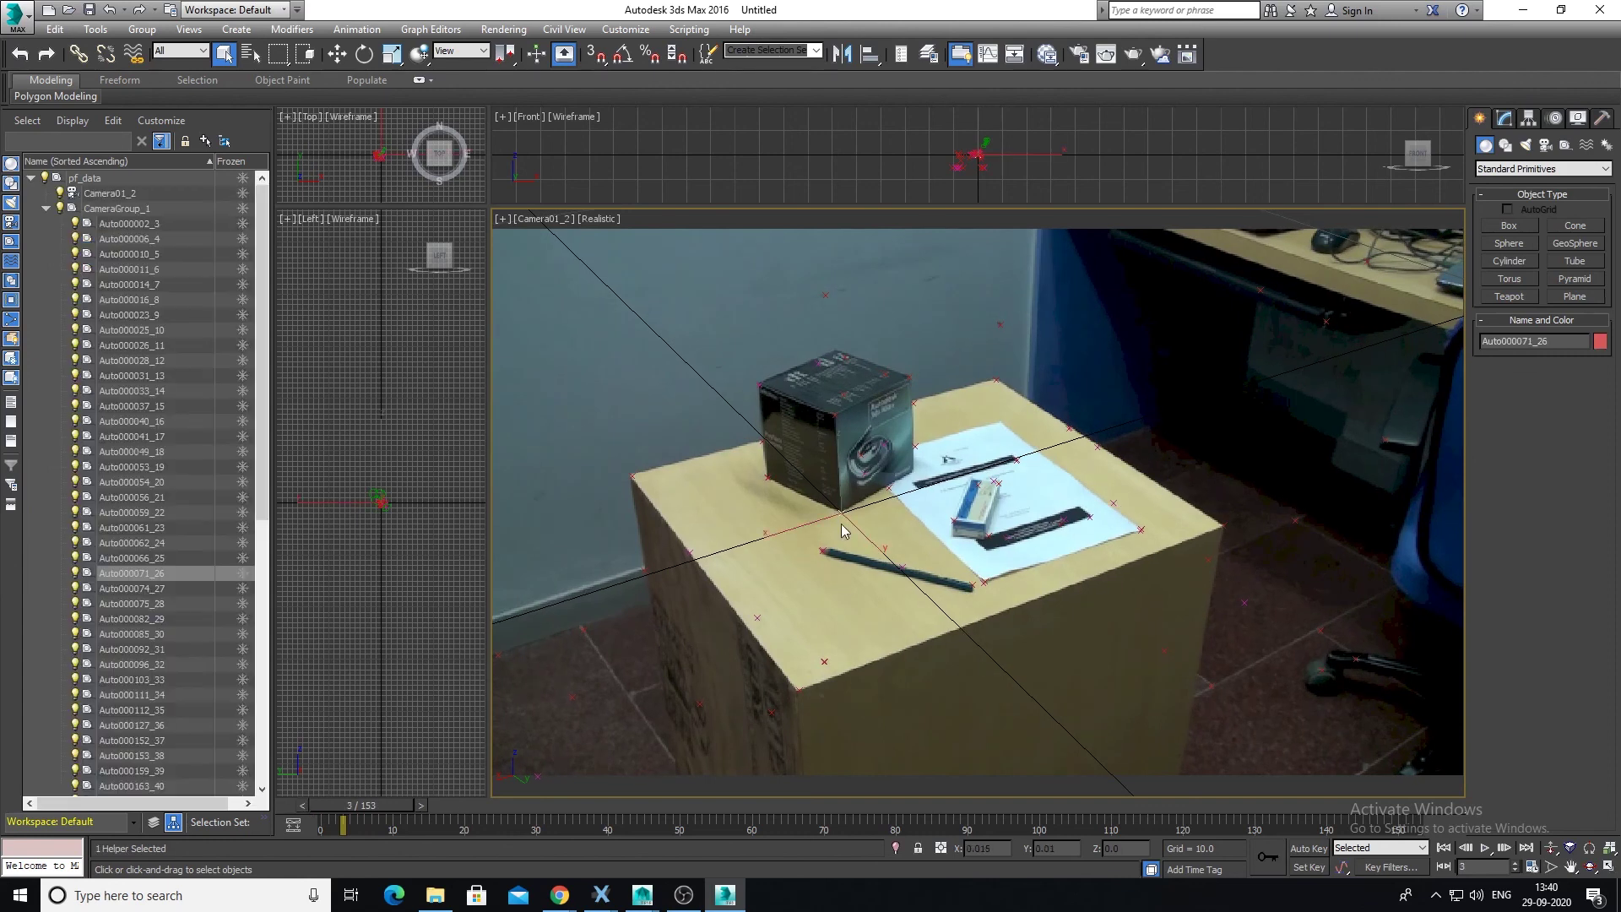
pyautogui.click(766, 475)
pyautogui.click(915, 447)
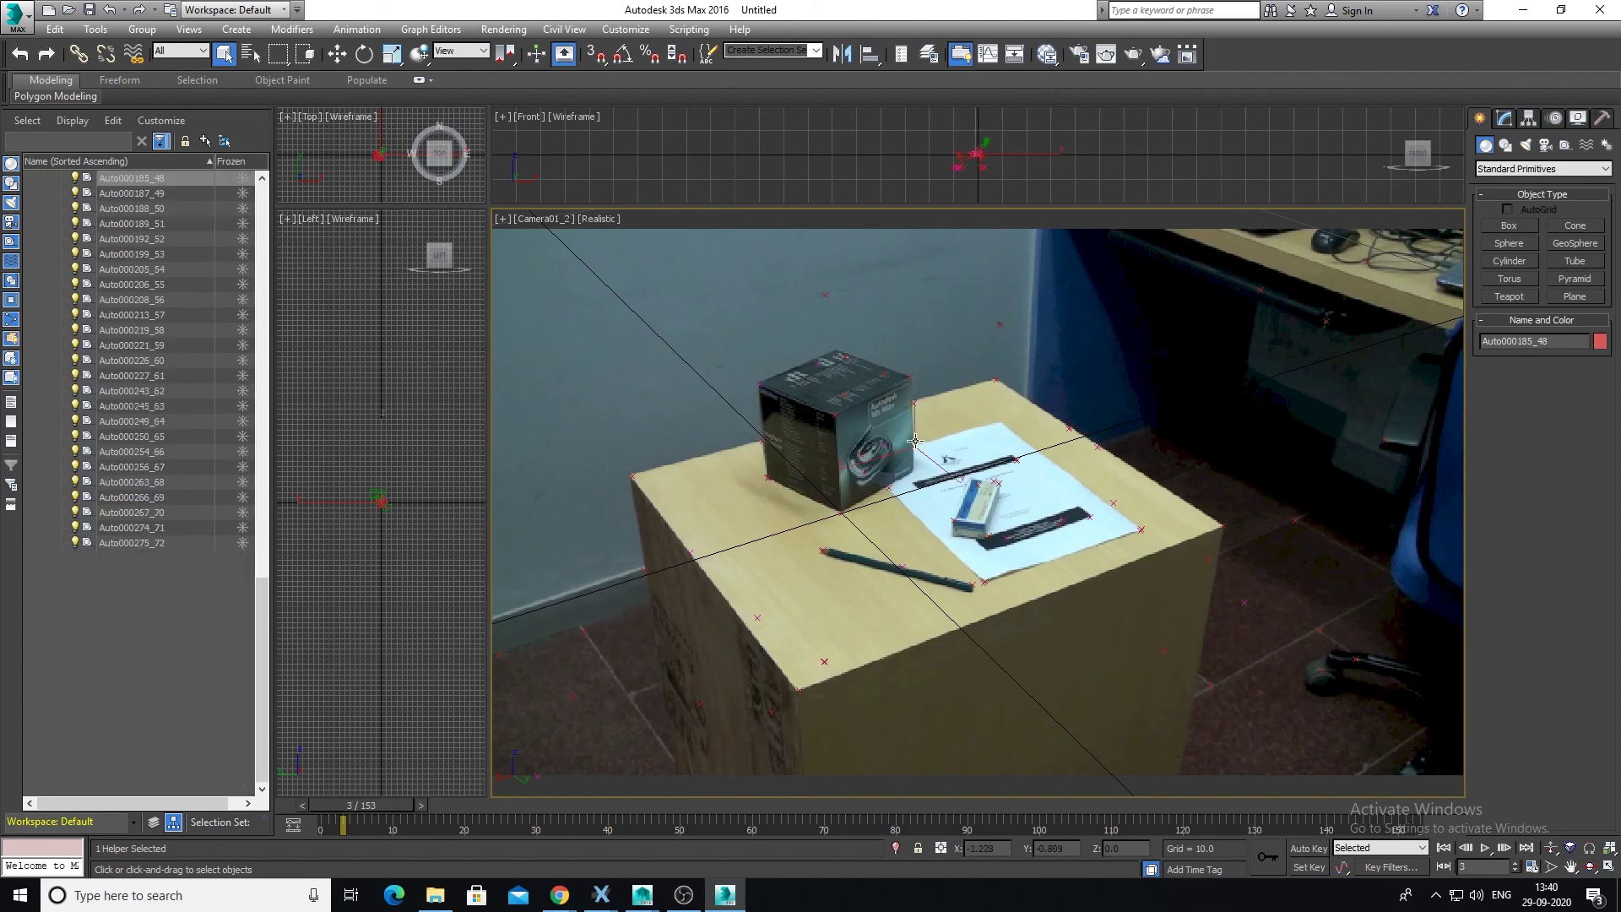
pyautogui.click(847, 510)
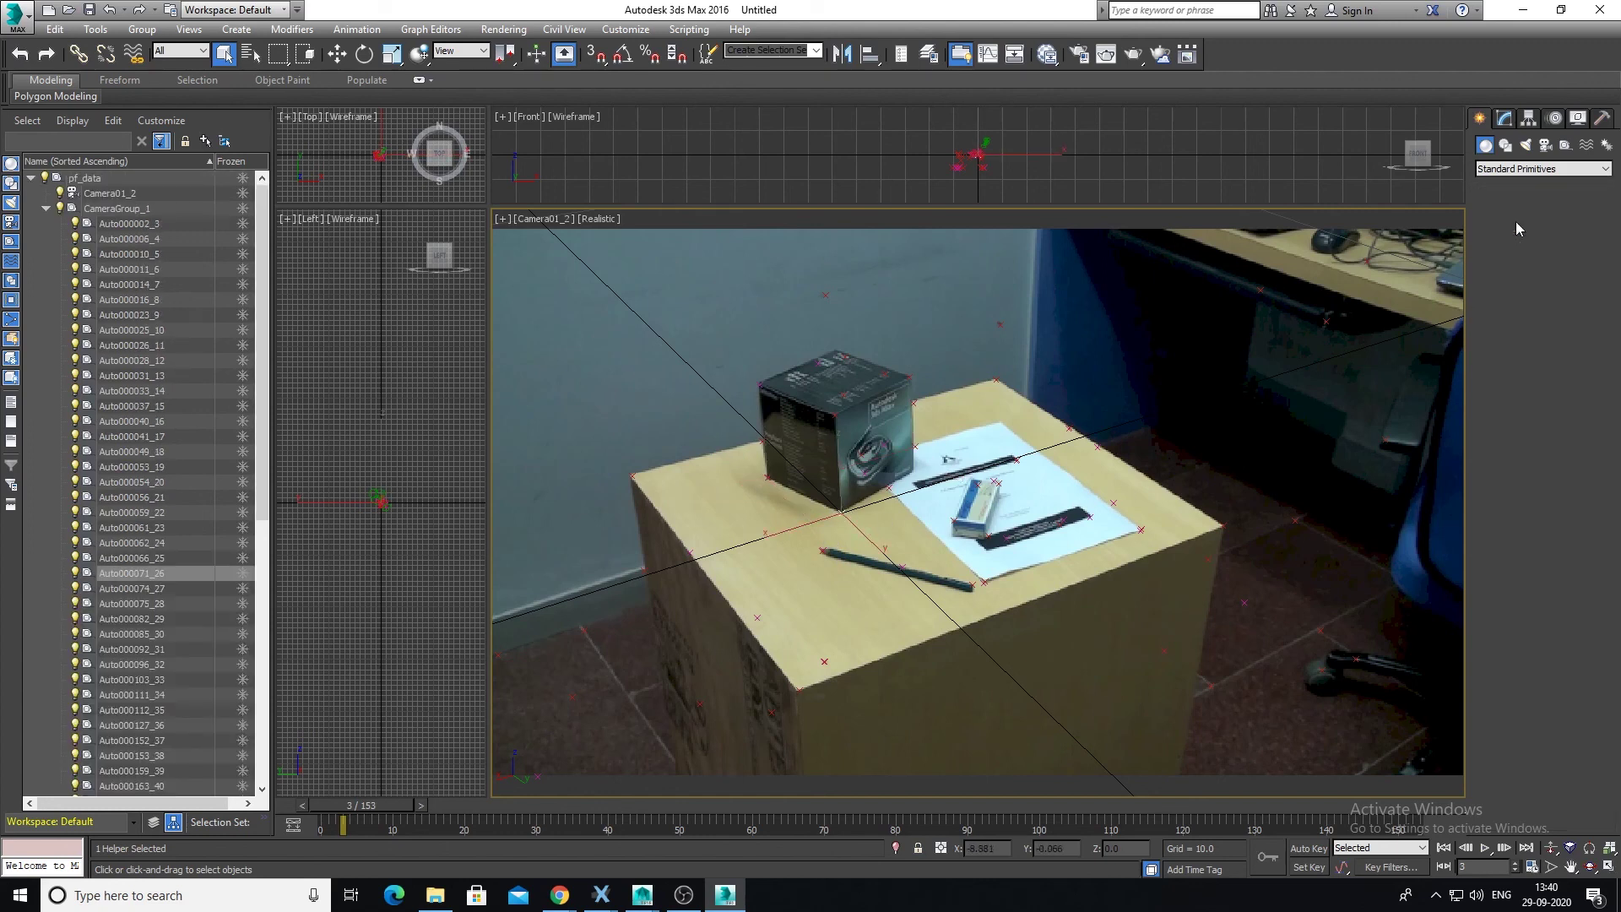
# Create a box with AutoGrid on the tabletop over the paper, about 0.93 long and 1.281 wide, as tall as the filmed box.
pyautogui.click(1517, 229)
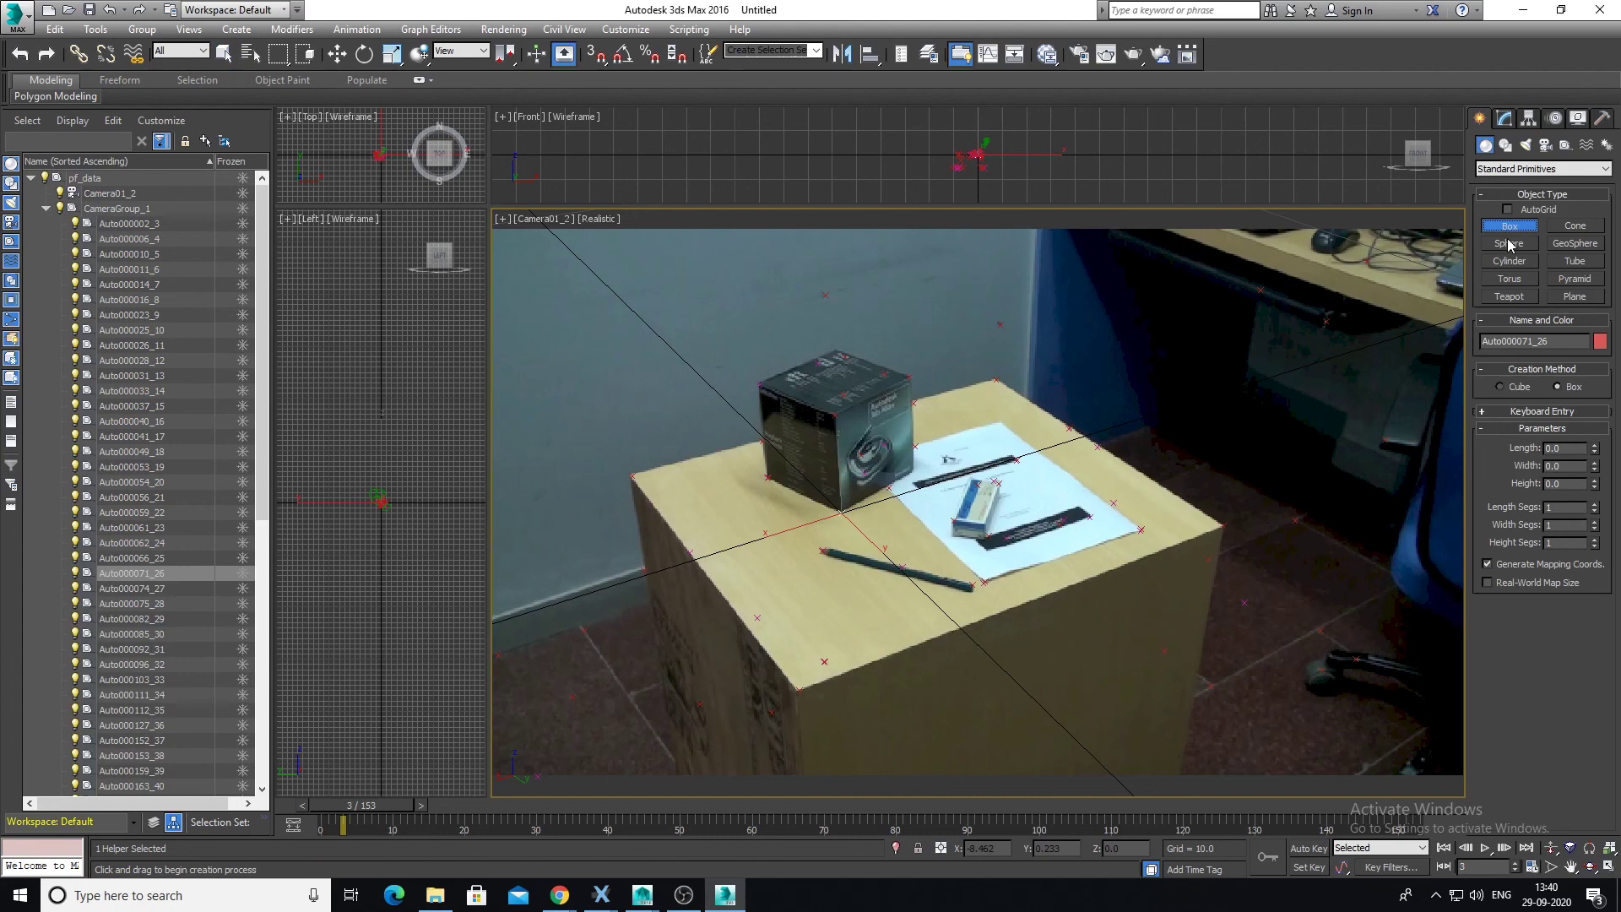
pyautogui.click(1508, 210)
pyautogui.moveTo(897, 532); pyautogui.dragTo(1081, 540)
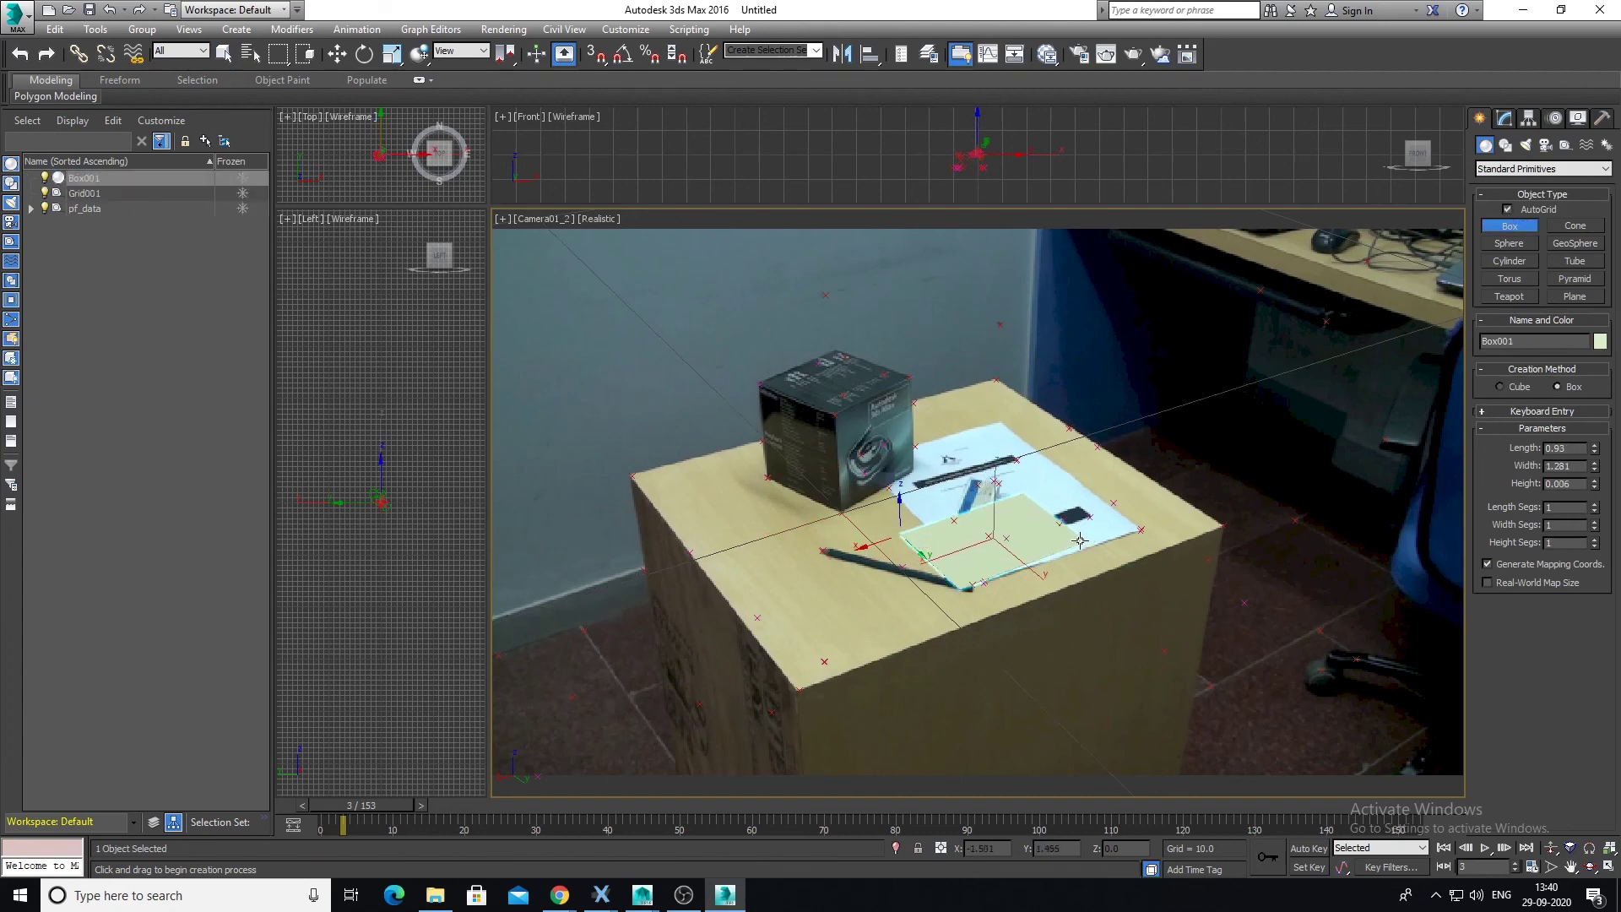
pyautogui.click(1096, 422)
pyautogui.rightClick(1097, 423)
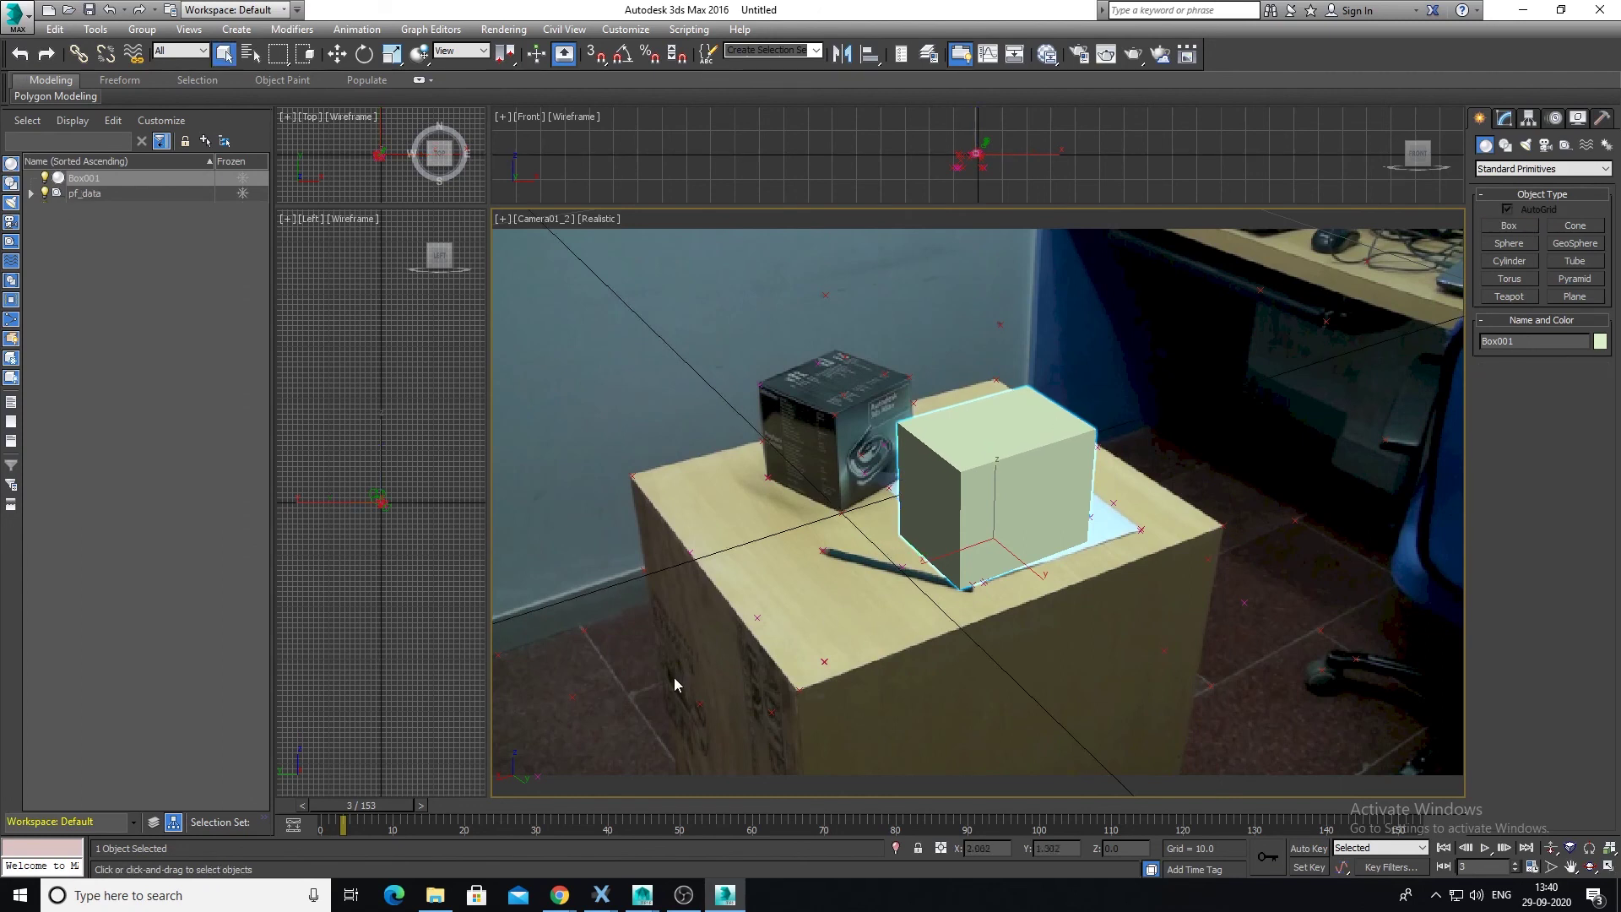
# Scrub the first frames and return to frame 0 to check how the new box follows the footage.
pyautogui.moveTo(358, 813); pyautogui.dragTo(440, 808)
pyautogui.click(443, 805)
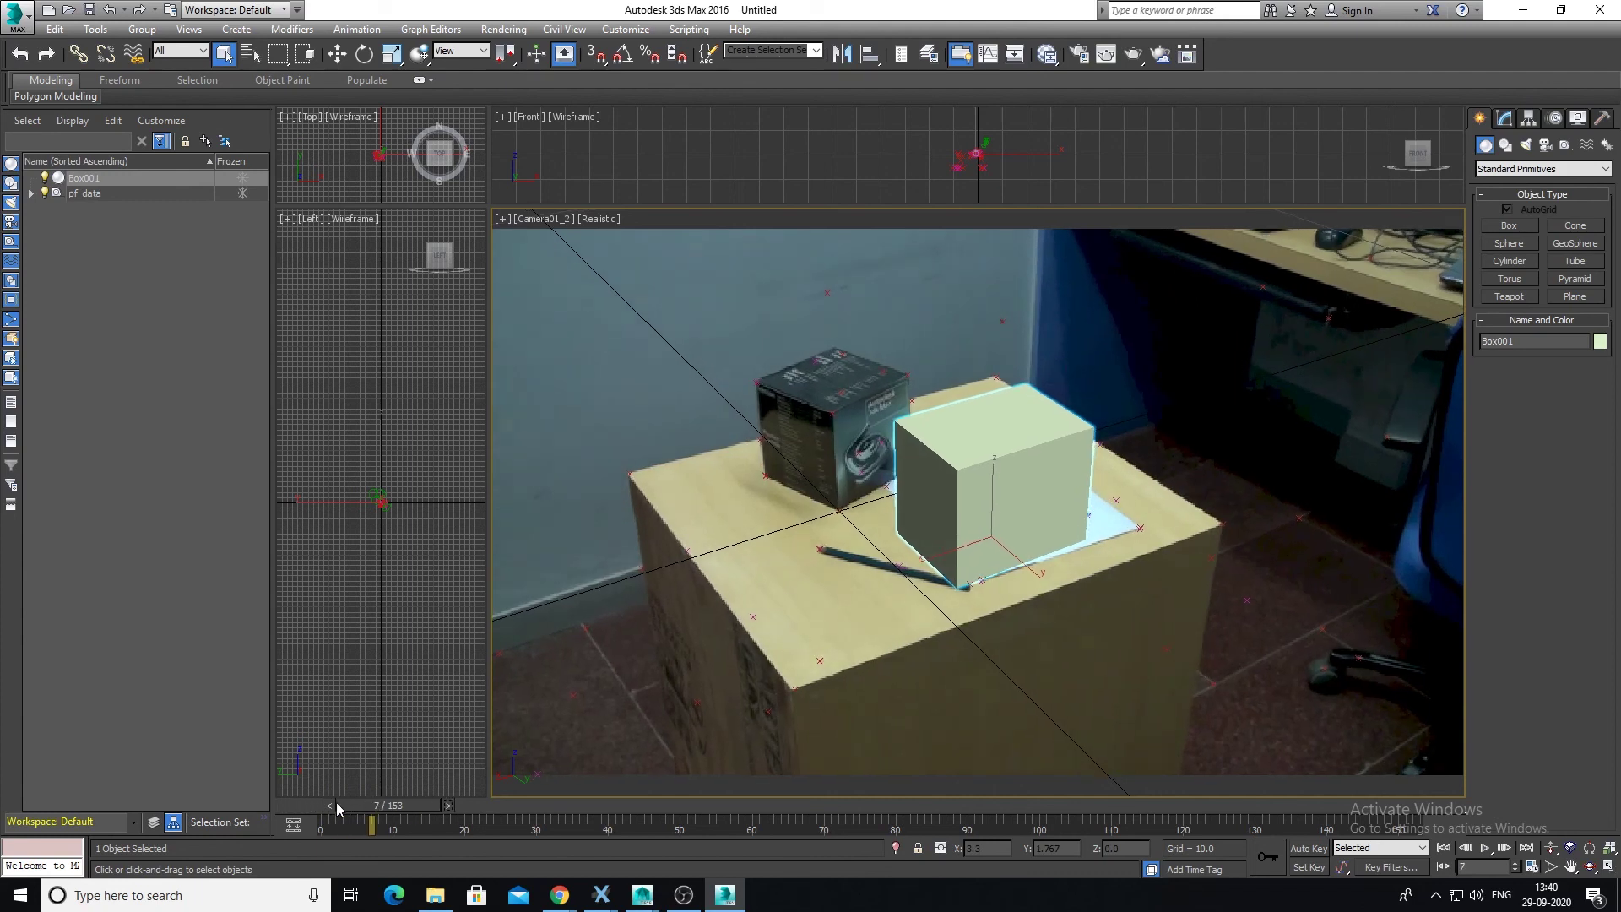
pyautogui.moveTo(332, 809); pyautogui.dragTo(283, 809)
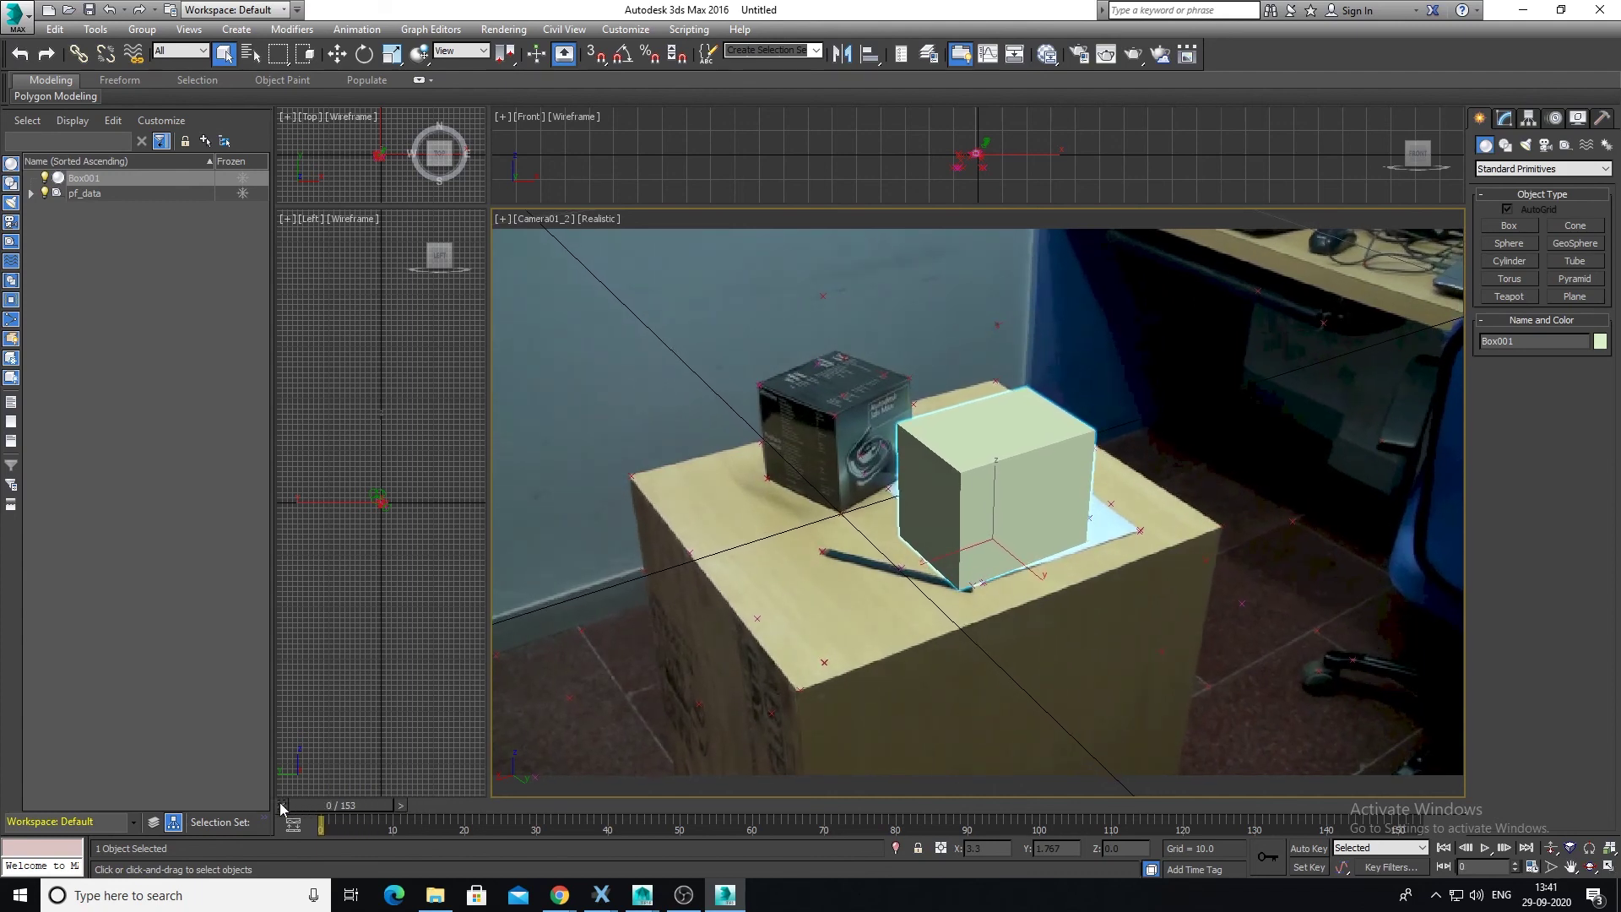
# Enlarge the upper viewports, change the Top viewport to Perspective, and frame the box, camera and trackers in it.
pyautogui.press('w')
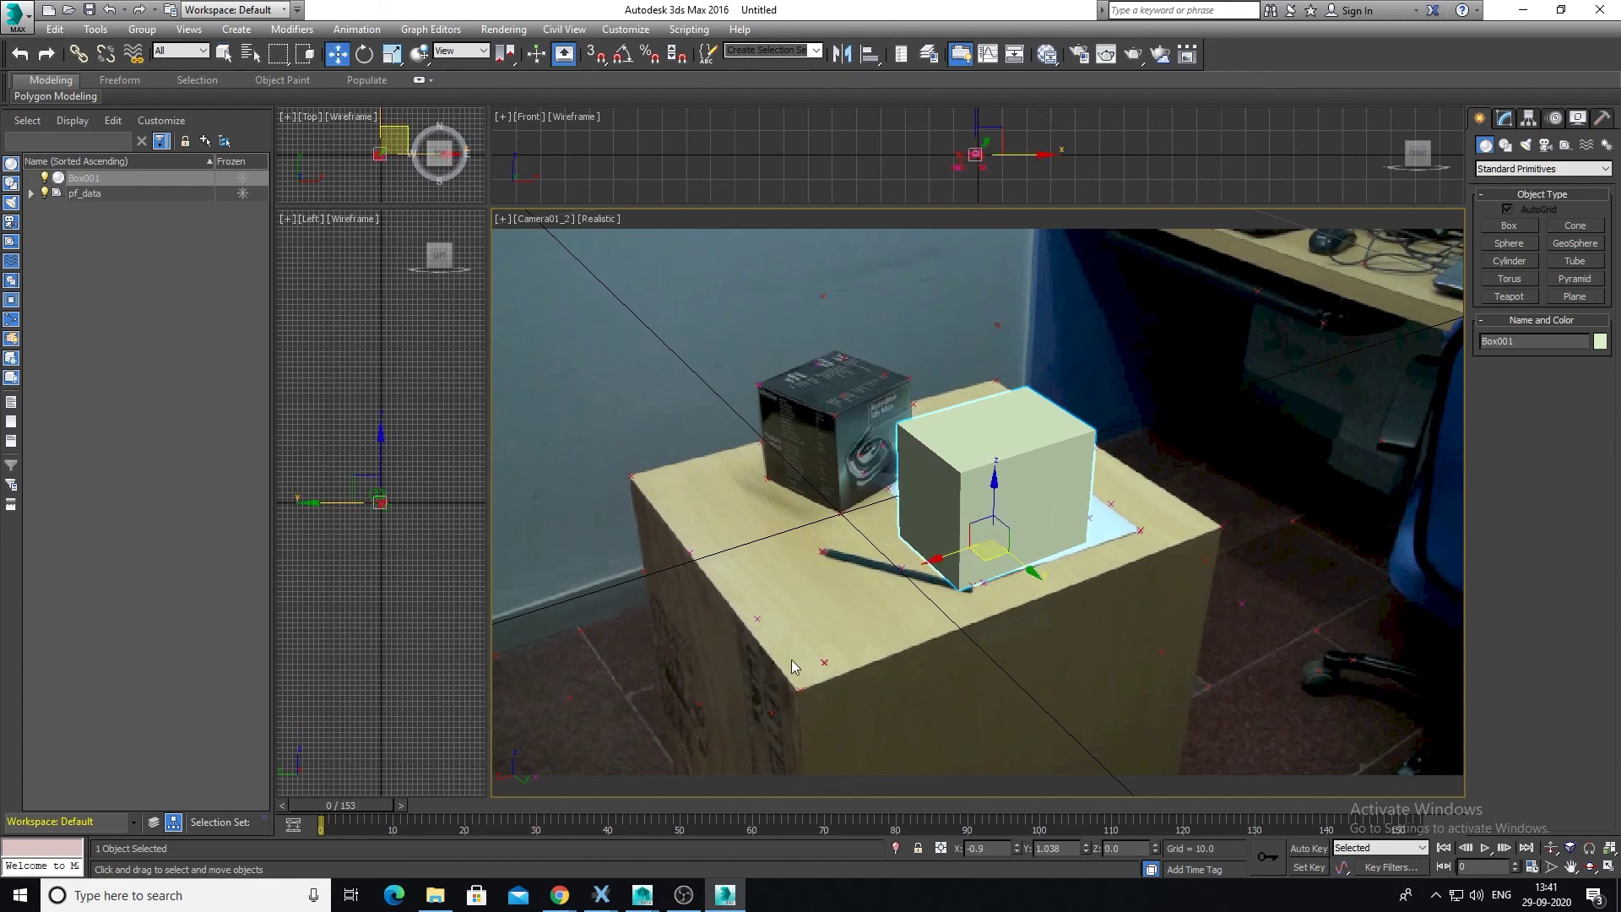
pyautogui.click(752, 623)
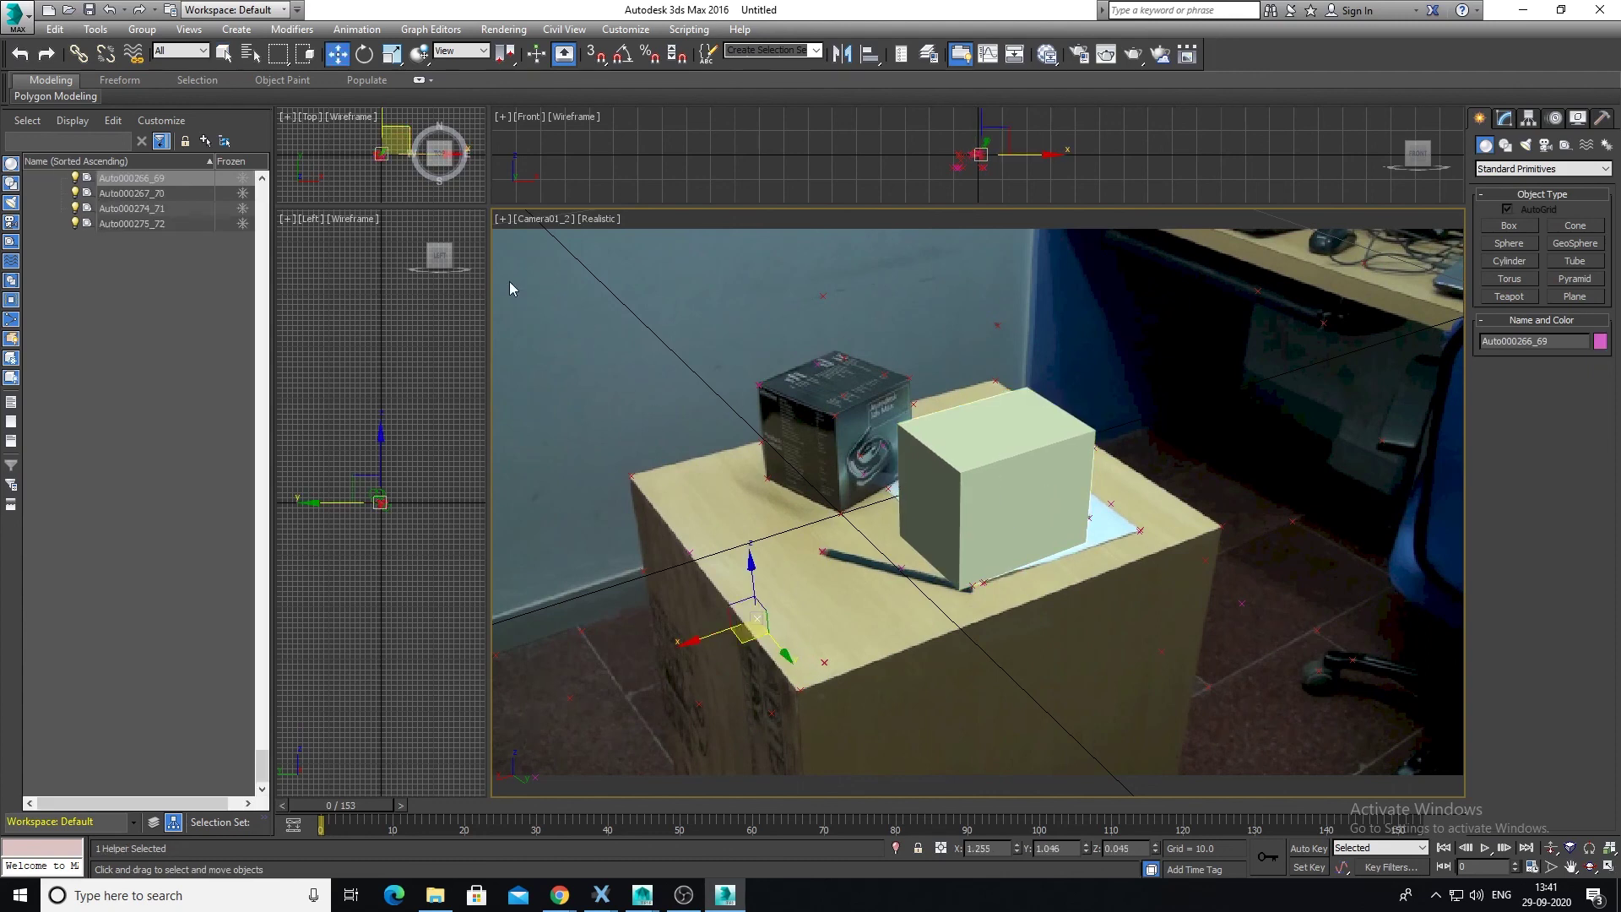
pyautogui.moveTo(490, 206); pyautogui.dragTo(831, 580)
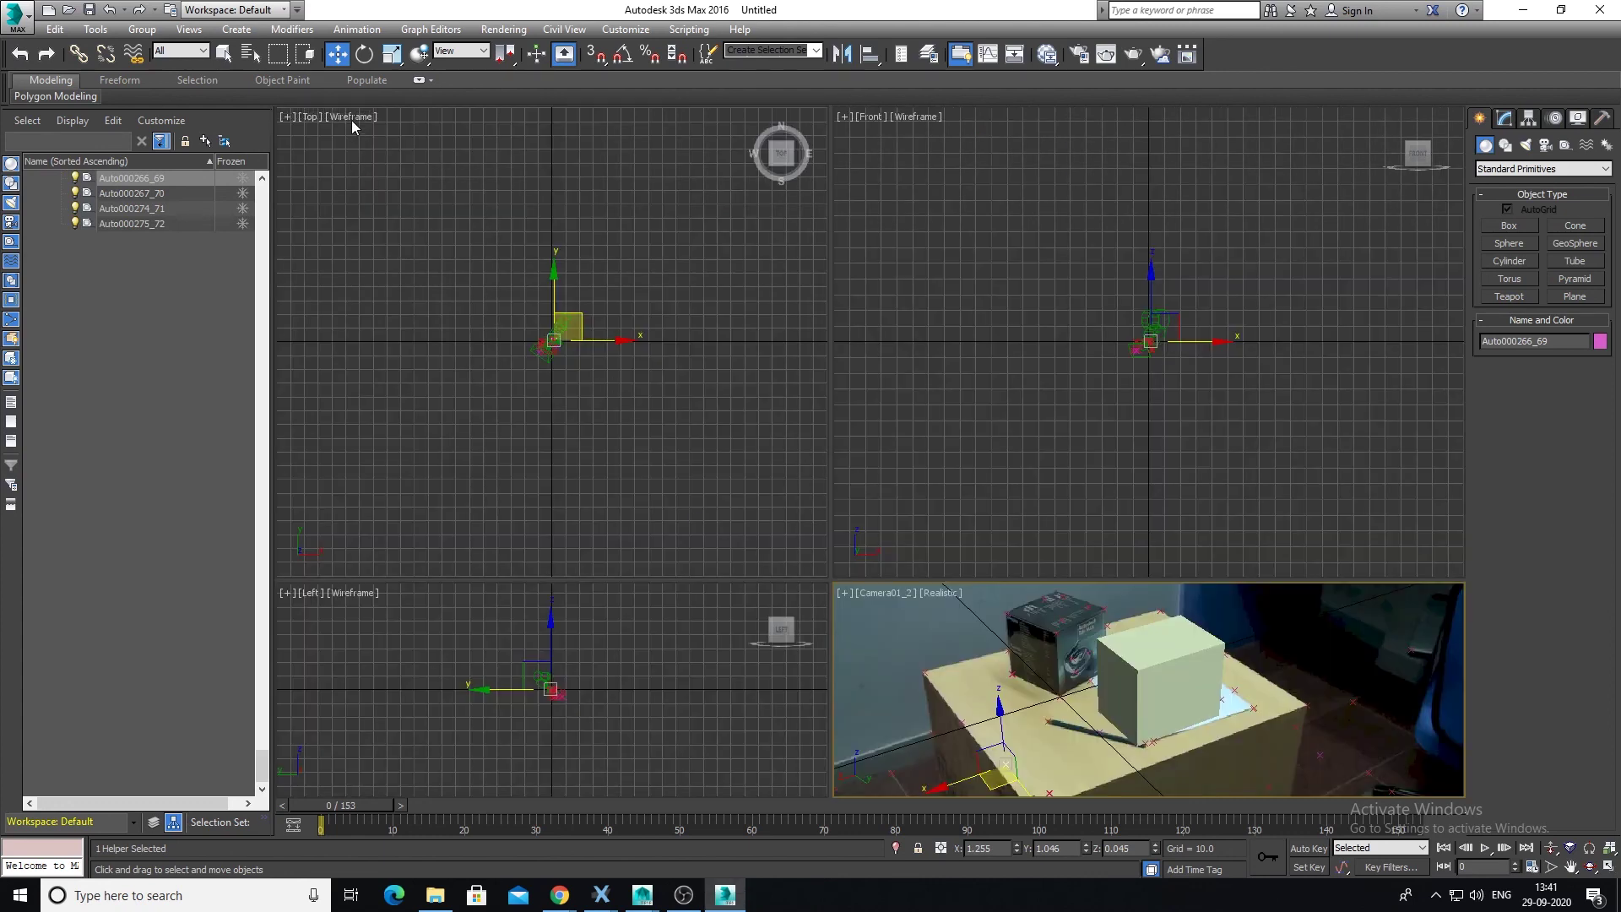
pyautogui.click(299, 113)
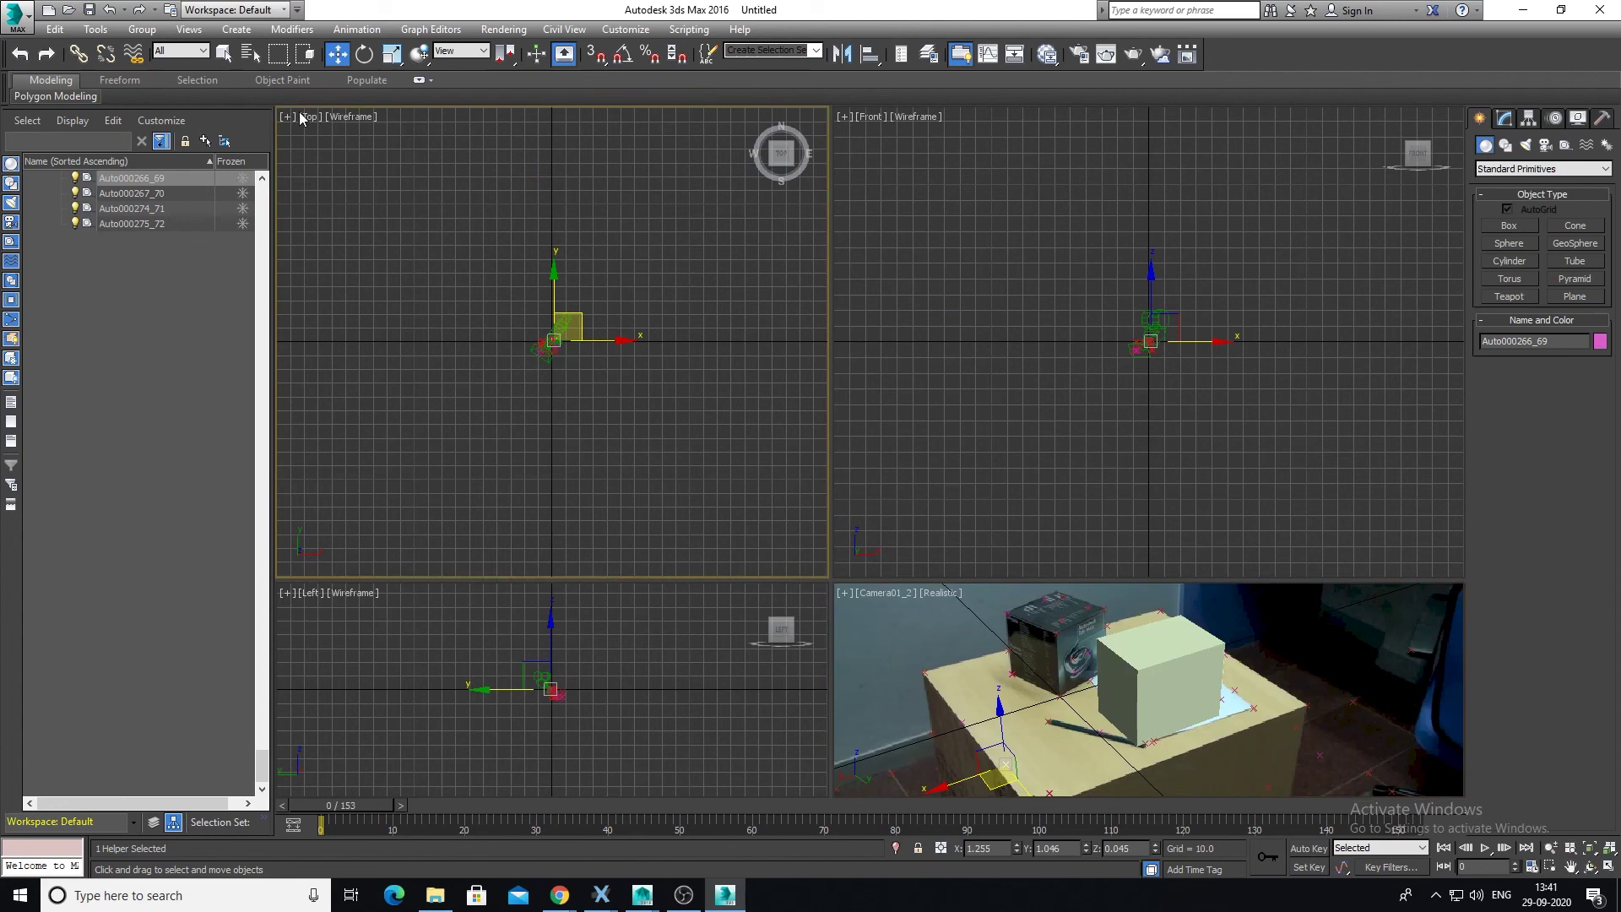
pyautogui.click(302, 119)
pyautogui.click(309, 117)
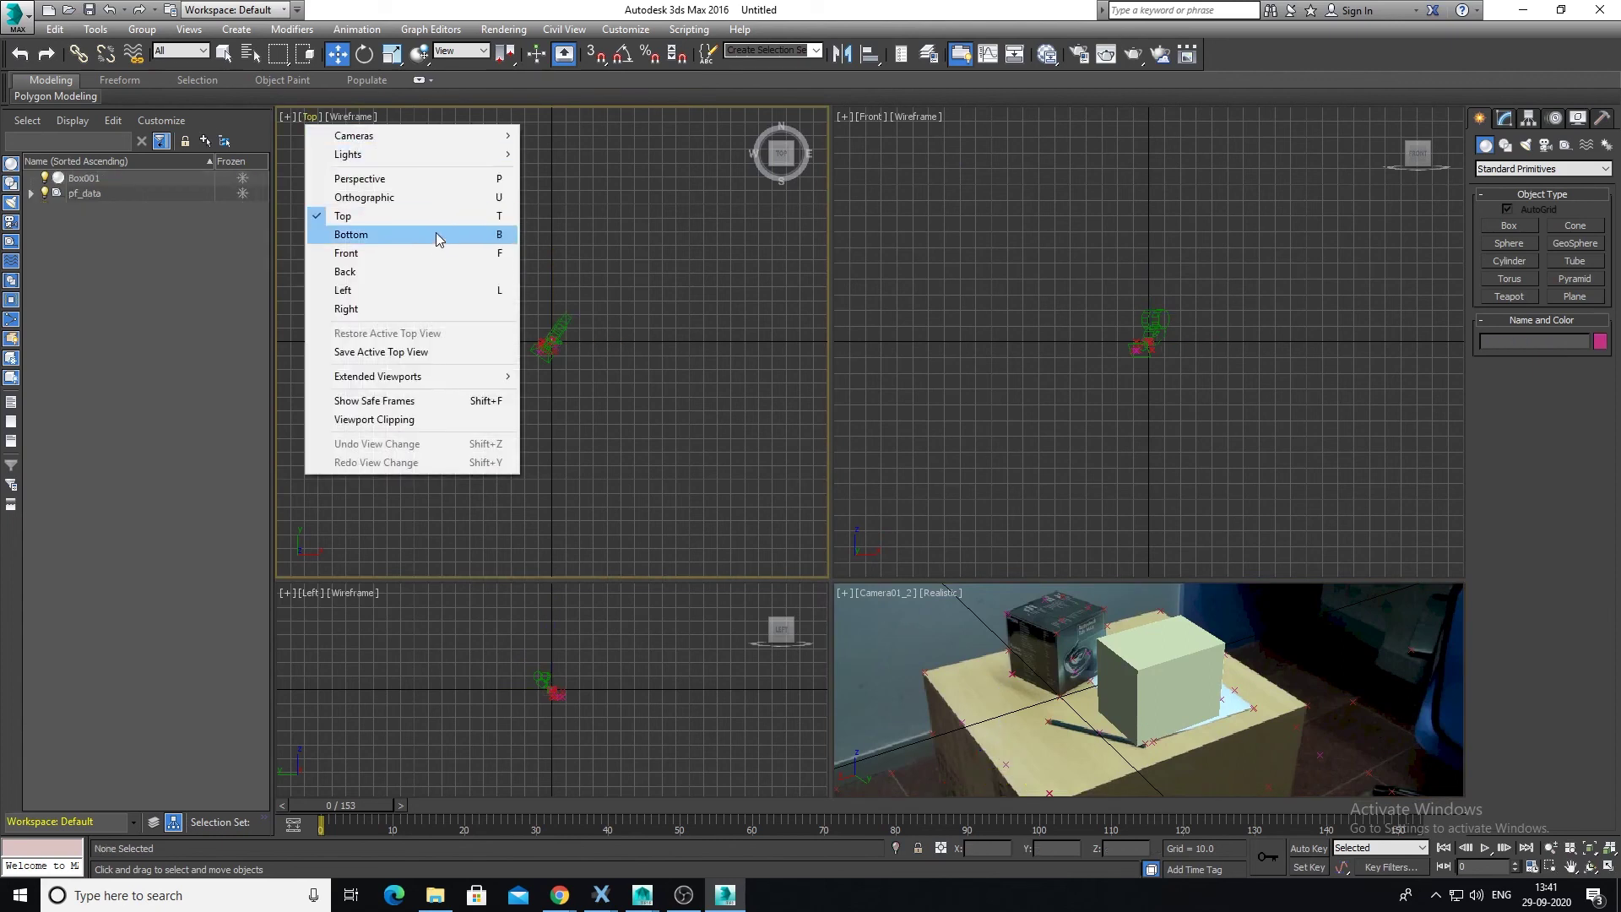
pyautogui.click(434, 179)
pyautogui.scroll(6, 593, 419)
pyautogui.keyDown('alt'); pyautogui.moveTo(578, 423); pyautogui.dragTo(507, 334, button='middle'); pyautogui.keyUp('alt')
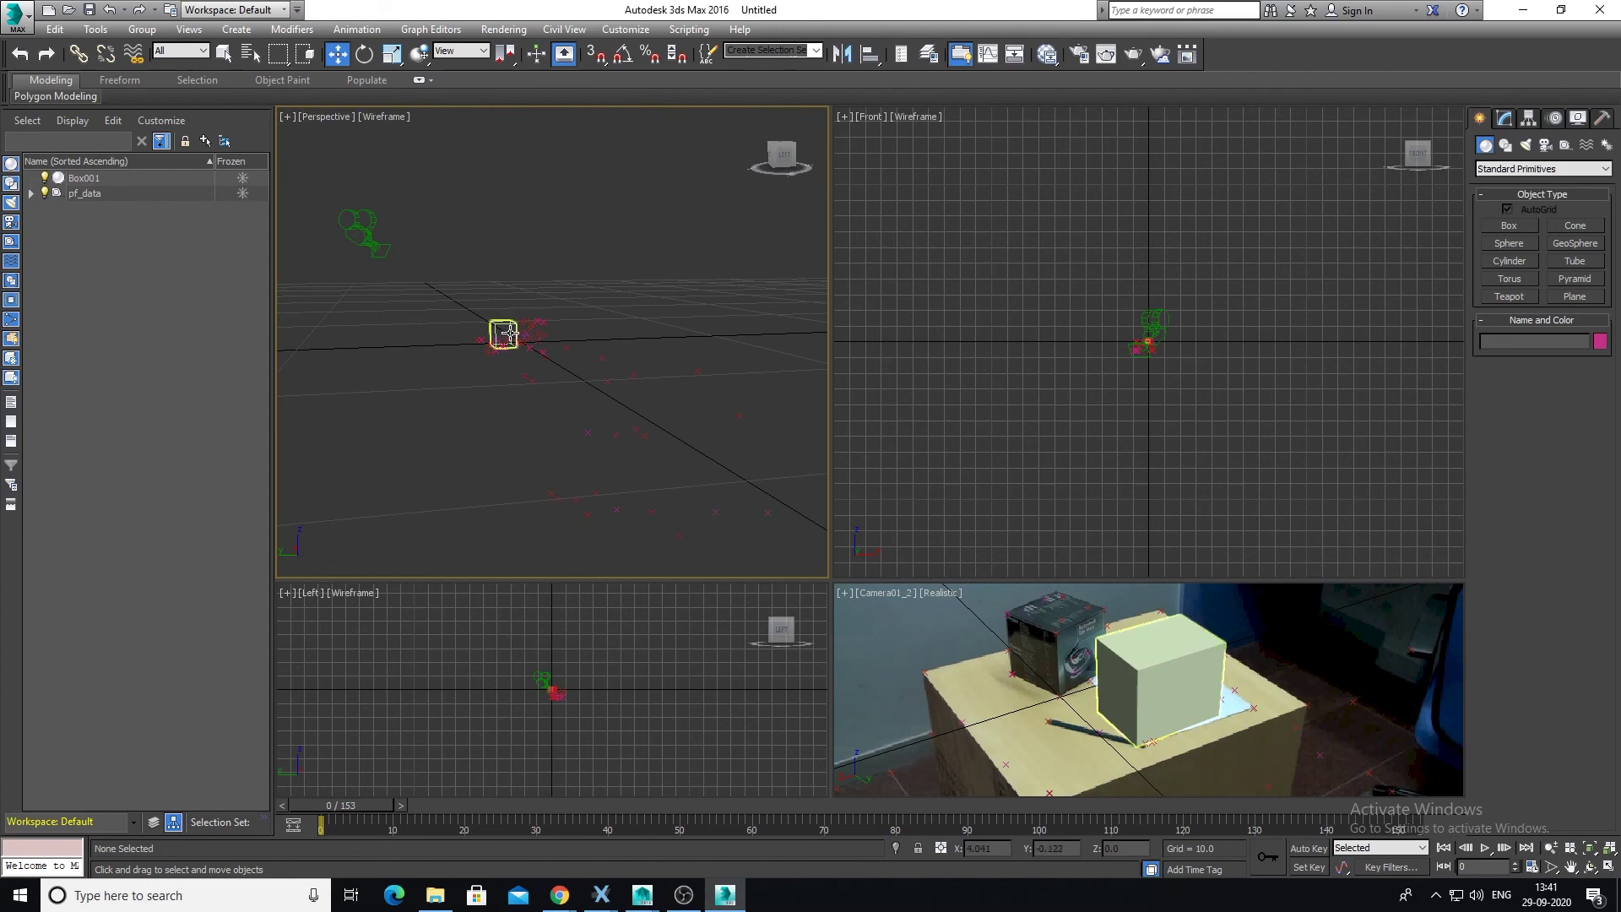
# Enlarge the camera viewport and move the new box along the Y axis to about Y -2.086.
pyautogui.click(564, 347)
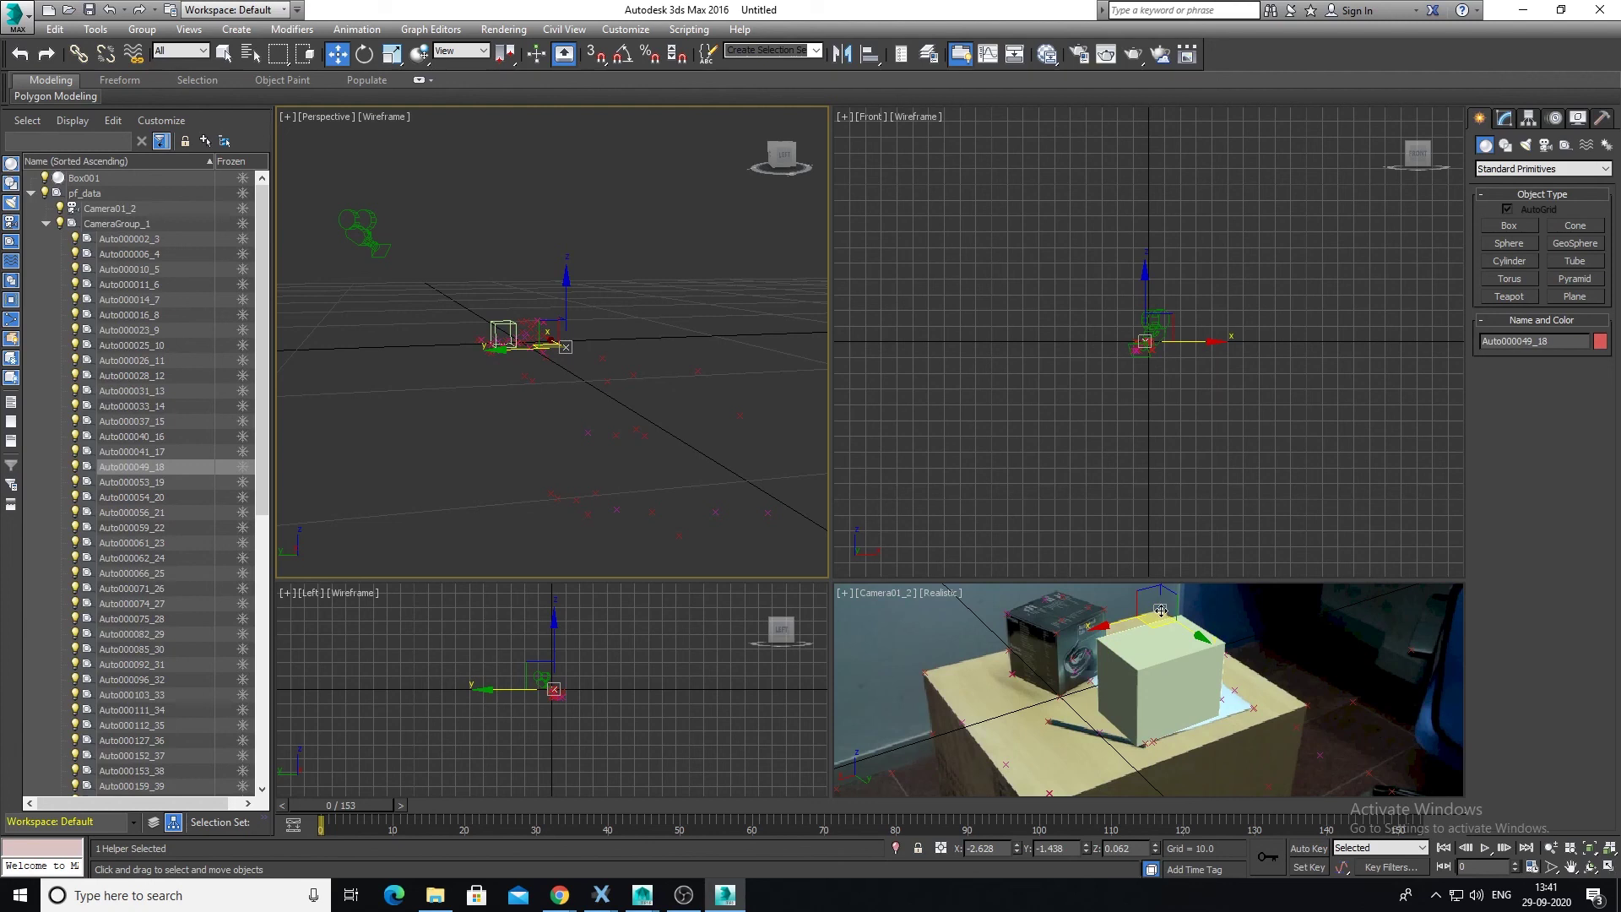
pyautogui.moveTo(1178, 581); pyautogui.dragTo(1185, 441)
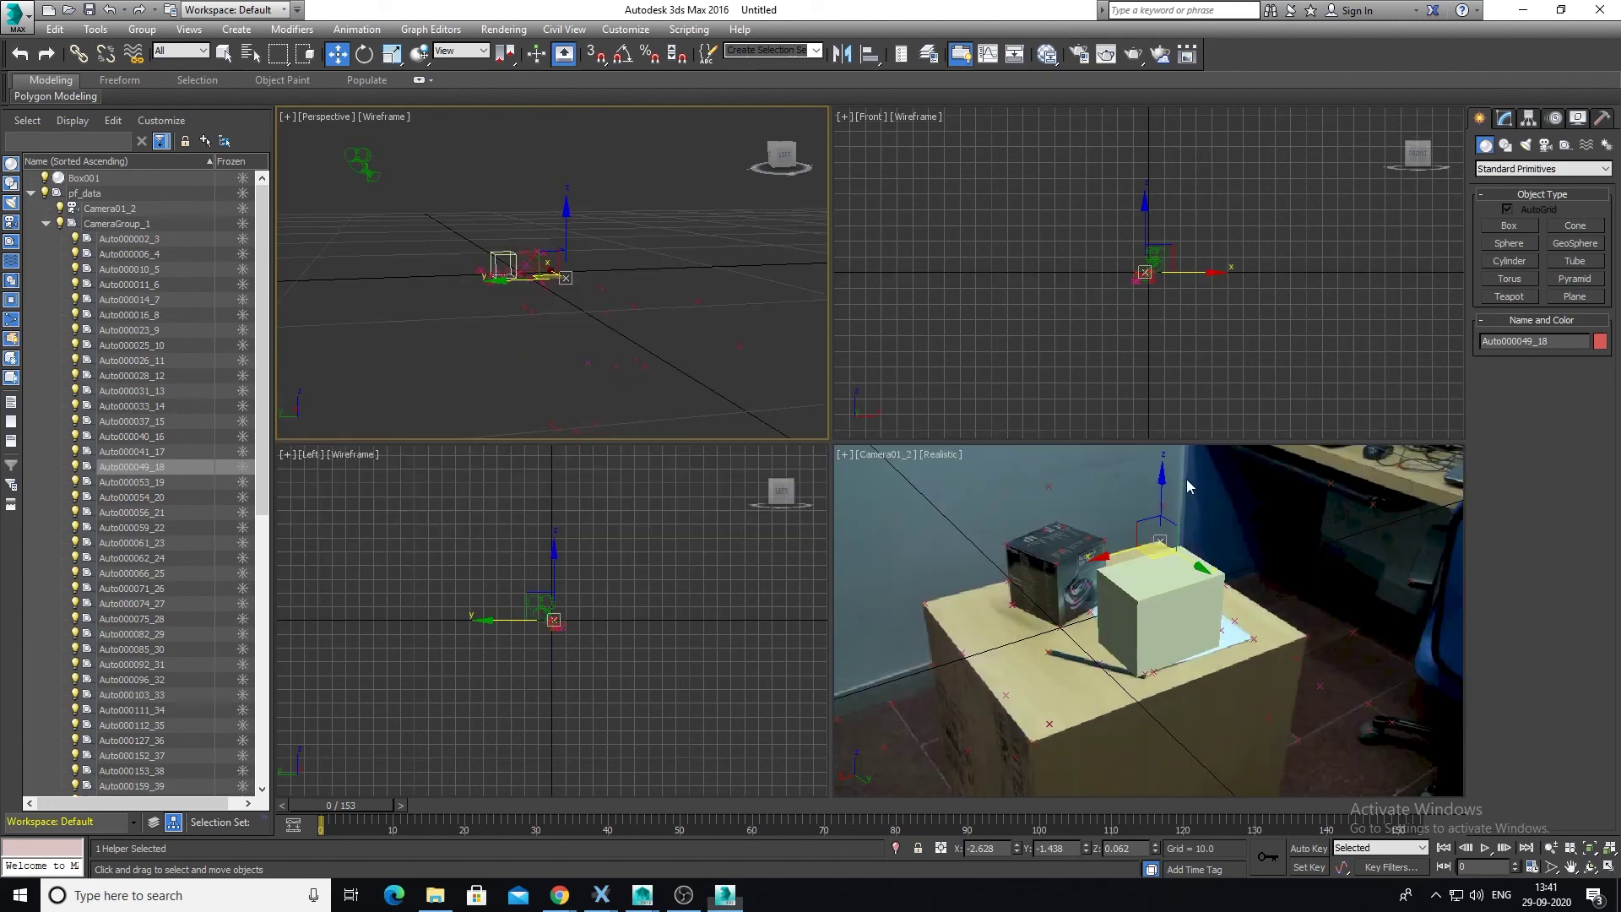
pyautogui.click(503, 264)
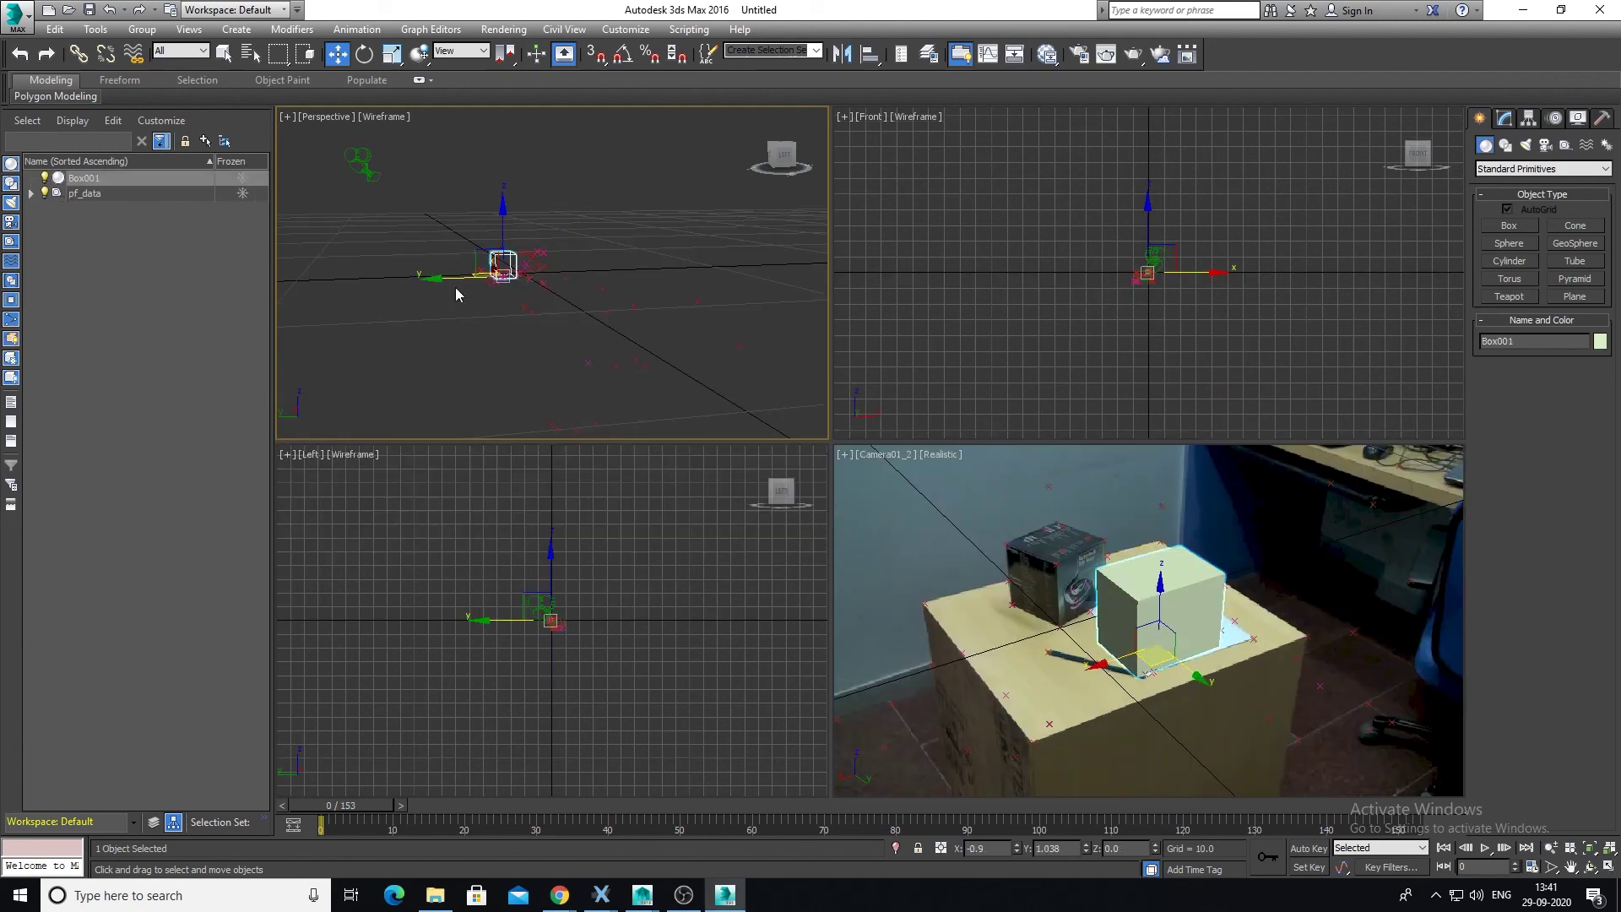
pyautogui.moveTo(432, 279); pyautogui.dragTo(506, 288)
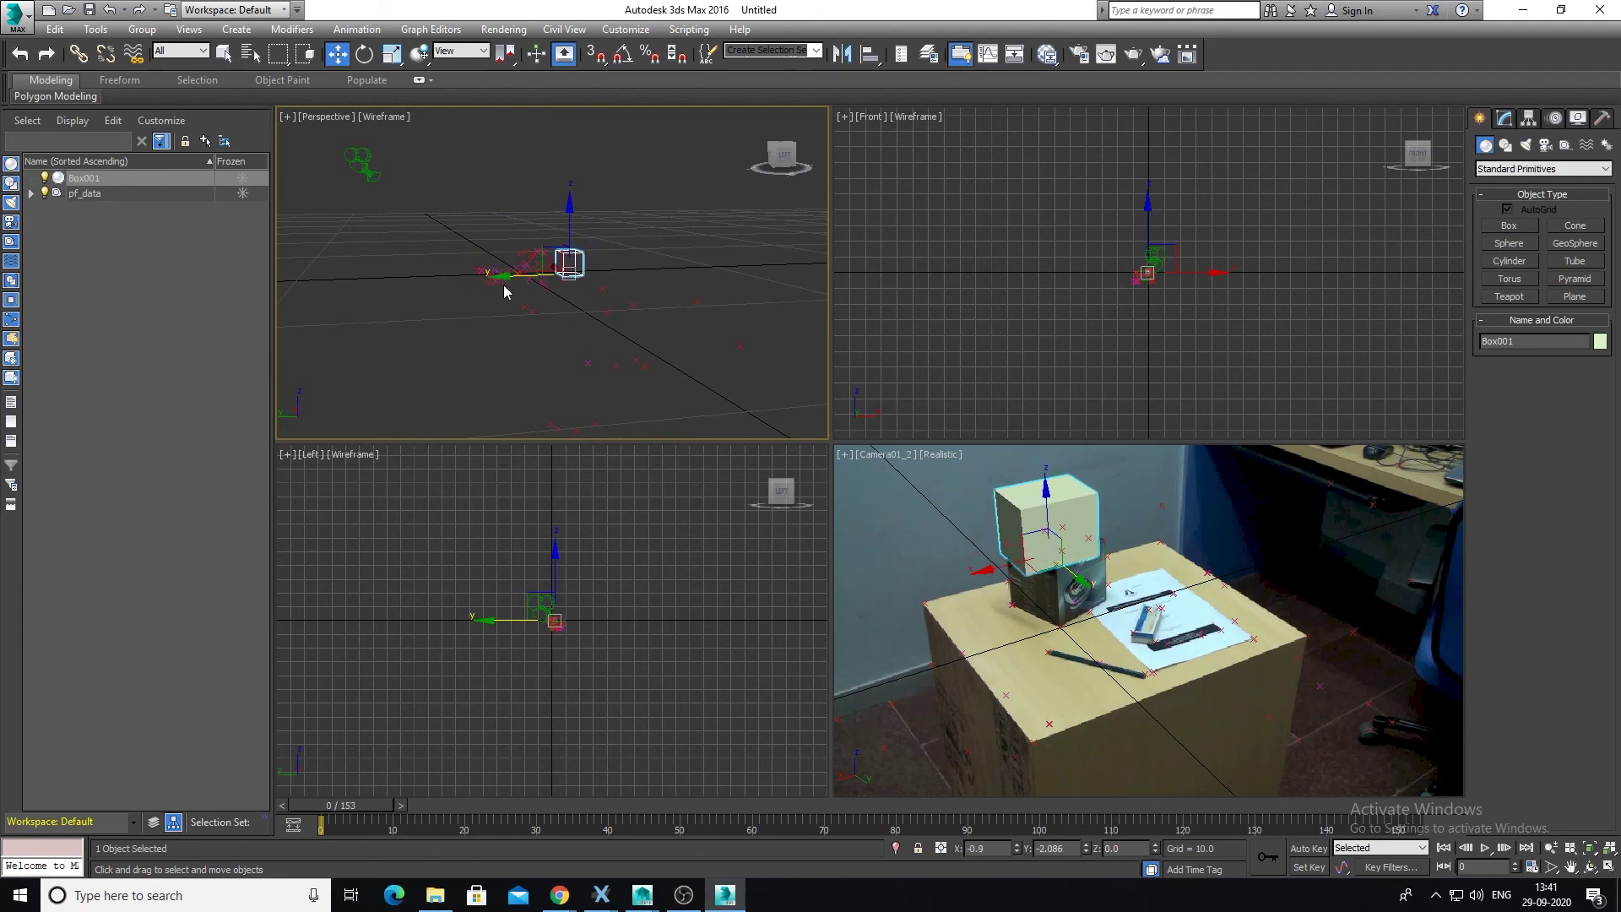
# Examine the box against the whole tracker cloud in the Perspective view, selecting all trackers and clearing the selection.
pyautogui.keyDown('alt'); pyautogui.moveTo(599, 285); pyautogui.dragTo(618, 371, button='middle'); pyautogui.keyUp('alt')
pyautogui.scroll(8, 630, 290)
pyautogui.moveTo(380, 278); pyautogui.dragTo(599, 279, button='middle')
pyautogui.scroll(-5, 622, 360)
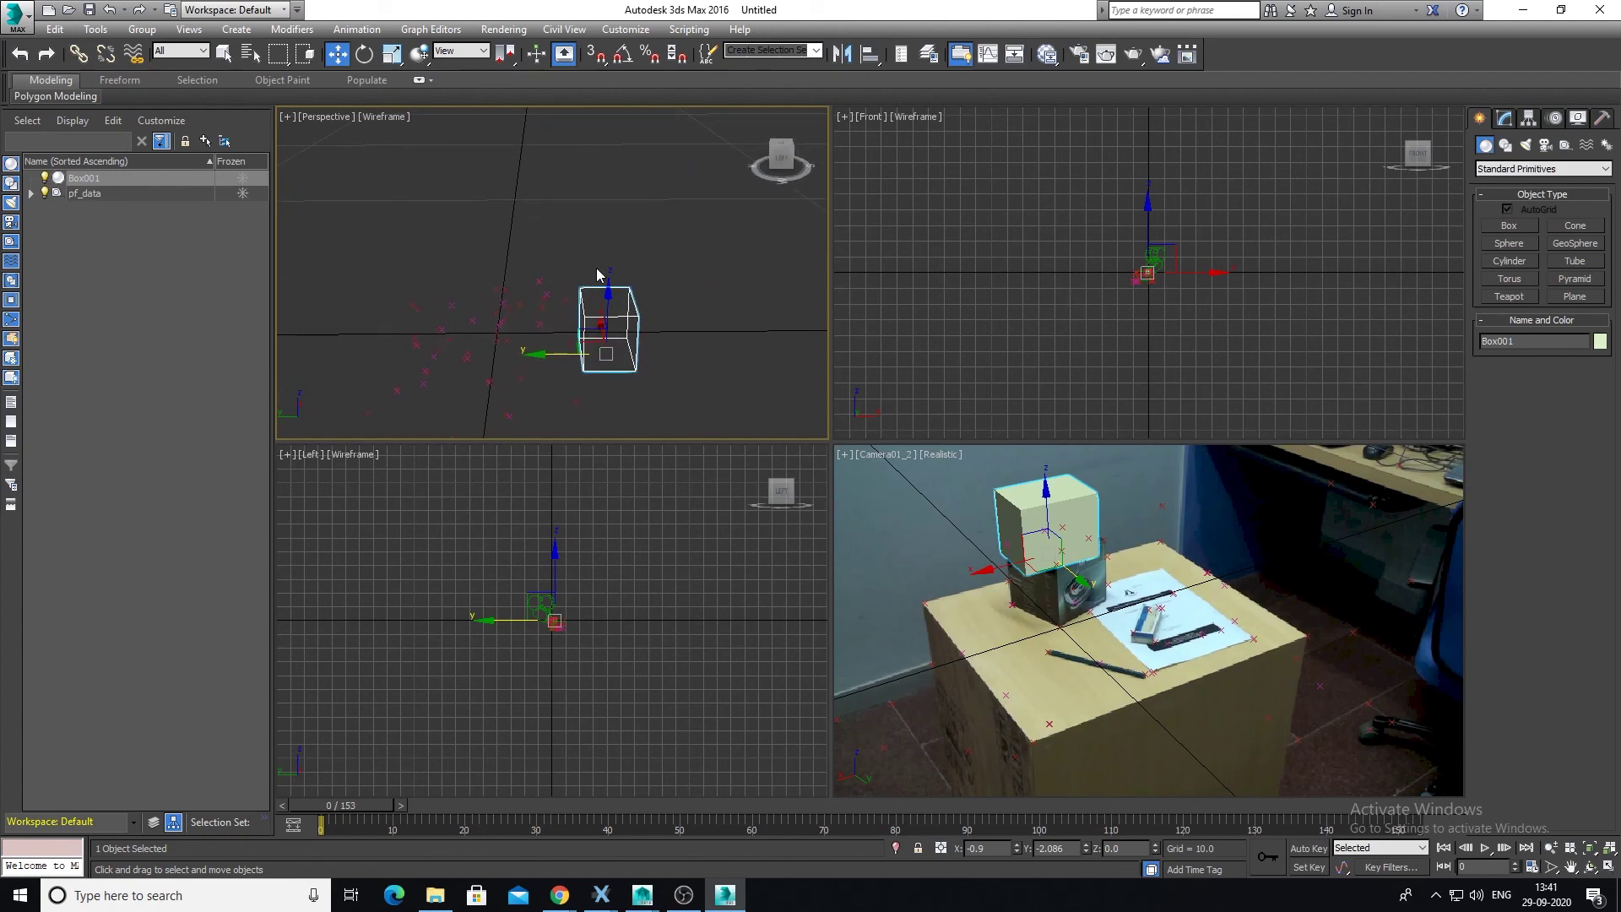
pyautogui.scroll(-4, 591, 314)
pyautogui.moveTo(588, 353); pyautogui.dragTo(500, 316, button='middle')
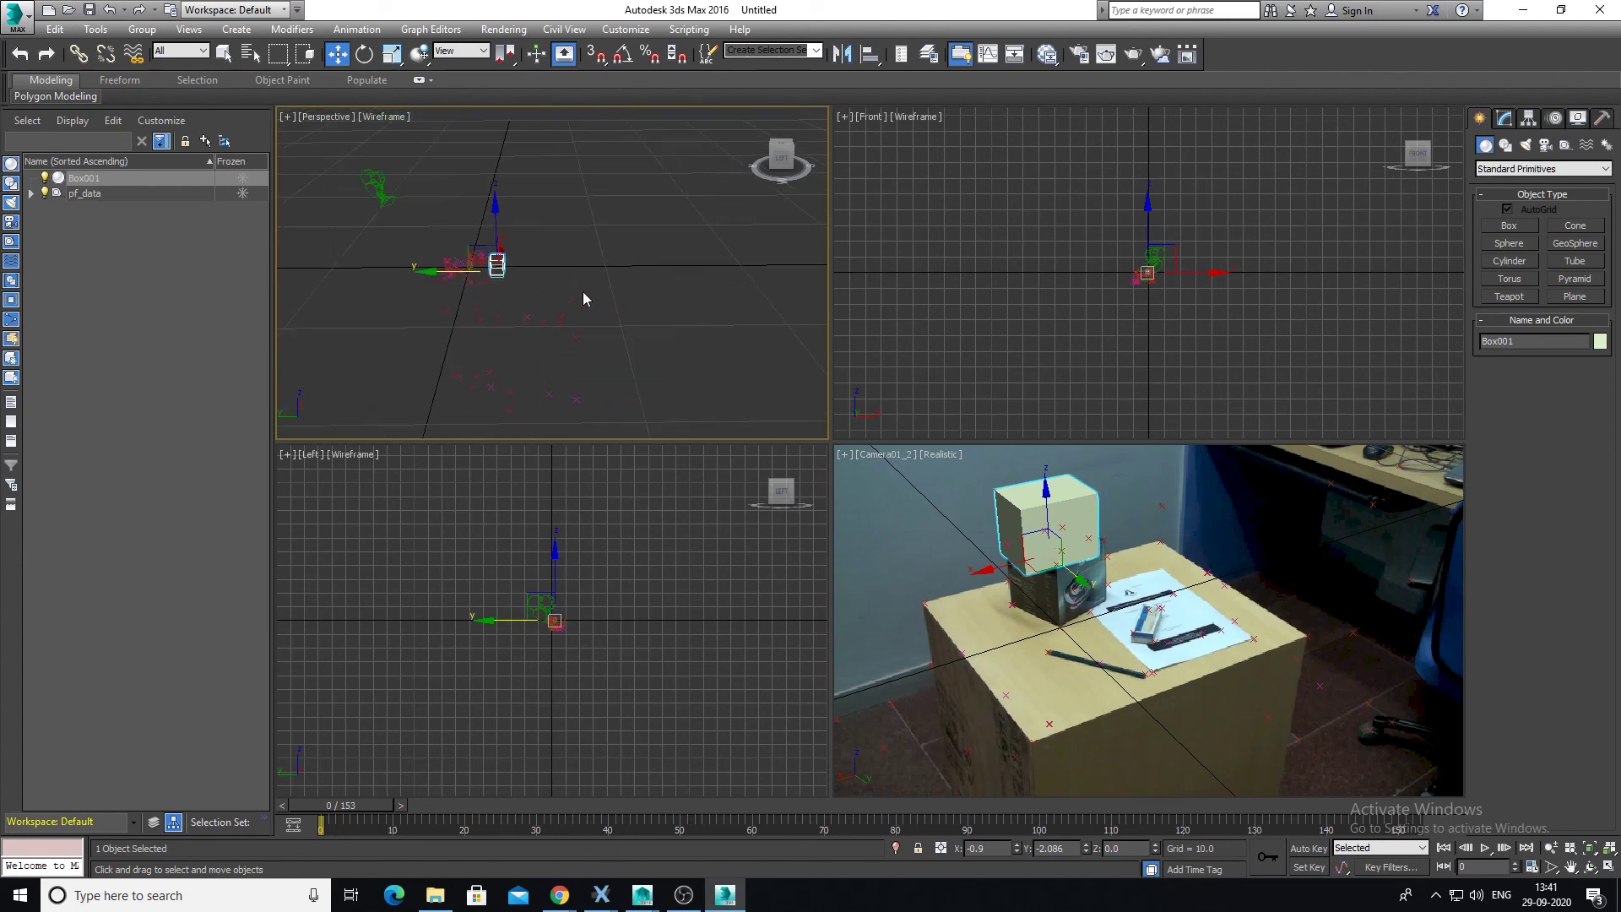
pyautogui.moveTo(563, 340); pyautogui.dragTo(554, 351)
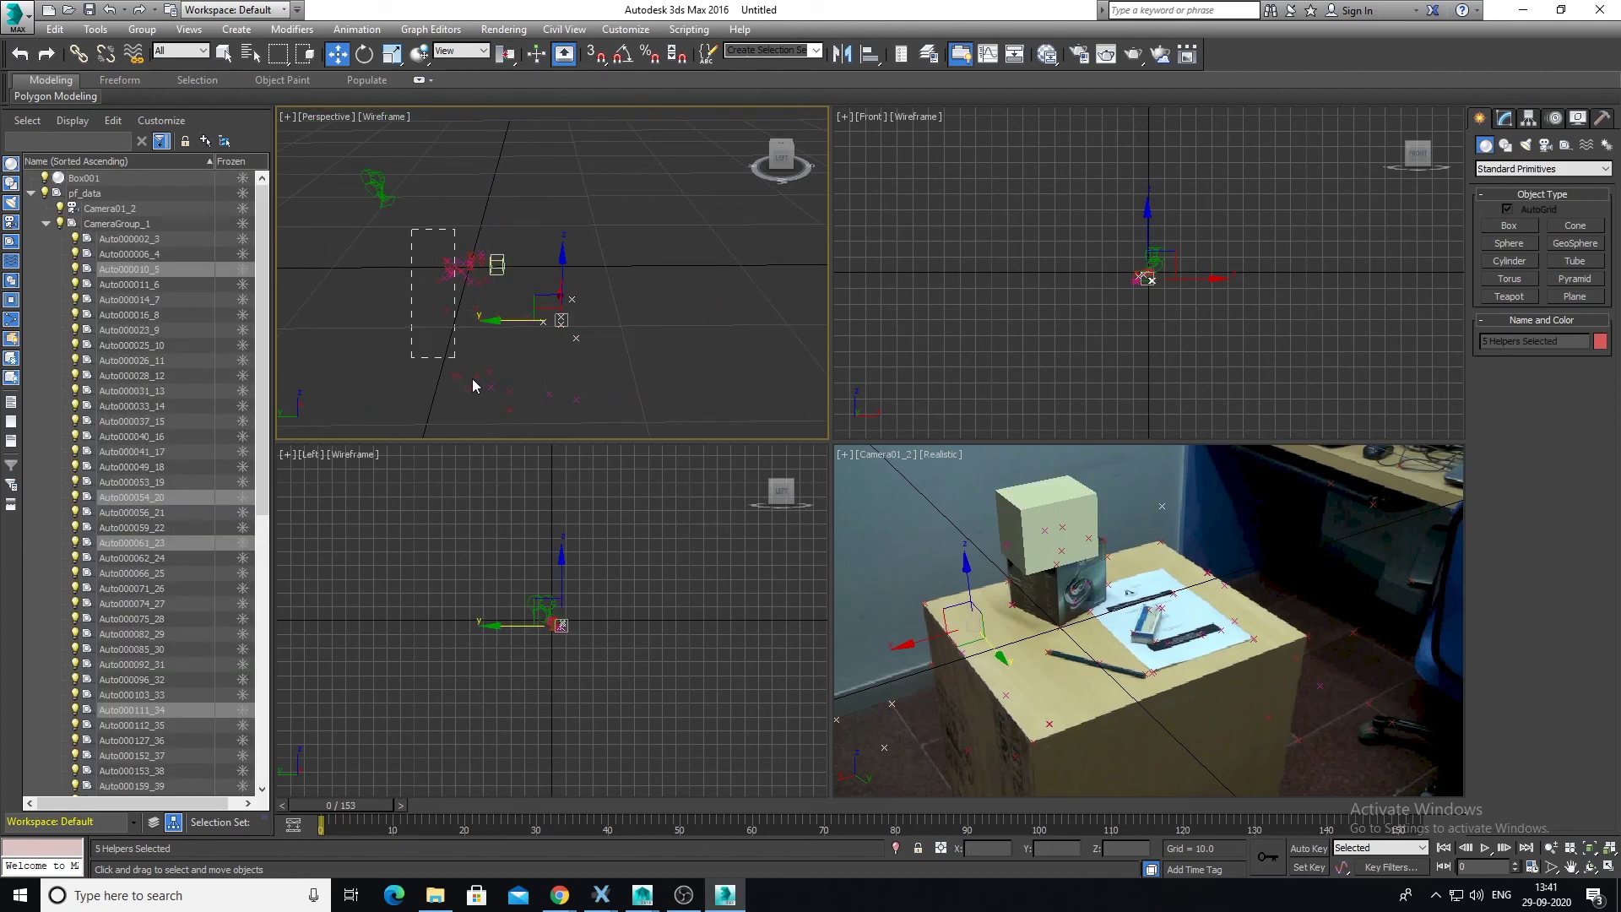
pyautogui.hotkey('ctrl', 'a')
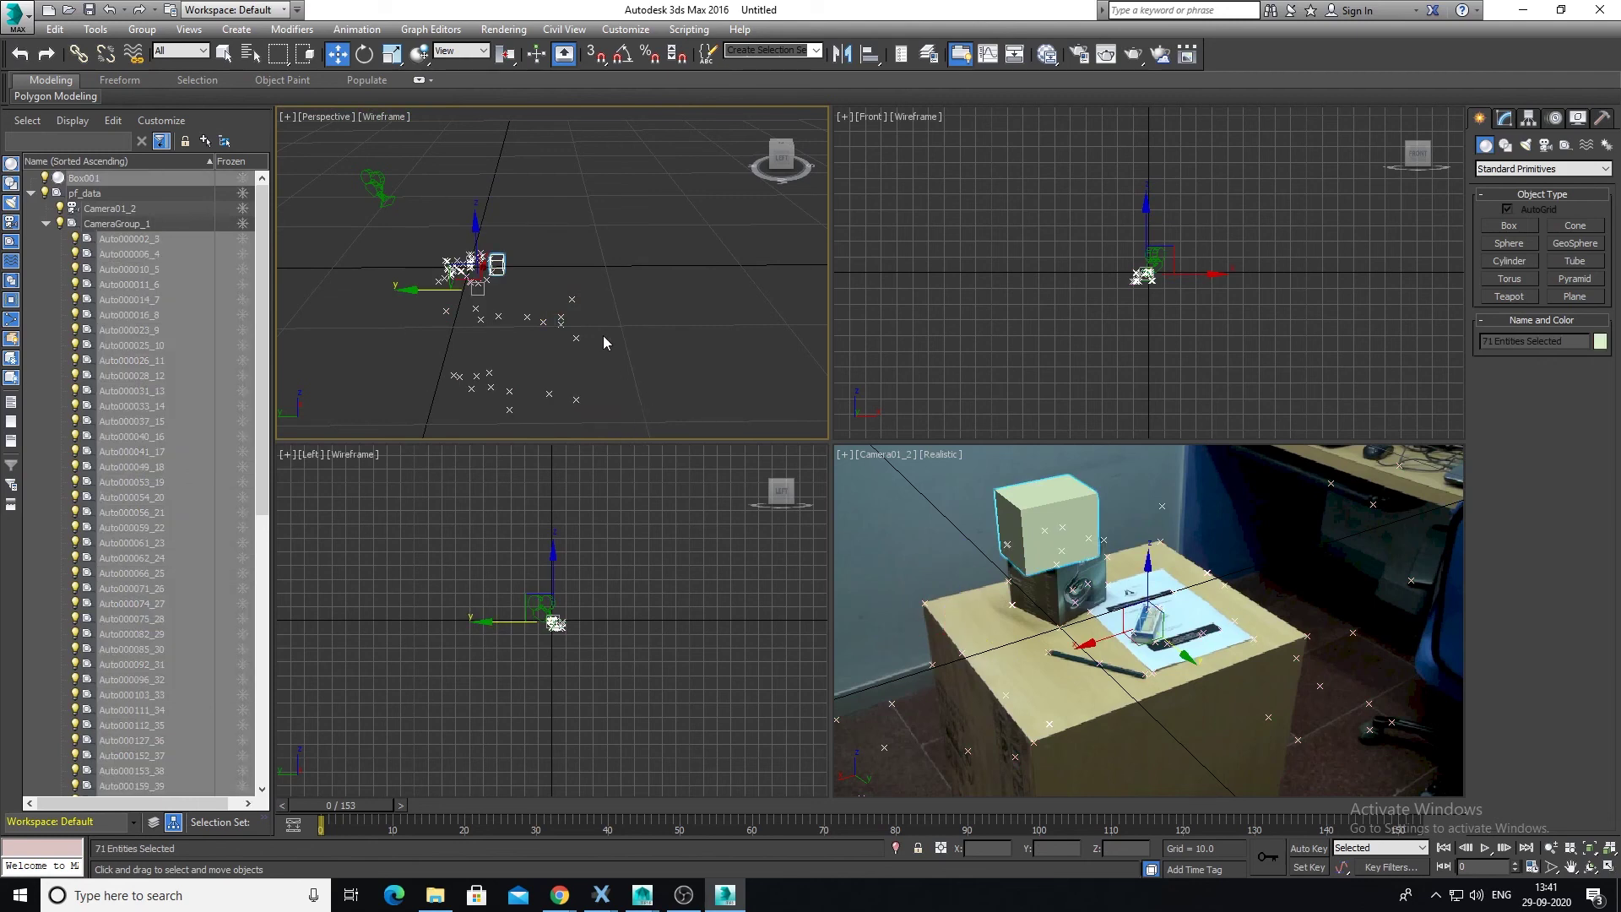
pyautogui.click(657, 307)
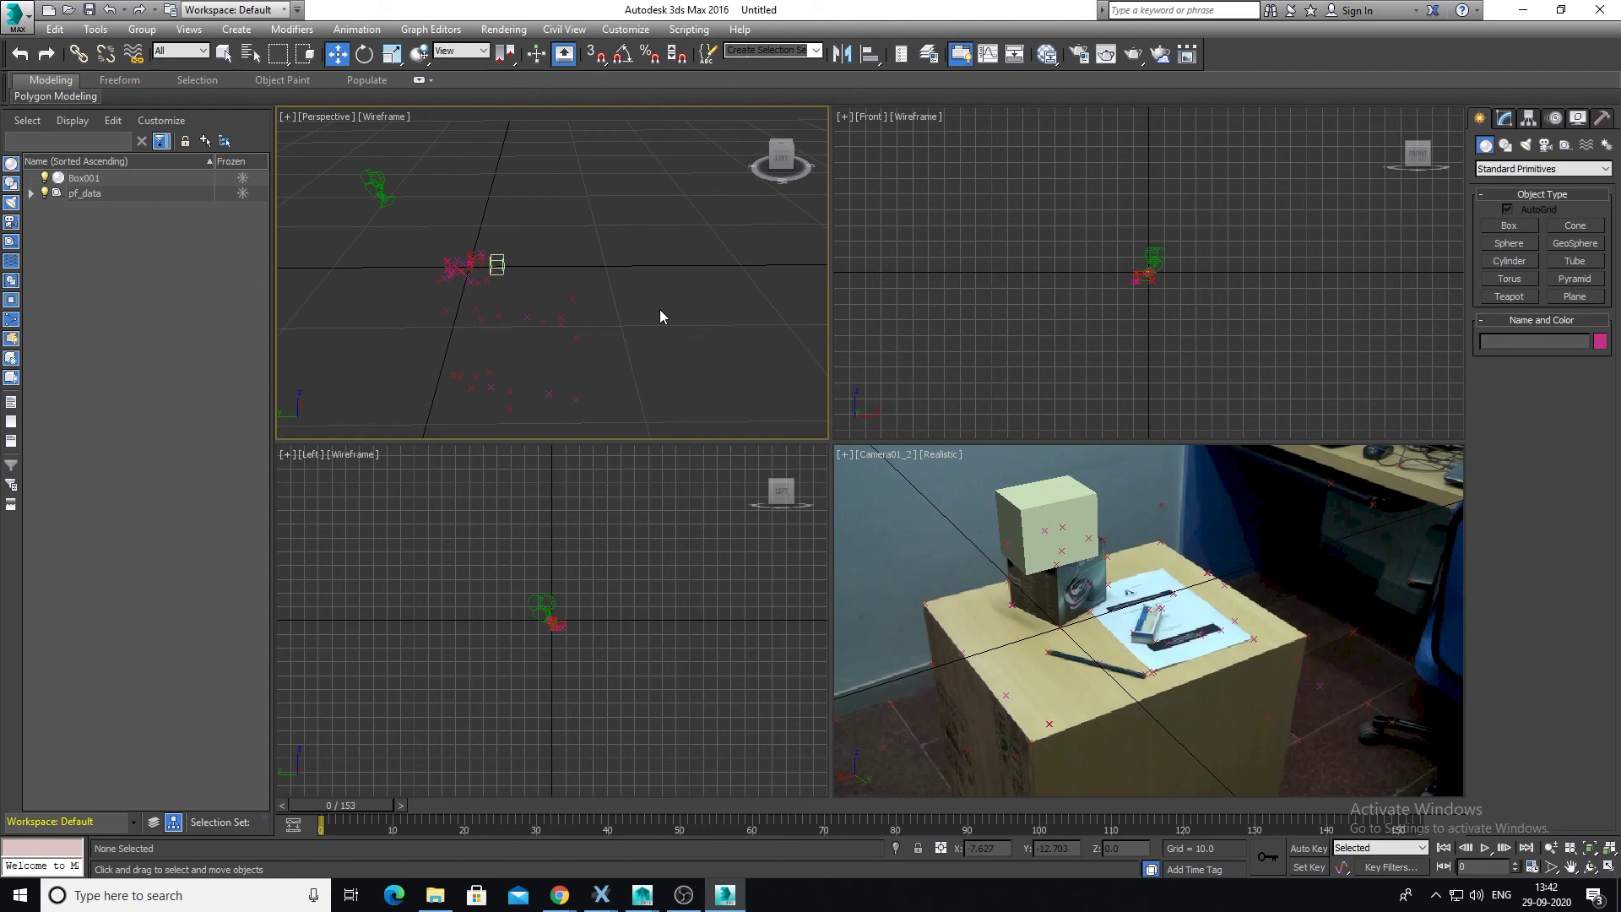
# Move the box along X and Y to about X -2.144, Y -1.157, at the tabletop's rear edge behind the filmed box.
pyautogui.click(1067, 505)
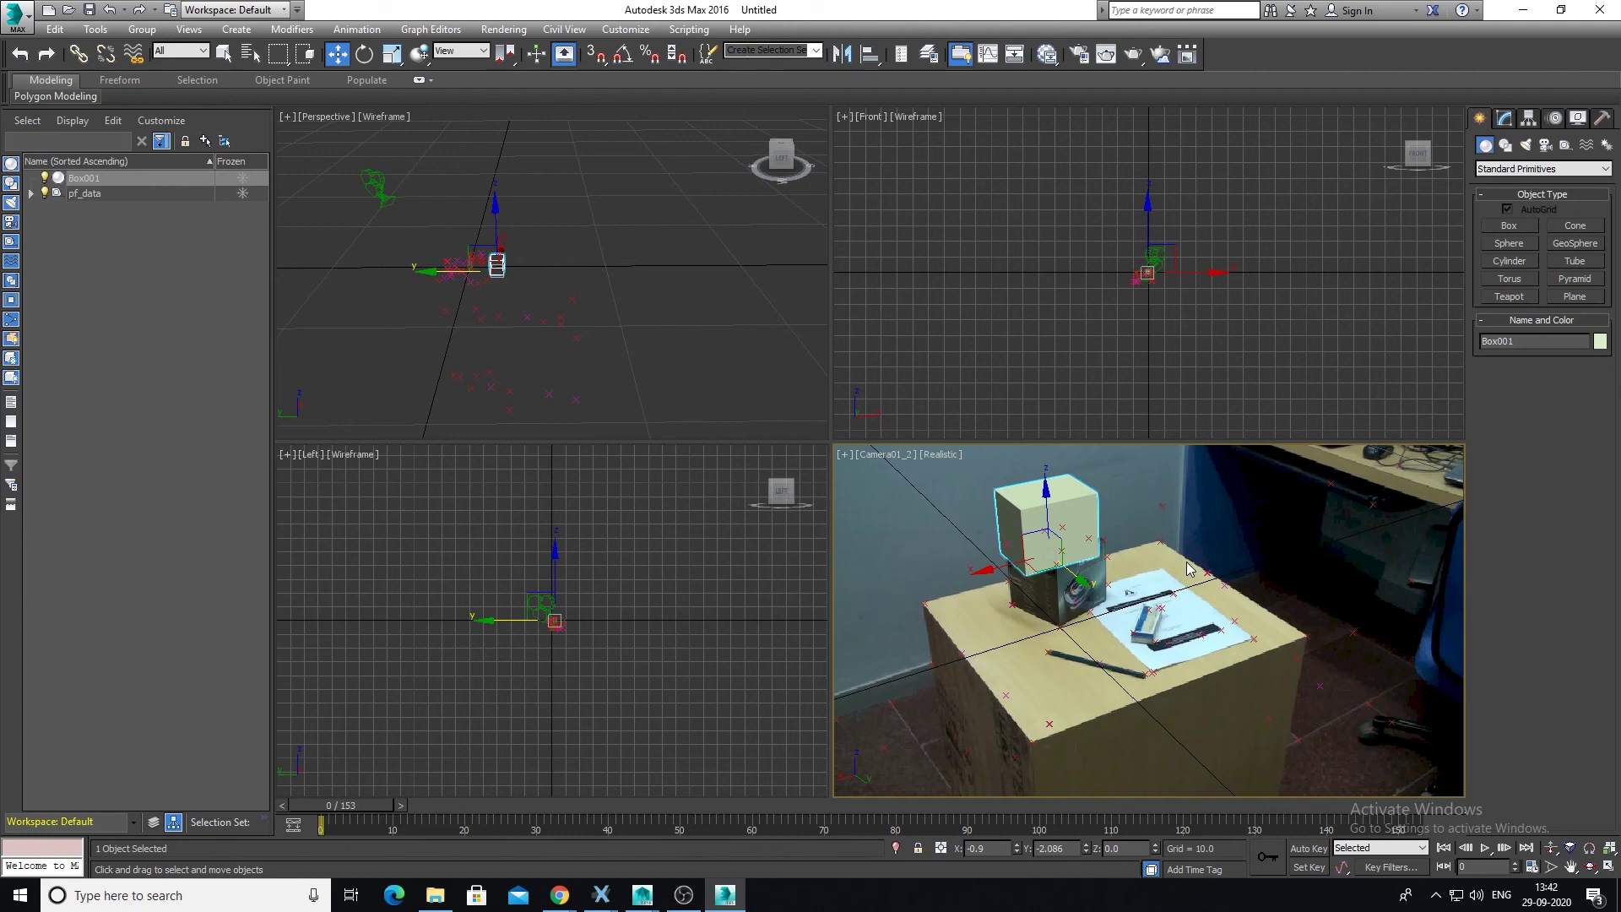
pyautogui.moveTo(997, 571); pyautogui.dragTo(1082, 560)
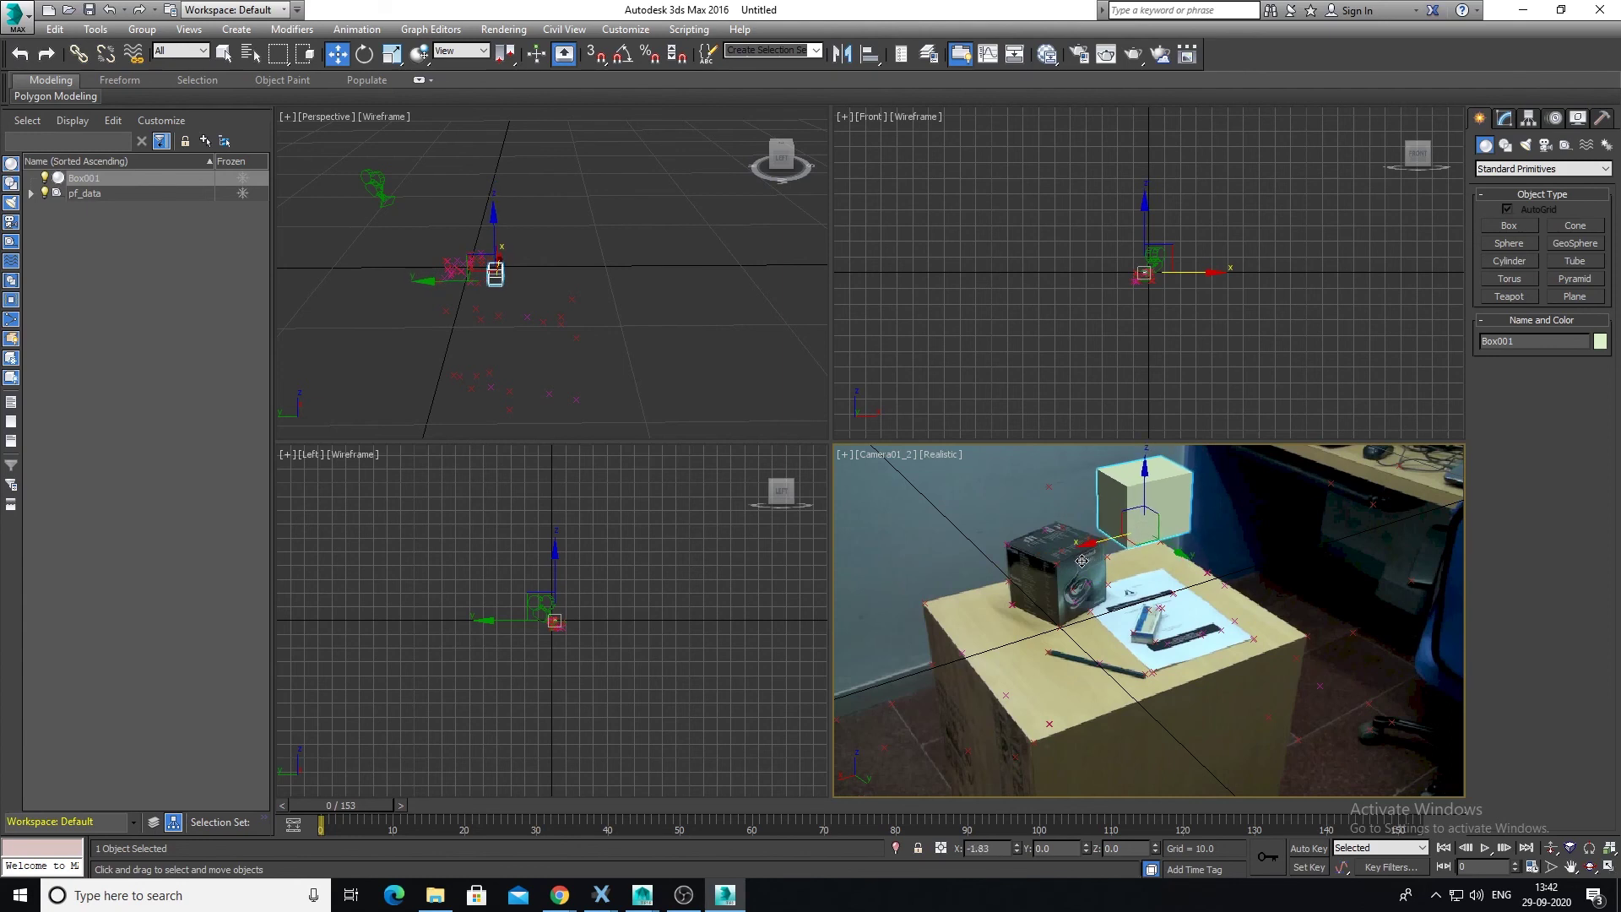
pyautogui.moveTo(1180, 552); pyautogui.dragTo(1110, 626)
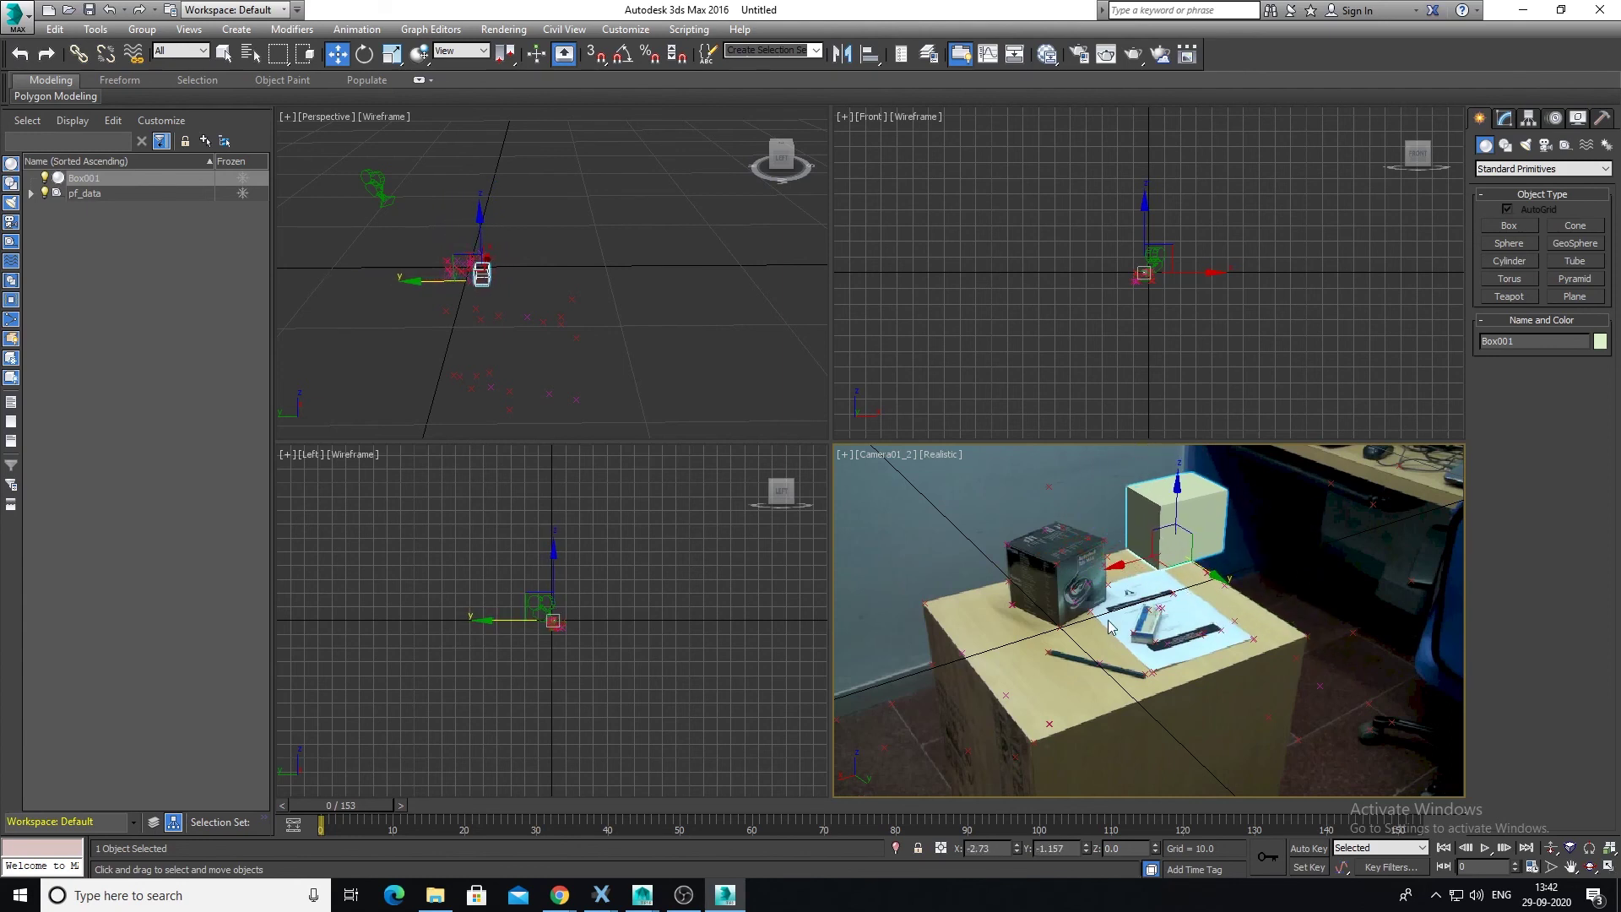
pyautogui.moveTo(1114, 564); pyautogui.dragTo(1079, 577)
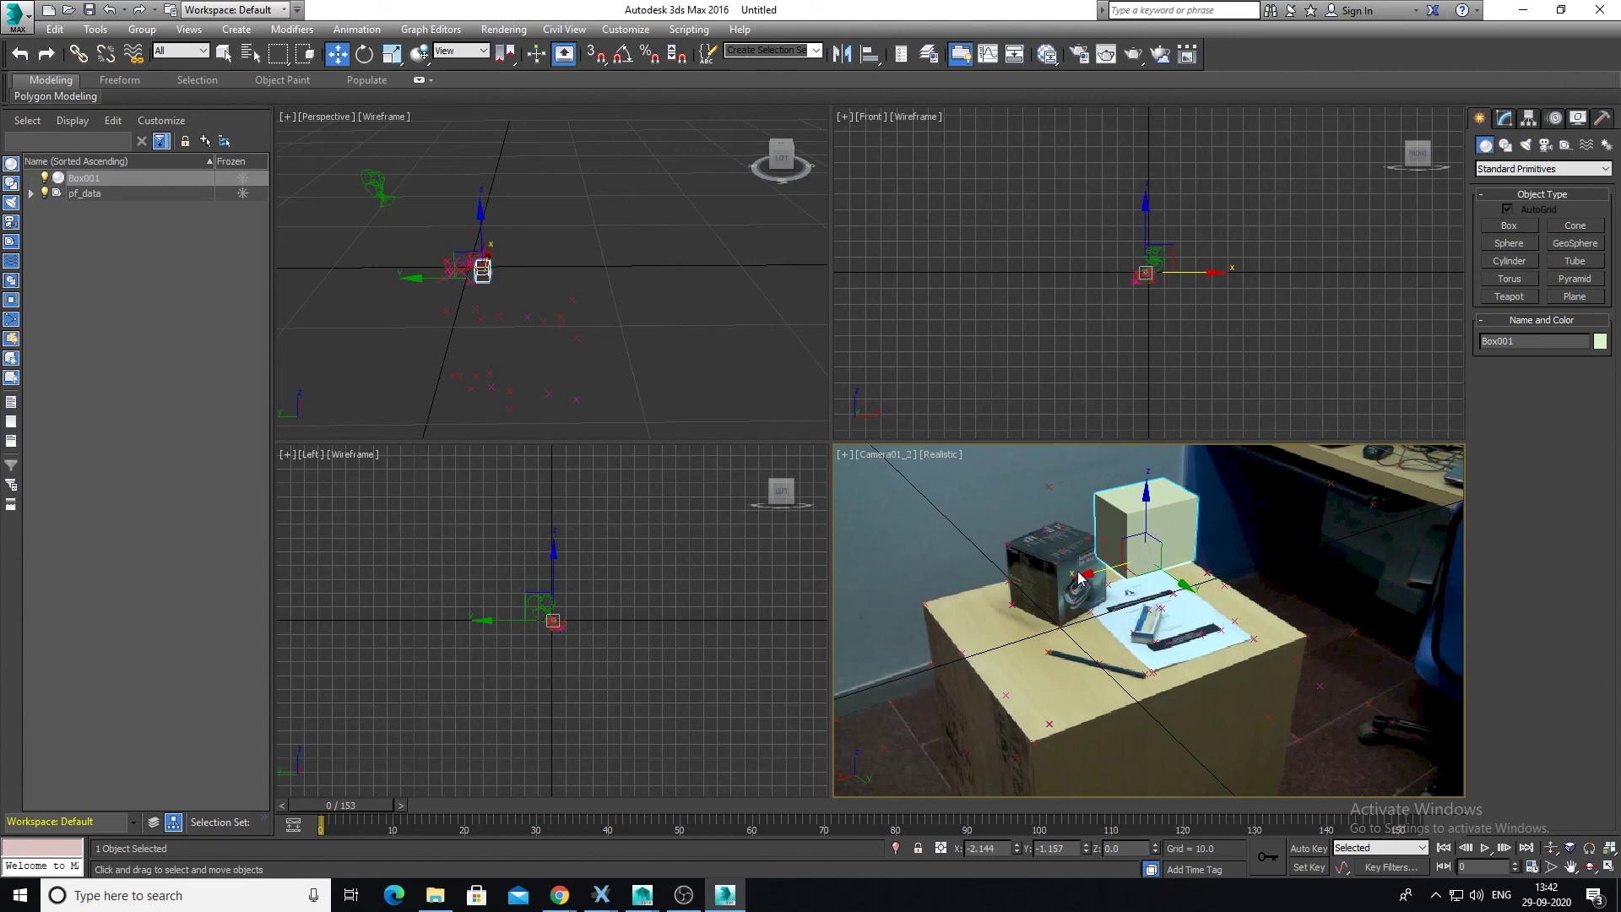